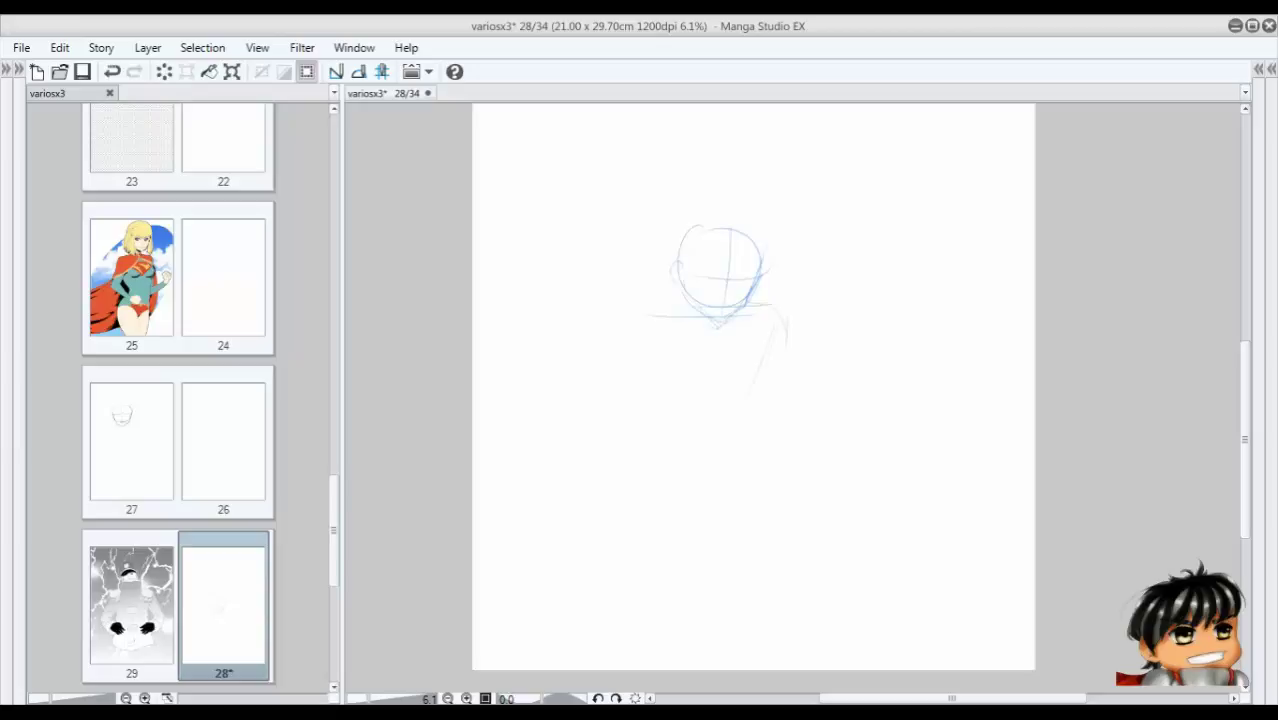
Sketch the torso's centre line and side guidelines below the head.
{"action": "left_click_drag", "start_coordinate": [700, 330], "coordinate": [685, 420]}
{"action": "left_click_drag", "start_coordinate": [694, 345], "coordinate": [680, 400]}
{"action": "mouse_move", "coordinate": [760, 400]}
{"action": "left_mouse_down"}
{"action": "mouse_move", "coordinate": [842, 273]}
{"action": "mouse_move", "coordinate": [792, 395]}
{"action": "left_mouse_up"}
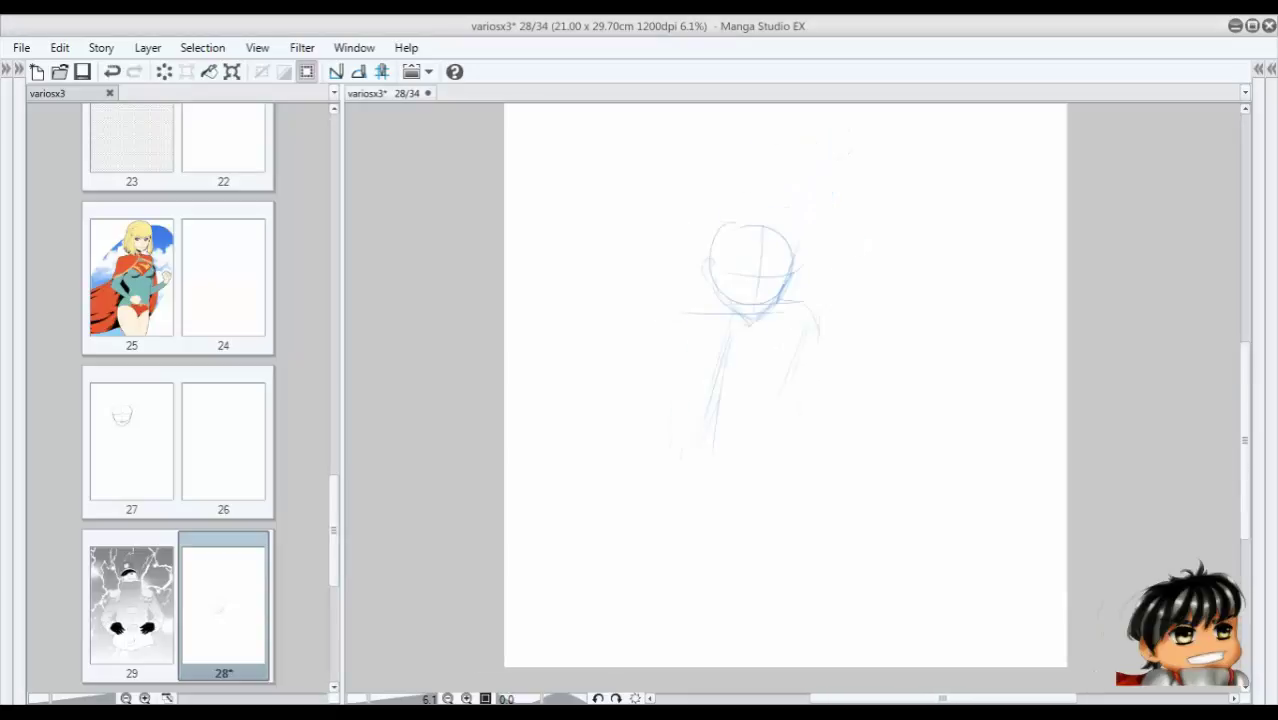
Move the rough sketch higher on the page and add circular shoulder joints with a long arm guideline.
{"action": "left_click_drag", "start_coordinate": [752, 265], "coordinate": [777, 200]}
{"action": "left_click_drag", "start_coordinate": [695, 245], "coordinate": [690, 248]}
{"action": "left_click_drag", "start_coordinate": [838, 255], "coordinate": [832, 258]}
{"action": "left_click_drag", "start_coordinate": [660, 358], "coordinate": [656, 382]}
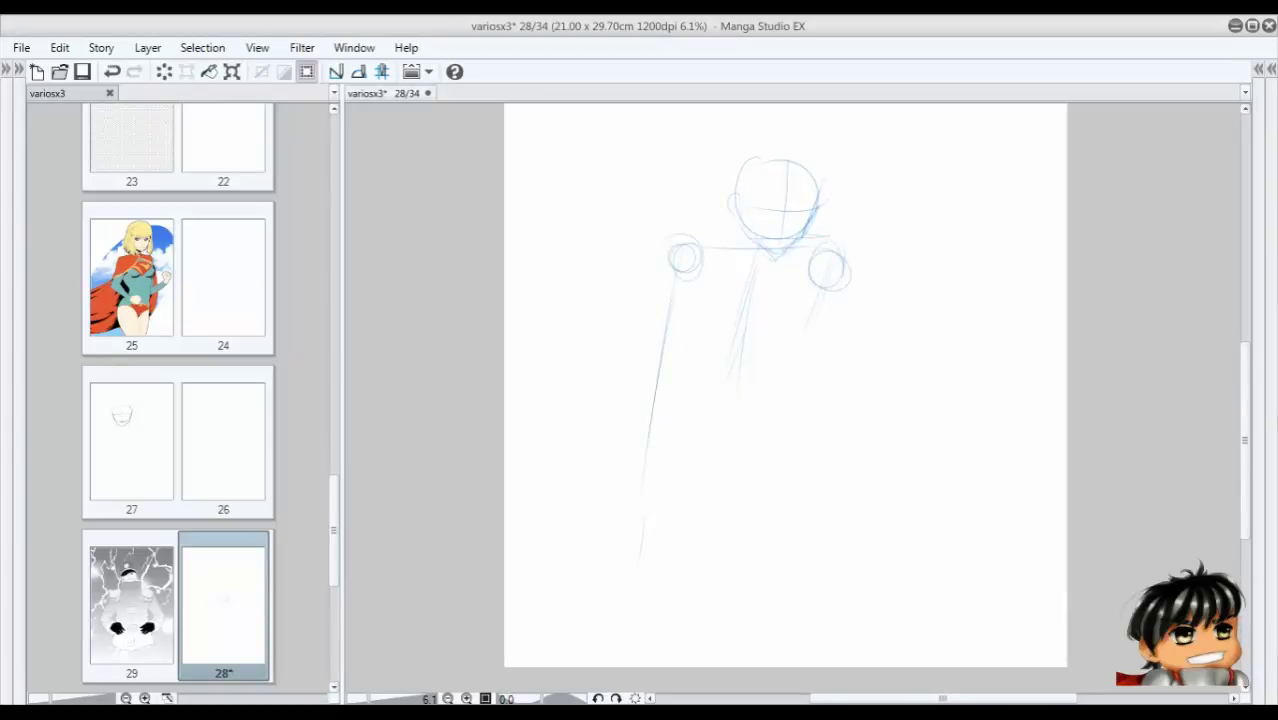
Sketch the hips and the folded kneeling leg with its knee, shin and foot.
{"action": "left_click_drag", "start_coordinate": [804, 541], "coordinate": [827, 569]}
{"action": "left_click_drag", "start_coordinate": [682, 400], "coordinate": [750, 455]}
{"action": "left_click_drag", "start_coordinate": [770, 405], "coordinate": [826, 558]}
{"action": "left_click_drag", "start_coordinate": [804, 430], "coordinate": [838, 570]}
{"action": "left_click_drag", "start_coordinate": [757, 492], "coordinate": [790, 586]}
{"action": "left_click_drag", "start_coordinate": [826, 524], "coordinate": [832, 542]}
{"action": "left_click_drag", "start_coordinate": [754, 536], "coordinate": [780, 562]}
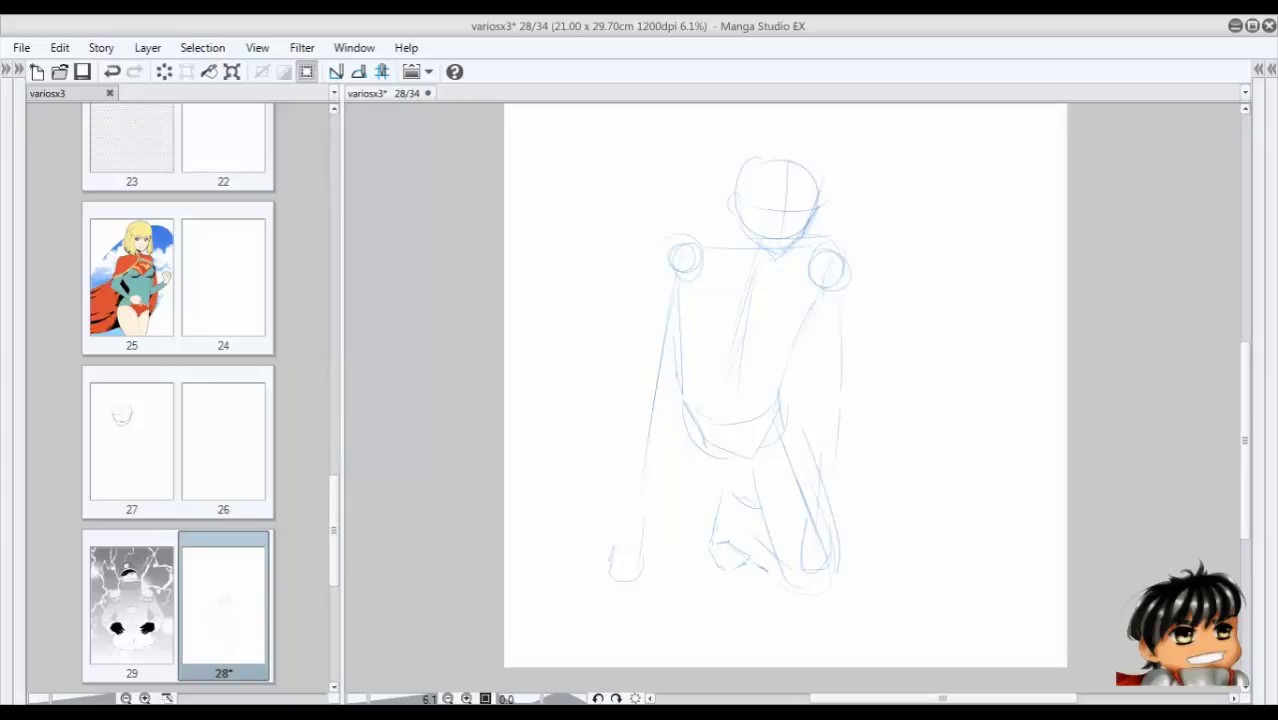
Sketch both arms bent at the elbows with the fists meeting in front of the waist.
{"action": "left_click_drag", "start_coordinate": [836, 302], "coordinate": [844, 320]}
{"action": "left_click_drag", "start_coordinate": [846, 330], "coordinate": [870, 398]}
{"action": "mouse_move", "coordinate": [608, 397]}
{"action": "left_mouse_down"}
{"action": "mouse_move", "coordinate": [710, 398]}
{"action": "mouse_move", "coordinate": [772, 372]}
{"action": "left_mouse_up"}
{"action": "key", "text": "ctrl+z"}
{"action": "left_click_drag", "start_coordinate": [770, 372], "coordinate": [740, 398]}
{"action": "left_click_drag", "start_coordinate": [668, 356], "coordinate": [710, 364]}
{"action": "left_click_drag", "start_coordinate": [634, 376], "coordinate": [872, 370]}
{"action": "left_click_drag", "start_coordinate": [838, 312], "coordinate": [880, 372]}
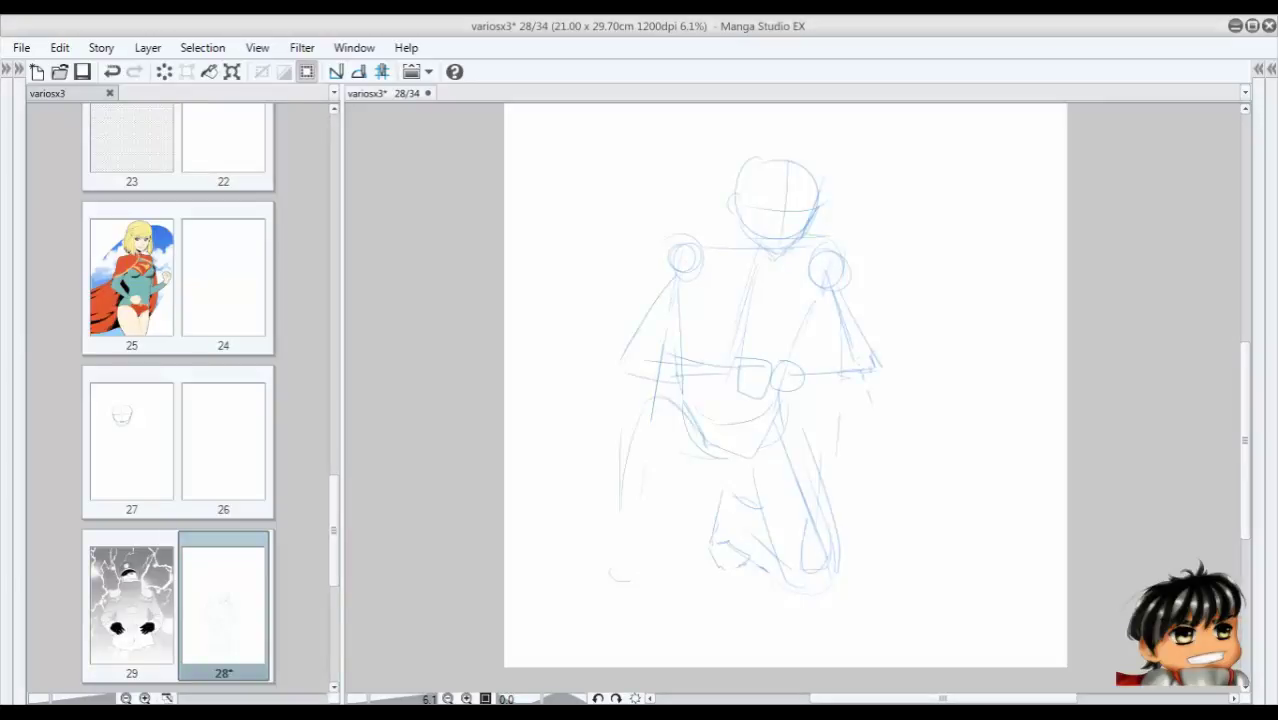
Sketch the raised front leg with its knee, shin and foot, plus the crotch line.
{"action": "left_click_drag", "start_coordinate": [634, 404], "coordinate": [626, 516]}
{"action": "left_click_drag", "start_coordinate": [684, 464], "coordinate": [678, 550]}
{"action": "left_click_drag", "start_coordinate": [700, 464], "coordinate": [760, 460]}
{"action": "left_click_drag", "start_coordinate": [638, 446], "coordinate": [632, 556]}
{"action": "left_click_drag", "start_coordinate": [696, 462], "coordinate": [678, 552]}
{"action": "mouse_move", "coordinate": [634, 500]}
{"action": "left_mouse_down"}
{"action": "mouse_move", "coordinate": [626, 604]}
{"action": "mouse_move", "coordinate": [676, 592]}
{"action": "left_mouse_up"}
{"action": "key", "text": "ctrl+z"}
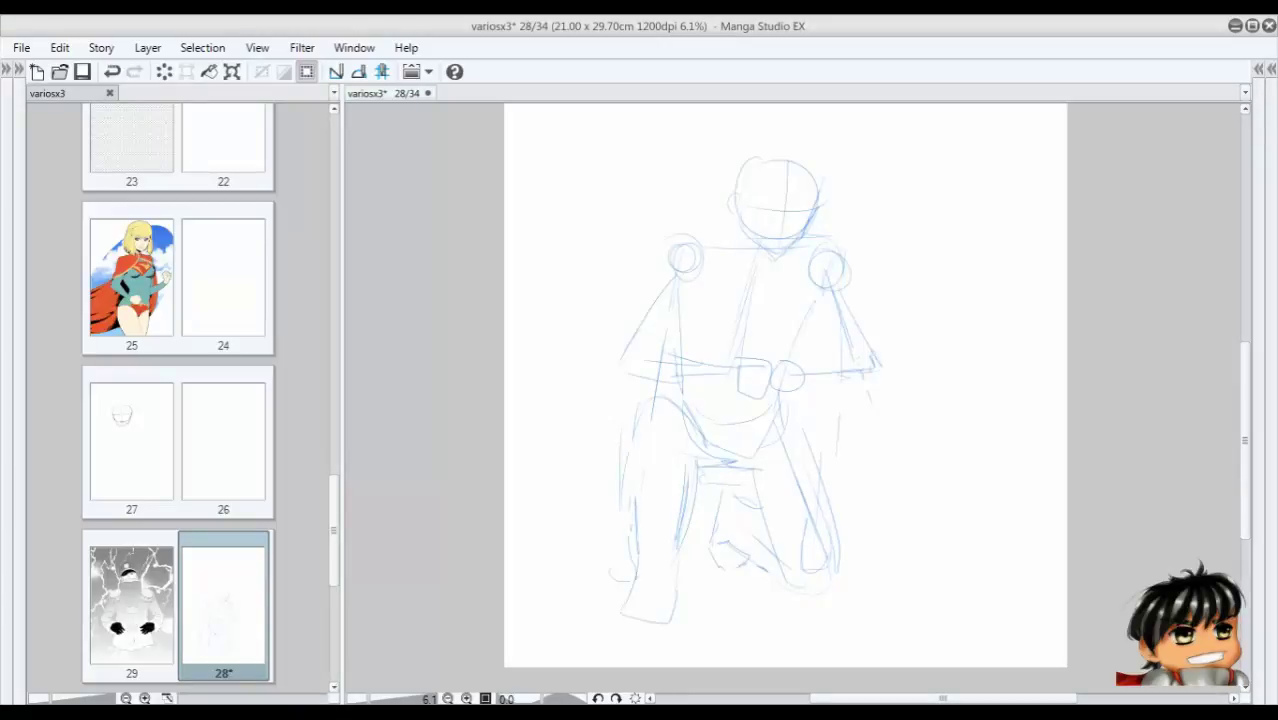
Rework the hip and front shin lines, then lasso the front leg and shift it slightly upward.
{"action": "left_click_drag", "start_coordinate": [704, 414], "coordinate": [766, 470]}
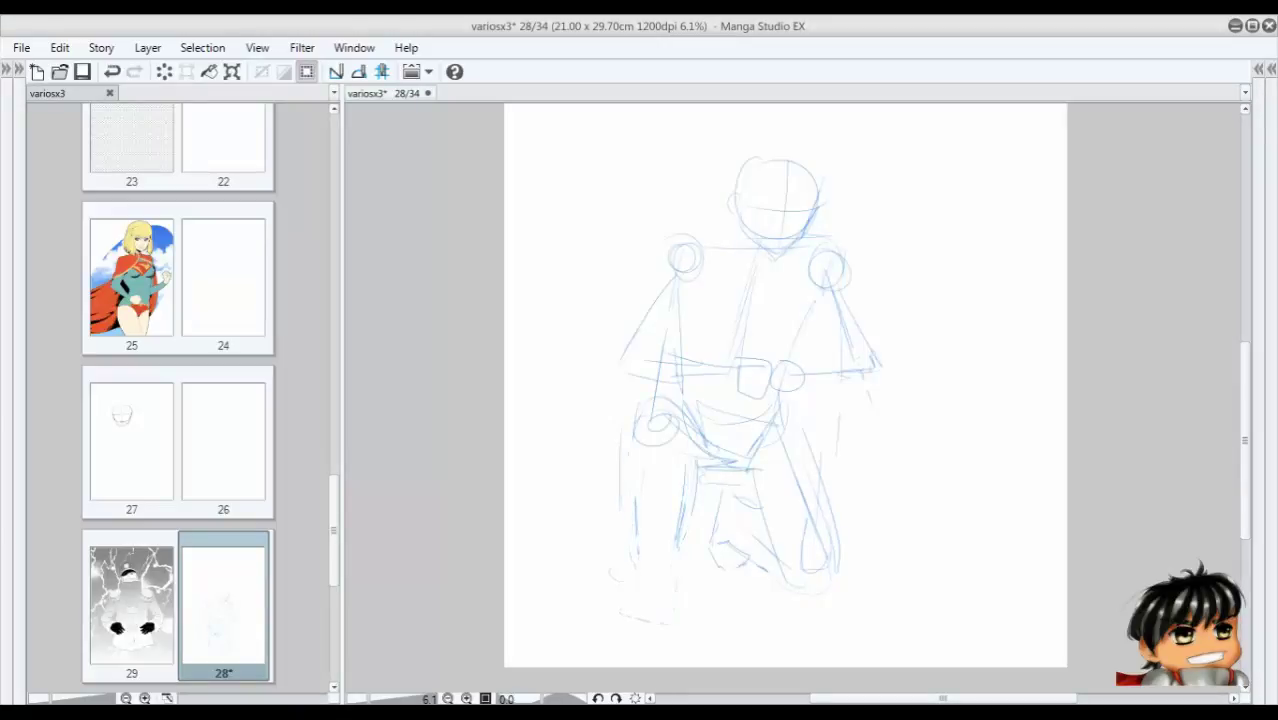
{"action": "left_click_drag", "start_coordinate": [656, 422], "coordinate": [654, 520]}
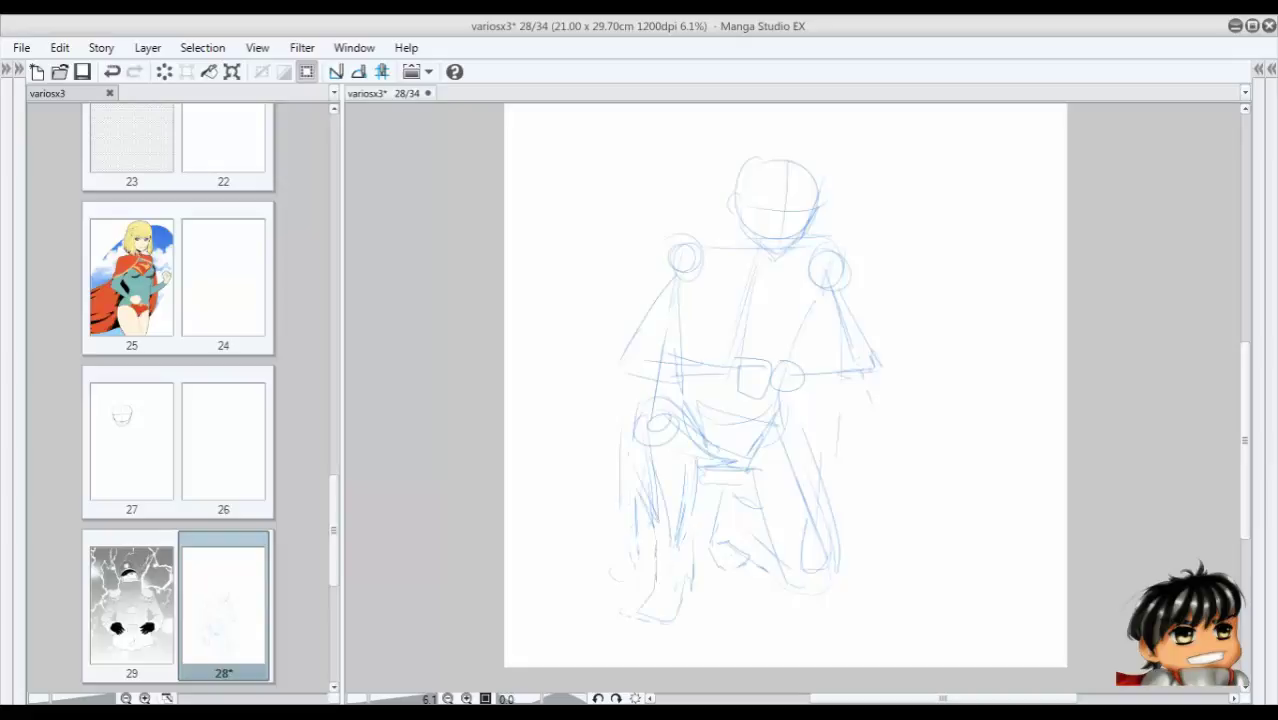
{"action": "left_click_drag", "start_coordinate": [650, 415], "coordinate": [645, 397]}
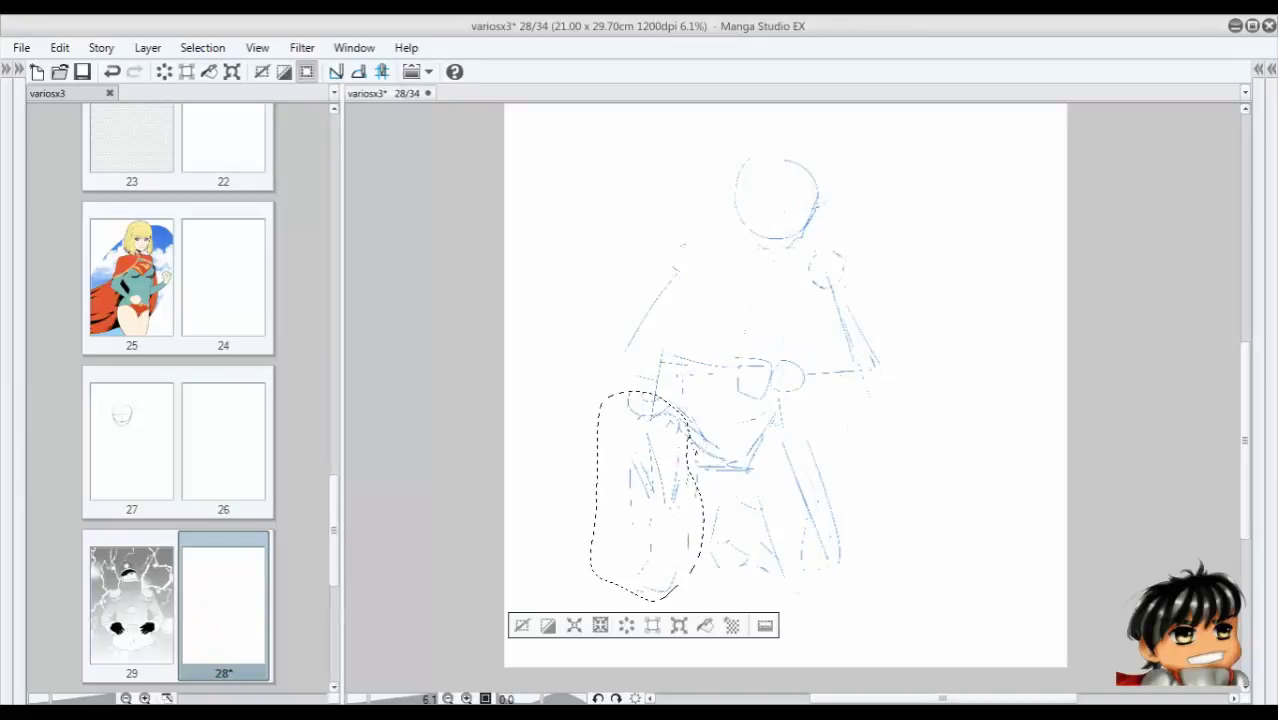
{"action": "key", "text": "ctrl+d"}
Draw the front knee joint with thicker circles and try outlines for the shin beneath it.
{"action": "key", "text": "ctrl+plus"}
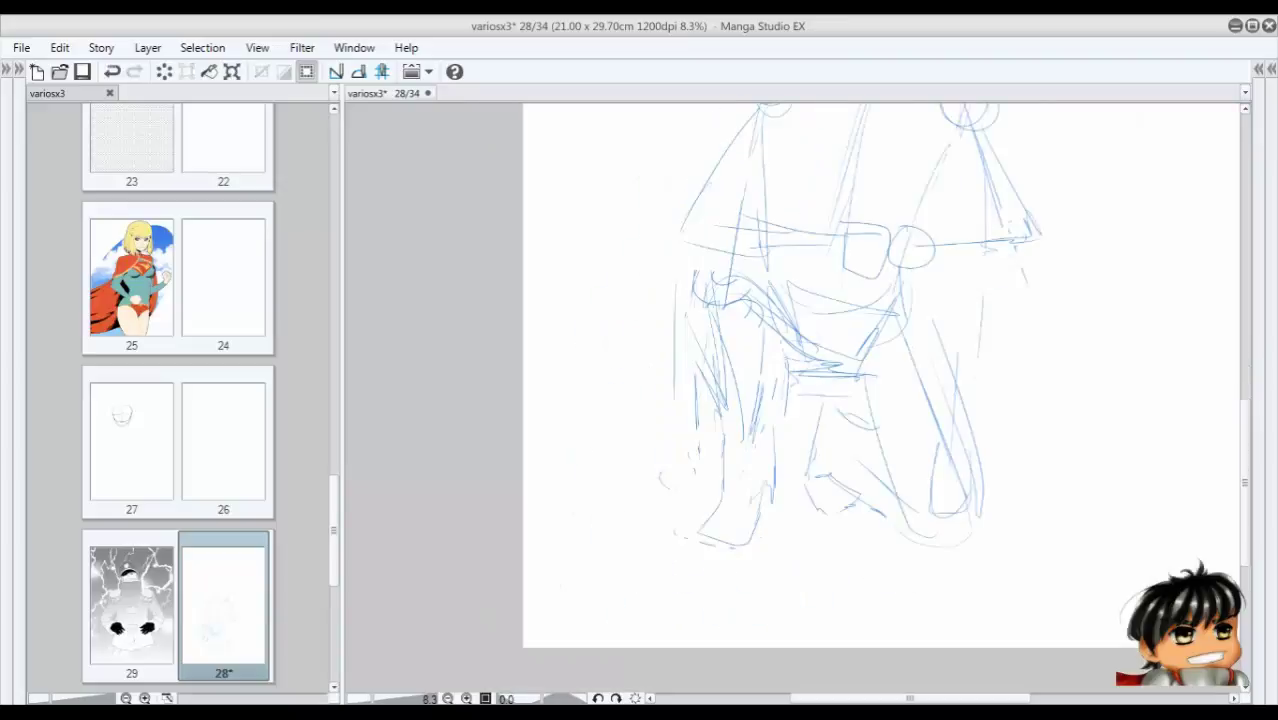
{"action": "key", "text": "Tab"}
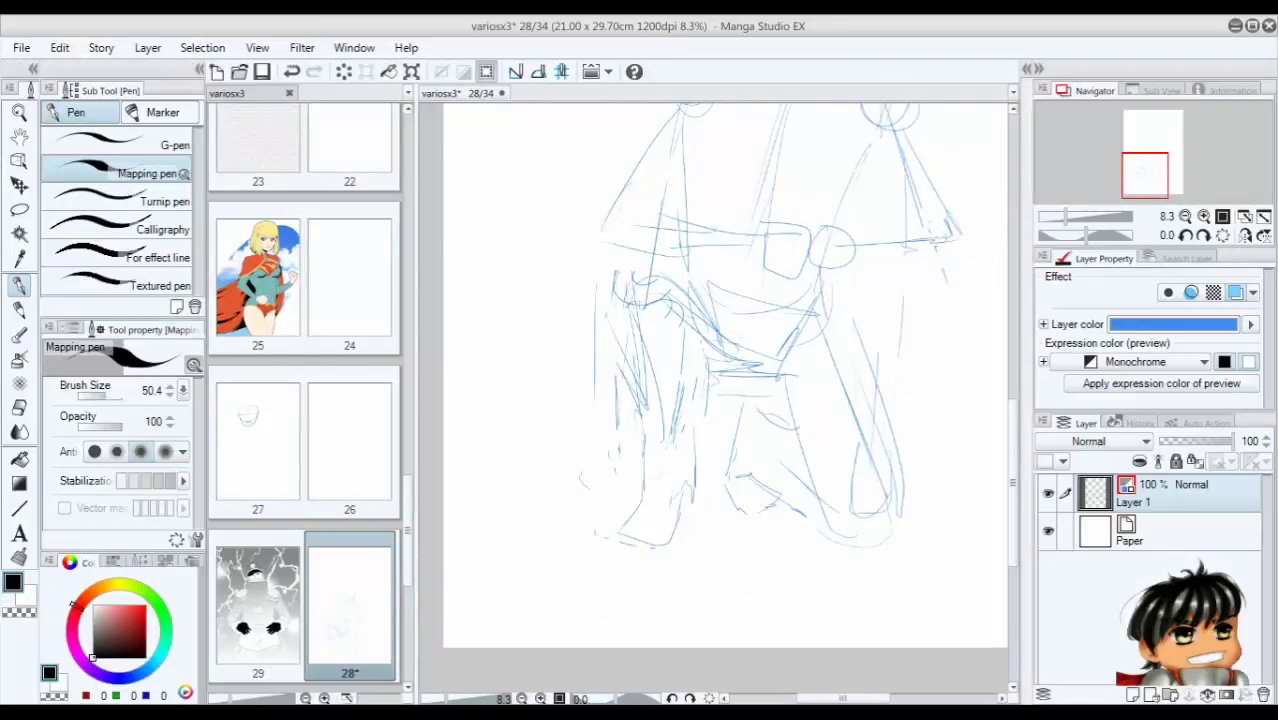
{"action": "key", "text": "Tab"}
{"action": "key", "text": "ctrl+plus"}
{"action": "left_click_drag", "start_coordinate": [790, 295], "coordinate": [786, 298]}
{"action": "left_click_drag", "start_coordinate": [768, 276], "coordinate": [740, 440]}
{"action": "left_click_drag", "start_coordinate": [748, 420], "coordinate": [760, 500]}
{"action": "mouse_move", "coordinate": [845, 352]}
{"action": "left_mouse_down"}
{"action": "mouse_move", "coordinate": [835, 436]}
{"action": "mouse_move", "coordinate": [806, 502]}
{"action": "left_mouse_up"}
{"action": "mouse_move", "coordinate": [838, 324]}
{"action": "left_mouse_down"}
{"action": "mouse_move", "coordinate": [804, 488]}
{"action": "mouse_move", "coordinate": [824, 504]}
{"action": "left_mouse_up"}
{"action": "key", "text": "ctrl+z"}
{"action": "key", "text": "ctrl+z"}
{"action": "key", "text": "ctrl+z"}
Outline both sides of the front shin and calf down to the ankle with thick strokes.
{"action": "mouse_move", "coordinate": [720, 298]}
{"action": "left_mouse_down"}
{"action": "mouse_move", "coordinate": [762, 596]}
{"action": "mouse_move", "coordinate": [834, 552]}
{"action": "mouse_move", "coordinate": [828, 484]}
{"action": "left_mouse_up"}
{"action": "left_click_drag", "start_coordinate": [814, 390], "coordinate": [842, 540]}
{"action": "left_click_drag", "start_coordinate": [836, 455], "coordinate": [842, 515]}
{"action": "left_click_drag", "start_coordinate": [770, 512], "coordinate": [766, 545]}
{"action": "left_click_drag", "start_coordinate": [755, 575], "coordinate": [750, 600]}
{"action": "key", "text": "ctrl+z"}
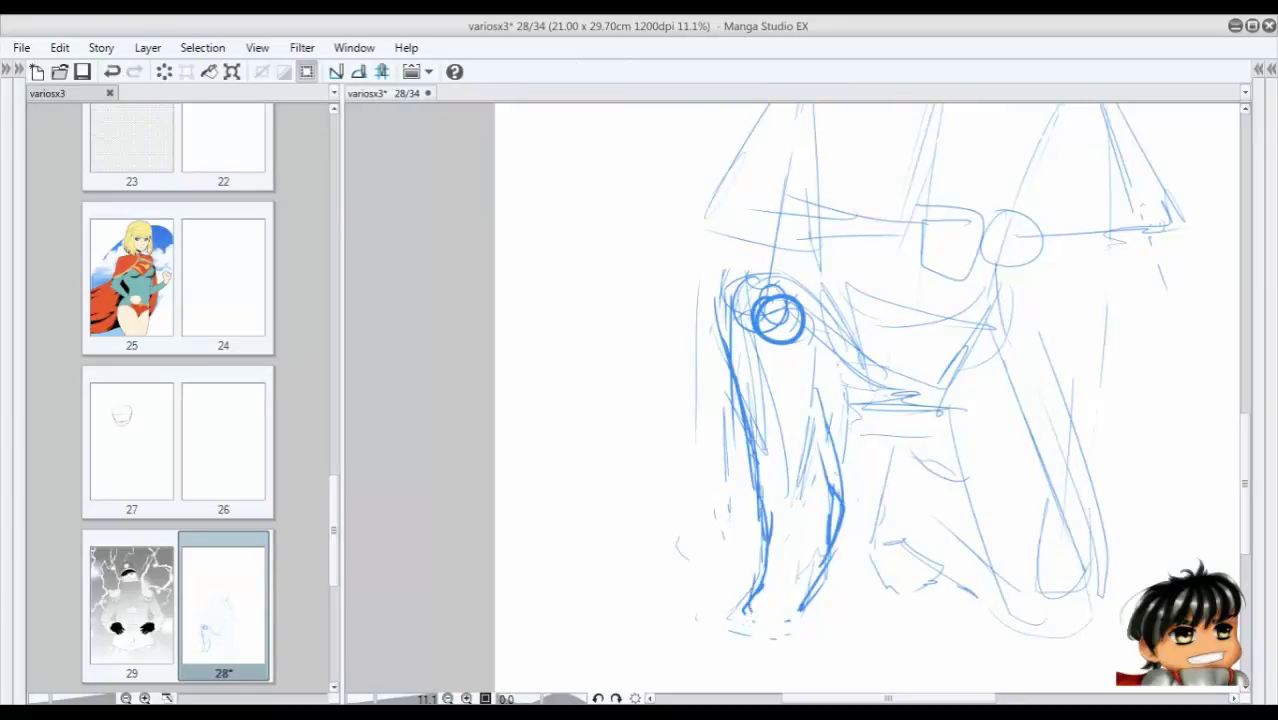
{"action": "key", "text": "ctrl+z"}
Draw the front leg's ankle, foot and boot opening, and reinforce the outer shin line.
{"action": "left_click_drag", "start_coordinate": [764, 526], "coordinate": [752, 608]}
{"action": "left_click_drag", "start_coordinate": [746, 630], "coordinate": [802, 634]}
{"action": "mouse_move", "coordinate": [786, 630]}
{"action": "left_mouse_down"}
{"action": "mouse_move", "coordinate": [822, 584]}
{"action": "mouse_move", "coordinate": [830, 546]}
{"action": "left_mouse_up"}
{"action": "left_click_drag", "start_coordinate": [838, 524], "coordinate": [832, 494]}
{"action": "left_click_drag", "start_coordinate": [776, 518], "coordinate": [766, 542]}
{"action": "left_click_drag", "start_coordinate": [758, 612], "coordinate": [800, 606]}
{"action": "left_click_drag", "start_coordinate": [740, 370], "coordinate": [768, 550]}
Sketch the high collar, the shoulder drape and the cape billowing out on both sides of the figure.
{"action": "key", "text": "ctrl+minus"}
{"action": "scroll", "coordinate": [790, 400], "scroll_direction": "up", "scroll_amount": 2}
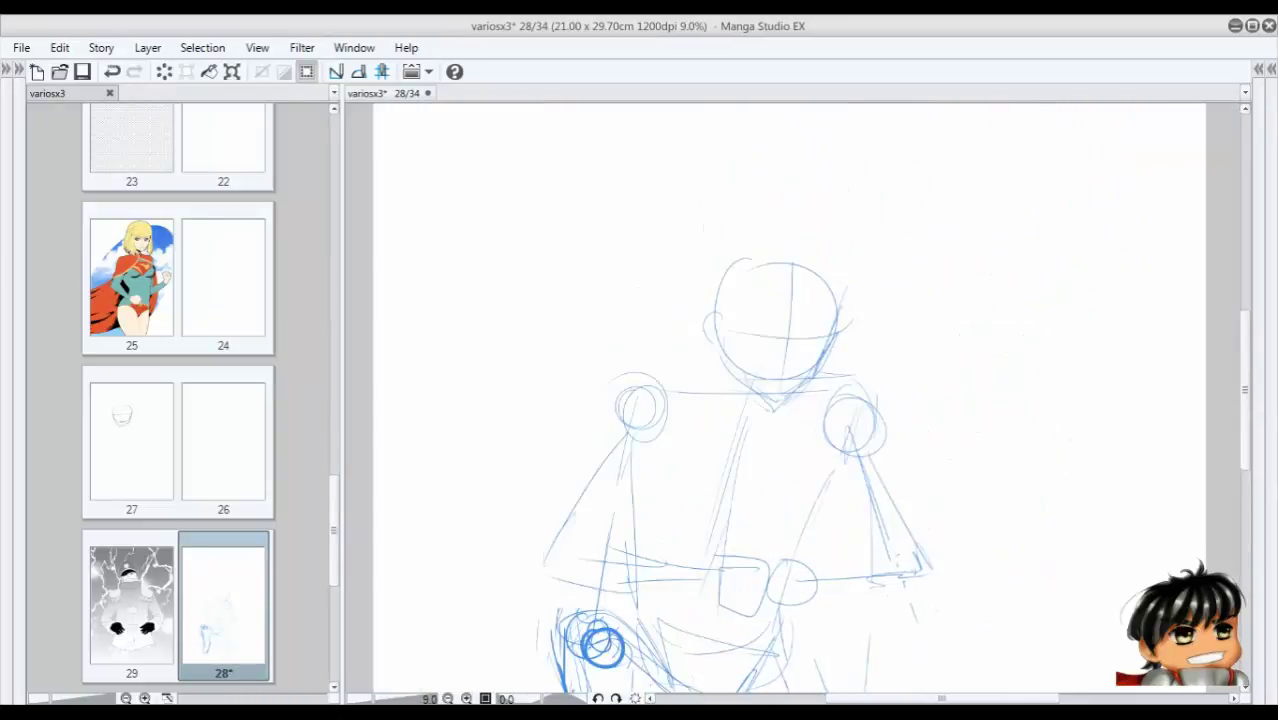
{"action": "mouse_move", "coordinate": [706, 360]}
{"action": "left_mouse_down"}
{"action": "mouse_move", "coordinate": [826, 382]}
{"action": "mouse_move", "coordinate": [742, 416]}
{"action": "left_mouse_up"}
{"action": "mouse_move", "coordinate": [672, 430]}
{"action": "left_mouse_down"}
{"action": "mouse_move", "coordinate": [810, 450]}
{"action": "mouse_move", "coordinate": [578, 474]}
{"action": "left_mouse_up"}
{"action": "left_click_drag", "start_coordinate": [884, 426], "coordinate": [914, 494]}
{"action": "left_click_drag", "start_coordinate": [674, 358], "coordinate": [374, 398]}
{"action": "left_click_drag", "start_coordinate": [864, 396], "coordinate": [1080, 535]}
Erase the foot and lower shin lines of the front leg.
{"action": "key", "text": "ctrl+minus"}
{"action": "scroll", "coordinate": [790, 400], "scroll_direction": "down", "scroll_amount": 2}
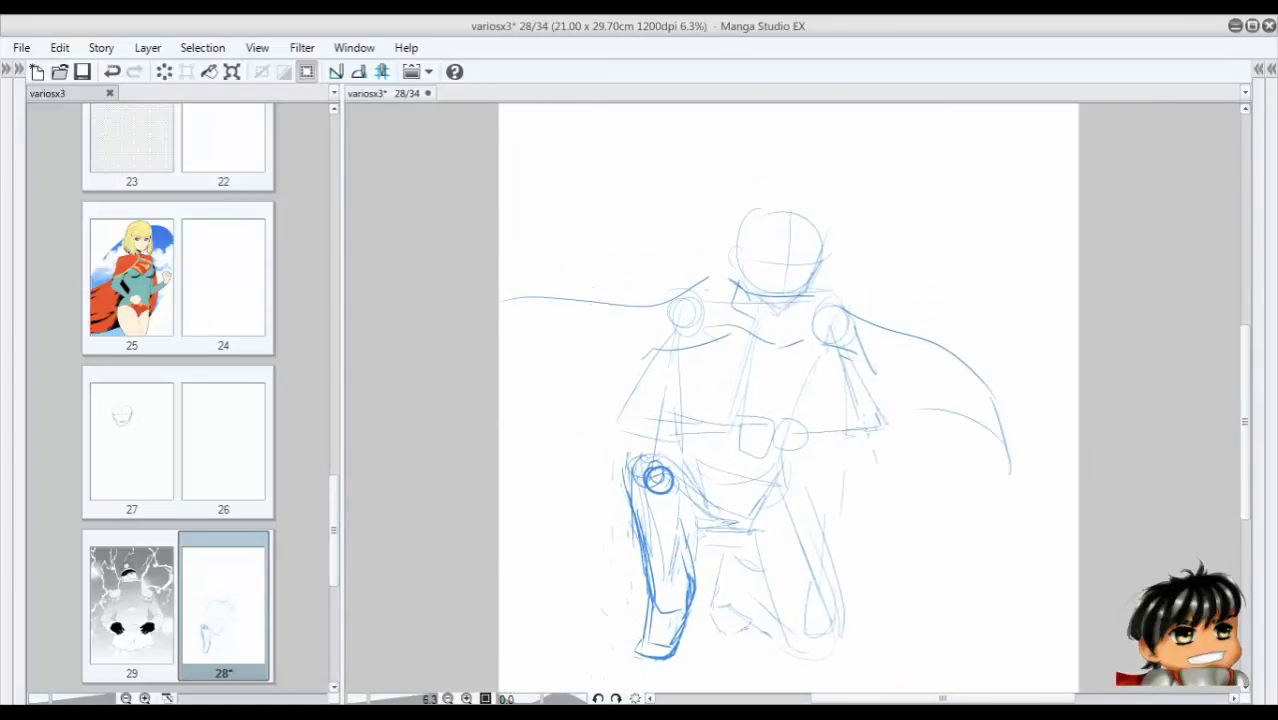
{"action": "key", "text": "ctrl+plus"}
{"action": "mouse_move", "coordinate": [668, 610]}
{"action": "left_mouse_down"}
{"action": "mouse_move", "coordinate": [720, 575]}
{"action": "mouse_move", "coordinate": [735, 430]}
{"action": "left_mouse_up"}
{"action": "left_click_drag", "start_coordinate": [690, 572], "coordinate": [680, 445]}
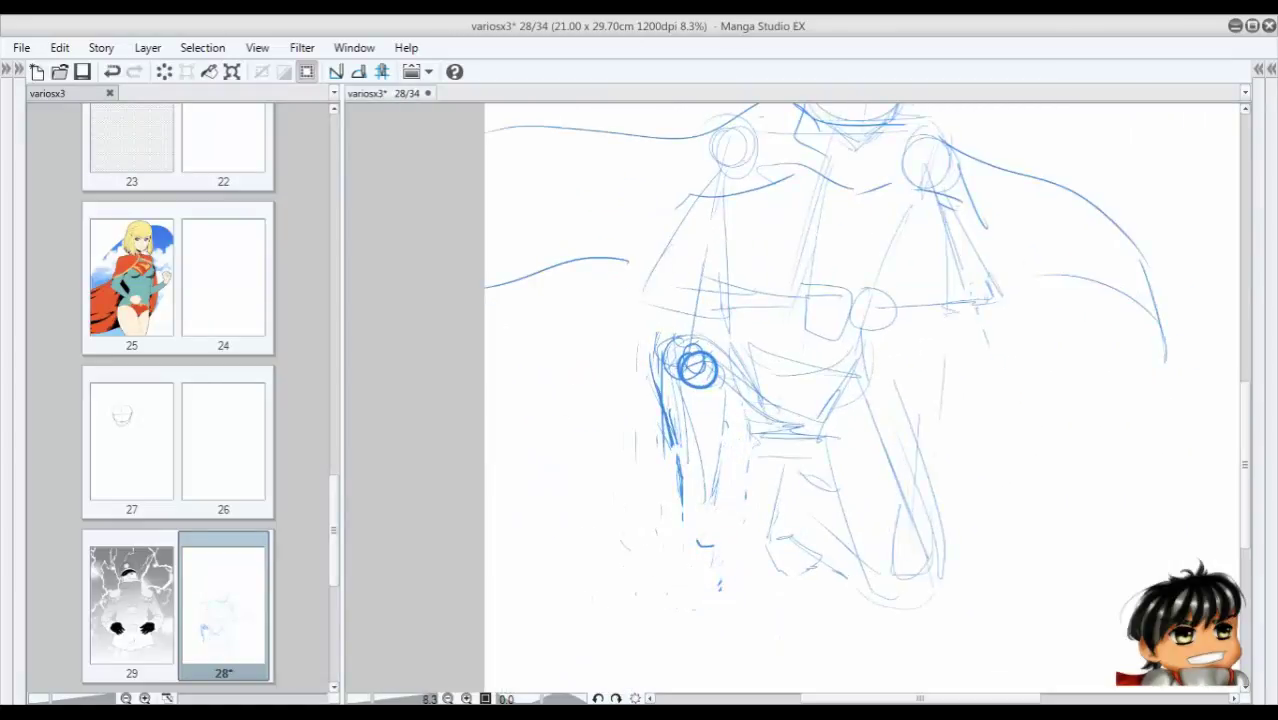
Strengthen the kneeling leg's thigh contours and outline its folded shin and foot.
{"action": "left_click_drag", "start_coordinate": [872, 368], "coordinate": [928, 598]}
{"action": "left_click_drag", "start_coordinate": [882, 372], "coordinate": [936, 540]}
{"action": "mouse_move", "coordinate": [846, 446]}
{"action": "left_mouse_down"}
{"action": "mouse_move", "coordinate": [870, 596]}
{"action": "mouse_move", "coordinate": [905, 605]}
{"action": "left_mouse_up"}
{"action": "mouse_move", "coordinate": [842, 502]}
{"action": "left_mouse_down"}
{"action": "mouse_move", "coordinate": [794, 464]}
{"action": "mouse_move", "coordinate": [806, 568]}
{"action": "left_mouse_up"}
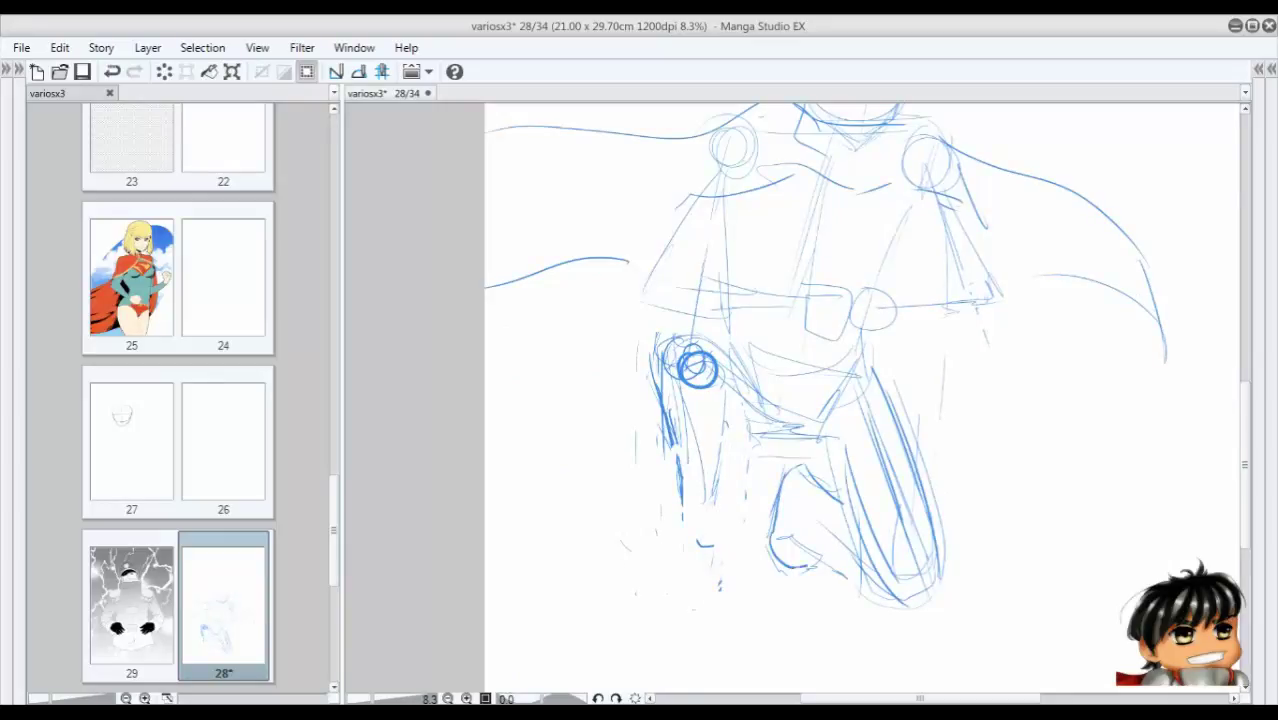
{"action": "left_click_drag", "start_coordinate": [790, 470], "coordinate": [836, 498]}
{"action": "left_click_drag", "start_coordinate": [802, 552], "coordinate": [878, 604]}
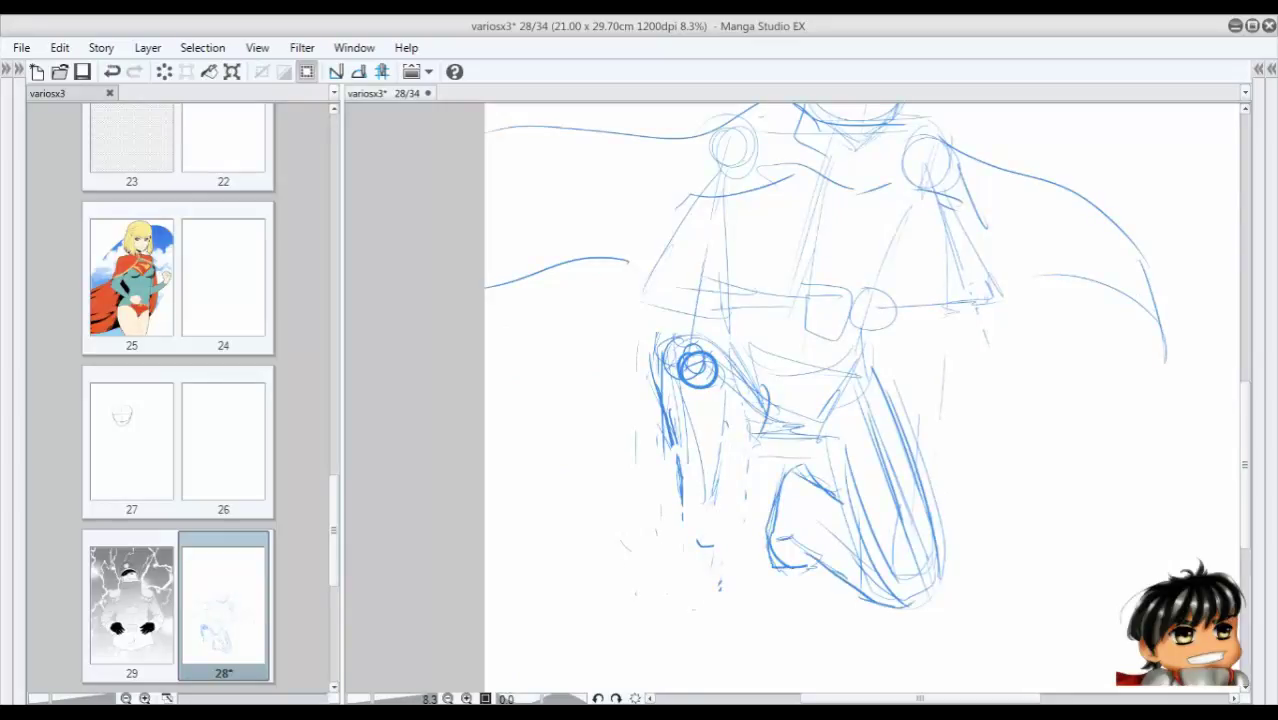
Try new thigh and shin contours on the front leg around the existing knee circle.
{"action": "left_click_drag", "start_coordinate": [684, 340], "coordinate": [774, 436]}
{"action": "left_click_drag", "start_coordinate": [660, 405], "coordinate": [676, 530]}
{"action": "left_click_drag", "start_coordinate": [750, 406], "coordinate": [738, 520]}
{"action": "left_click_drag", "start_coordinate": [672, 446], "coordinate": [678, 542]}
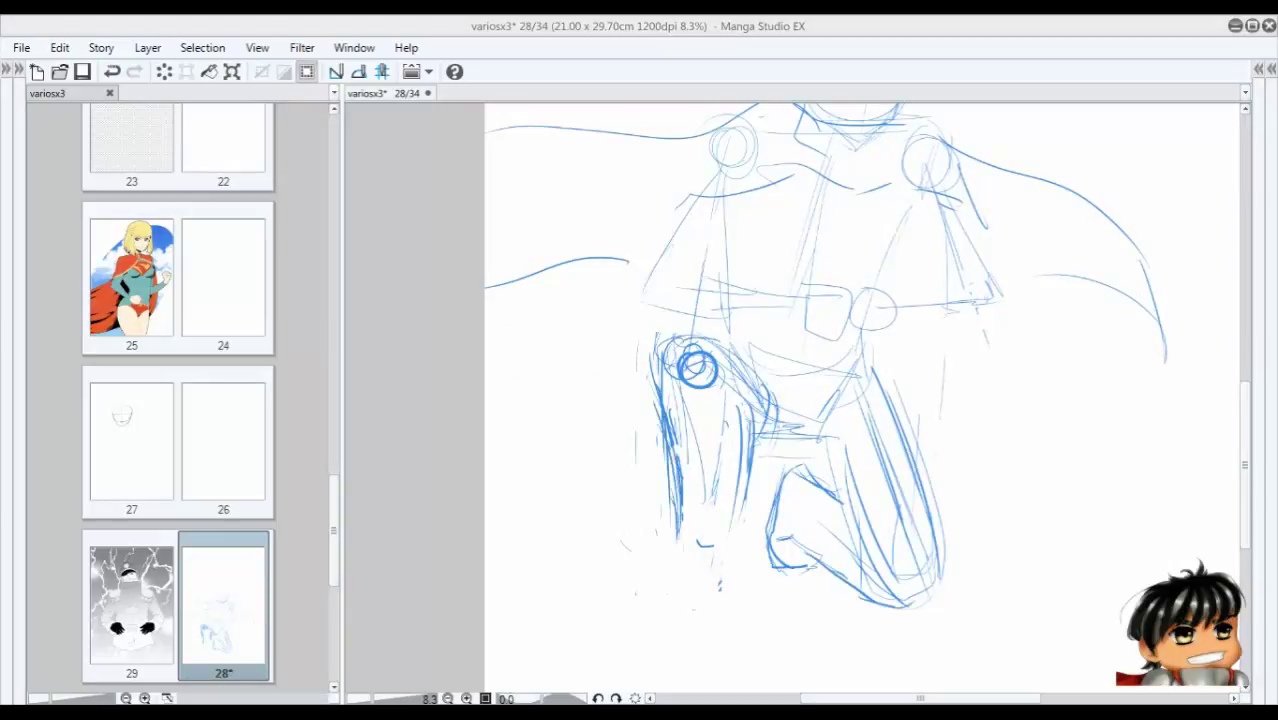
Remove the front leg's knee circle, thigh and shin lines.
{"action": "key", "text": "ctrl+z"}
{"action": "key", "text": "ctrl+z"}
{"action": "key", "text": "ctrl+z"}
{"action": "key", "text": "ctrl+z"}
{"action": "key", "text": "ctrl+z"}
{"action": "key", "text": "ctrl+z"}
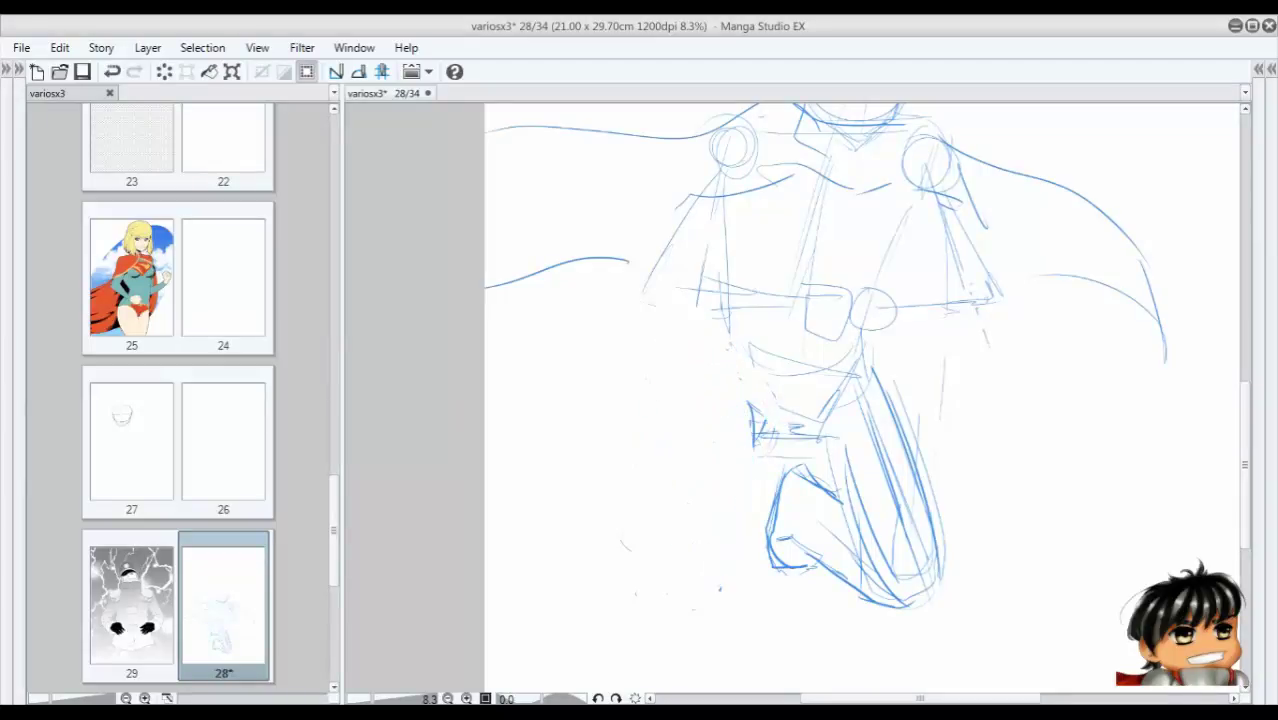
{"action": "key", "text": "ctrl+z"}
Redraw the front leg nearer the body's centre with a knee circle, rounded thigh, shin and foot.
{"action": "left_click_drag", "start_coordinate": [736, 372], "coordinate": [748, 416]}
{"action": "left_click_drag", "start_coordinate": [702, 372], "coordinate": [714, 450]}
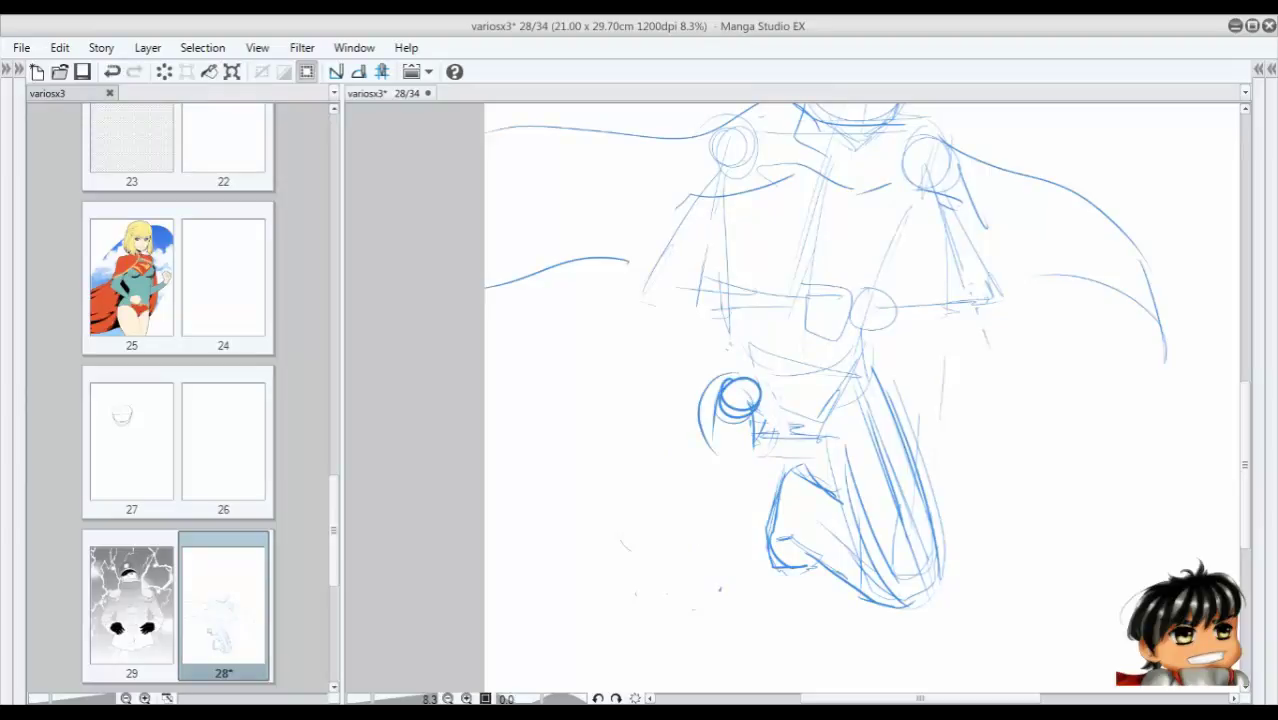
{"action": "left_click_drag", "start_coordinate": [780, 384], "coordinate": [732, 508]}
{"action": "left_click_drag", "start_coordinate": [706, 356], "coordinate": [686, 540]}
{"action": "left_click_drag", "start_coordinate": [776, 460], "coordinate": [726, 576]}
{"action": "left_click_drag", "start_coordinate": [702, 524], "coordinate": [680, 618]}
{"action": "left_click_drag", "start_coordinate": [704, 566], "coordinate": [738, 622]}
{"action": "left_click_drag", "start_coordinate": [706, 394], "coordinate": [776, 378]}
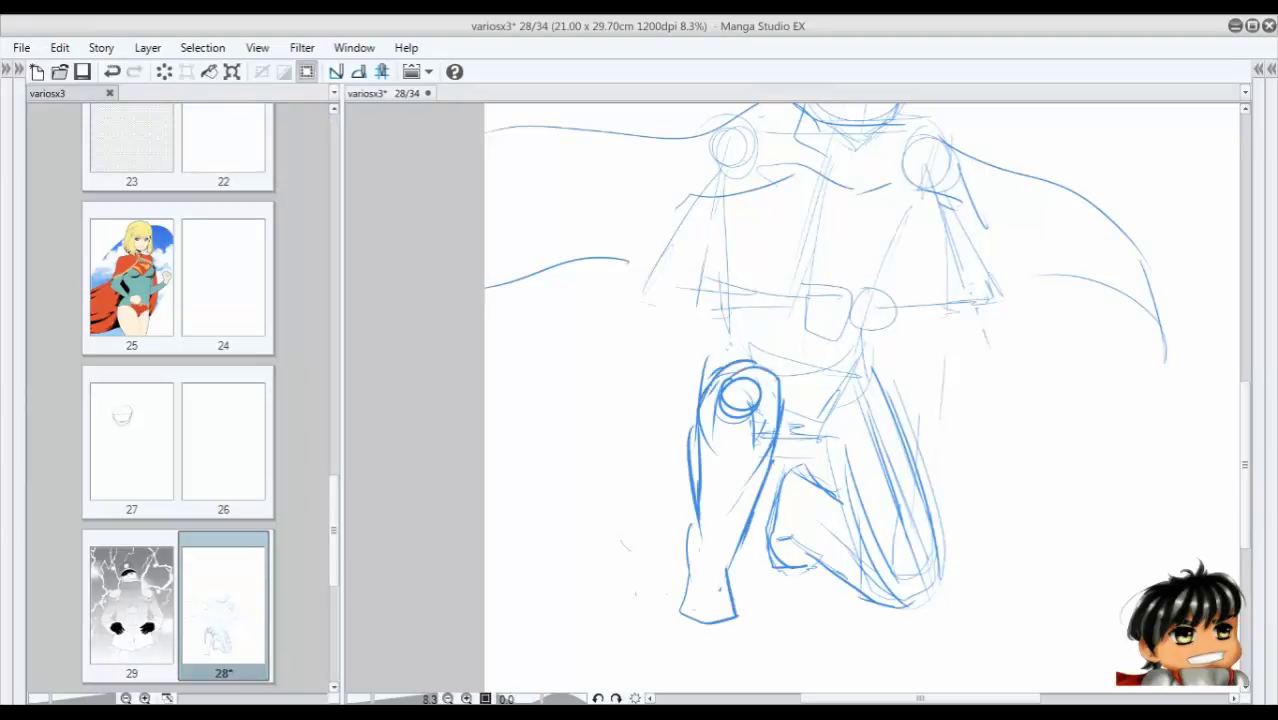
Reinforce the front leg's shin and calf contours and the outline of its boot.
{"action": "left_click_drag", "start_coordinate": [686, 452], "coordinate": [682, 490]}
{"action": "left_click_drag", "start_coordinate": [694, 510], "coordinate": [678, 612]}
{"action": "left_click_drag", "start_coordinate": [762, 474], "coordinate": [728, 570]}
{"action": "mouse_move", "coordinate": [710, 478]}
{"action": "left_mouse_down"}
{"action": "mouse_move", "coordinate": [680, 584]}
{"action": "mouse_move", "coordinate": [684, 630]}
{"action": "left_mouse_up"}
{"action": "left_click_drag", "start_coordinate": [690, 602], "coordinate": [740, 630]}
{"action": "mouse_move", "coordinate": [758, 472]}
{"action": "left_mouse_down"}
{"action": "mouse_move", "coordinate": [716, 564]}
{"action": "mouse_move", "coordinate": [720, 588]}
{"action": "left_mouse_up"}
{"action": "left_click_drag", "start_coordinate": [760, 400], "coordinate": [719, 458]}
Strengthen the bent arms' outer outlines and draw the sides of the chest and waist.
{"action": "mouse_move", "coordinate": [664, 262]}
{"action": "left_mouse_down"}
{"action": "mouse_move", "coordinate": [620, 344]}
{"action": "mouse_move", "coordinate": [766, 370]}
{"action": "left_mouse_up"}
{"action": "left_click_drag", "start_coordinate": [906, 262], "coordinate": [958, 356]}
{"action": "left_click_drag", "start_coordinate": [676, 346], "coordinate": [680, 424]}
{"action": "left_click_drag", "start_coordinate": [840, 380], "coordinate": [836, 430]}
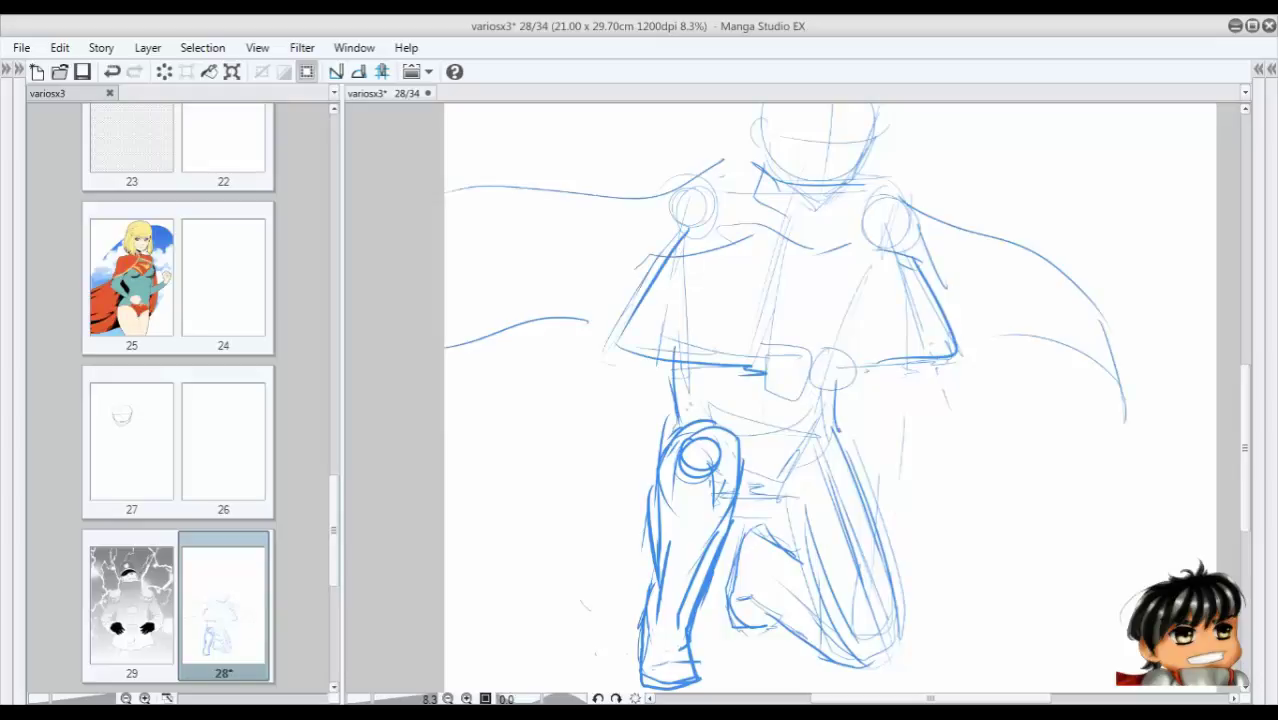
{"action": "left_click_drag", "start_coordinate": [872, 282], "coordinate": [842, 342]}
{"action": "left_click_drag", "start_coordinate": [800, 450], "coordinate": [775, 290]}
{"action": "key", "text": "ctrl+s"}
Lasso the whole figure with its cape and scale it down towards the lower part of the page.
{"action": "key", "text": "ctrl+minus"}
{"action": "key", "text": "ctrl+minus"}
{"action": "key", "text": "ctrl+minus"}
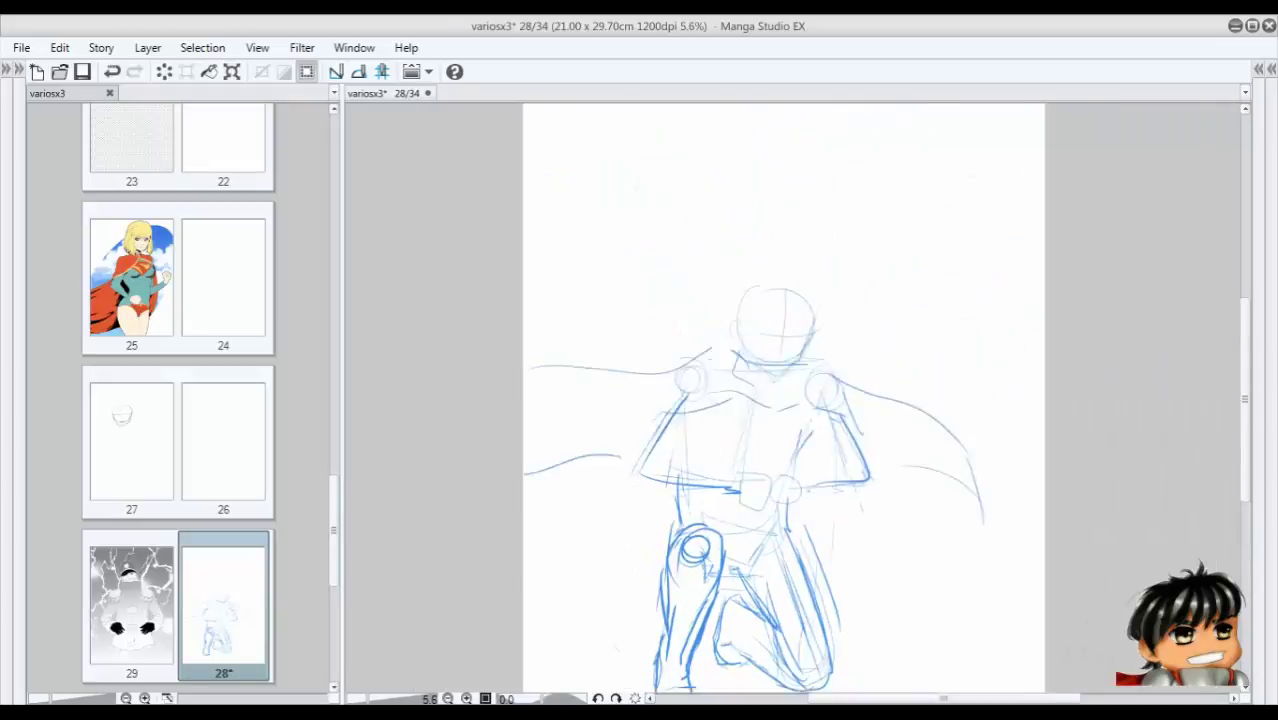
{"action": "mouse_move", "coordinate": [690, 560]}
{"action": "left_mouse_down"}
{"action": "mouse_move", "coordinate": [998, 371]}
{"action": "mouse_move", "coordinate": [700, 566]}
{"action": "left_mouse_up"}
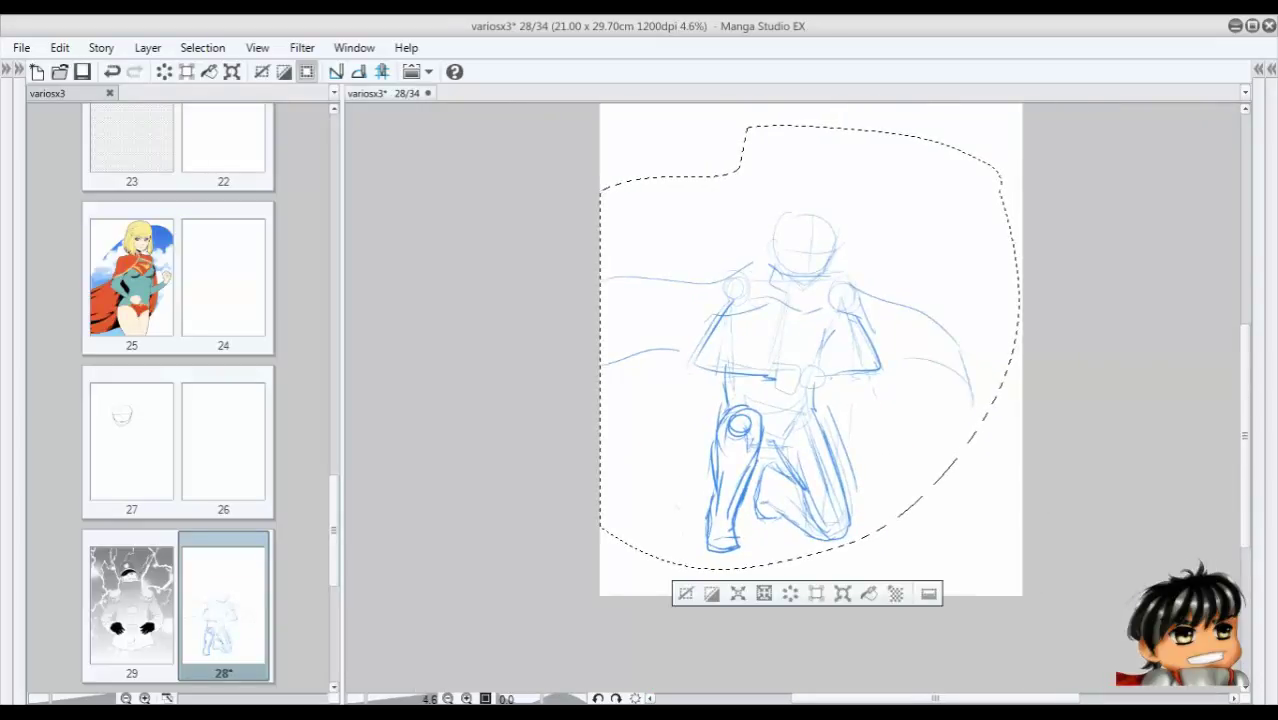
{"action": "key", "text": "ctrl+t"}
{"action": "left_click_drag", "start_coordinate": [809, 125], "coordinate": [810, 205]}
{"action": "key", "text": "Return"}
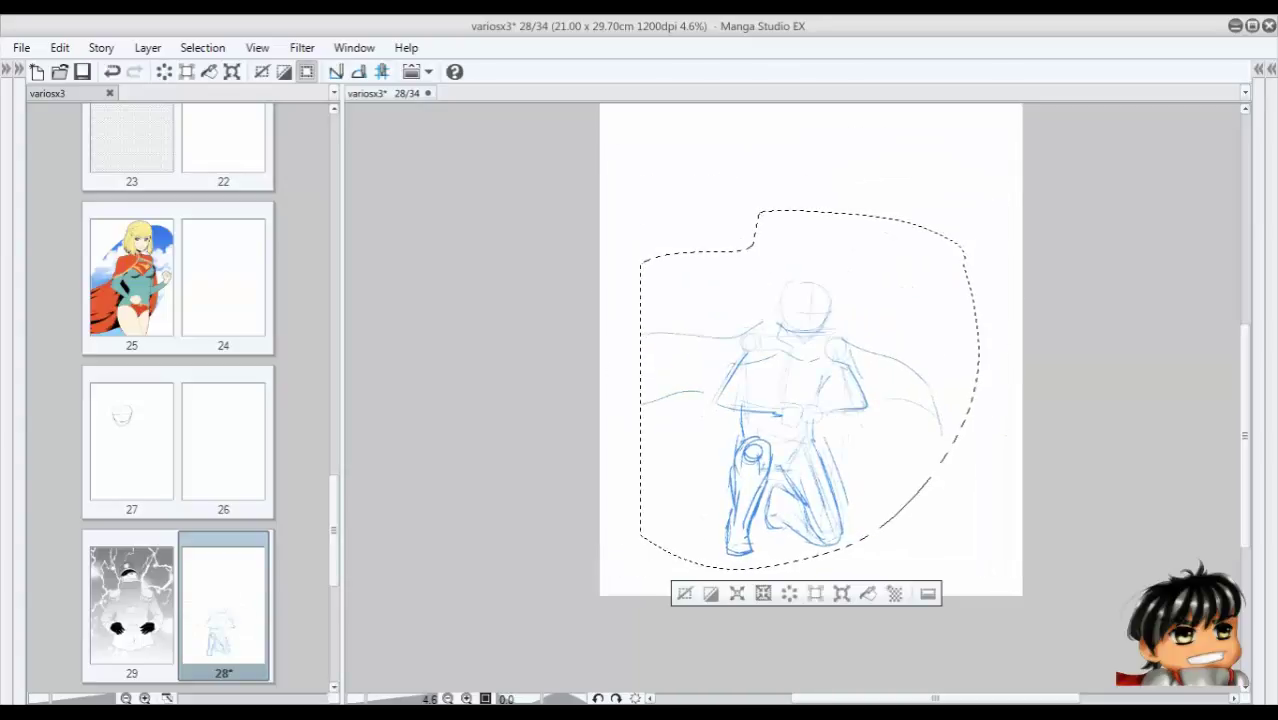
{"action": "key", "text": "ctrl+d"}
Close the cape's left side with a curved outer edge and retrace that edge with a heavier line.
{"action": "key", "text": "ctrl+plus"}
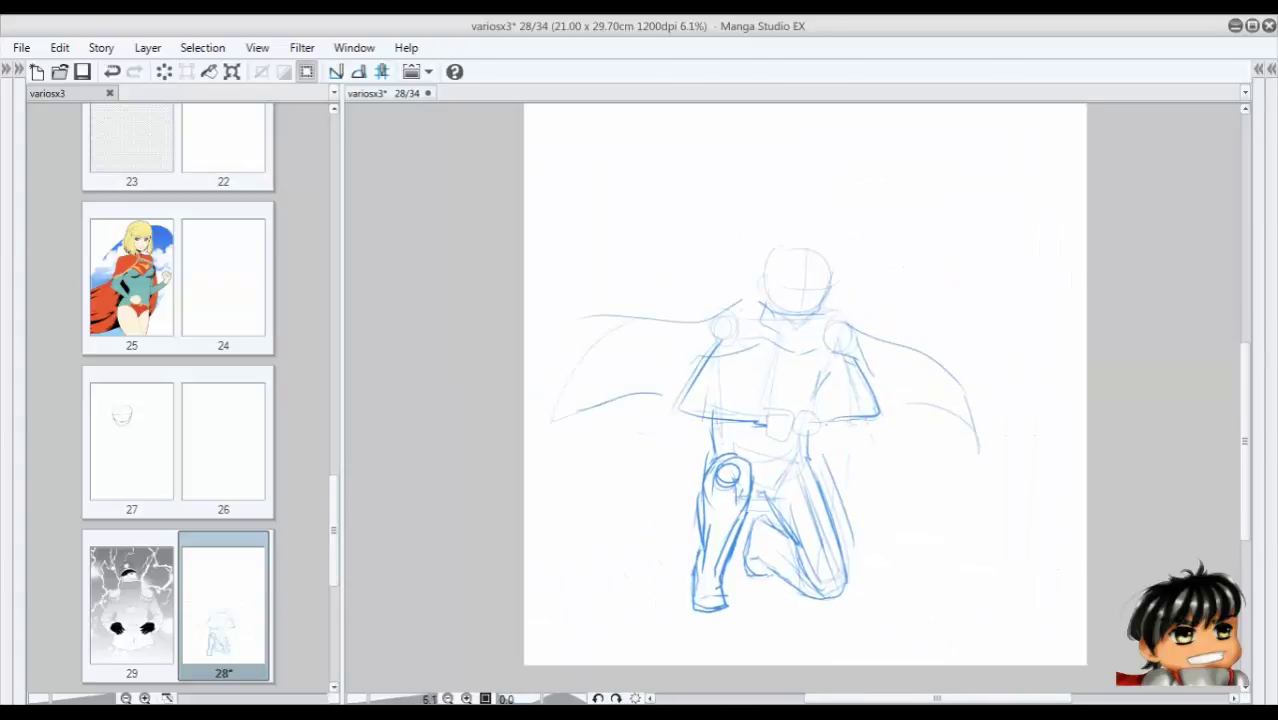
{"action": "key", "text": "Tab"}
{"action": "key", "text": "Tab"}
{"action": "key", "text": "Tab"}
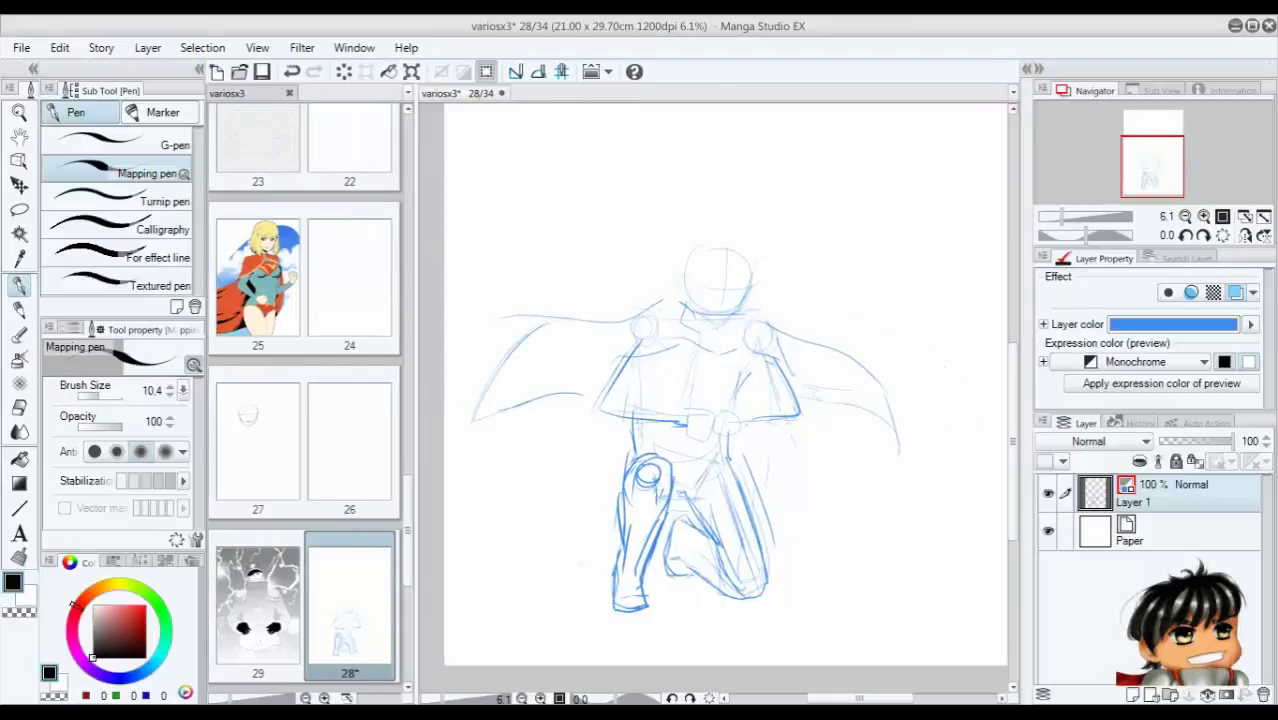
{"action": "key", "text": "Tab"}
{"action": "left_click_drag", "start_coordinate": [643, 318], "coordinate": [545, 420]}
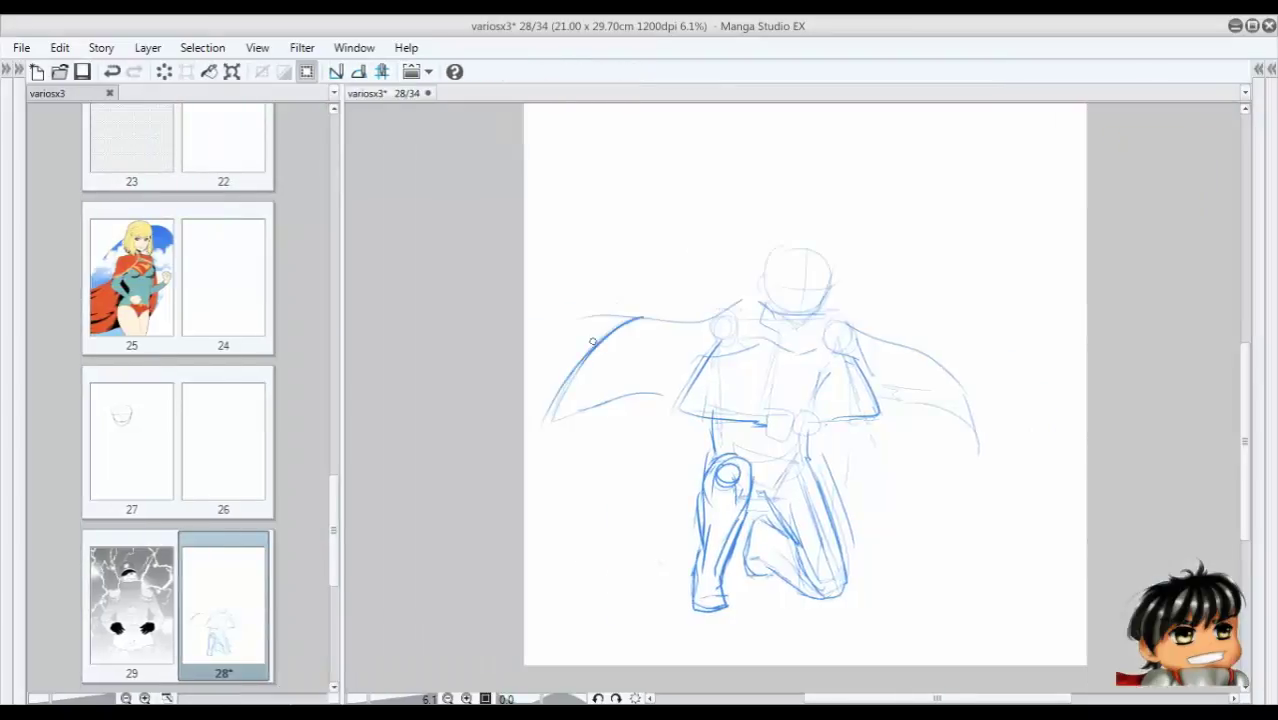
Outline the sleeves, forearms and clenched fists of both bent arms.
{"action": "key", "text": "ctrl+plus"}
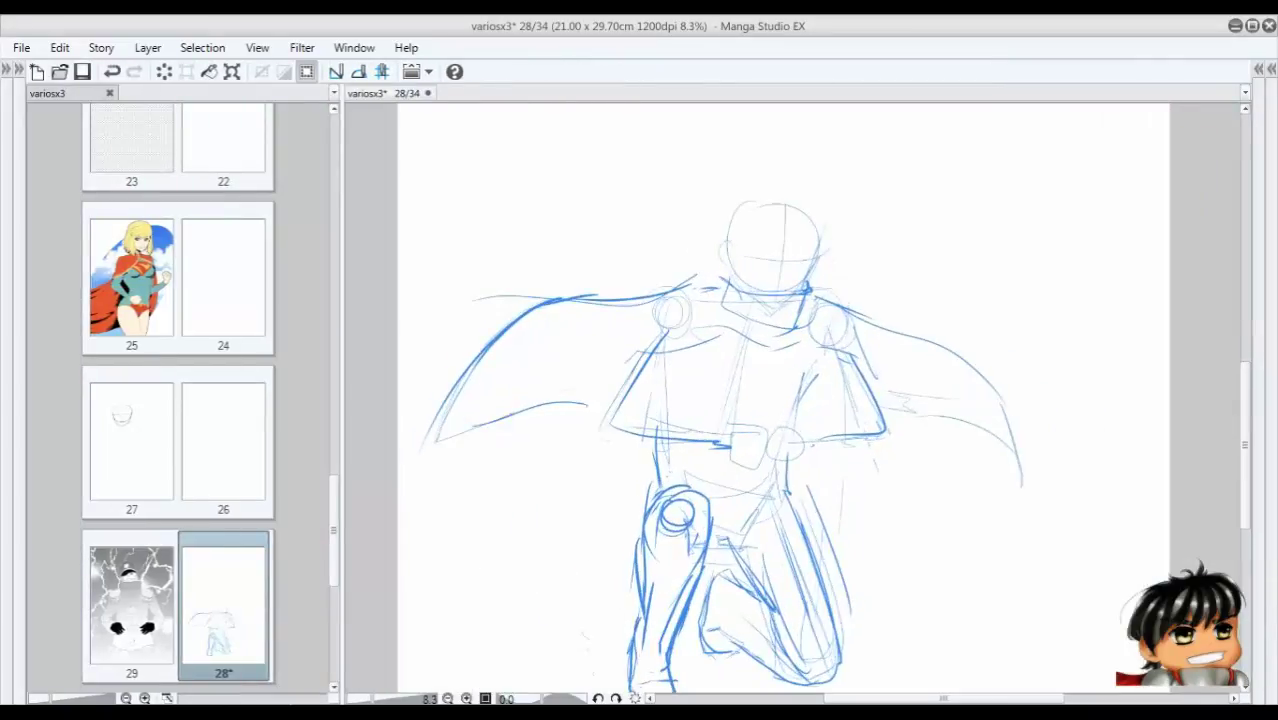
{"action": "mouse_move", "coordinate": [886, 402]}
{"action": "left_mouse_down"}
{"action": "mouse_move", "coordinate": [826, 448]}
{"action": "mouse_move", "coordinate": [730, 455]}
{"action": "mouse_move", "coordinate": [662, 430]}
{"action": "mouse_move", "coordinate": [654, 456]}
{"action": "mouse_move", "coordinate": [596, 444]}
{"action": "left_mouse_up"}
{"action": "left_click_drag", "start_coordinate": [668, 370], "coordinate": [648, 414]}
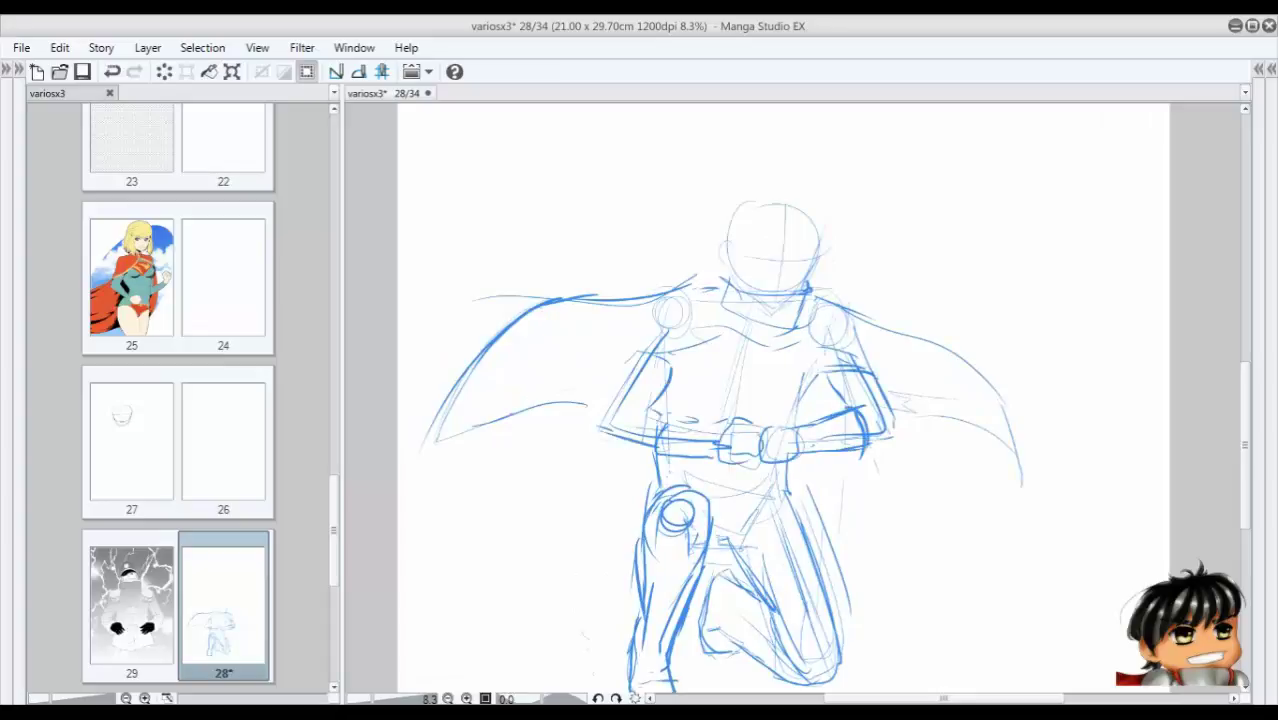
{"action": "left_click_drag", "start_coordinate": [632, 352], "coordinate": [594, 432]}
{"action": "left_click_drag", "start_coordinate": [676, 346], "coordinate": [654, 364]}
Draw diagonal lines across the chest above the fists.
{"action": "mouse_move", "coordinate": [812, 368]}
{"action": "left_mouse_down"}
{"action": "mouse_move", "coordinate": [790, 426]}
{"action": "mouse_move", "coordinate": [746, 414]}
{"action": "left_mouse_up"}
{"action": "left_click_drag", "start_coordinate": [728, 342], "coordinate": [770, 418]}
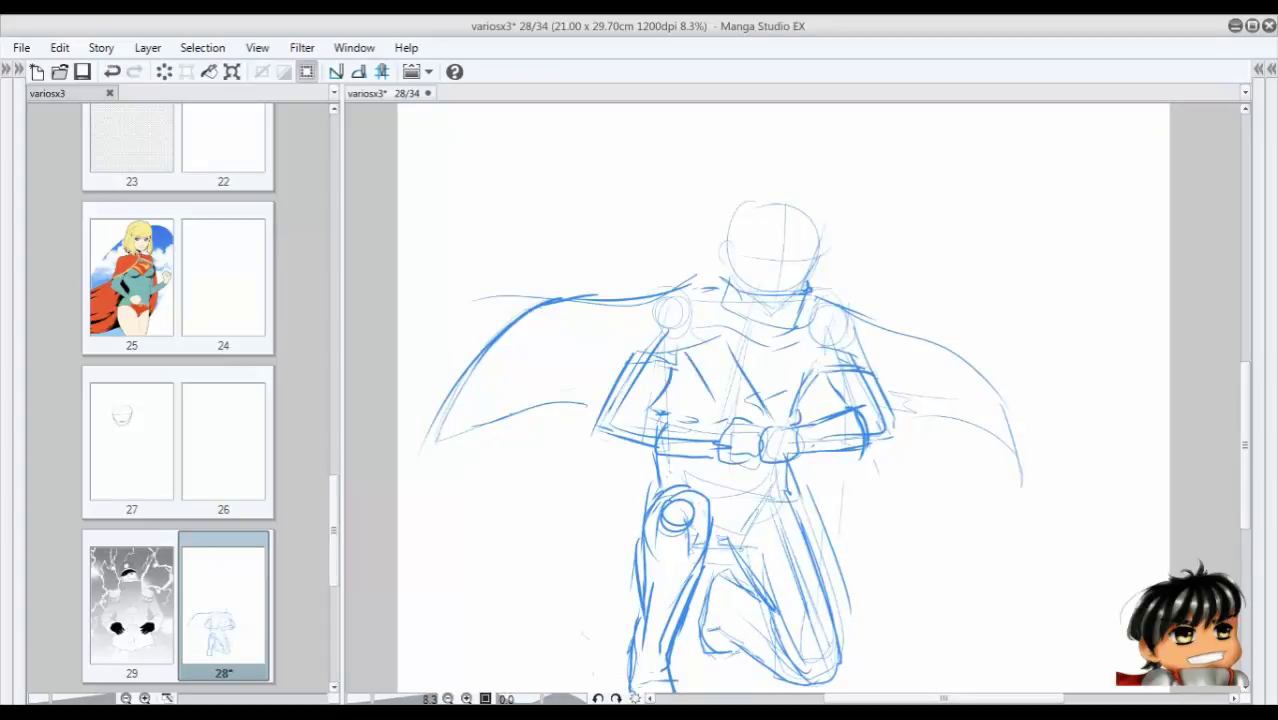
{"action": "left_click_drag", "start_coordinate": [720, 368], "coordinate": [690, 414]}
Draw the belt around the waist and the flaring tunic hem over the hips.
{"action": "mouse_move", "coordinate": [788, 474]}
{"action": "left_mouse_down"}
{"action": "mouse_move", "coordinate": [746, 500]}
{"action": "mouse_move", "coordinate": [698, 506]}
{"action": "left_mouse_up"}
{"action": "left_click_drag", "start_coordinate": [680, 456], "coordinate": [642, 488]}
{"action": "left_click_drag", "start_coordinate": [708, 516], "coordinate": [806, 494]}
{"action": "left_click_drag", "start_coordinate": [796, 478], "coordinate": [840, 544]}
Refine the kneeling leg's inner contour and knee tip, and reshape the front thigh above its knee.
{"action": "mouse_move", "coordinate": [710, 530]}
{"action": "left_mouse_down"}
{"action": "mouse_move", "coordinate": [834, 540]}
{"action": "mouse_move", "coordinate": [796, 654]}
{"action": "left_mouse_up"}
{"action": "left_click_drag", "start_coordinate": [770, 450], "coordinate": [783, 330]}
{"action": "left_click_drag", "start_coordinate": [780, 555], "coordinate": [862, 586]}
{"action": "left_click_drag", "start_coordinate": [700, 350], "coordinate": [672, 392]}
{"action": "mouse_move", "coordinate": [712, 350]}
{"action": "left_mouse_down"}
{"action": "mouse_move", "coordinate": [716, 422]}
{"action": "mouse_move", "coordinate": [662, 424]}
{"action": "left_mouse_up"}
Add the hip edge and boot cuffs to the legs, and reinforce the front boot's sides and sole.
{"action": "left_click_drag", "start_coordinate": [656, 428], "coordinate": [651, 460]}
{"action": "left_click_drag", "start_coordinate": [648, 512], "coordinate": [684, 504]}
{"action": "left_click_drag", "start_coordinate": [786, 478], "coordinate": [732, 556]}
{"action": "left_click_drag", "start_coordinate": [756, 540], "coordinate": [776, 552]}
{"action": "left_click_drag", "start_coordinate": [752, 470], "coordinate": [766, 480]}
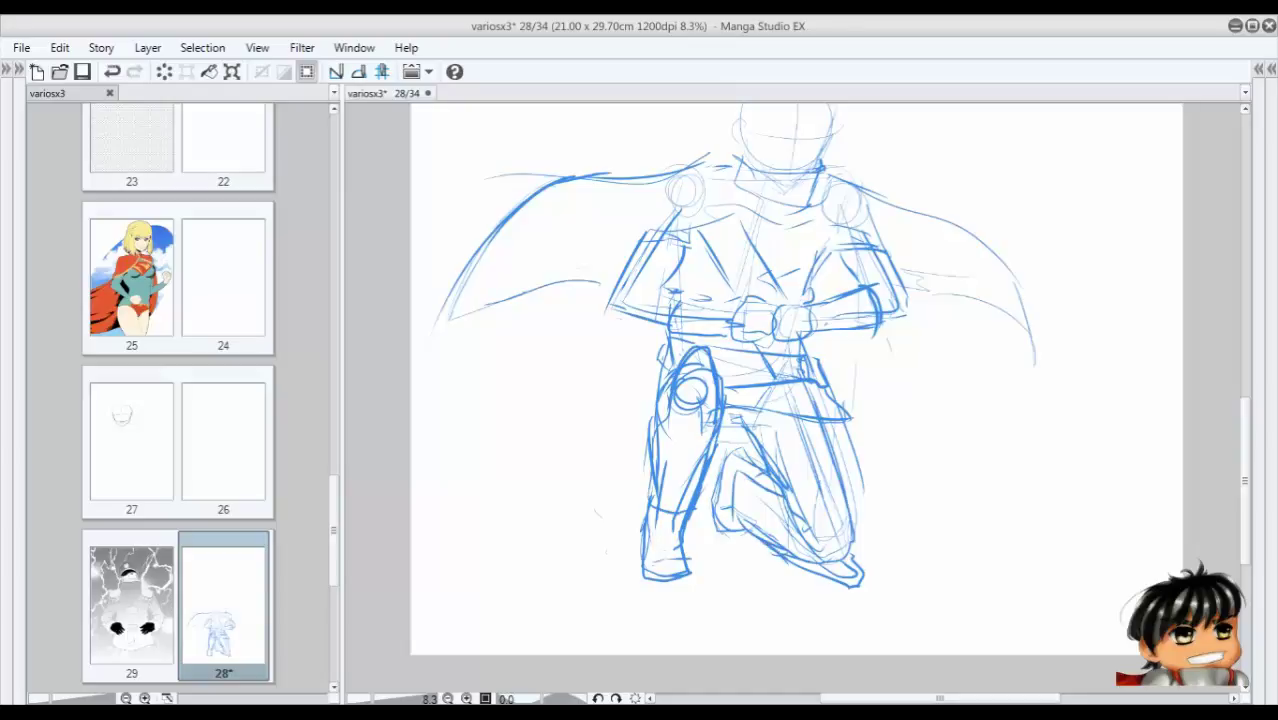
{"action": "left_click_drag", "start_coordinate": [684, 528], "coordinate": [686, 552]}
{"action": "left_click_drag", "start_coordinate": [688, 548], "coordinate": [690, 572]}
{"action": "left_click_drag", "start_coordinate": [644, 578], "coordinate": [694, 584]}
{"action": "left_click_drag", "start_coordinate": [640, 528], "coordinate": [640, 578]}
Draw a curved line across the face at eye level and the lower face contour above the collar.
{"action": "scroll", "coordinate": [780, 300], "scroll_direction": "up", "scroll_amount": 4}
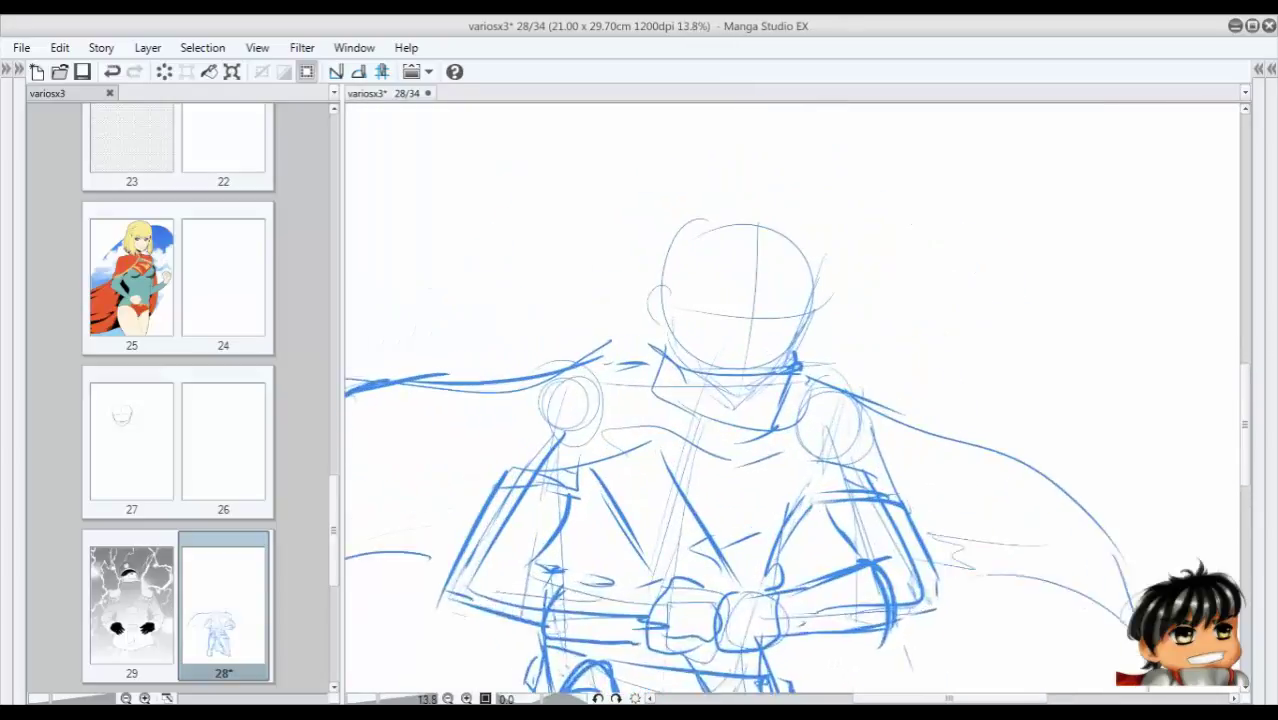
{"action": "mouse_move", "coordinate": [684, 314]}
{"action": "left_mouse_down"}
{"action": "mouse_move", "coordinate": [812, 322]}
{"action": "mouse_move", "coordinate": [806, 344]}
{"action": "left_mouse_up"}
{"action": "key", "text": "ctrl+z"}
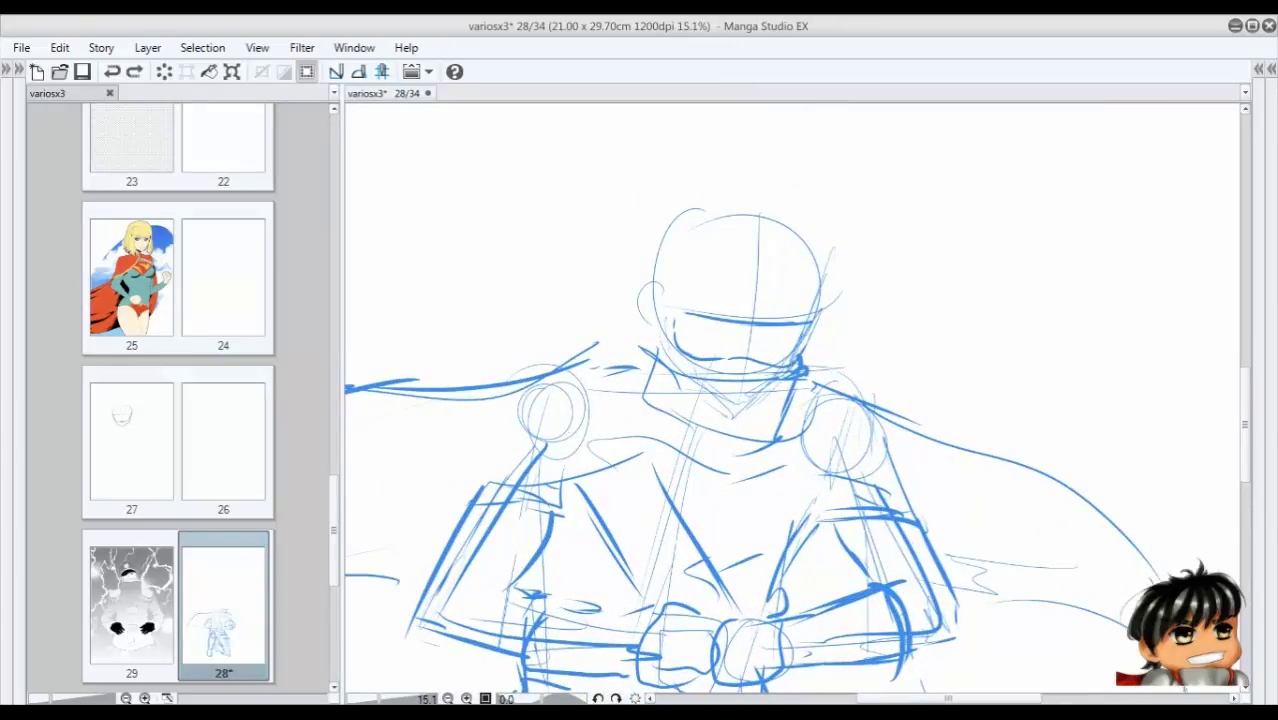
Add spiky hair tufts around the kneeling hero's head and outline the ears.
{"action": "mouse_move", "coordinate": [768, 214]}
{"action": "left_mouse_down"}
{"action": "mouse_move", "coordinate": [782, 200]}
{"action": "mouse_move", "coordinate": [838, 234]}
{"action": "left_mouse_up"}
{"action": "mouse_move", "coordinate": [836, 238]}
{"action": "left_mouse_down"}
{"action": "mouse_move", "coordinate": [820, 262]}
{"action": "mouse_move", "coordinate": [846, 278]}
{"action": "left_mouse_up"}
{"action": "left_click_drag", "start_coordinate": [652, 298], "coordinate": [666, 342]}
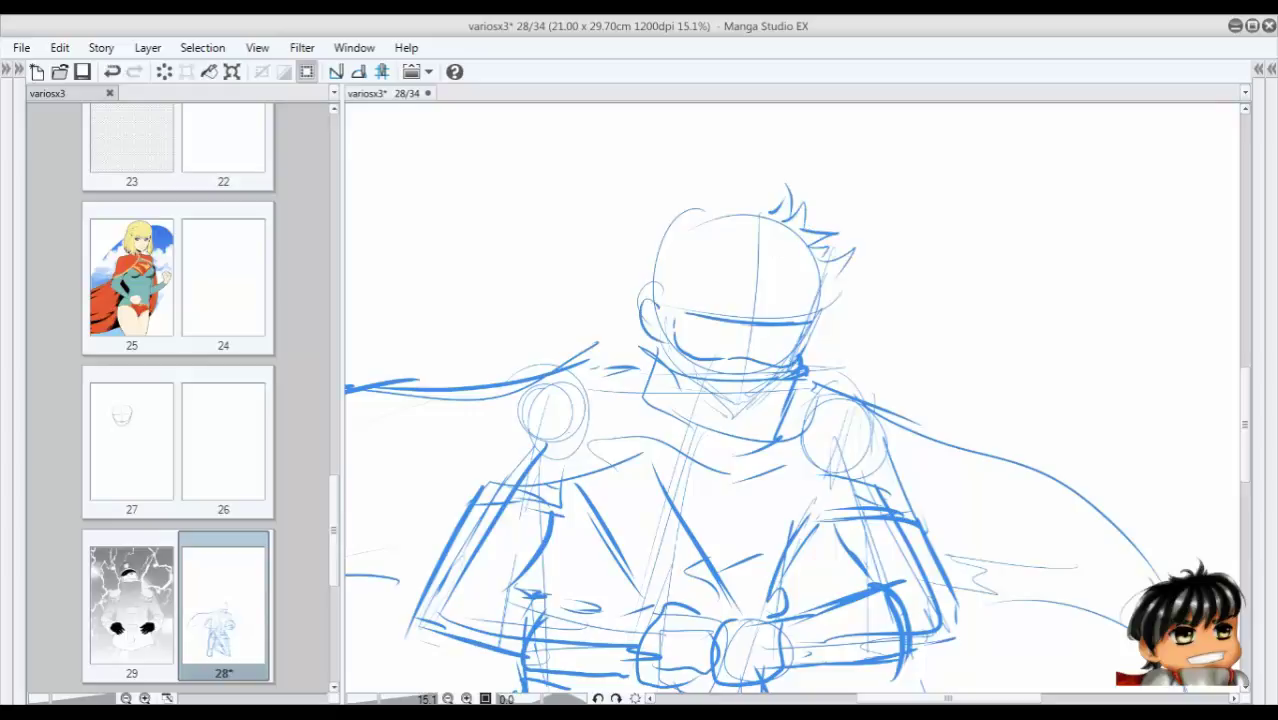
{"action": "left_click_drag", "start_coordinate": [654, 243], "coordinate": [648, 278]}
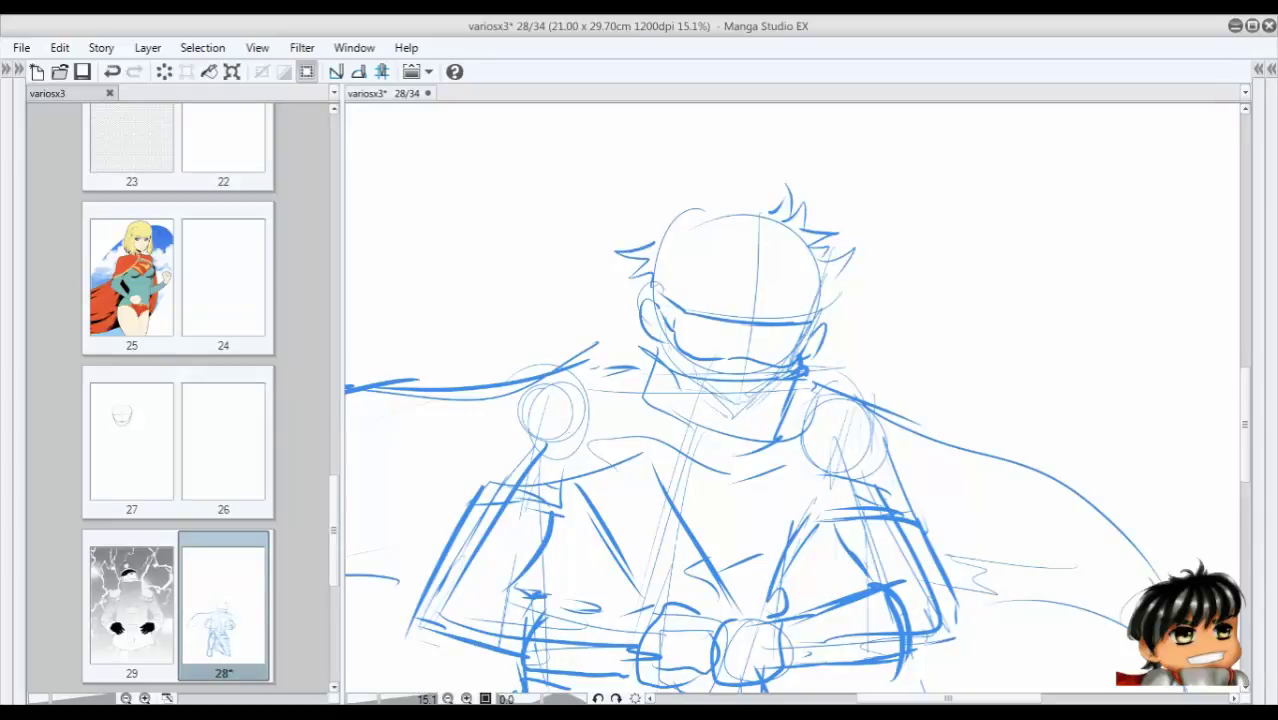
Add short fringe strokes above the hero's mask and draw two oval eyes inside the mask.
{"action": "left_click_drag", "start_coordinate": [788, 297], "coordinate": [798, 336]}
{"action": "left_click_drag", "start_coordinate": [734, 295], "coordinate": [712, 316]}
{"action": "key", "text": "ctrl+z"}
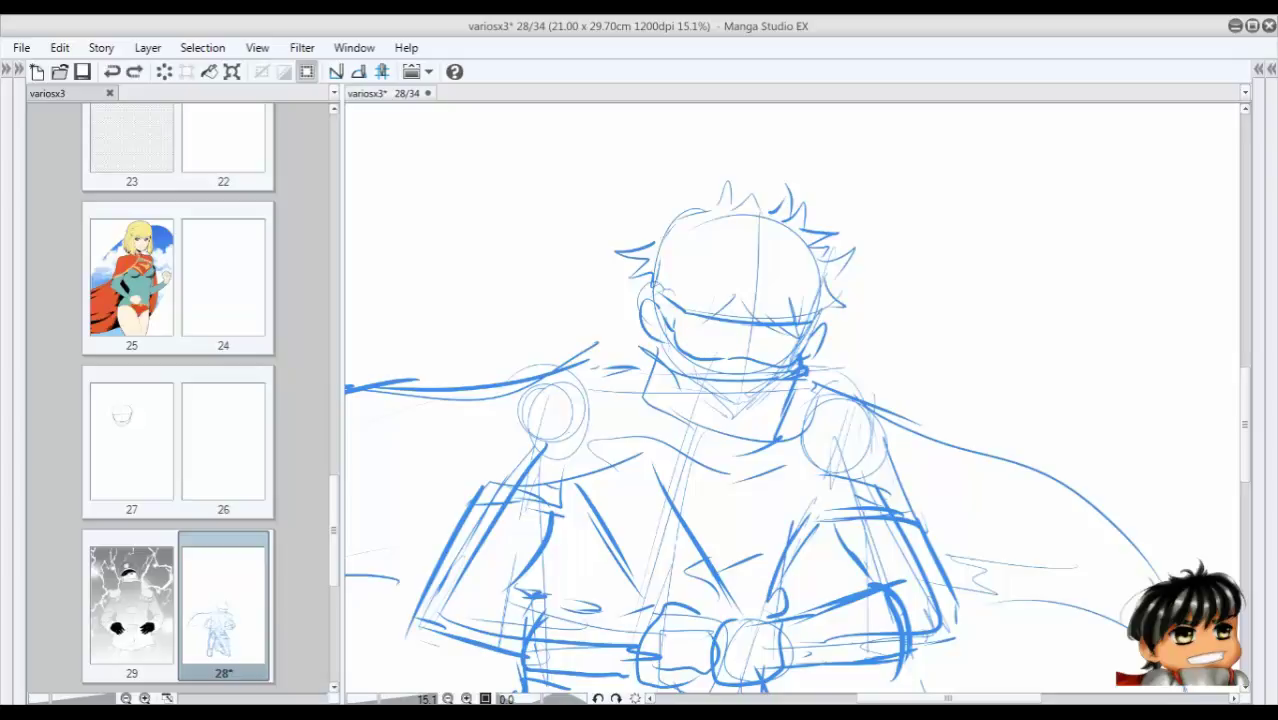
{"action": "key", "text": "ctrl+y"}
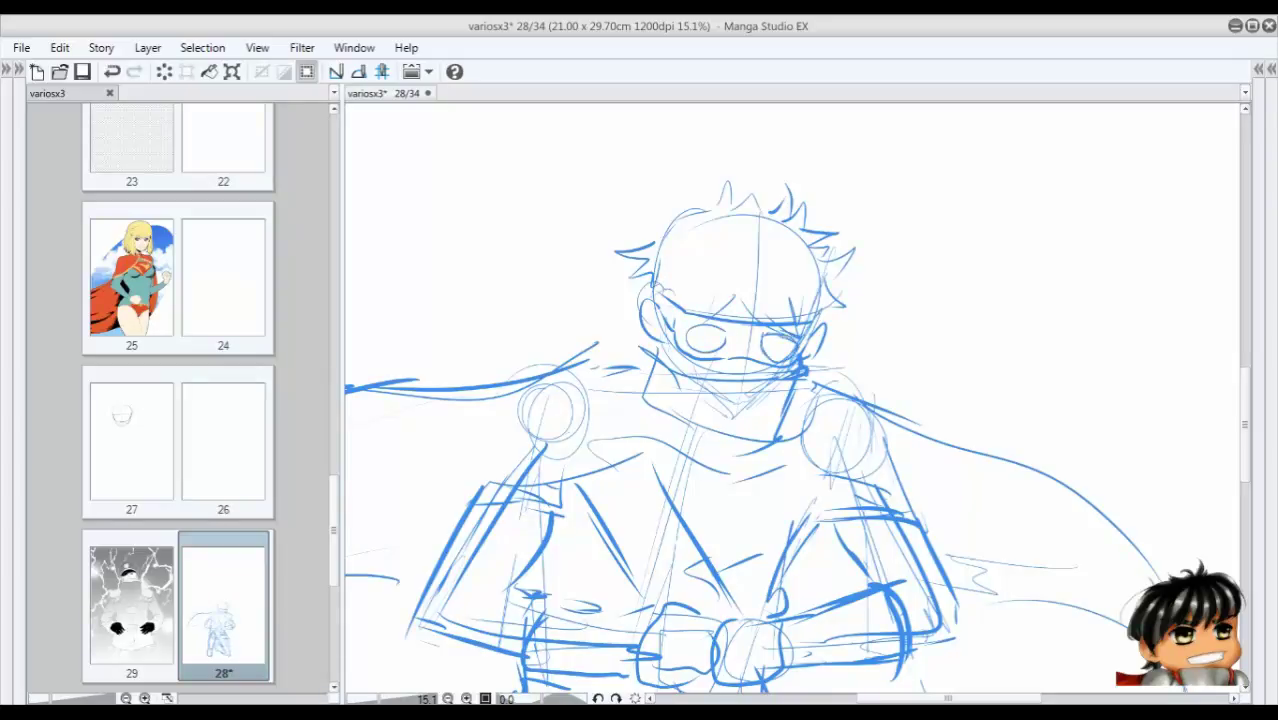
Draw the scalloped lower edge of the hero's cape on the side of his left arm.
{"action": "key", "text": "ctrl+minus"}
{"action": "key", "text": "ctrl+minus"}
{"action": "key", "text": "ctrl+minus"}
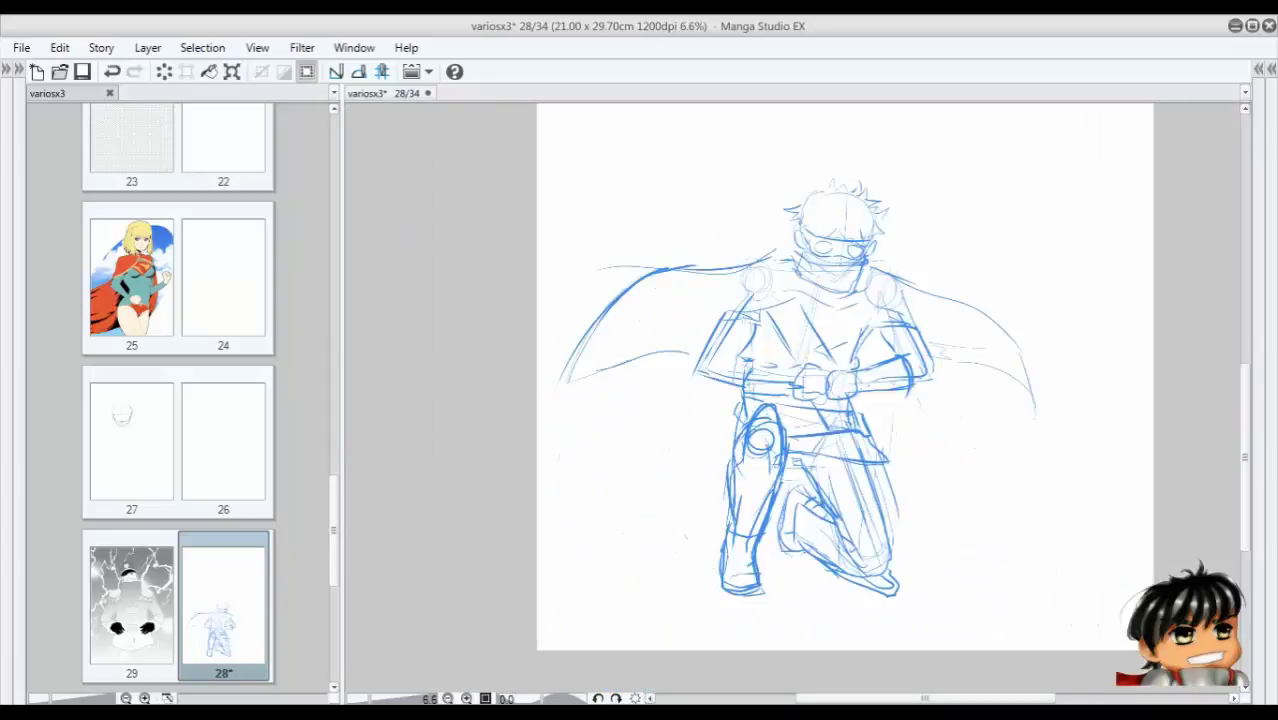
{"action": "left_click_drag", "start_coordinate": [955, 382], "coordinate": [1072, 330]}
{"action": "mouse_move", "coordinate": [1000, 350]}
{"action": "left_mouse_down"}
{"action": "mouse_move", "coordinate": [865, 690]}
{"action": "mouse_move", "coordinate": [950, 620]}
{"action": "left_mouse_up"}
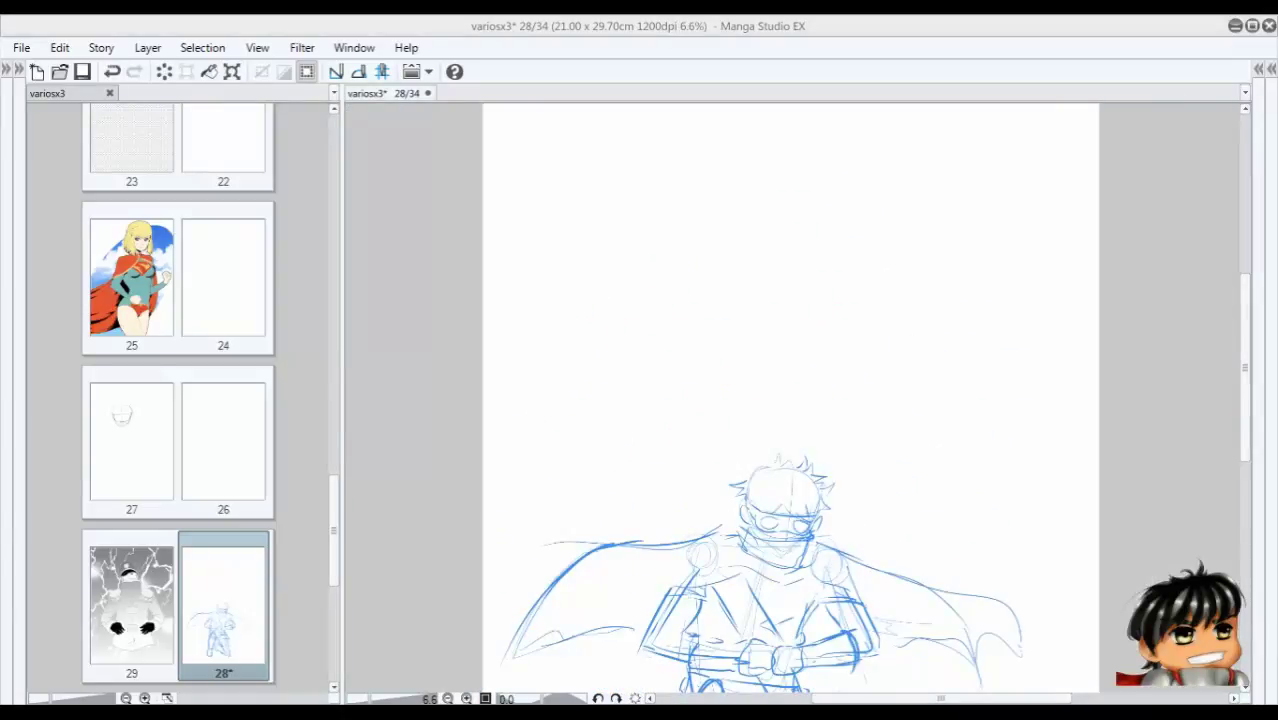
Start a second figure above the hero with a cross-guided head circle, shoulder ovals, torso sides and pelvis.
{"action": "left_click_drag", "start_coordinate": [783, 121], "coordinate": [786, 122]}
{"action": "left_click_drag", "start_coordinate": [782, 122], "coordinate": [782, 166]}
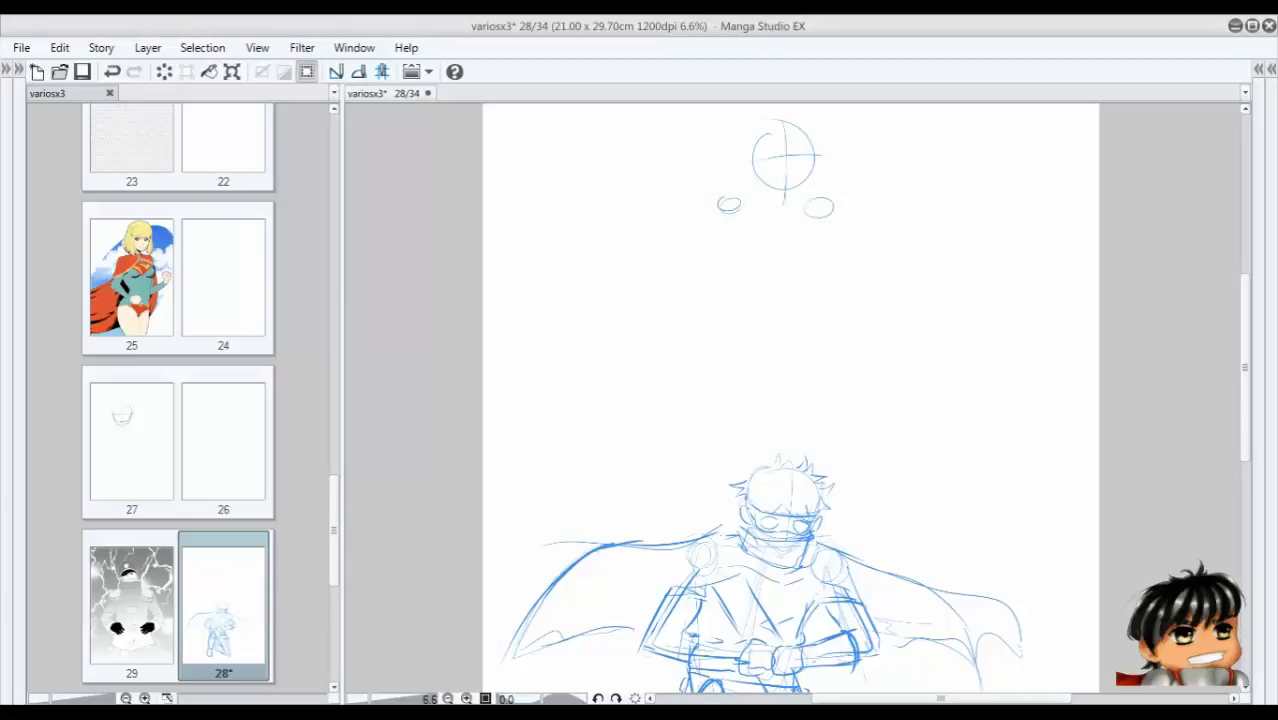
{"action": "left_click_drag", "start_coordinate": [818, 214], "coordinate": [815, 310]}
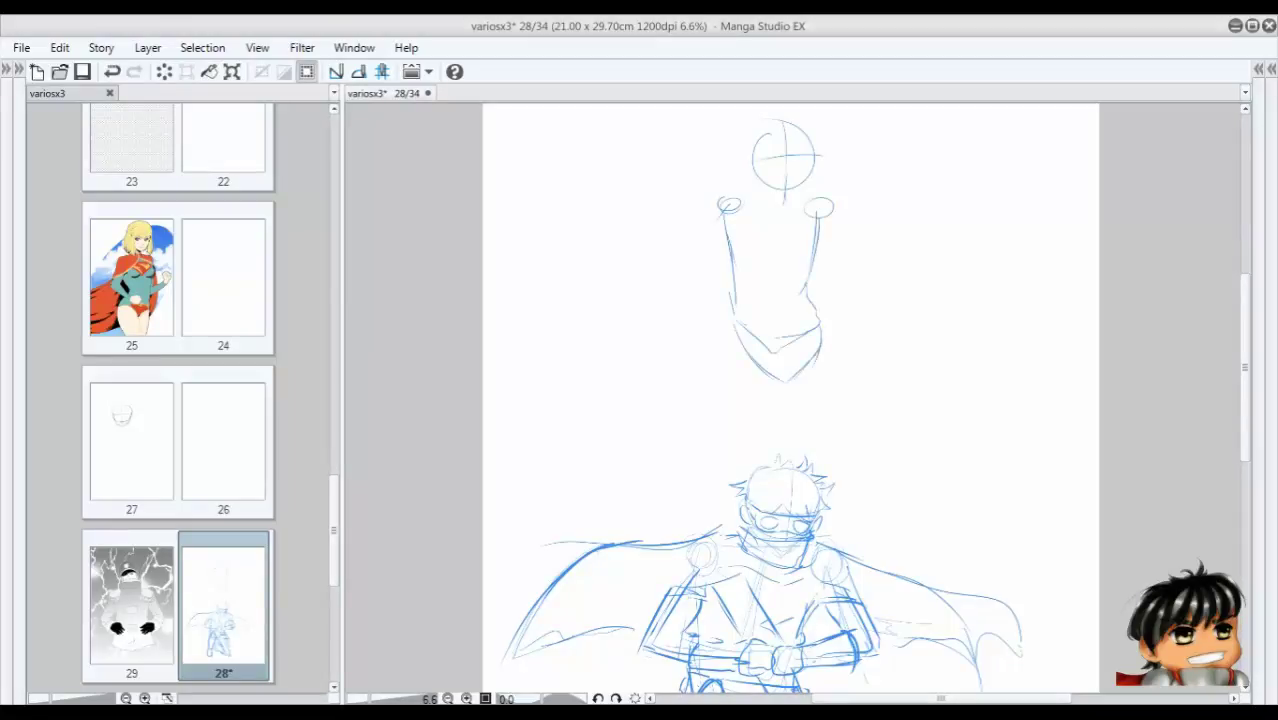
Add hip joints and construct both legs of the second figure, with the left knee raised outward.
{"action": "left_click_drag", "start_coordinate": [818, 330], "coordinate": [812, 358]}
{"action": "mouse_move", "coordinate": [885, 320]}
{"action": "left_mouse_down"}
{"action": "mouse_move", "coordinate": [847, 428]}
{"action": "mouse_move", "coordinate": [818, 450]}
{"action": "left_mouse_up"}
{"action": "left_click_drag", "start_coordinate": [884, 336], "coordinate": [842, 460]}
{"action": "left_click_drag", "start_coordinate": [768, 344], "coordinate": [736, 450]}
{"action": "left_click_drag", "start_coordinate": [745, 402], "coordinate": [718, 514]}
{"action": "left_click_drag", "start_coordinate": [728, 342], "coordinate": [718, 494]}
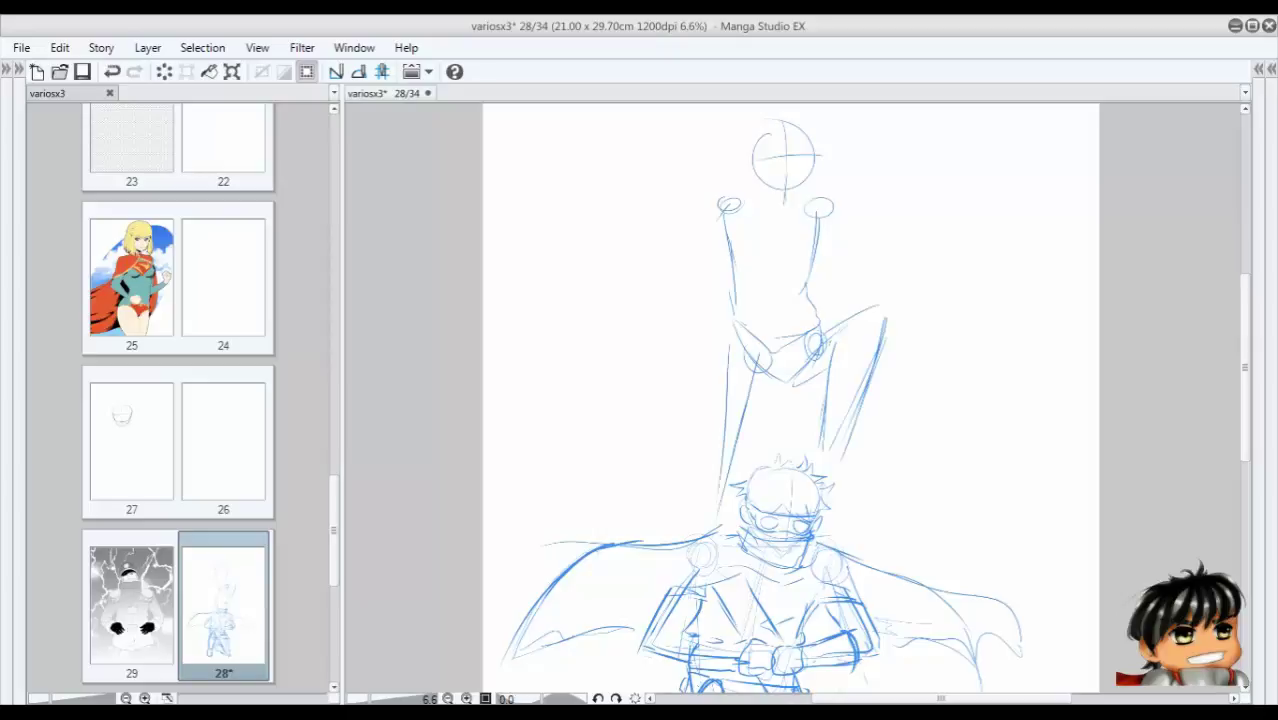
{"action": "left_click_drag", "start_coordinate": [790, 384], "coordinate": [748, 468]}
Add bent arms with elbow joints and rounded fists raised on both sides of the second figure.
{"action": "left_click_drag", "start_coordinate": [720, 212], "coordinate": [712, 284]}
{"action": "left_click_drag", "start_coordinate": [825, 212], "coordinate": [824, 264]}
{"action": "left_click_drag", "start_coordinate": [888, 230], "coordinate": [820, 290]}
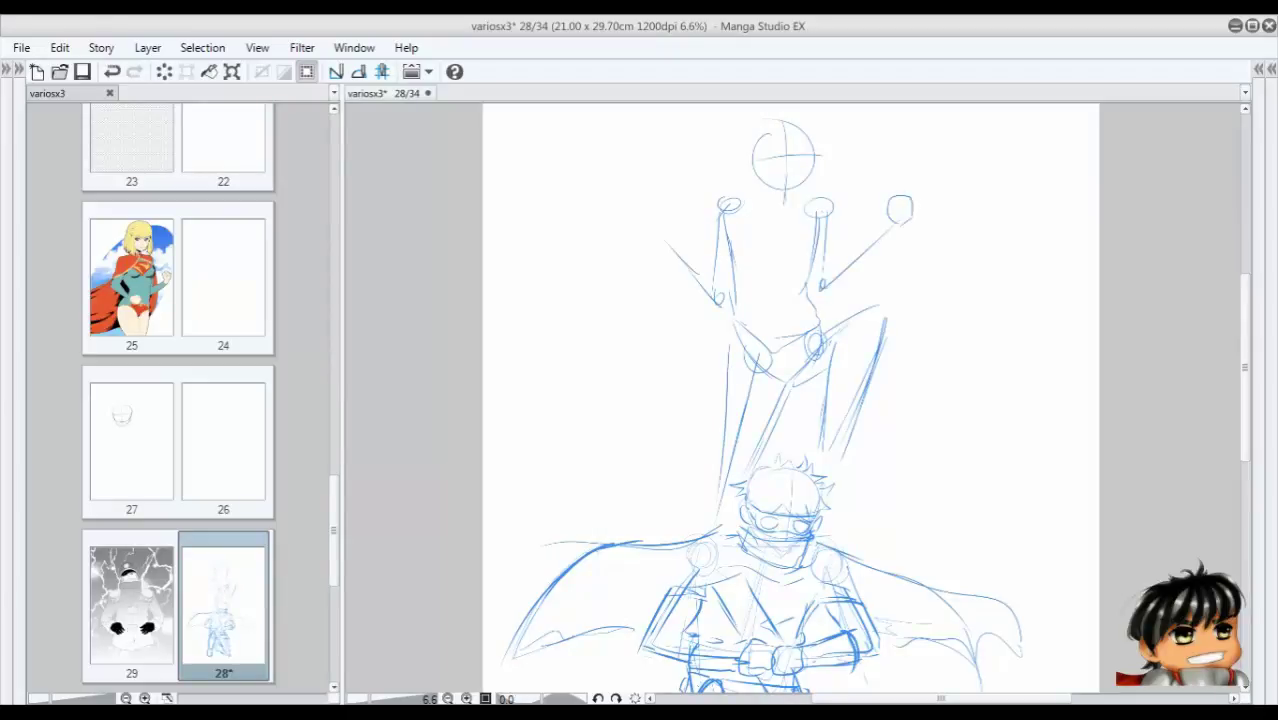
Reinforce the second figure's thigh, upper arm and waist contours with additional strokes.
{"action": "left_click_drag", "start_coordinate": [722, 362], "coordinate": [710, 468]}
{"action": "left_click_drag", "start_coordinate": [780, 394], "coordinate": [756, 456]}
{"action": "scroll", "coordinate": [790, 400], "scroll_direction": "up", "scroll_amount": 2}
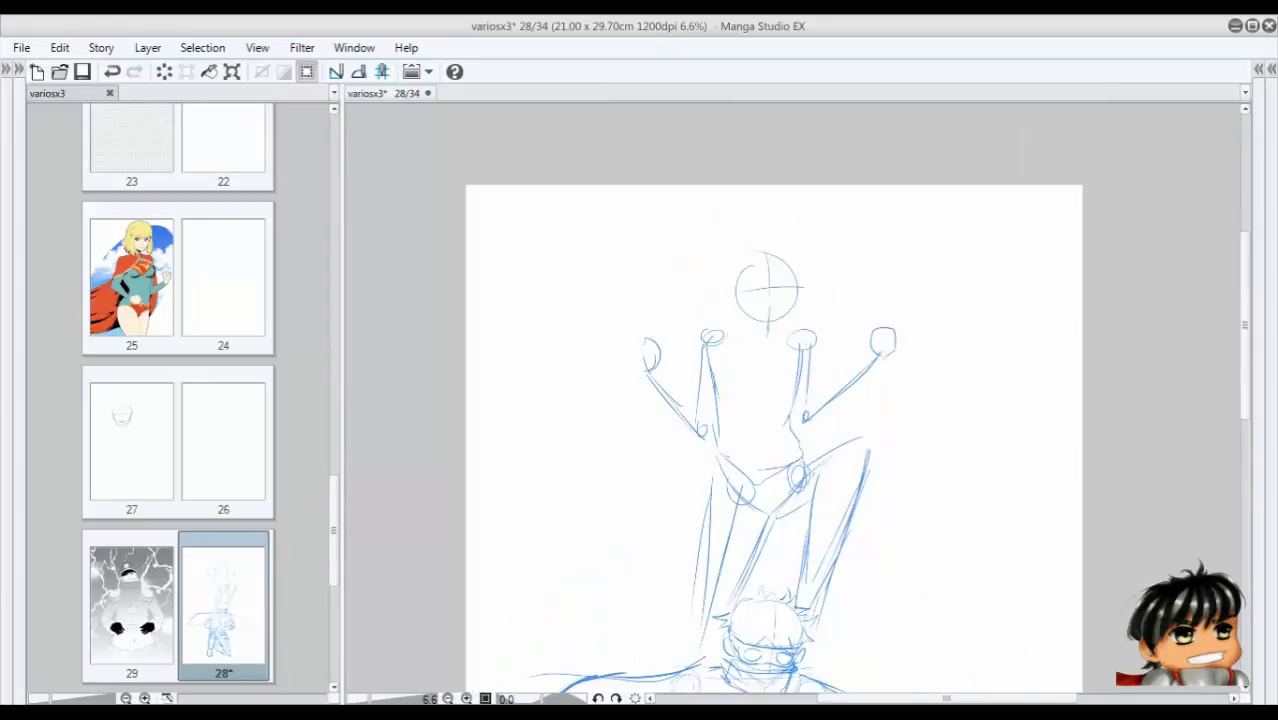
{"action": "key", "text": "ctrl+plus"}
{"action": "left_click_drag", "start_coordinate": [810, 352], "coordinate": [802, 404]}
{"action": "left_click_drag", "start_coordinate": [708, 358], "coordinate": [690, 456]}
{"action": "left_click_drag", "start_coordinate": [820, 432], "coordinate": [792, 486]}
{"action": "left_click_drag", "start_coordinate": [704, 466], "coordinate": [698, 560]}
{"action": "left_click_drag", "start_coordinate": [700, 488], "coordinate": [684, 660]}
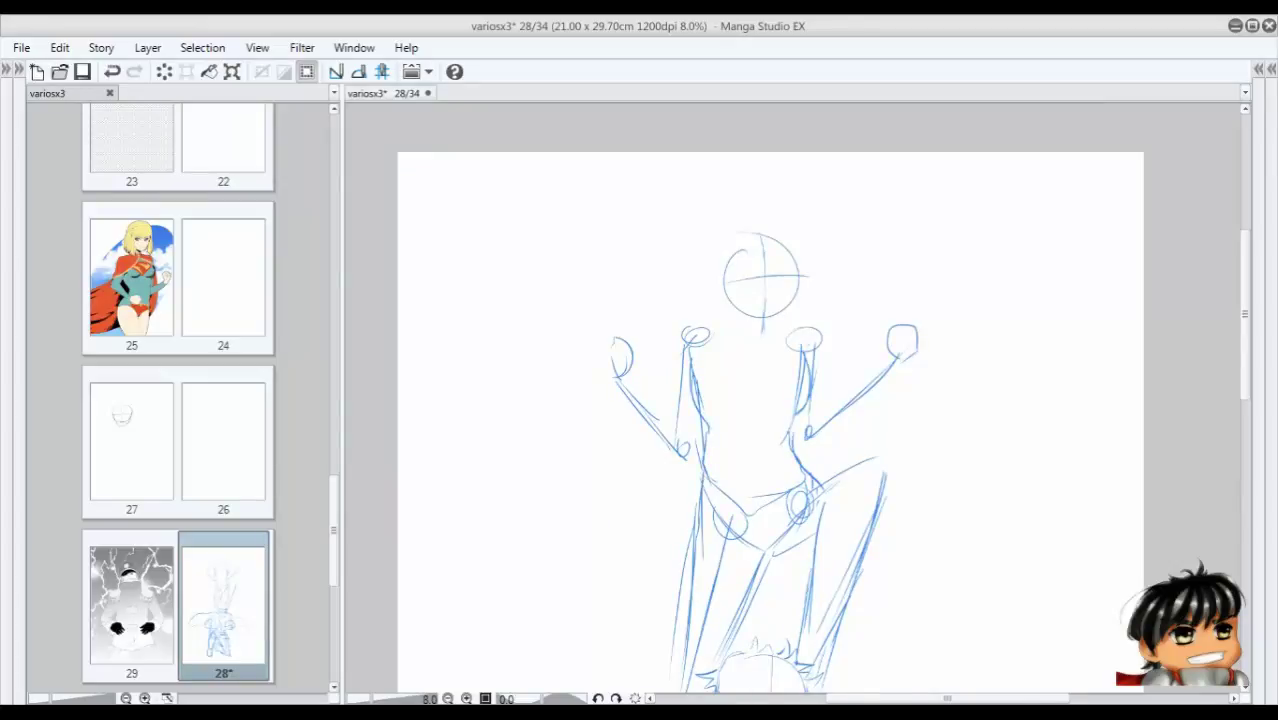
Draw the angular jaw and pointed chin on the second figure's head, and replace the eye guideline with a lower one.
{"action": "key", "text": "ctrl+plus"}
{"action": "mouse_move", "coordinate": [810, 290]}
{"action": "left_mouse_down"}
{"action": "mouse_move", "coordinate": [764, 366]}
{"action": "mouse_move", "coordinate": [780, 372]}
{"action": "left_mouse_up"}
{"action": "key", "text": "ctrl+z"}
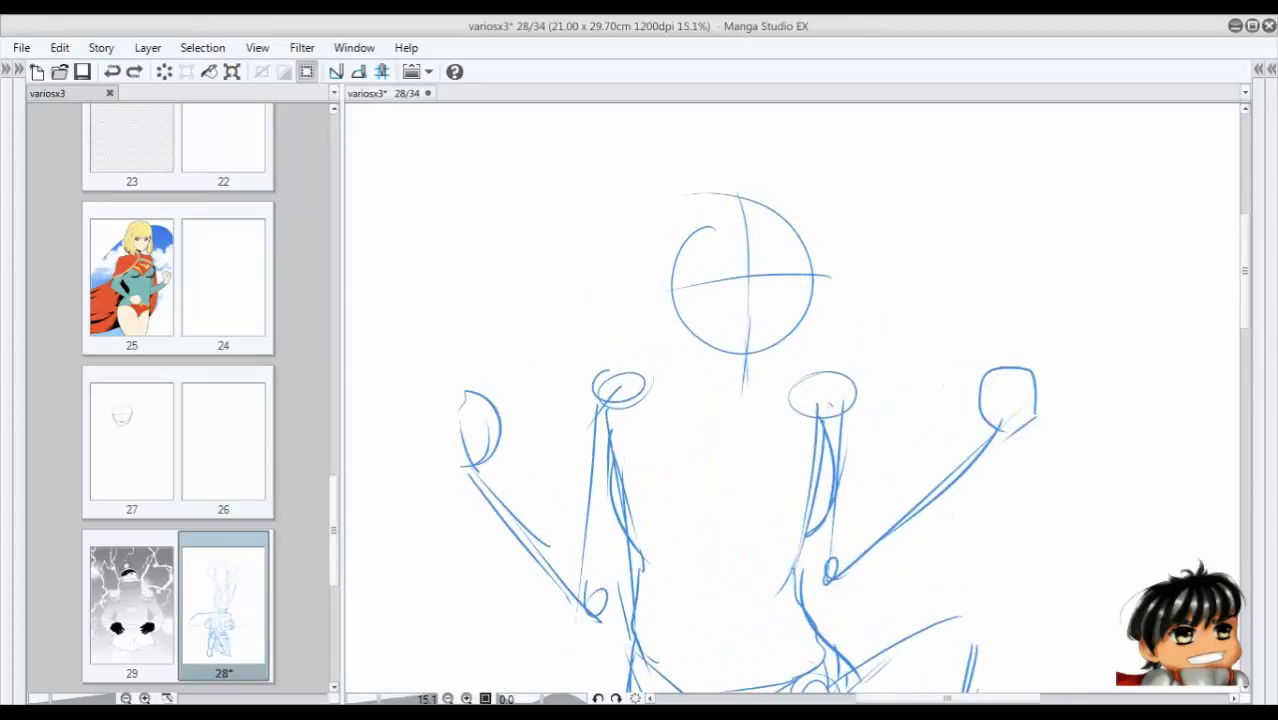
{"action": "left_click_drag", "start_coordinate": [808, 240], "coordinate": [806, 298]}
{"action": "mouse_move", "coordinate": [810, 288]}
{"action": "left_mouse_down"}
{"action": "mouse_move", "coordinate": [772, 354]}
{"action": "mouse_move", "coordinate": [726, 378]}
{"action": "left_mouse_up"}
{"action": "left_click_drag", "start_coordinate": [688, 326], "coordinate": [756, 372]}
{"action": "key", "text": "ctrl+z"}
{"action": "key", "text": "ctrl+z"}
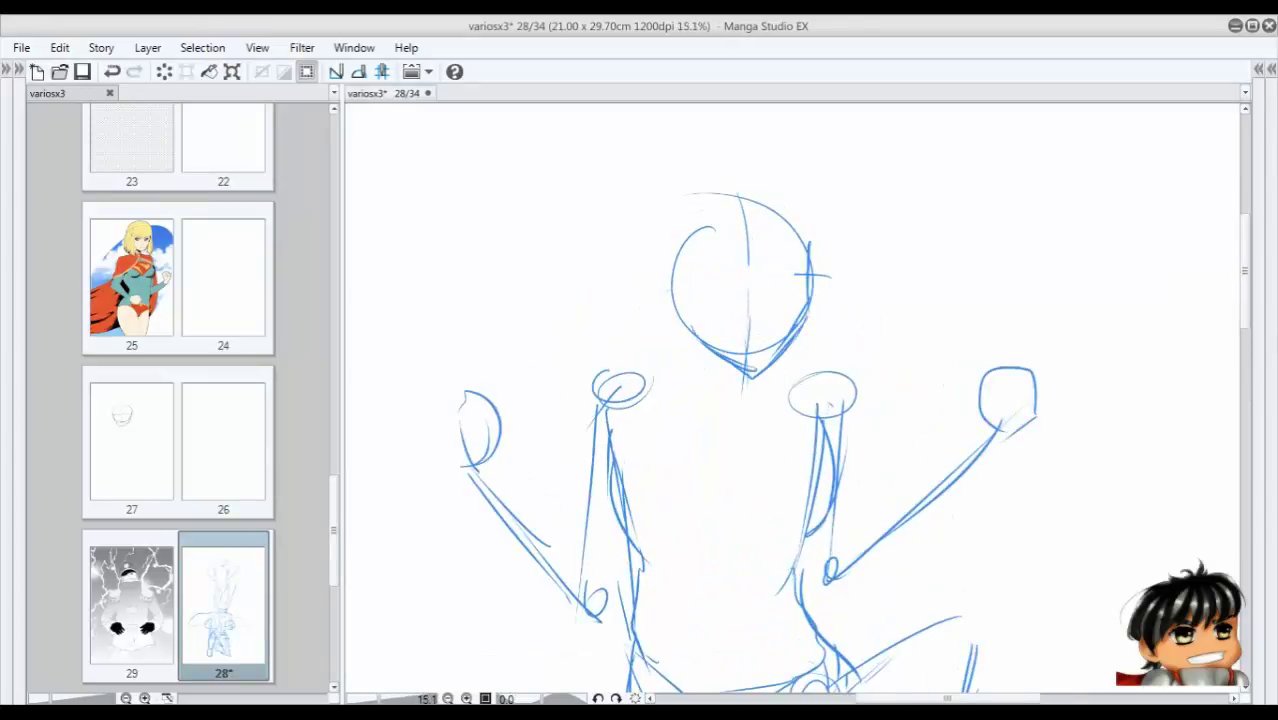
{"action": "mouse_move", "coordinate": [810, 248]}
{"action": "left_mouse_down"}
{"action": "mouse_move", "coordinate": [784, 346]}
{"action": "mouse_move", "coordinate": [756, 378]}
{"action": "left_mouse_up"}
{"action": "left_click_drag", "start_coordinate": [702, 306], "coordinate": [818, 296]}
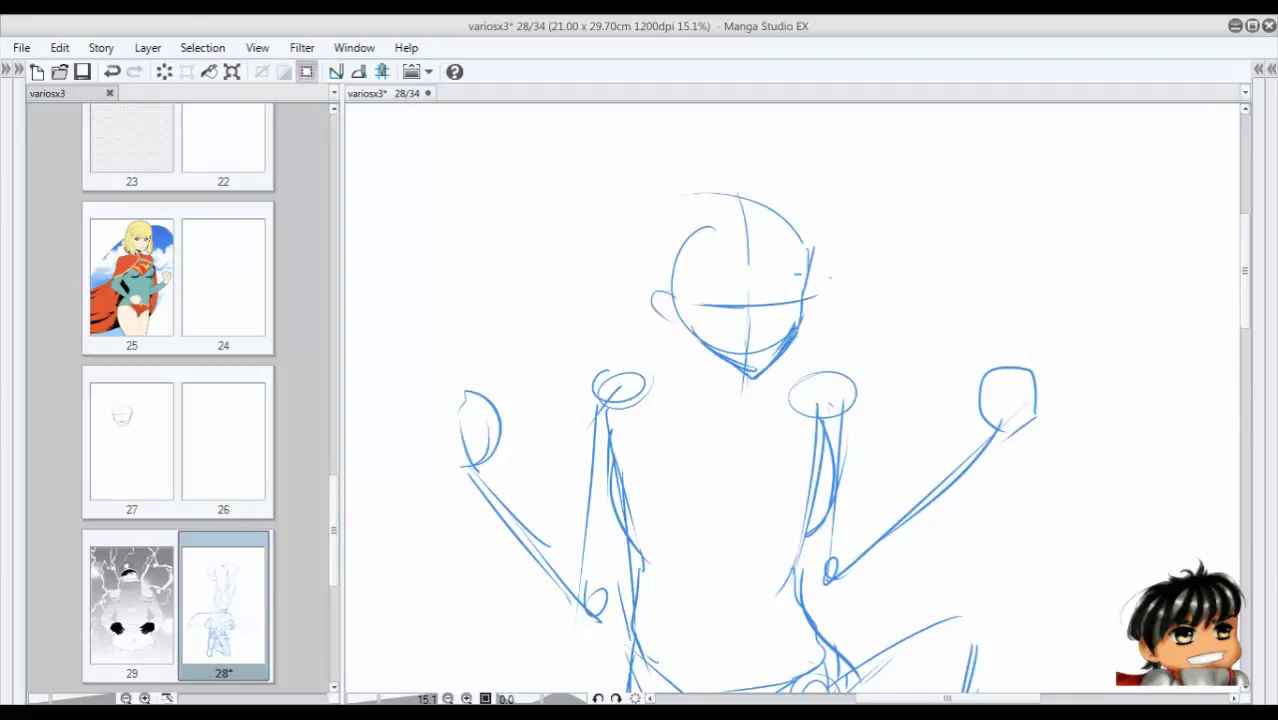
Draw the neck and the sloping shoulder lines connecting it to both shoulder joints.
{"action": "left_click_drag", "start_coordinate": [700, 368], "coordinate": [612, 382]}
{"action": "left_click_drag", "start_coordinate": [766, 362], "coordinate": [856, 378]}
{"action": "left_click_drag", "start_coordinate": [790, 326], "coordinate": [744, 374]}
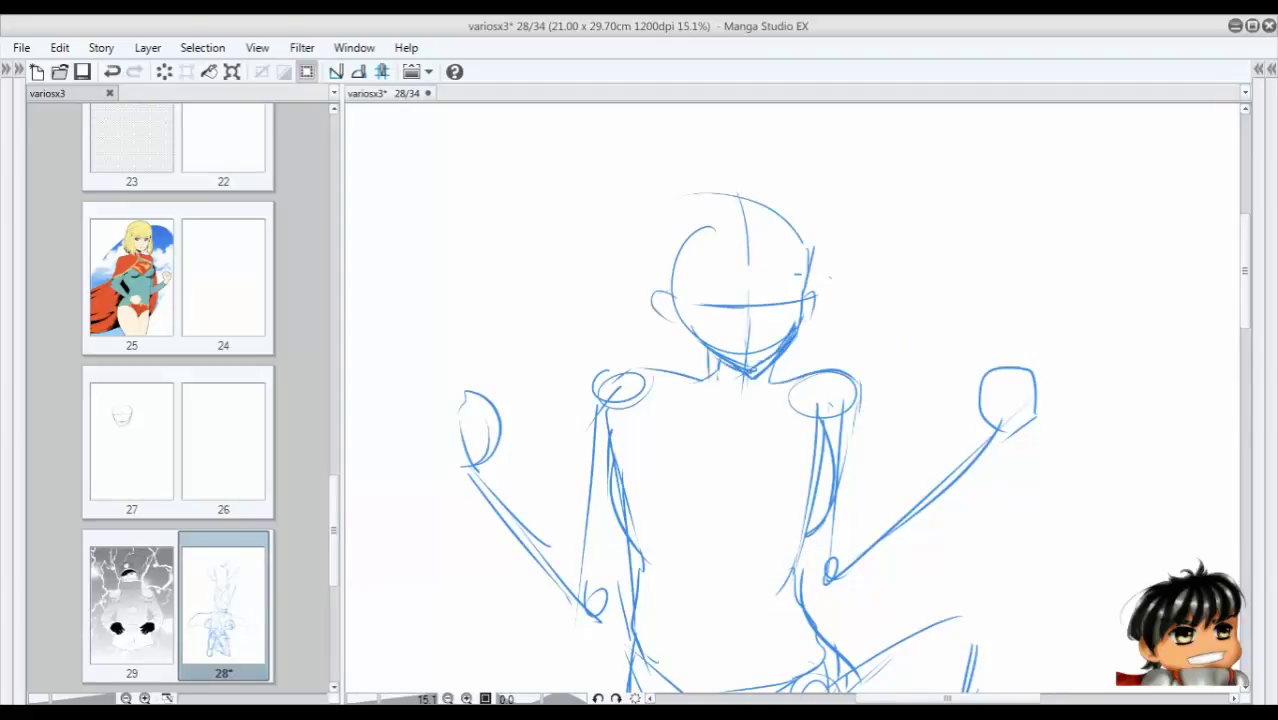
Draw pointed fringe locks on the forehead and long windblown strands sweeping out from the figure's right side.
{"action": "scroll", "coordinate": [753, 297], "scroll_direction": "up", "scroll_amount": 2}
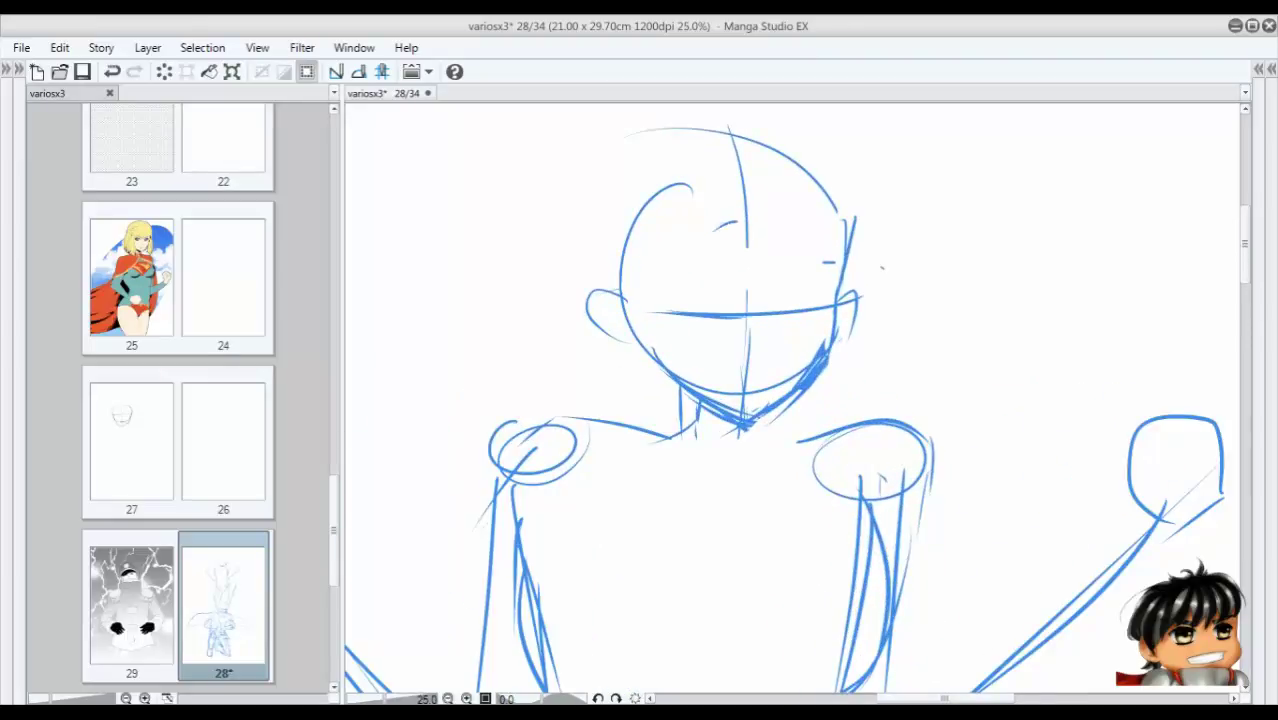
{"action": "mouse_move", "coordinate": [742, 212]}
{"action": "left_mouse_down"}
{"action": "mouse_move", "coordinate": [686, 288]}
{"action": "mouse_move", "coordinate": [754, 286]}
{"action": "left_mouse_up"}
{"action": "mouse_move", "coordinate": [632, 184]}
{"action": "left_mouse_down"}
{"action": "mouse_move", "coordinate": [596, 226]}
{"action": "mouse_move", "coordinate": [565, 315]}
{"action": "left_mouse_up"}
{"action": "left_click_drag", "start_coordinate": [584, 212], "coordinate": [420, 300]}
{"action": "left_click_drag", "start_coordinate": [578, 250], "coordinate": [500, 316]}
{"action": "left_click_drag", "start_coordinate": [566, 284], "coordinate": [434, 316]}
{"action": "left_click_drag", "start_coordinate": [606, 356], "coordinate": [490, 360]}
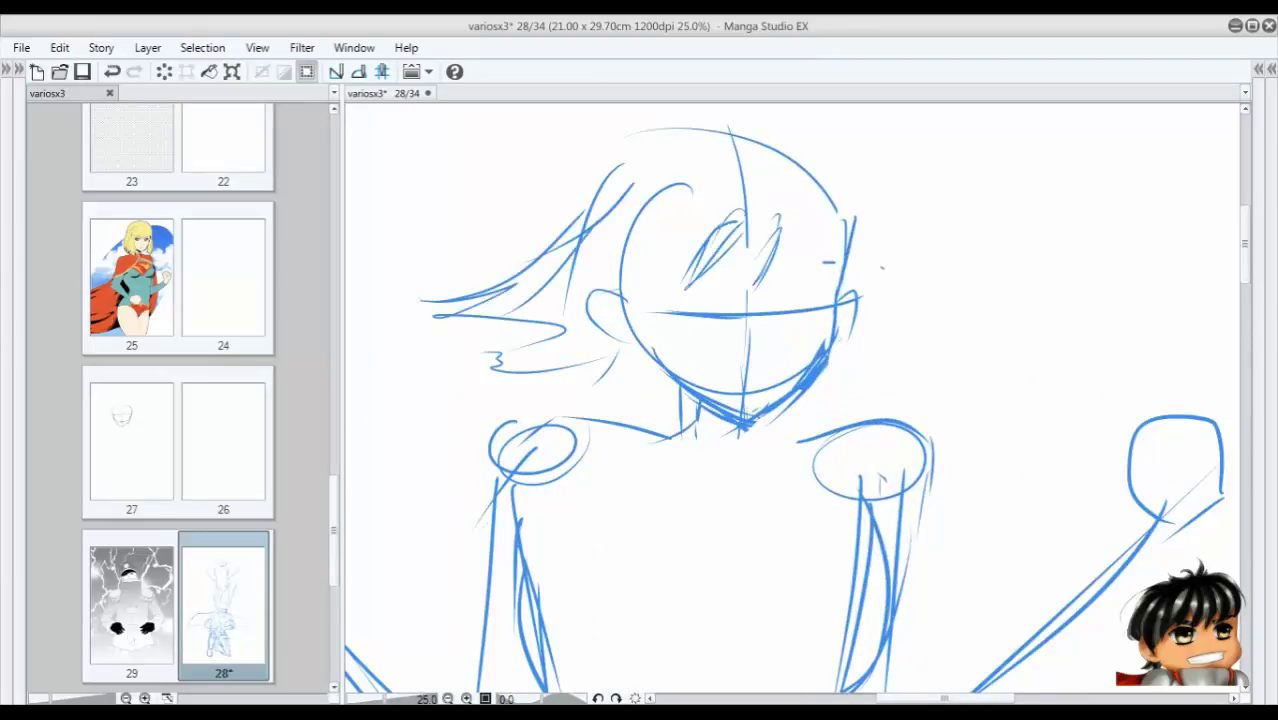
Draw the face with slanted angry brows, both eyes and an open, fanged grin.
{"action": "left_click_drag", "start_coordinate": [670, 296], "coordinate": [720, 284]}
{"action": "left_click_drag", "start_coordinate": [668, 252], "coordinate": [734, 290]}
{"action": "left_click_drag", "start_coordinate": [692, 322], "coordinate": [710, 324]}
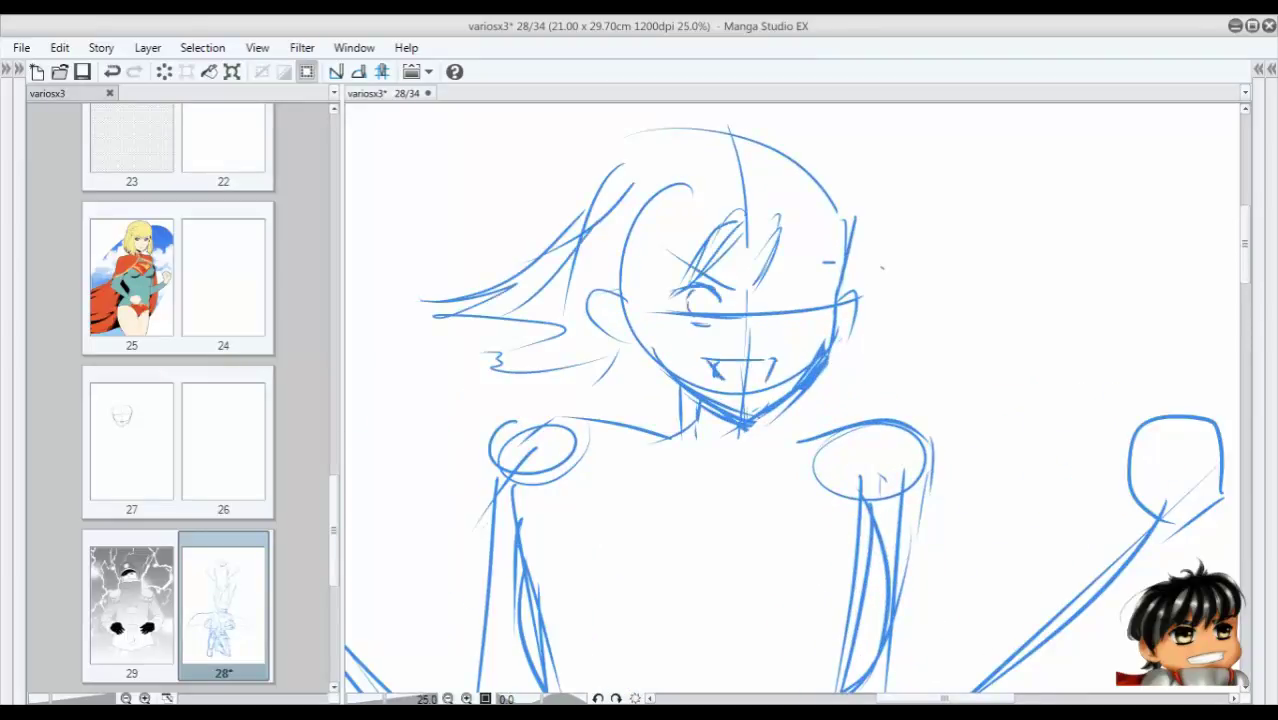
{"action": "left_click_drag", "start_coordinate": [778, 300], "coordinate": [816, 298]}
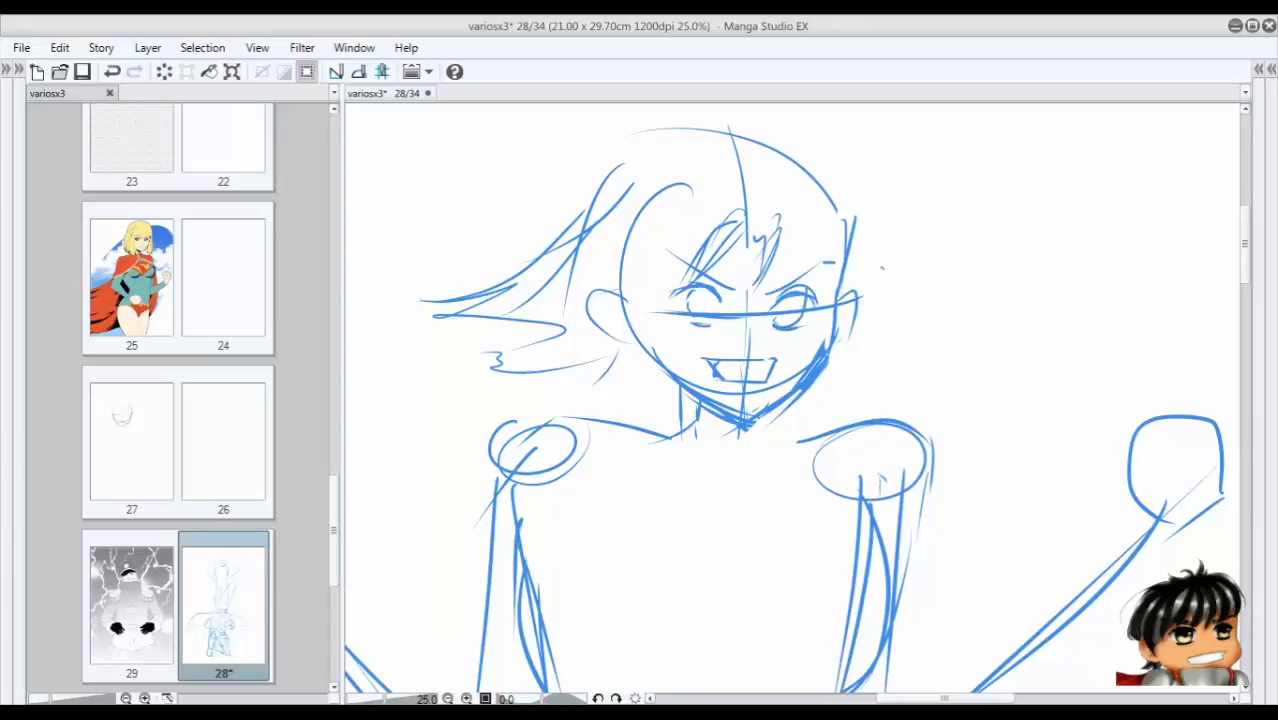
Fill out the fringe across the forehead and add a small nose.
{"action": "left_click_drag", "start_coordinate": [752, 240], "coordinate": [748, 292]}
{"action": "left_click_drag", "start_coordinate": [708, 232], "coordinate": [650, 272]}
{"action": "left_click_drag", "start_coordinate": [788, 238], "coordinate": [826, 302]}
{"action": "left_click_drag", "start_coordinate": [820, 254], "coordinate": [846, 308]}
Draw an upright tuft at the crown, reinforce the top of the head, and add curved locks beside the left cheek.
{"action": "scroll", "coordinate": [790, 400], "scroll_direction": "up", "scroll_amount": 3}
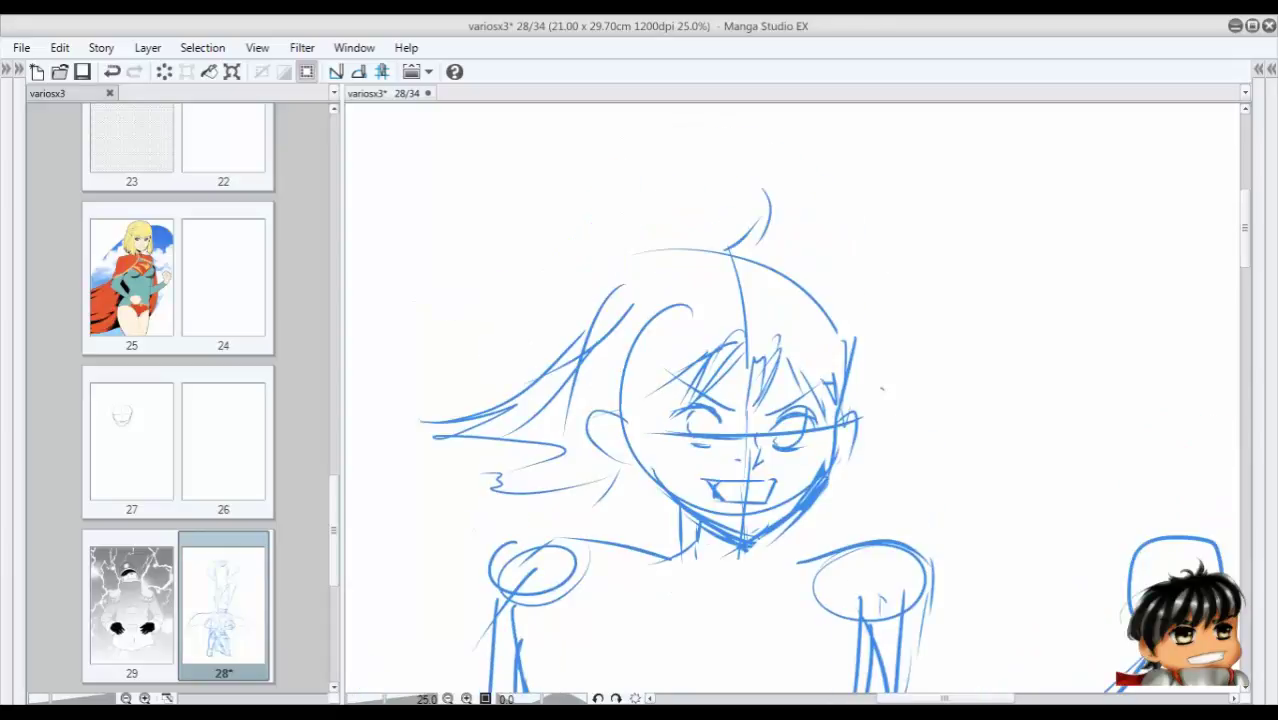
{"action": "left_click_drag", "start_coordinate": [766, 190], "coordinate": [756, 246]}
{"action": "left_click_drag", "start_coordinate": [726, 250], "coordinate": [782, 230]}
{"action": "left_click_drag", "start_coordinate": [632, 254], "coordinate": [708, 250]}
{"action": "left_click_drag", "start_coordinate": [830, 306], "coordinate": [852, 438]}
{"action": "left_click_drag", "start_coordinate": [902, 398], "coordinate": [846, 462]}
{"action": "left_click_drag", "start_coordinate": [910, 345], "coordinate": [872, 440]}
Thicken the forearms and upper arms of the second figure with outer contour lines.
{"action": "scroll", "coordinate": [769, 467], "scroll_direction": "down", "scroll_amount": 3}
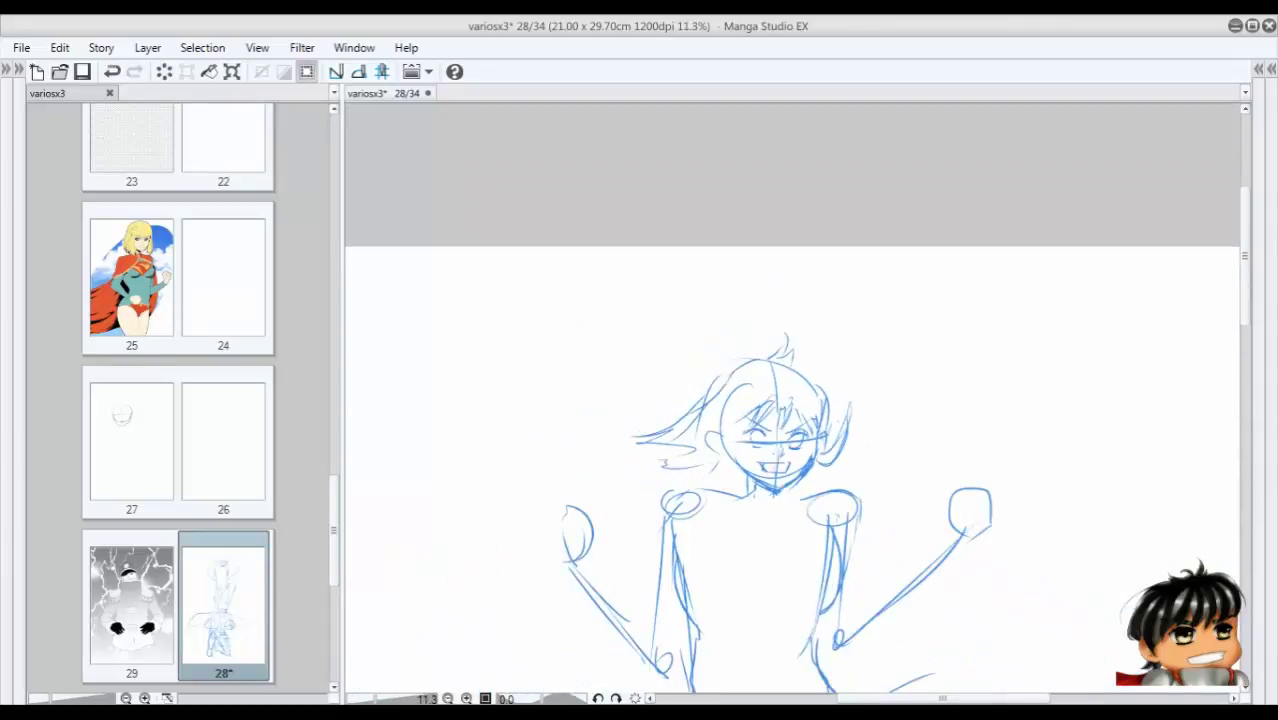
{"action": "left_click_drag", "start_coordinate": [769, 467], "coordinate": [704, 240]}
{"action": "left_click_drag", "start_coordinate": [906, 300], "coordinate": [766, 442]}
{"action": "left_click_drag", "start_coordinate": [770, 322], "coordinate": [770, 402]}
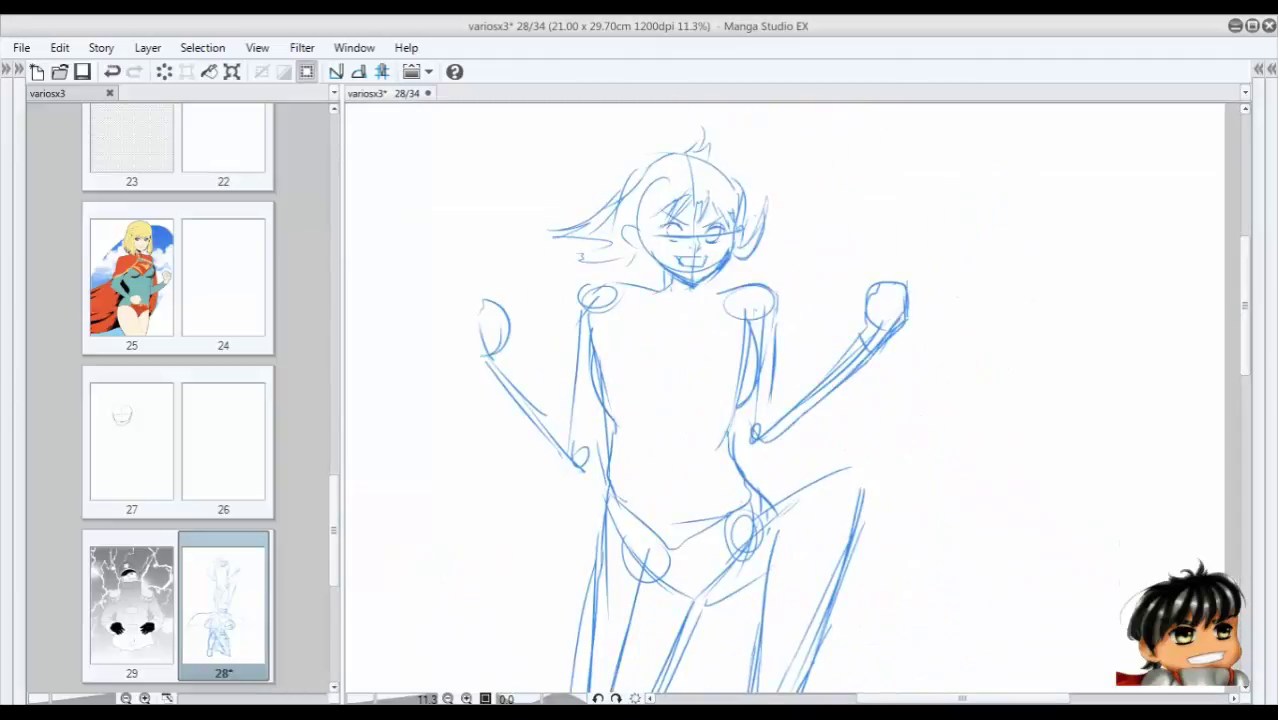
{"action": "mouse_move", "coordinate": [860, 332]}
{"action": "left_mouse_down"}
{"action": "mouse_move", "coordinate": [766, 394]}
{"action": "mouse_move", "coordinate": [748, 450]}
{"action": "left_mouse_up"}
{"action": "left_click_drag", "start_coordinate": [512, 366], "coordinate": [576, 436]}
{"action": "left_click_drag", "start_coordinate": [484, 370], "coordinate": [582, 476]}
{"action": "left_click_drag", "start_coordinate": [576, 320], "coordinate": [556, 416]}
{"action": "mouse_move", "coordinate": [590, 382]}
{"action": "left_mouse_down"}
{"action": "mouse_move", "coordinate": [584, 422]}
{"action": "mouse_move", "coordinate": [597, 360]}
{"action": "left_mouse_up"}
Lasso the second figure's bent right arm and scale it down slightly.
{"action": "mouse_move", "coordinate": [618, 212]}
{"action": "left_mouse_down"}
{"action": "mouse_move", "coordinate": [632, 250]}
{"action": "mouse_move", "coordinate": [620, 216]}
{"action": "left_mouse_up"}
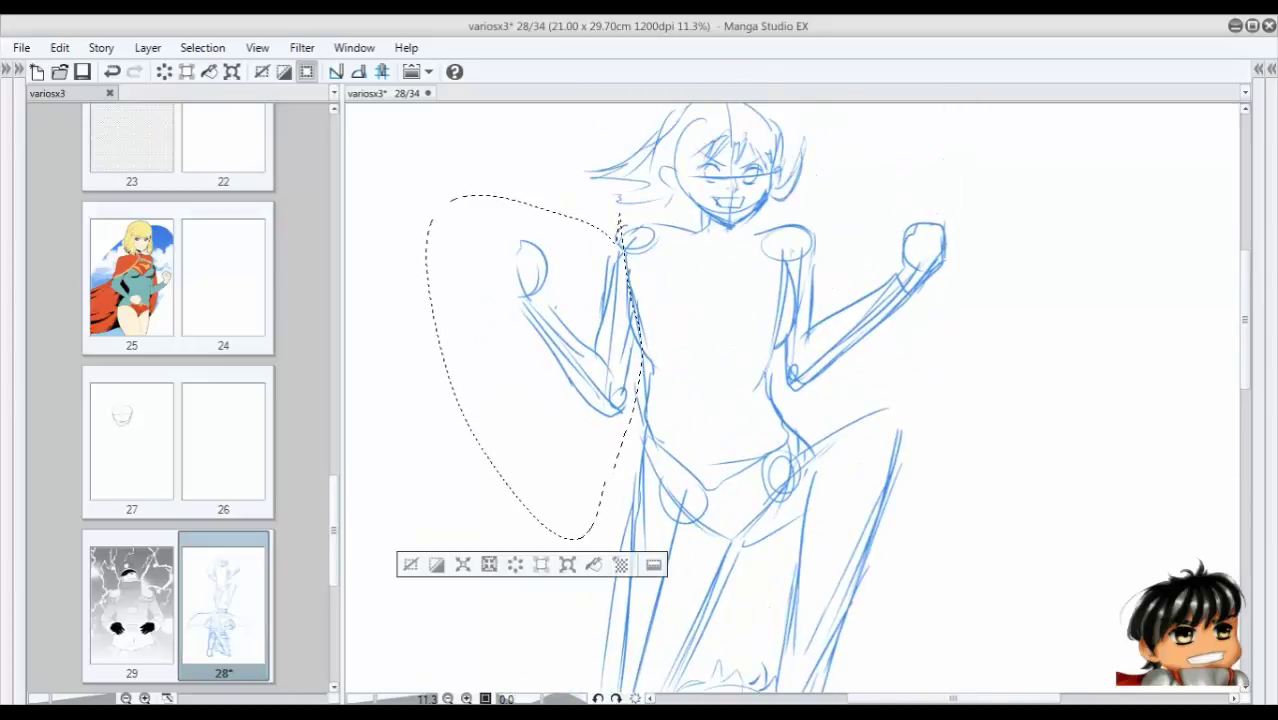
{"action": "key", "text": "ctrl+t"}
{"action": "left_click_drag", "start_coordinate": [533, 540], "coordinate": [533, 519]}
{"action": "key", "text": "Return"}
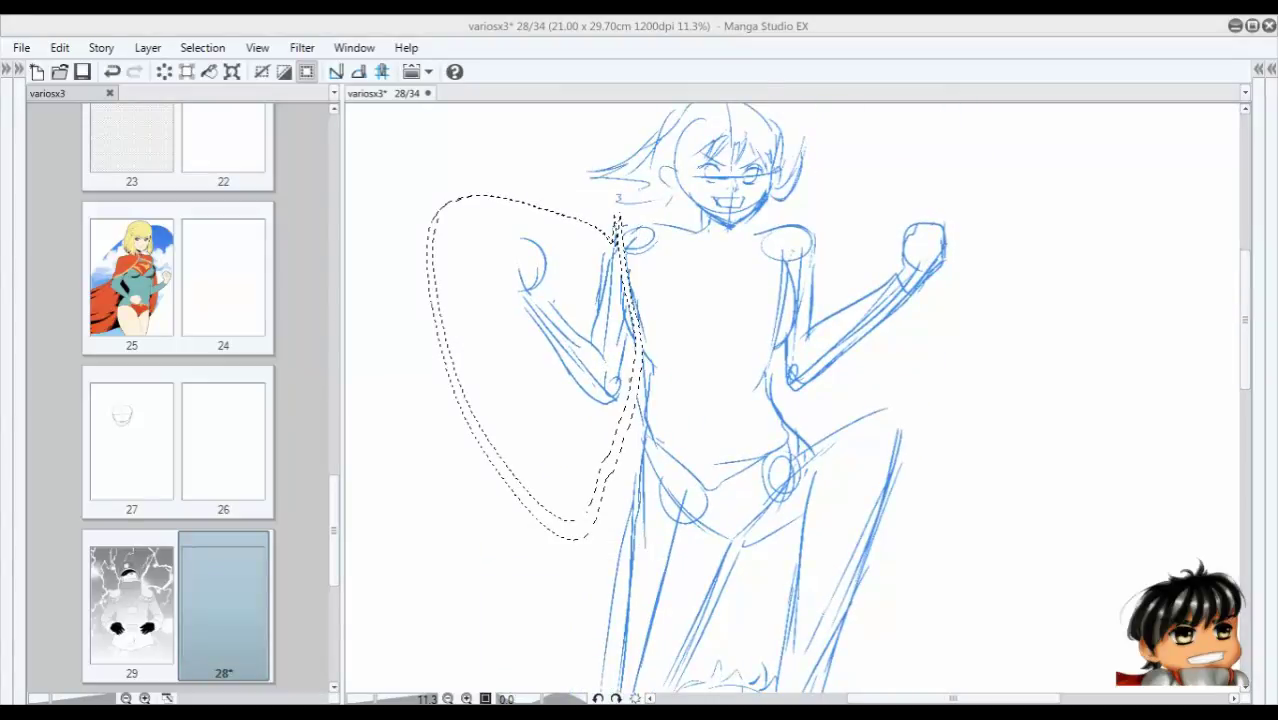
Lasso the second figure's bent left arm, scale it down slightly, and clear the selection.
{"action": "left_click_drag", "start_coordinate": [790, 205], "coordinate": [772, 352]}
{"action": "left_click_drag", "start_coordinate": [840, 172], "coordinate": [805, 210]}
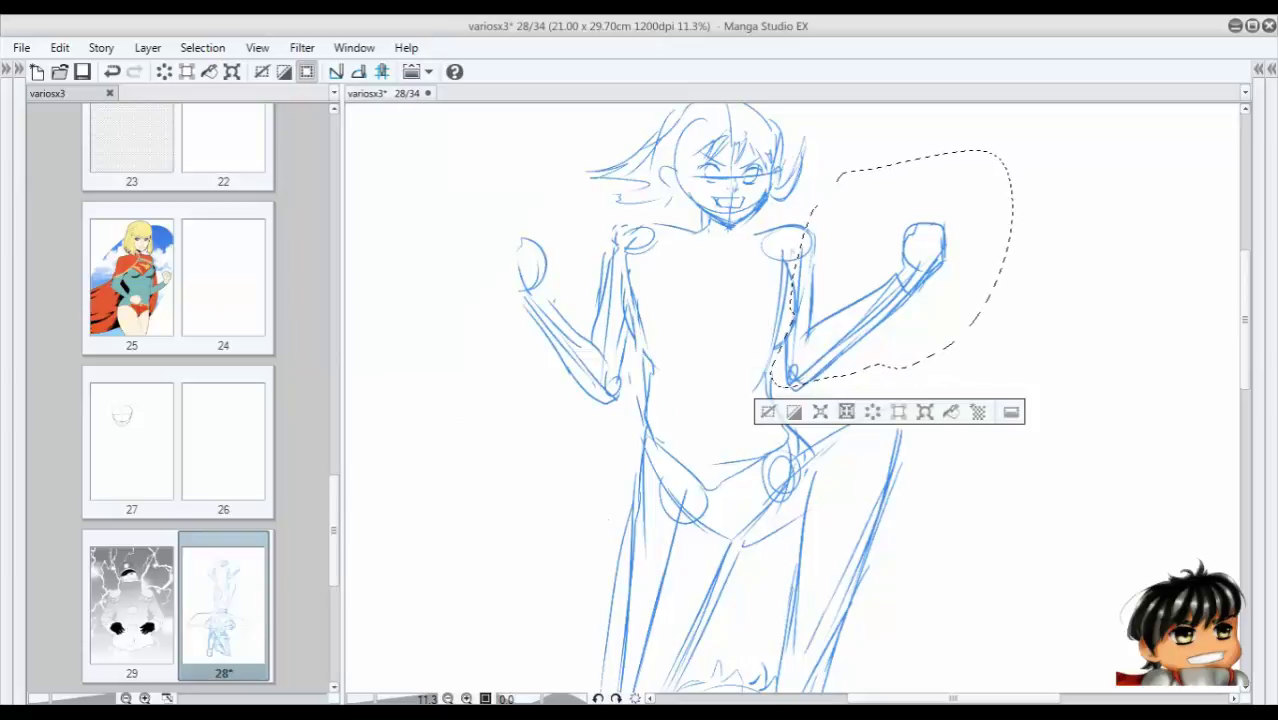
{"action": "key", "text": "ctrl+t"}
{"action": "left_click_drag", "start_coordinate": [1012, 148], "coordinate": [990, 165]}
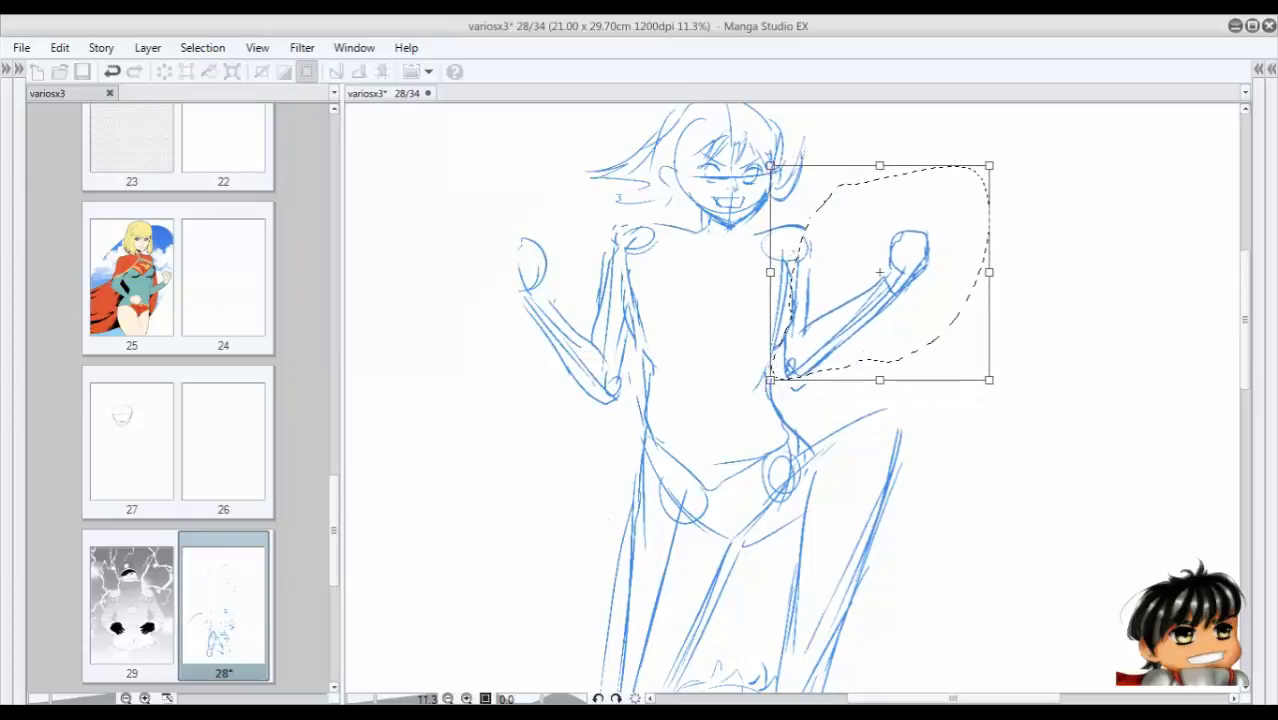
{"action": "key", "text": "Return"}
{"action": "key", "text": "ctrl+d"}
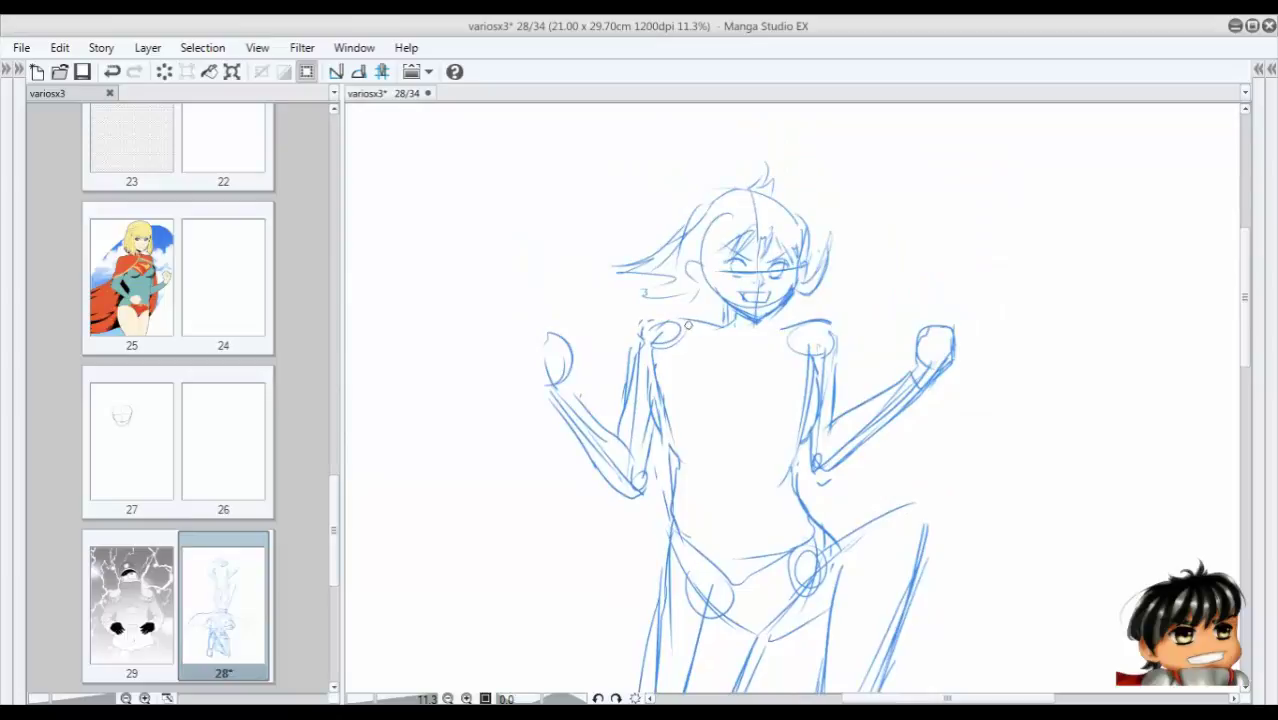
Reinforce the second figure's shoulder lines and redraw the right side of the torso, waist and hip.
{"action": "left_click_drag", "start_coordinate": [656, 322], "coordinate": [714, 312]}
{"action": "left_click_drag", "start_coordinate": [764, 316], "coordinate": [808, 324]}
{"action": "left_click_drag", "start_coordinate": [656, 318], "coordinate": [650, 418]}
{"action": "left_click_drag", "start_coordinate": [690, 356], "coordinate": [672, 548]}
{"action": "left_click_drag", "start_coordinate": [674, 504], "coordinate": [666, 636]}
{"action": "left_click_drag", "start_coordinate": [626, 346], "coordinate": [654, 446]}
Lasso the second figure's right arm, move it slightly upward, and clear the selection.
{"action": "left_click_drag", "start_coordinate": [505, 300], "coordinate": [500, 305]}
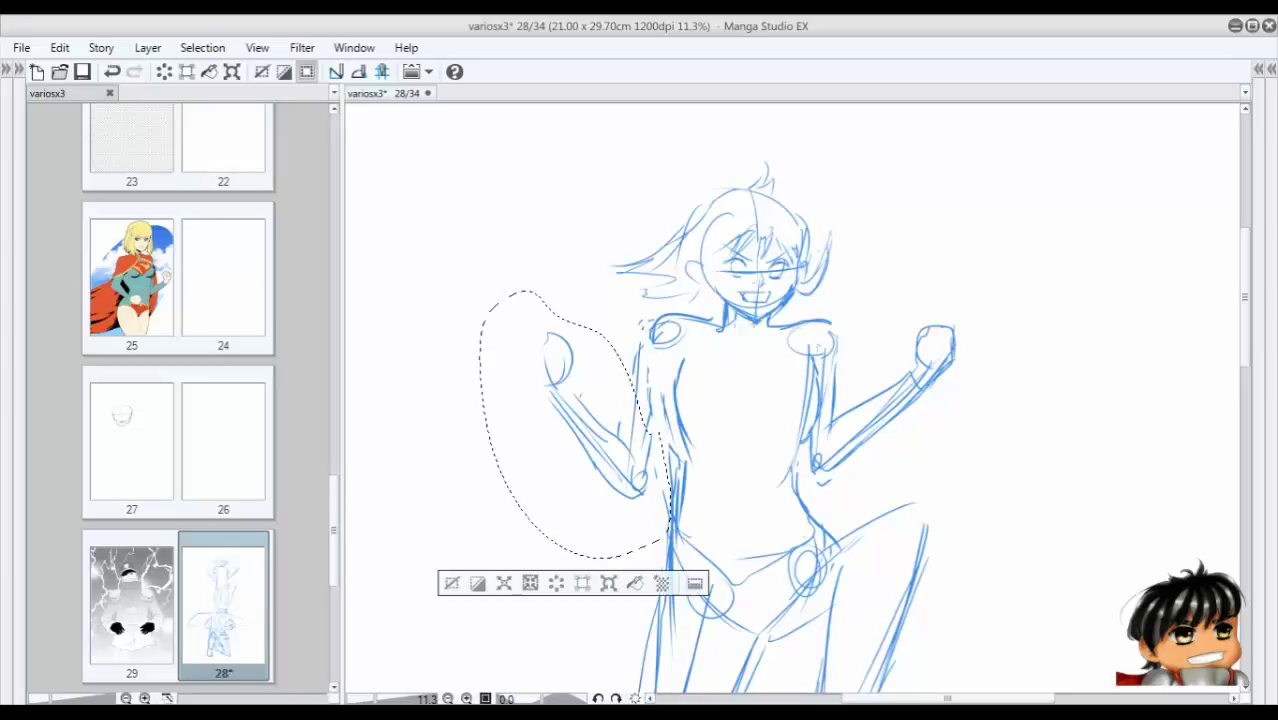
{"action": "left_click_drag", "start_coordinate": [590, 420], "coordinate": [597, 376]}
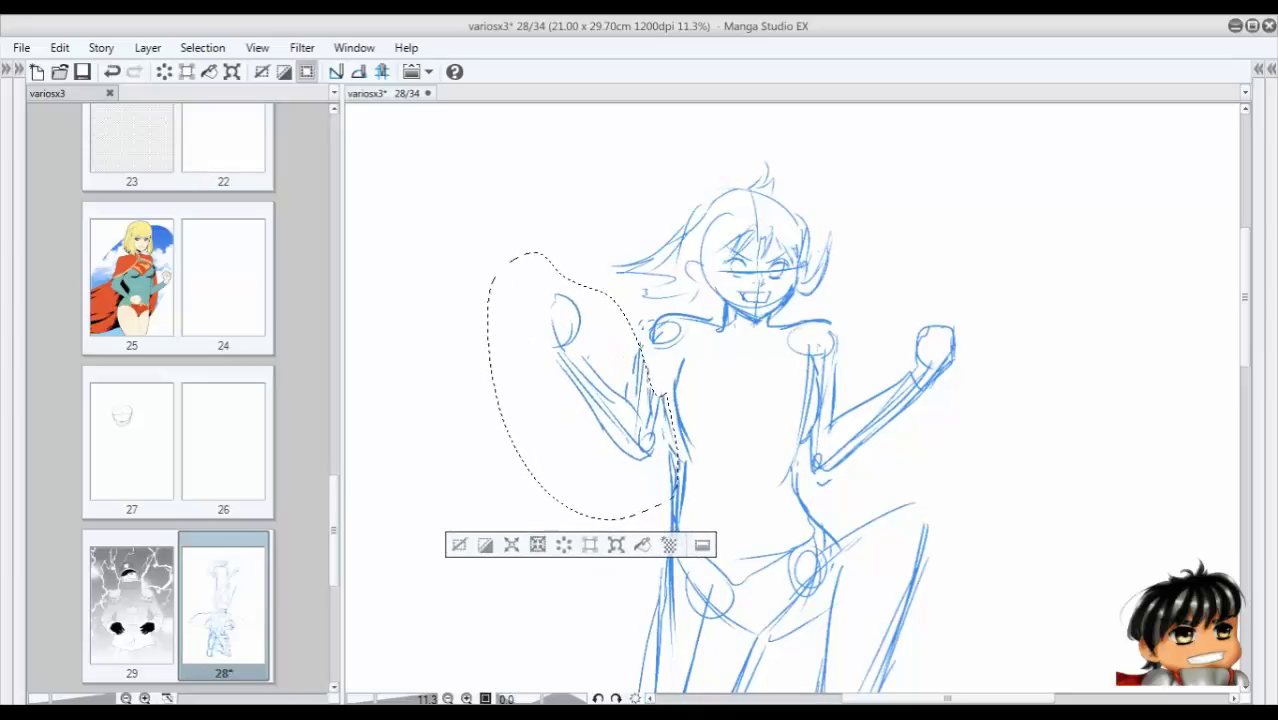
{"action": "key", "text": "ctrl+d"}
Draw a belt with an oval buckle across the second figure's hips.
{"action": "scroll", "coordinate": [790, 400], "scroll_direction": "down", "scroll_amount": 5}
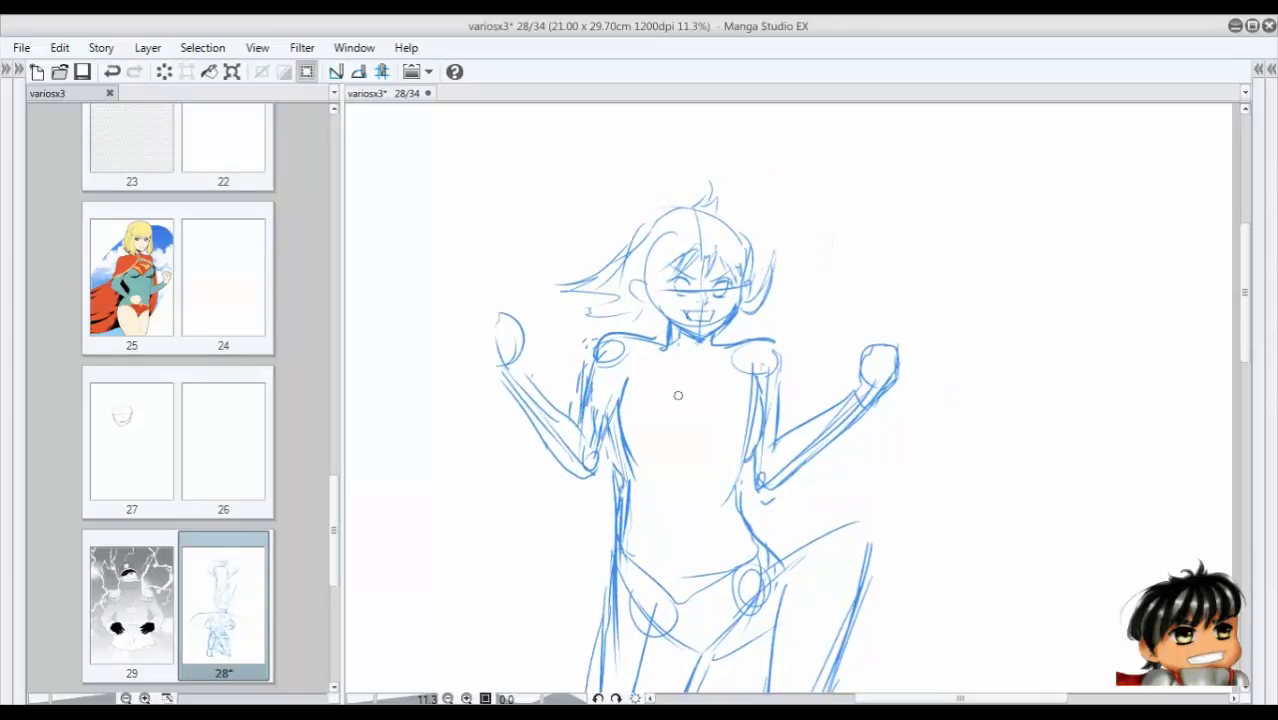
{"action": "scroll", "coordinate": [790, 400], "scroll_direction": "up", "scroll_amount": 3}
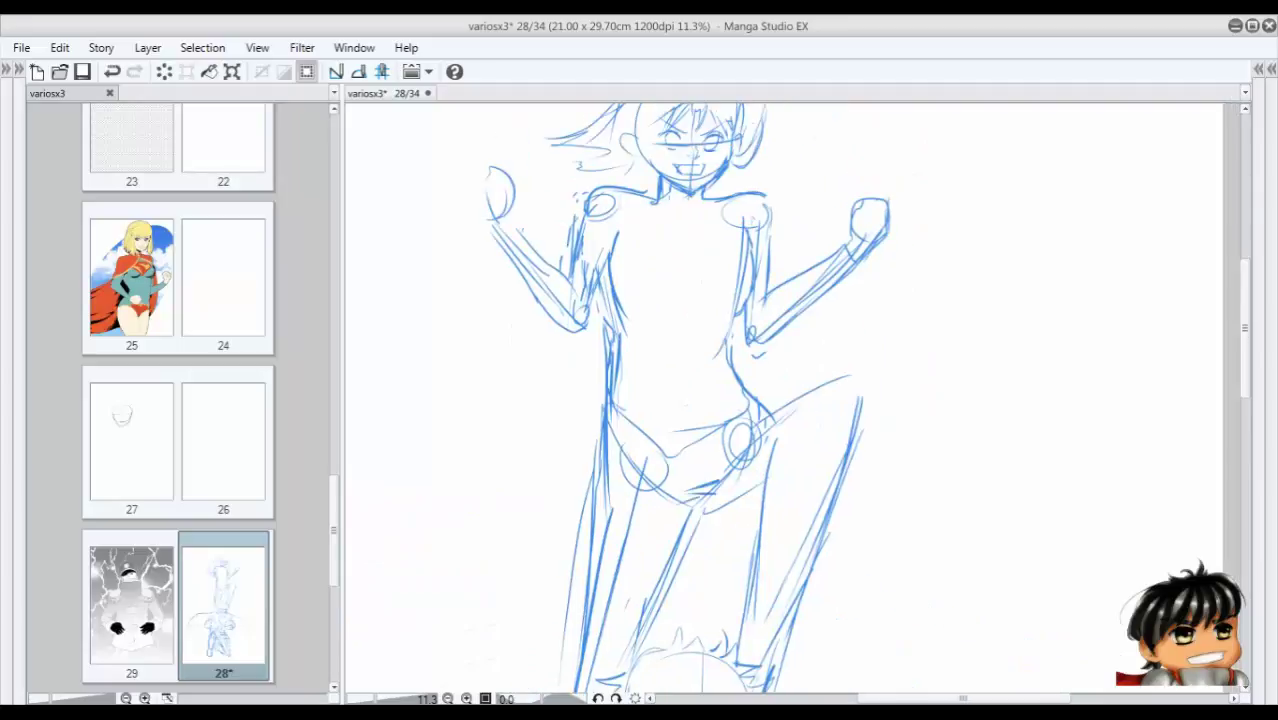
{"action": "left_click_drag", "start_coordinate": [606, 396], "coordinate": [738, 392]}
{"action": "left_click_drag", "start_coordinate": [672, 404], "coordinate": [734, 410]}
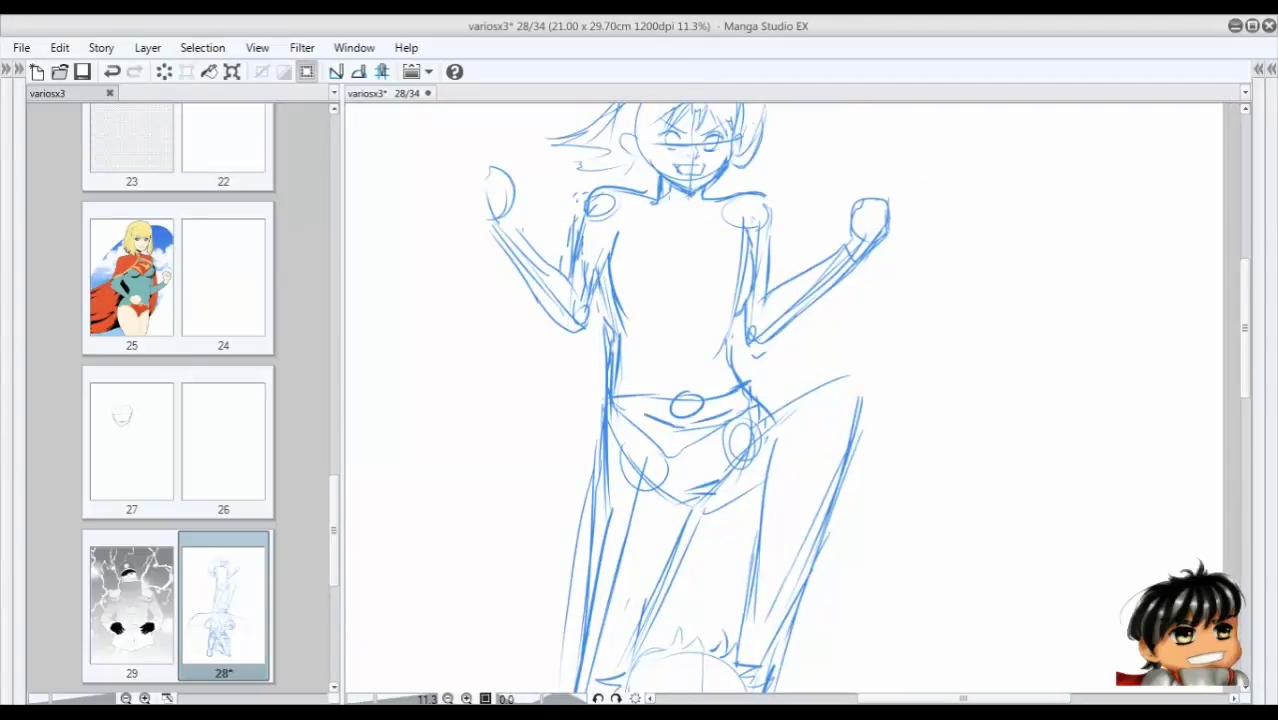
{"action": "left_click_drag", "start_coordinate": [590, 408], "coordinate": [676, 422]}
{"action": "scroll", "coordinate": [790, 400], "scroll_direction": "down", "scroll_amount": 6}
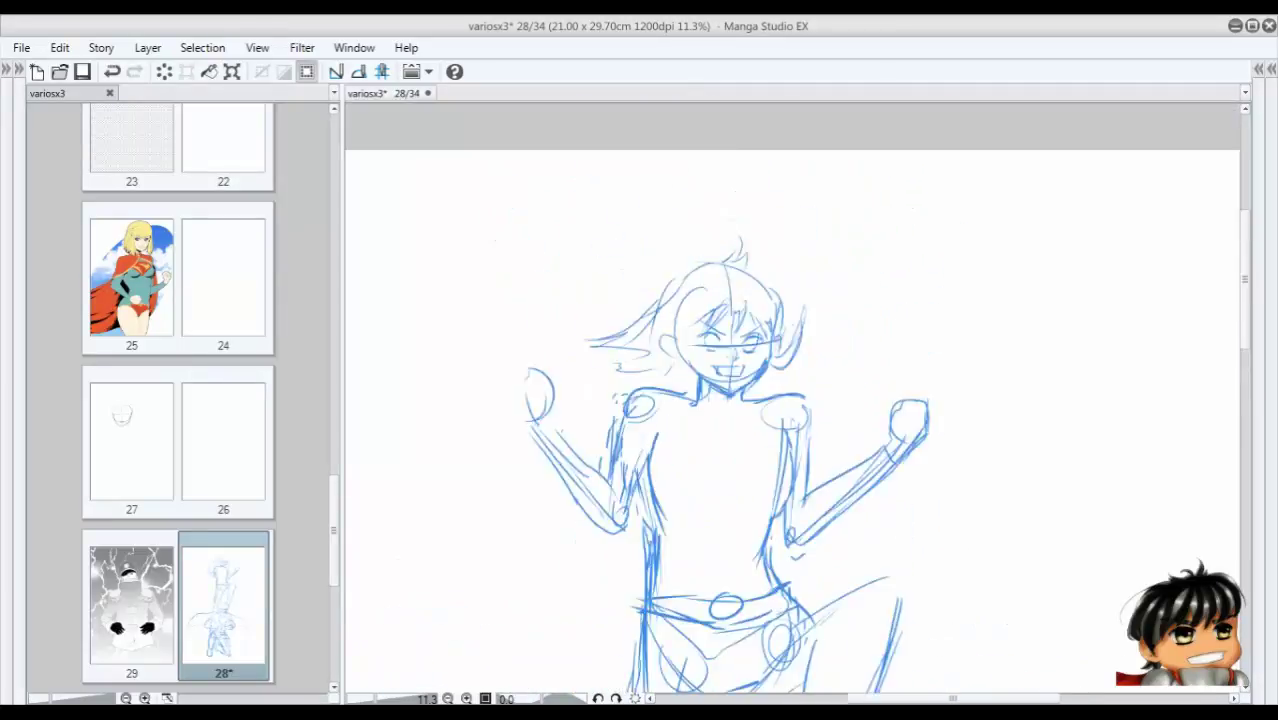
{"action": "scroll", "coordinate": [790, 400], "scroll_direction": "up", "scroll_amount": 5}
{"action": "scroll", "coordinate": [790, 400], "scroll_direction": "up", "scroll_amount": 3}
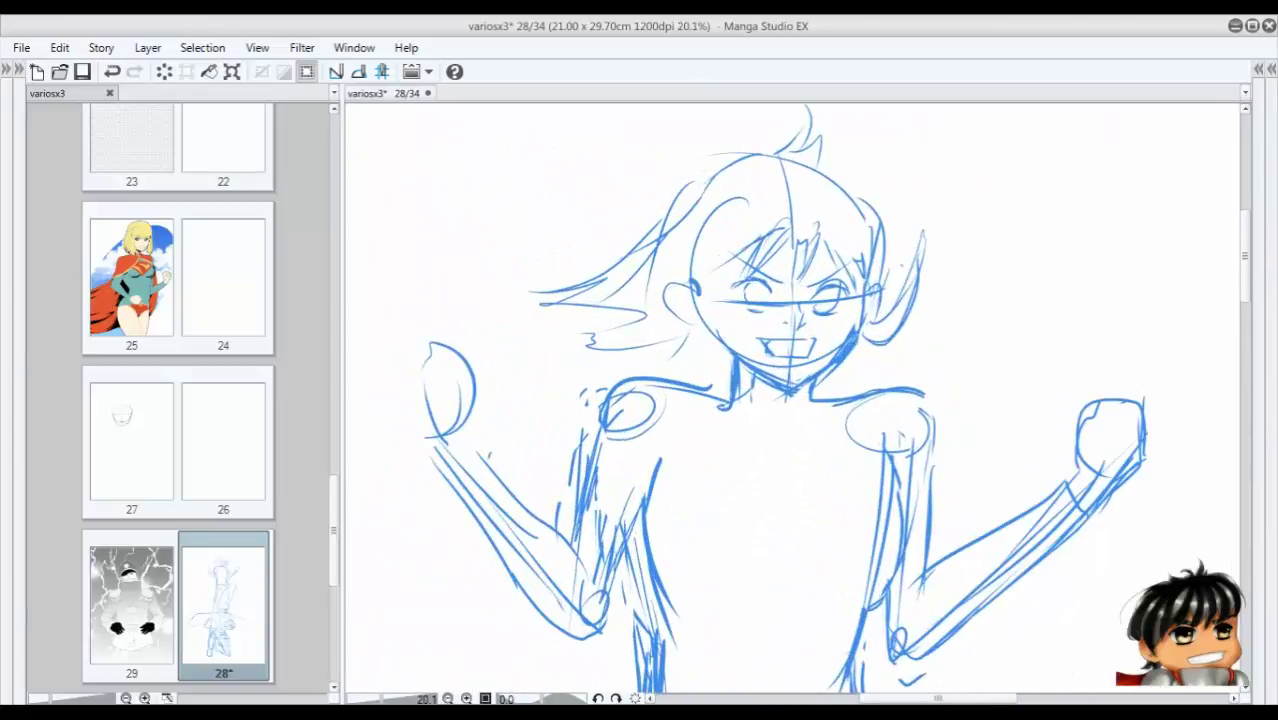
Undo the last ear stroke and redraw the line where the second figure's left cheek meets the ear.
{"action": "key", "text": "ctrl+z"}
{"action": "left_click_drag", "start_coordinate": [690, 284], "coordinate": [705, 340]}
{"action": "mouse_move", "coordinate": [692, 250]}
{"action": "left_mouse_down"}
{"action": "mouse_move", "coordinate": [738, 284]}
{"action": "mouse_move", "coordinate": [710, 310]}
{"action": "left_mouse_up"}
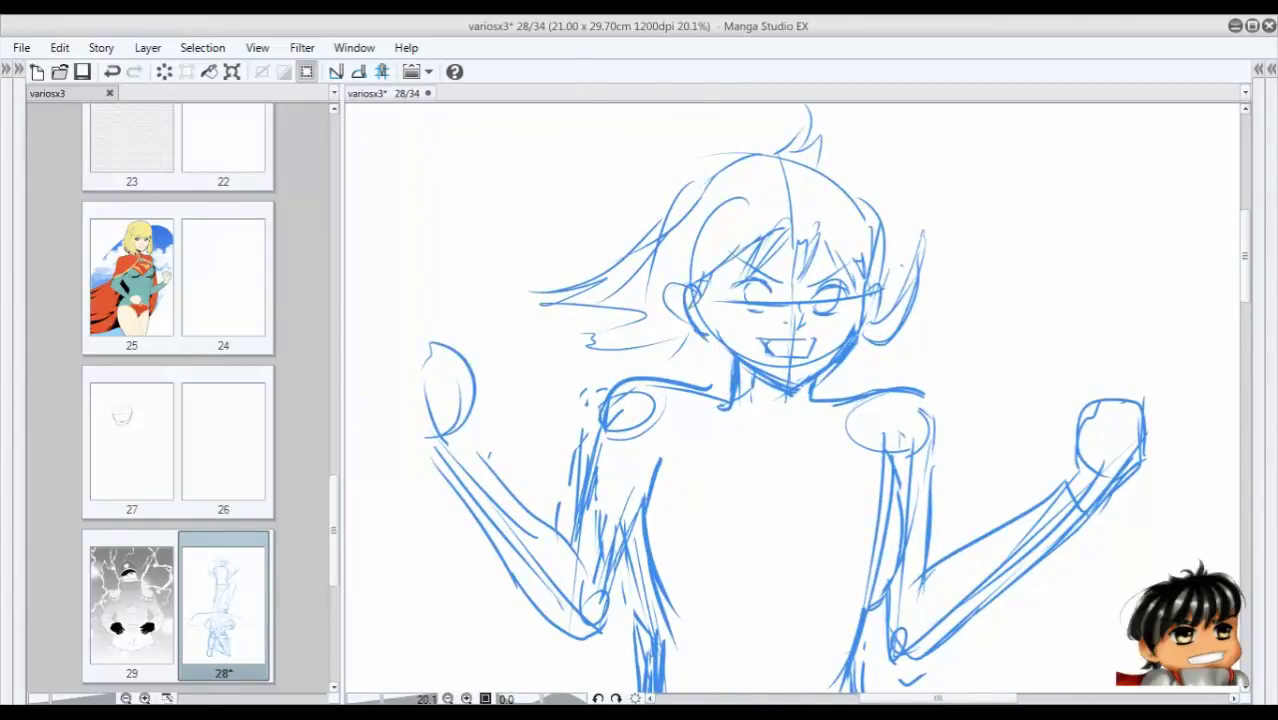
Sketch puffed shoulder pieces with pointed sleeve ends on both of the second figure's arms and a neckline across the chest.
{"action": "key", "text": "Tab"}
{"action": "mouse_move", "coordinate": [712, 450]}
{"action": "left_mouse_down"}
{"action": "mouse_move", "coordinate": [684, 340]}
{"action": "mouse_move", "coordinate": [848, 340]}
{"action": "left_mouse_up"}
{"action": "left_click_drag", "start_coordinate": [830, 292], "coordinate": [830, 333]}
{"action": "left_click_drag", "start_coordinate": [660, 278], "coordinate": [655, 332]}
{"action": "mouse_move", "coordinate": [644, 282]}
{"action": "left_mouse_down"}
{"action": "mouse_move", "coordinate": [526, 258]}
{"action": "mouse_move", "coordinate": [522, 344]}
{"action": "mouse_move", "coordinate": [618, 380]}
{"action": "left_mouse_up"}
{"action": "left_click_drag", "start_coordinate": [482, 334], "coordinate": [522, 360]}
{"action": "left_click_drag", "start_coordinate": [482, 364], "coordinate": [586, 410]}
{"action": "left_click_drag", "start_coordinate": [935, 250], "coordinate": [880, 354]}
{"action": "mouse_move", "coordinate": [848, 288]}
{"action": "left_mouse_down"}
{"action": "mouse_move", "coordinate": [850, 342]}
{"action": "mouse_move", "coordinate": [880, 420]}
{"action": "left_mouse_up"}
{"action": "left_click_drag", "start_coordinate": [955, 360], "coordinate": [880, 432]}
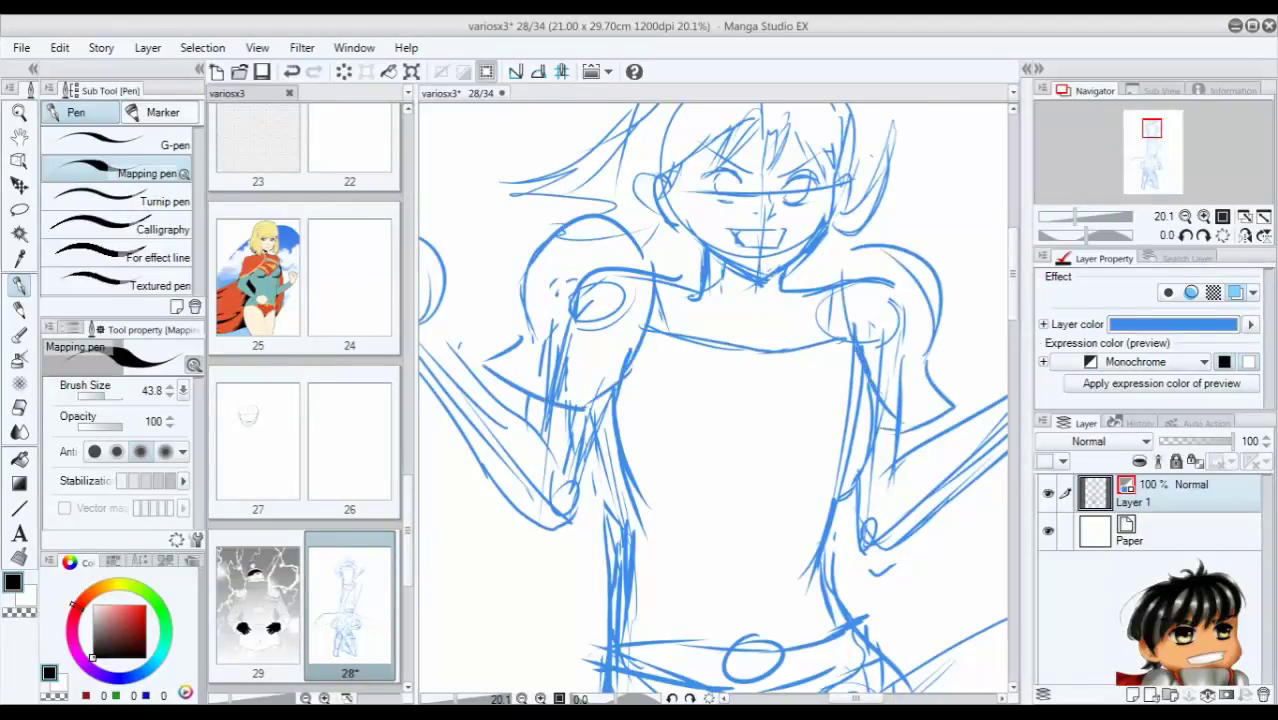
Draw the hem of the second figure's cropped top, a waist line beneath it, and the navel and abdomen marks.
{"action": "left_click_drag", "start_coordinate": [760, 500], "coordinate": [676, 295]}
{"action": "mouse_move", "coordinate": [786, 248]}
{"action": "left_mouse_down"}
{"action": "mouse_move", "coordinate": [744, 292]}
{"action": "mouse_move", "coordinate": [524, 300]}
{"action": "left_mouse_up"}
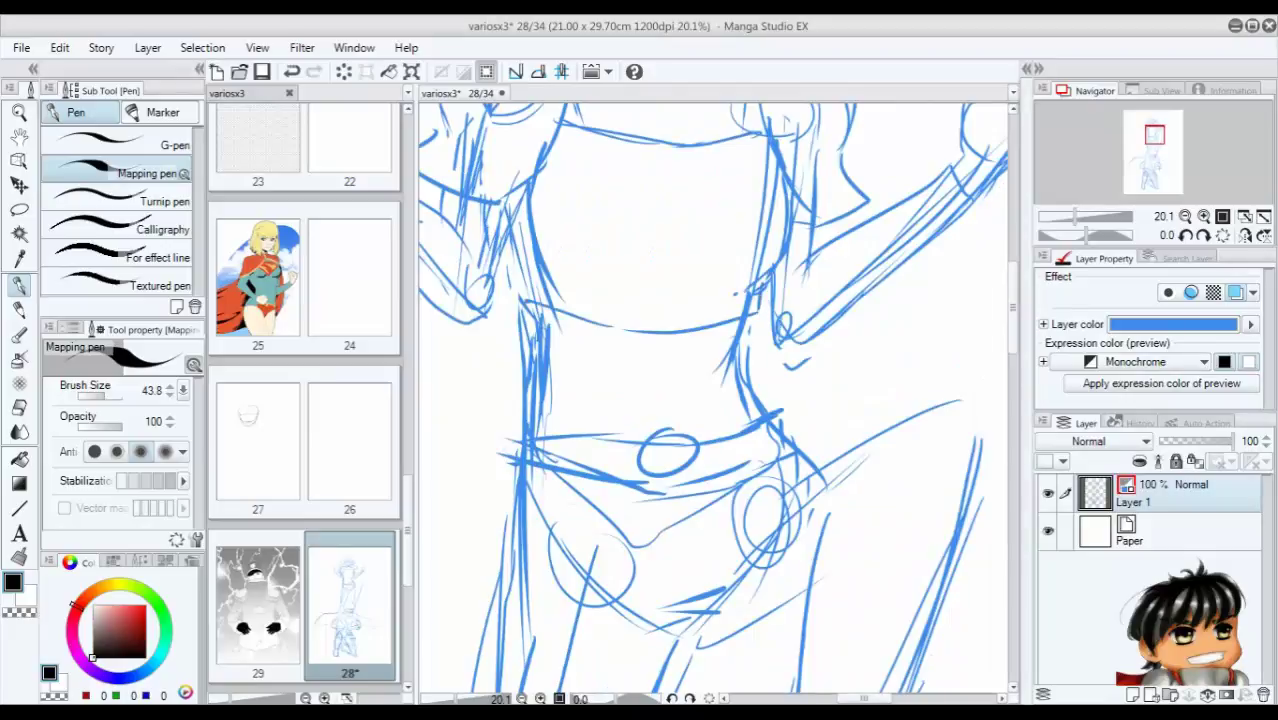
{"action": "left_click_drag", "start_coordinate": [540, 222], "coordinate": [512, 288]}
{"action": "left_click_drag", "start_coordinate": [548, 342], "coordinate": [732, 338]}
{"action": "left_click_drag", "start_coordinate": [660, 358], "coordinate": [662, 370]}
{"action": "scroll", "coordinate": [712, 398], "scroll_direction": "down", "scroll_amount": 3}
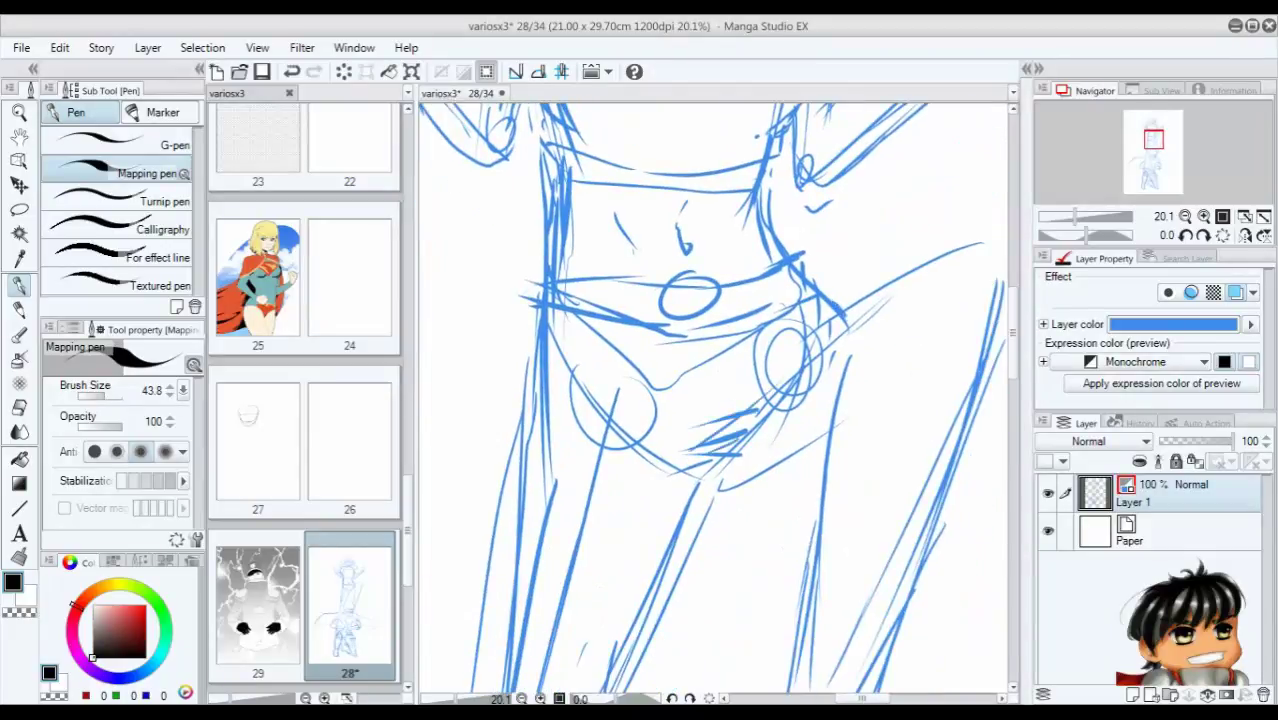
{"action": "scroll", "coordinate": [712, 398], "scroll_direction": "down", "scroll_amount": 3}
{"action": "key", "text": "b"}
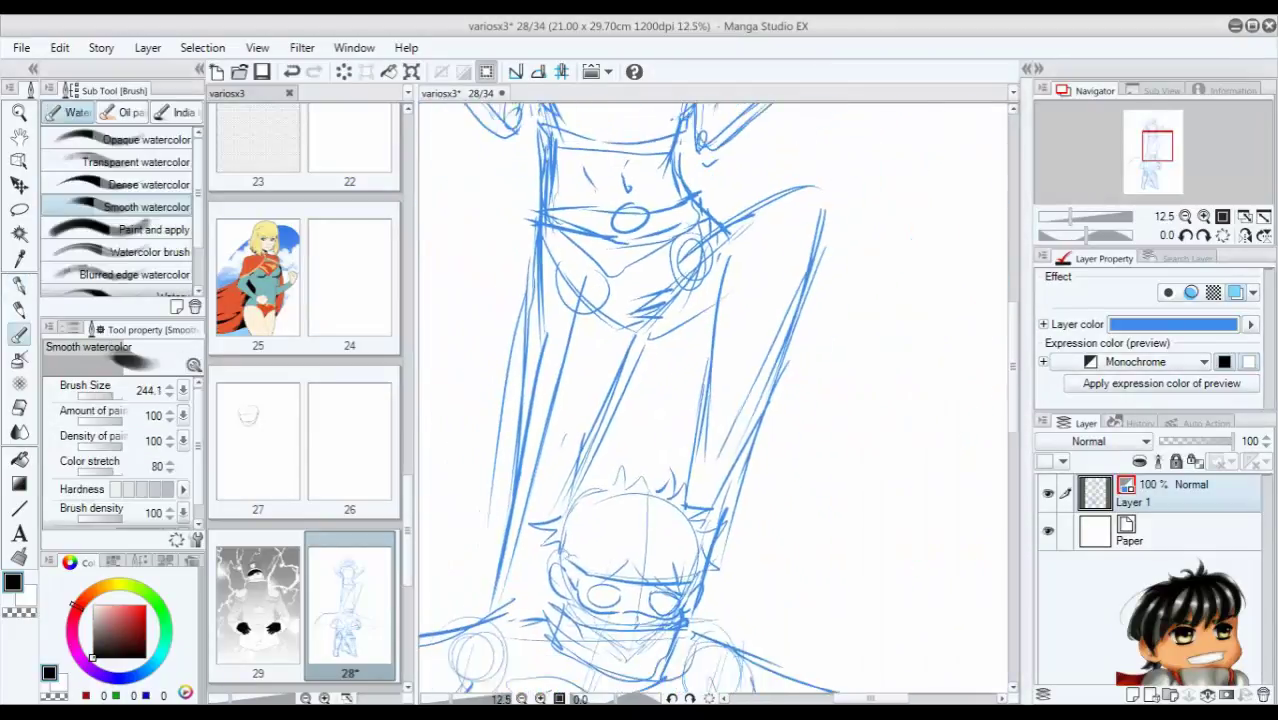
{"action": "scroll", "coordinate": [712, 398], "scroll_direction": "down", "scroll_amount": 3}
{"action": "key", "text": "ctrl+z"}
{"action": "key", "text": "p"}
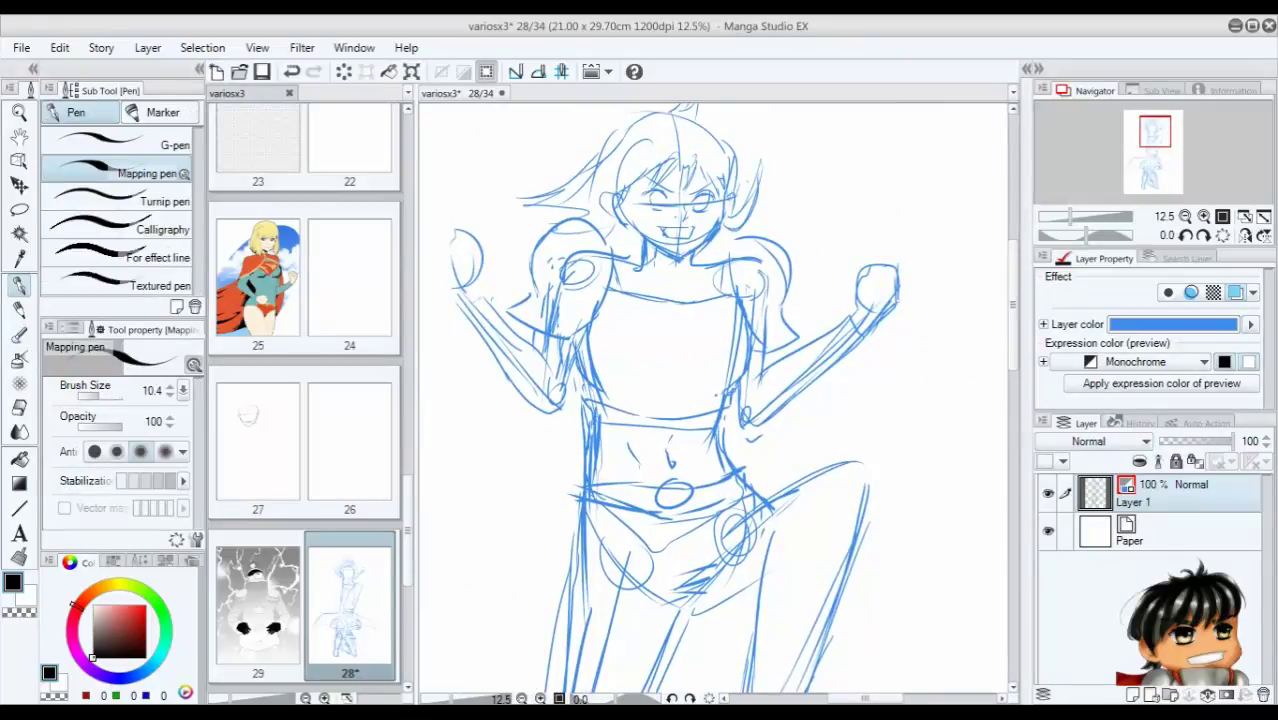
{"action": "key", "text": "Tab"}
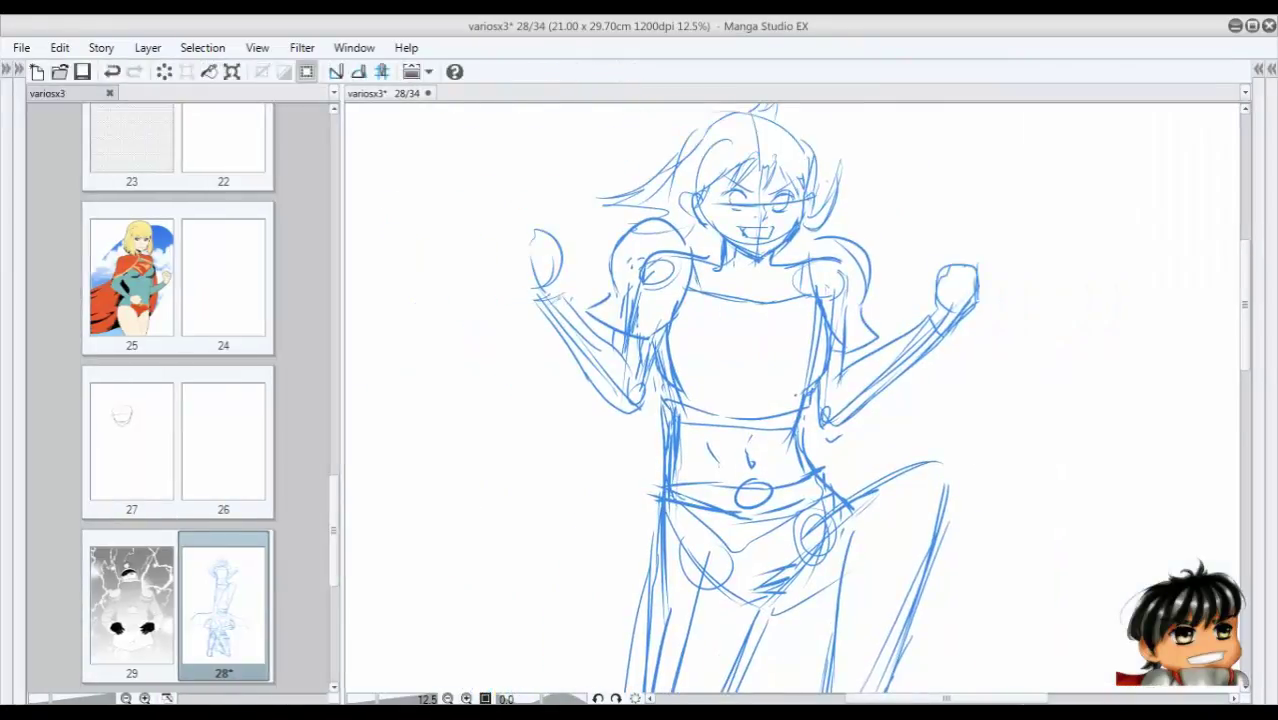
Reinforce the inner and outer contours of the second figure's straight left leg.
{"action": "left_click_drag", "start_coordinate": [596, 330], "coordinate": [550, 120]}
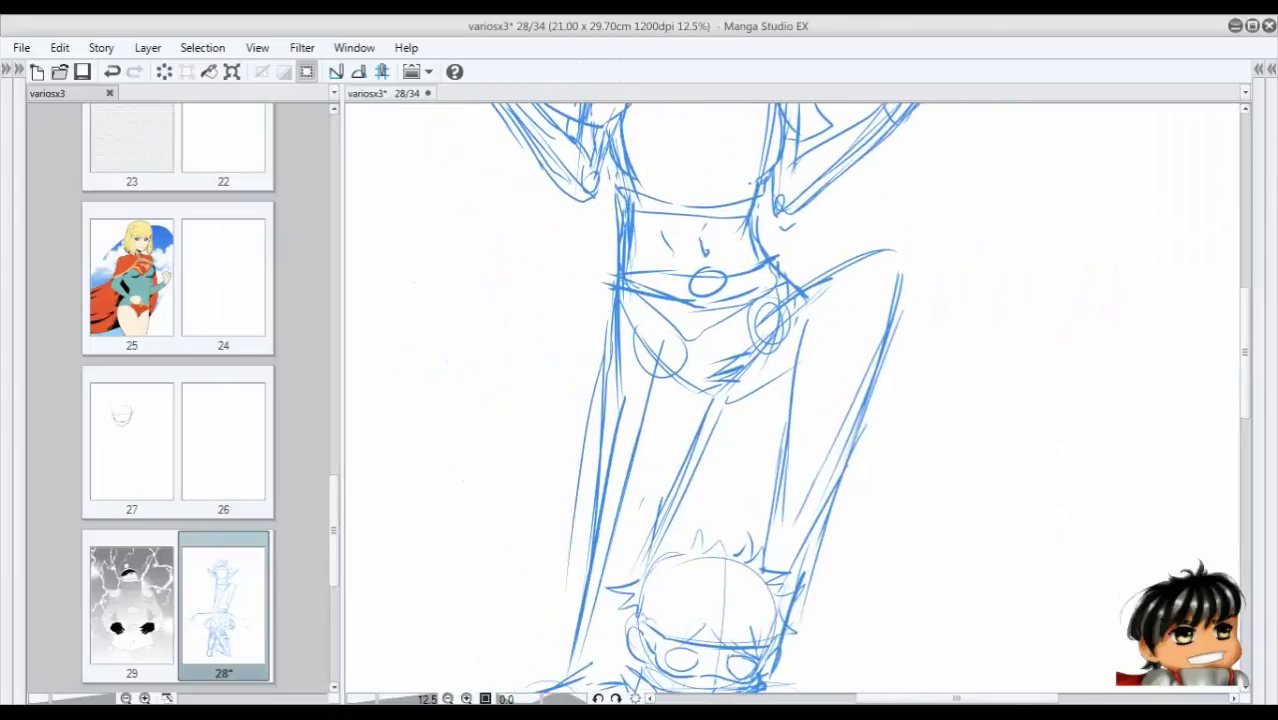
{"action": "left_click_drag", "start_coordinate": [736, 368], "coordinate": [660, 506]}
{"action": "left_click_drag", "start_coordinate": [716, 378], "coordinate": [654, 512]}
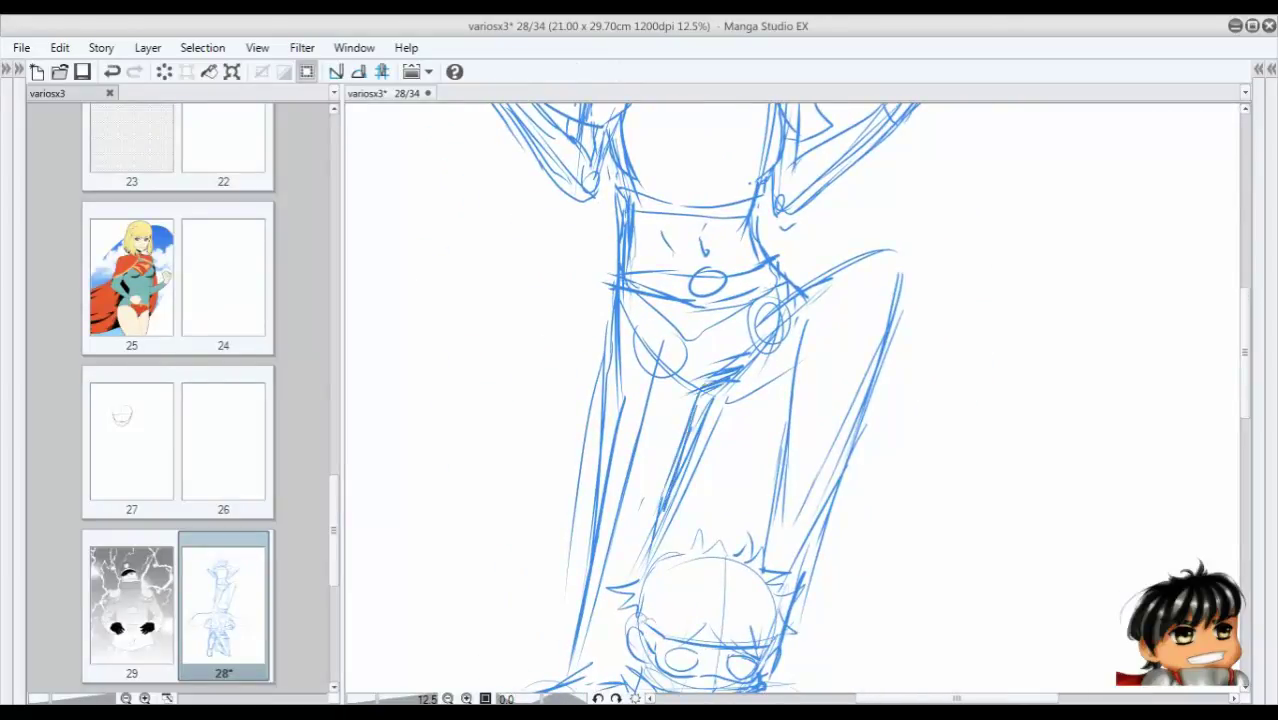
{"action": "left_click_drag", "start_coordinate": [612, 288], "coordinate": [598, 428]}
{"action": "left_click_drag", "start_coordinate": [604, 368], "coordinate": [566, 644]}
Refine the second figure's left fist with finger contours and a wristband, and save the file.
{"action": "scroll", "coordinate": [795, 400], "scroll_direction": "up", "scroll_amount": 5}
{"action": "key", "text": "ctrl+plus"}
{"action": "scroll", "coordinate": [795, 400], "scroll_direction": "up", "scroll_amount": 3}
{"action": "mouse_move", "coordinate": [1086, 384]}
{"action": "left_mouse_down"}
{"action": "mouse_move", "coordinate": [1048, 288]}
{"action": "mouse_move", "coordinate": [1000, 340]}
{"action": "left_mouse_up"}
{"action": "scroll", "coordinate": [795, 400], "scroll_direction": "down", "scroll_amount": 2}
{"action": "left_click_drag", "start_coordinate": [512, 262], "coordinate": [488, 345]}
{"action": "mouse_move", "coordinate": [550, 264]}
{"action": "left_mouse_down"}
{"action": "mouse_move", "coordinate": [503, 348]}
{"action": "mouse_move", "coordinate": [560, 310]}
{"action": "left_mouse_up"}
{"action": "left_click_drag", "start_coordinate": [560, 298], "coordinate": [545, 350]}
{"action": "left_click_drag", "start_coordinate": [492, 312], "coordinate": [510, 366]}
{"action": "left_click_drag", "start_coordinate": [518, 380], "coordinate": [532, 396]}
{"action": "key", "text": "ctrl+s"}
Add a small rounded shape at the second figure's left hip and redraw the crotch and the raised thigh's upper line.
{"action": "scroll", "coordinate": [795, 400], "scroll_direction": "down", "scroll_amount": 4}
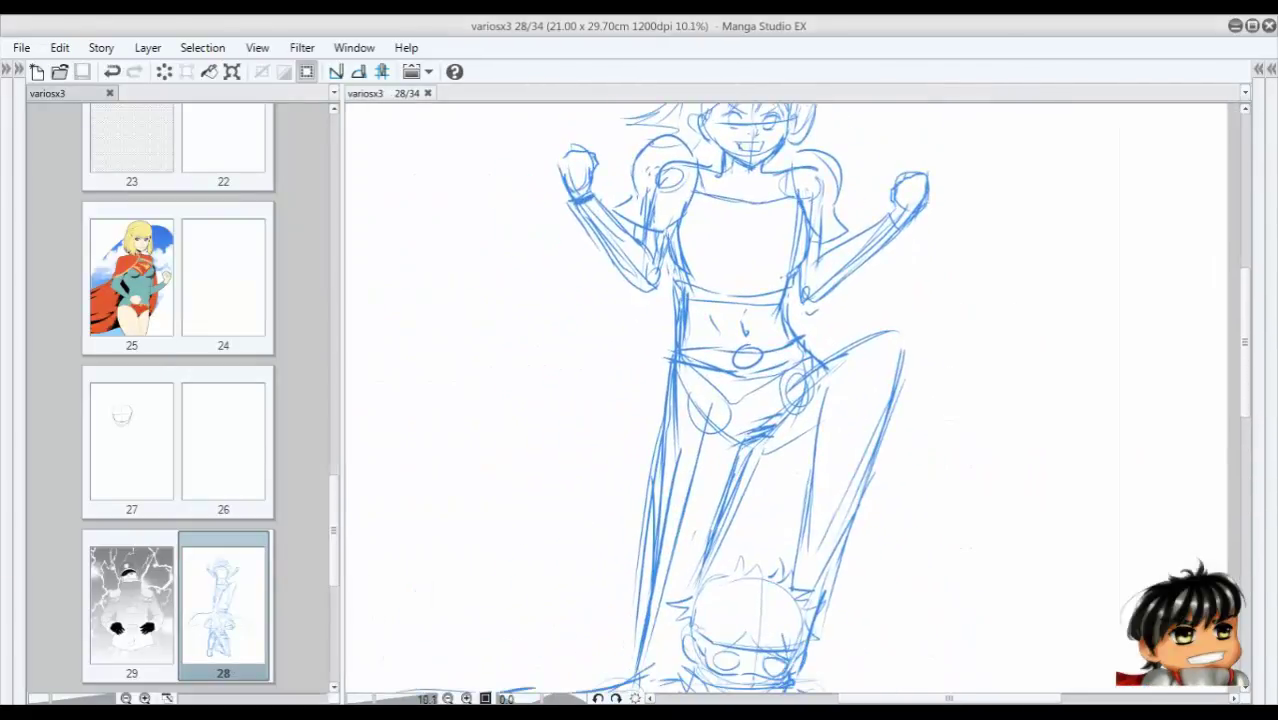
{"action": "left_click_drag", "start_coordinate": [668, 334], "coordinate": [655, 372]}
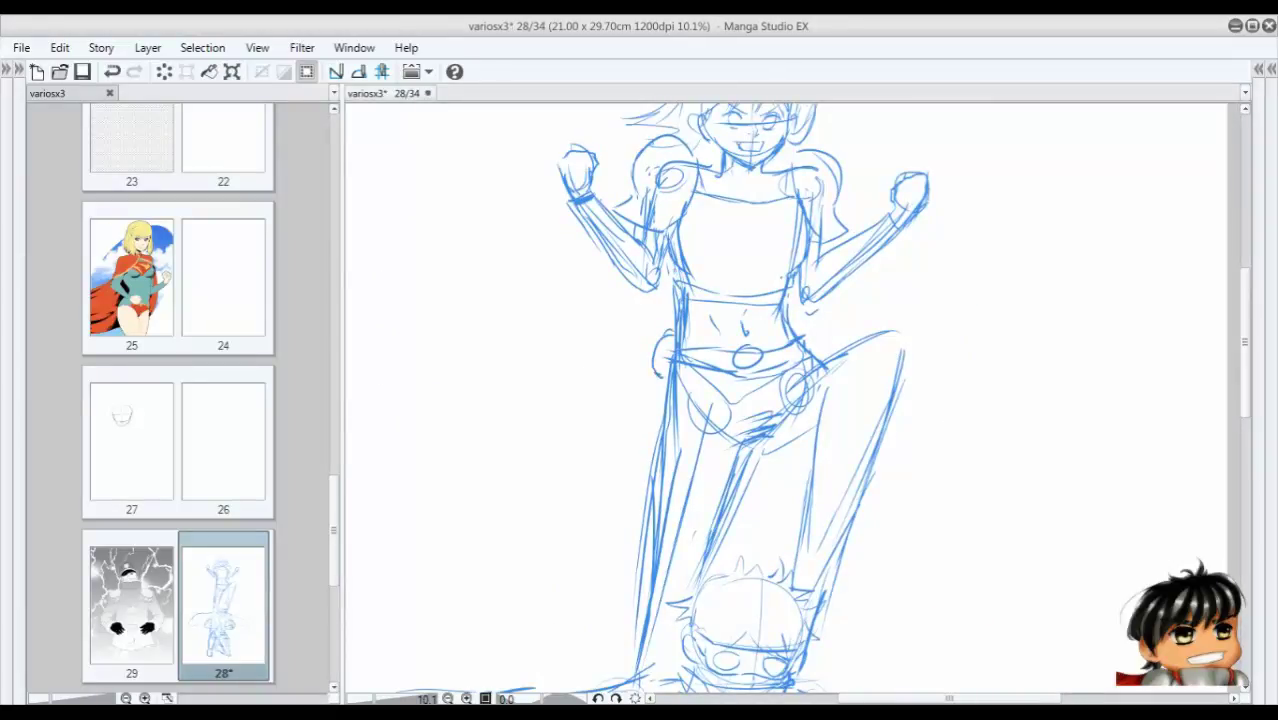
{"action": "left_click_drag", "start_coordinate": [742, 416], "coordinate": [754, 426]}
{"action": "left_click_drag", "start_coordinate": [758, 448], "coordinate": [808, 440]}
{"action": "left_click_drag", "start_coordinate": [770, 400], "coordinate": [818, 366]}
{"action": "left_click_drag", "start_coordinate": [830, 360], "coordinate": [850, 354]}
{"action": "mouse_move", "coordinate": [772, 438]}
{"action": "left_mouse_down"}
{"action": "mouse_move", "coordinate": [822, 424]}
{"action": "mouse_move", "coordinate": [835, 358]}
{"action": "mouse_move", "coordinate": [868, 332]}
{"action": "left_mouse_up"}
{"action": "left_click_drag", "start_coordinate": [772, 400], "coordinate": [876, 340]}
{"action": "left_click_drag", "start_coordinate": [744, 450], "coordinate": [810, 428]}
{"action": "left_click_drag", "start_coordinate": [688, 404], "coordinate": [666, 496]}
{"action": "scroll", "coordinate": [1051, 312], "scroll_direction": "up", "scroll_amount": 1}
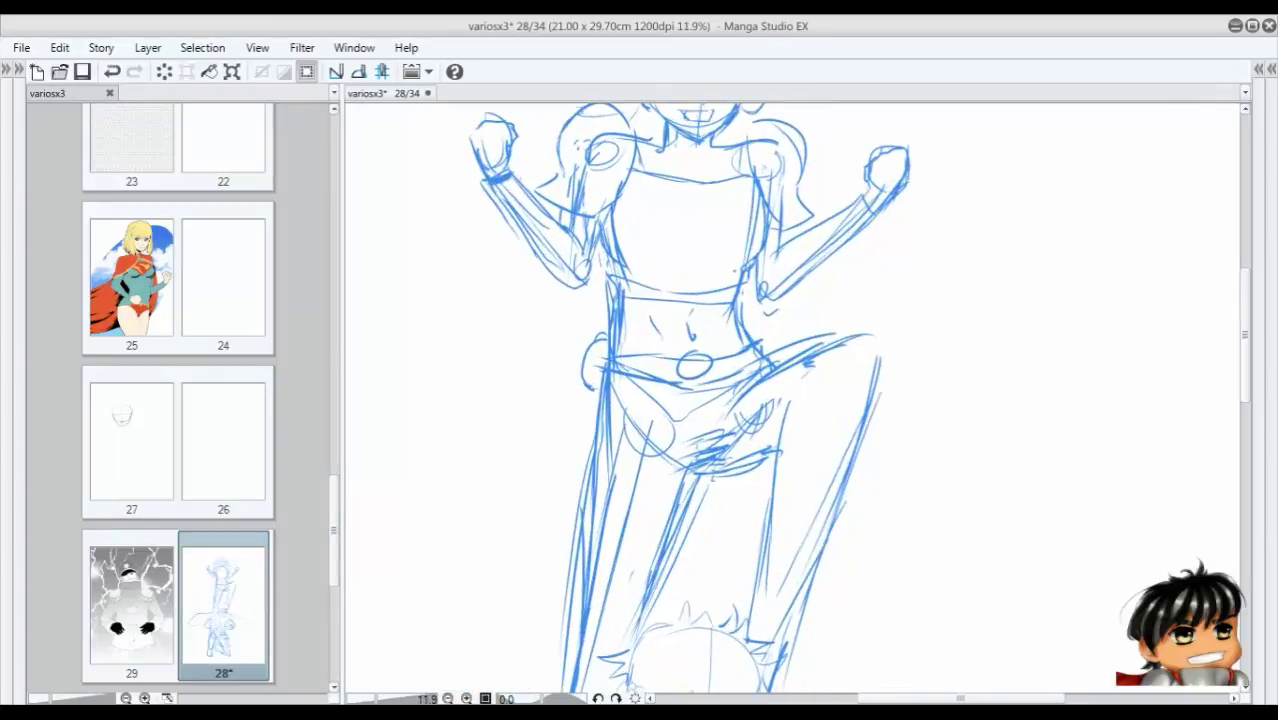
{"action": "left_click_drag", "start_coordinate": [828, 452], "coordinate": [774, 480]}
{"action": "mouse_move", "coordinate": [772, 490]}
{"action": "left_mouse_down"}
{"action": "mouse_move", "coordinate": [760, 582]}
{"action": "mouse_move", "coordinate": [870, 466]}
{"action": "left_mouse_up"}
{"action": "key", "text": "ctrl+z"}
{"action": "key", "text": "ctrl+z"}
{"action": "key", "text": "ctrl+z"}
Sketch a tall boot on the second figure's bent leg, with an angled cuff below the knee and an ankle band.
{"action": "left_click_drag", "start_coordinate": [790, 470], "coordinate": [858, 444]}
{"action": "mouse_move", "coordinate": [848, 470]}
{"action": "left_mouse_down"}
{"action": "mouse_move", "coordinate": [850, 502]}
{"action": "mouse_move", "coordinate": [808, 605]}
{"action": "left_mouse_up"}
{"action": "left_click_drag", "start_coordinate": [805, 515], "coordinate": [748, 610]}
{"action": "left_click_drag", "start_coordinate": [780, 460], "coordinate": [806, 484]}
{"action": "mouse_move", "coordinate": [850, 440]}
{"action": "left_mouse_down"}
{"action": "mouse_move", "coordinate": [810, 525]}
{"action": "mouse_move", "coordinate": [815, 608]}
{"action": "left_mouse_up"}
Rough in the second figure's left foot on the hero's shoulder and the ankle of the bent leg beside his head.
{"action": "mouse_move", "coordinate": [760, 500]}
{"action": "left_mouse_down"}
{"action": "mouse_move", "coordinate": [800, 300]}
{"action": "mouse_move", "coordinate": [852, 345]}
{"action": "left_mouse_up"}
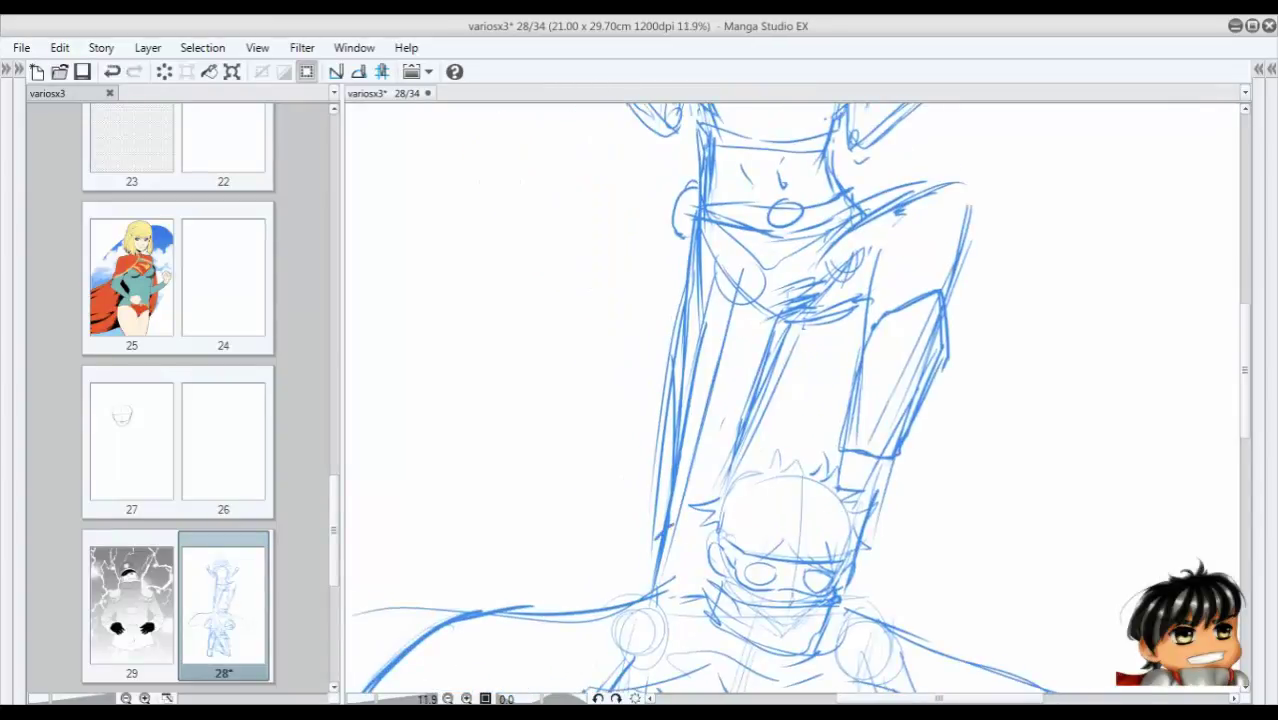
{"action": "left_click_drag", "start_coordinate": [660, 536], "coordinate": [642, 586]}
{"action": "left_click_drag", "start_coordinate": [702, 522], "coordinate": [672, 558]}
{"action": "left_click_drag", "start_coordinate": [894, 458], "coordinate": [852, 492]}
{"action": "left_click_drag", "start_coordinate": [854, 406], "coordinate": [842, 466]}
{"action": "key", "text": "ctrl+minus"}
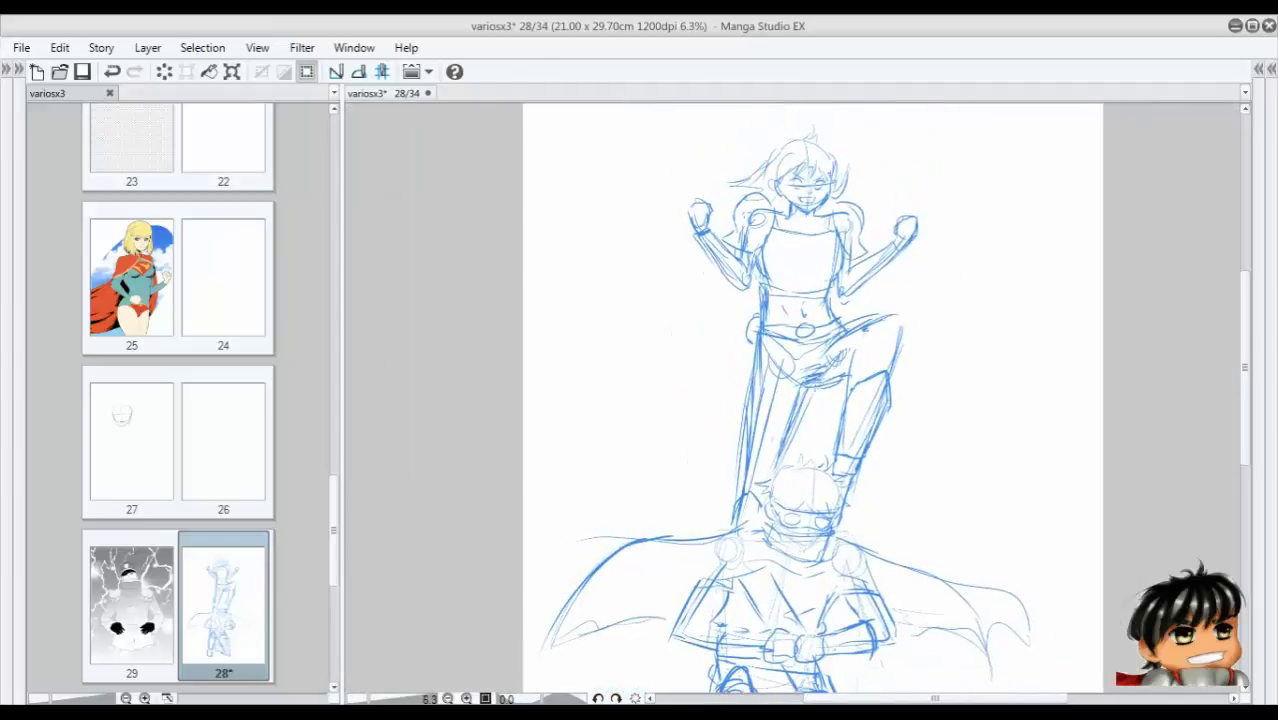
Lasso the second figure, move it down onto the kneeling hero's shoulders, and clear the selection.
{"action": "mouse_move", "coordinate": [668, 215]}
{"action": "left_mouse_down"}
{"action": "mouse_move", "coordinate": [953, 375]}
{"action": "mouse_move", "coordinate": [758, 505]}
{"action": "mouse_move", "coordinate": [634, 208]}
{"action": "mouse_move", "coordinate": [636, 234]}
{"action": "left_mouse_up"}
{"action": "key", "text": "ctrl+d"}
{"action": "key", "text": "ctrl+plus"}
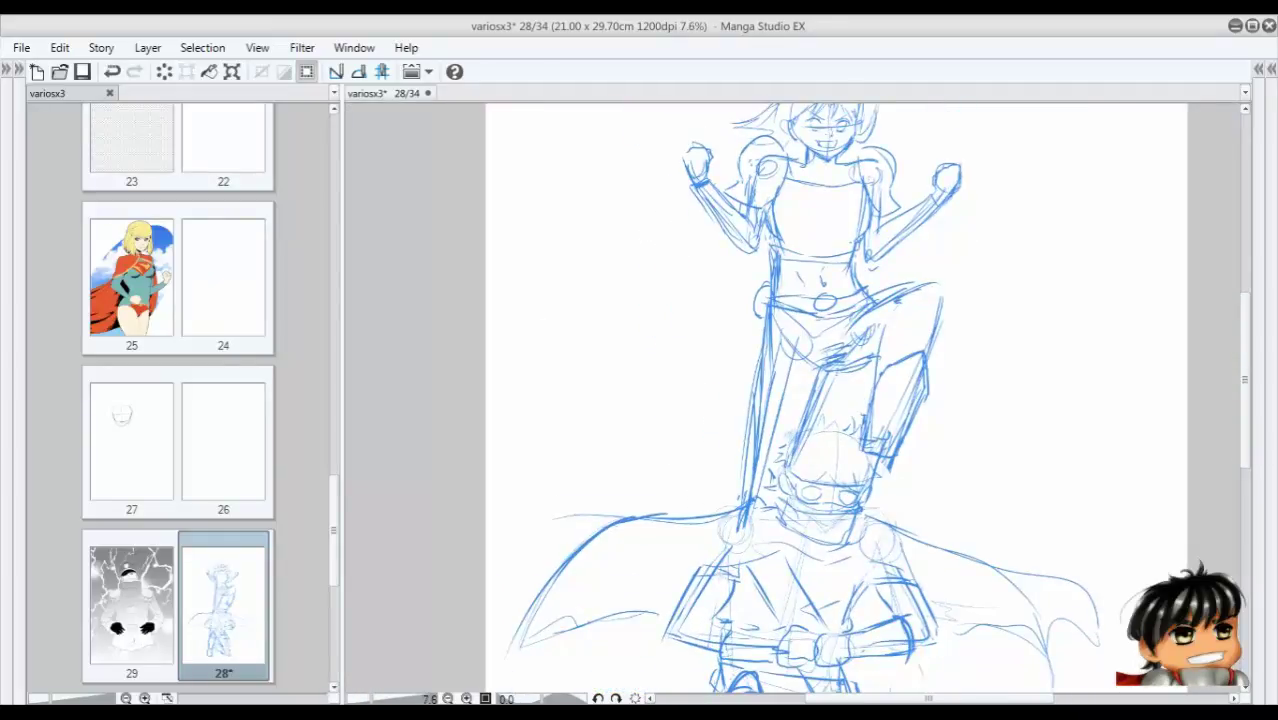
Extend the bent leg down to a foot on the hero's right shoulder and add fold lines to the cape's left side.
{"action": "left_click_drag", "start_coordinate": [800, 400], "coordinate": [766, 346]}
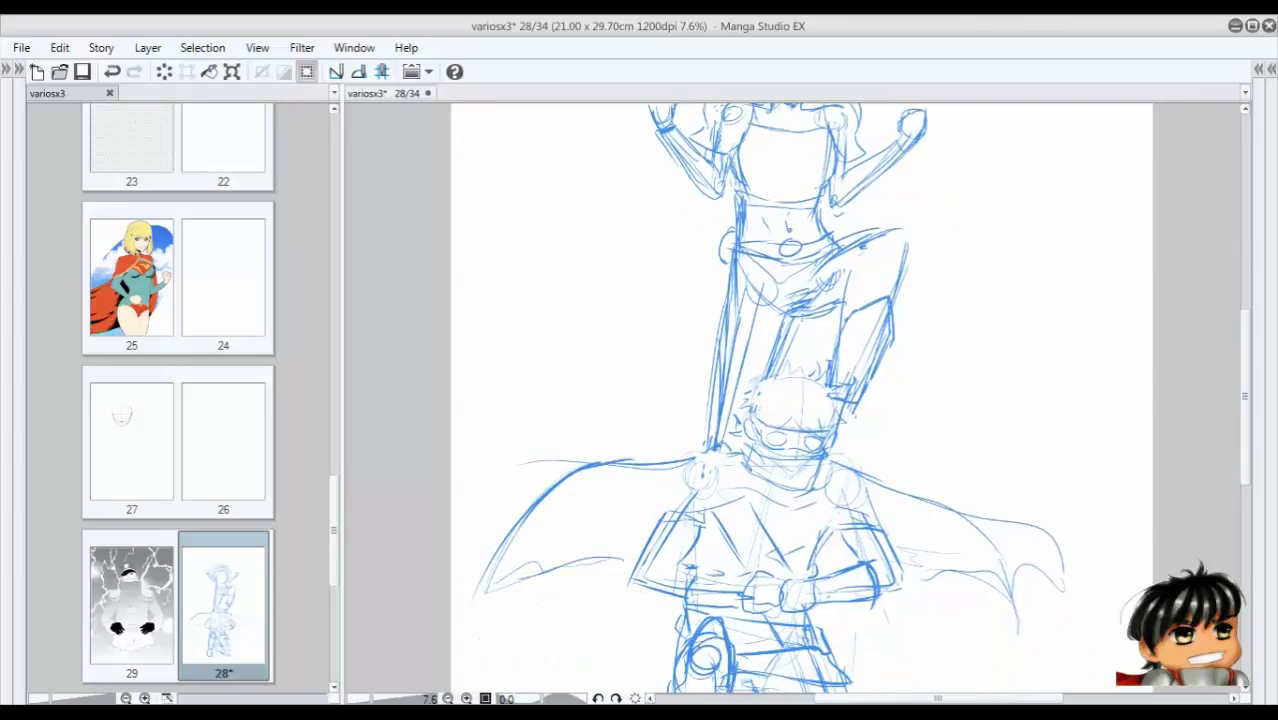
{"action": "mouse_move", "coordinate": [876, 370]}
{"action": "left_mouse_down"}
{"action": "mouse_move", "coordinate": [844, 434]}
{"action": "mouse_move", "coordinate": [874, 484]}
{"action": "mouse_move", "coordinate": [885, 472]}
{"action": "left_mouse_up"}
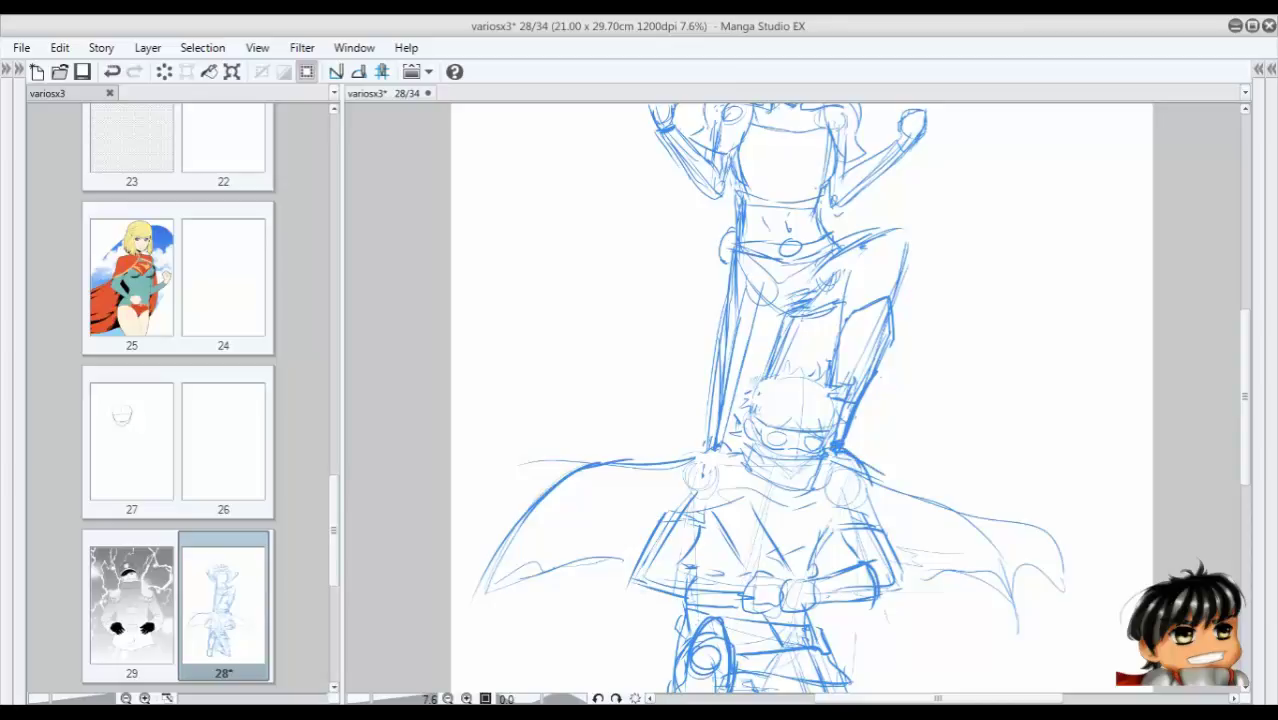
{"action": "left_click_drag", "start_coordinate": [736, 436], "coordinate": [565, 466]}
{"action": "scroll", "coordinate": [800, 400], "scroll_direction": "down", "scroll_amount": 3}
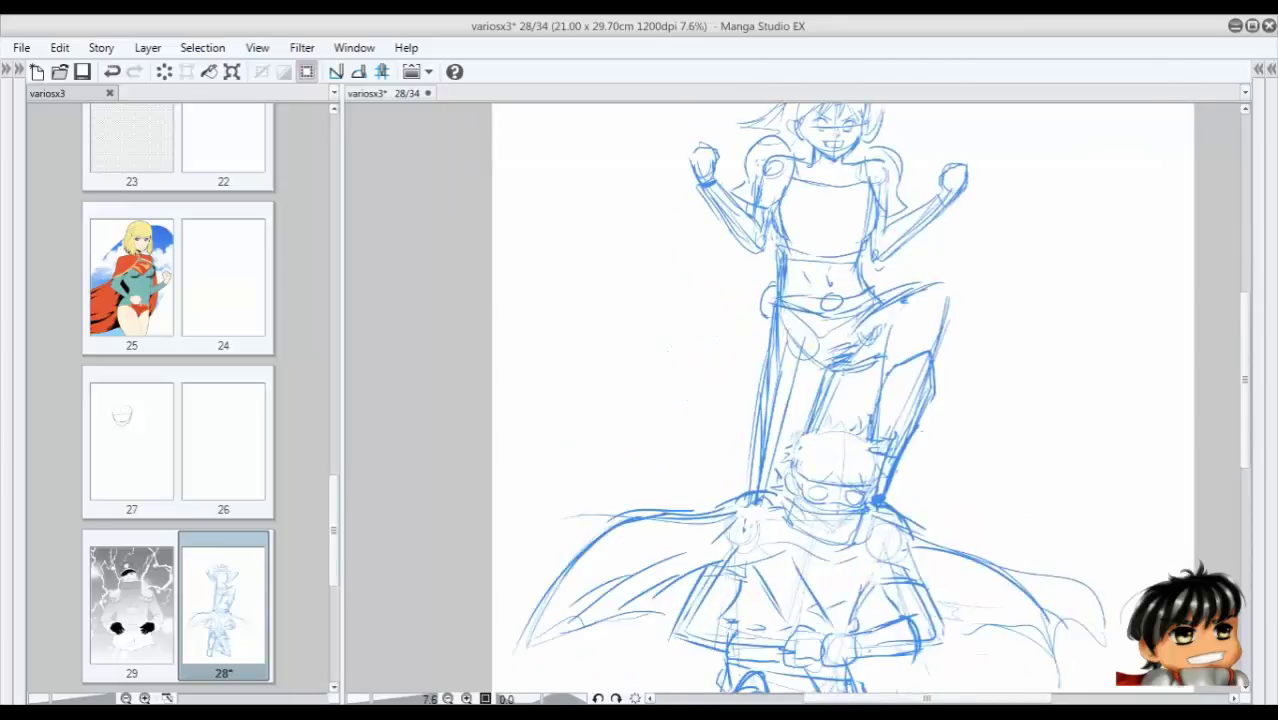
Sketch long diagonal spike strokes in the background on both sides of the kneeling hero.
{"action": "mouse_move", "coordinate": [720, 400]}
{"action": "left_mouse_down"}
{"action": "mouse_move", "coordinate": [738, 300]}
{"action": "mouse_move", "coordinate": [770, 285]}
{"action": "left_mouse_up"}
{"action": "mouse_move", "coordinate": [516, 321]}
{"action": "left_mouse_down"}
{"action": "mouse_move", "coordinate": [636, 541]}
{"action": "mouse_move", "coordinate": [626, 566]}
{"action": "left_mouse_up"}
{"action": "left_click_drag", "start_coordinate": [540, 435], "coordinate": [590, 518]}
{"action": "left_click_drag", "start_coordinate": [496, 416], "coordinate": [600, 570]}
{"action": "mouse_move", "coordinate": [866, 466]}
{"action": "left_mouse_down"}
{"action": "mouse_move", "coordinate": [811, 511]}
{"action": "mouse_move", "coordinate": [1020, 276]}
{"action": "left_mouse_up"}
{"action": "left_click_drag", "start_coordinate": [918, 486], "coordinate": [1042, 302]}
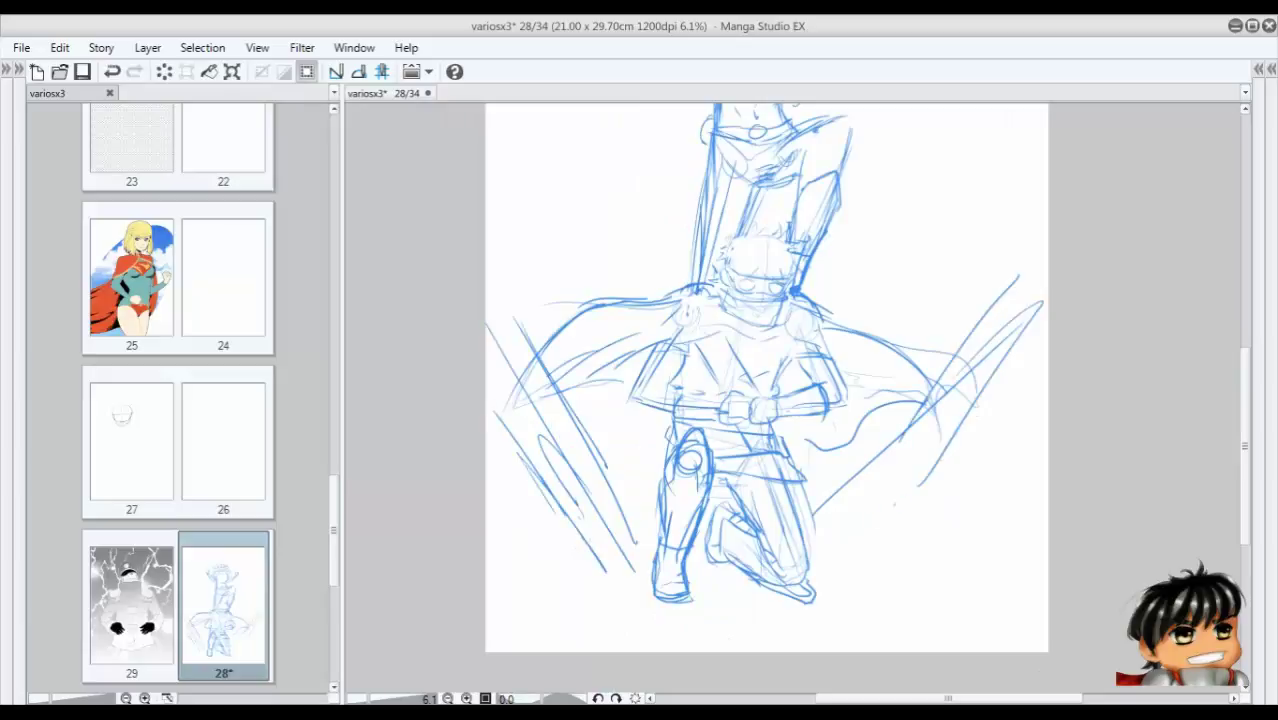
{"action": "left_click_drag", "start_coordinate": [860, 536], "coordinate": [920, 496]}
{"action": "left_click_drag", "start_coordinate": [876, 544], "coordinate": [1012, 474]}
{"action": "left_click_drag", "start_coordinate": [890, 568], "coordinate": [928, 544]}
{"action": "key", "text": "Tab"}
{"action": "key", "text": "Tab"}
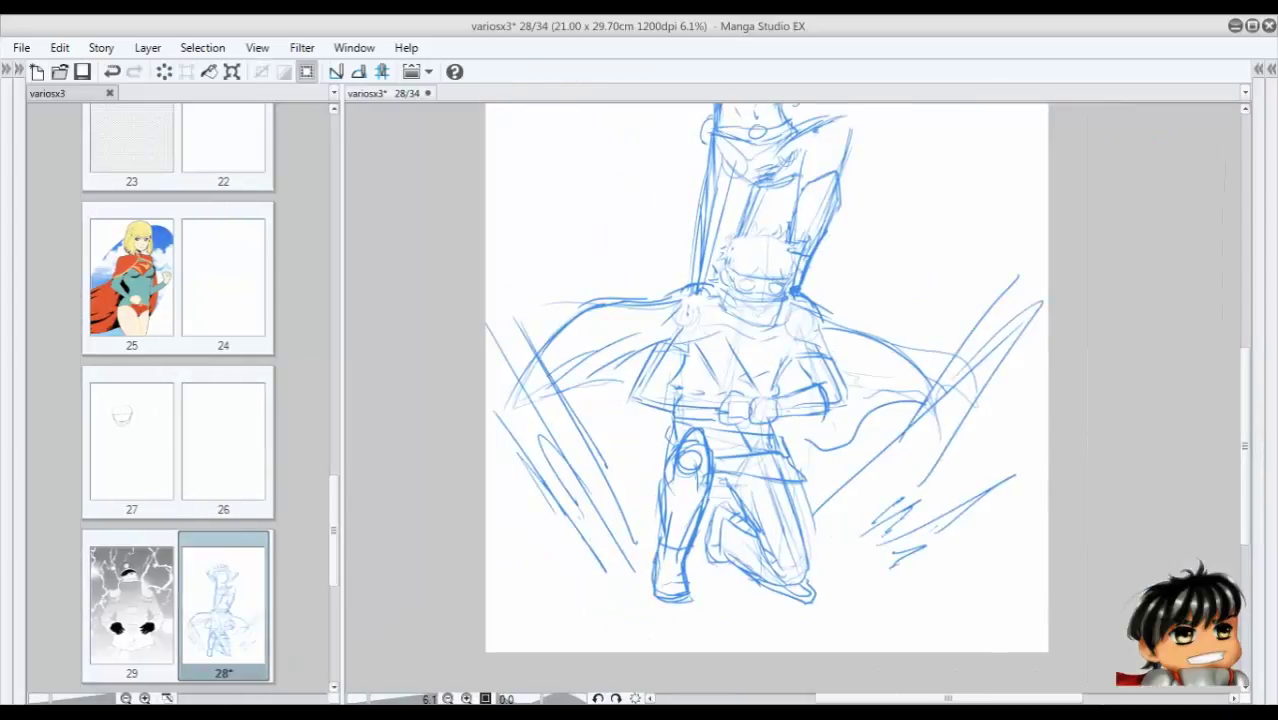
Add more background spikes on both sides and short rough strokes on the ground around the kneeling hero.
{"action": "left_click_drag", "start_coordinate": [700, 450], "coordinate": [763, 379]}
{"action": "left_click_drag", "start_coordinate": [586, 216], "coordinate": [688, 392]}
{"action": "mouse_move", "coordinate": [966, 428]}
{"action": "left_mouse_down"}
{"action": "mouse_move", "coordinate": [988, 392]}
{"action": "mouse_move", "coordinate": [1092, 336]}
{"action": "left_mouse_up"}
{"action": "left_click_drag", "start_coordinate": [980, 492], "coordinate": [1094, 444]}
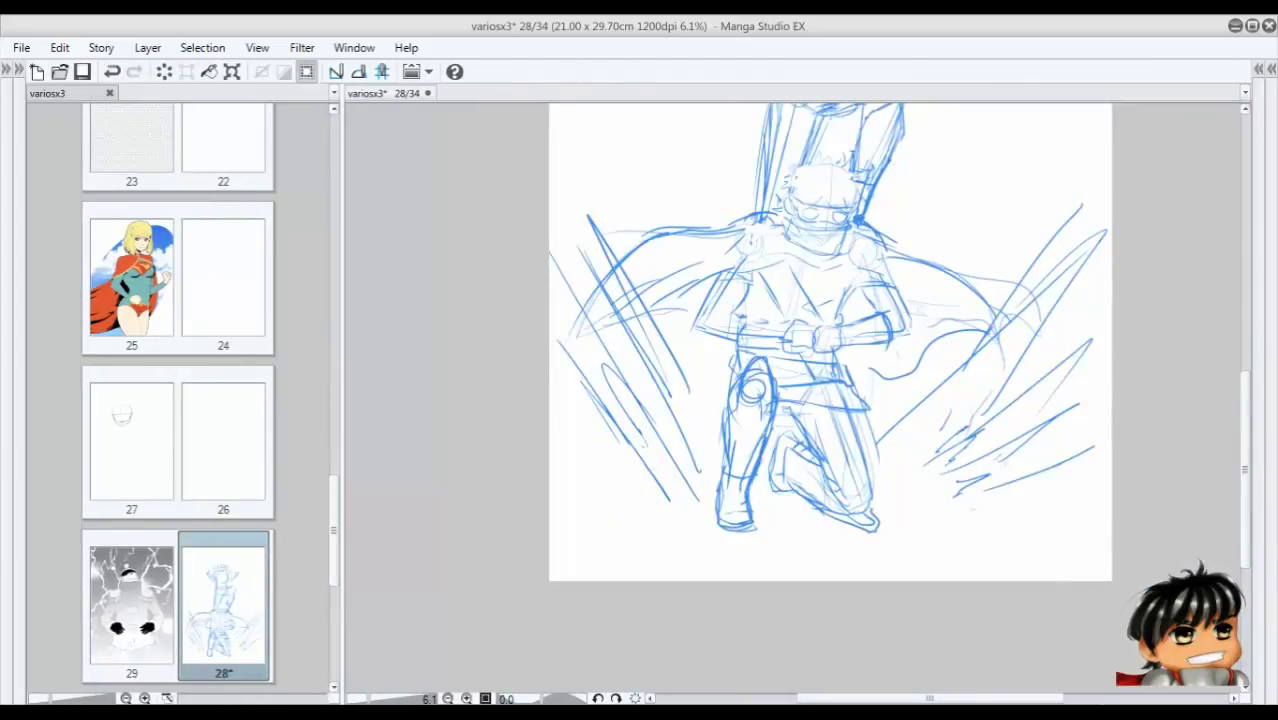
{"action": "left_click_drag", "start_coordinate": [958, 528], "coordinate": [1000, 506]}
{"action": "left_click_drag", "start_coordinate": [957, 554], "coordinate": [1054, 532]}
{"action": "left_click_drag", "start_coordinate": [844, 566], "coordinate": [916, 540]}
{"action": "left_click_drag", "start_coordinate": [598, 574], "coordinate": [668, 524]}
{"action": "left_click_drag", "start_coordinate": [760, 300], "coordinate": [718, 520]}
{"action": "scroll", "coordinate": [789, 400], "scroll_direction": "up", "scroll_amount": 3}
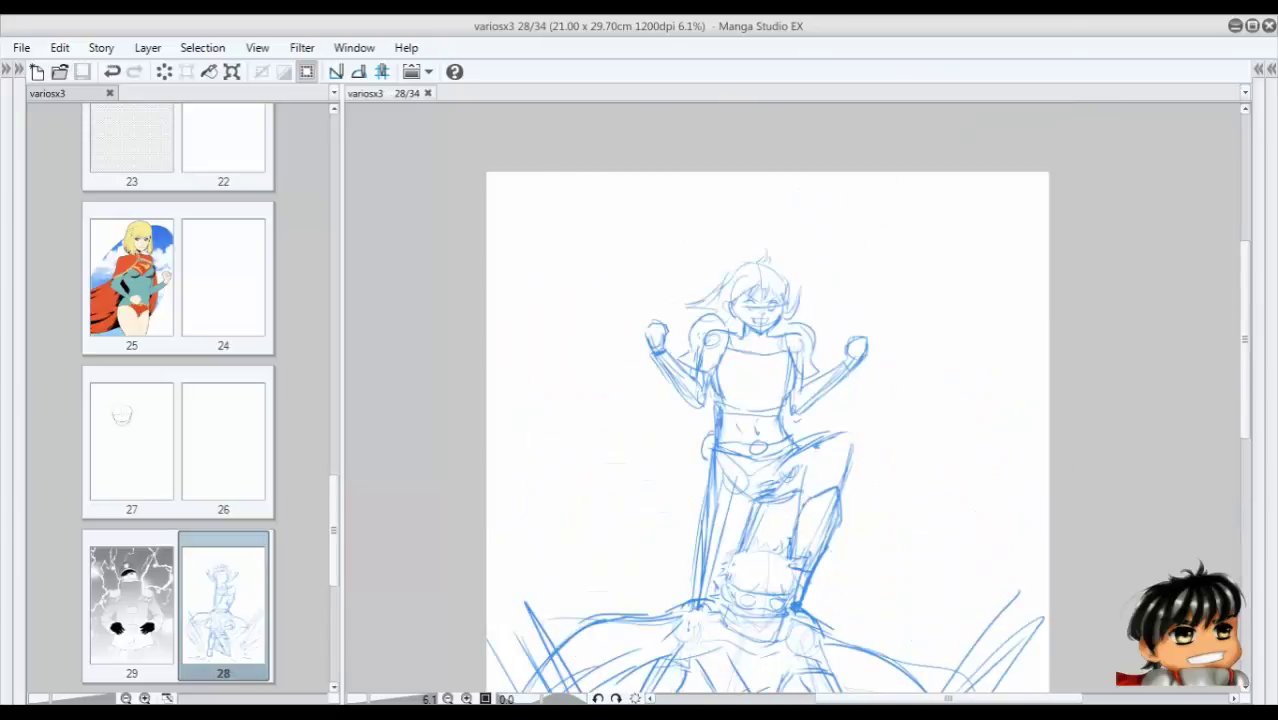
Rename the sketch layer bosquejos, add a layer named dibujo above it, and fade the sketch to light blue.
{"action": "key", "text": "Tab"}
{"action": "key", "text": "ctrl+plus"}
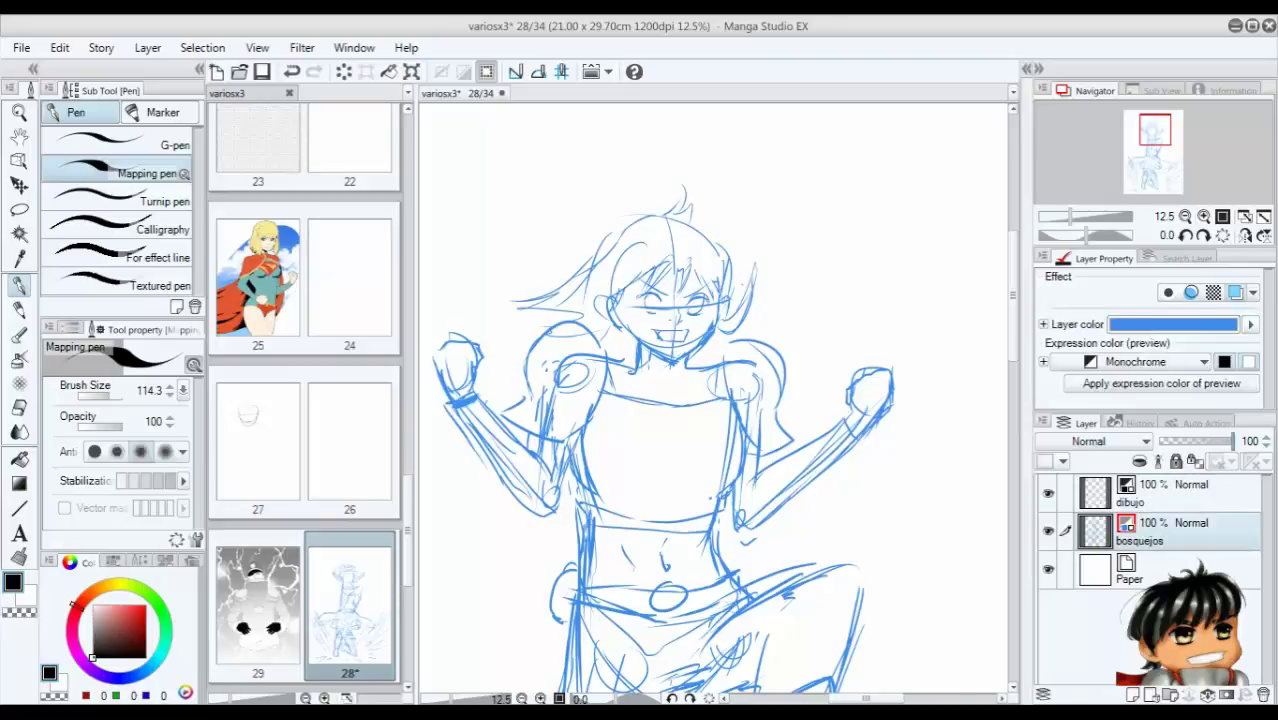
{"action": "key", "text": "Tab"}
{"action": "key", "text": "ctrl+plus"}
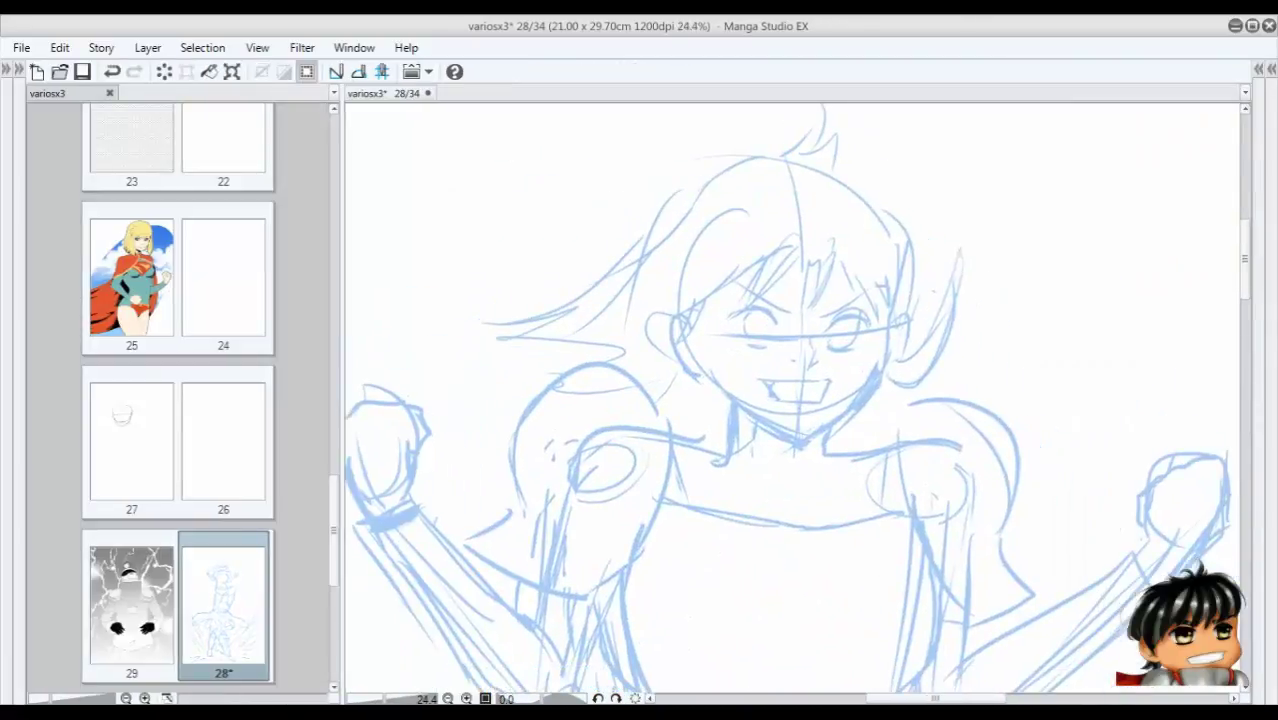
Ink the right side of the second figure's jaw, the nose and the start of the mouth in black.
{"action": "key", "text": "ctrl+z"}
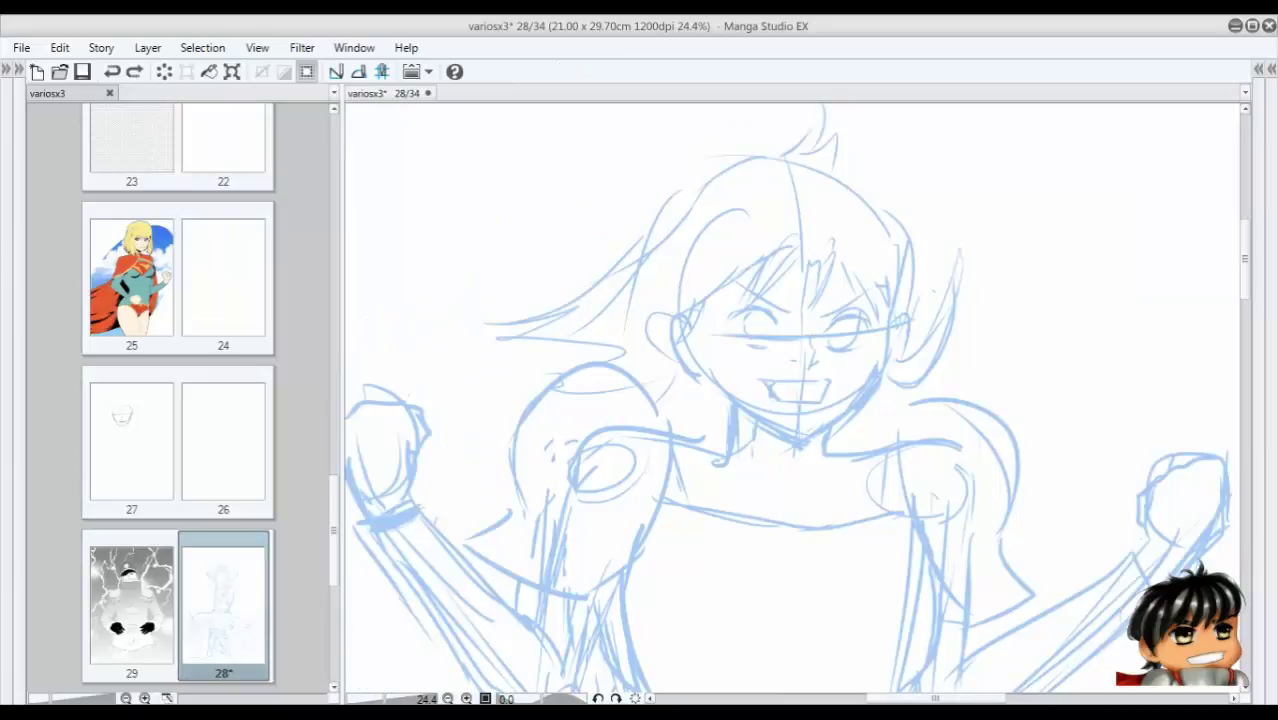
{"action": "mouse_move", "coordinate": [890, 308]}
{"action": "left_mouse_down"}
{"action": "mouse_move", "coordinate": [818, 434]}
{"action": "mouse_move", "coordinate": [888, 314]}
{"action": "mouse_move", "coordinate": [802, 392]}
{"action": "left_mouse_up"}
{"action": "key", "text": "ctrl+plus"}
{"action": "key", "text": "ctrl+plus"}
{"action": "mouse_move", "coordinate": [826, 426]}
{"action": "left_mouse_down"}
{"action": "mouse_move", "coordinate": [772, 426]}
{"action": "mouse_move", "coordinate": [808, 478]}
{"action": "left_mouse_up"}
{"action": "key", "text": "ctrl+z"}
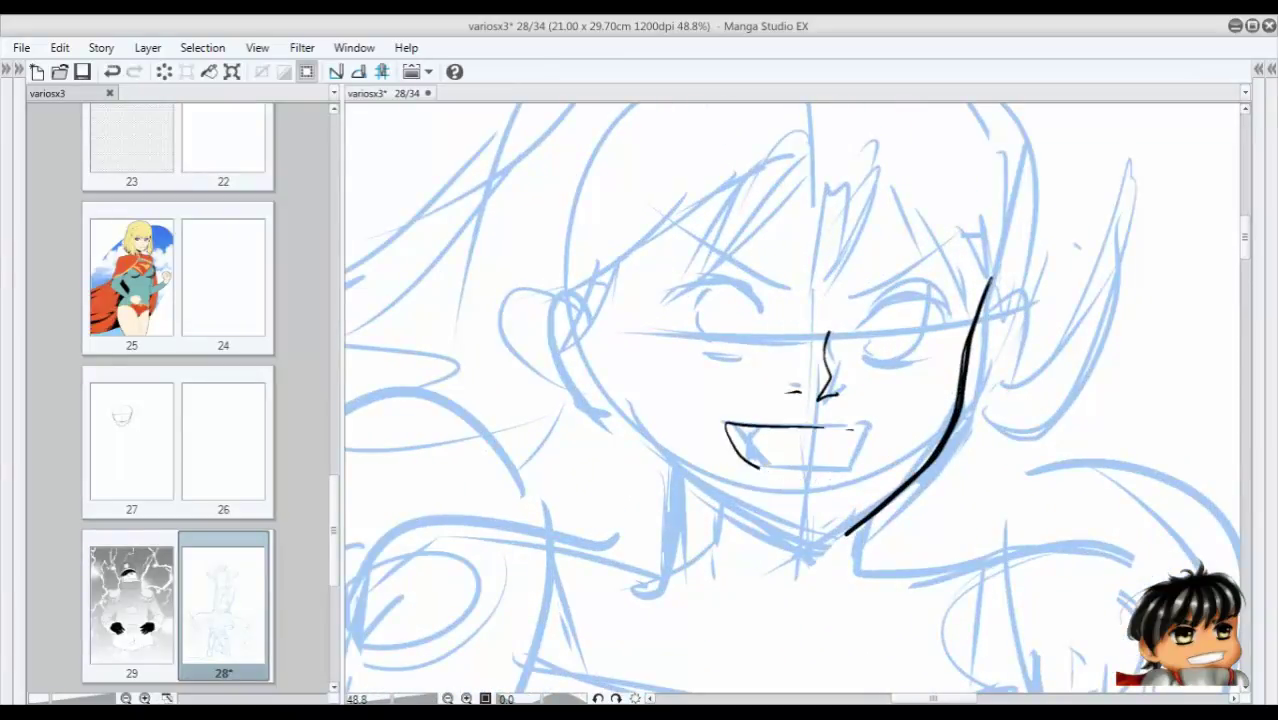
Complete the open mouth with teeth and tongue lines, and ink the chin up to the left side of the jaw.
{"action": "left_click_drag", "start_coordinate": [858, 432], "coordinate": [774, 467]}
{"action": "left_click_drag", "start_coordinate": [836, 434], "coordinate": [746, 428]}
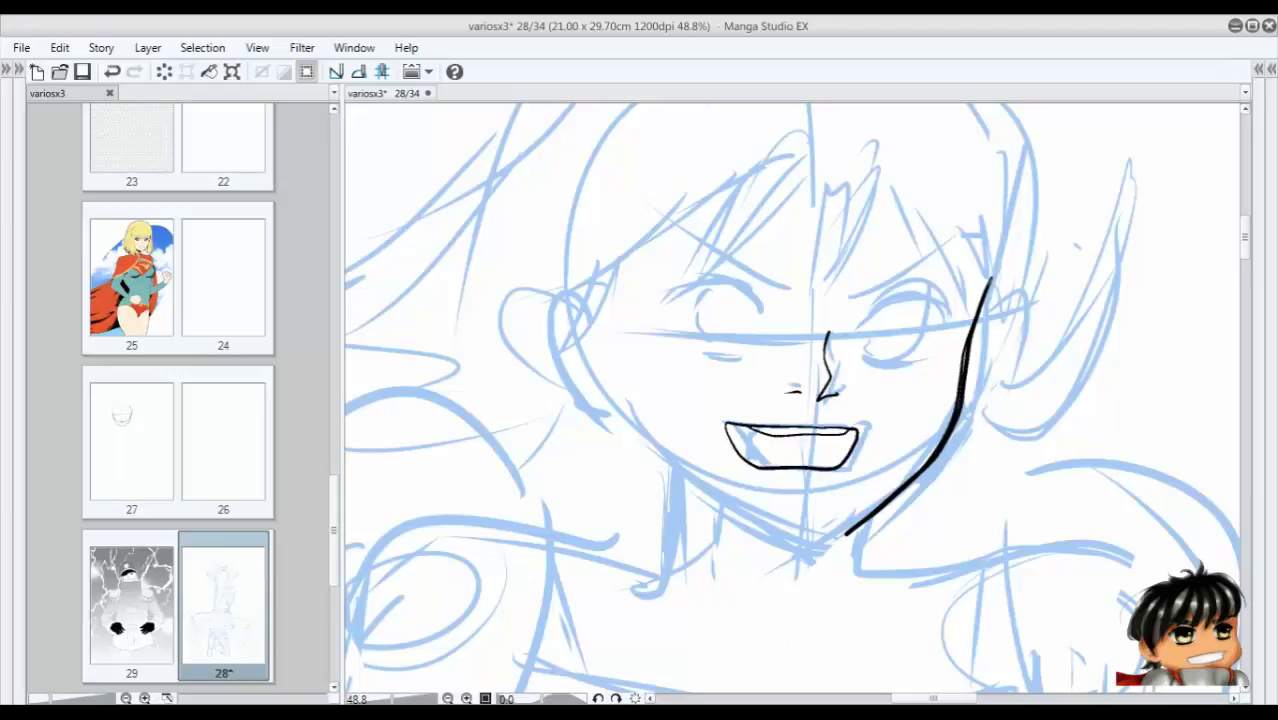
{"action": "left_click_drag", "start_coordinate": [842, 458], "coordinate": [748, 455]}
{"action": "mouse_move", "coordinate": [846, 531]}
{"action": "left_mouse_down"}
{"action": "mouse_move", "coordinate": [772, 535]}
{"action": "mouse_move", "coordinate": [668, 448]}
{"action": "left_mouse_up"}
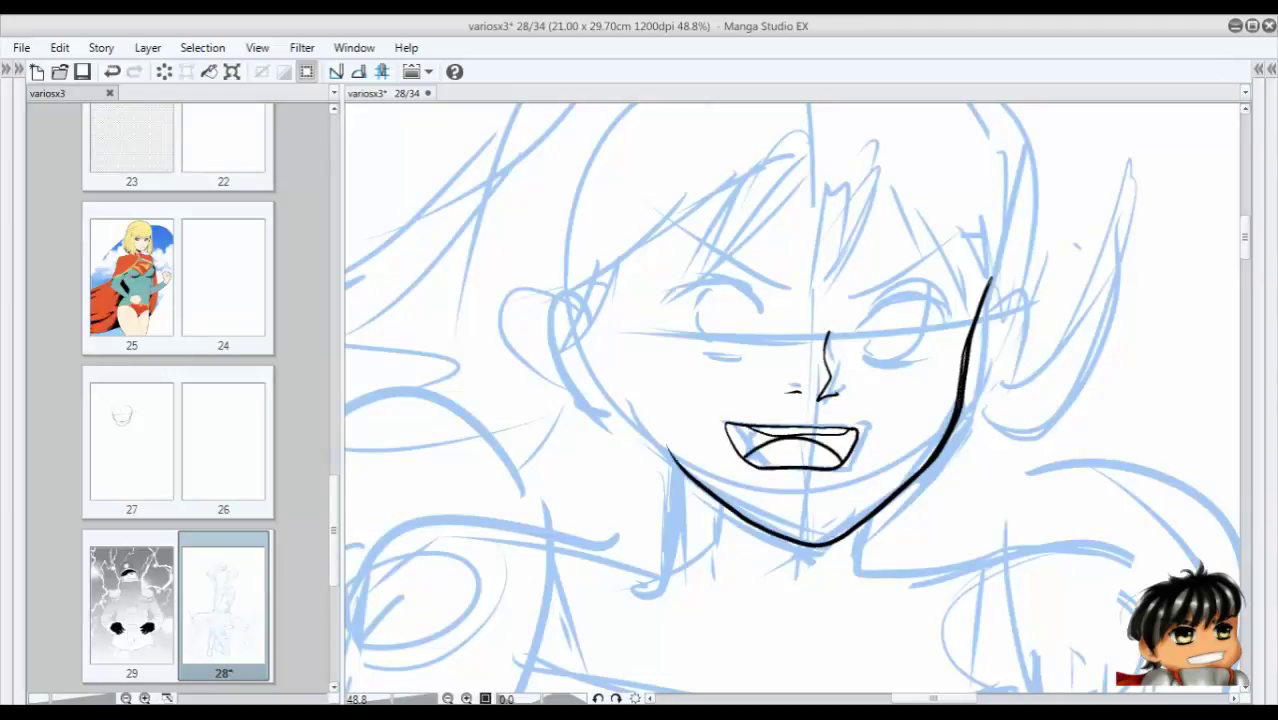
Lasso the inked mouth, move it slightly to the right, and clear the selection.
{"action": "key", "text": "m"}
{"action": "left_click_drag", "start_coordinate": [880, 420], "coordinate": [876, 470]}
{"action": "left_click_drag", "start_coordinate": [800, 450], "coordinate": [814, 454]}
{"action": "key", "text": "ctrl+d"}
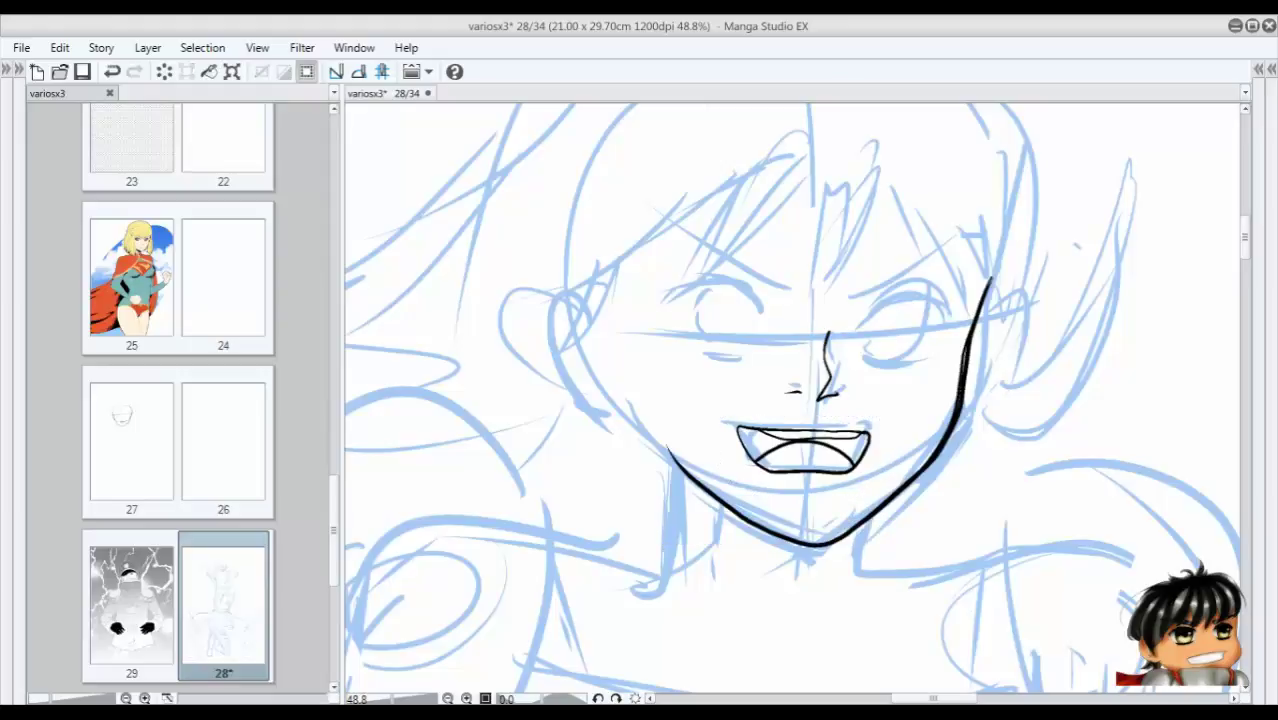
Ink the second figure's left ear, with its outer contour and inner folds.
{"action": "left_click_drag", "start_coordinate": [605, 300], "coordinate": [632, 424]}
{"action": "key", "text": "ctrl+z"}
{"action": "left_click_drag", "start_coordinate": [606, 308], "coordinate": [608, 410]}
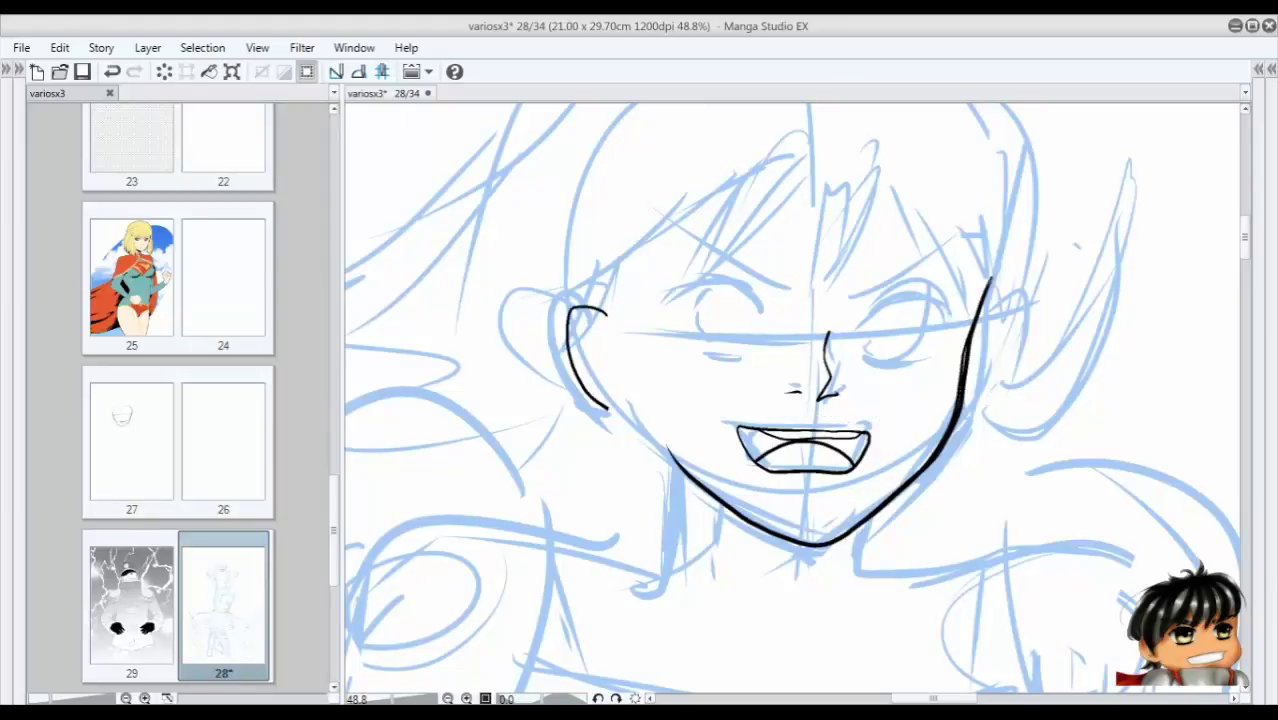
{"action": "left_click_drag", "start_coordinate": [586, 322], "coordinate": [592, 352]}
{"action": "left_click_drag", "start_coordinate": [608, 330], "coordinate": [630, 398]}
Ink both eyes with thick upper lids, round irises and lower lid lines, and remove the inked open mouth.
{"action": "mouse_move", "coordinate": [700, 290]}
{"action": "left_mouse_down"}
{"action": "mouse_move", "coordinate": [760, 302]}
{"action": "mouse_move", "coordinate": [752, 328]}
{"action": "mouse_move", "coordinate": [720, 290]}
{"action": "left_mouse_up"}
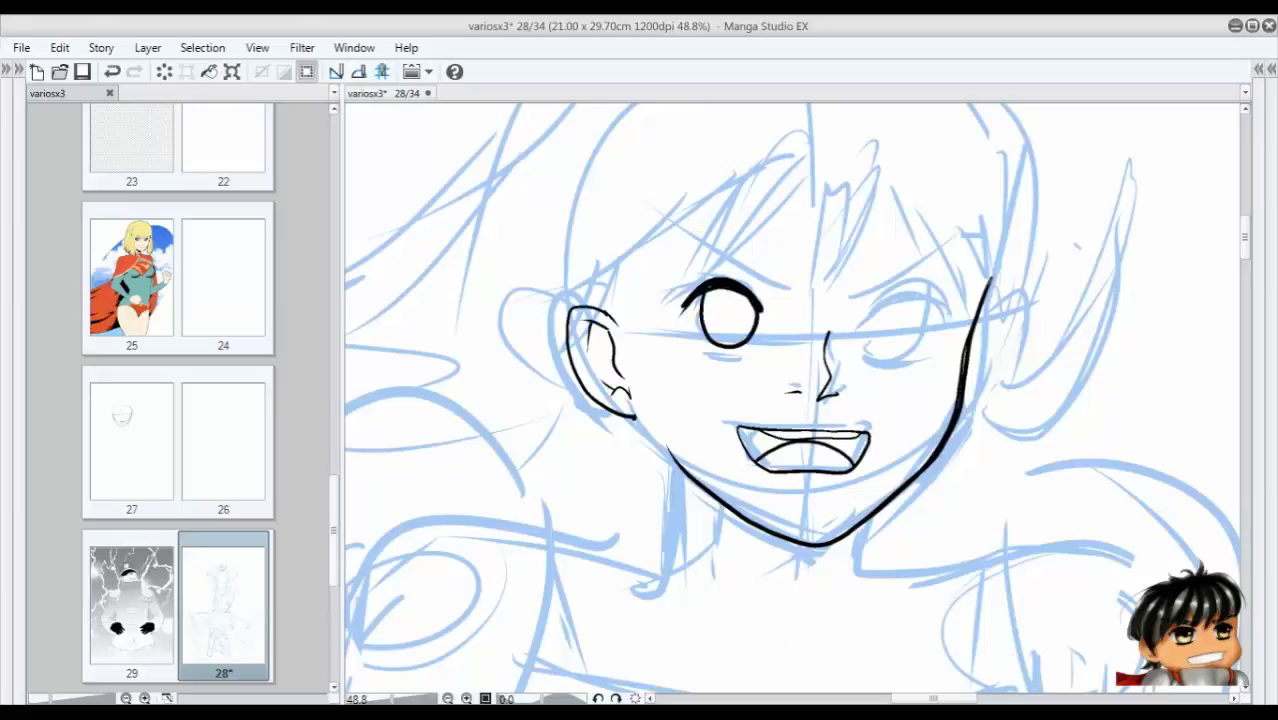
{"action": "left_click_drag", "start_coordinate": [706, 352], "coordinate": [748, 360]}
{"action": "mouse_move", "coordinate": [868, 312]}
{"action": "left_mouse_down"}
{"action": "mouse_move", "coordinate": [932, 304]}
{"action": "mouse_move", "coordinate": [900, 360]}
{"action": "left_mouse_up"}
{"action": "key", "text": "ctrl+z"}
{"action": "left_click_drag", "start_coordinate": [740, 440], "coordinate": [866, 460]}
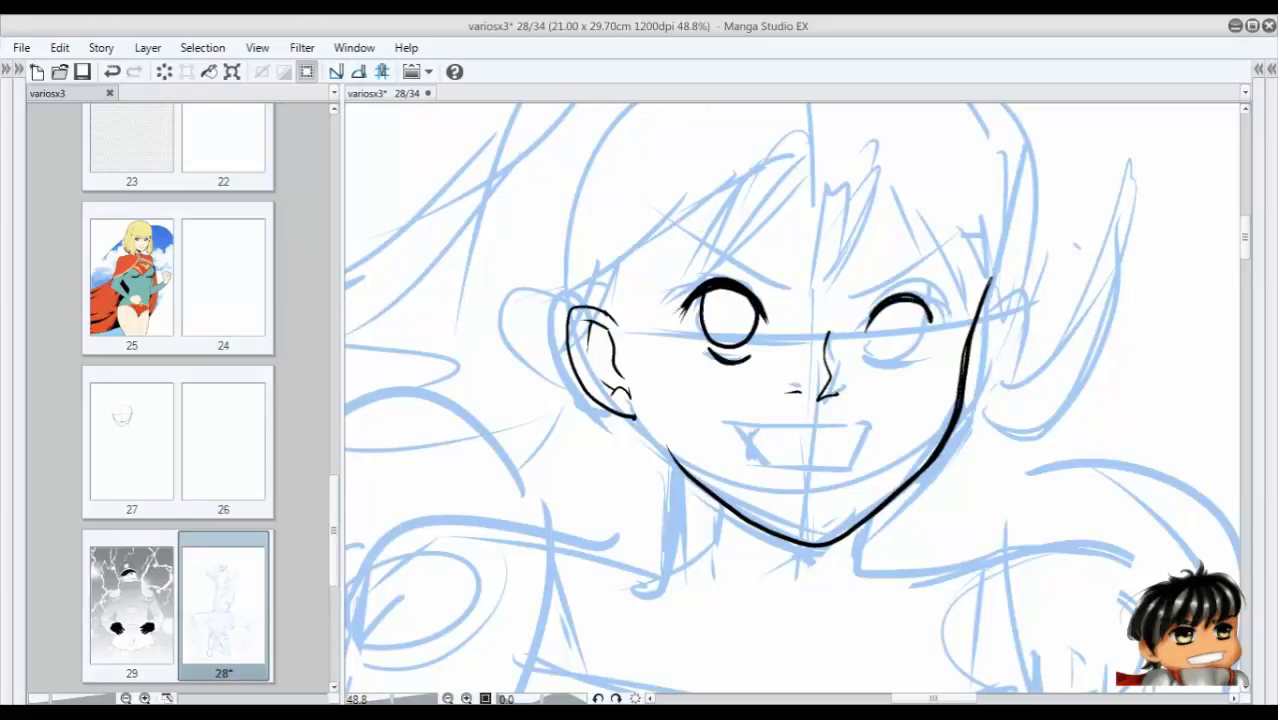
{"action": "mouse_move", "coordinate": [912, 306]}
{"action": "left_mouse_down"}
{"action": "mouse_move", "coordinate": [870, 354]}
{"action": "mouse_move", "coordinate": [868, 330]}
{"action": "left_mouse_up"}
{"action": "left_click_drag", "start_coordinate": [866, 364], "coordinate": [910, 366]}
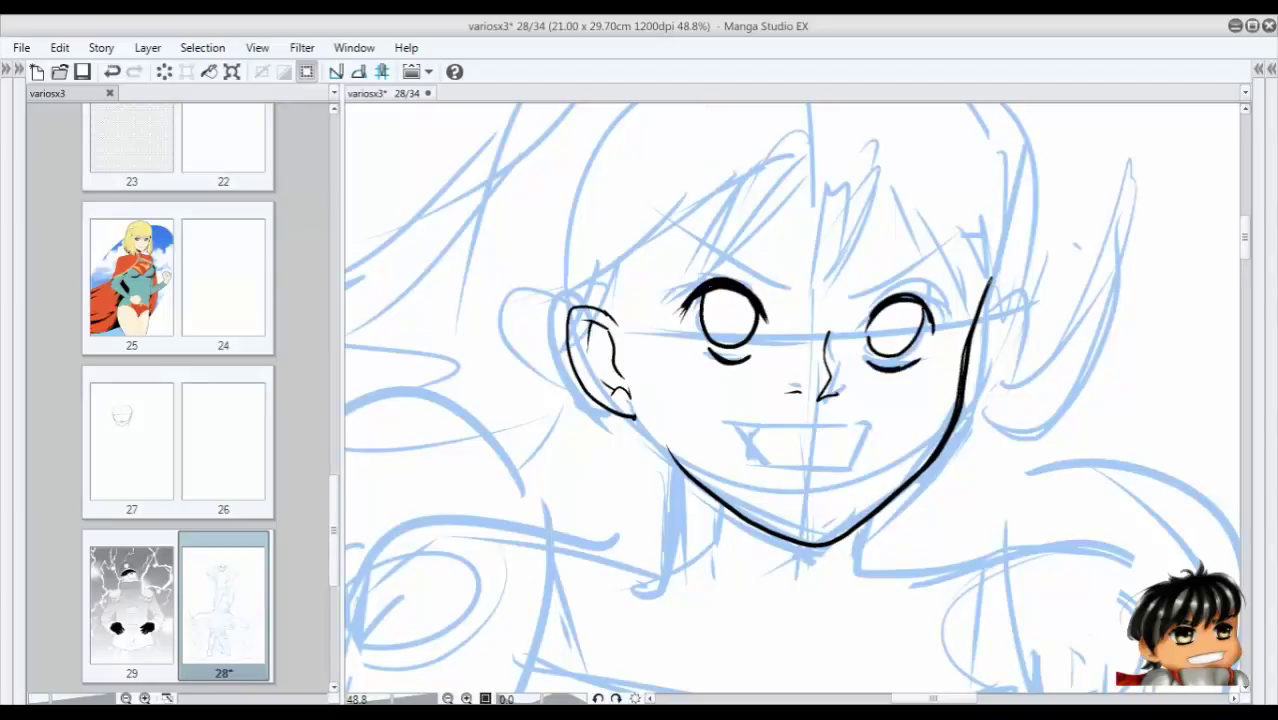
Add pointed lashes at the outer corners of both eyes and thicken the right eye's upper lid.
{"action": "left_click_drag", "start_coordinate": [666, 296], "coordinate": [684, 322]}
{"action": "key", "text": "ctrl+z"}
{"action": "mouse_move", "coordinate": [900, 306]}
{"action": "left_mouse_down"}
{"action": "mouse_move", "coordinate": [930, 326]}
{"action": "mouse_move", "coordinate": [864, 332]}
{"action": "left_mouse_up"}
{"action": "left_click_drag", "start_coordinate": [870, 316], "coordinate": [858, 344]}
Ink a wide grin with a curved lower edge, lasso it, and shift it slightly to the right.
{"action": "key", "text": "ctrl+plus"}
{"action": "mouse_move", "coordinate": [870, 426]}
{"action": "left_mouse_down"}
{"action": "mouse_move", "coordinate": [812, 442]}
{"action": "mouse_move", "coordinate": [718, 406]}
{"action": "mouse_move", "coordinate": [868, 428]}
{"action": "left_mouse_up"}
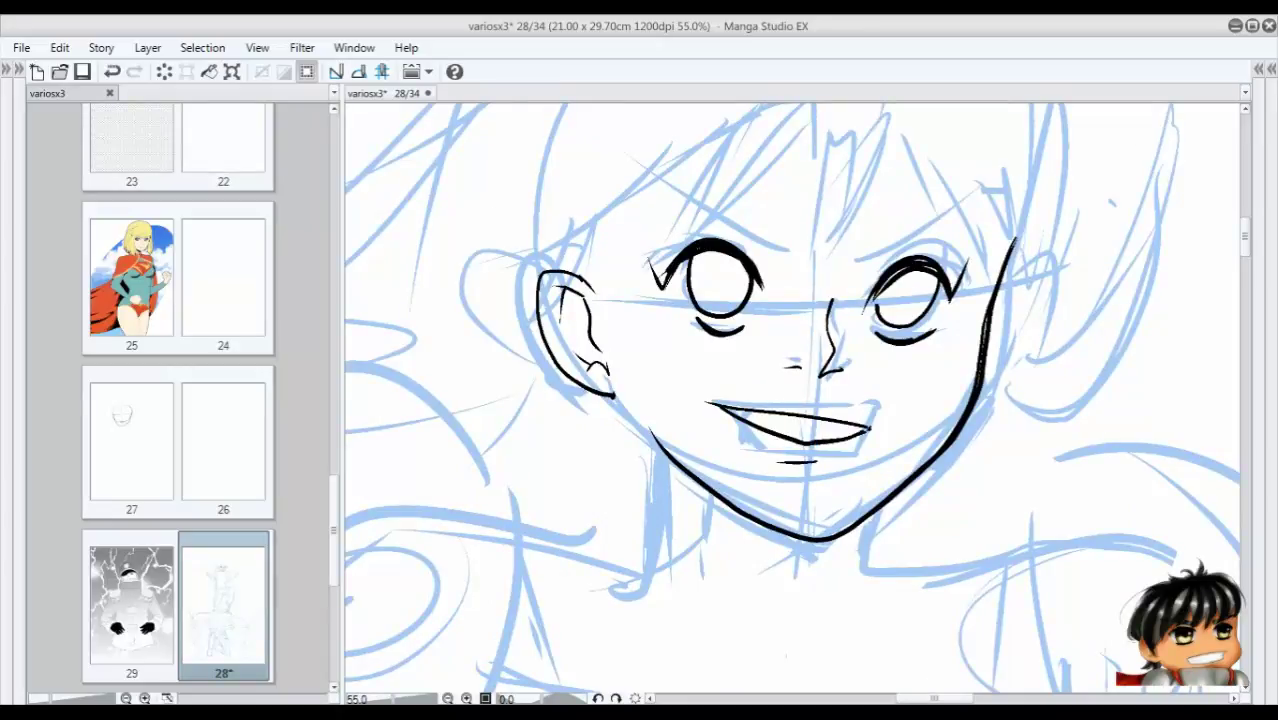
{"action": "key", "text": "ctrl+z"}
{"action": "left_click_drag", "start_coordinate": [700, 395], "coordinate": [856, 420]}
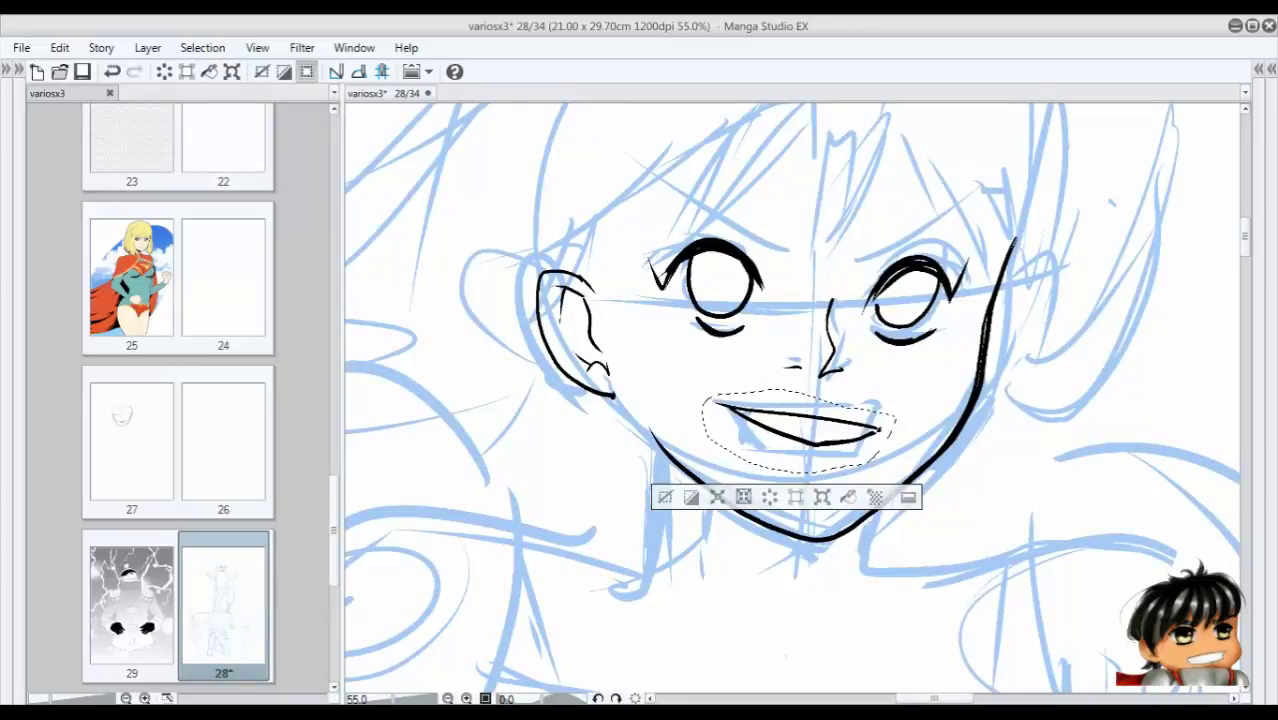
{"action": "key", "text": "ctrl+d"}
Lasso the inked left eye, move it slightly closer to the nose, and clear the selection.
{"action": "key", "text": "ctrl+minus"}
{"action": "key", "text": "ctrl+minus"}
{"action": "left_click_drag", "start_coordinate": [665, 306], "coordinate": [830, 385]}
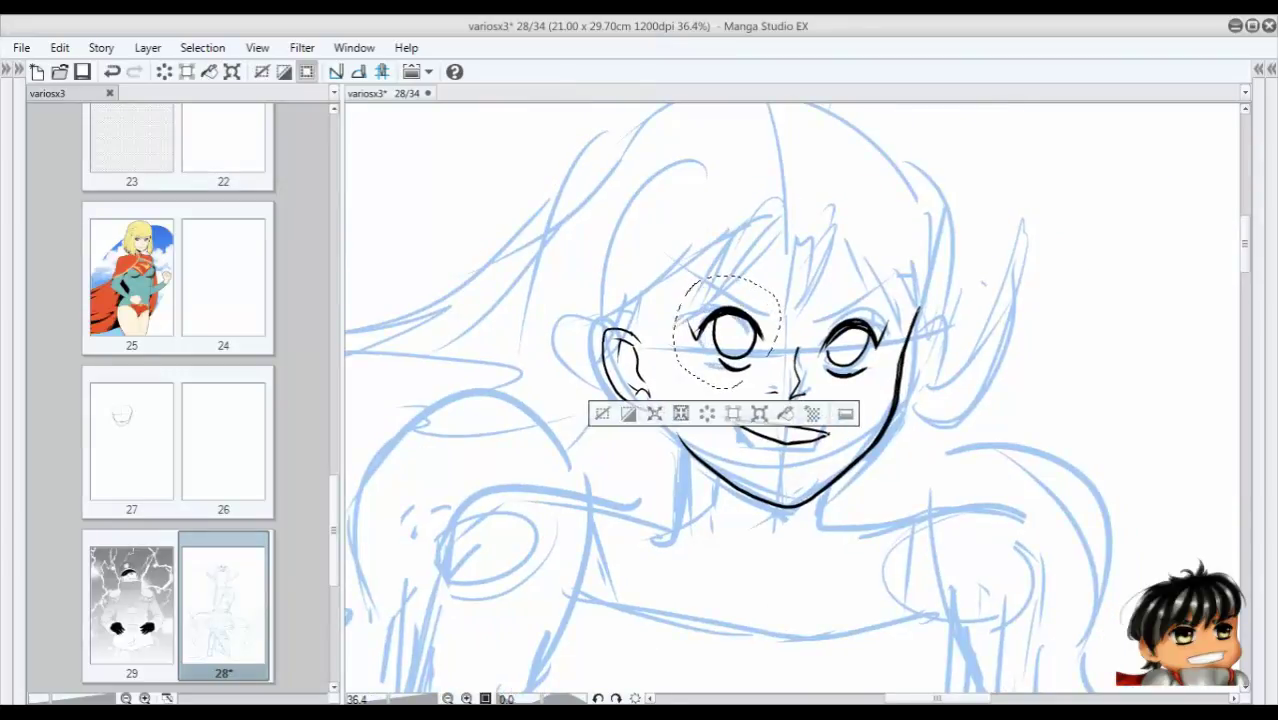
{"action": "key", "text": "ctrl+d"}
Redraw the lower jaw line through a pointed chin and trim its excess ink with the transparent color.
{"action": "key", "text": "ctrl+plus"}
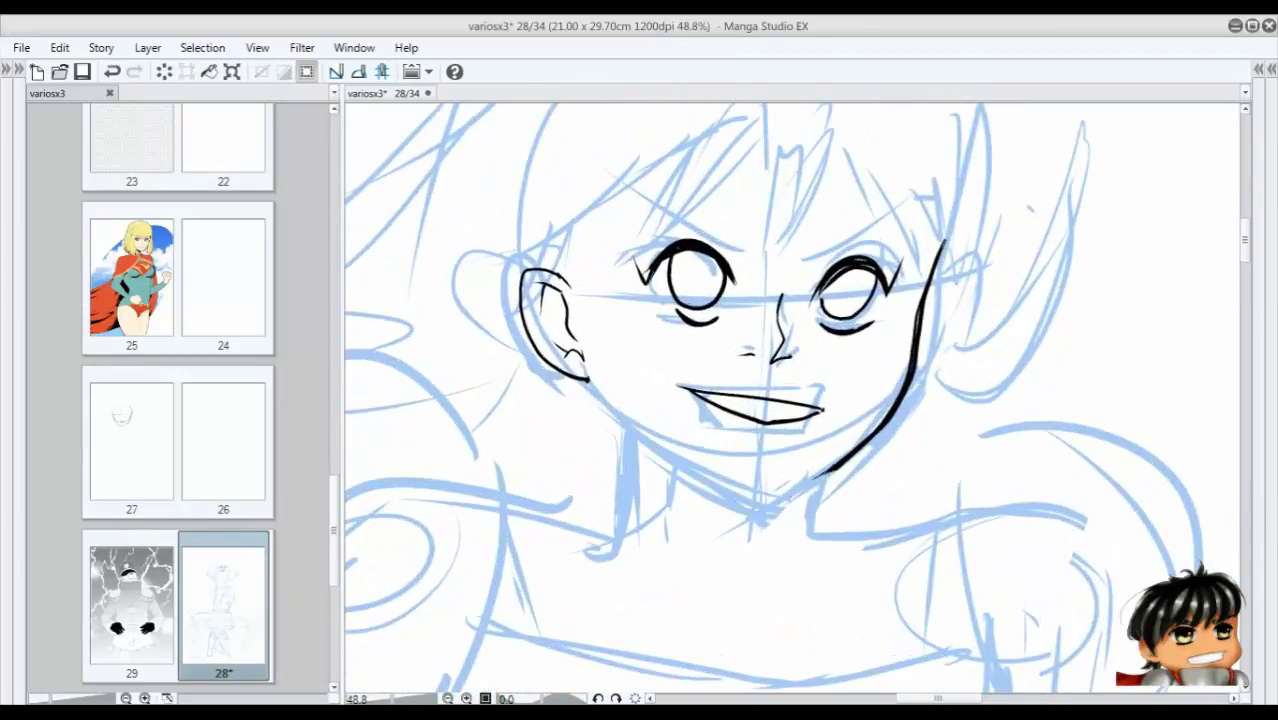
{"action": "mouse_move", "coordinate": [845, 456]}
{"action": "left_mouse_down"}
{"action": "mouse_move", "coordinate": [763, 511]}
{"action": "mouse_move", "coordinate": [675, 470]}
{"action": "mouse_move", "coordinate": [634, 430]}
{"action": "left_mouse_up"}
{"action": "key", "text": "Tab"}
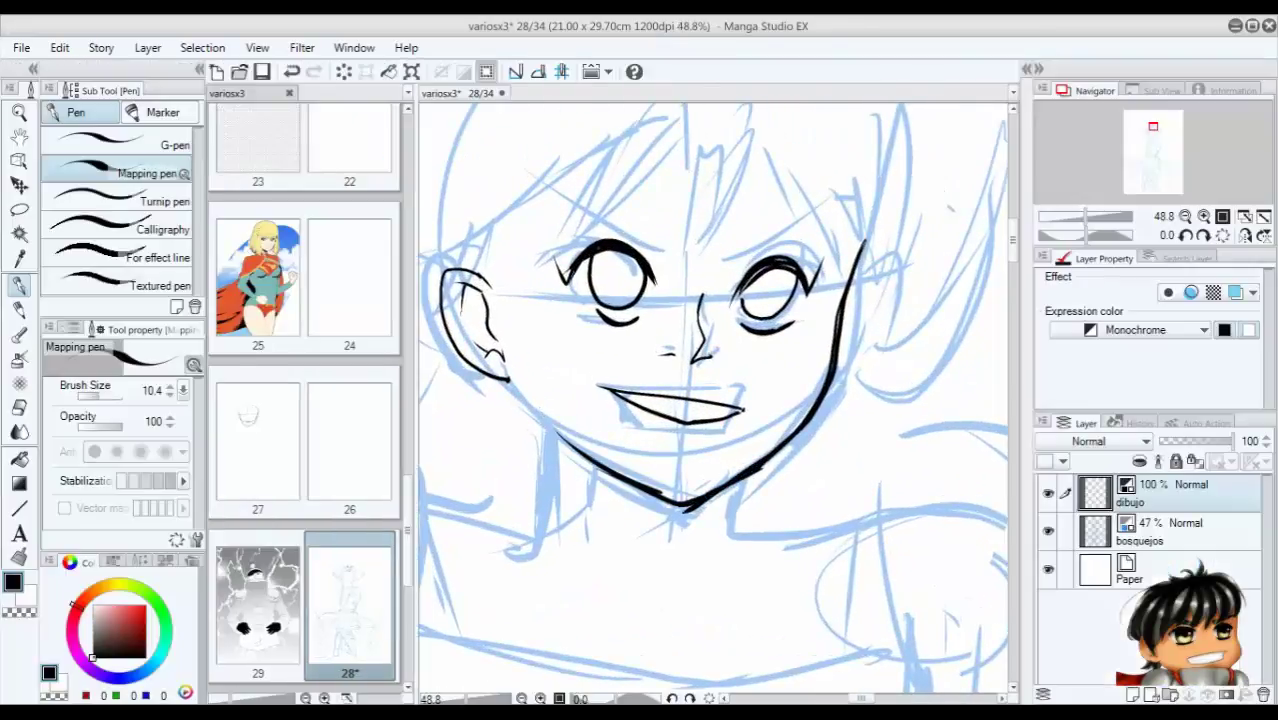
{"action": "key", "text": "c"}
{"action": "mouse_move", "coordinate": [757, 470]}
{"action": "left_mouse_down"}
{"action": "mouse_move", "coordinate": [690, 510]}
{"action": "mouse_move", "coordinate": [765, 462]}
{"action": "left_mouse_up"}
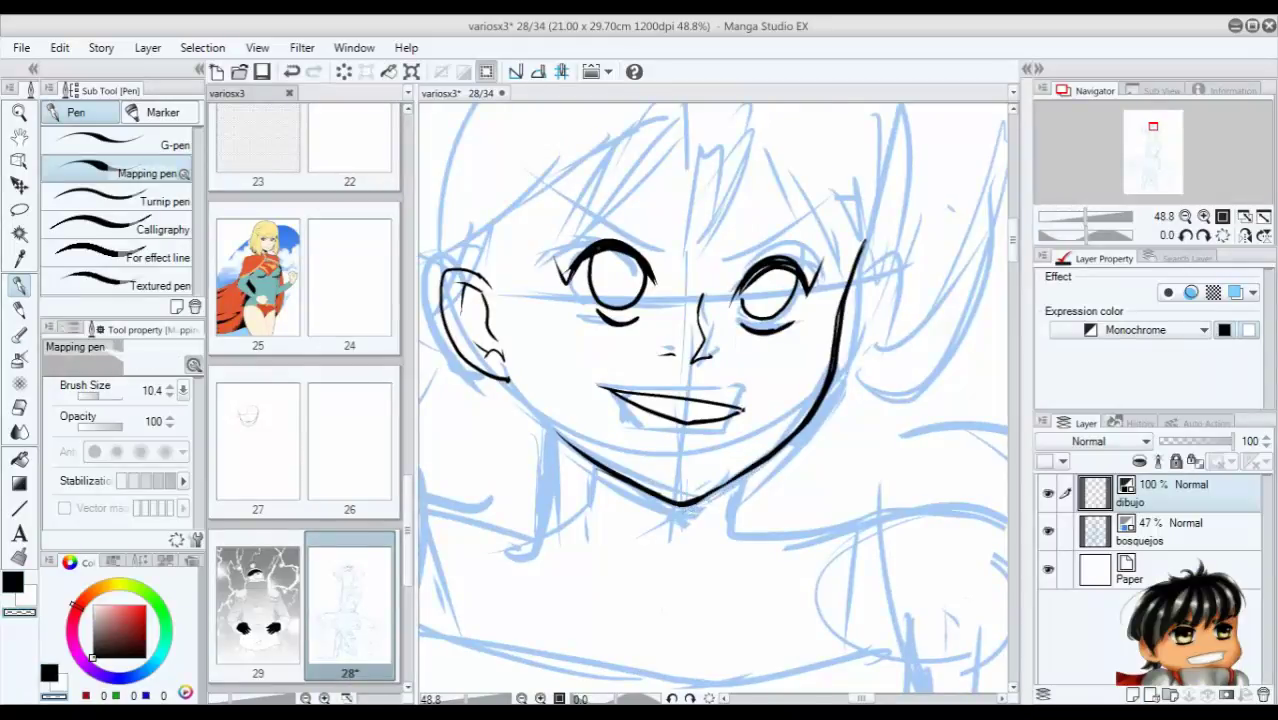
{"action": "key", "text": "Tab"}
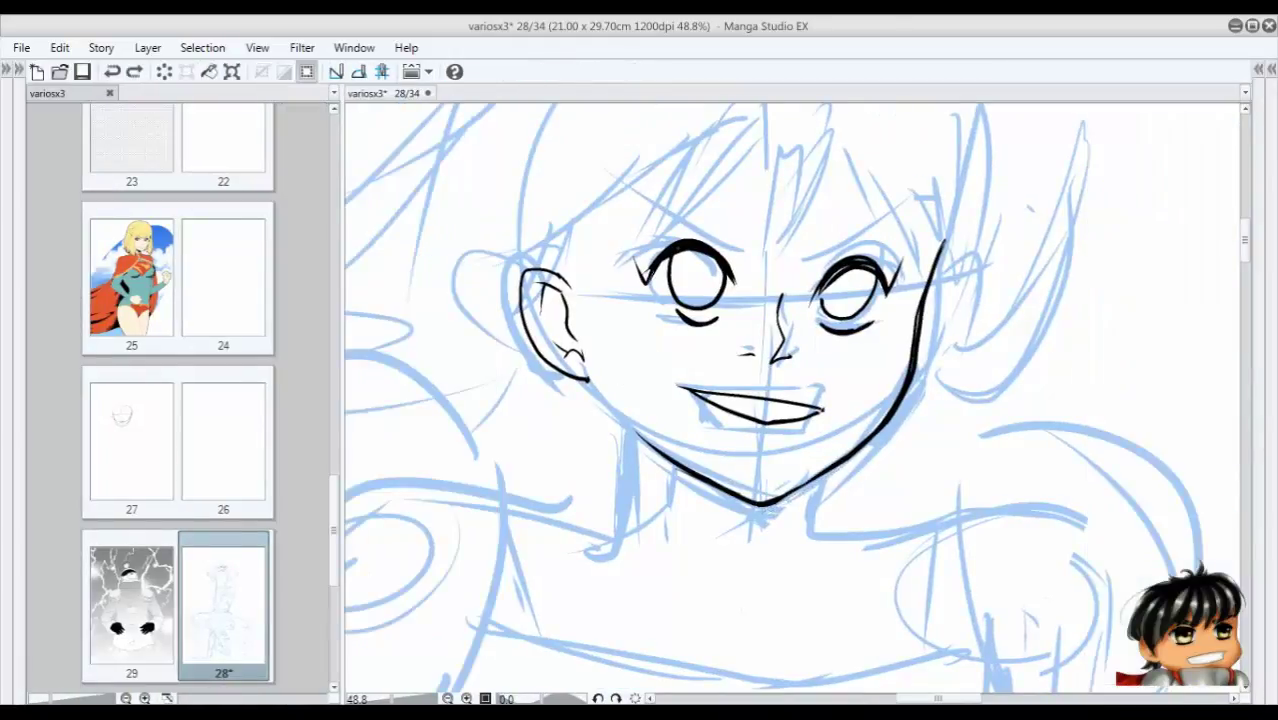
Ink the sliver of the right ear beside the cheek and both neck lines curving out to the shoulders.
{"action": "left_click_drag", "start_coordinate": [940, 280], "coordinate": [918, 354]}
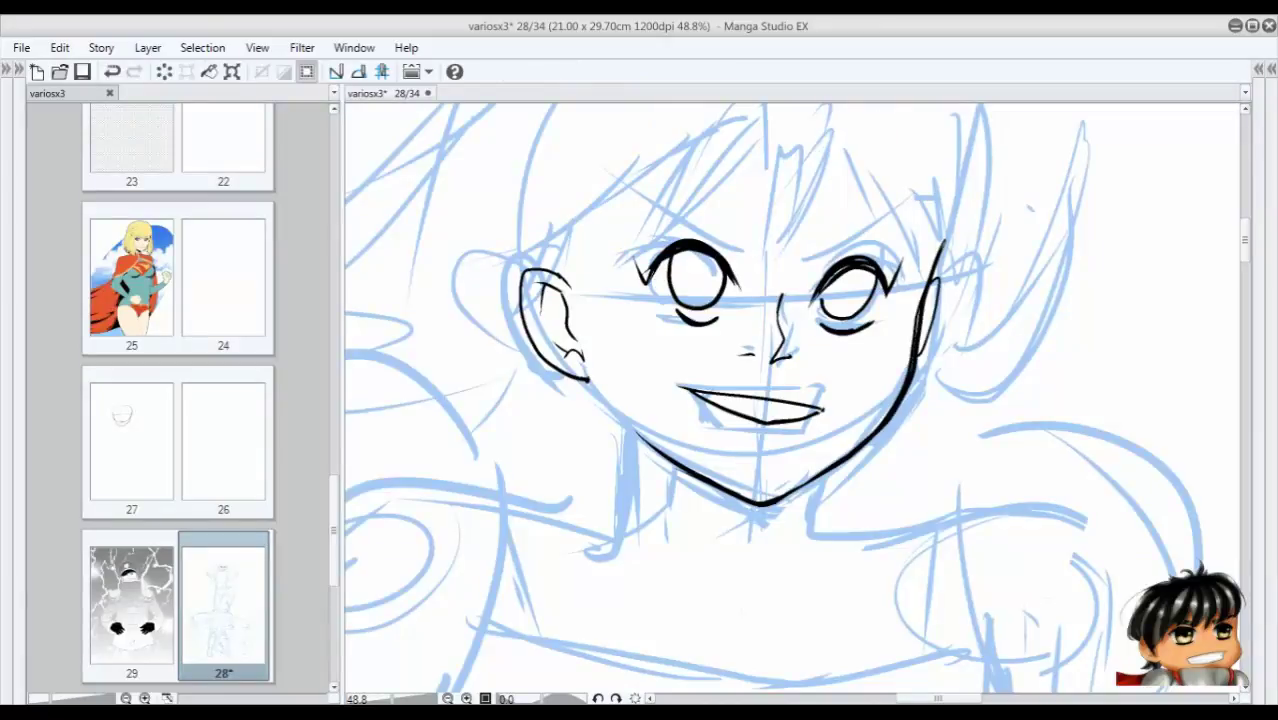
{"action": "left_click_drag", "start_coordinate": [794, 518], "coordinate": [843, 550]}
{"action": "left_click_drag", "start_coordinate": [645, 448], "coordinate": [562, 540]}
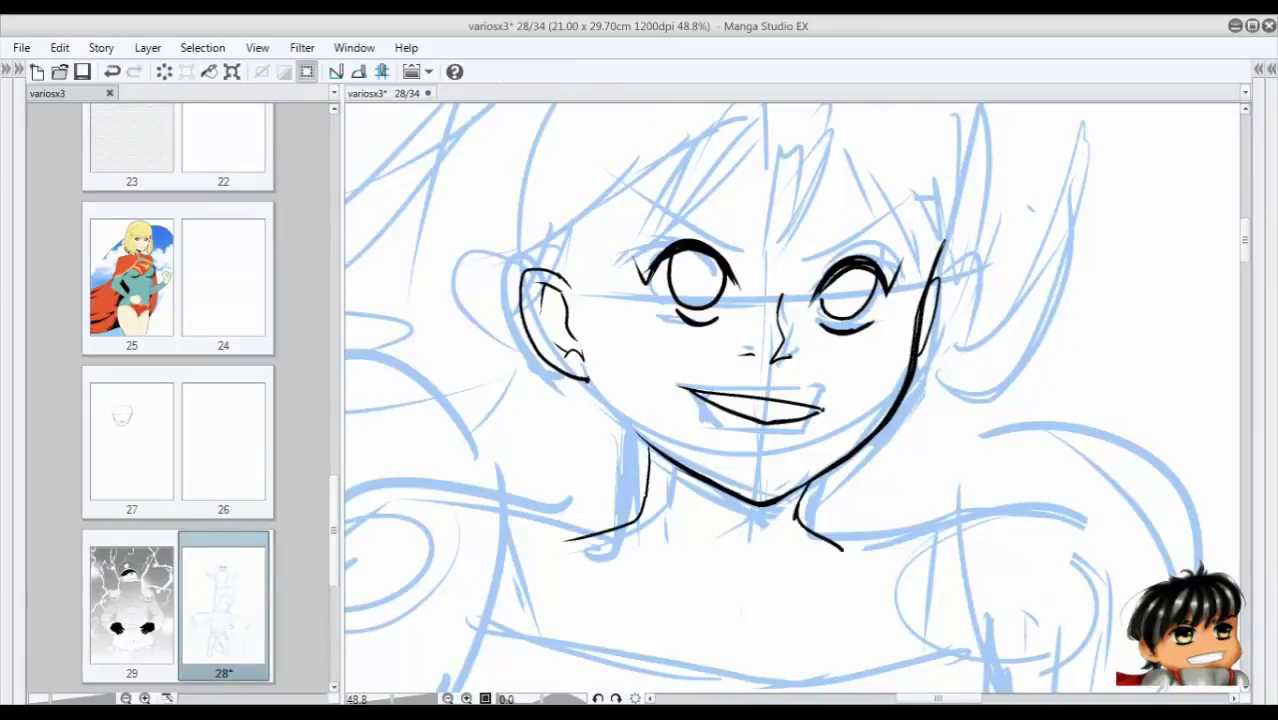
Thicken both upper eyelids and remove the left eye's round iris outline.
{"action": "scroll", "coordinate": [833, 167], "scroll_direction": "up", "scroll_amount": 2}
{"action": "scroll", "coordinate": [793, 403], "scroll_direction": "up", "scroll_amount": 1}
{"action": "left_click_drag", "start_coordinate": [830, 310], "coordinate": [888, 306]}
{"action": "mouse_move", "coordinate": [605, 310]}
{"action": "left_mouse_down"}
{"action": "mouse_move", "coordinate": [678, 320]}
{"action": "mouse_move", "coordinate": [605, 290]}
{"action": "left_mouse_up"}
{"action": "mouse_move", "coordinate": [878, 306]}
{"action": "left_mouse_down"}
{"action": "mouse_move", "coordinate": [852, 368]}
{"action": "mouse_move", "coordinate": [806, 350]}
{"action": "left_mouse_up"}
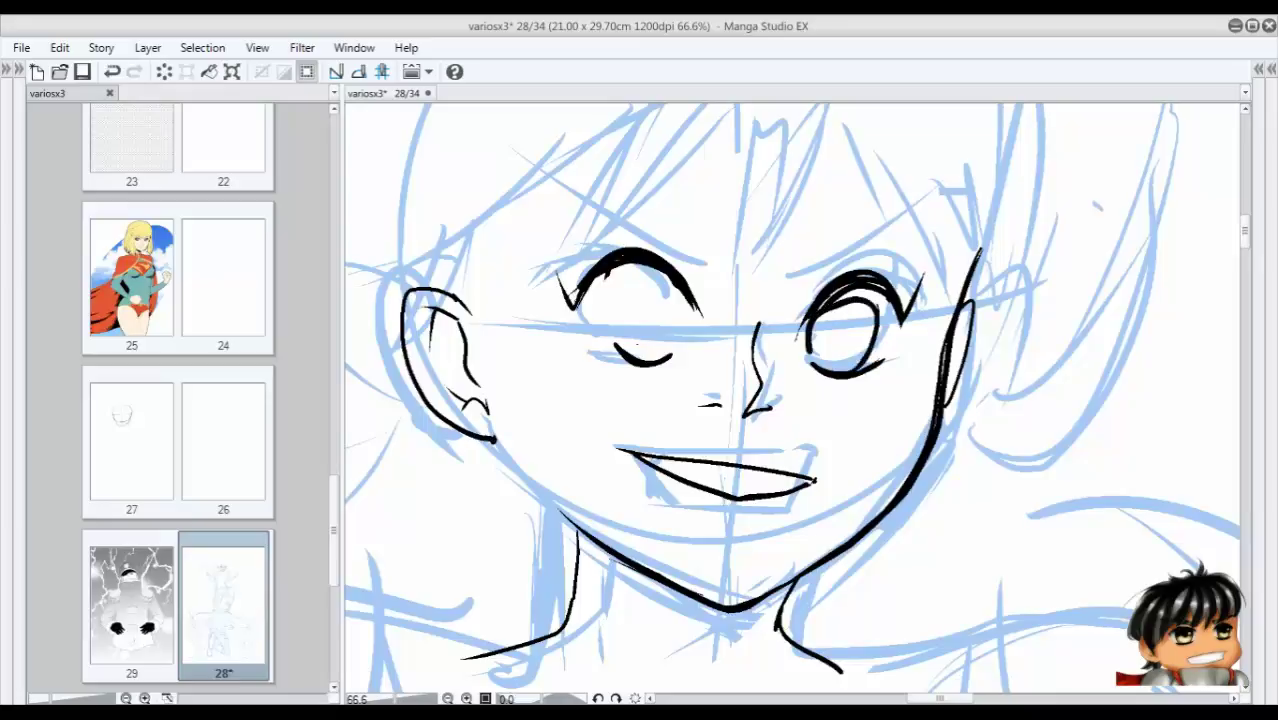
{"action": "key", "text": "ctrl+z"}
{"action": "key", "text": "ctrl+z"}
{"action": "key", "text": "ctrl+y"}
{"action": "key", "text": "ctrl+y"}
Ink a new left iris, thicken both iris outlines, and fill in the upper lids towards the outer lashes.
{"action": "left_click_drag", "start_coordinate": [840, 298], "coordinate": [798, 342]}
{"action": "mouse_move", "coordinate": [672, 288]}
{"action": "left_mouse_down"}
{"action": "mouse_move", "coordinate": [668, 356]}
{"action": "mouse_move", "coordinate": [612, 352]}
{"action": "left_mouse_up"}
{"action": "left_click_drag", "start_coordinate": [640, 266], "coordinate": [596, 358]}
{"action": "left_click_drag", "start_coordinate": [646, 266], "coordinate": [578, 304]}
{"action": "left_click_drag", "start_coordinate": [868, 292], "coordinate": [900, 332]}
{"action": "left_click_drag", "start_coordinate": [896, 308], "coordinate": [914, 332]}
{"action": "scroll", "coordinate": [838, 313], "scroll_direction": "down", "scroll_amount": 3}
{"action": "scroll", "coordinate": [860, 300], "scroll_direction": "up", "scroll_amount": 2}
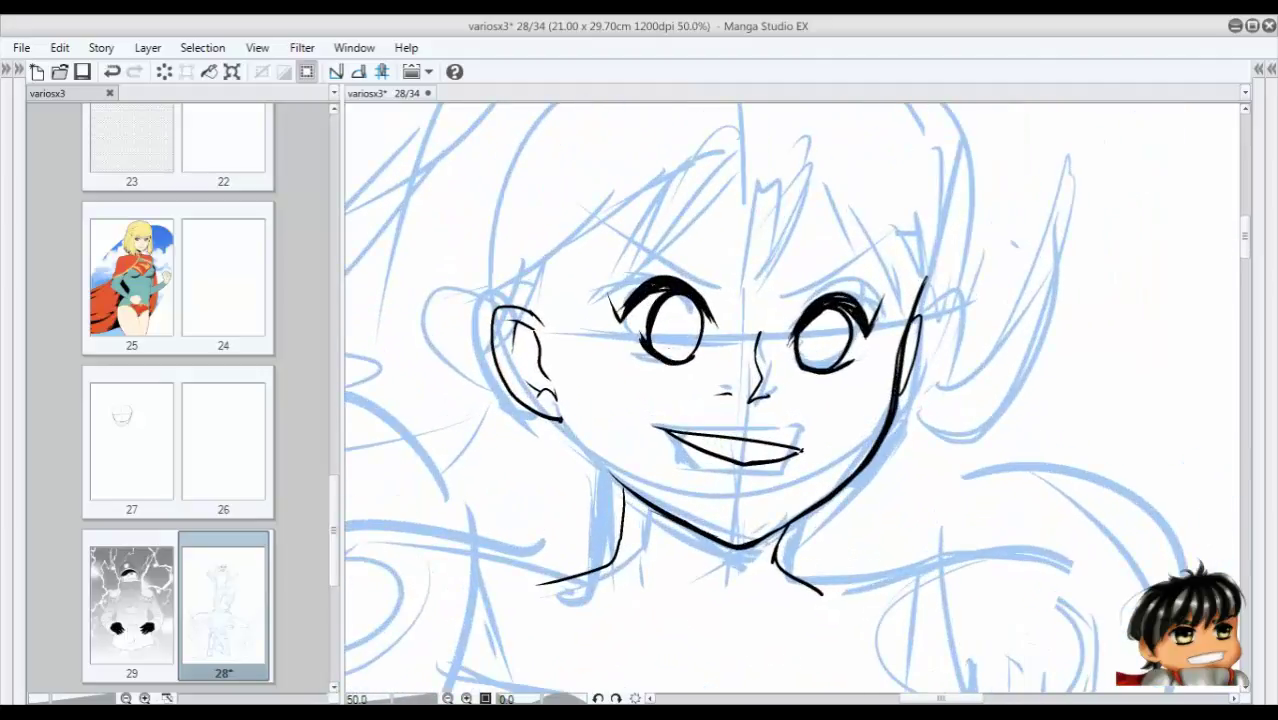
Clean up the upper lid edges around the irises with small pen strokes and the transparent color.
{"action": "left_click_drag", "start_coordinate": [664, 320], "coordinate": [700, 306]}
{"action": "key", "text": "ctrl+z"}
{"action": "left_click_drag", "start_coordinate": [806, 330], "coordinate": [832, 315]}
{"action": "key", "text": "Tab"}
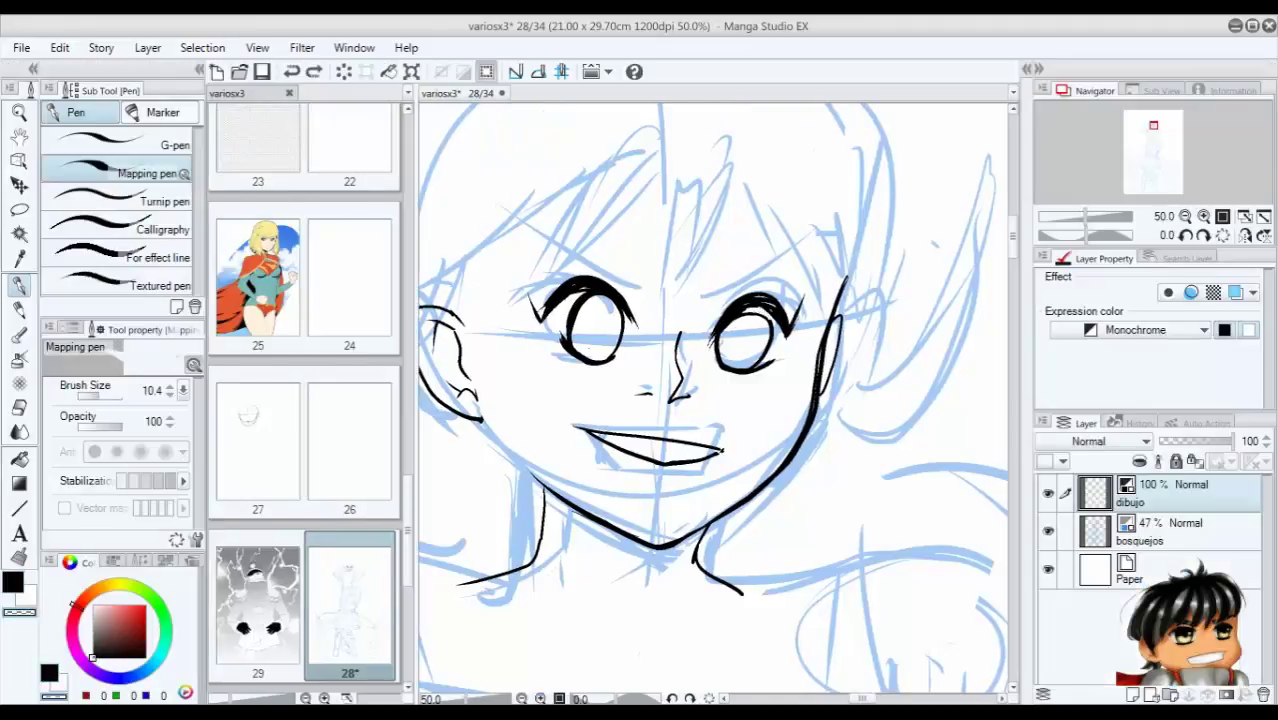
{"action": "left_click_drag", "start_coordinate": [712, 334], "coordinate": [768, 308]}
{"action": "key", "text": "ctrl+z"}
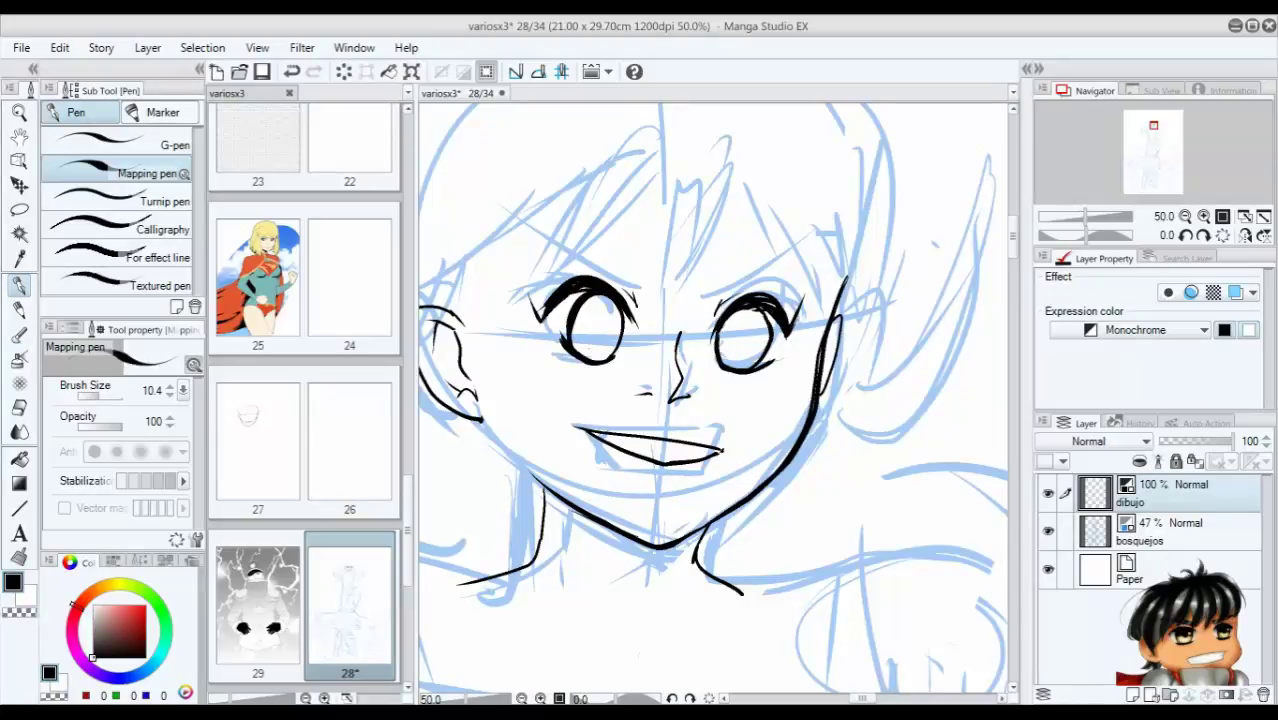
Add a new layer named cejas and ink two slanted, tapering eyebrows angled down towards the nose.
{"action": "key", "text": "ctrl+shift+n"}
{"action": "left_click_drag", "start_coordinate": [703, 295], "coordinate": [812, 247]}
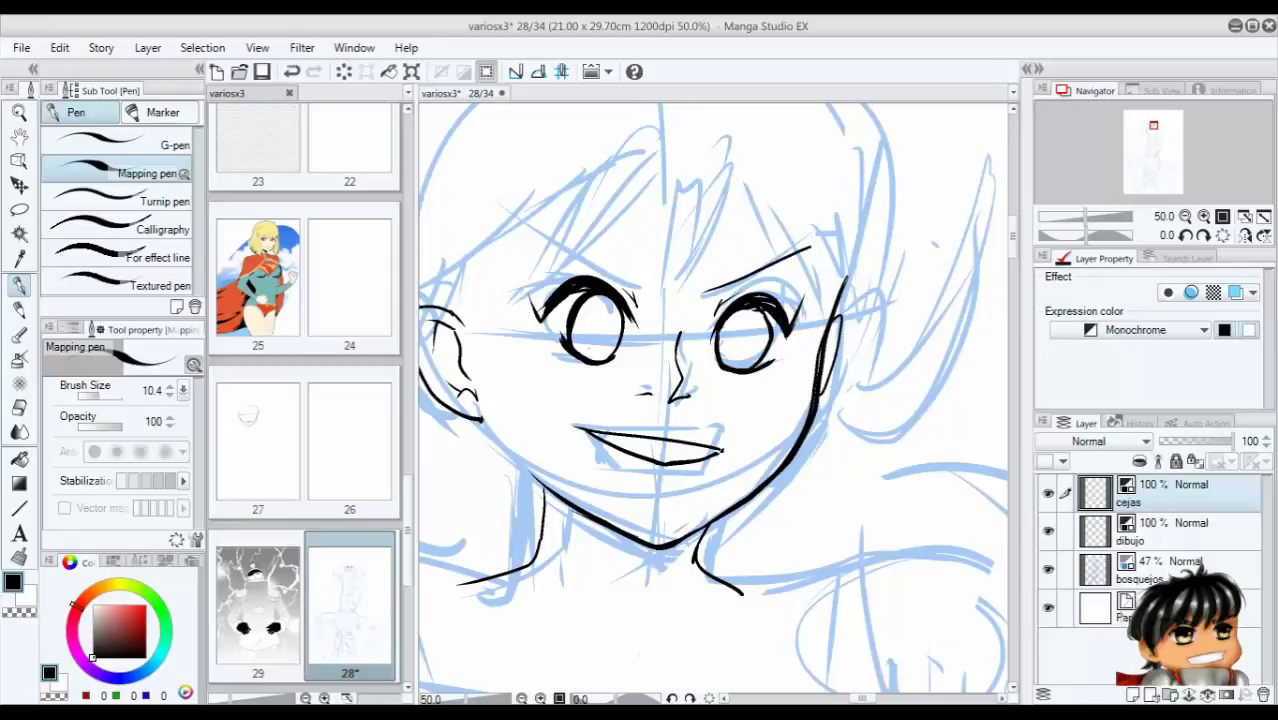
{"action": "left_click_drag", "start_coordinate": [703, 299], "coordinate": [800, 256]}
{"action": "left_click_drag", "start_coordinate": [537, 242], "coordinate": [650, 290]}
{"action": "left_click_drag", "start_coordinate": [578, 260], "coordinate": [654, 296]}
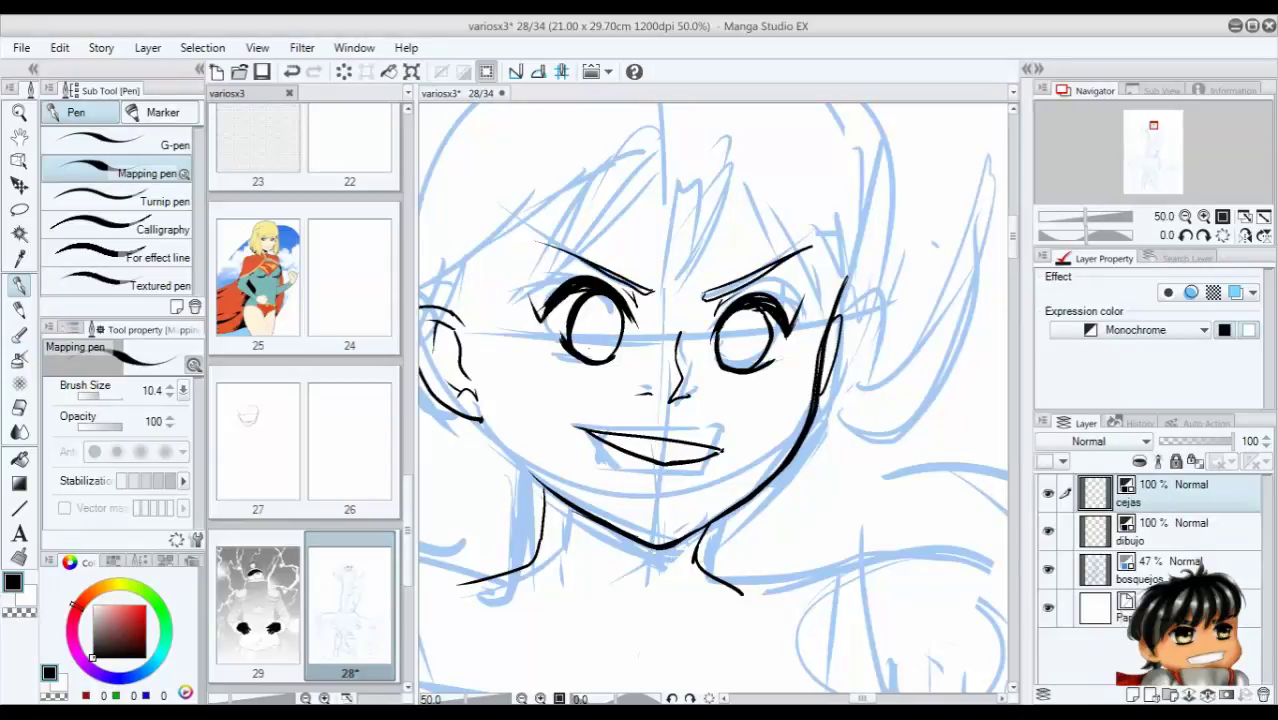
{"action": "key", "text": "ctrl+z"}
{"action": "left_click_drag", "start_coordinate": [572, 256], "coordinate": [650, 296]}
Return to the dibujo layer and thicken the left eye's iris outline.
{"action": "left_click_drag", "start_coordinate": [700, 400], "coordinate": [730, 435]}
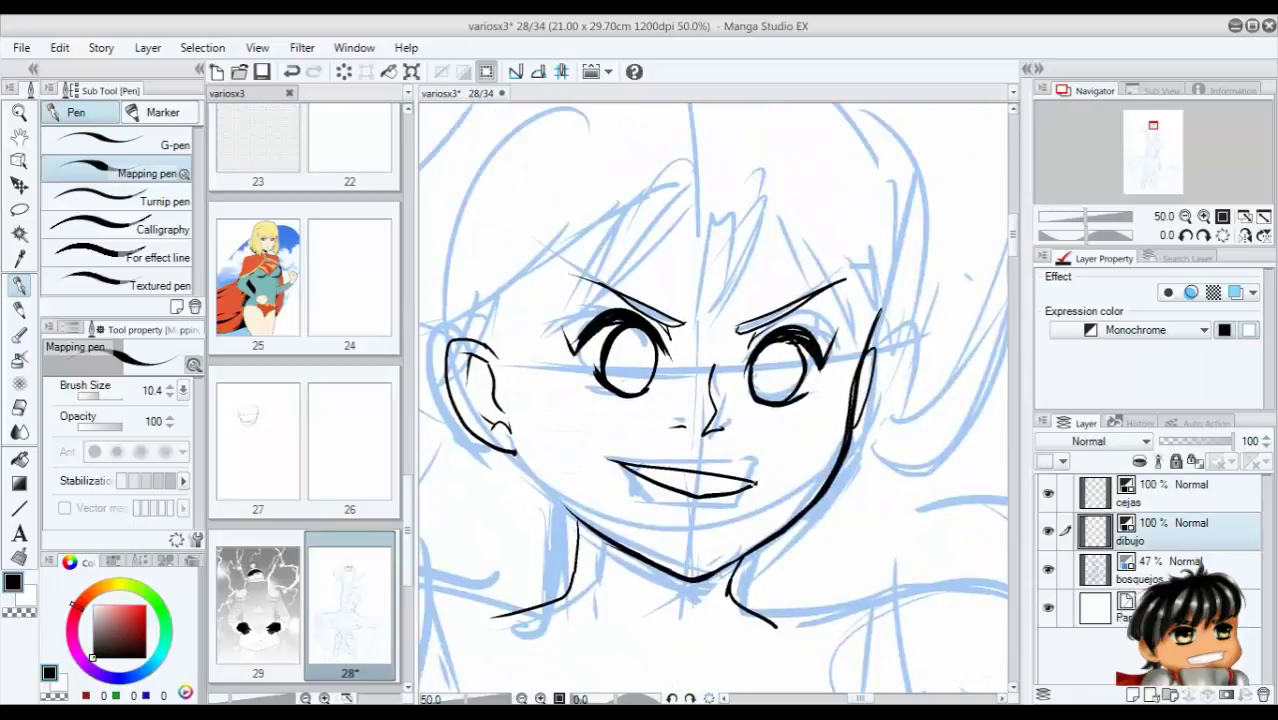
{"action": "left_click", "coordinate": [1190, 530]}
{"action": "mouse_move", "coordinate": [606, 390]}
{"action": "left_mouse_down"}
{"action": "mouse_move", "coordinate": [640, 374]}
{"action": "mouse_move", "coordinate": [596, 366]}
{"action": "left_mouse_up"}
{"action": "key", "text": "ctrl+z"}
{"action": "key", "text": "ctrl+z"}
{"action": "key", "text": "ctrl+z"}
{"action": "key", "text": "c"}
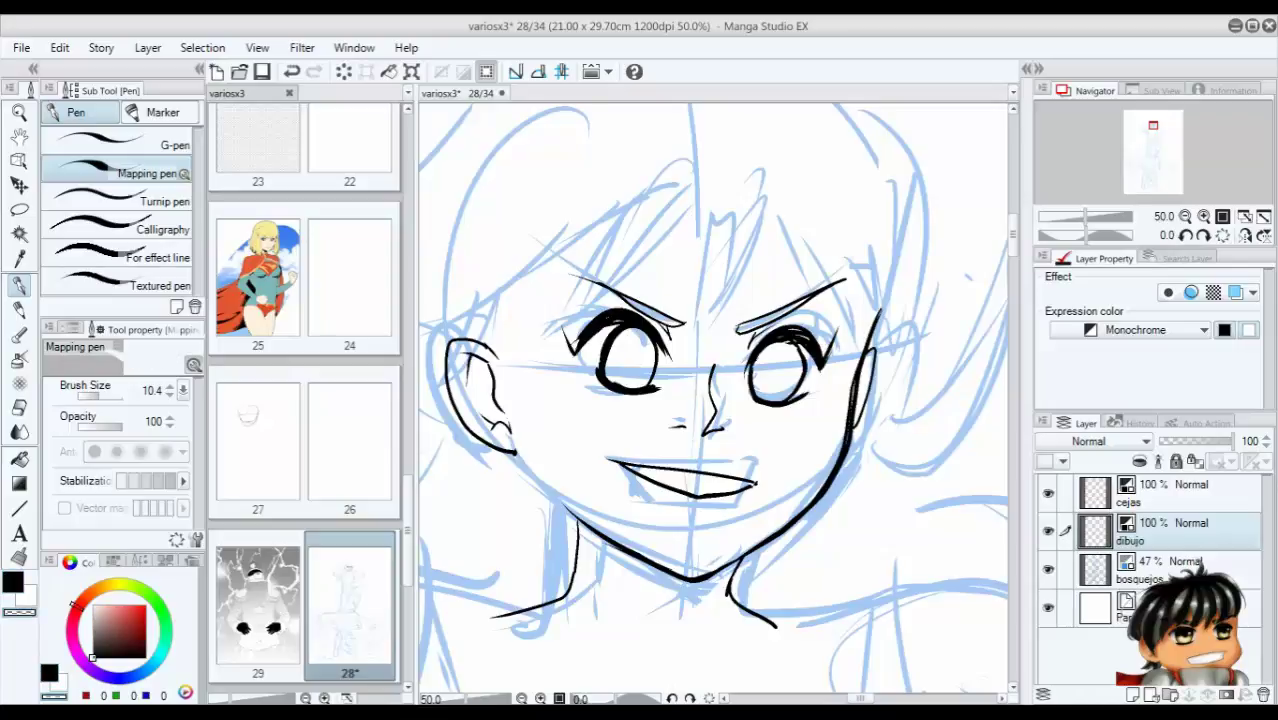
{"action": "key", "text": "c"}
Reshape the left eye's outer lash into a solid pointed corner.
{"action": "scroll", "coordinate": [585, 286], "scroll_direction": "up", "scroll_amount": 2}
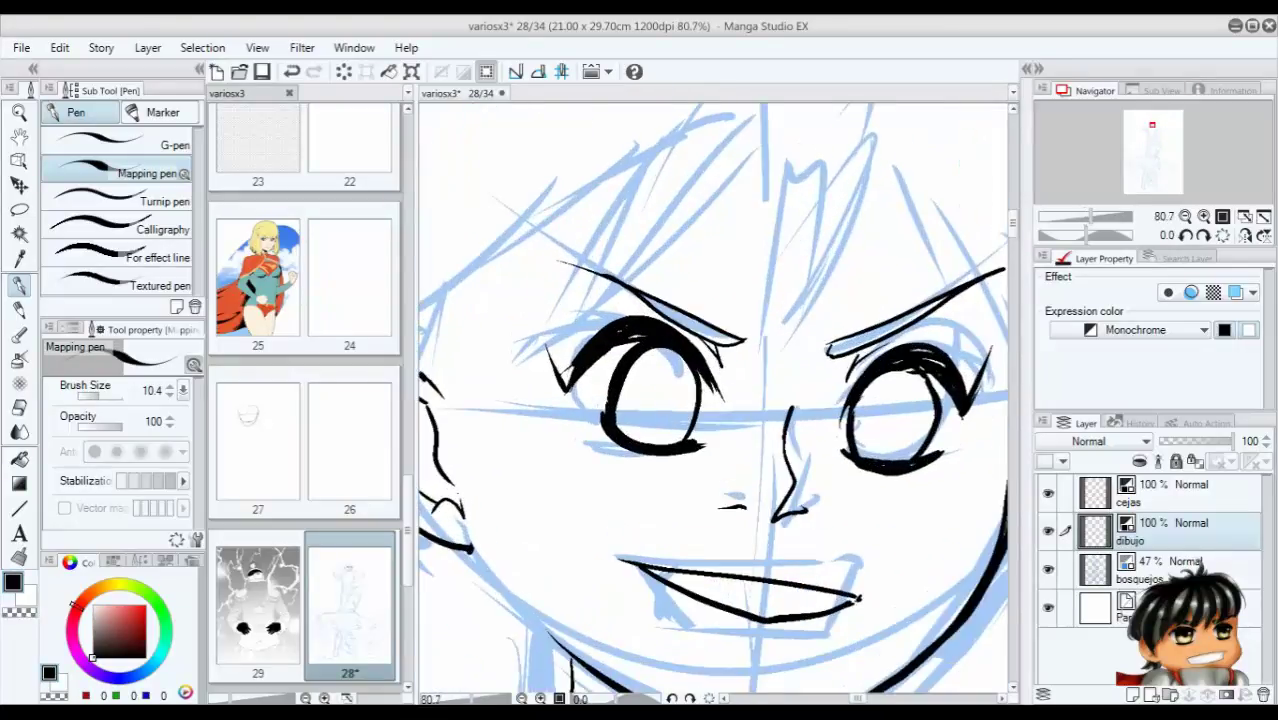
{"action": "left_click_drag", "start_coordinate": [569, 324], "coordinate": [578, 398]}
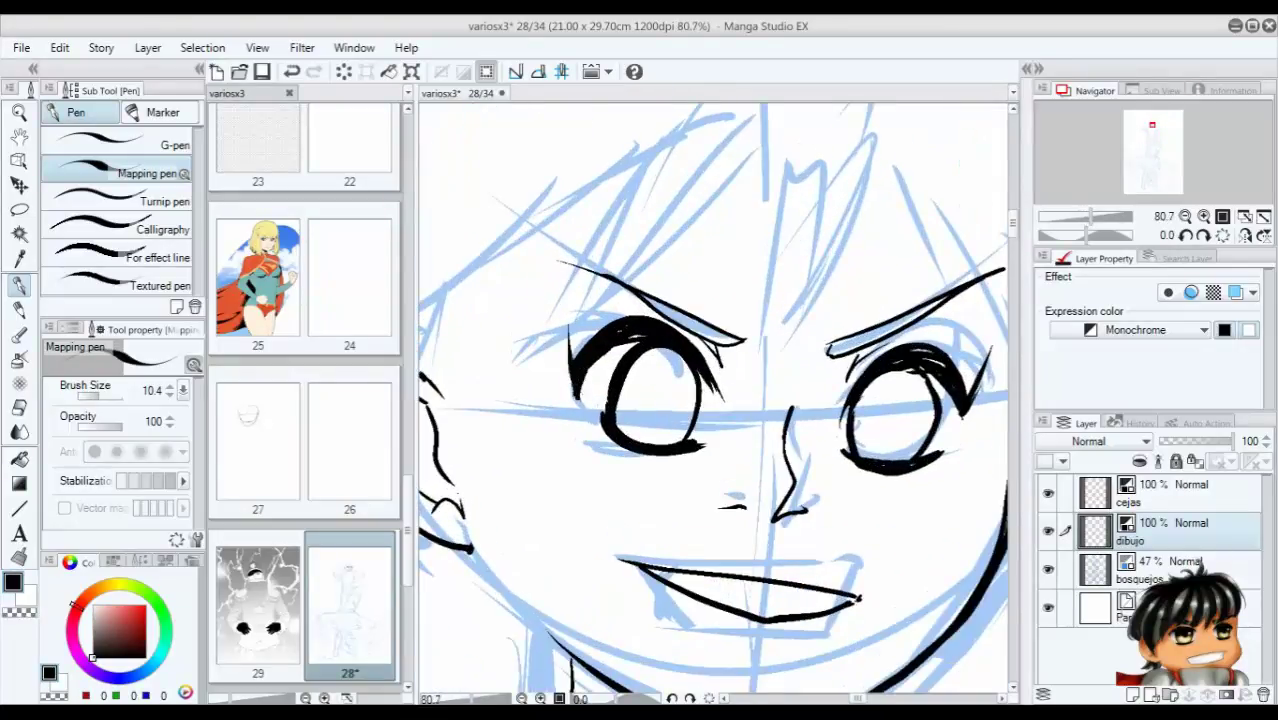
{"action": "scroll", "coordinate": [655, 366], "scroll_direction": "down", "scroll_amount": 3}
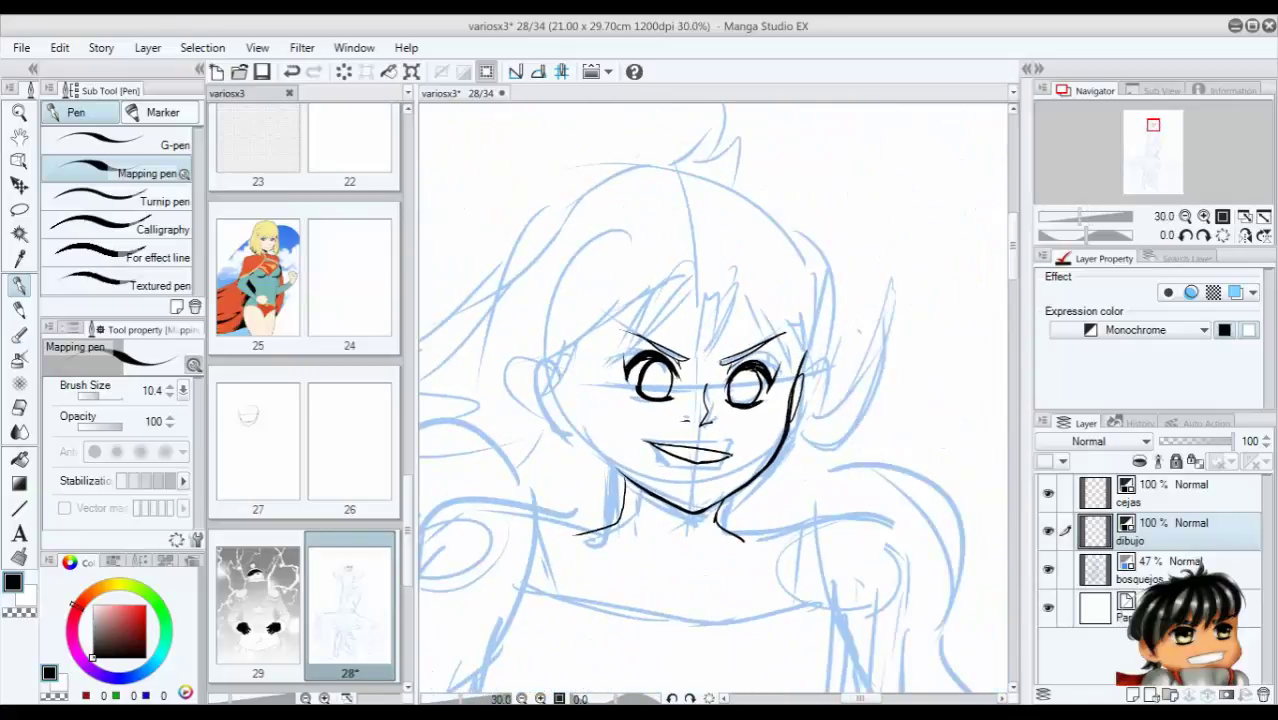
Add a new layer named pelo below cejas and ink the jagged central bangs across the forehead.
{"action": "left_click_drag", "start_coordinate": [584, 361], "coordinate": [578, 422]}
{"action": "key", "text": "ctrl+shift+n"}
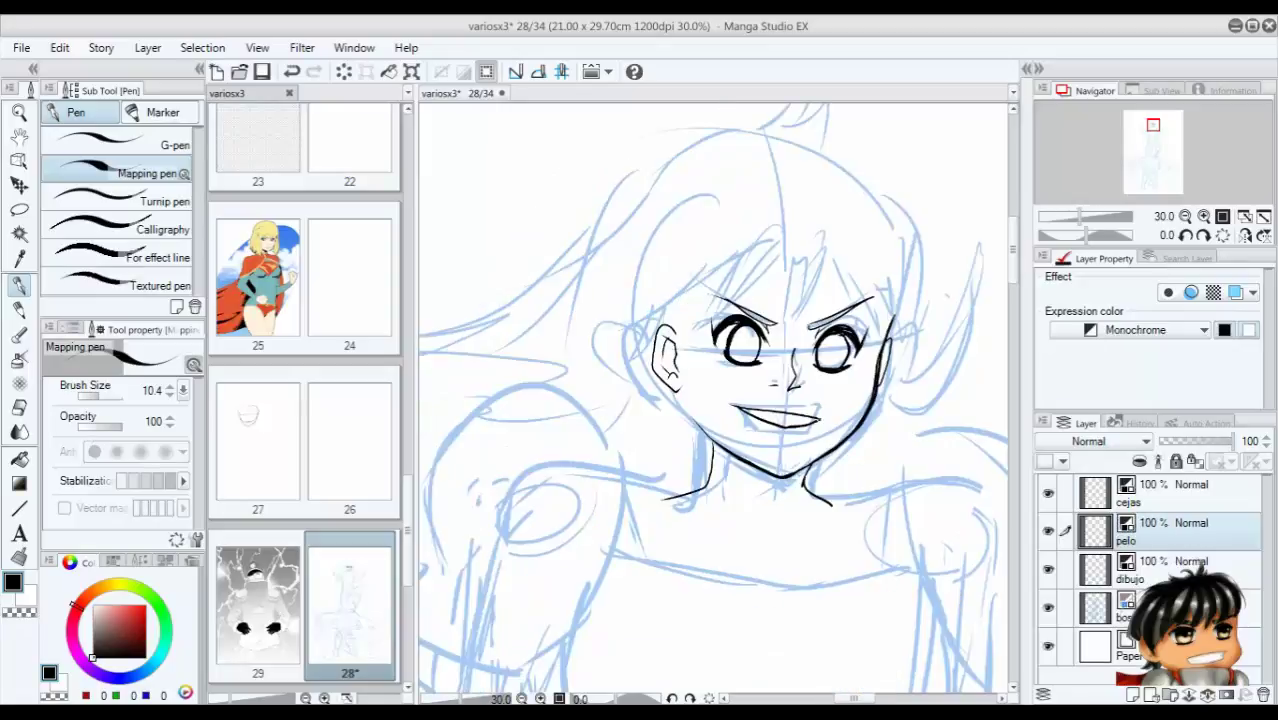
{"action": "scroll", "coordinate": [713, 400], "scroll_direction": "up", "scroll_amount": 1}
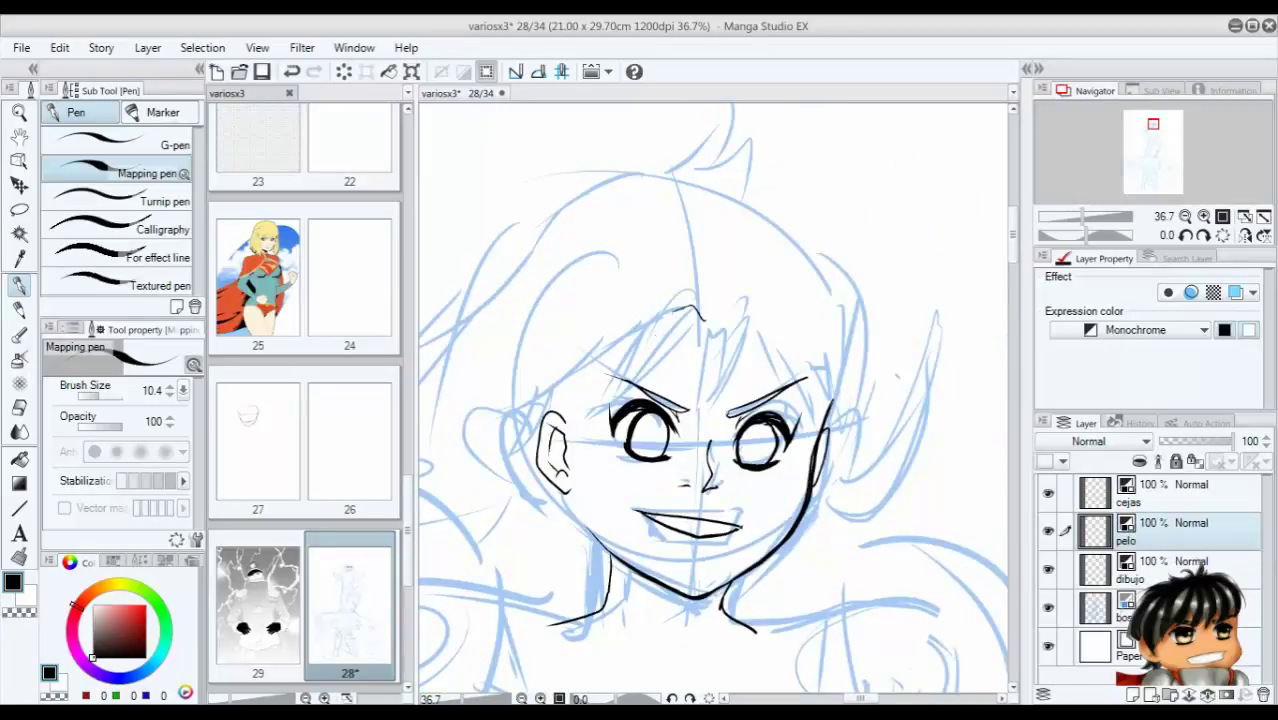
{"action": "left_click_drag", "start_coordinate": [672, 314], "coordinate": [588, 390]}
{"action": "left_click_drag", "start_coordinate": [690, 336], "coordinate": [614, 402]}
{"action": "mouse_move", "coordinate": [752, 295]}
{"action": "left_mouse_down"}
{"action": "mouse_move", "coordinate": [690, 402]}
{"action": "mouse_move", "coordinate": [738, 378]}
{"action": "left_mouse_up"}
{"action": "left_click_drag", "start_coordinate": [745, 356], "coordinate": [700, 412]}
{"action": "key", "text": "ctrl+z"}
{"action": "left_click_drag", "start_coordinate": [738, 330], "coordinate": [695, 412]}
{"action": "left_click_drag", "start_coordinate": [748, 362], "coordinate": [698, 412]}
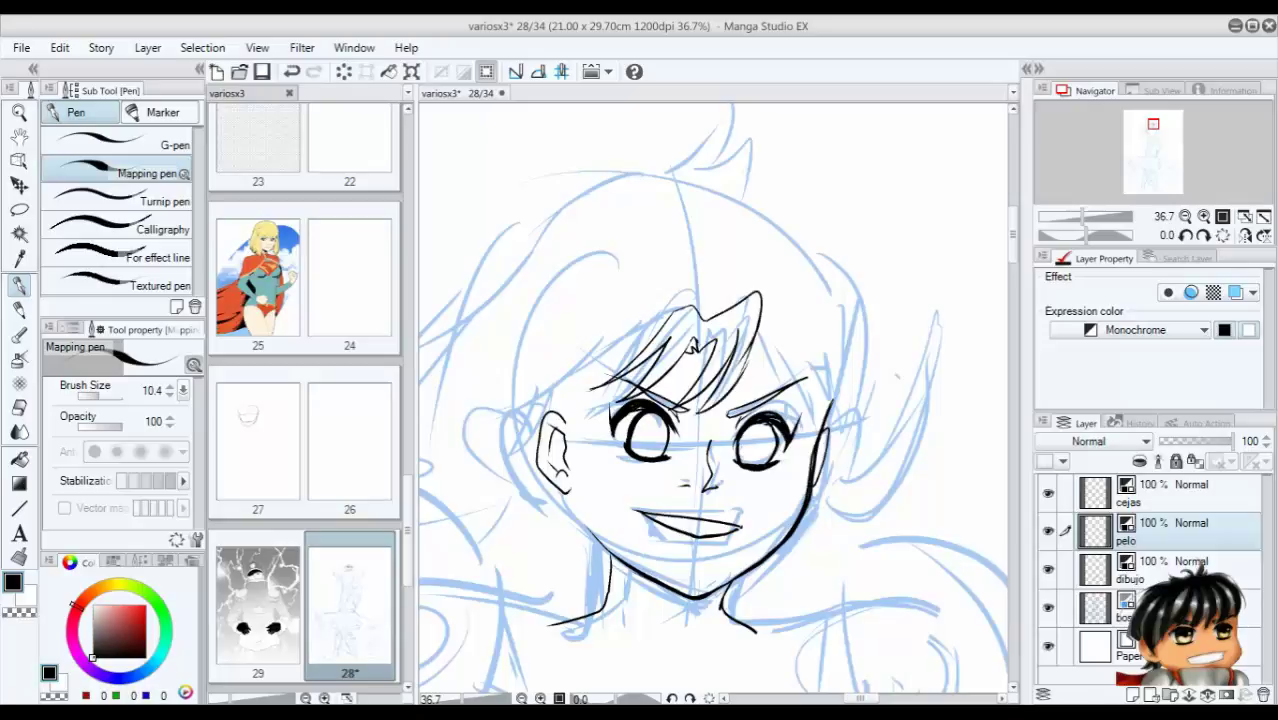
{"action": "left_click_drag", "start_coordinate": [756, 334], "coordinate": [720, 408]}
Ink the pointed bangs falling over the right brow and down past the right temple.
{"action": "key", "text": "Tab"}
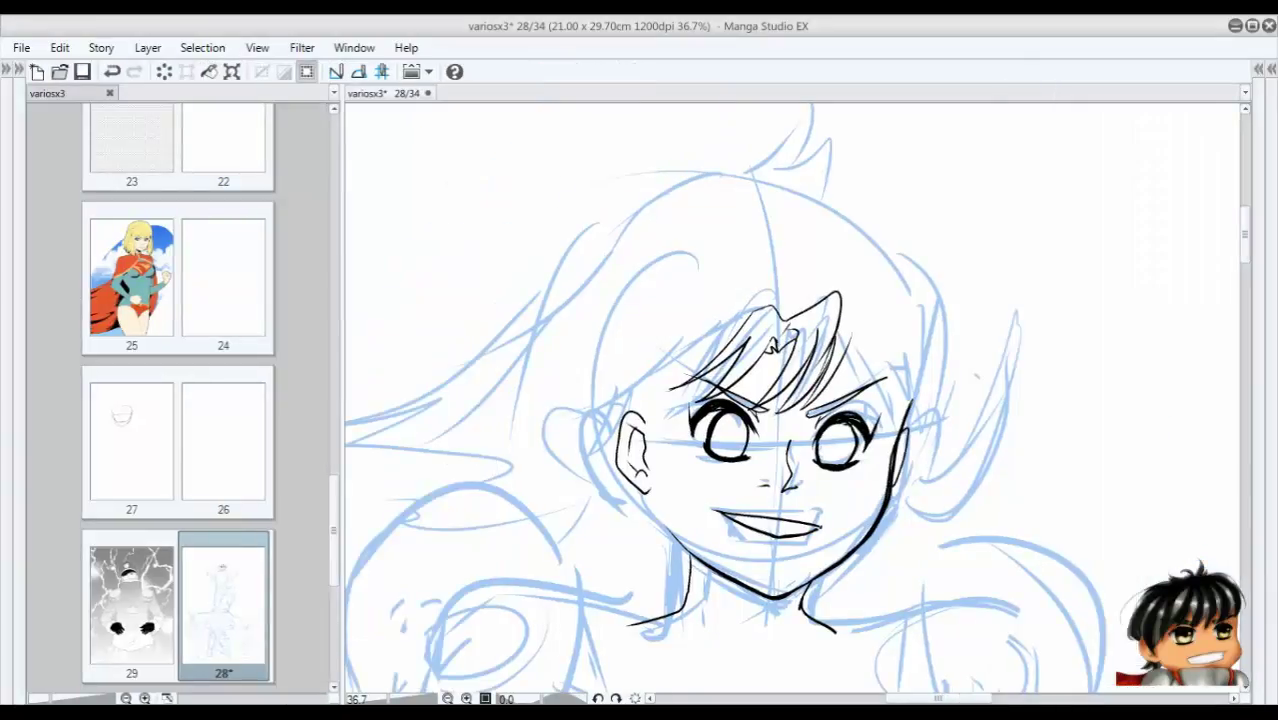
{"action": "mouse_move", "coordinate": [859, 334]}
{"action": "left_mouse_down"}
{"action": "mouse_move", "coordinate": [849, 410]}
{"action": "mouse_move", "coordinate": [863, 386]}
{"action": "left_mouse_up"}
{"action": "left_click_drag", "start_coordinate": [877, 291], "coordinate": [866, 405]}
{"action": "left_click_drag", "start_coordinate": [899, 356], "coordinate": [870, 432]}
{"action": "left_click_drag", "start_coordinate": [907, 388], "coordinate": [880, 474]}
{"action": "left_click_drag", "start_coordinate": [929, 368], "coordinate": [903, 444]}
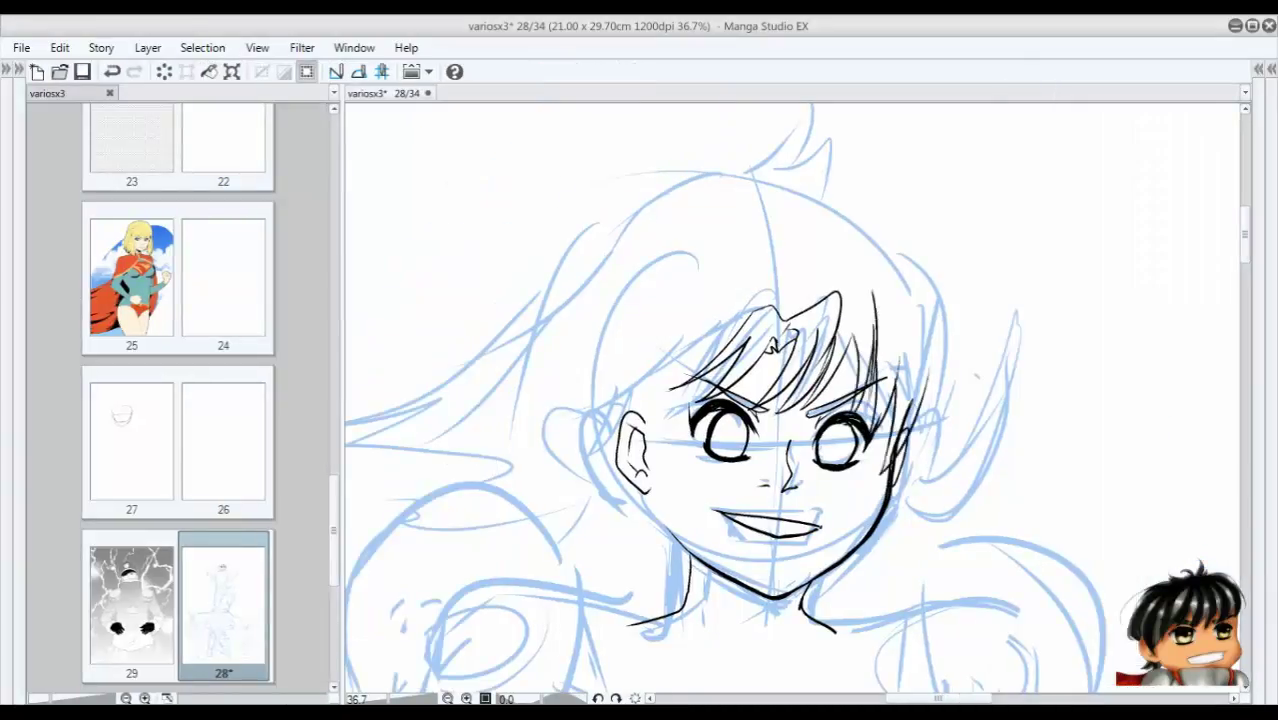
Ink the short hair strands over the left temple and in front of the left ear.
{"action": "left_click_drag", "start_coordinate": [659, 414], "coordinate": [648, 460]}
{"action": "left_click_drag", "start_coordinate": [669, 378], "coordinate": [657, 446]}
{"action": "left_click_drag", "start_coordinate": [702, 376], "coordinate": [671, 403]}
{"action": "left_click_drag", "start_coordinate": [678, 368], "coordinate": [614, 424]}
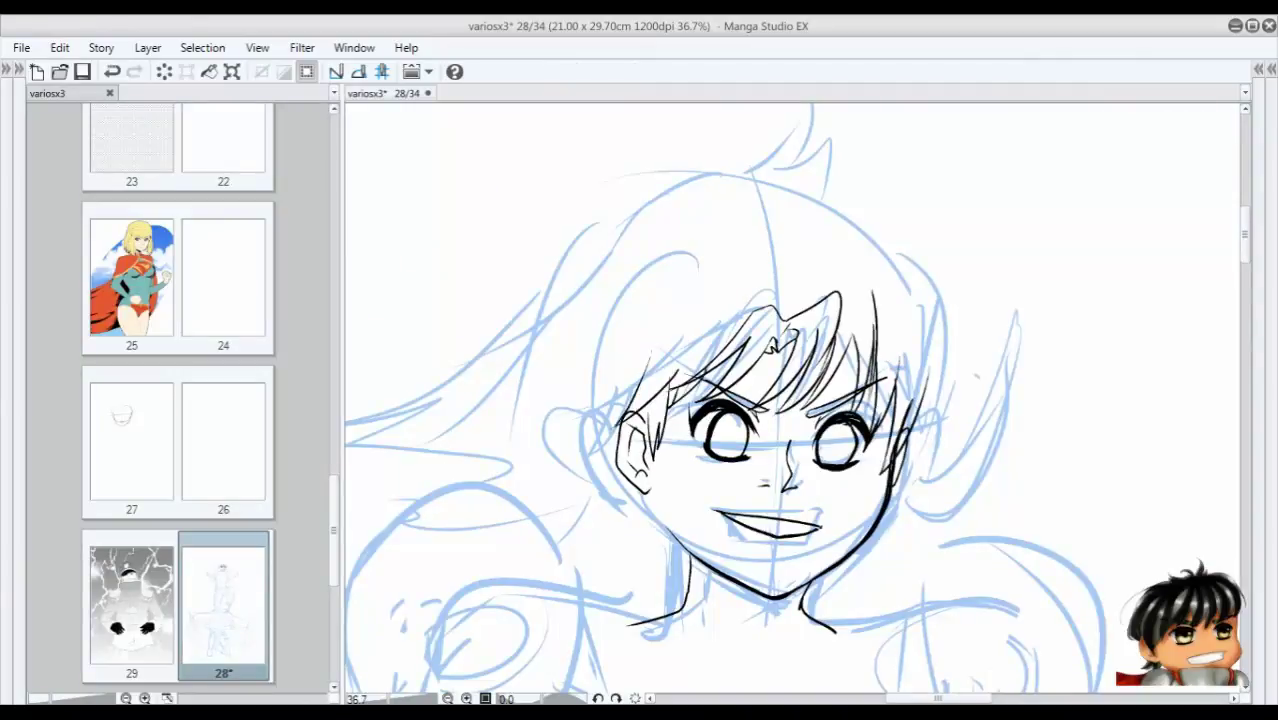
Ink the left outline of the hair and the upper edge of a long lock sweeping outward.
{"action": "left_click_drag", "start_coordinate": [652, 213], "coordinate": [563, 470]}
{"action": "left_click_drag", "start_coordinate": [574, 300], "coordinate": [382, 482]}
{"action": "left_click_drag", "start_coordinate": [532, 392], "coordinate": [414, 478]}
{"action": "key", "text": "ctrl+z"}
{"action": "key", "text": "ctrl+z"}
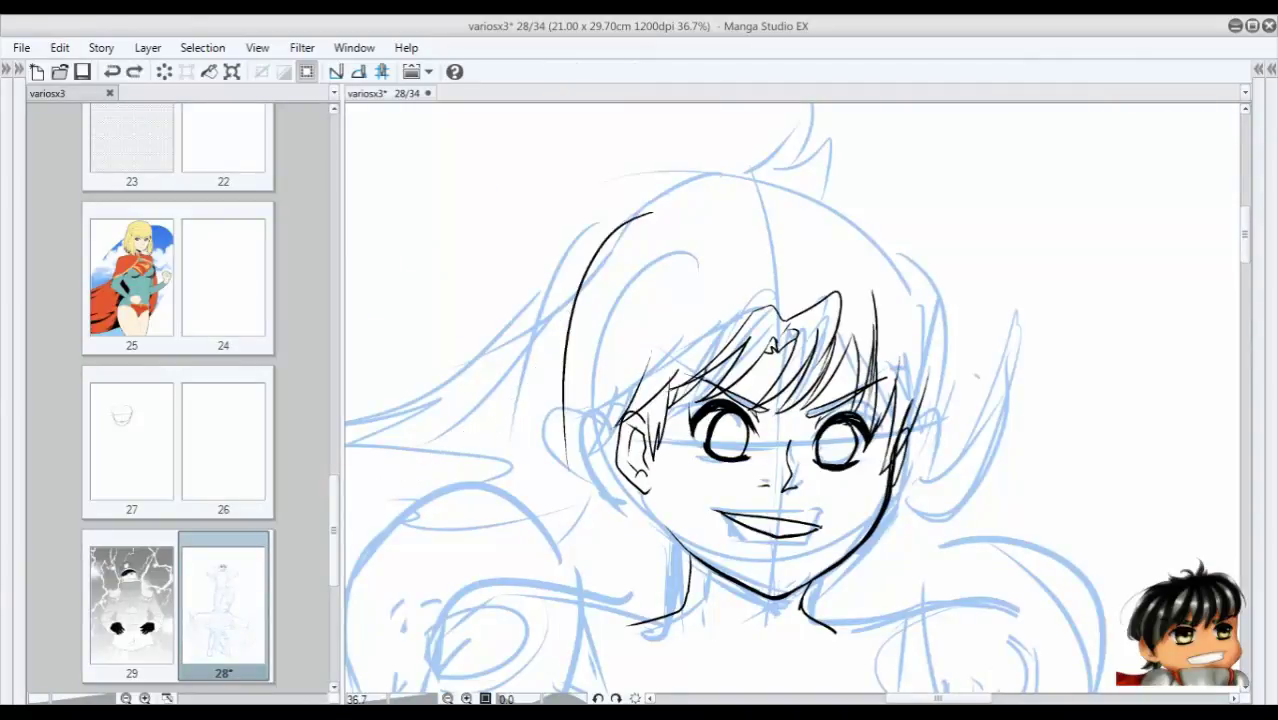
{"action": "mouse_move", "coordinate": [579, 280]}
{"action": "left_mouse_down"}
{"action": "mouse_move", "coordinate": [546, 360]}
{"action": "mouse_move", "coordinate": [381, 500]}
{"action": "left_mouse_up"}
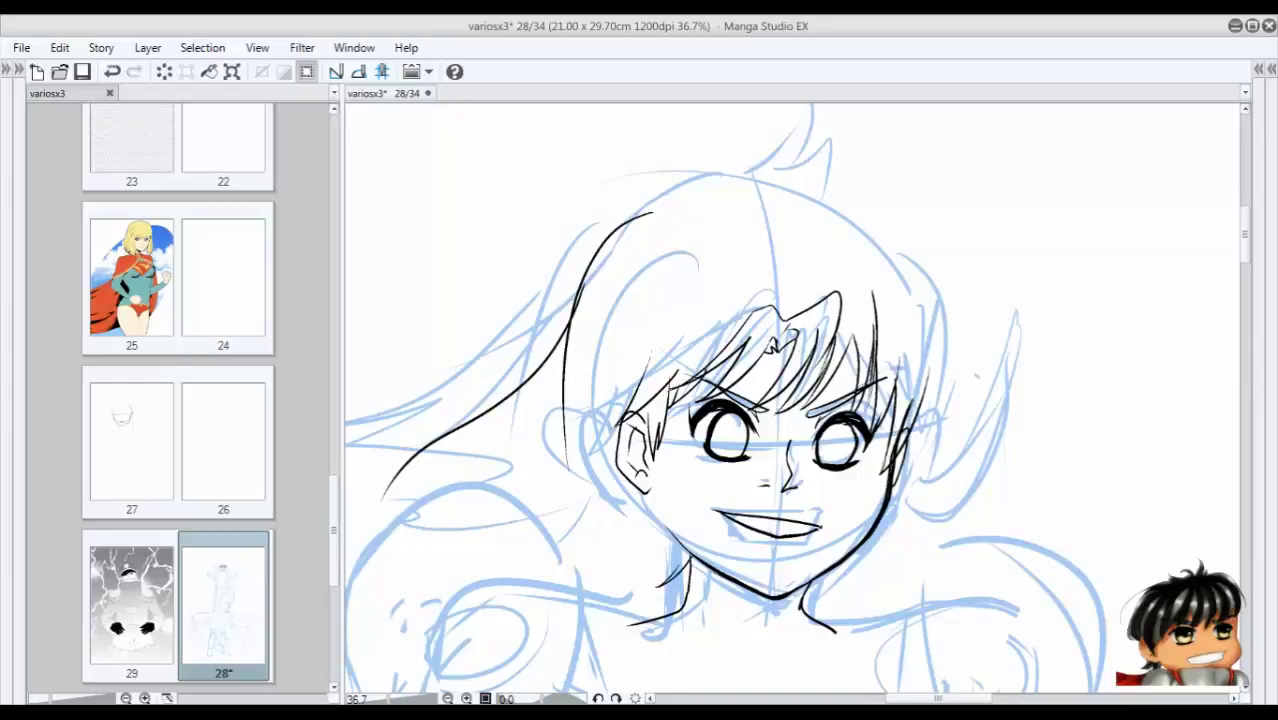
Ink hair strands below the left ear and the left cheek contour on the dibujo layer.
{"action": "left_click_drag", "start_coordinate": [642, 492], "coordinate": [590, 555]}
{"action": "left_click_drag", "start_coordinate": [646, 502], "coordinate": [610, 574]}
{"action": "key", "text": "Tab"}
{"action": "left_click_drag", "start_coordinate": [651, 488], "coordinate": [697, 564]}
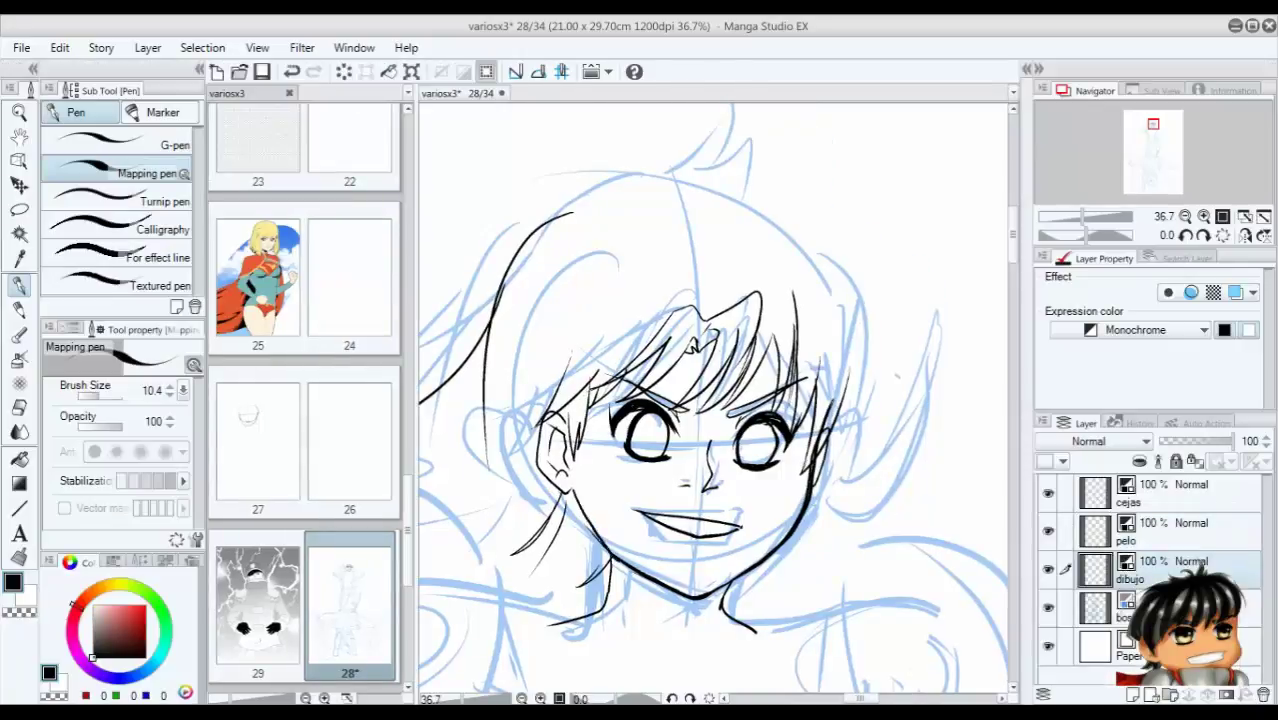
On the pelo layer, ink the pointed tip and lower edge of the long lock on the left.
{"action": "left_click_drag", "start_coordinate": [650, 450], "coordinate": [770, 403]}
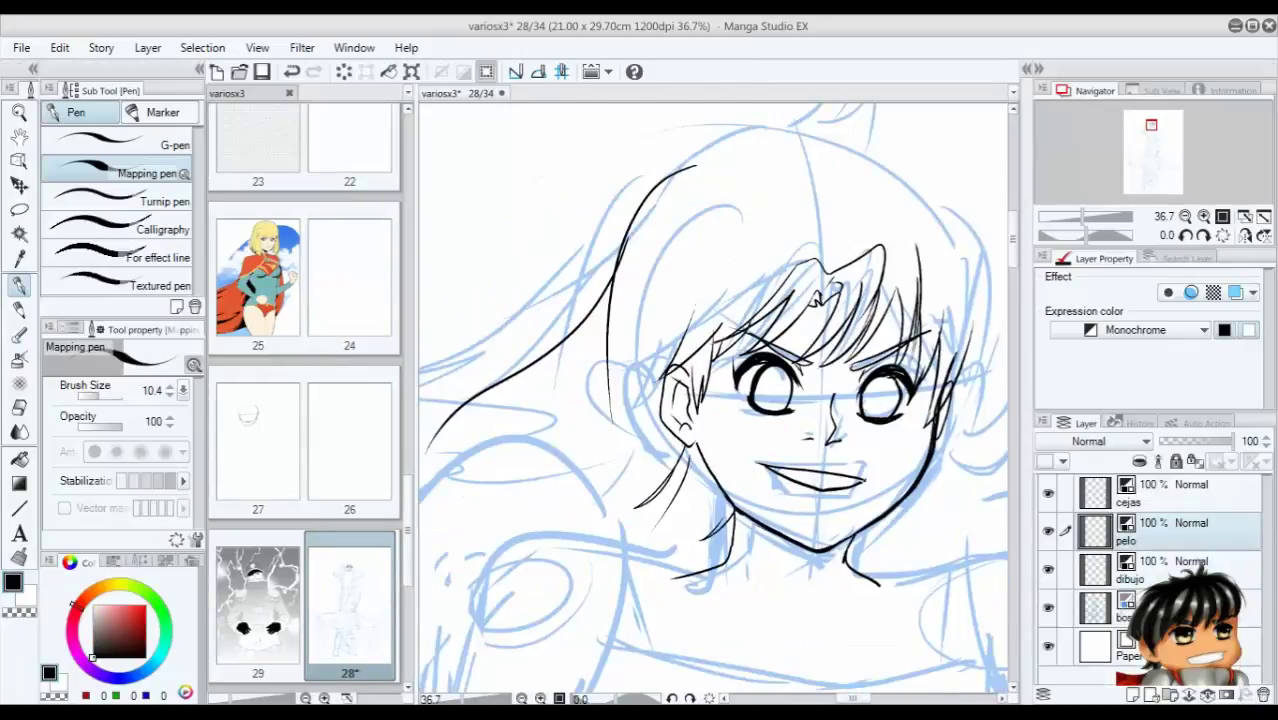
{"action": "left_click", "coordinate": [1180, 530]}
{"action": "mouse_move", "coordinate": [420, 488]}
{"action": "left_mouse_down"}
{"action": "mouse_move", "coordinate": [566, 394]}
{"action": "mouse_move", "coordinate": [548, 516]}
{"action": "left_mouse_up"}
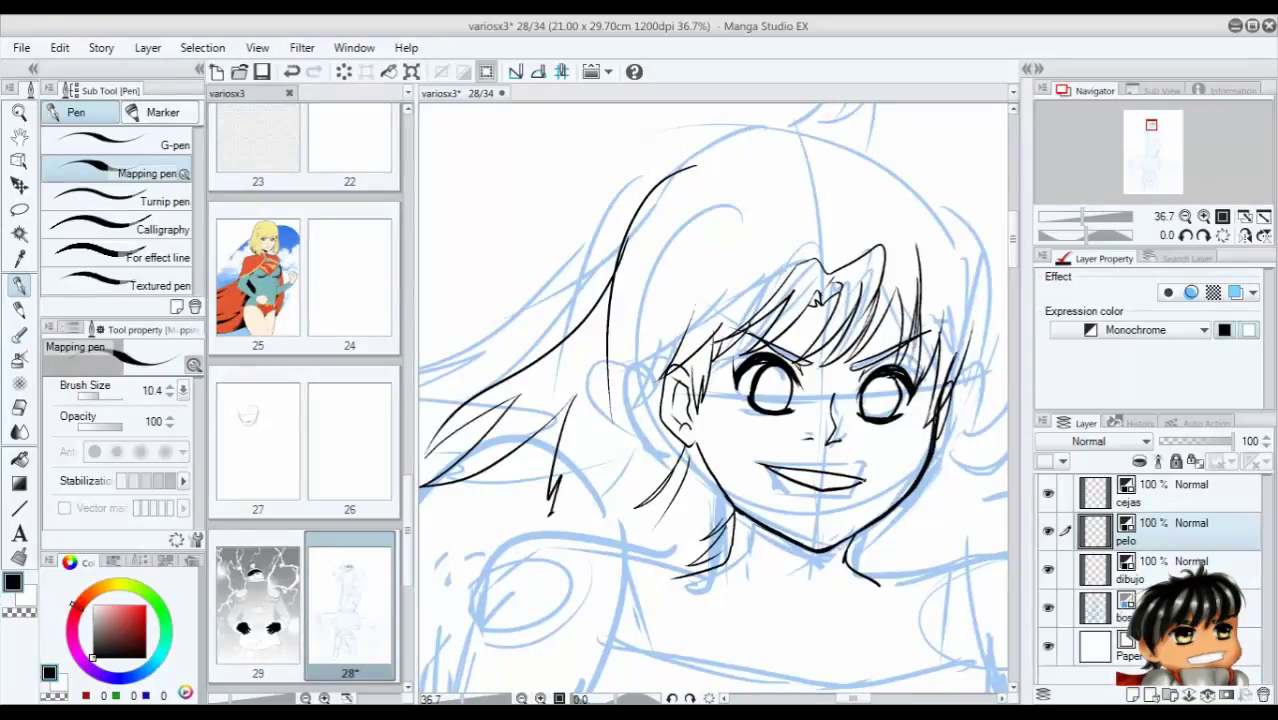
{"action": "left_click_drag", "start_coordinate": [610, 440], "coordinate": [552, 512]}
{"action": "key", "text": "ctrl+z"}
{"action": "key", "text": "ctrl+z"}
{"action": "left_click_drag", "start_coordinate": [574, 400], "coordinate": [520, 460]}
{"action": "mouse_move", "coordinate": [637, 211]}
{"action": "left_mouse_down"}
{"action": "mouse_move", "coordinate": [619, 257]}
{"action": "mouse_move", "coordinate": [608, 418]}
{"action": "mouse_move", "coordinate": [686, 387]}
{"action": "left_mouse_up"}
{"action": "key", "text": "ctrl+z"}
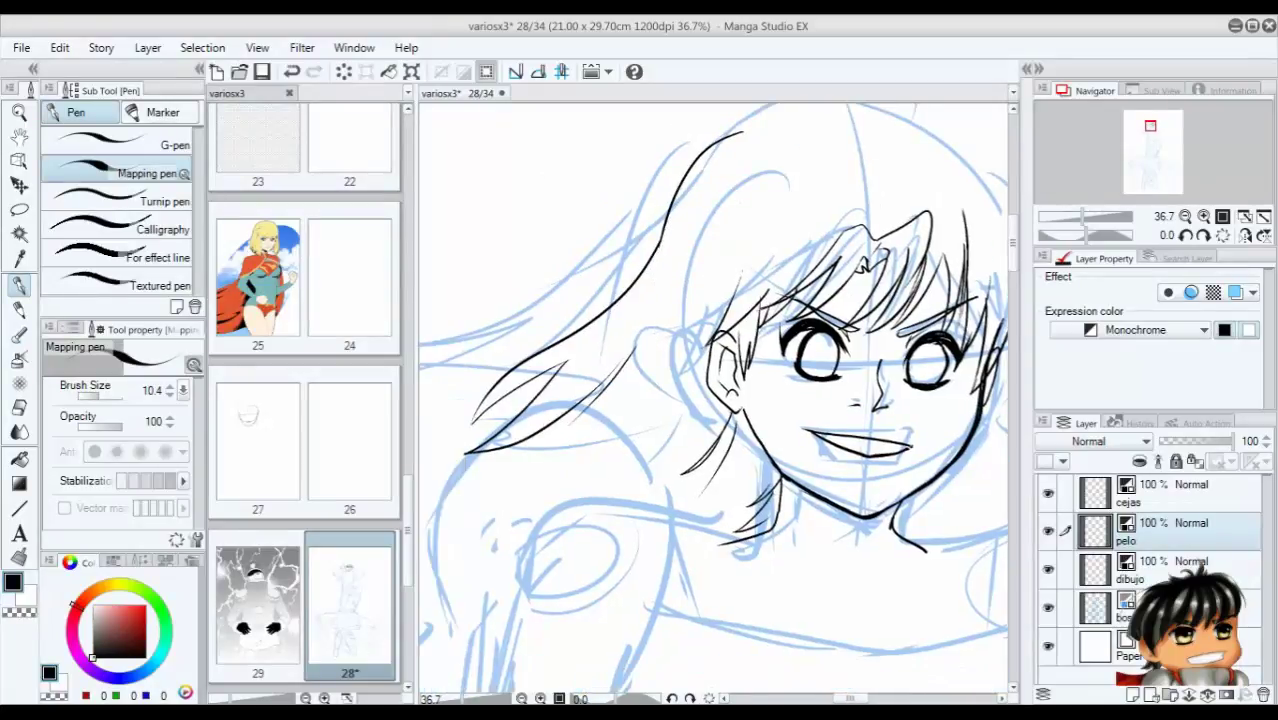
Ink the flowing strands between the long left lock and the neck.
{"action": "left_click_drag", "start_coordinate": [666, 322], "coordinate": [606, 396]}
{"action": "left_click_drag", "start_coordinate": [684, 332], "coordinate": [602, 434]}
{"action": "left_click_drag", "start_coordinate": [686, 374], "coordinate": [622, 478]}
{"action": "mouse_move", "coordinate": [676, 384]}
{"action": "left_mouse_down"}
{"action": "mouse_move", "coordinate": [596, 464]}
{"action": "mouse_move", "coordinate": [652, 442]}
{"action": "left_mouse_up"}
{"action": "left_click_drag", "start_coordinate": [764, 458], "coordinate": [668, 552]}
Ink the upturned lock beside the right cheek and the rounded outline over the top of the head.
{"action": "left_click_drag", "start_coordinate": [800, 380], "coordinate": [615, 400]}
{"action": "left_click_drag", "start_coordinate": [878, 250], "coordinate": [805, 432]}
{"action": "left_click_drag", "start_coordinate": [884, 260], "coordinate": [798, 452]}
{"action": "left_click_drag", "start_coordinate": [700, 400], "coordinate": [673, 495]}
{"action": "mouse_move", "coordinate": [502, 262]}
{"action": "left_mouse_down"}
{"action": "mouse_move", "coordinate": [758, 232]}
{"action": "mouse_move", "coordinate": [800, 464]}
{"action": "mouse_move", "coordinate": [726, 238]}
{"action": "mouse_move", "coordinate": [790, 470]}
{"action": "left_mouse_up"}
{"action": "key", "text": "ctrl+z"}
{"action": "key", "text": "ctrl+z"}
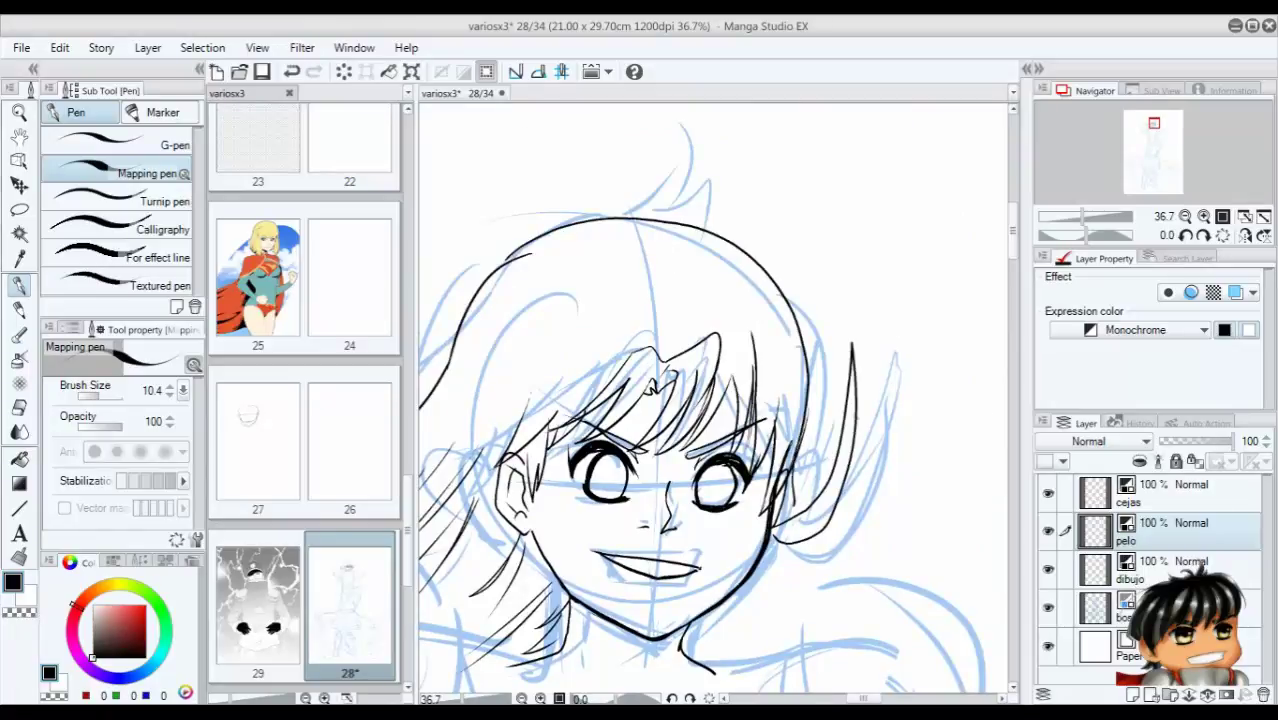
Ink tapering hair strands from below the right ear down towards the neck.
{"action": "left_click_drag", "start_coordinate": [784, 546], "coordinate": [700, 628]}
{"action": "left_click_drag", "start_coordinate": [772, 572], "coordinate": [706, 628]}
{"action": "key", "text": "ctrl+z"}
{"action": "key", "text": "ctrl+z"}
{"action": "left_click_drag", "start_coordinate": [784, 542], "coordinate": [714, 626]}
{"action": "left_click_drag", "start_coordinate": [768, 566], "coordinate": [684, 644]}
Ink a small pointed tuft of hair at the left of the crown on the pelo layer.
{"action": "left_click_drag", "start_coordinate": [640, 450], "coordinate": [712, 564]}
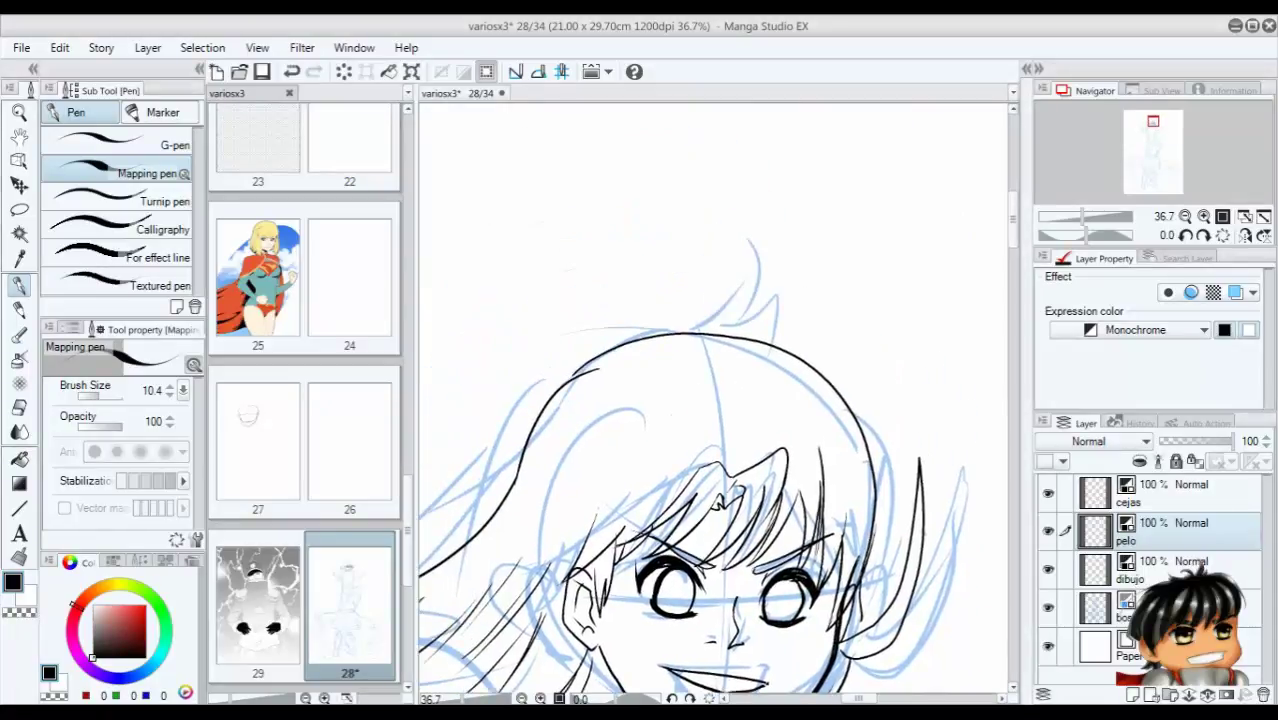
{"action": "mouse_move", "coordinate": [625, 300]}
{"action": "left_mouse_down"}
{"action": "mouse_move", "coordinate": [535, 346]}
{"action": "mouse_move", "coordinate": [625, 342]}
{"action": "mouse_move", "coordinate": [543, 358]}
{"action": "left_mouse_up"}
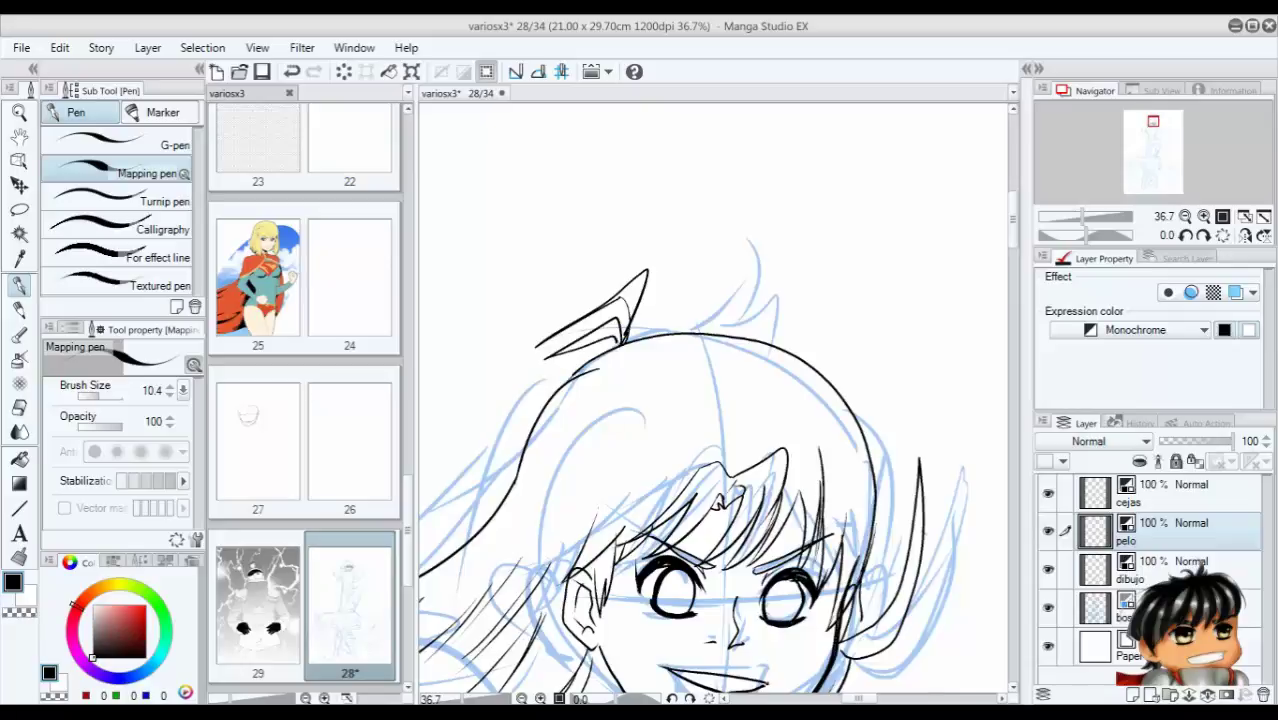
{"action": "mouse_move", "coordinate": [710, 450]}
{"action": "left_mouse_down"}
{"action": "mouse_move", "coordinate": [710, 302]}
{"action": "mouse_move", "coordinate": [716, 410]}
{"action": "mouse_move", "coordinate": [663, 307]}
{"action": "left_mouse_up"}
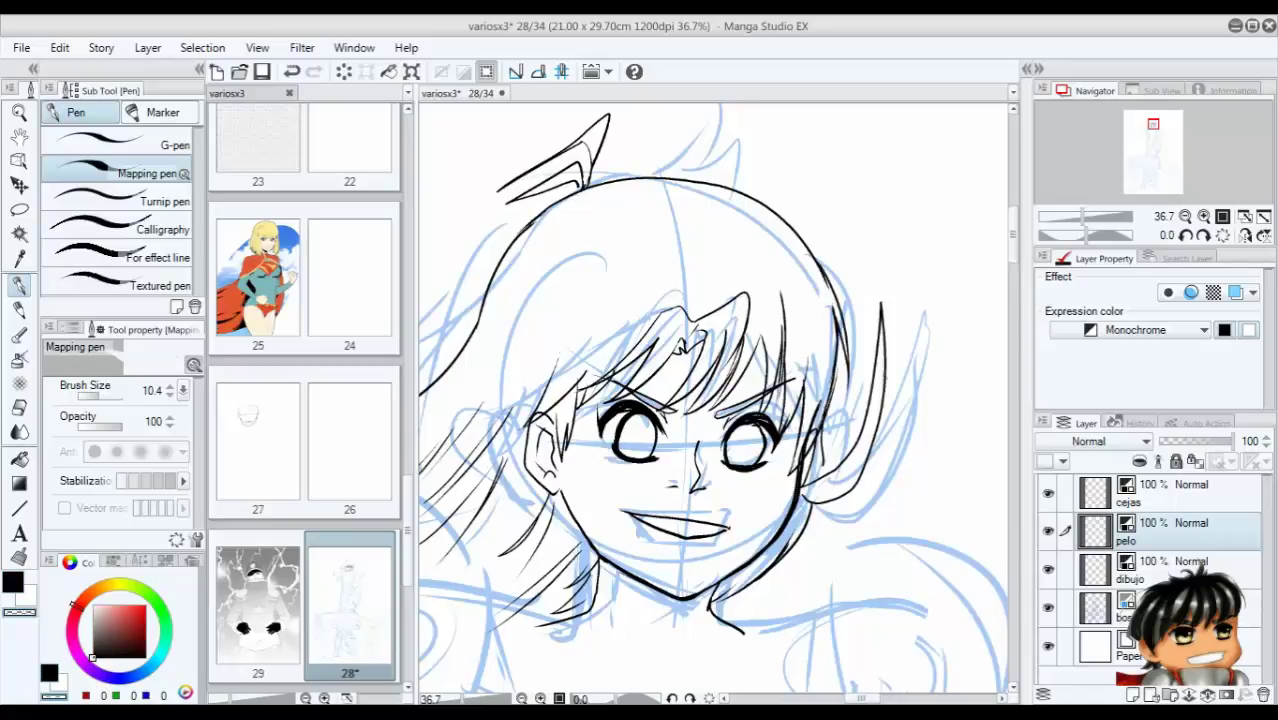
{"action": "left_click", "coordinate": [1100, 570]}
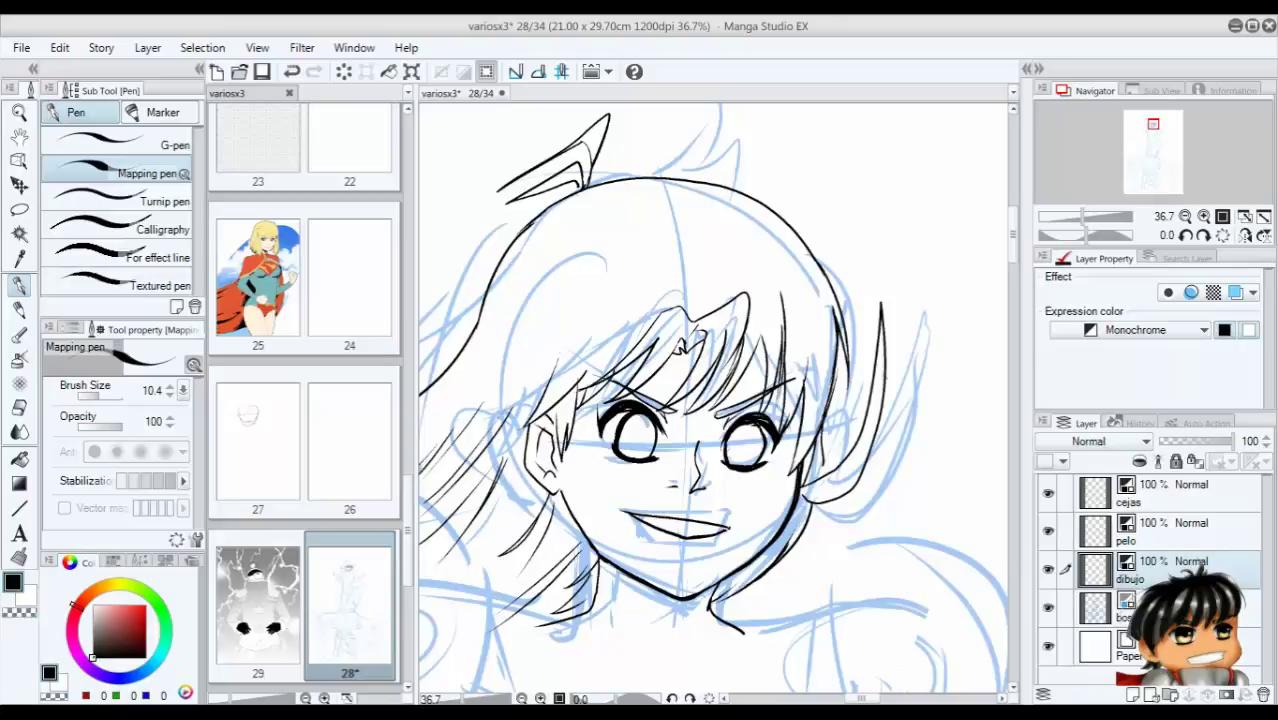
{"action": "left_click", "coordinate": [1180, 530]}
{"action": "scroll", "coordinate": [712, 400], "scroll_direction": "down", "scroll_amount": 3}
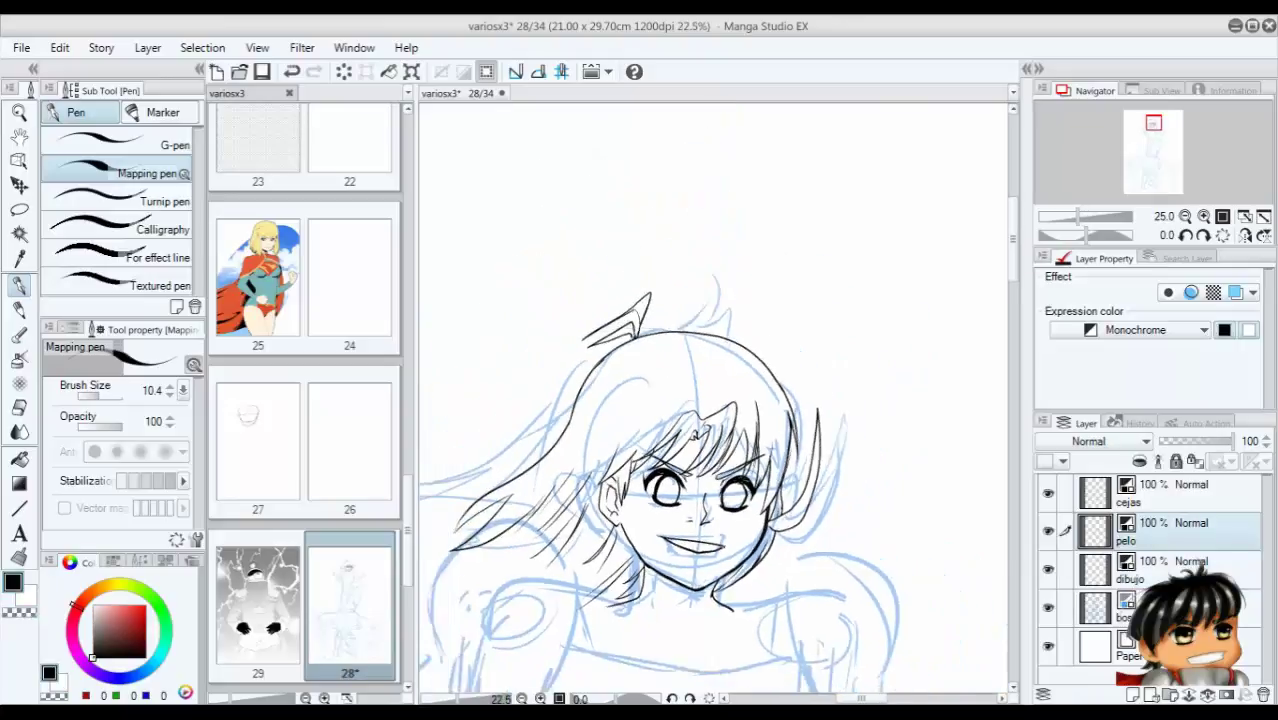
On the dibujo layer, ink the collarbones and the lines at the base of the neck.
{"action": "left_click", "coordinate": [1180, 568]}
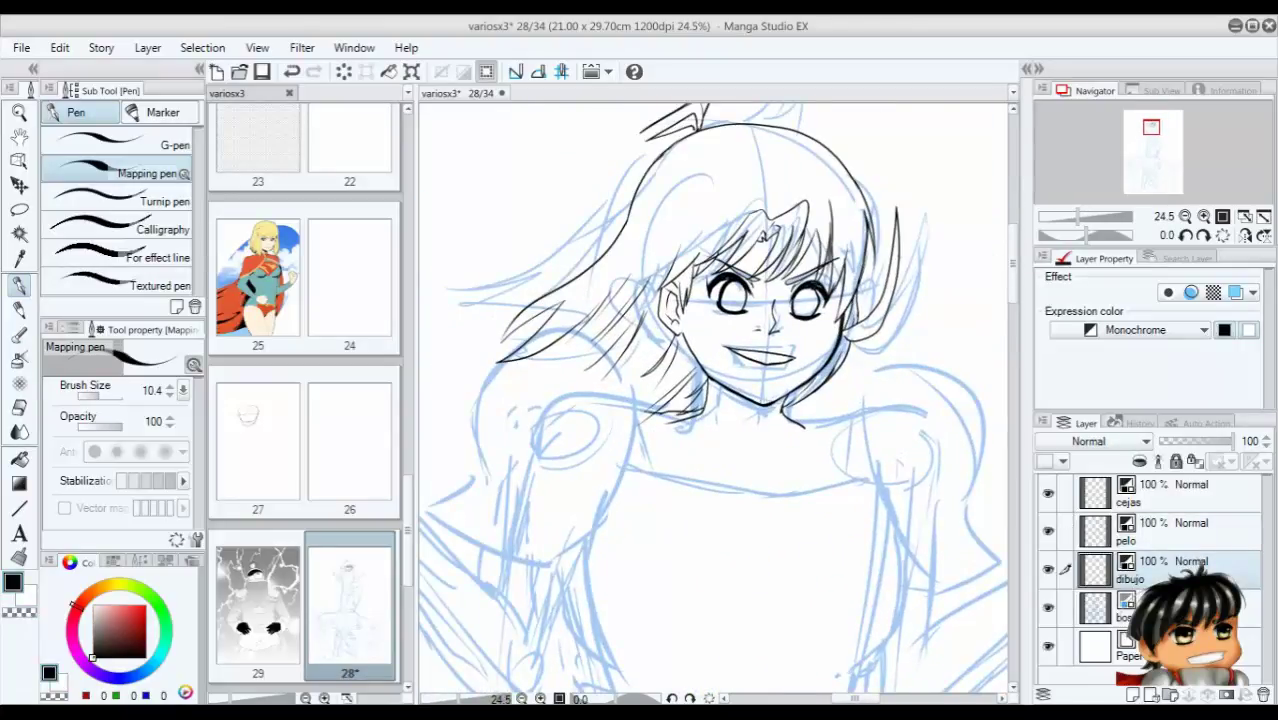
{"action": "left_click_drag", "start_coordinate": [655, 452], "coordinate": [735, 480]}
{"action": "left_click_drag", "start_coordinate": [843, 455], "coordinate": [775, 481]}
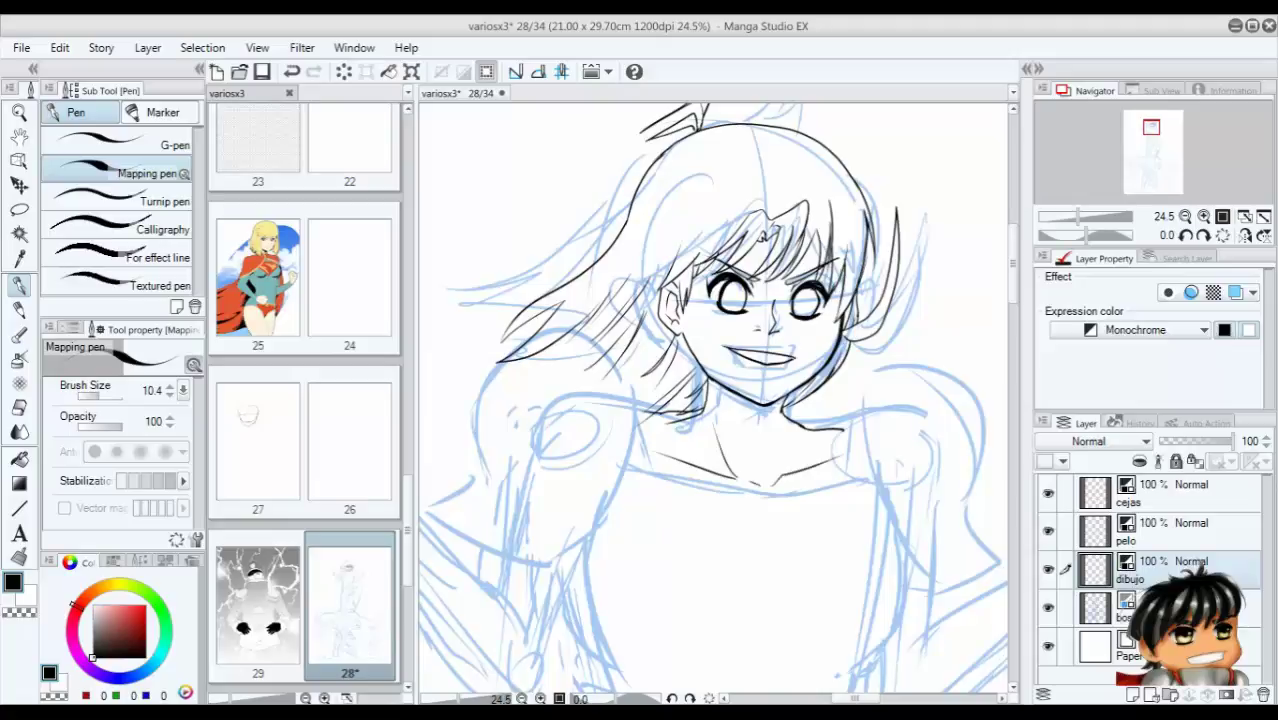
Add a monochrome layer named armadura above dibujo and ink the chest armour's neckline and right side.
{"action": "scroll", "coordinate": [712, 400], "scroll_direction": "down", "scroll_amount": 5}
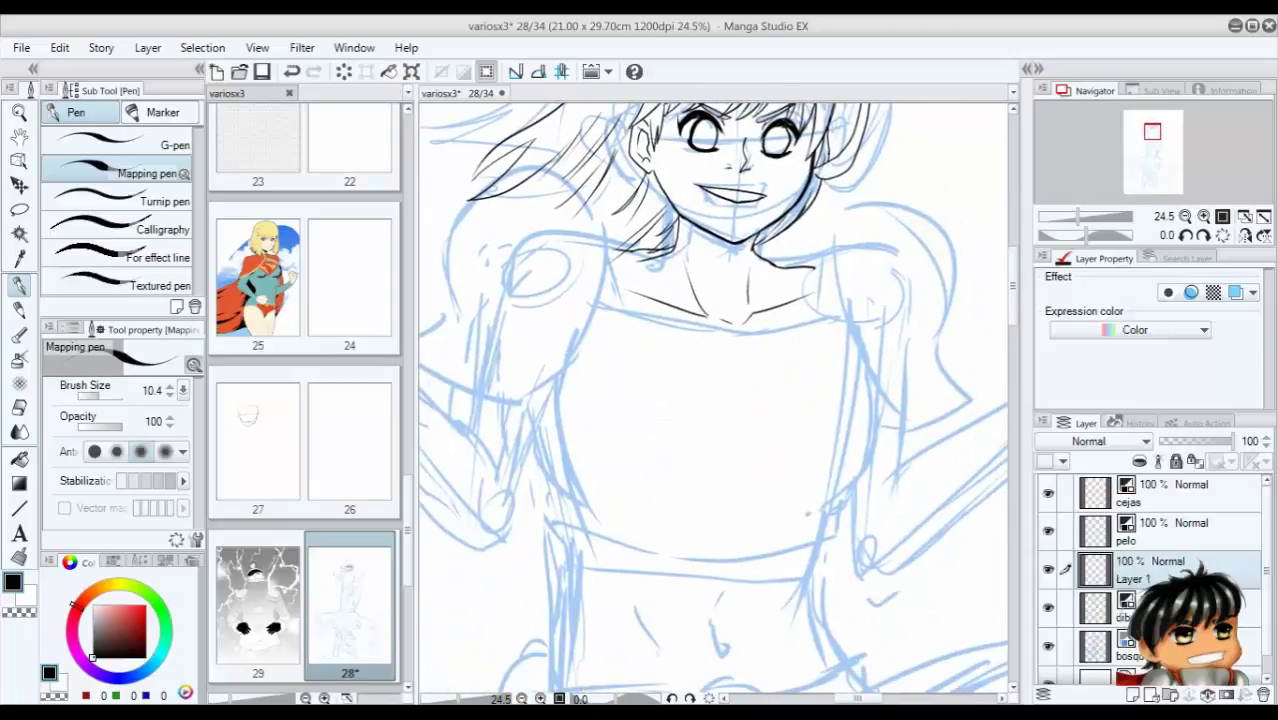
{"action": "left_click_drag", "start_coordinate": [776, 330], "coordinate": [614, 316]}
{"action": "key", "text": "ctrl+z"}
{"action": "mouse_move", "coordinate": [842, 314]}
{"action": "left_mouse_down"}
{"action": "mouse_move", "coordinate": [594, 310]}
{"action": "mouse_move", "coordinate": [869, 395]}
{"action": "mouse_move", "coordinate": [806, 497]}
{"action": "mouse_move", "coordinate": [853, 334]}
{"action": "left_mouse_up"}
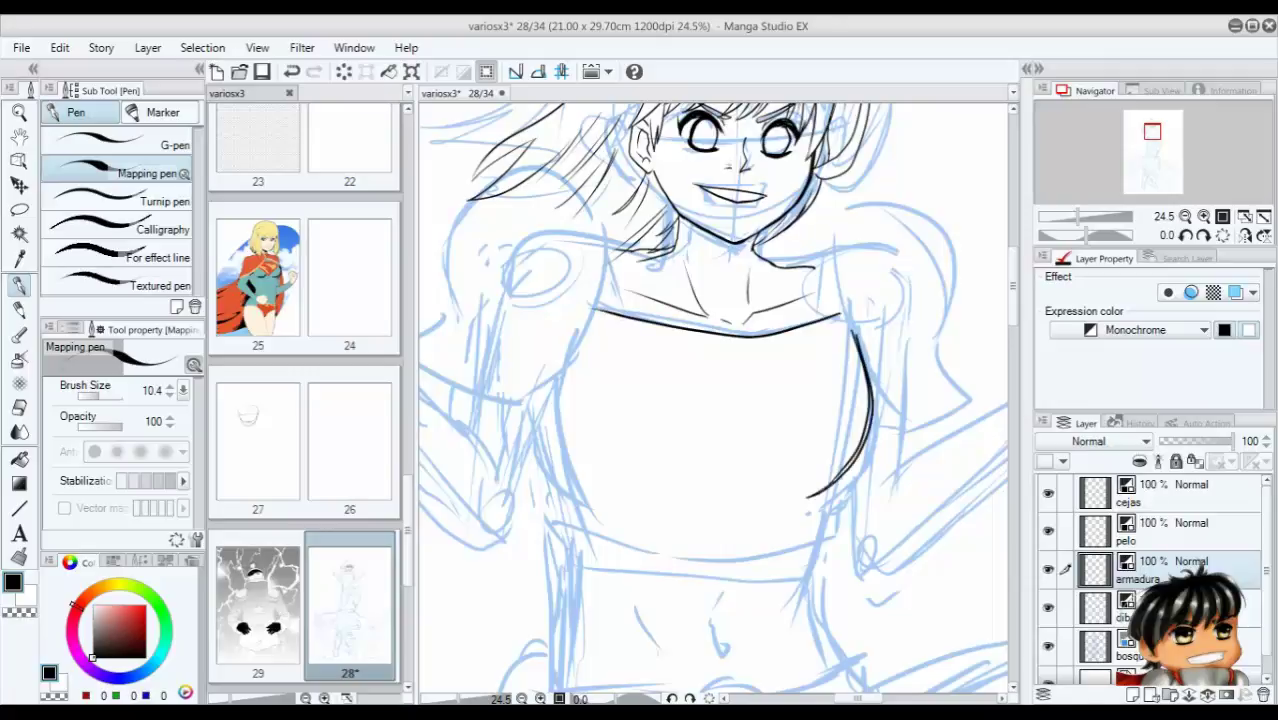
Ink the chest armour's lower edge, its short side edges and the curved left side.
{"action": "mouse_move", "coordinate": [846, 470]}
{"action": "left_mouse_down"}
{"action": "mouse_move", "coordinate": [842, 528]}
{"action": "mouse_move", "coordinate": [690, 546]}
{"action": "mouse_move", "coordinate": [640, 538]}
{"action": "left_mouse_up"}
{"action": "key", "text": "ctrl+z"}
{"action": "mouse_move", "coordinate": [842, 528]}
{"action": "left_mouse_down"}
{"action": "mouse_move", "coordinate": [646, 550]}
{"action": "mouse_move", "coordinate": [568, 521]}
{"action": "left_mouse_up"}
{"action": "mouse_move", "coordinate": [562, 366]}
{"action": "left_mouse_down"}
{"action": "mouse_move", "coordinate": [556, 388]}
{"action": "mouse_move", "coordinate": [600, 502]}
{"action": "left_mouse_up"}
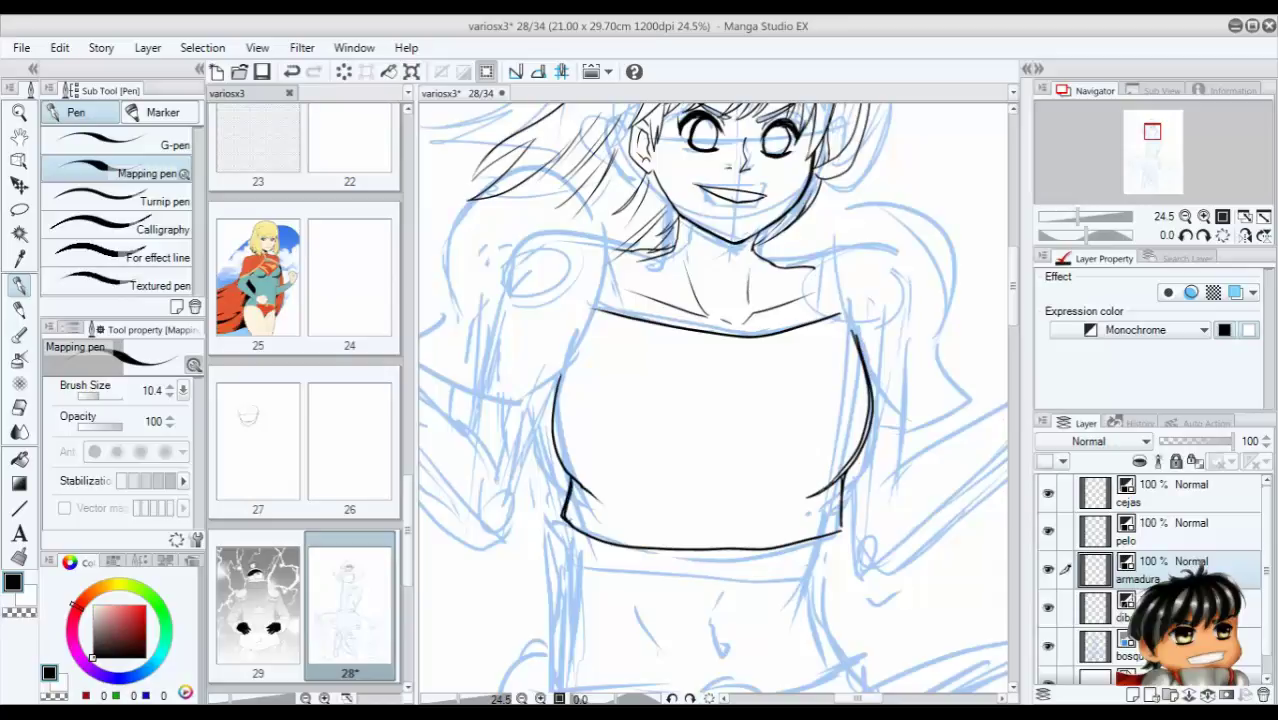
Add a monochrome layer named ropa above armadura and ink the cloth band beneath the chest armour.
{"action": "scroll", "coordinate": [712, 400], "scroll_direction": "down", "scroll_amount": 2}
{"action": "scroll", "coordinate": [712, 400], "scroll_direction": "up", "scroll_amount": 3}
{"action": "key", "text": "ctrl+shift+n"}
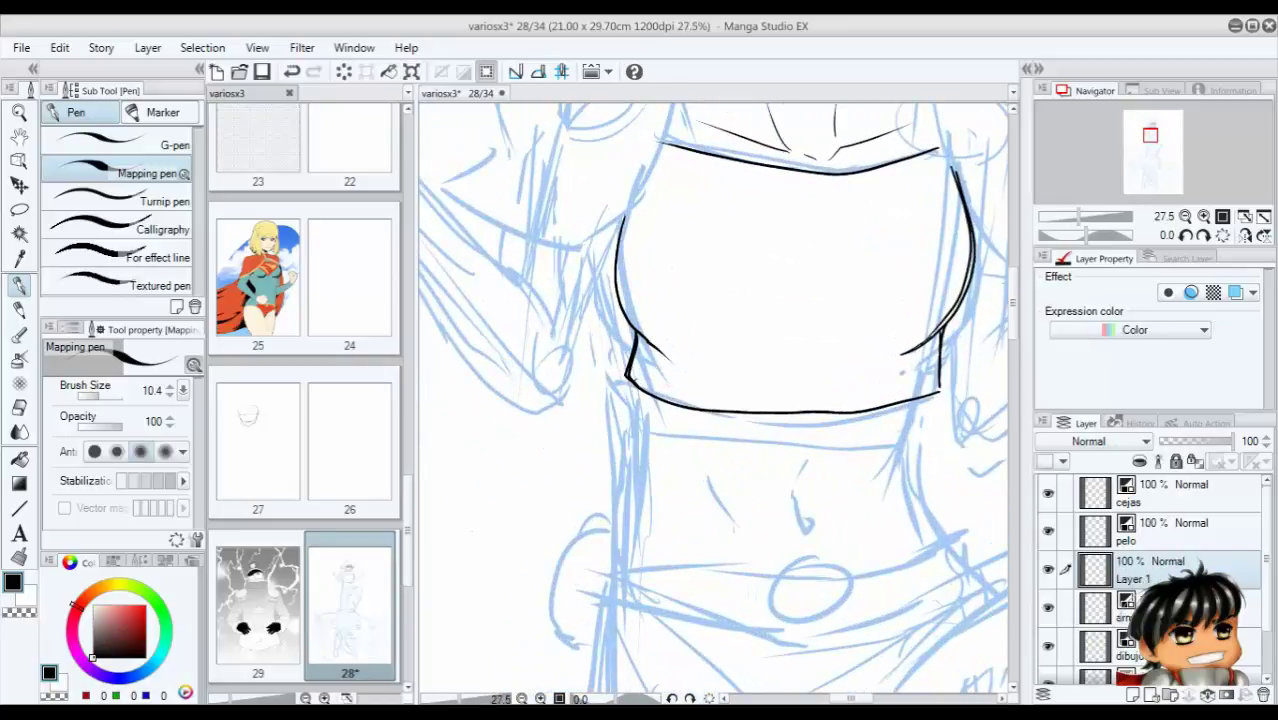
{"action": "left_click", "coordinate": [1130, 330]}
{"action": "left_click", "coordinate": [1130, 348]}
{"action": "mouse_move", "coordinate": [922, 396]}
{"action": "left_mouse_down"}
{"action": "mouse_move", "coordinate": [886, 460]}
{"action": "mouse_move", "coordinate": [640, 430]}
{"action": "left_mouse_up"}
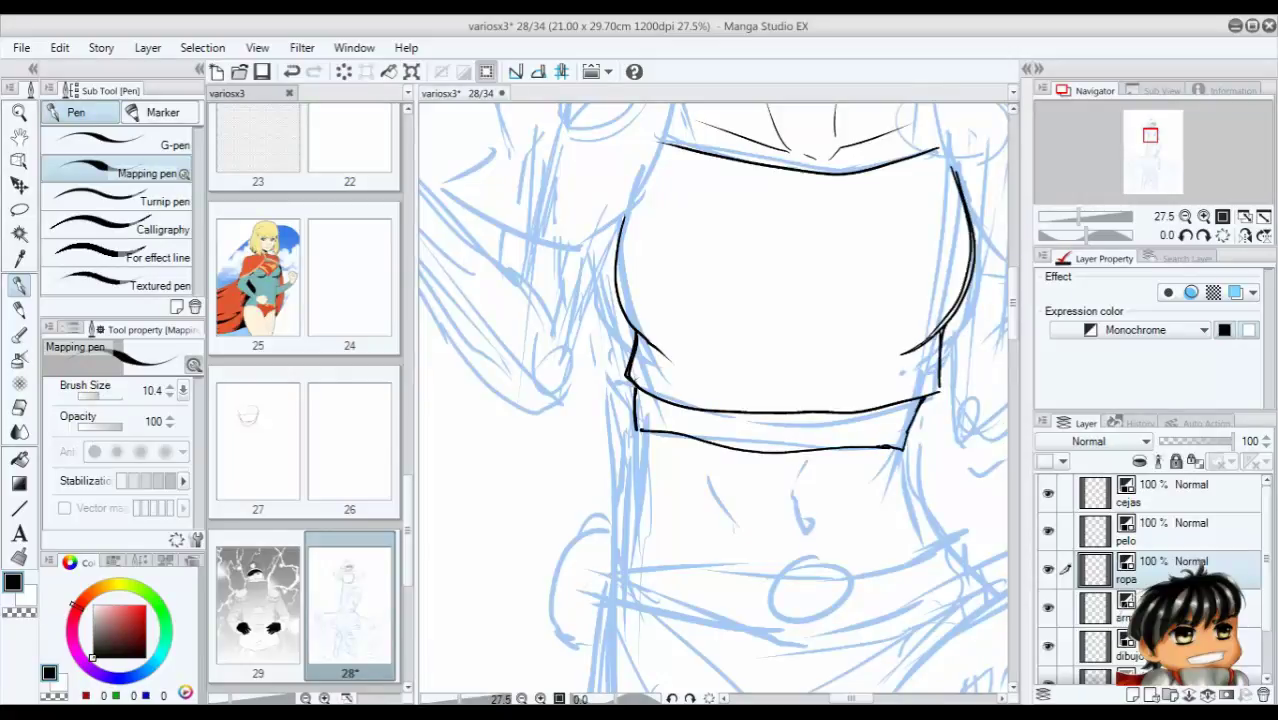
On the dibujo layer, ink both sides of the waist, the navel and the abdominal lines.
{"action": "left_click", "coordinate": [1098, 645]}
{"action": "mouse_move", "coordinate": [900, 452]}
{"action": "left_mouse_down"}
{"action": "mouse_move", "coordinate": [878, 512]}
{"action": "mouse_move", "coordinate": [954, 556]}
{"action": "left_mouse_up"}
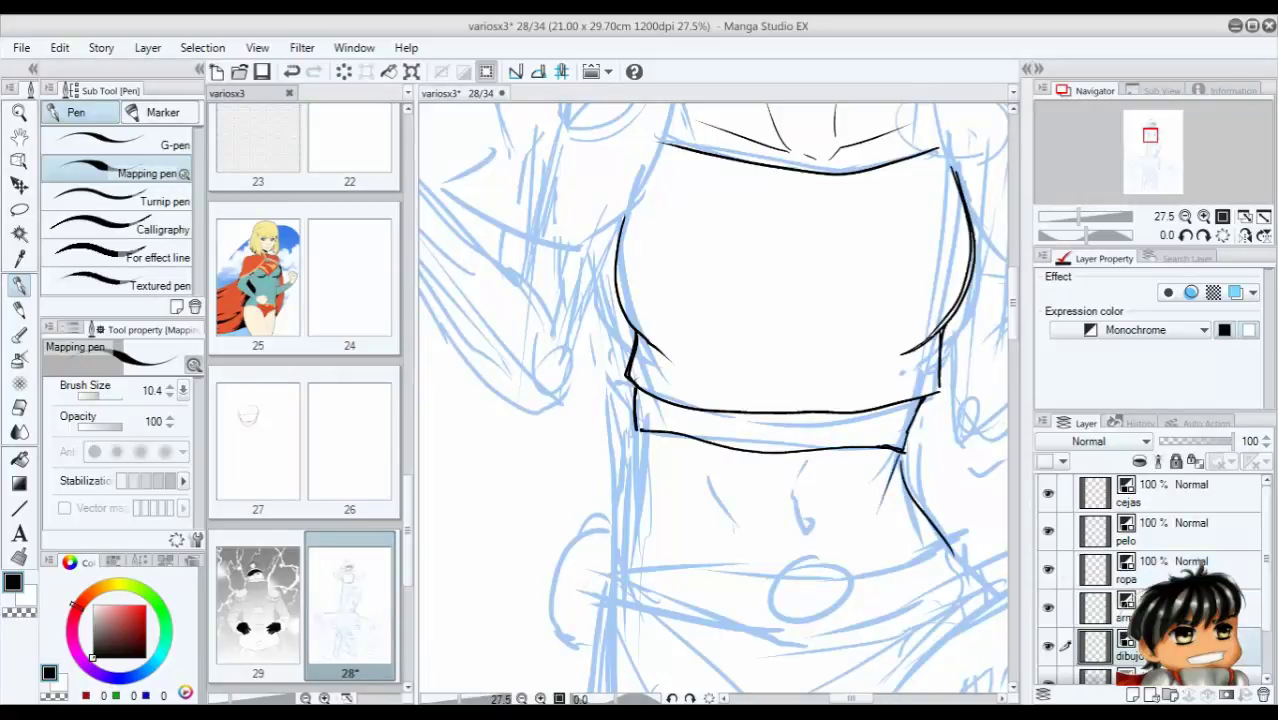
{"action": "left_click_drag", "start_coordinate": [636, 430], "coordinate": [618, 570]}
{"action": "left_click_drag", "start_coordinate": [798, 466], "coordinate": [802, 484]}
{"action": "left_click_drag", "start_coordinate": [800, 504], "coordinate": [806, 544]}
{"action": "left_click_drag", "start_coordinate": [744, 480], "coordinate": [716, 550]}
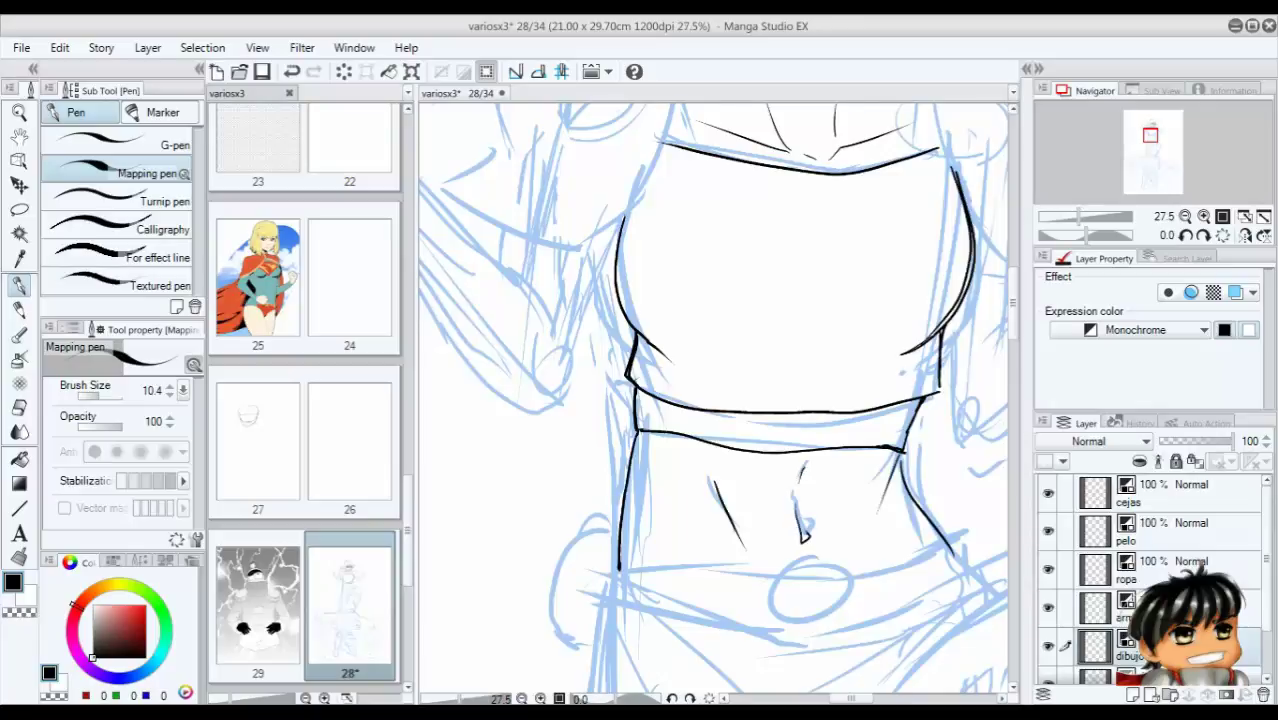
On the armadura layer, ink a round belt buckle below the navel with a thin inner ring.
{"action": "scroll", "coordinate": [714, 400], "scroll_direction": "down", "scroll_amount": 2}
{"action": "left_click", "coordinate": [1098, 607]}
{"action": "left_click_drag", "start_coordinate": [700, 450], "coordinate": [715, 355]}
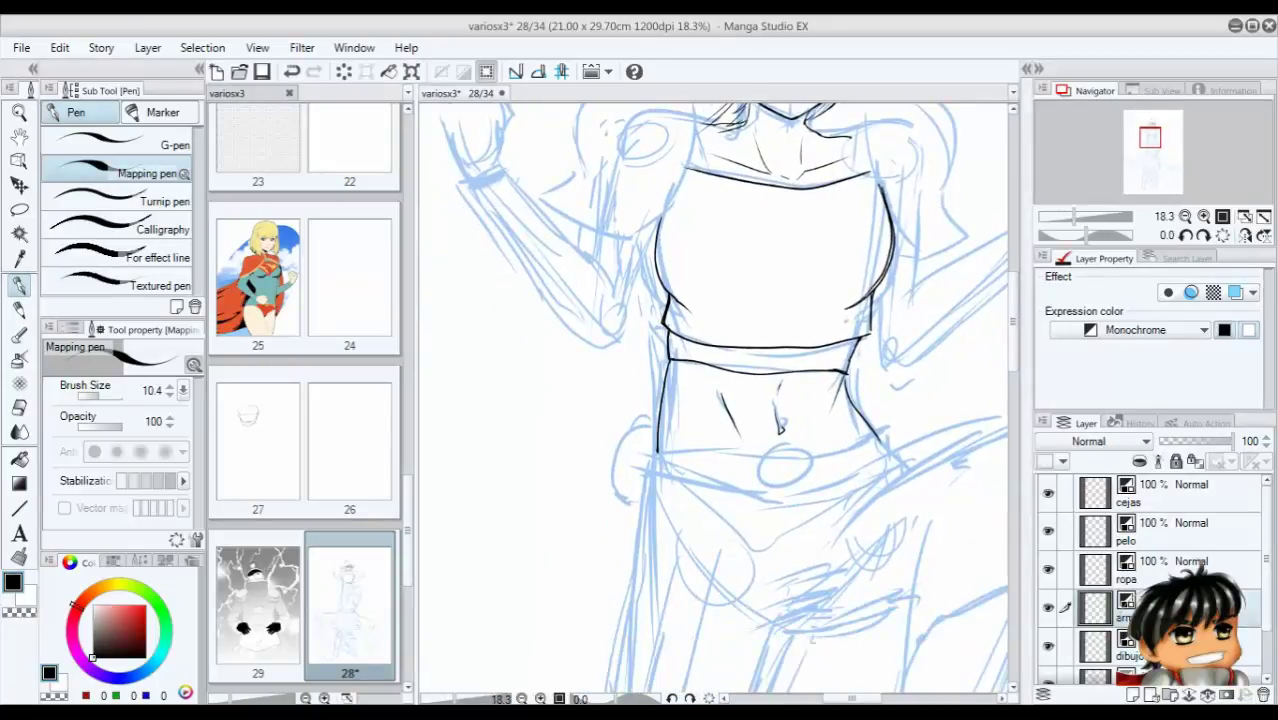
{"action": "left_click_drag", "start_coordinate": [790, 436], "coordinate": [800, 488]}
{"action": "scroll", "coordinate": [798, 446], "scroll_direction": "up", "scroll_amount": 5}
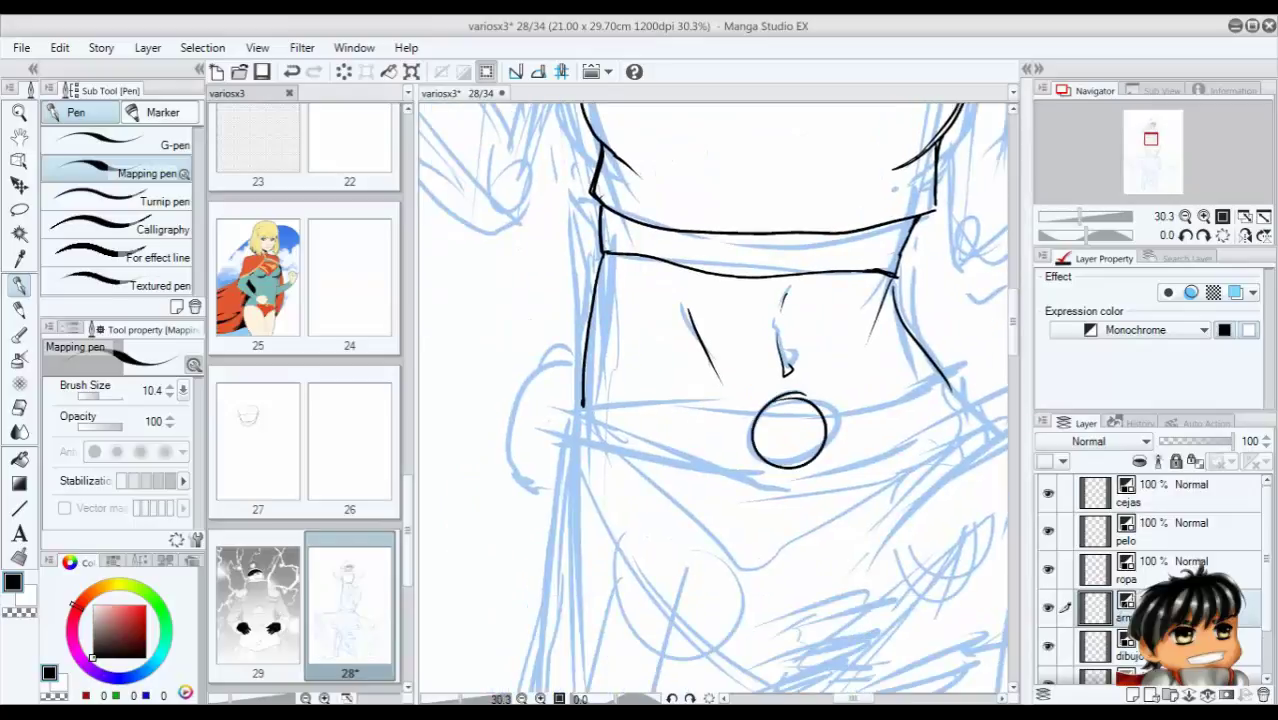
{"action": "key", "text": "ctrl+z"}
{"action": "mouse_move", "coordinate": [760, 424]}
{"action": "left_mouse_down"}
{"action": "mouse_move", "coordinate": [688, 444]}
{"action": "mouse_move", "coordinate": [678, 570]}
{"action": "mouse_move", "coordinate": [806, 566]}
{"action": "mouse_move", "coordinate": [812, 554]}
{"action": "left_mouse_up"}
{"action": "left_click_drag", "start_coordinate": [722, 447], "coordinate": [790, 452]}
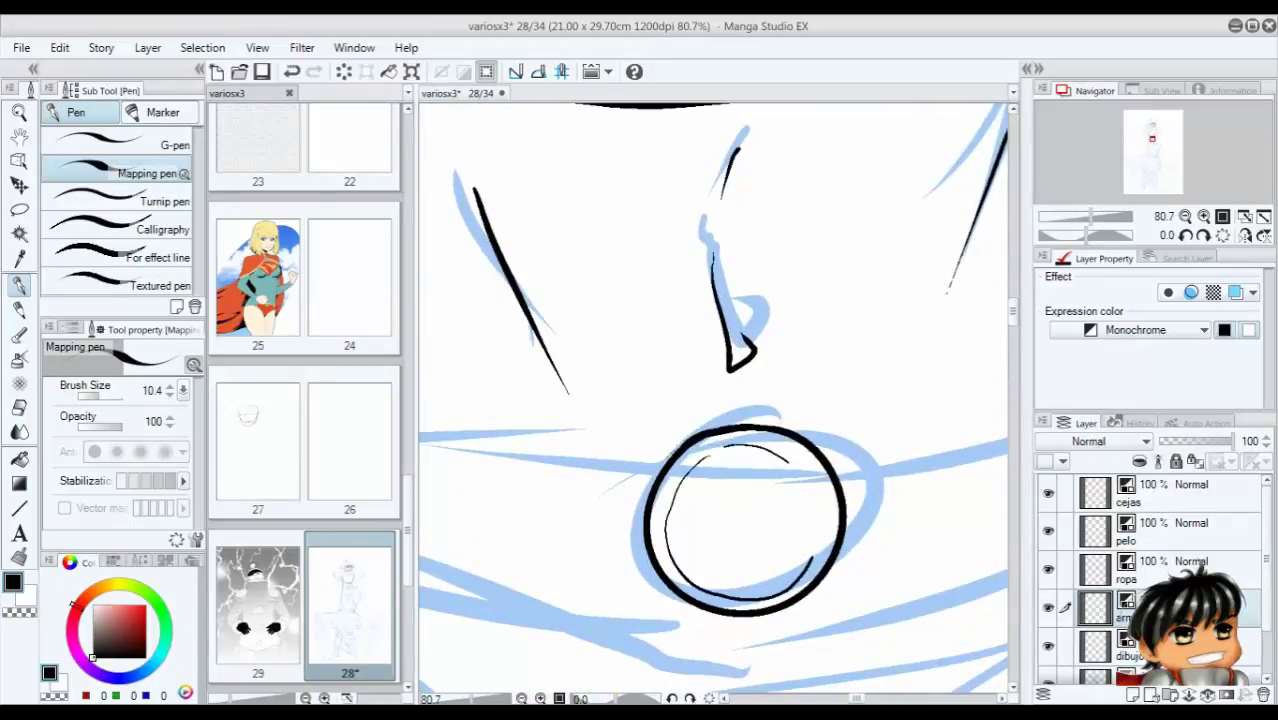
{"action": "key", "text": "ctrl+z"}
Complete the buckle's inner ring and outline a two-part emblem with a small oval beneath it.
{"action": "mouse_move", "coordinate": [824, 530]}
{"action": "left_mouse_down"}
{"action": "mouse_move", "coordinate": [722, 447]}
{"action": "mouse_move", "coordinate": [729, 470]}
{"action": "mouse_move", "coordinate": [710, 500]}
{"action": "left_mouse_up"}
{"action": "left_click_drag", "start_coordinate": [730, 471], "coordinate": [738, 554]}
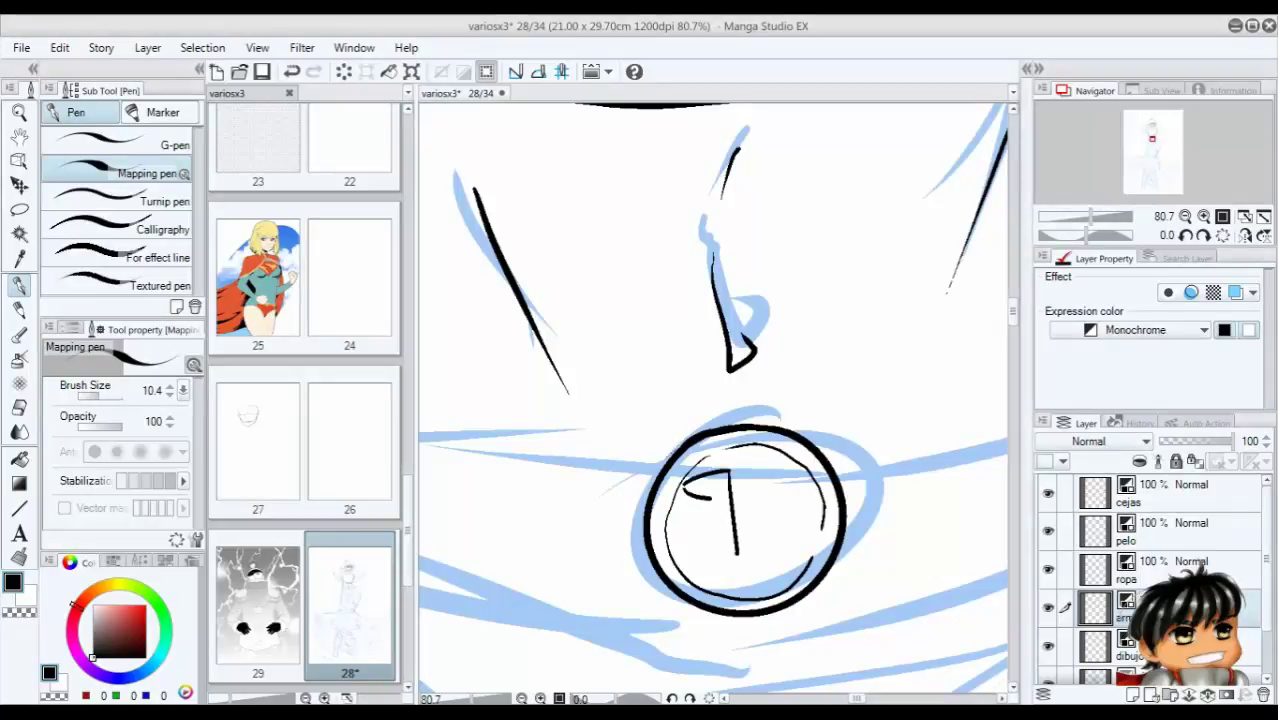
{"action": "left_click_drag", "start_coordinate": [691, 502], "coordinate": [736, 553]}
{"action": "left_click_drag", "start_coordinate": [756, 468], "coordinate": [765, 532]}
{"action": "mouse_move", "coordinate": [758, 466]}
{"action": "left_mouse_down"}
{"action": "mouse_move", "coordinate": [778, 498]}
{"action": "mouse_move", "coordinate": [767, 550]}
{"action": "left_mouse_up"}
{"action": "mouse_move", "coordinate": [742, 565]}
{"action": "left_mouse_down"}
{"action": "mouse_move", "coordinate": [732, 576]}
{"action": "mouse_move", "coordinate": [770, 566]}
{"action": "left_mouse_up"}
{"action": "key", "text": "Tab"}
{"action": "key", "text": "Tab"}
{"action": "key", "text": "ctrl+z"}
Select each half of the buckle emblem separately and move it to adjust the spacing, leaving nothing selected.
{"action": "key", "text": "m"}
{"action": "mouse_move", "coordinate": [730, 462]}
{"action": "left_mouse_down"}
{"action": "mouse_move", "coordinate": [698, 466]}
{"action": "mouse_move", "coordinate": [748, 558]}
{"action": "mouse_move", "coordinate": [740, 470]}
{"action": "mouse_move", "coordinate": [725, 508]}
{"action": "left_mouse_up"}
{"action": "key", "text": "k"}
{"action": "key", "text": "m"}
{"action": "left_click_drag", "start_coordinate": [750, 462], "coordinate": [748, 555]}
{"action": "key", "text": "k"}
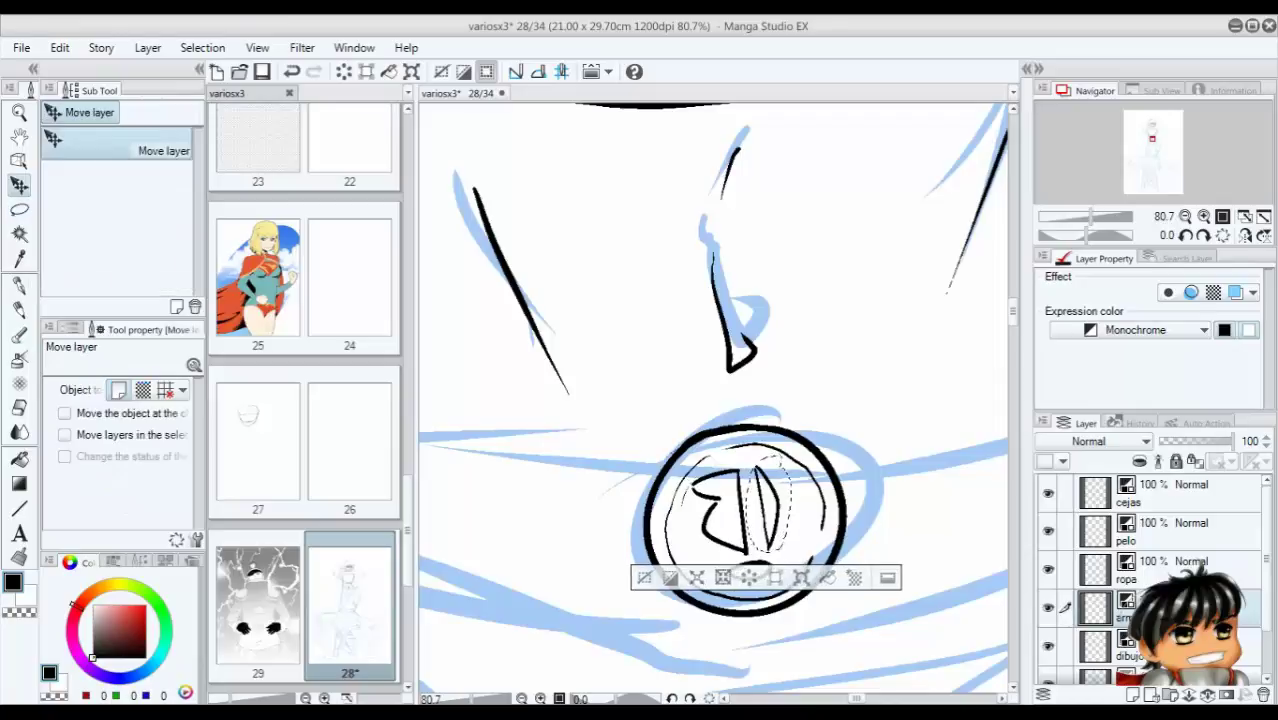
{"action": "left_click_drag", "start_coordinate": [765, 505], "coordinate": [758, 520]}
{"action": "key", "text": "ctrl+d"}
Touch up the emblem's outline and fill both halves and the small oval with black.
{"action": "key", "text": "p"}
{"action": "scroll", "coordinate": [795, 432], "scroll_direction": "up", "scroll_amount": 1}
{"action": "left_click_drag", "start_coordinate": [671, 494], "coordinate": [705, 538]}
{"action": "key", "text": "g"}
{"action": "left_click", "coordinate": [702, 530]}
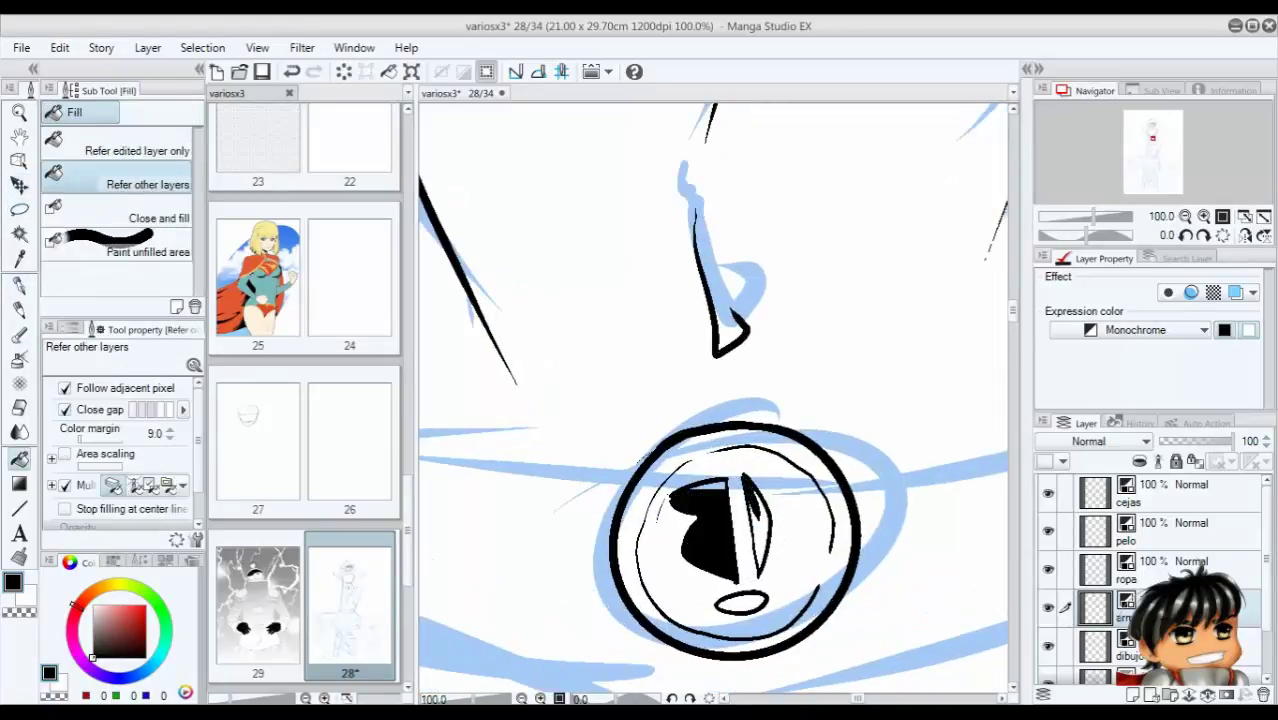
{"action": "left_click", "coordinate": [757, 525]}
{"action": "left_click", "coordinate": [740, 602]}
Ink the belt band on both sides of the buckle and narrow rectangular slots along its left part.
{"action": "scroll", "coordinate": [740, 540], "scroll_direction": "down", "scroll_amount": 4}
{"action": "key", "text": "p"}
{"action": "scroll", "coordinate": [755, 520], "scroll_direction": "down", "scroll_amount": 2}
{"action": "scroll", "coordinate": [755, 520], "scroll_direction": "up", "scroll_amount": 5}
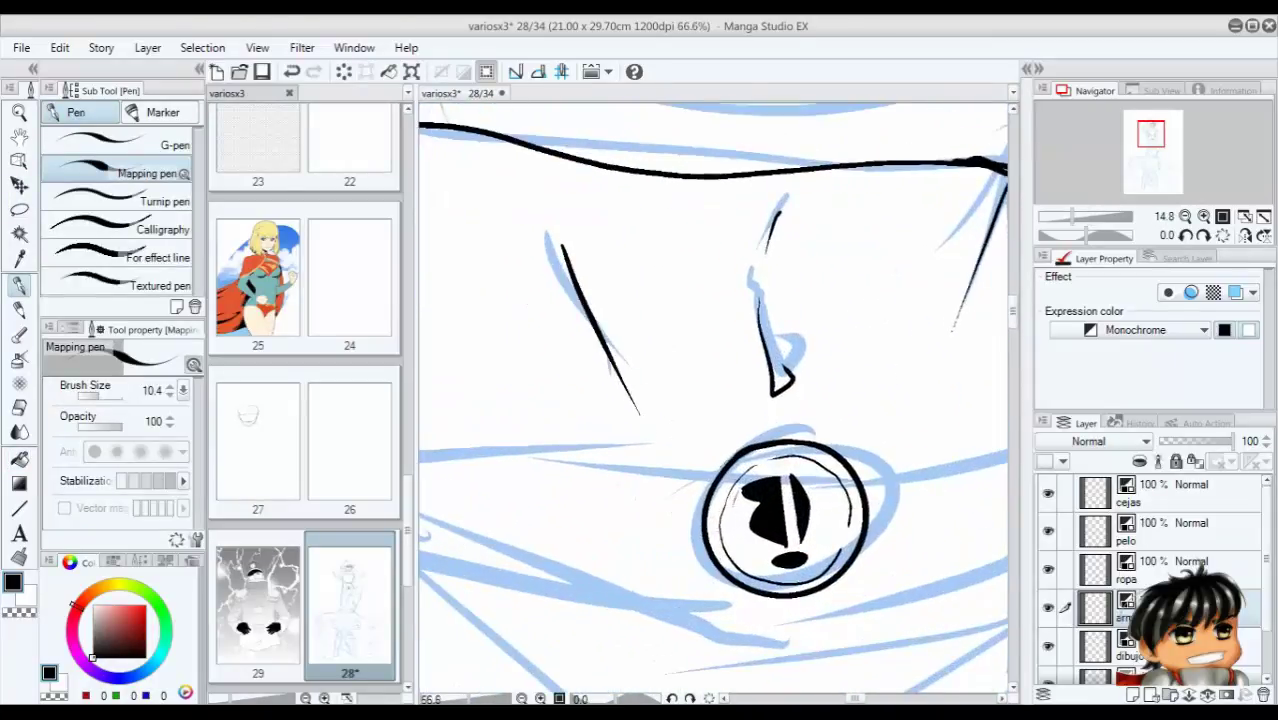
{"action": "scroll", "coordinate": [755, 520], "scroll_direction": "down", "scroll_amount": 4}
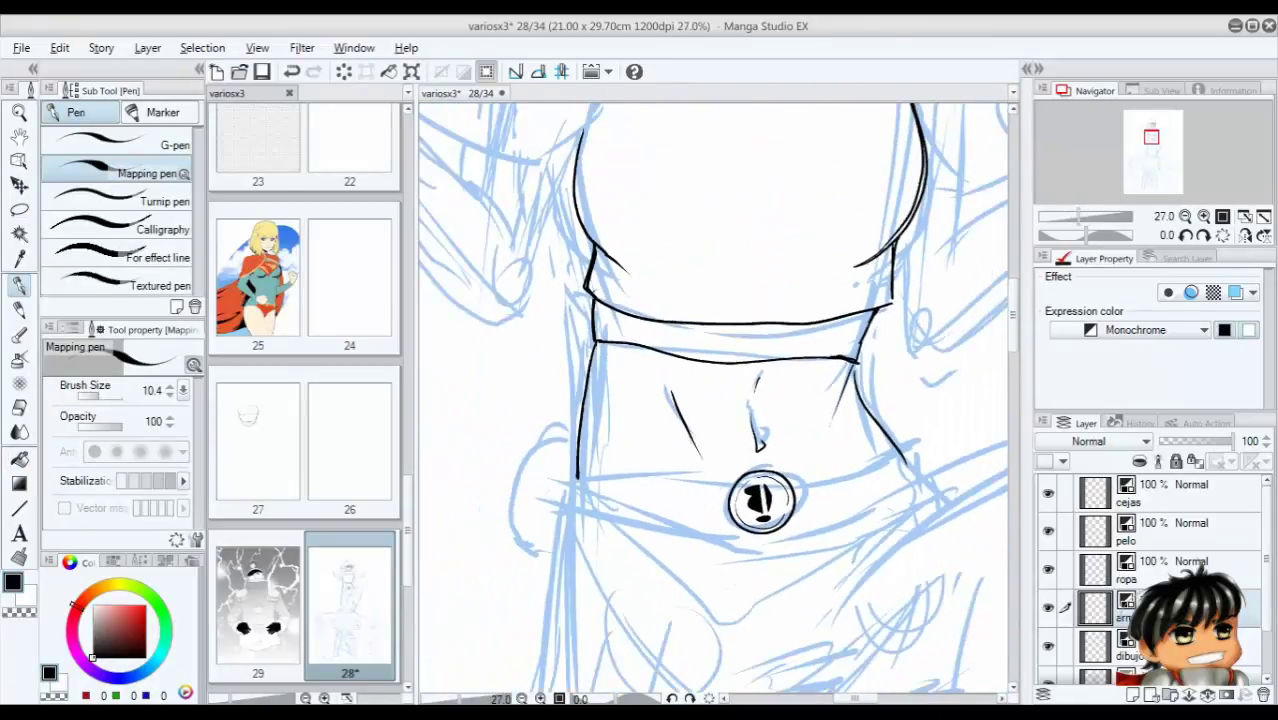
{"action": "left_click_drag", "start_coordinate": [793, 480], "coordinate": [905, 458]}
{"action": "mouse_move", "coordinate": [732, 486]}
{"action": "left_mouse_down"}
{"action": "mouse_move", "coordinate": [557, 452]}
{"action": "mouse_move", "coordinate": [690, 536]}
{"action": "mouse_move", "coordinate": [918, 478]}
{"action": "left_mouse_up"}
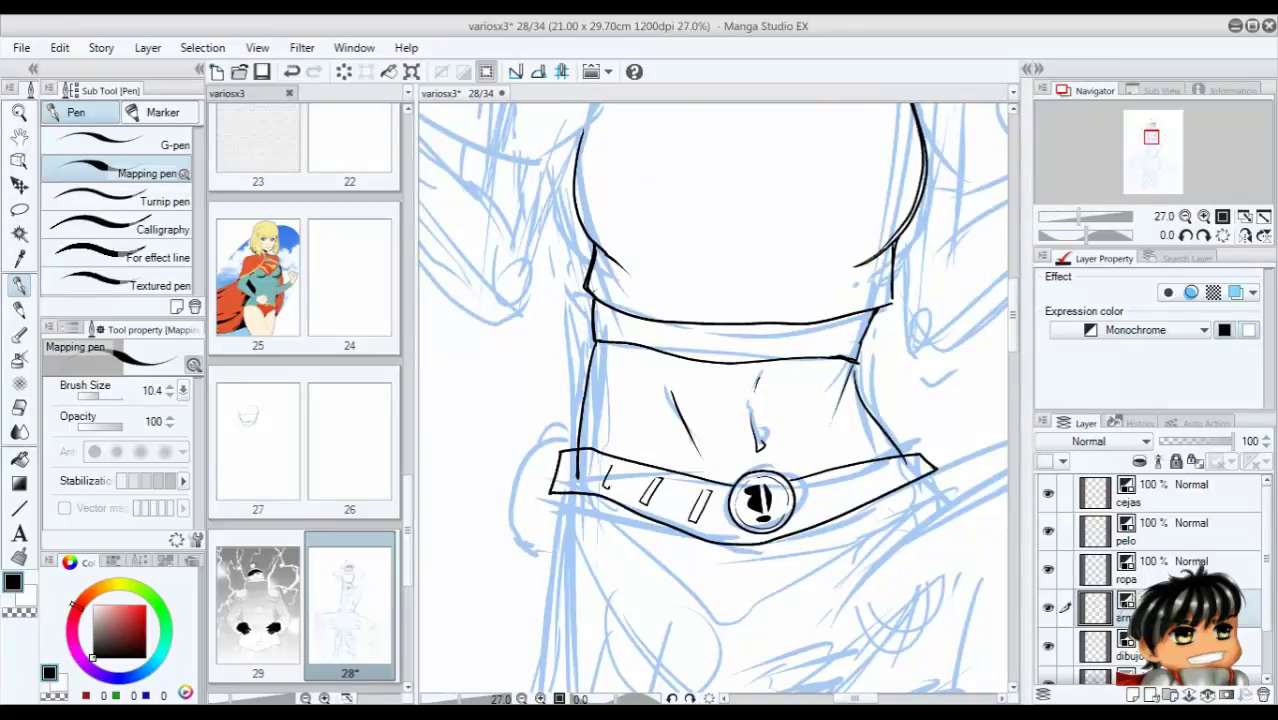
{"action": "key", "text": "ctrl+z"}
{"action": "left_click_drag", "start_coordinate": [575, 457], "coordinate": [563, 483]}
Ink three narrow rectangular slots along the belt to the right of the buckle.
{"action": "scroll", "coordinate": [760, 460], "scroll_direction": "up", "scroll_amount": 4}
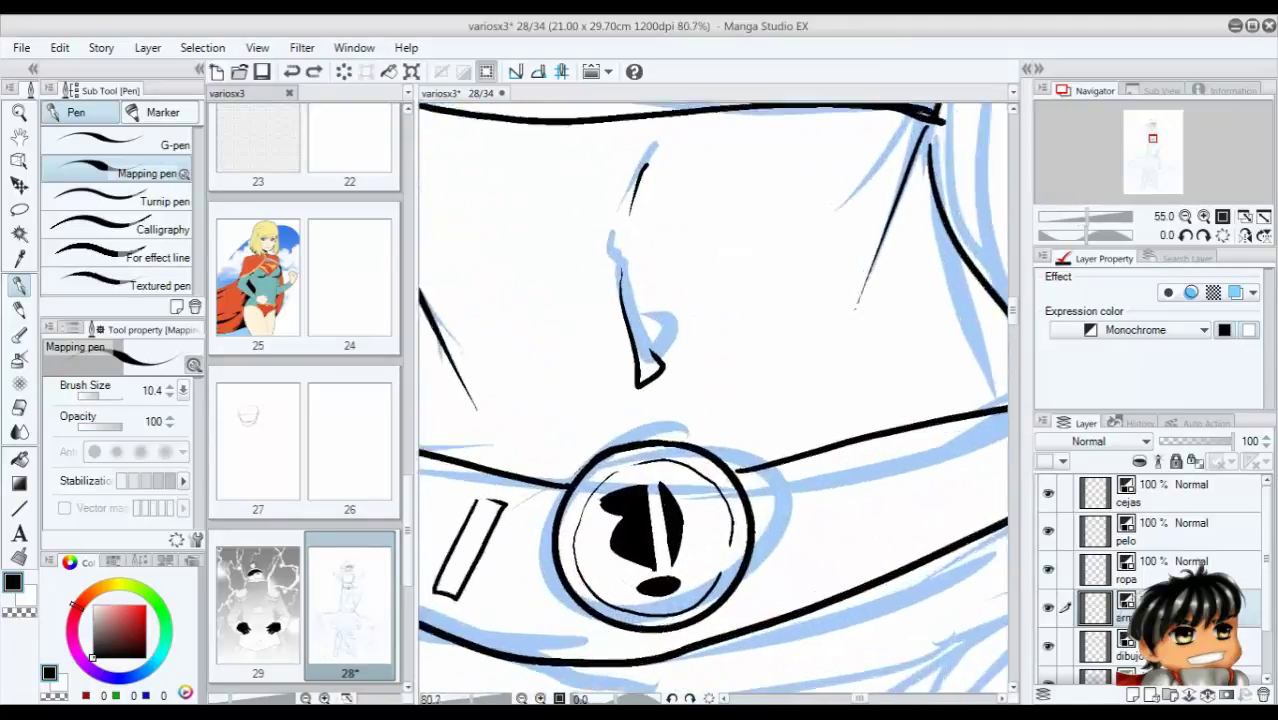
{"action": "mouse_move", "coordinate": [805, 496]}
{"action": "left_mouse_down"}
{"action": "mouse_move", "coordinate": [832, 566]}
{"action": "mouse_move", "coordinate": [640, 550]}
{"action": "left_mouse_up"}
{"action": "left_click_drag", "start_coordinate": [704, 478], "coordinate": [676, 538]}
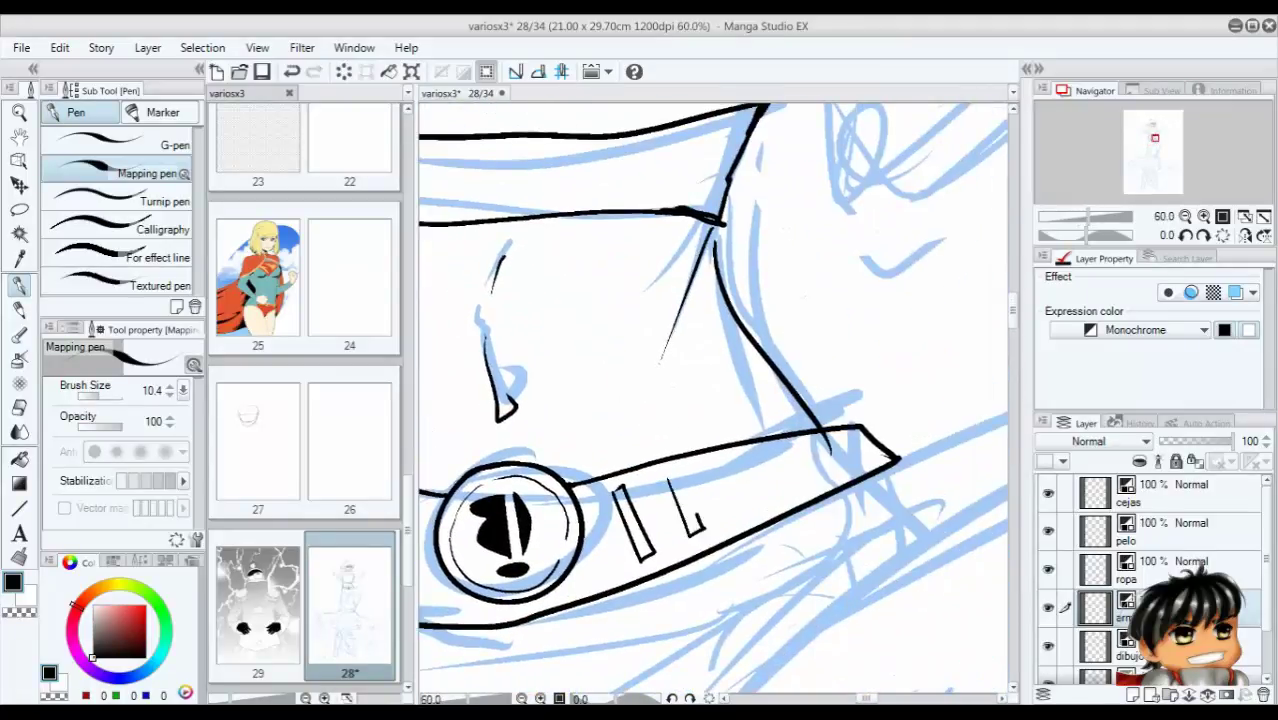
{"action": "key", "text": "ctrl+z"}
{"action": "left_click_drag", "start_coordinate": [702, 460], "coordinate": [728, 528]}
{"action": "mouse_move", "coordinate": [786, 448]}
{"action": "left_mouse_down"}
{"action": "mouse_move", "coordinate": [798, 490]}
{"action": "mouse_move", "coordinate": [811, 484]}
{"action": "left_mouse_up"}
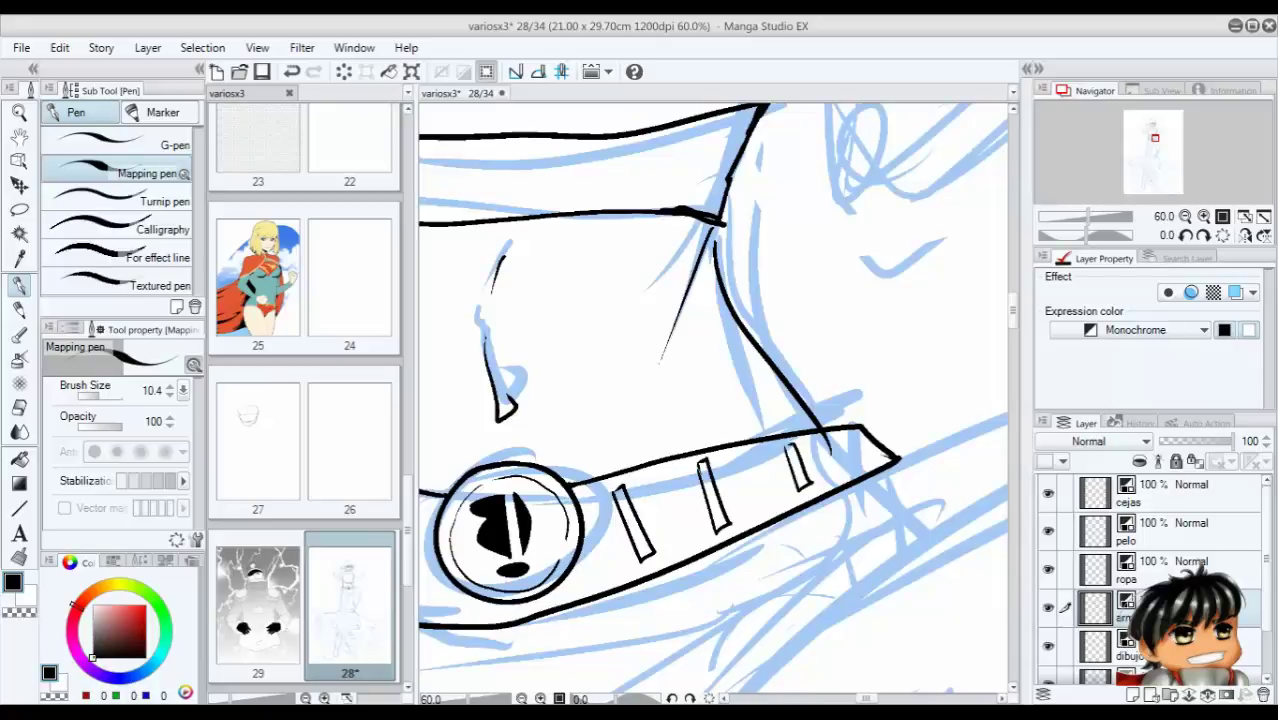
Clean up the waist lines overlapping the belt on the dibujo layer and save the file.
{"action": "left_click", "coordinate": [1095, 645]}
{"action": "scroll", "coordinate": [712, 400], "scroll_direction": "down", "scroll_amount": 5}
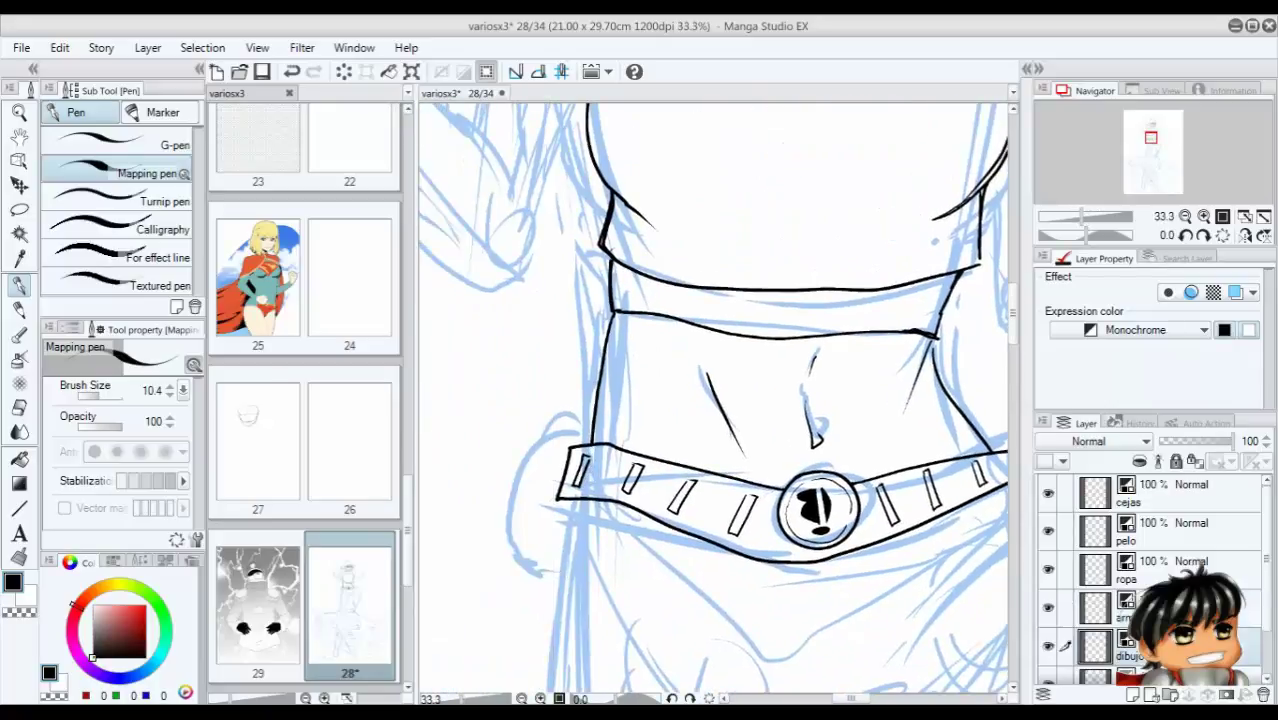
{"action": "key", "text": "ctrl+s"}
On the armadura layer, erase the chest armour's lower edge and redraw it as one smooth curve.
{"action": "scroll", "coordinate": [712, 400], "scroll_direction": "up", "scroll_amount": 2}
{"action": "left_click", "coordinate": [1095, 607]}
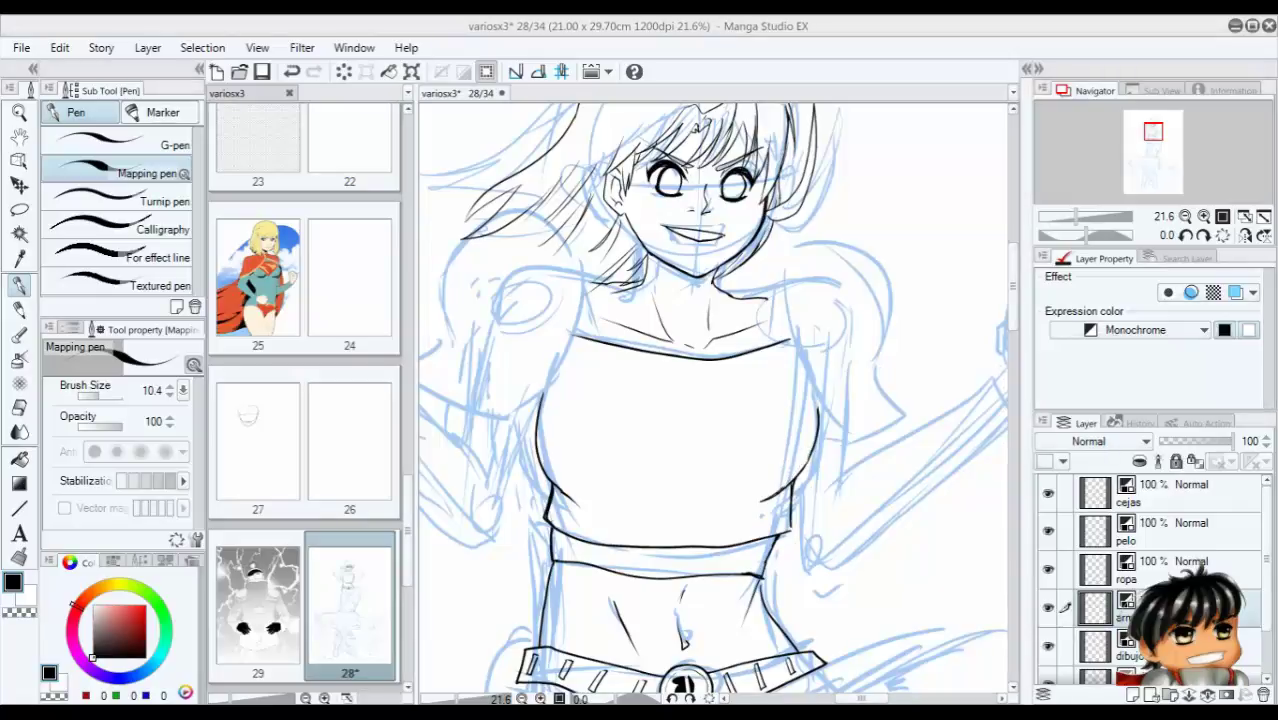
{"action": "left_click_drag", "start_coordinate": [790, 530], "coordinate": [585, 545]}
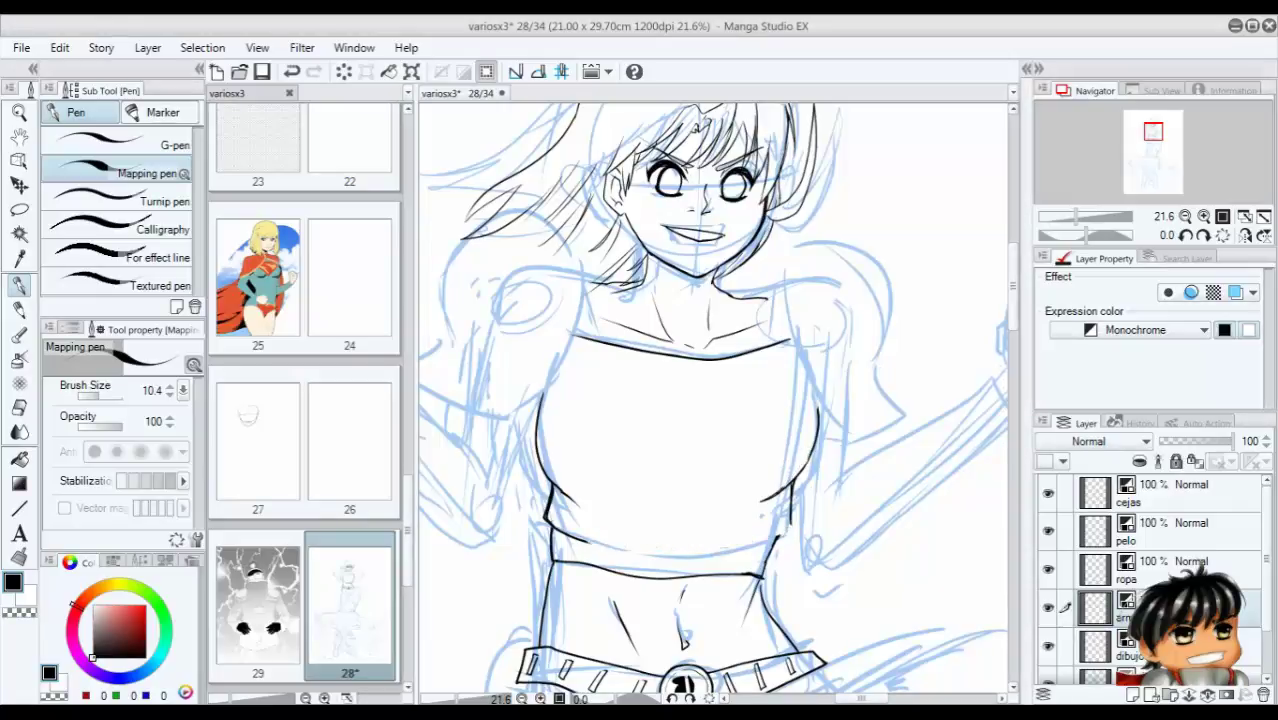
{"action": "left_click_drag", "start_coordinate": [760, 538], "coordinate": [543, 518]}
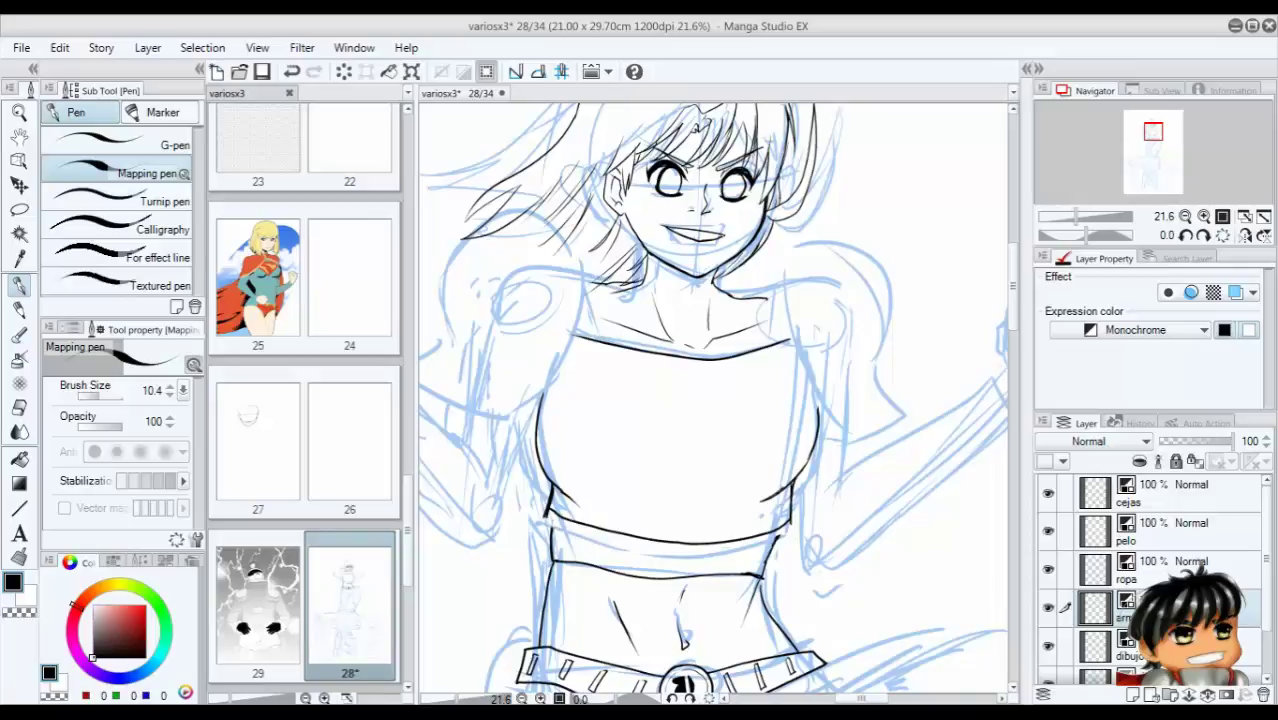
On the ropa layer, clean up and re-ink the side edges and lower corner of the cloth band.
{"action": "left_click", "coordinate": [1196, 568]}
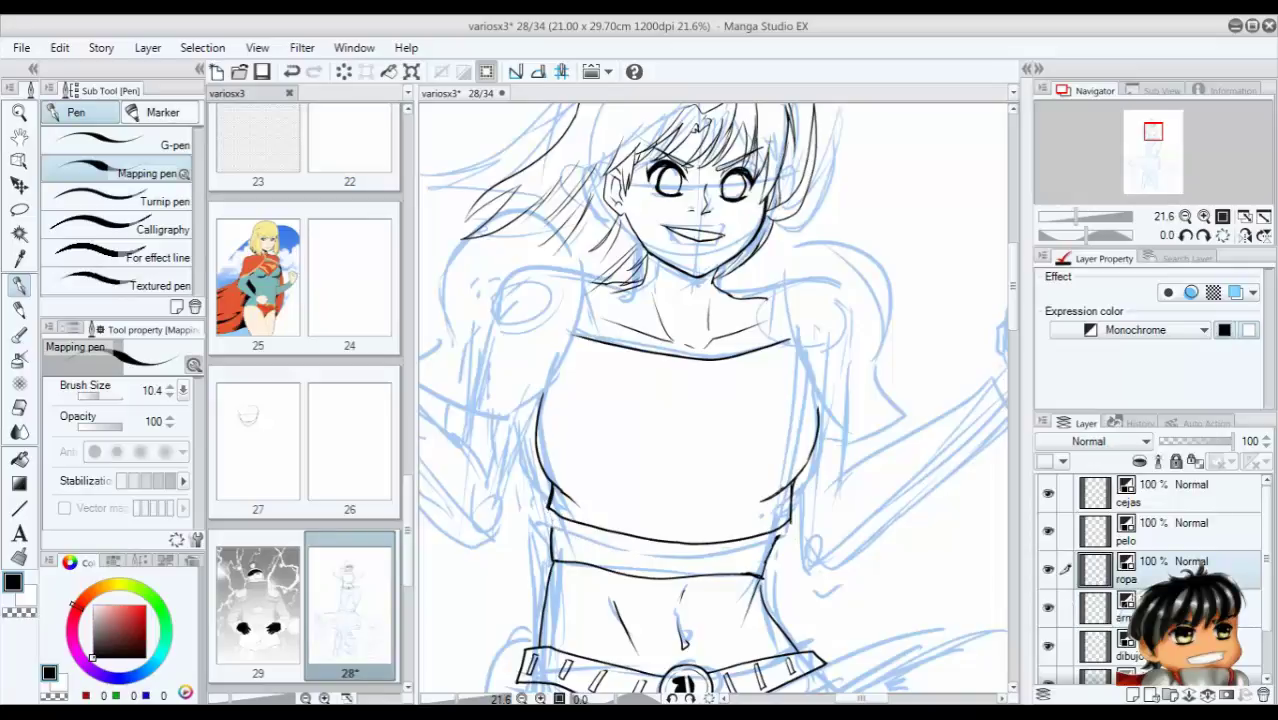
{"action": "key", "text": "ctrl+plus"}
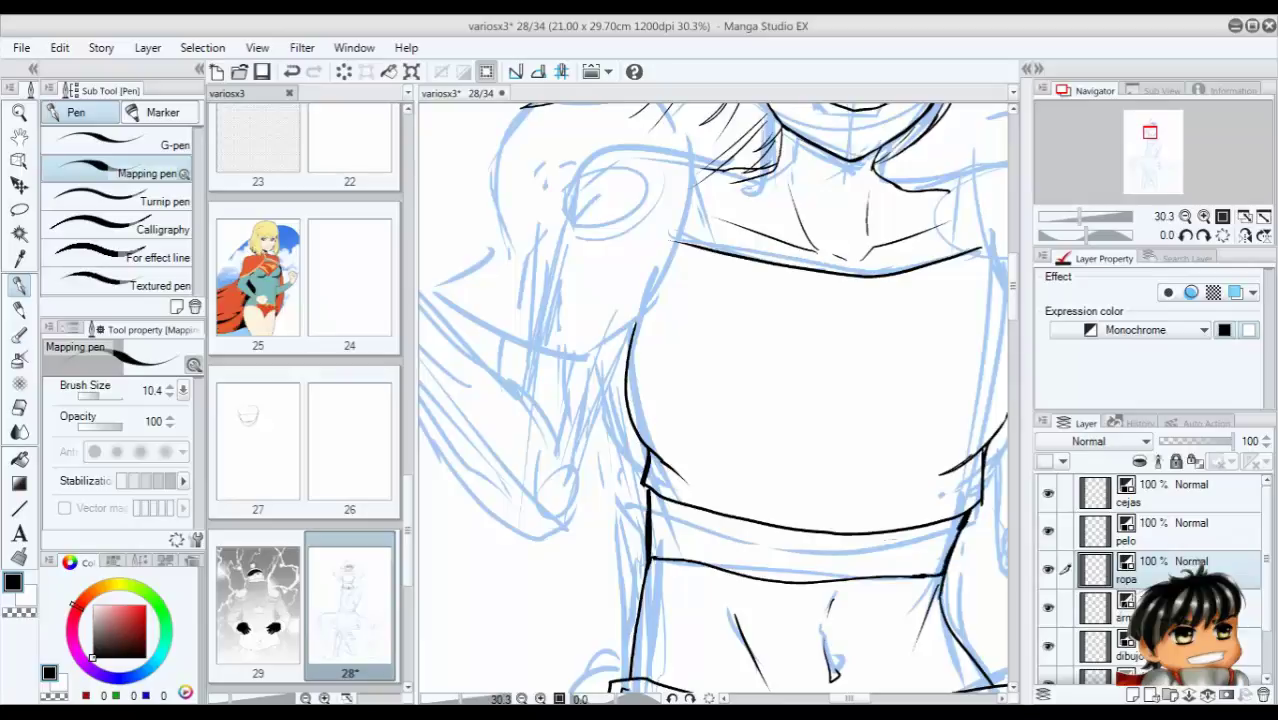
{"action": "scroll", "coordinate": [715, 400], "scroll_direction": "down", "scroll_amount": 3}
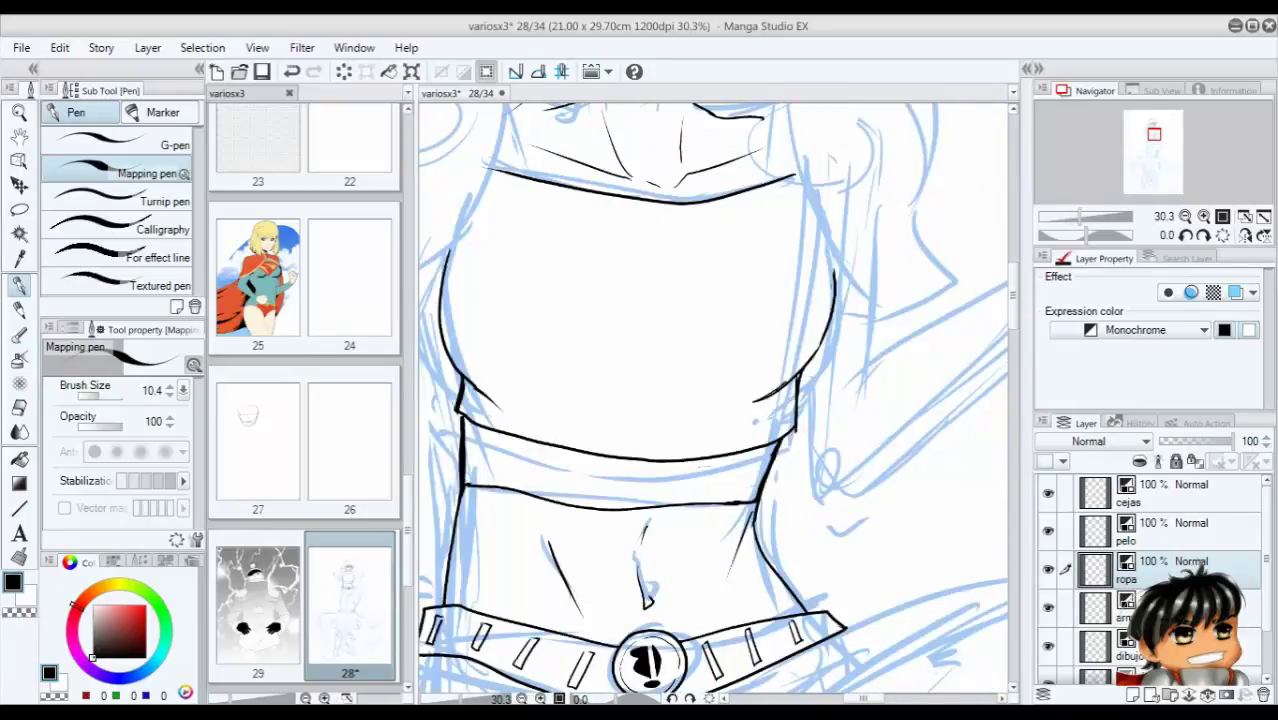
On the ropa layer, ink the top of the raised thigh, the rounded knee and its front edge.
{"action": "left_click", "coordinate": [1100, 607]}
{"action": "key", "text": "ctrl+minus"}
{"action": "key", "text": "ctrl+minus"}
{"action": "key", "text": "ctrl+minus"}
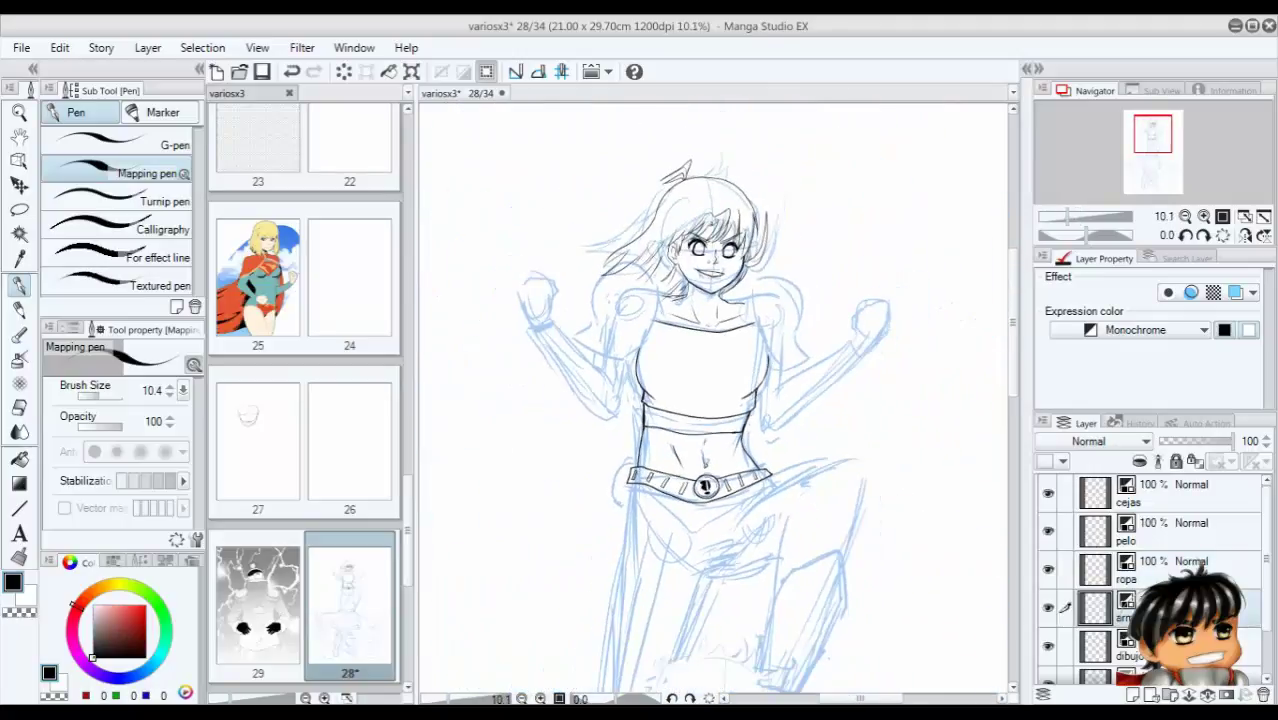
{"action": "key", "text": "ctrl+plus"}
{"action": "left_click", "coordinate": [1100, 569]}
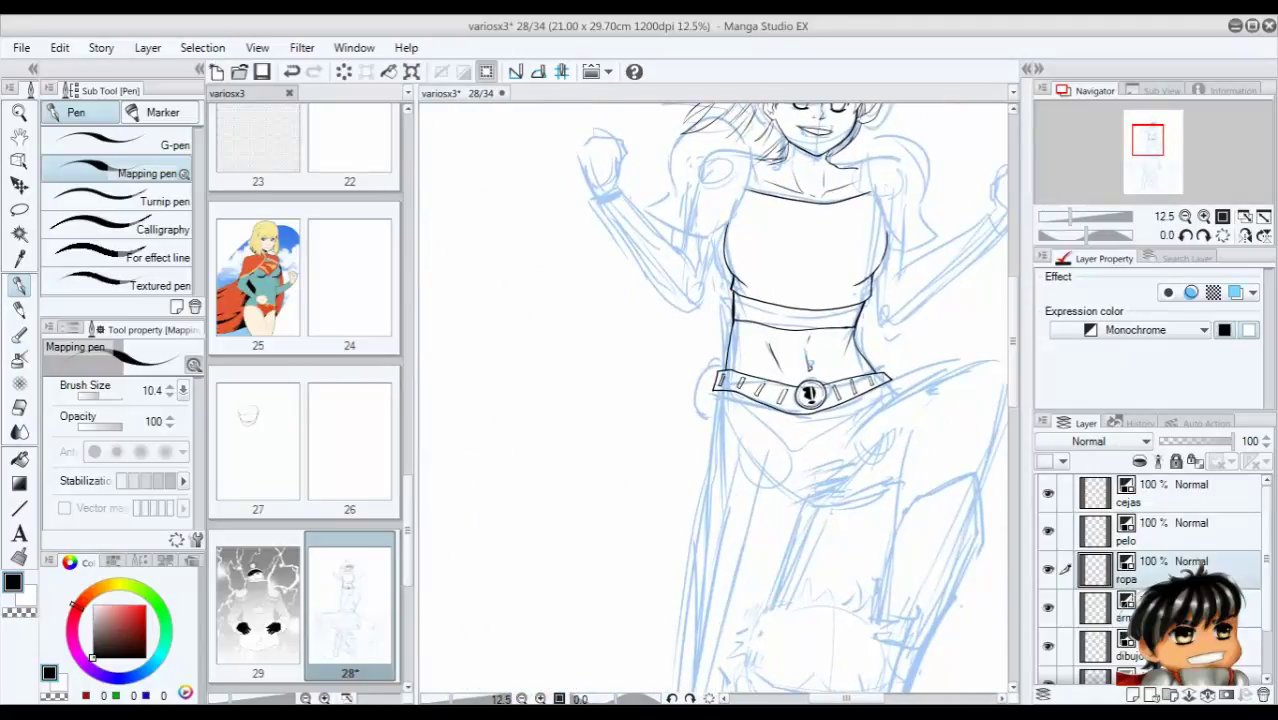
{"action": "mouse_move", "coordinate": [894, 393]}
{"action": "left_mouse_down"}
{"action": "mouse_move", "coordinate": [1001, 434]}
{"action": "mouse_move", "coordinate": [980, 486]}
{"action": "left_mouse_up"}
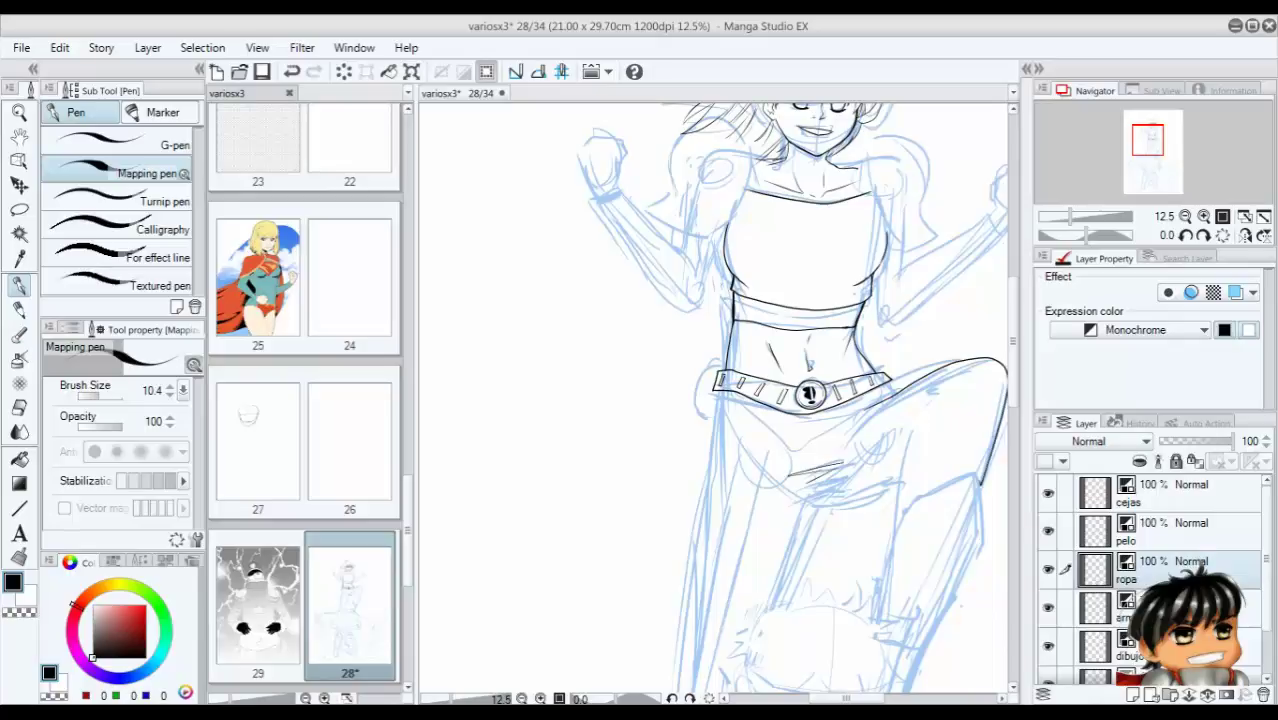
Ink a crease running from the hip below the belt buckle and the curved underside of the raised thigh.
{"action": "key", "text": "Tab"}
{"action": "scroll", "coordinate": [903, 350], "scroll_direction": "up", "scroll_amount": 3}
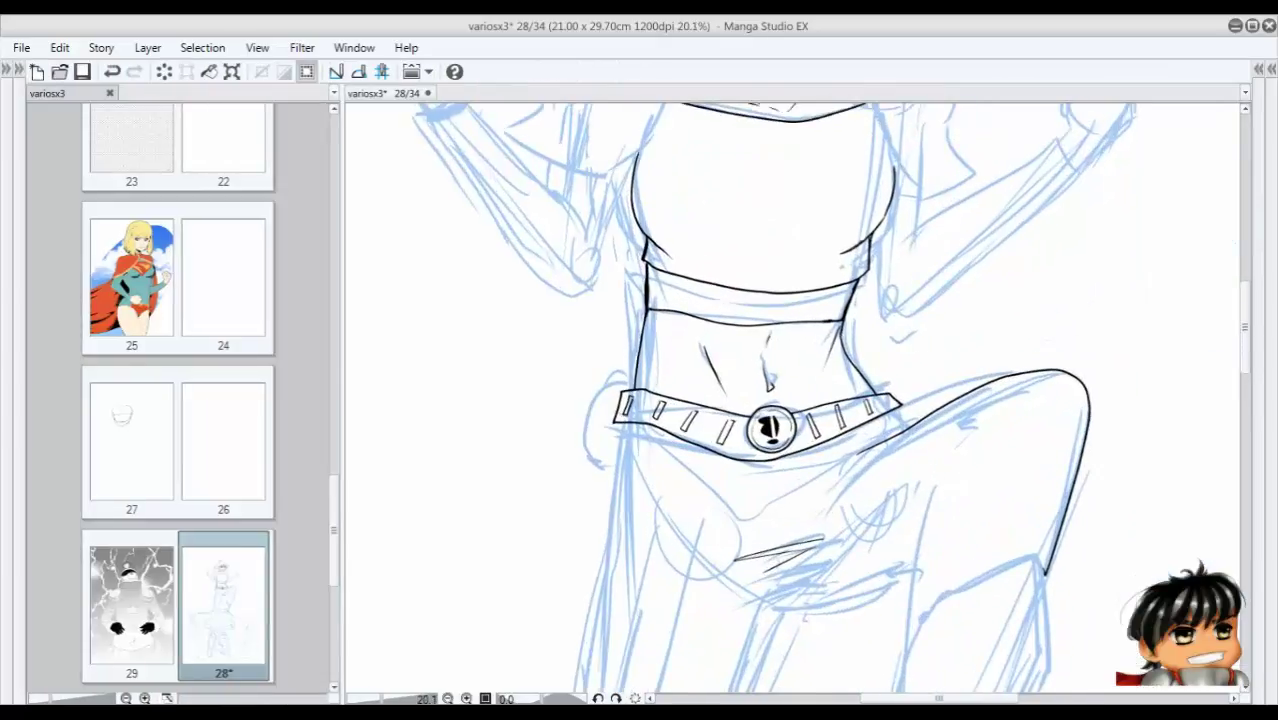
{"action": "left_click_drag", "start_coordinate": [866, 386], "coordinate": [778, 447]}
{"action": "left_click_drag", "start_coordinate": [779, 522], "coordinate": [897, 505]}
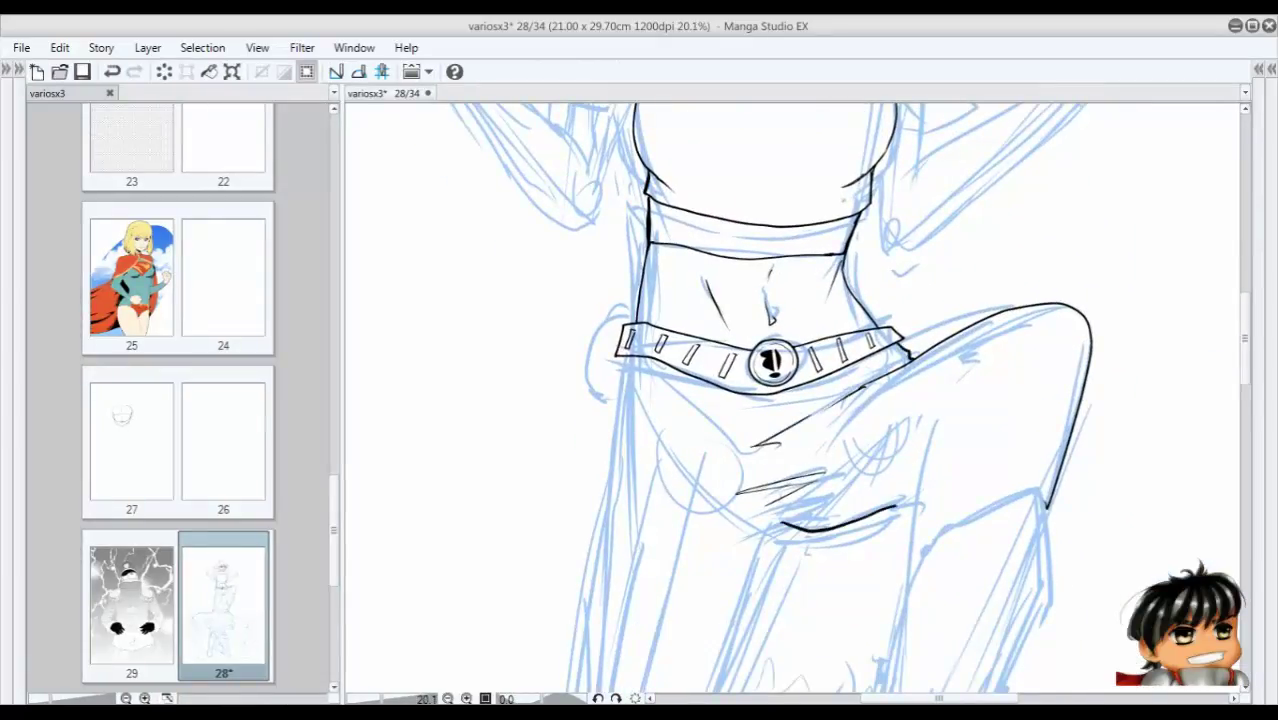
Ink the start of the straight leg's inner line and more fabric creases around the crotch.
{"action": "left_click_drag", "start_coordinate": [778, 514], "coordinate": [757, 590]}
{"action": "left_click_drag", "start_coordinate": [760, 500], "coordinate": [838, 341]}
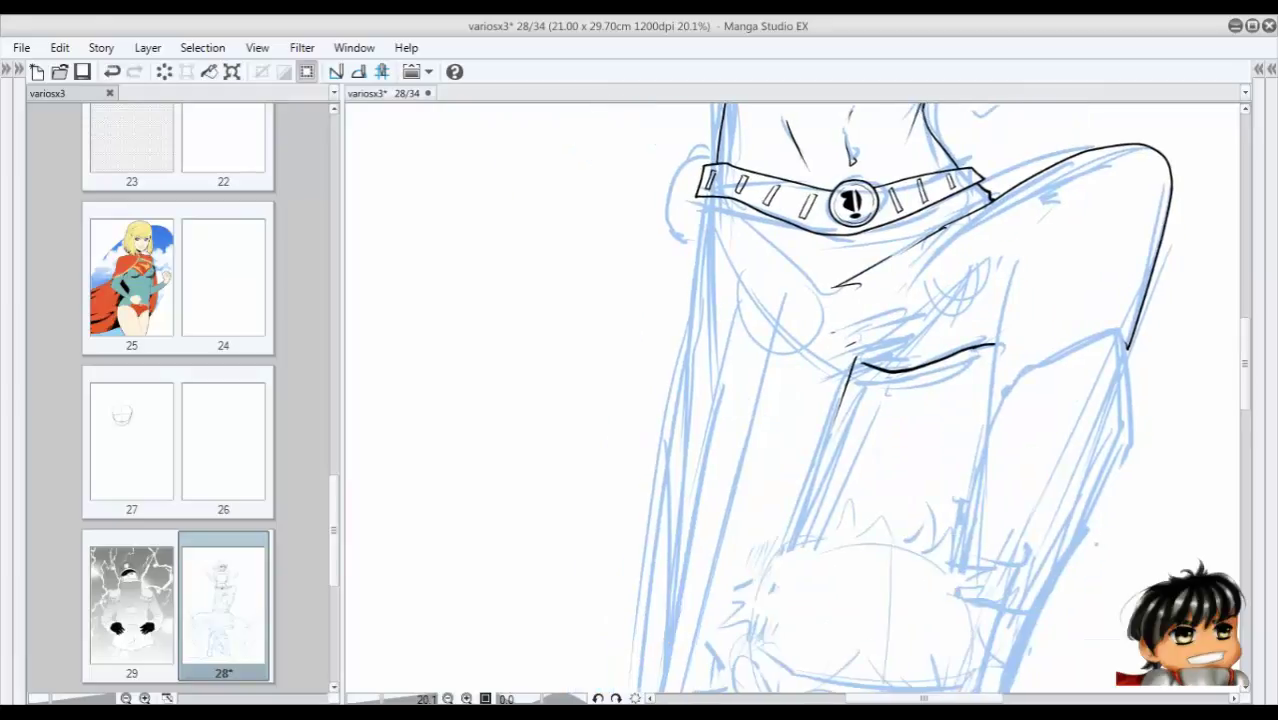
{"action": "mouse_move", "coordinate": [905, 290]}
{"action": "left_mouse_down"}
{"action": "mouse_move", "coordinate": [855, 355]}
{"action": "mouse_move", "coordinate": [853, 332]}
{"action": "left_mouse_up"}
{"action": "left_click_drag", "start_coordinate": [850, 256], "coordinate": [746, 312]}
{"action": "left_click_drag", "start_coordinate": [702, 200], "coordinate": [618, 690]}
{"action": "key", "text": "ctrl+z"}
{"action": "left_click_drag", "start_coordinate": [800, 400], "coordinate": [852, 357]}
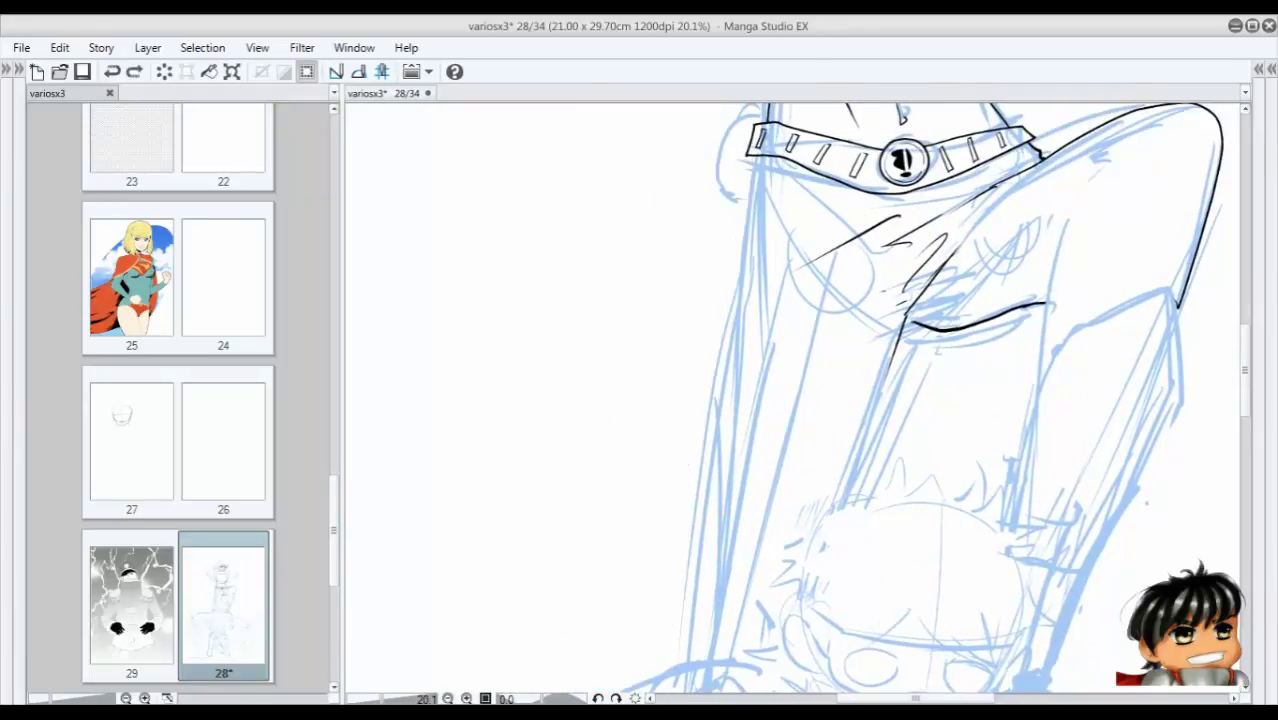
Ink the straight leg's long outer edge from the belt down and extend its inner edge to the lower head.
{"action": "left_click_drag", "start_coordinate": [752, 160], "coordinate": [697, 618]}
{"action": "left_click_drag", "start_coordinate": [908, 314], "coordinate": [824, 472]}
{"action": "left_click_drag", "start_coordinate": [854, 416], "coordinate": [830, 494]}
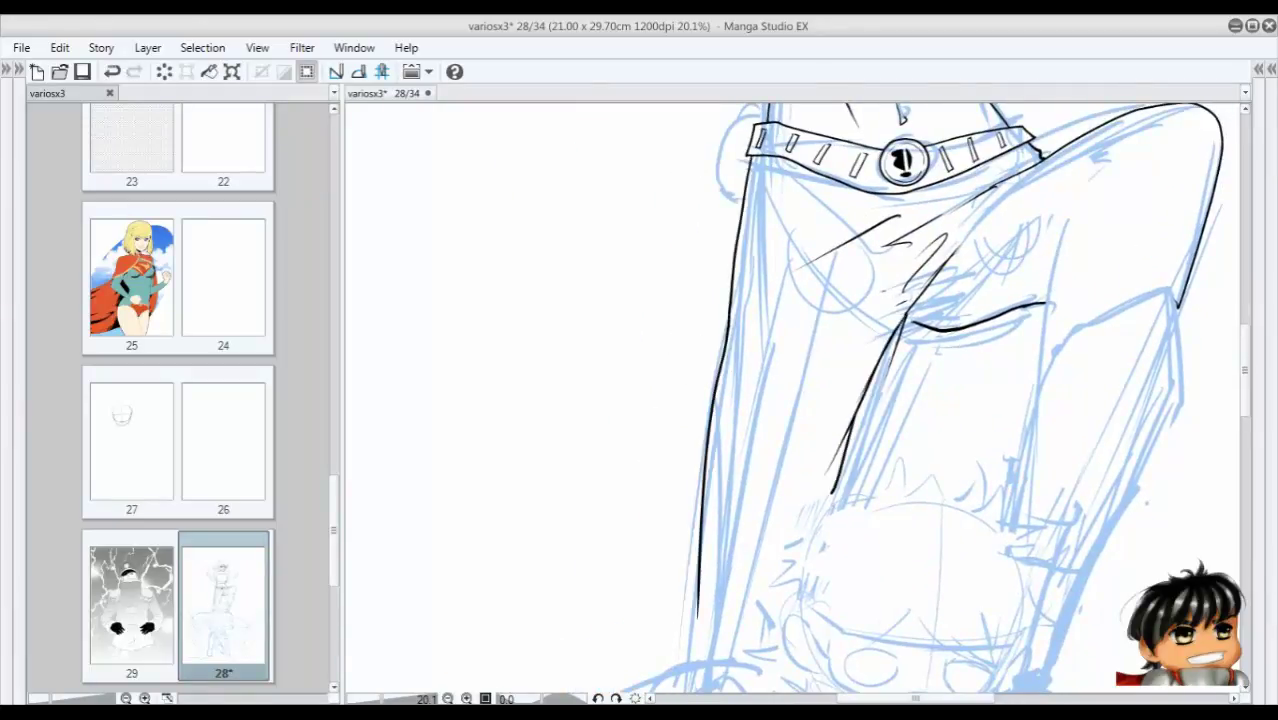
Ink the remaining folds at the crotch and behind the bent knee, and save the file.
{"action": "scroll", "coordinate": [852, 332], "scroll_direction": "down", "scroll_amount": 3}
{"action": "scroll", "coordinate": [898, 245], "scroll_direction": "up", "scroll_amount": 3}
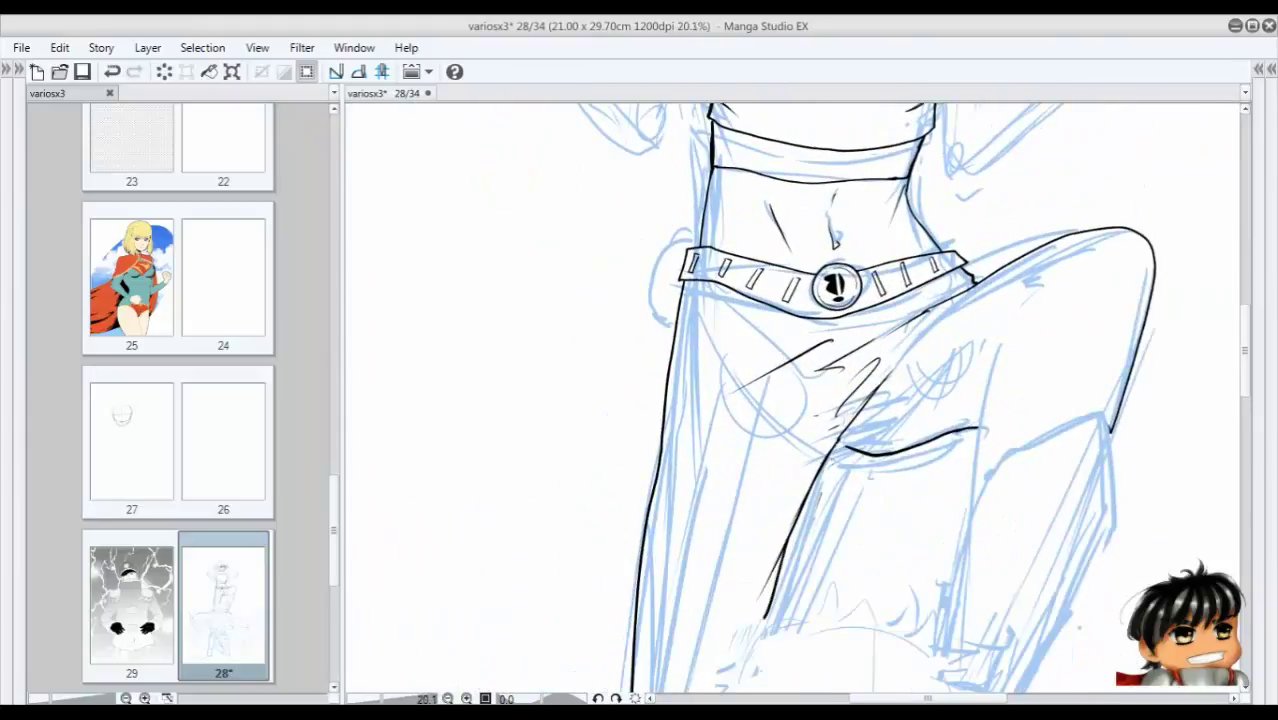
{"action": "scroll", "coordinate": [850, 400], "scroll_direction": "up", "scroll_amount": 2}
{"action": "scroll", "coordinate": [850, 400], "scroll_direction": "down", "scroll_amount": 3}
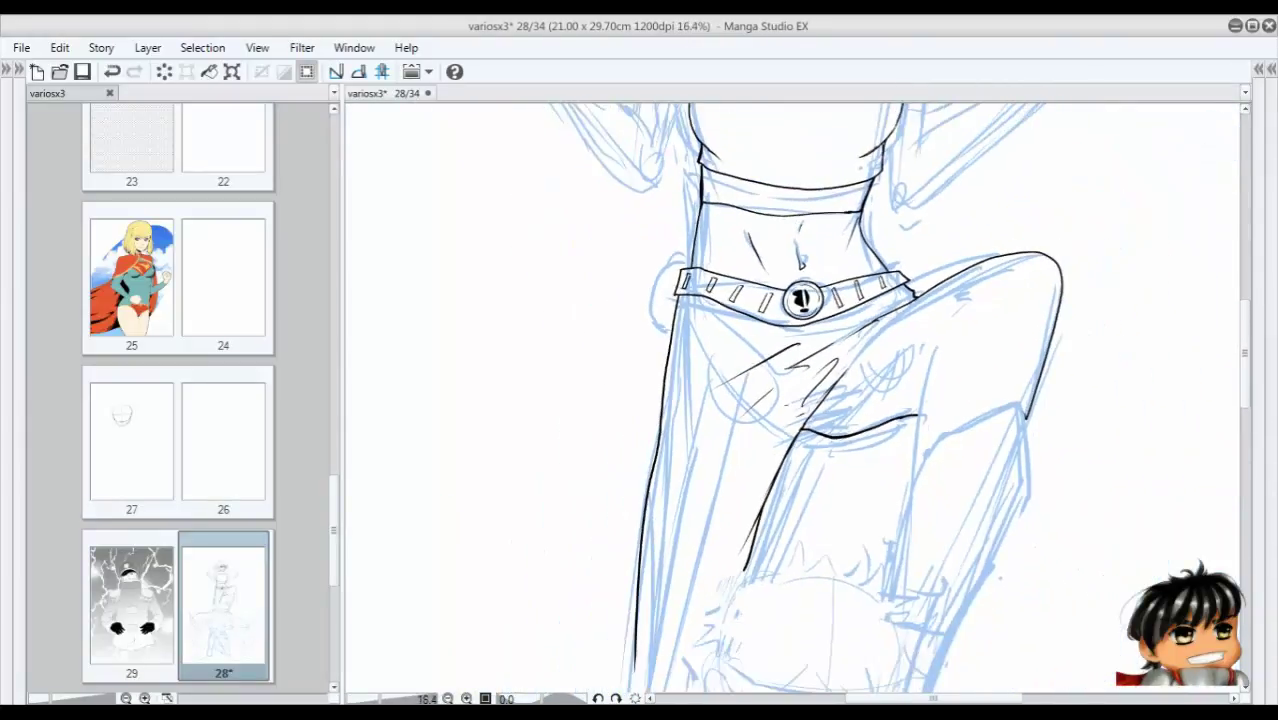
{"action": "scroll", "coordinate": [815, 330], "scroll_direction": "up", "scroll_amount": 1}
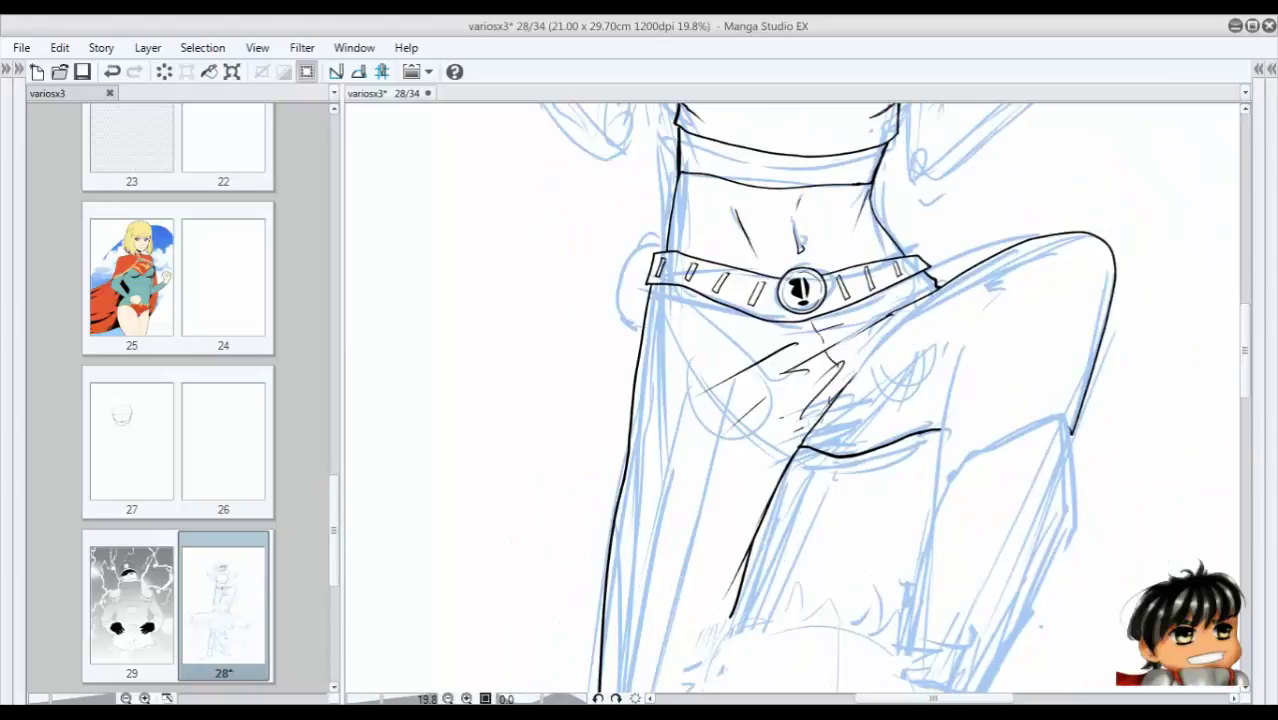
{"action": "scroll", "coordinate": [823, 333], "scroll_direction": "down", "scroll_amount": 2}
{"action": "mouse_move", "coordinate": [922, 368]}
{"action": "left_mouse_down"}
{"action": "mouse_move", "coordinate": [912, 495]}
{"action": "mouse_move", "coordinate": [898, 426]}
{"action": "left_mouse_up"}
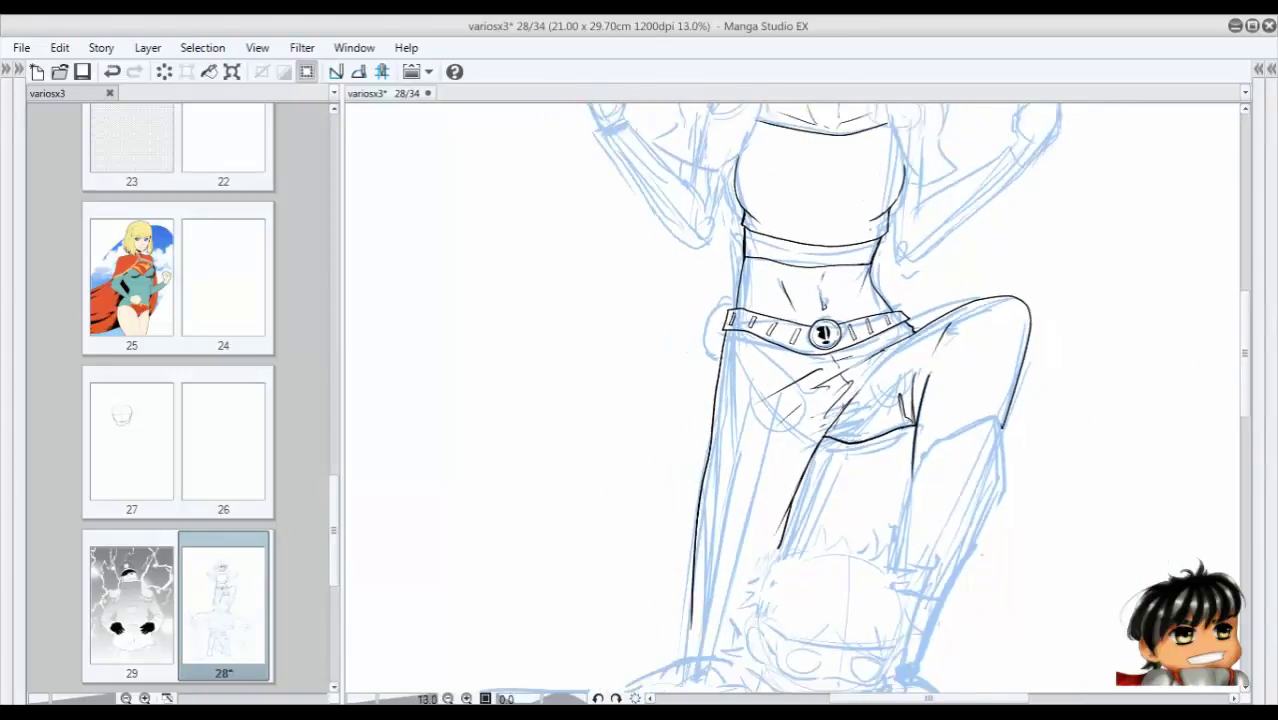
{"action": "scroll", "coordinate": [823, 333], "scroll_direction": "down", "scroll_amount": 1}
{"action": "key", "text": "ctrl+s"}
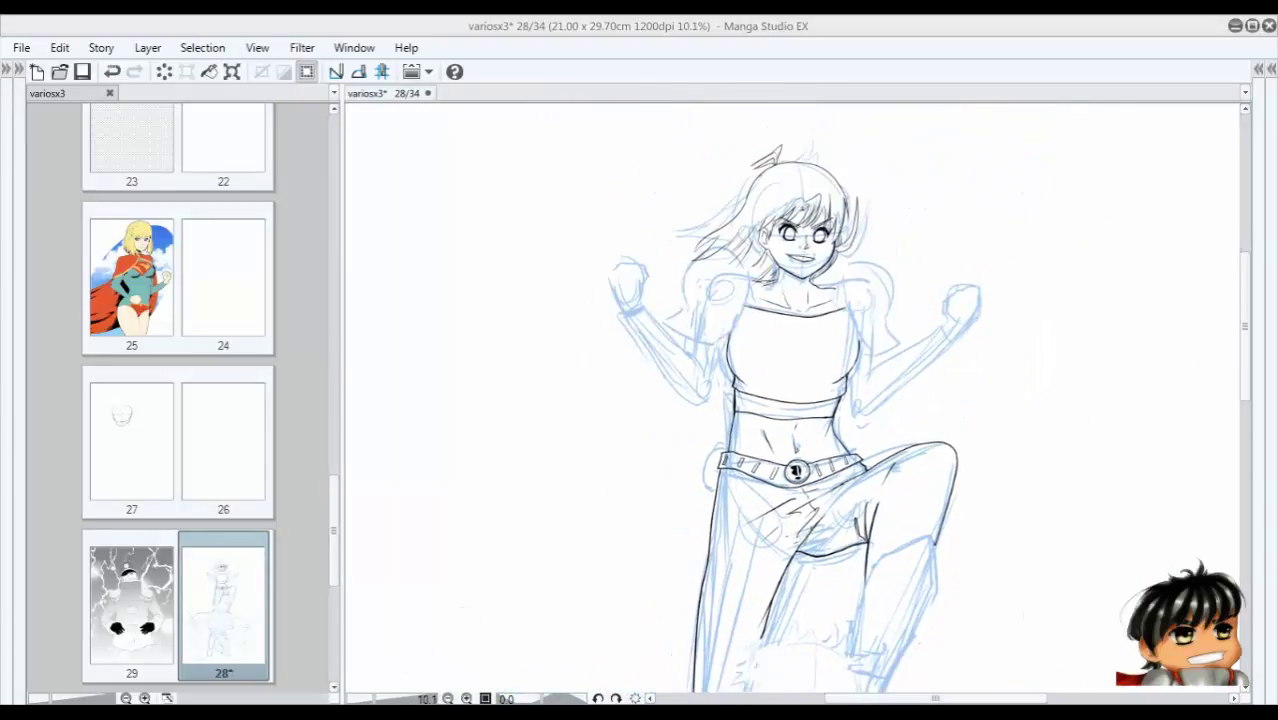
On the armadura layer, ink the left shoulder pad with a rounded top and flared pointed lower edge, using brush size 20.4.
{"action": "scroll", "coordinate": [830, 230], "scroll_direction": "up", "scroll_amount": 4}
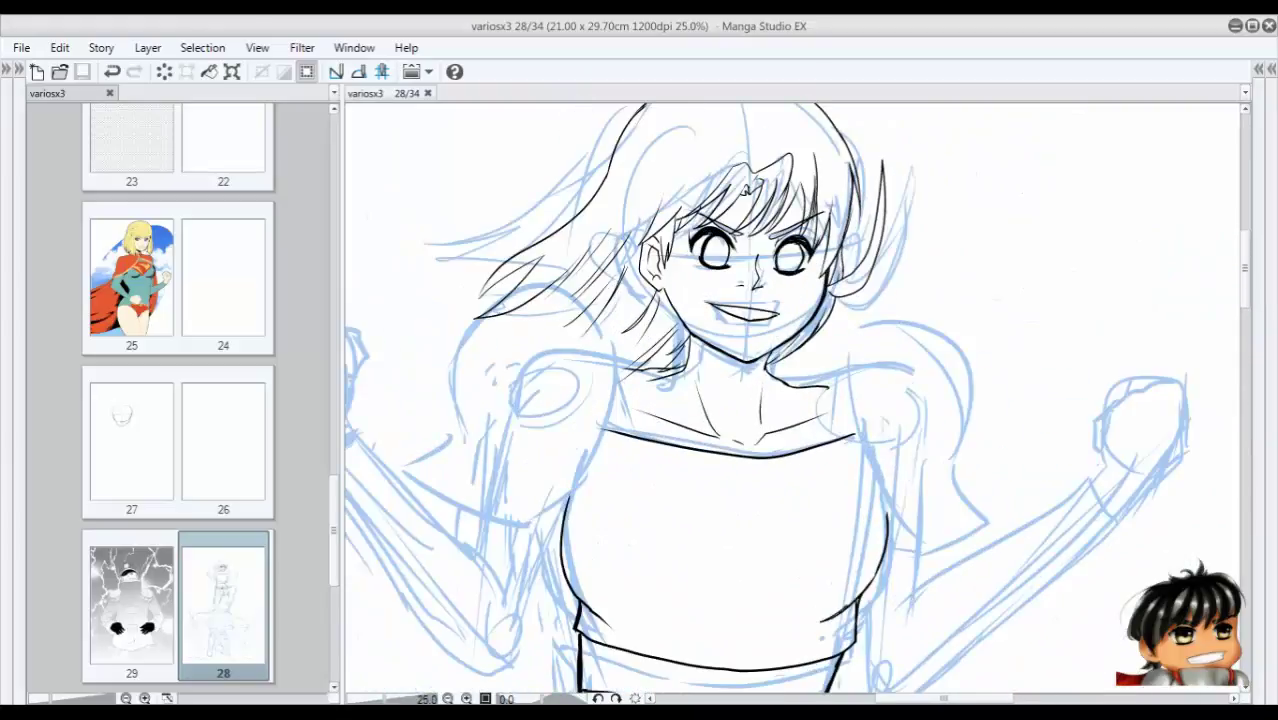
{"action": "key", "text": "Tab"}
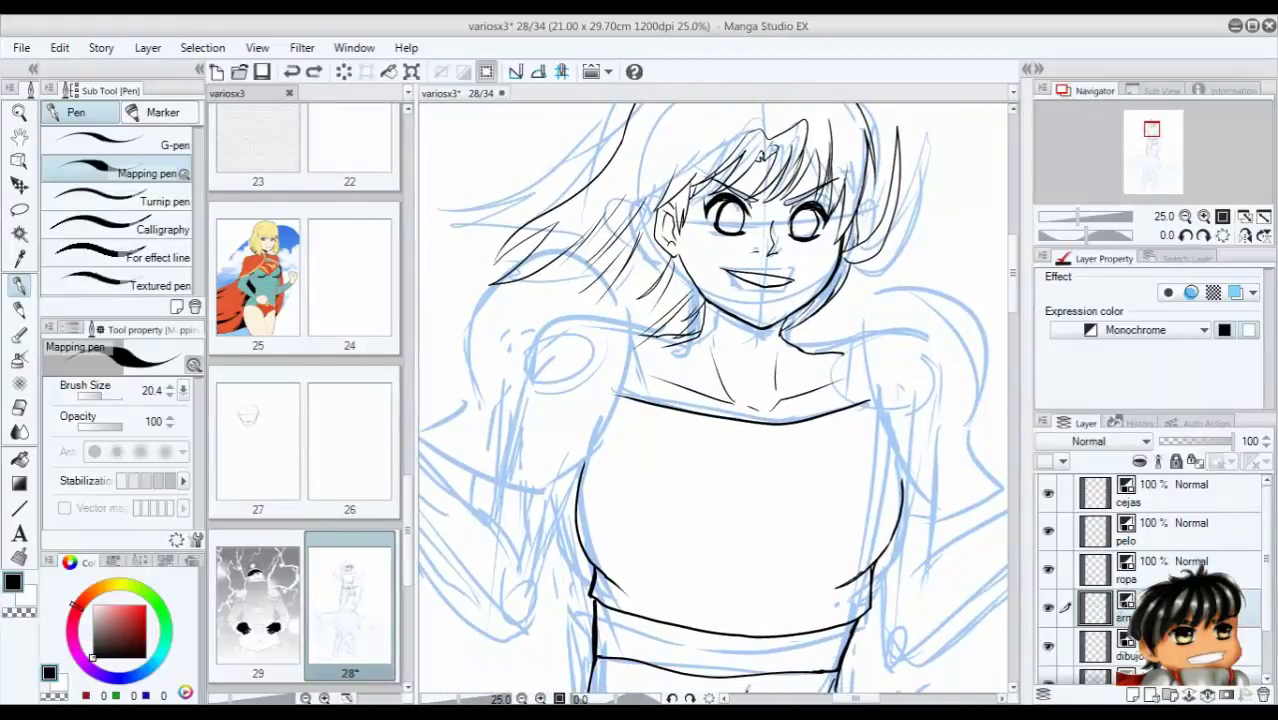
{"action": "left_click_drag", "start_coordinate": [636, 354], "coordinate": [483, 244]}
{"action": "key", "text": "ctrl+z"}
{"action": "left_click_drag", "start_coordinate": [466, 400], "coordinate": [510, 238]}
{"action": "key", "text": "ctrl+z"}
{"action": "mouse_move", "coordinate": [627, 300]}
{"action": "left_mouse_down"}
{"action": "mouse_move", "coordinate": [474, 332]}
{"action": "mouse_move", "coordinate": [467, 400]}
{"action": "mouse_move", "coordinate": [614, 400]}
{"action": "mouse_move", "coordinate": [587, 450]}
{"action": "left_mouse_up"}
{"action": "mouse_move", "coordinate": [478, 396]}
{"action": "left_mouse_down"}
{"action": "mouse_move", "coordinate": [450, 422]}
{"action": "mouse_move", "coordinate": [550, 510]}
{"action": "mouse_move", "coordinate": [622, 384]}
{"action": "mouse_move", "coordinate": [634, 293]}
{"action": "left_mouse_up"}
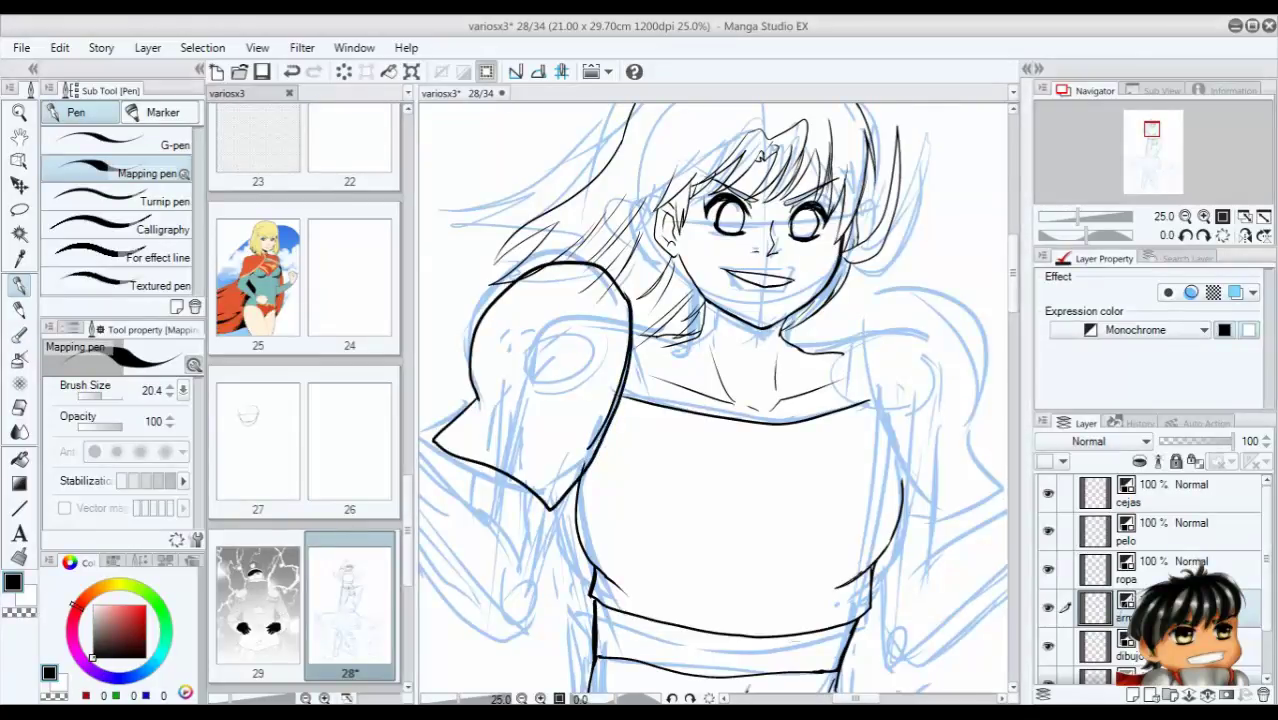
Ink the matching shoulder pad with its flared lower edge on the figure's other shoulder.
{"action": "left_click_drag", "start_coordinate": [600, 374], "coordinate": [710, 337]}
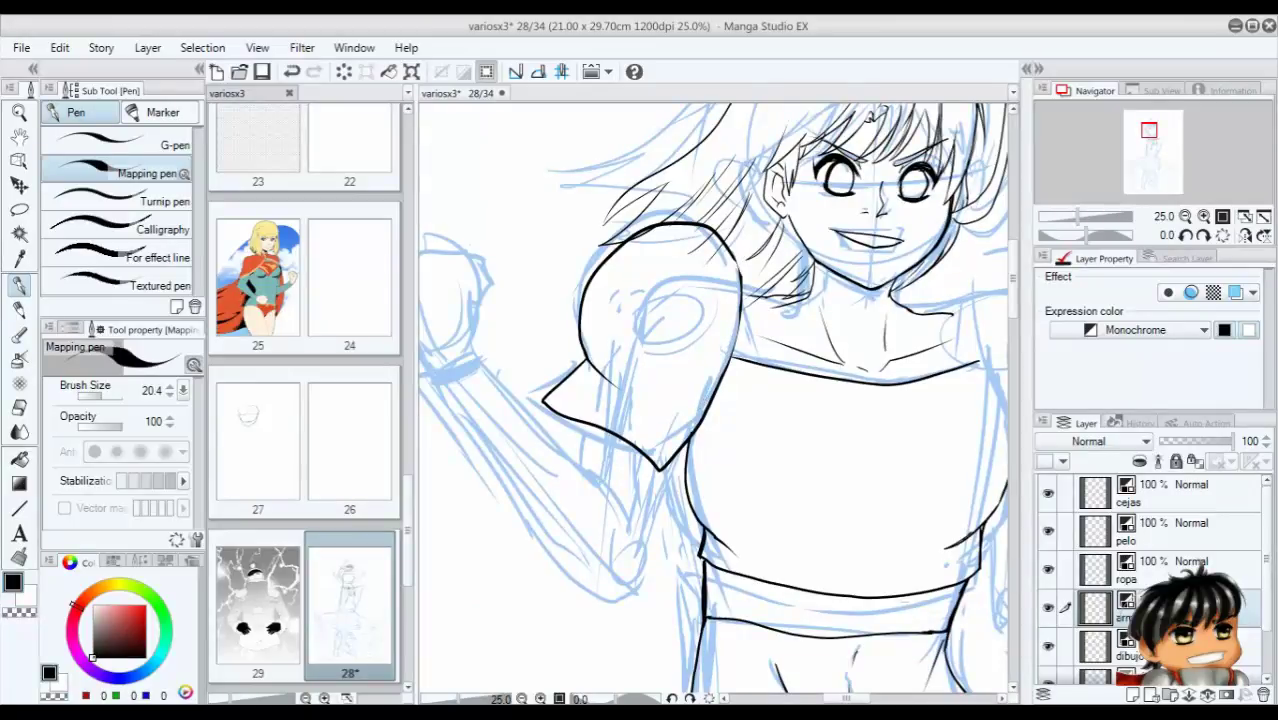
{"action": "left_click_drag", "start_coordinate": [700, 400], "coordinate": [577, 425]}
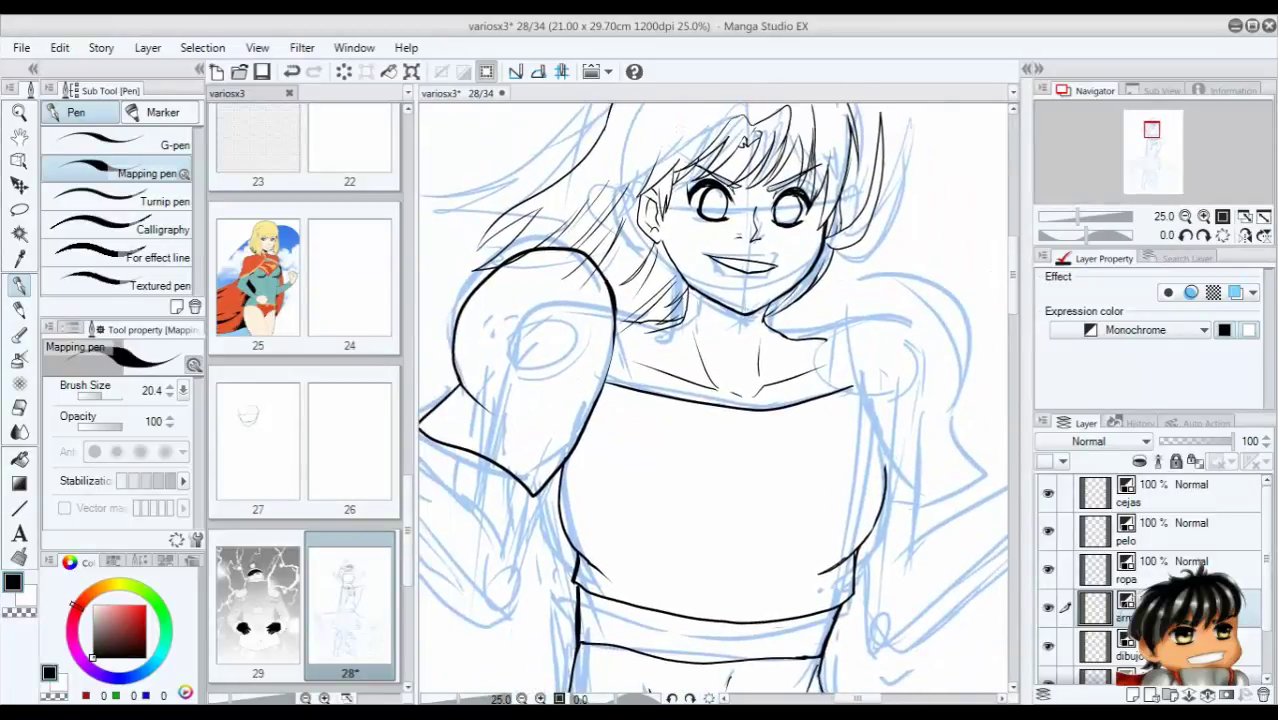
{"action": "mouse_move", "coordinate": [826, 330]}
{"action": "left_mouse_down"}
{"action": "mouse_move", "coordinate": [913, 505]}
{"action": "mouse_move", "coordinate": [986, 466]}
{"action": "mouse_move", "coordinate": [852, 274]}
{"action": "mouse_move", "coordinate": [960, 384]}
{"action": "mouse_move", "coordinate": [966, 452]}
{"action": "left_mouse_up"}
{"action": "scroll", "coordinate": [966, 455], "scroll_direction": "down", "scroll_amount": 1}
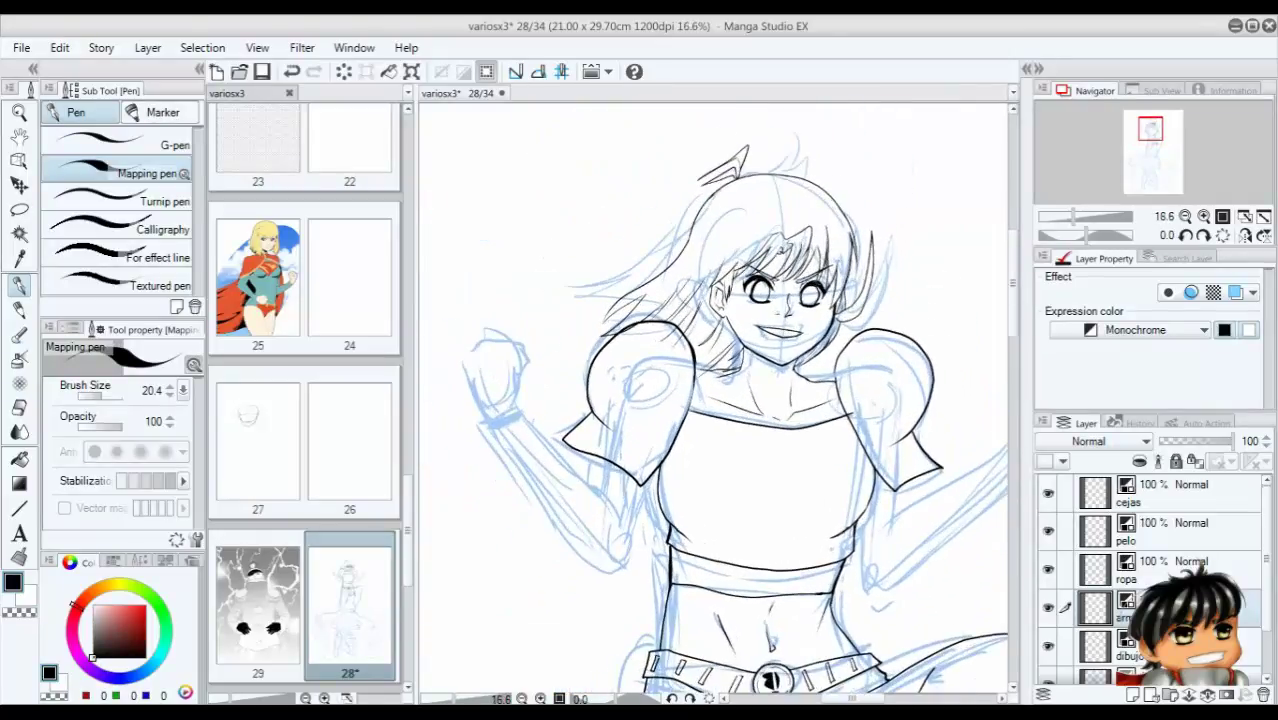
Erase the body, clothing and hair lines overlapping the shoulder pads on their respective layers.
{"action": "scroll", "coordinate": [870, 355], "scroll_direction": "up", "scroll_amount": 3}
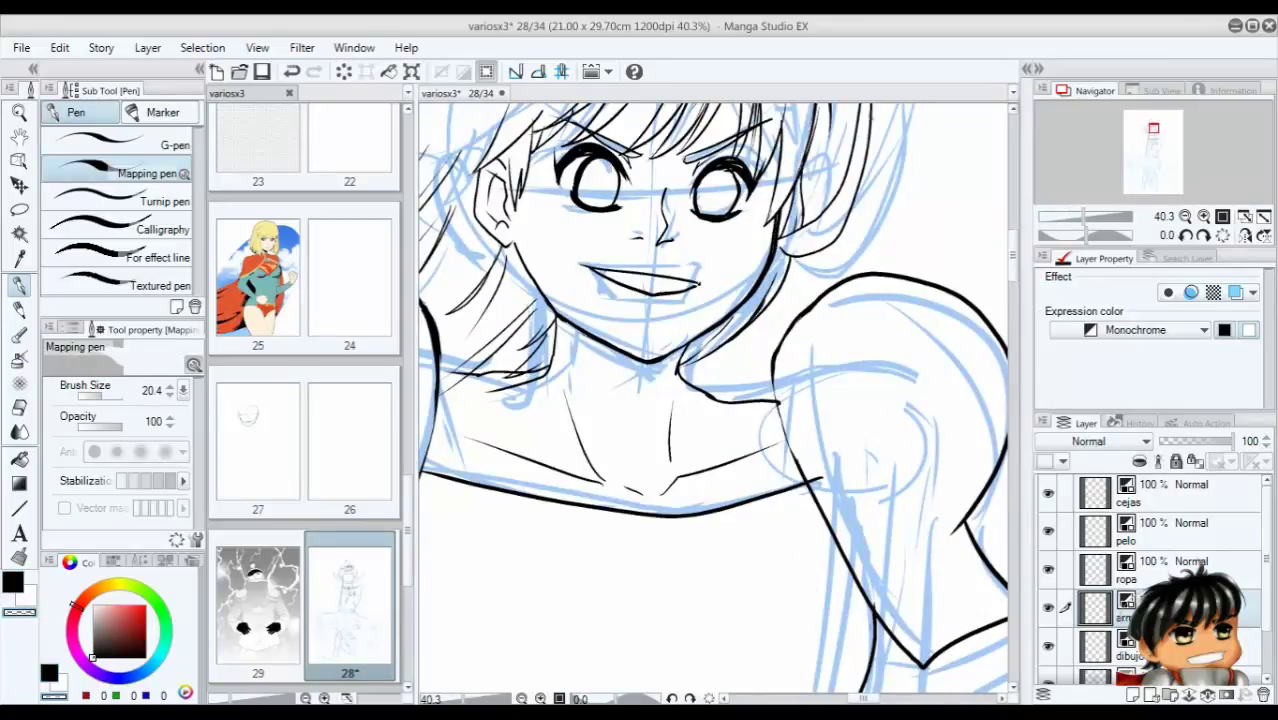
{"action": "left_click", "coordinate": [1100, 643]}
{"action": "scroll", "coordinate": [712, 400], "scroll_direction": "down", "scroll_amount": 5}
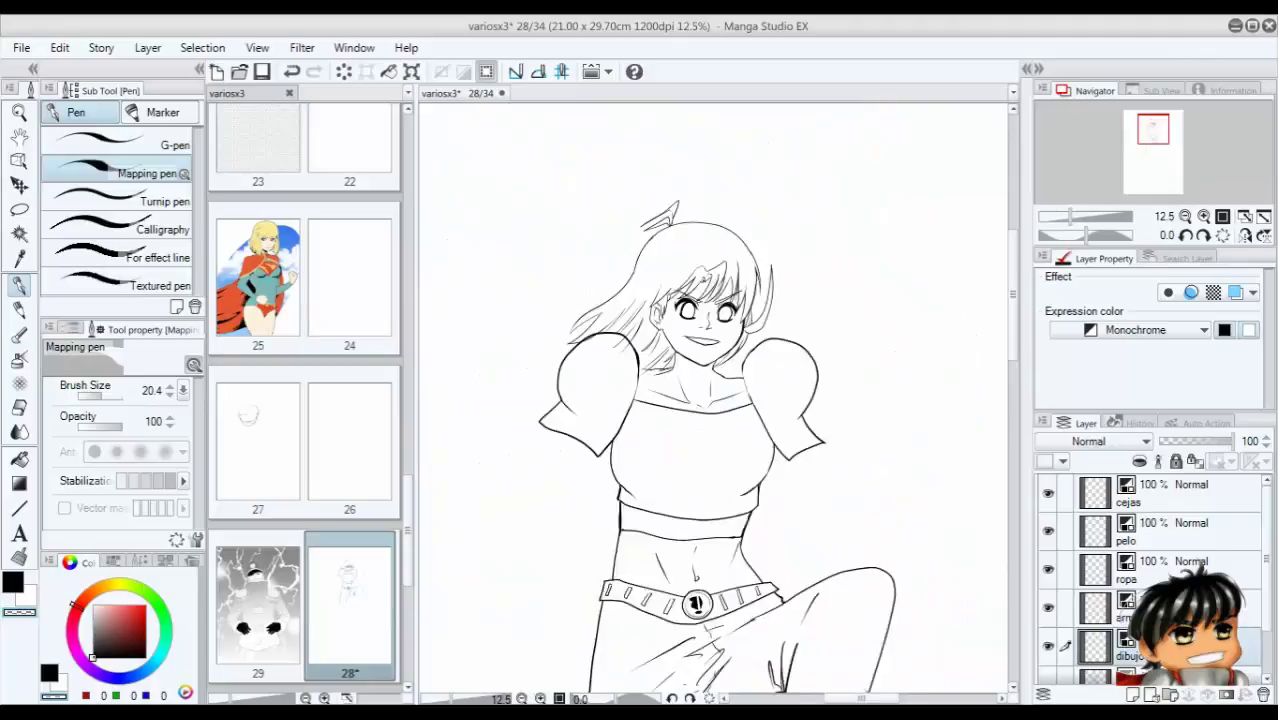
{"action": "scroll", "coordinate": [635, 330], "scroll_direction": "up", "scroll_amount": 5}
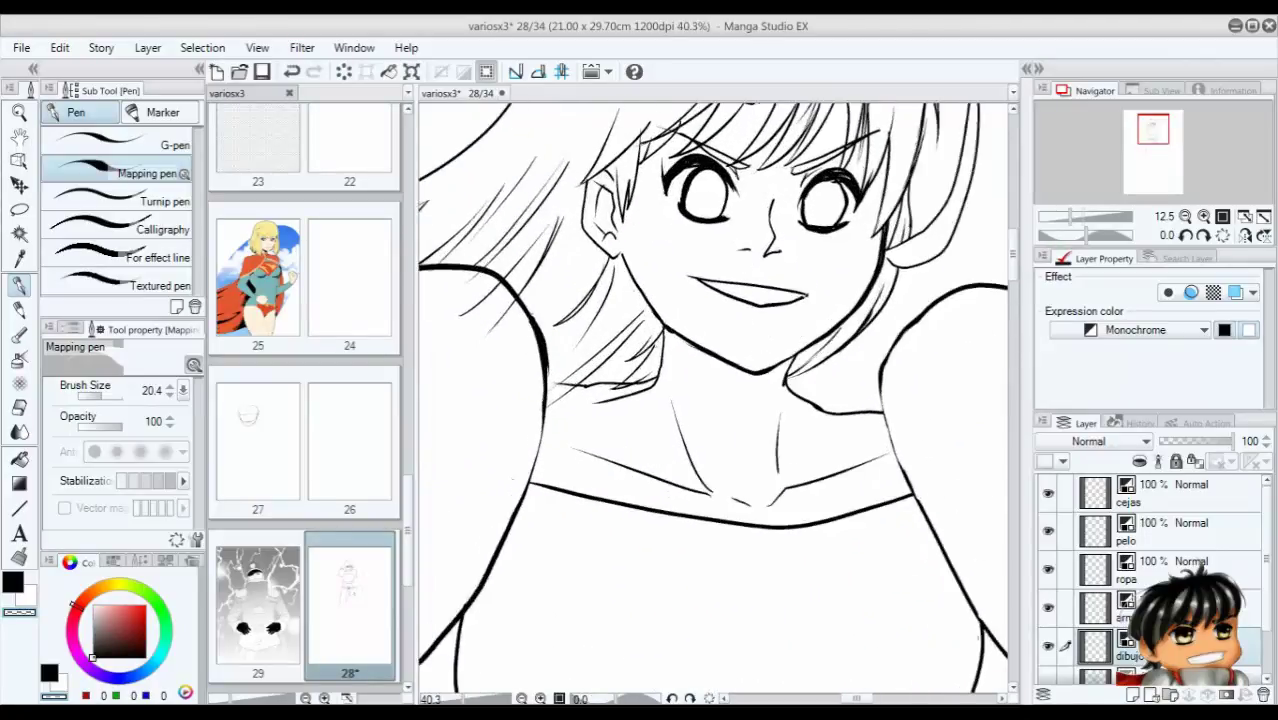
{"action": "left_click", "coordinate": [1100, 568]}
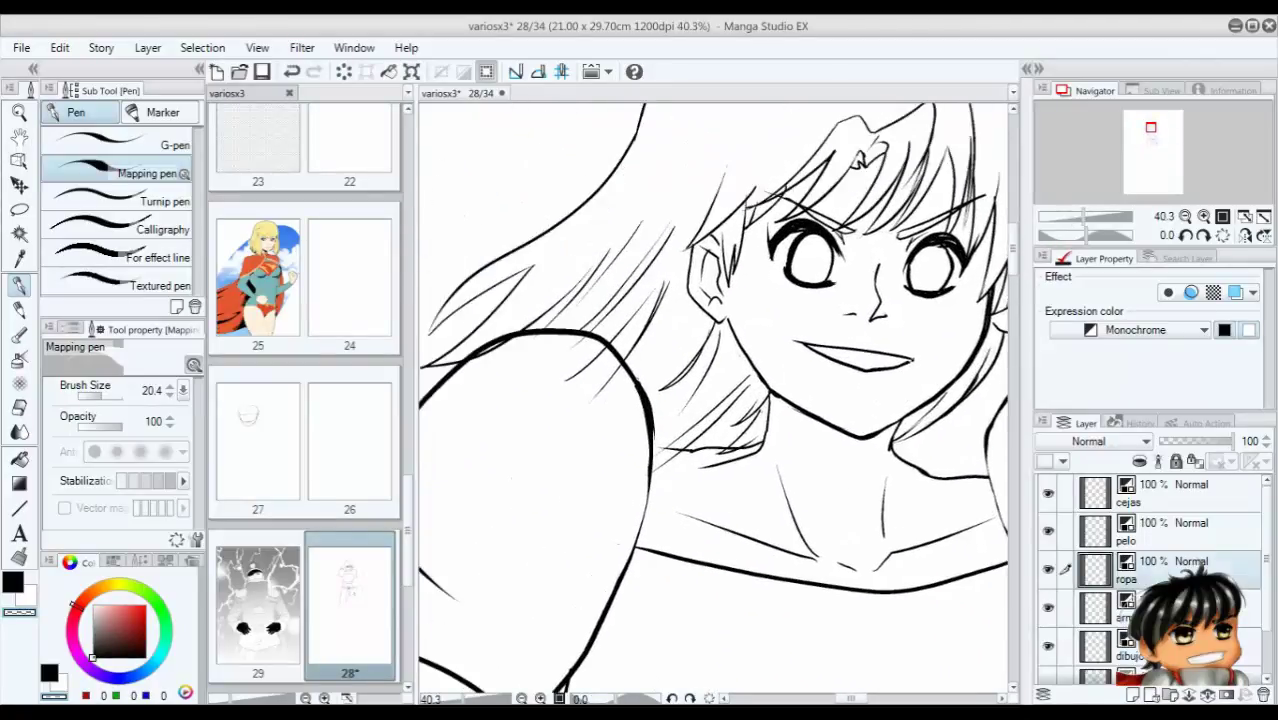
{"action": "left_click", "coordinate": [1100, 530]}
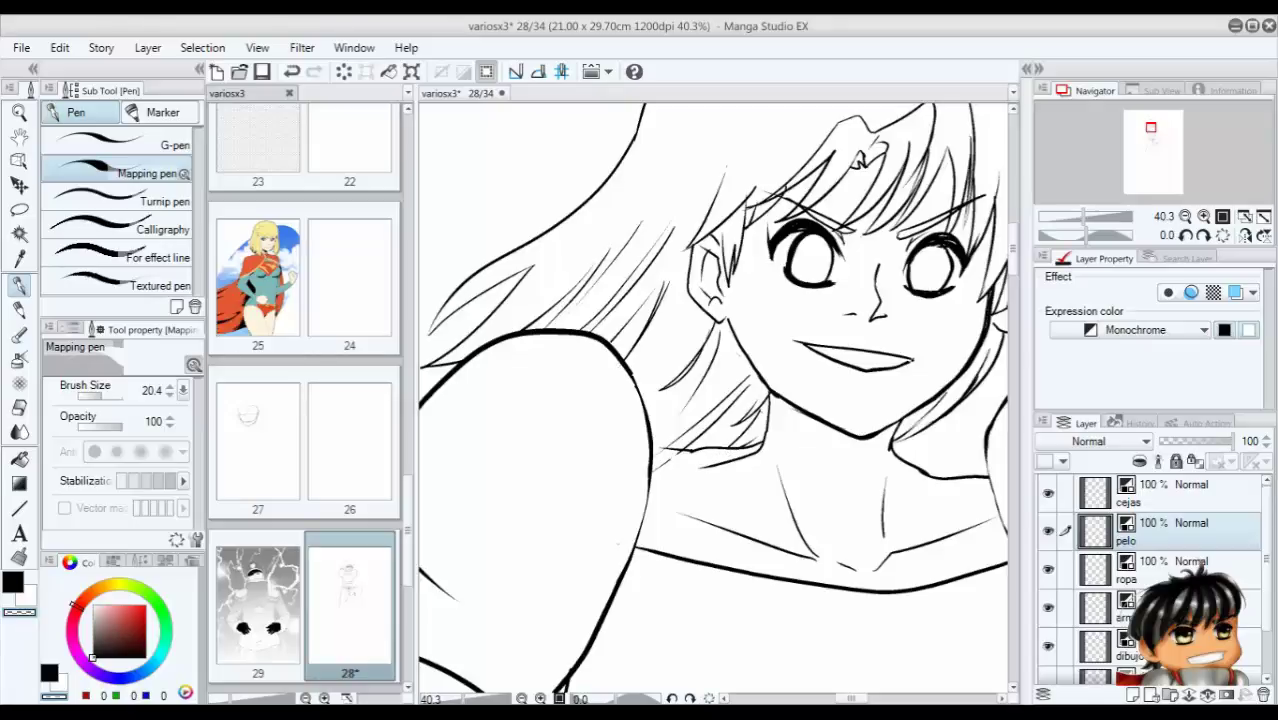
On the dibujo layer, ink the shoulder line from the hair ends to the left shoulder pad and refine the collarbone with brush size 15.4.
{"action": "left_click", "coordinate": [1100, 645]}
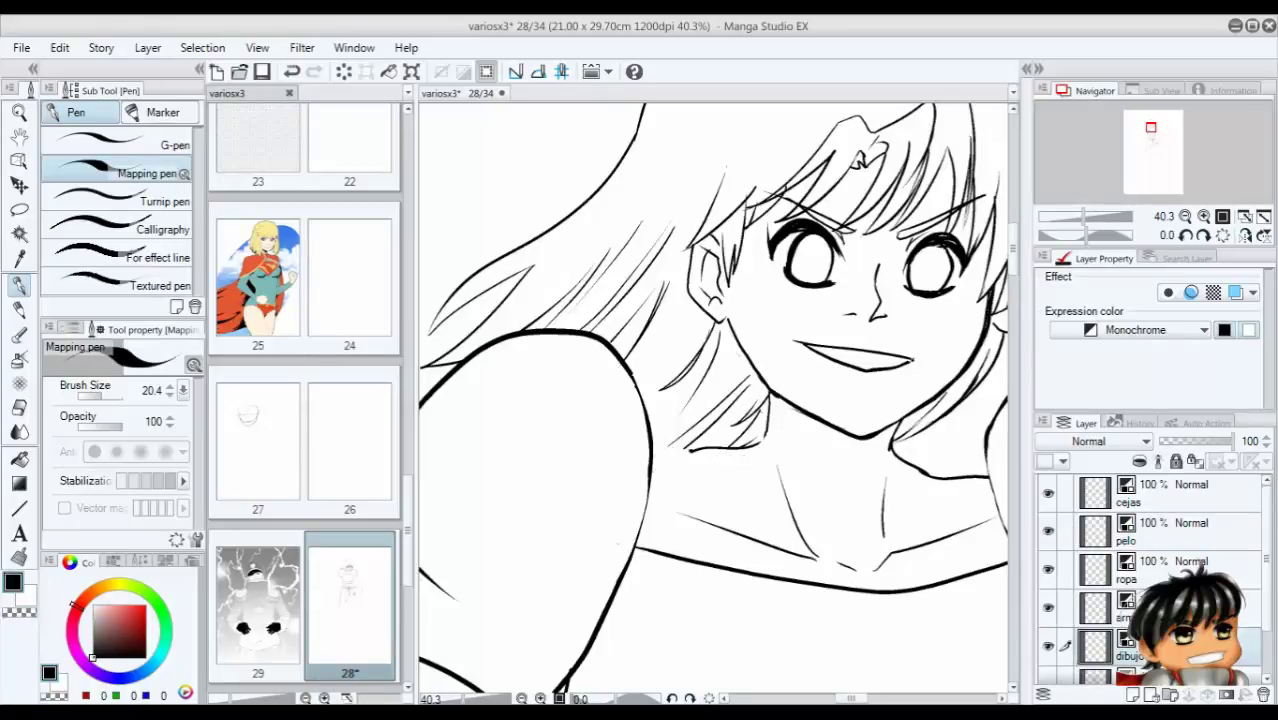
{"action": "left_click_drag", "start_coordinate": [698, 449], "coordinate": [652, 457]}
{"action": "key", "text": "bracketleft"}
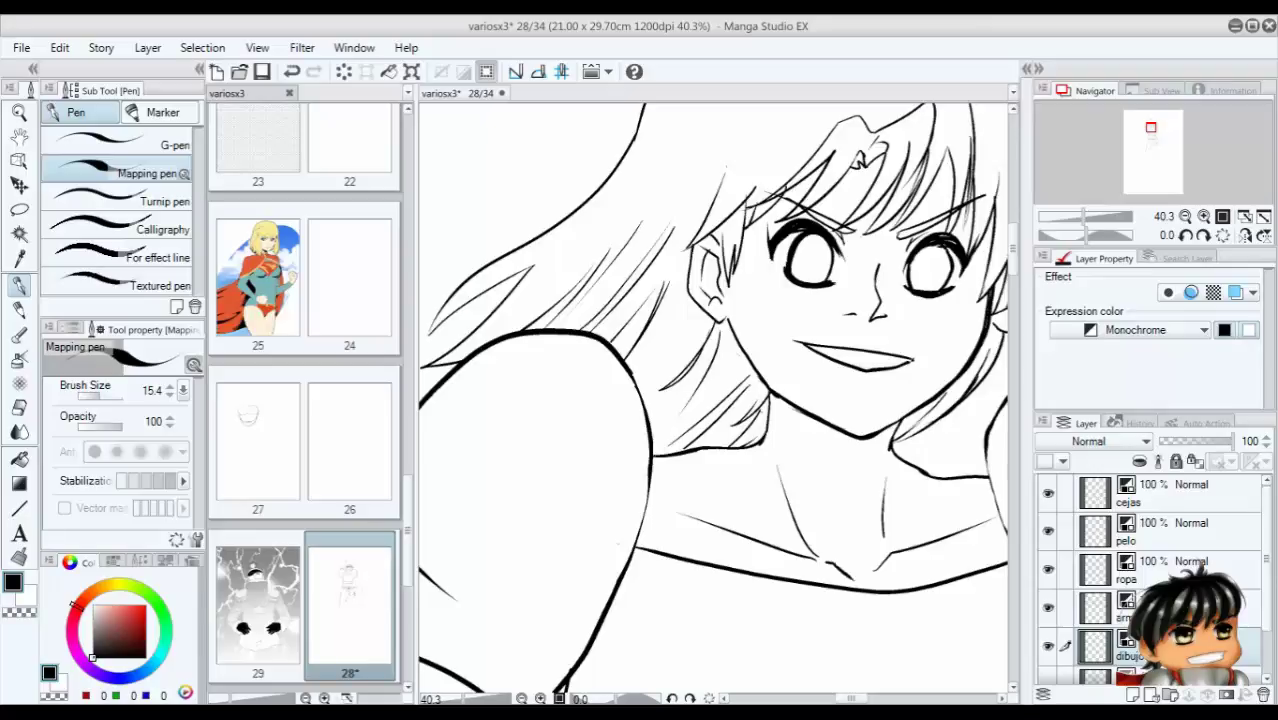
Ink a short lower lip line beneath the grin and a small crease at the mouth corner.
{"action": "scroll", "coordinate": [715, 400], "scroll_direction": "down", "scroll_amount": 3}
{"action": "scroll", "coordinate": [715, 400], "scroll_direction": "up", "scroll_amount": 4}
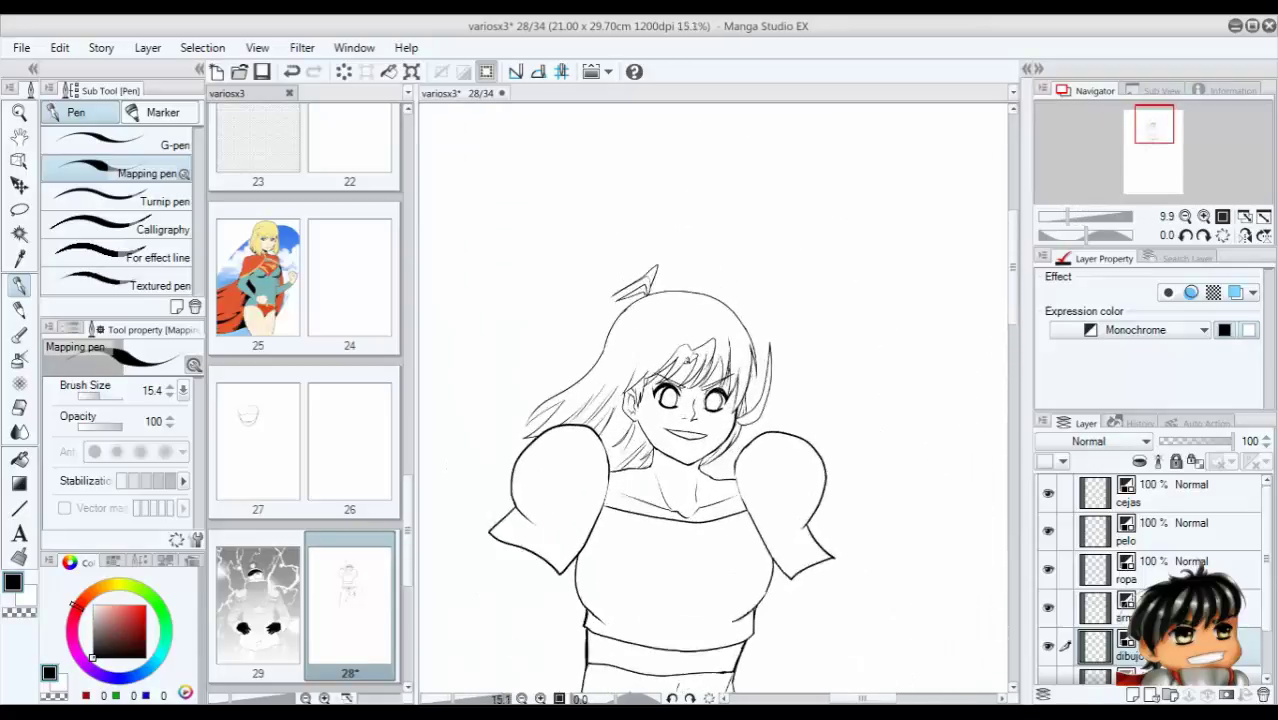
{"action": "scroll", "coordinate": [680, 430], "scroll_direction": "up", "scroll_amount": 1}
{"action": "mouse_move", "coordinate": [705, 464]}
{"action": "left_mouse_down"}
{"action": "mouse_move", "coordinate": [668, 470]}
{"action": "mouse_move", "coordinate": [650, 456]}
{"action": "left_mouse_up"}
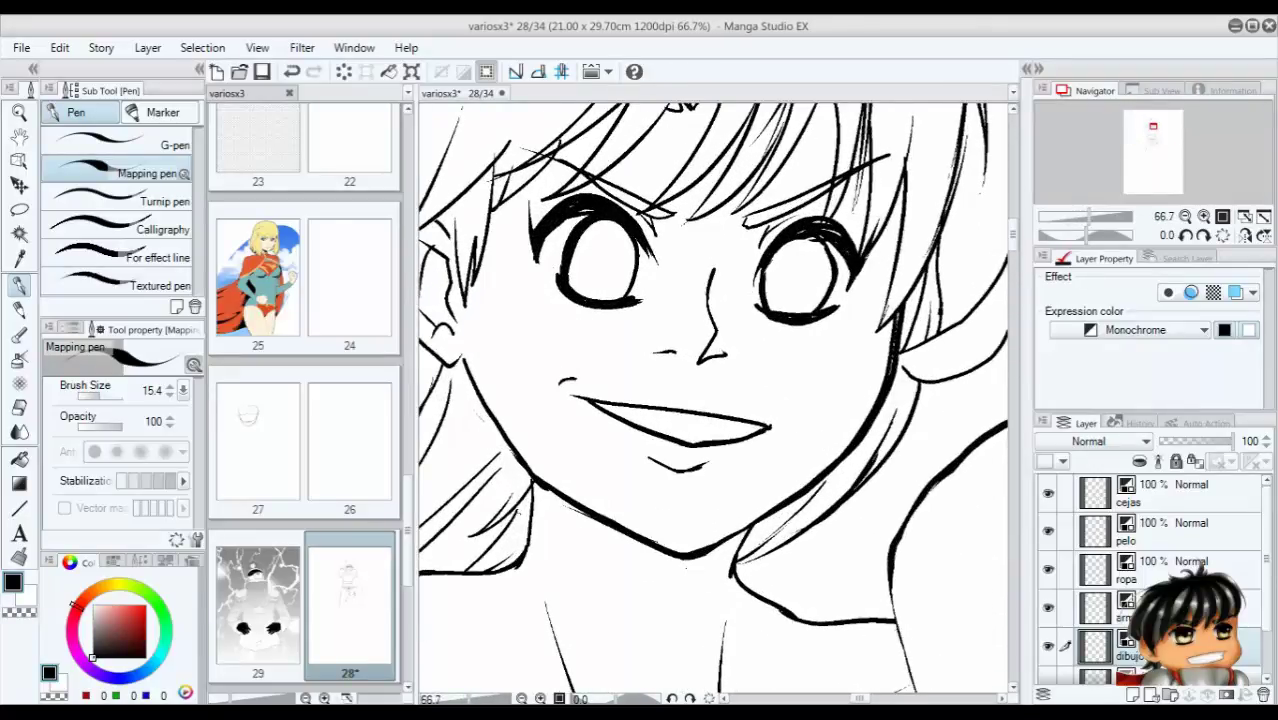
On the cejas layer, lasso the right eyebrow, rotate it about 7 degrees and reposition it above the eye.
{"action": "scroll", "coordinate": [715, 400], "scroll_direction": "down", "scroll_amount": 2}
{"action": "scroll", "coordinate": [715, 400], "scroll_direction": "up", "scroll_amount": 1}
{"action": "key", "text": "m"}
{"action": "left_click_drag", "start_coordinate": [760, 220], "coordinate": [750, 258]}
{"action": "key", "text": "p"}
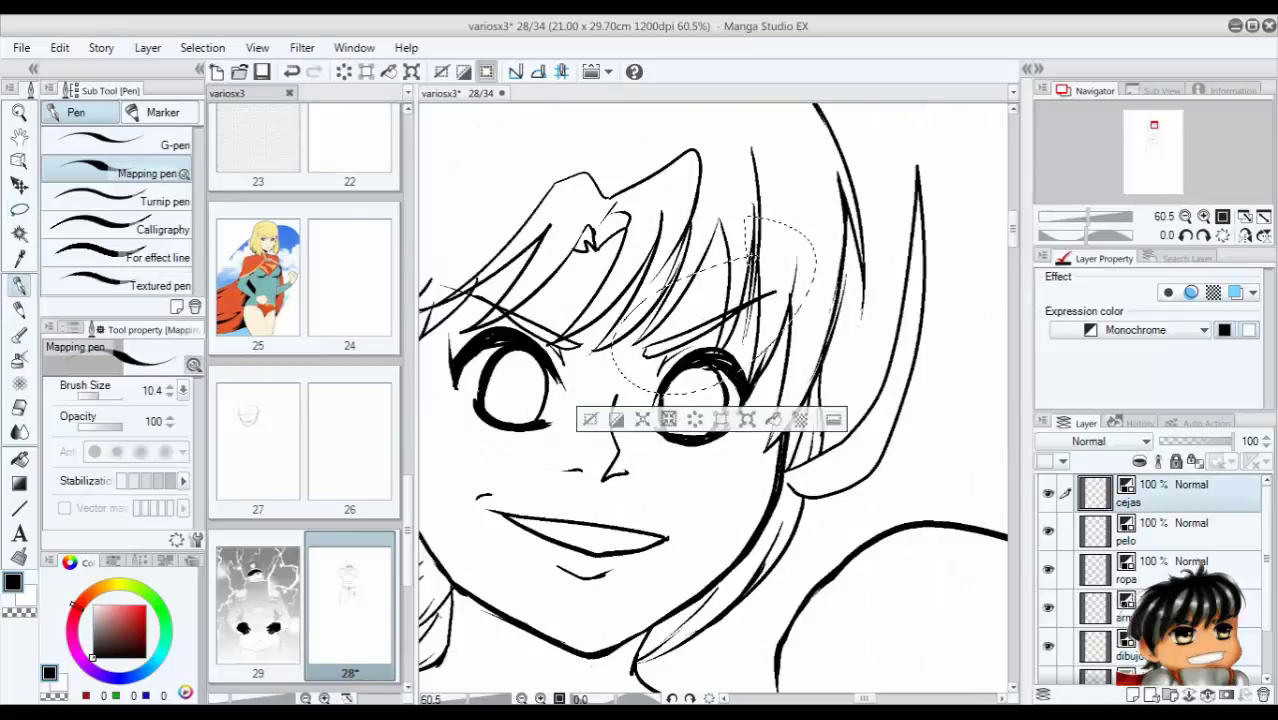
{"action": "key", "text": "ctrl+t"}
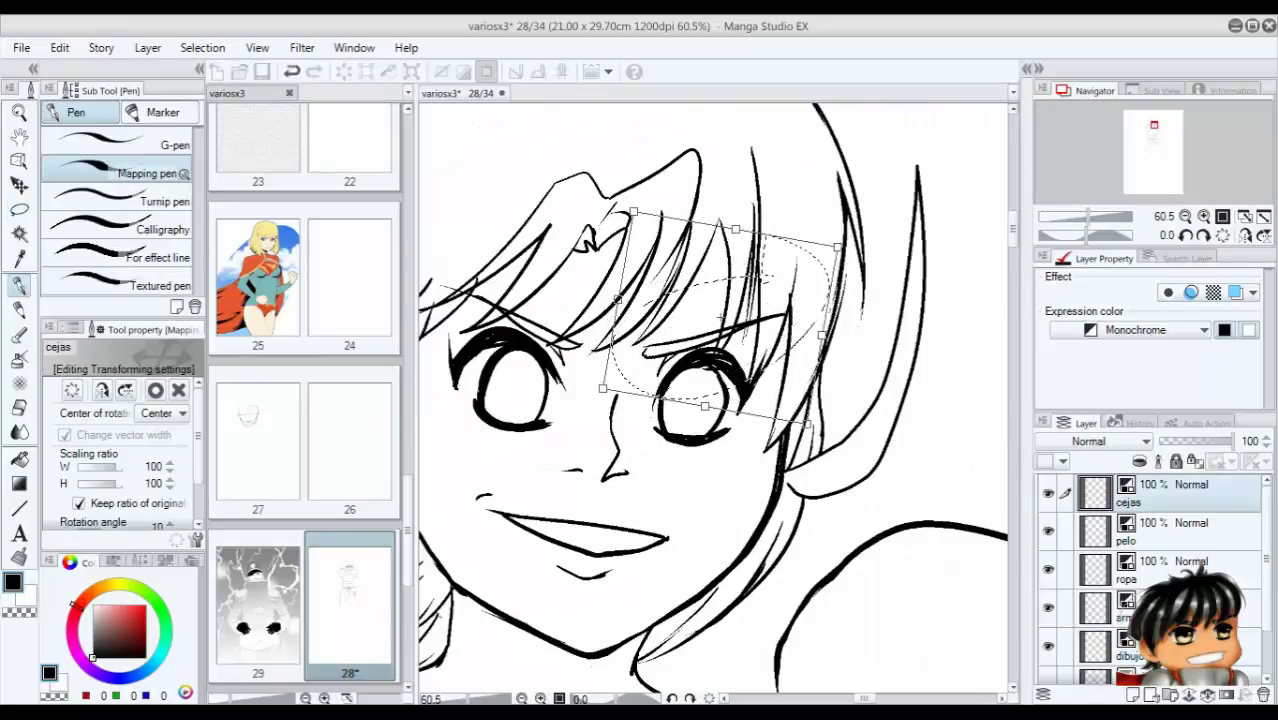
{"action": "left_click_drag", "start_coordinate": [720, 316], "coordinate": [714, 315]}
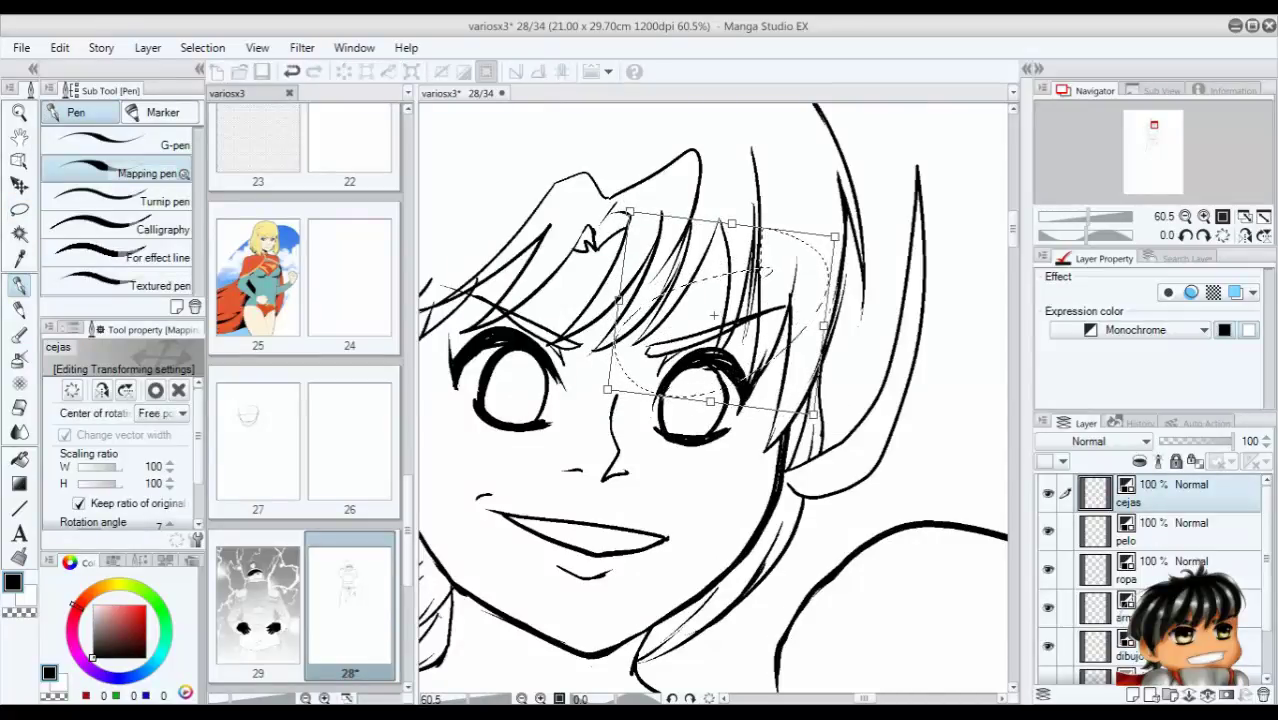
{"action": "key", "text": "Return"}
Ink small frown lines between the eyebrows with the Mapping pen at brush size 15.4.
{"action": "key", "text": "p"}
{"action": "key", "text": "bracketright"}
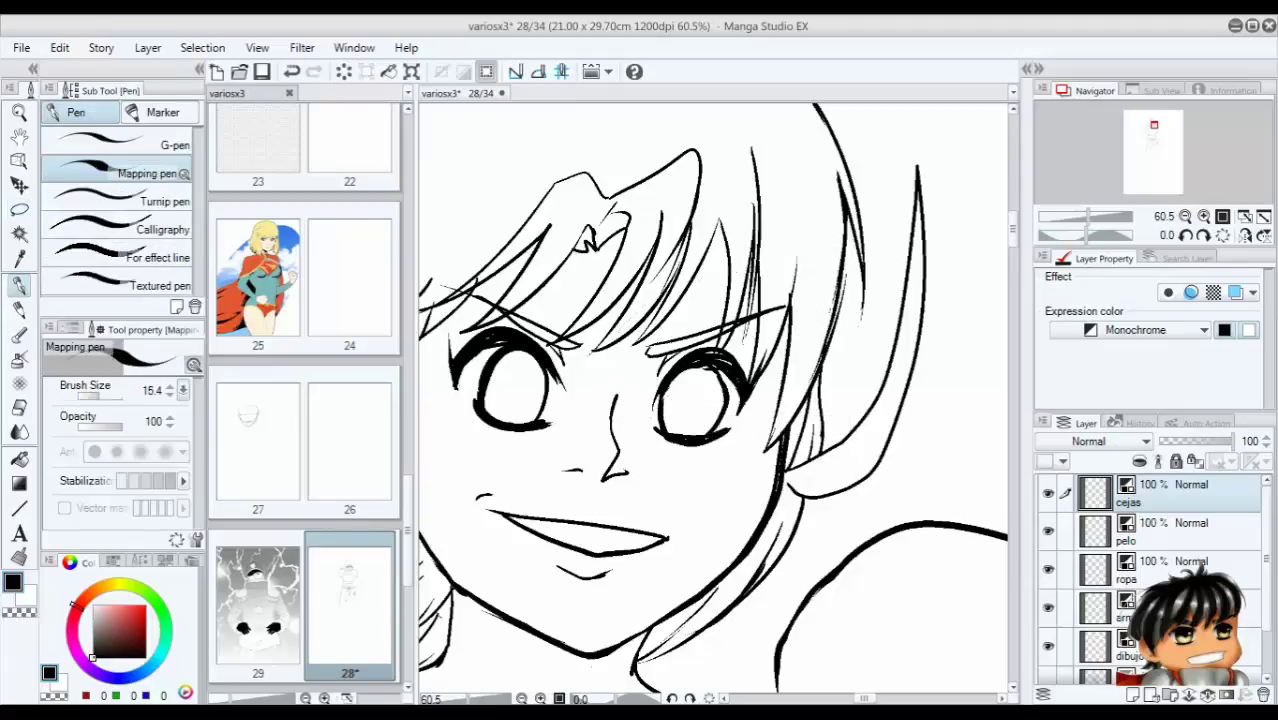
{"action": "scroll", "coordinate": [712, 398], "scroll_direction": "down", "scroll_amount": 6}
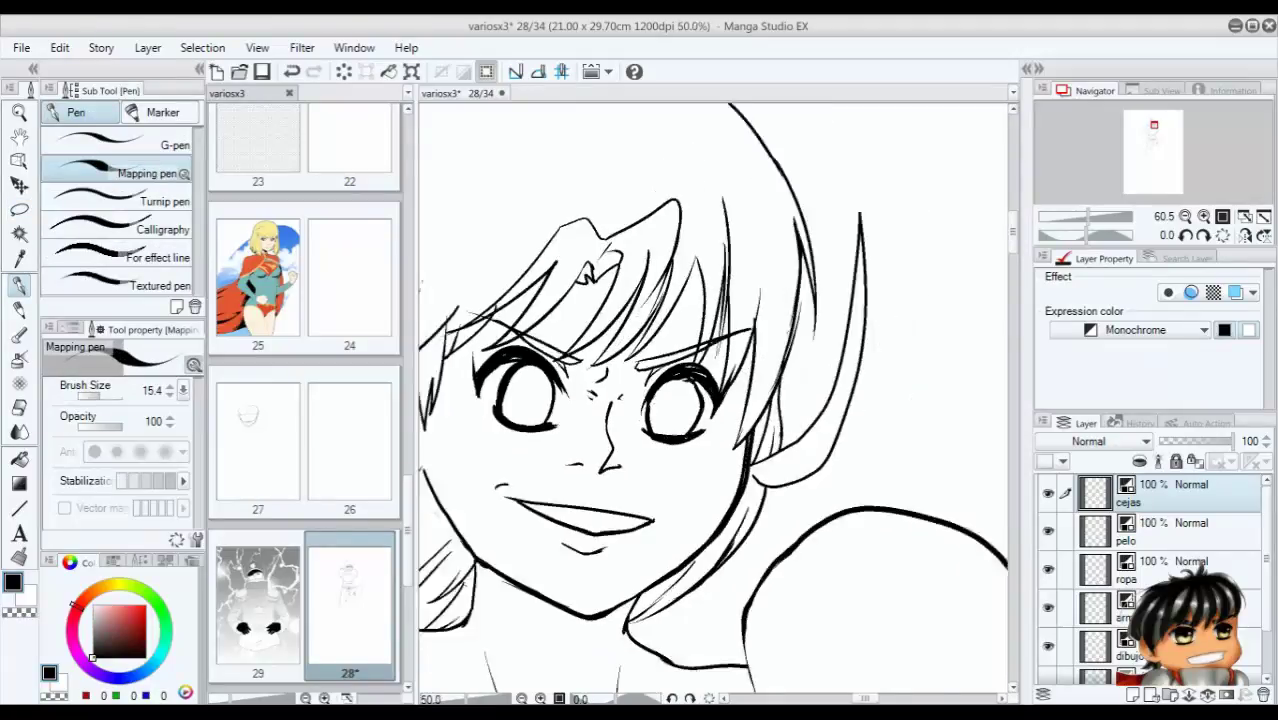
On the ropa layer, ink the upper and lower contours of the figure's left forearm from wrist to elbow.
{"action": "left_click", "coordinate": [1100, 648]}
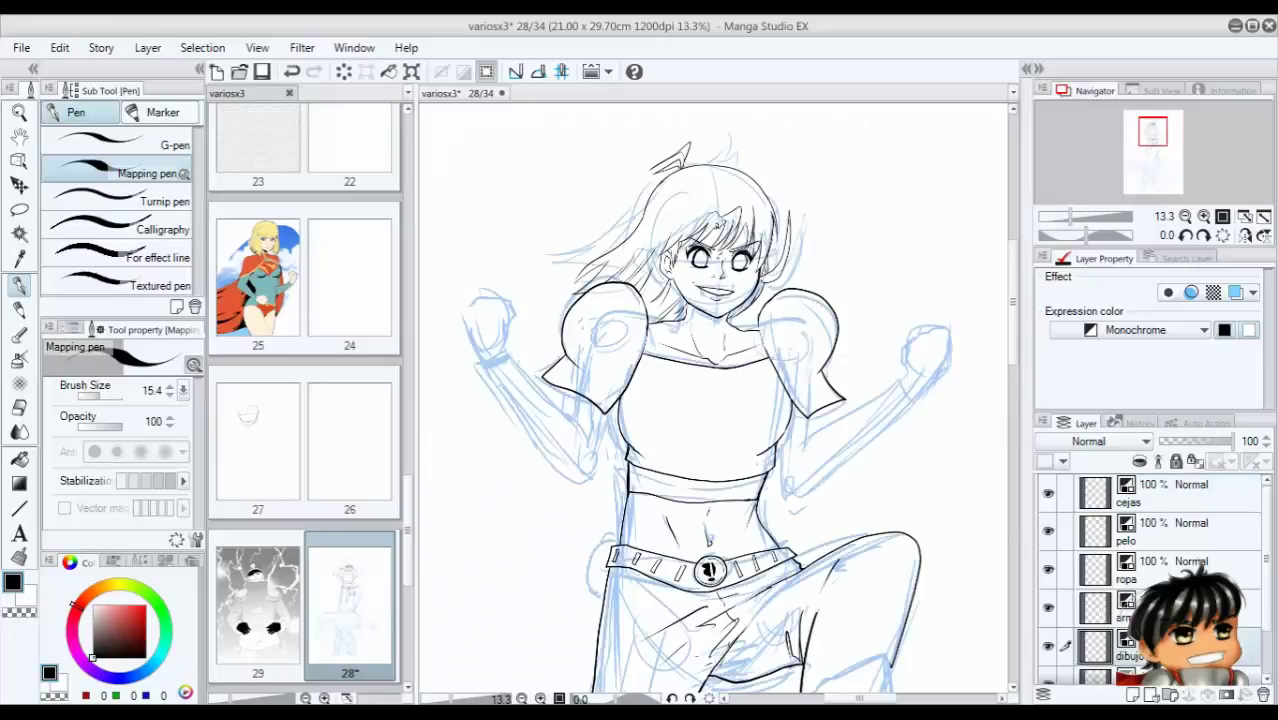
{"action": "left_click", "coordinate": [1160, 570]}
{"action": "left_click_drag", "start_coordinate": [795, 448], "coordinate": [888, 388]}
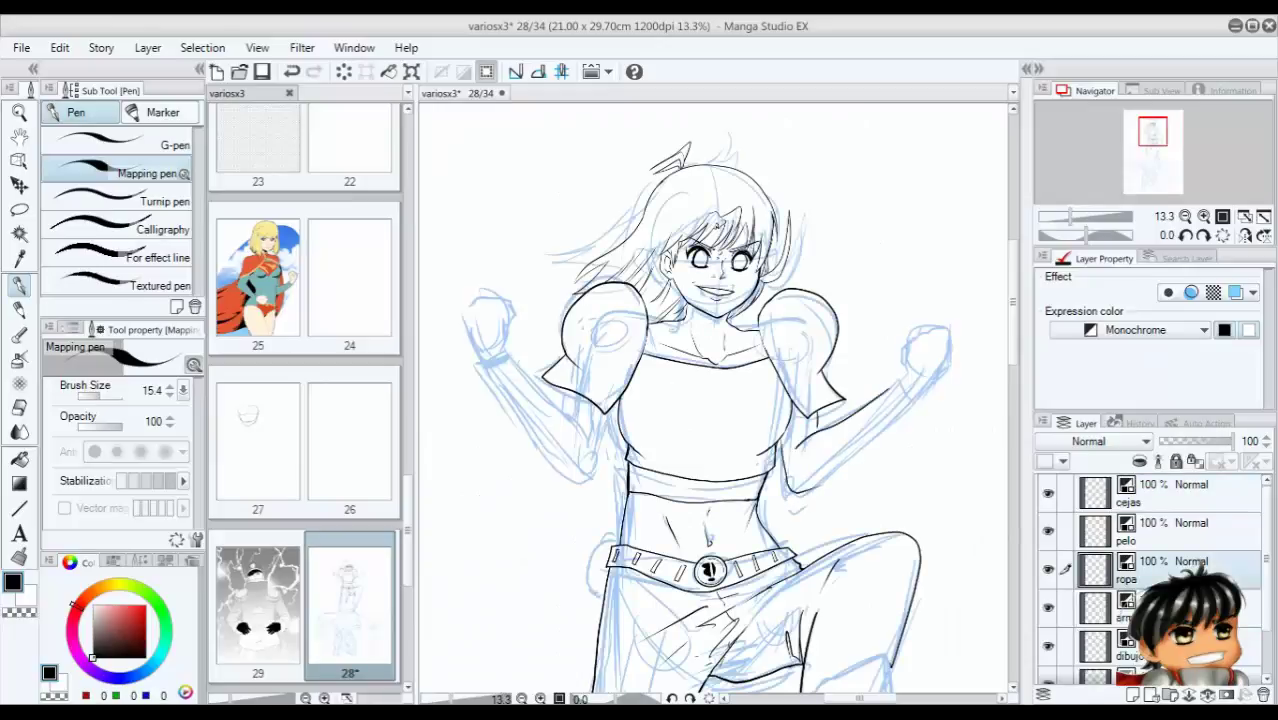
{"action": "scroll", "coordinate": [919, 437], "scroll_direction": "up", "scroll_amount": 3}
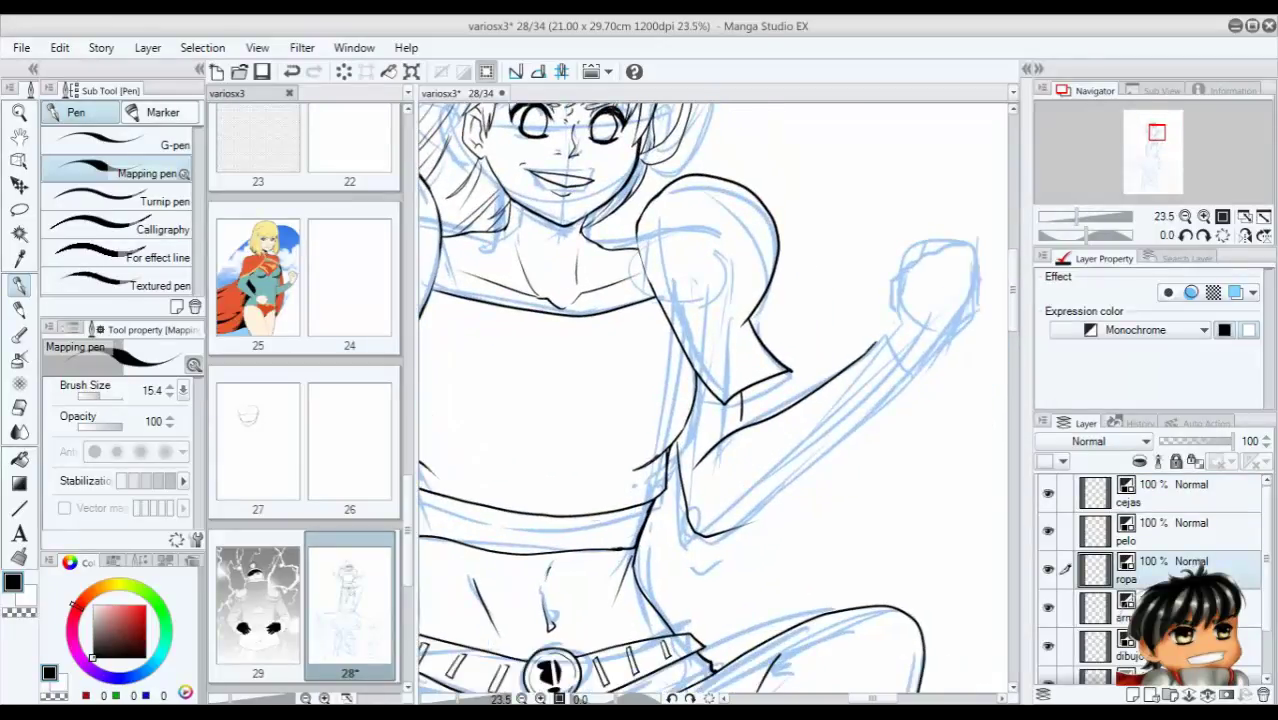
{"action": "key", "text": "ctrl+z"}
{"action": "left_click_drag", "start_coordinate": [914, 378], "coordinate": [738, 528]}
{"action": "key", "text": "ctrl+z"}
Ink the inner and outer contours of the figure's right forearm, redrawing the inner line between wrist and elbow.
{"action": "left_click_drag", "start_coordinate": [700, 400], "coordinate": [830, 390]}
{"action": "mouse_move", "coordinate": [600, 400]}
{"action": "left_mouse_down"}
{"action": "mouse_move", "coordinate": [815, 410]}
{"action": "mouse_move", "coordinate": [900, 465]}
{"action": "mouse_move", "coordinate": [765, 580]}
{"action": "left_mouse_up"}
{"action": "left_click_drag", "start_coordinate": [565, 325], "coordinate": [768, 578]}
{"action": "left_click_drag", "start_coordinate": [658, 352], "coordinate": [790, 524]}
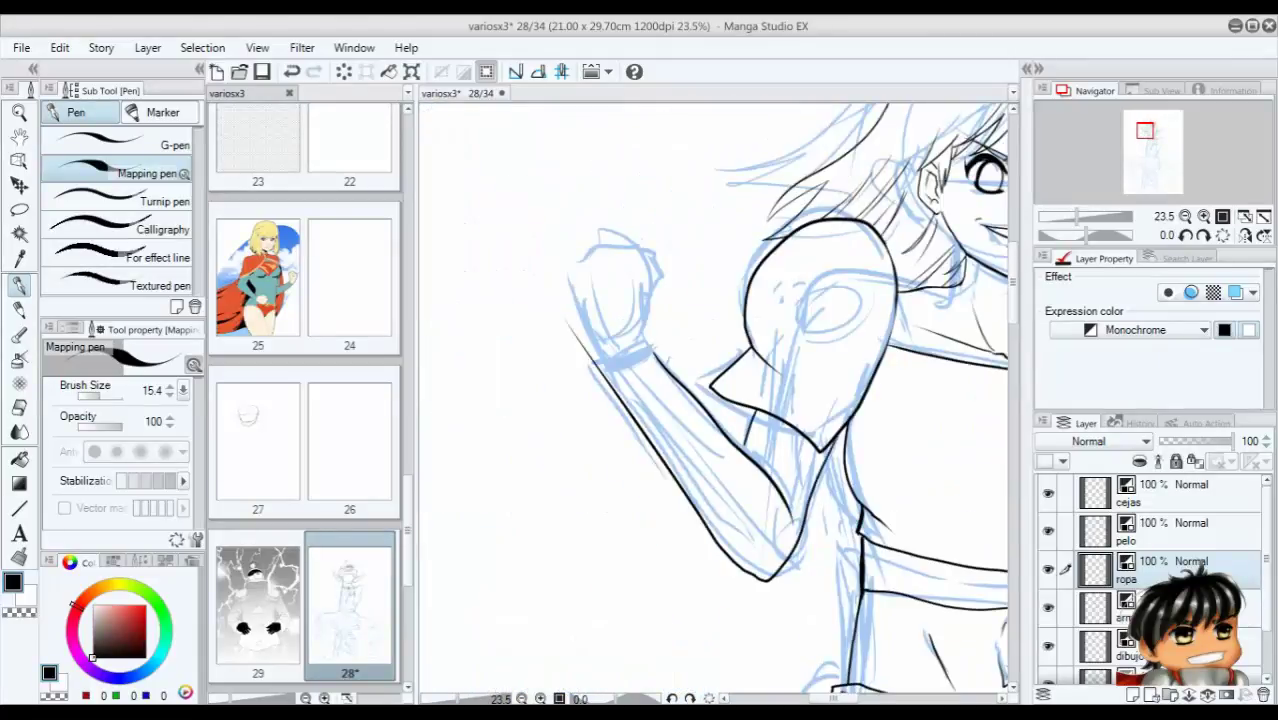
{"action": "key", "text": "ctrl+z"}
{"action": "mouse_move", "coordinate": [660, 348]}
{"action": "left_mouse_down"}
{"action": "mouse_move", "coordinate": [786, 488]}
{"action": "mouse_move", "coordinate": [722, 436]}
{"action": "mouse_move", "coordinate": [797, 518]}
{"action": "left_mouse_up"}
{"action": "key", "text": "ctrl+z"}
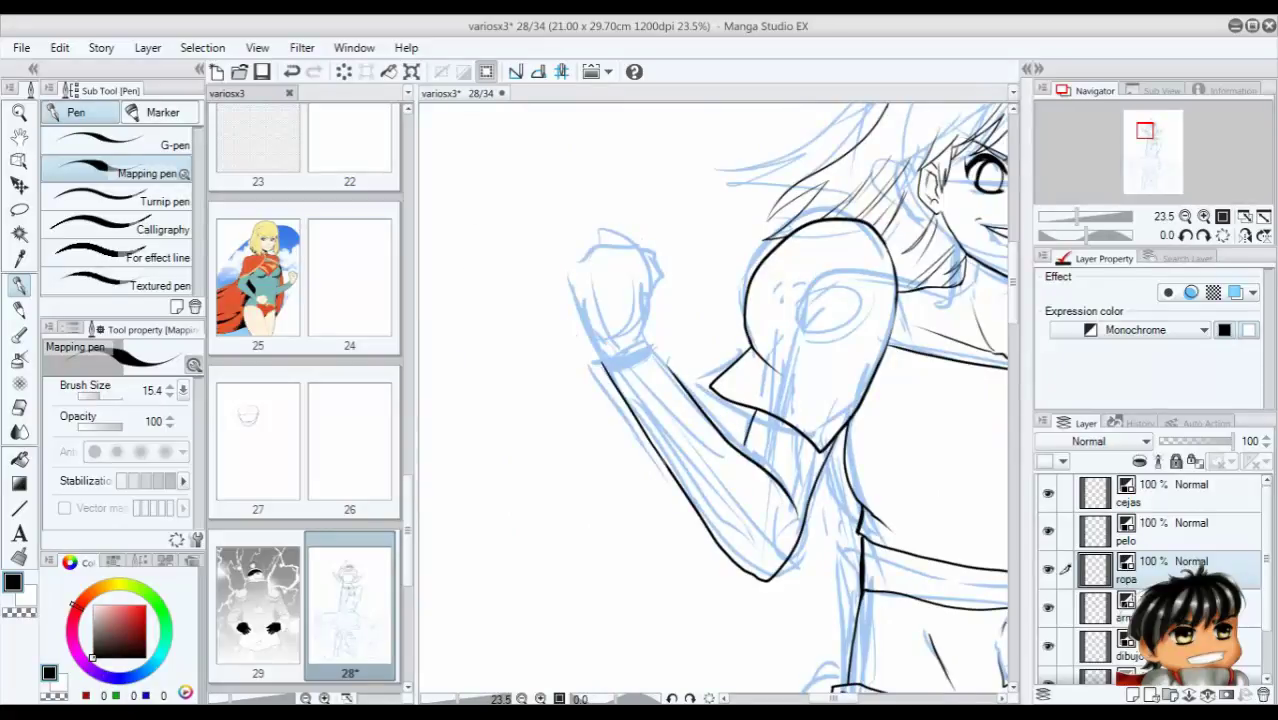
{"action": "key", "text": "ctrl+z"}
{"action": "left_click_drag", "start_coordinate": [652, 344], "coordinate": [736, 440]}
{"action": "key", "text": "ctrl+z"}
{"action": "scroll", "coordinate": [712, 398], "scroll_direction": "down", "scroll_amount": 4}
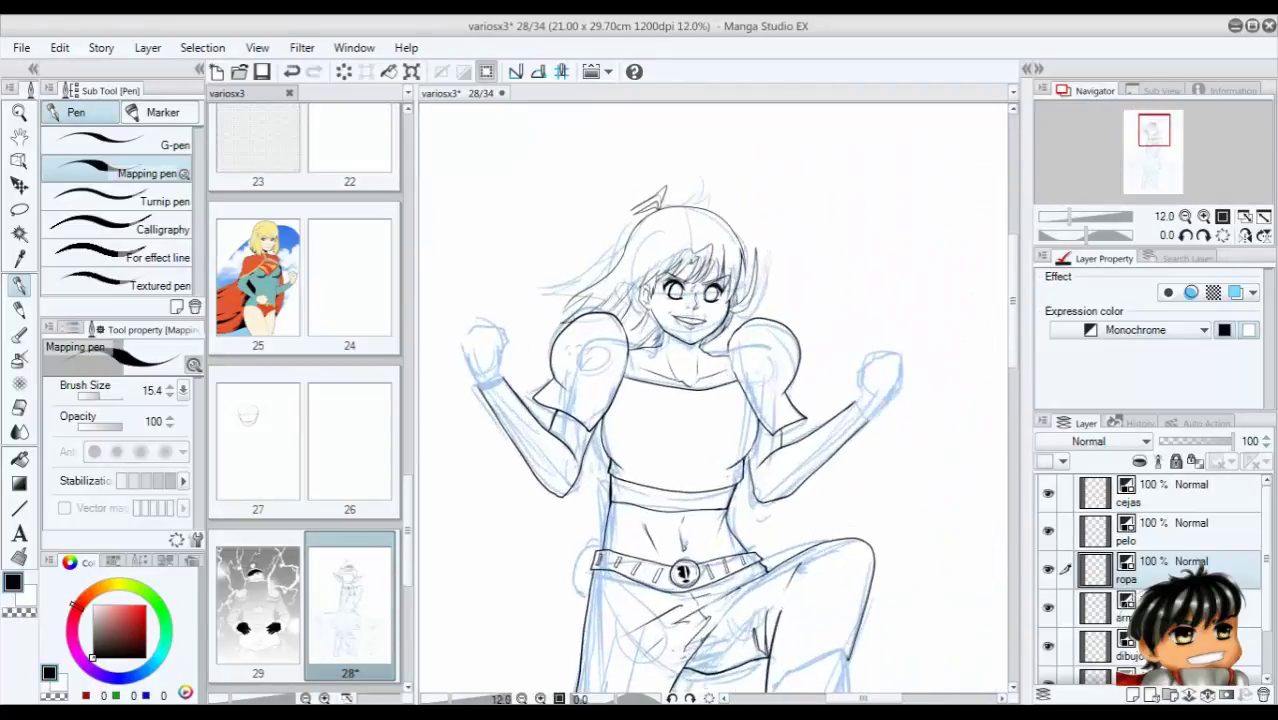
Ink the outlines of both raised fists over the blue sketch with the Mapping pen, including the knuckles and thumb edge.
{"action": "scroll", "coordinate": [712, 398], "scroll_direction": "down", "scroll_amount": 5}
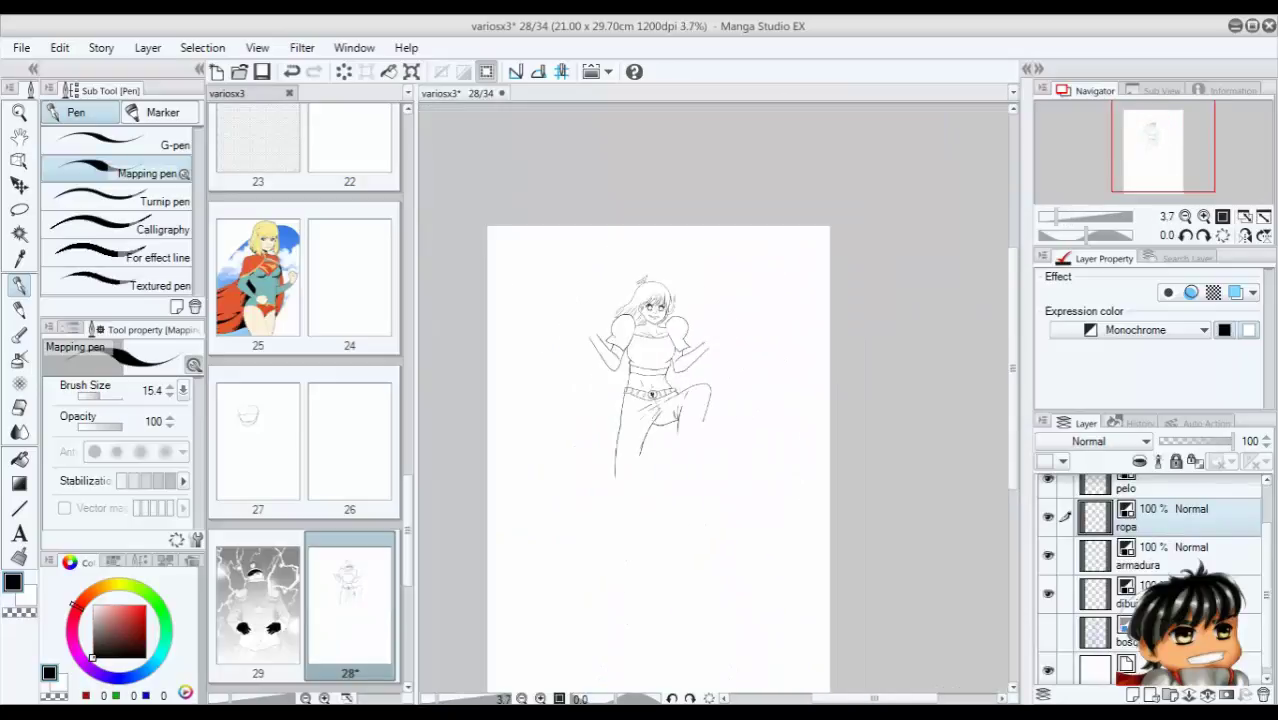
{"action": "scroll", "coordinate": [685, 487], "scroll_direction": "up", "scroll_amount": 1}
{"action": "scroll", "coordinate": [727, 400], "scroll_direction": "up", "scroll_amount": 3}
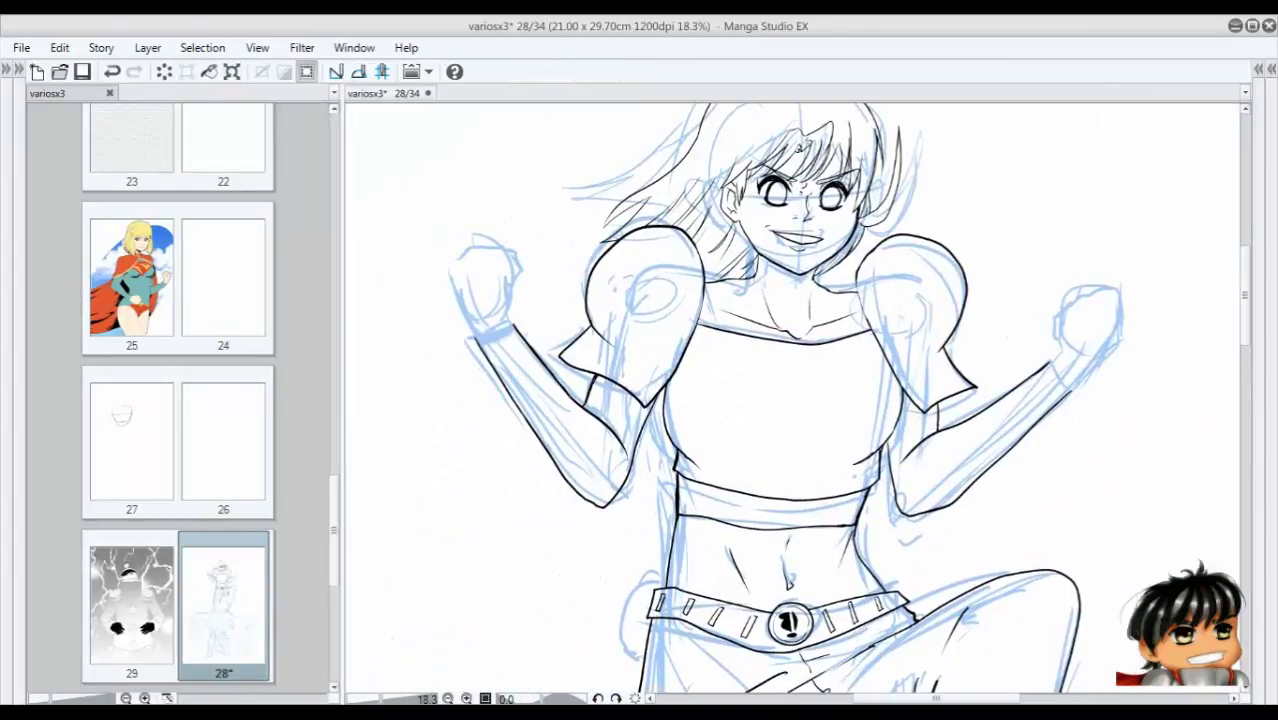
{"action": "scroll", "coordinate": [727, 400], "scroll_direction": "up", "scroll_amount": 3}
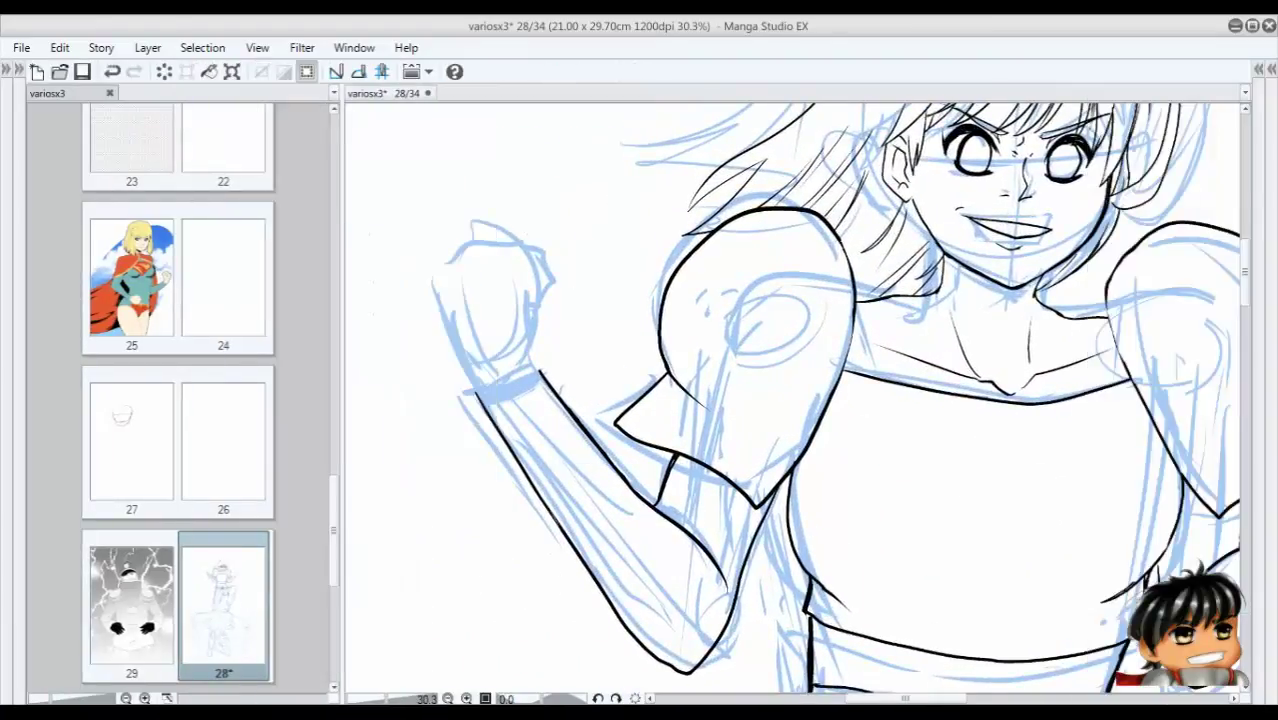
{"action": "mouse_move", "coordinate": [548, 455]}
{"action": "left_mouse_down"}
{"action": "mouse_move", "coordinate": [505, 330]}
{"action": "mouse_move", "coordinate": [580, 305]}
{"action": "mouse_move", "coordinate": [605, 358]}
{"action": "mouse_move", "coordinate": [610, 434]}
{"action": "left_mouse_up"}
{"action": "key", "text": "h"}
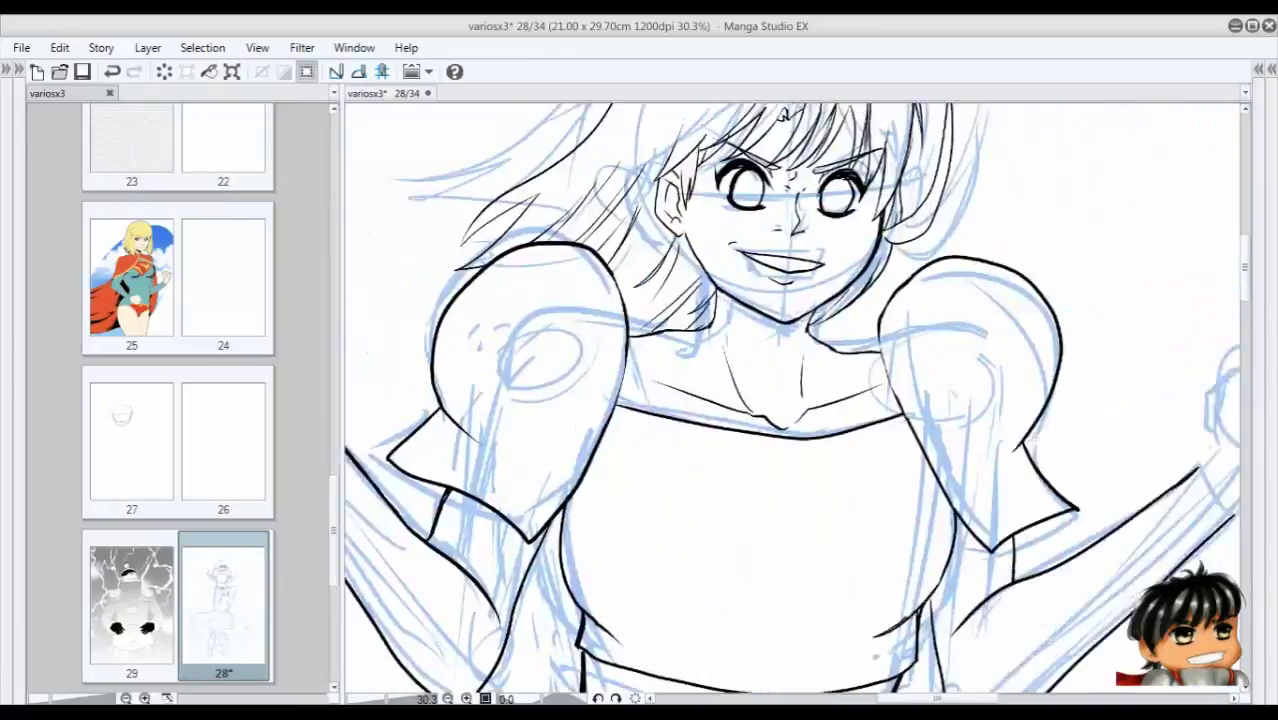
{"action": "left_click_drag", "start_coordinate": [918, 440], "coordinate": [936, 374]}
{"action": "mouse_move", "coordinate": [1030, 332]}
{"action": "left_mouse_down"}
{"action": "mouse_move", "coordinate": [950, 486]}
{"action": "mouse_move", "coordinate": [1030, 334]}
{"action": "mouse_move", "coordinate": [948, 336]}
{"action": "mouse_move", "coordinate": [922, 392]}
{"action": "left_mouse_up"}
{"action": "key", "text": "ctrl+z"}
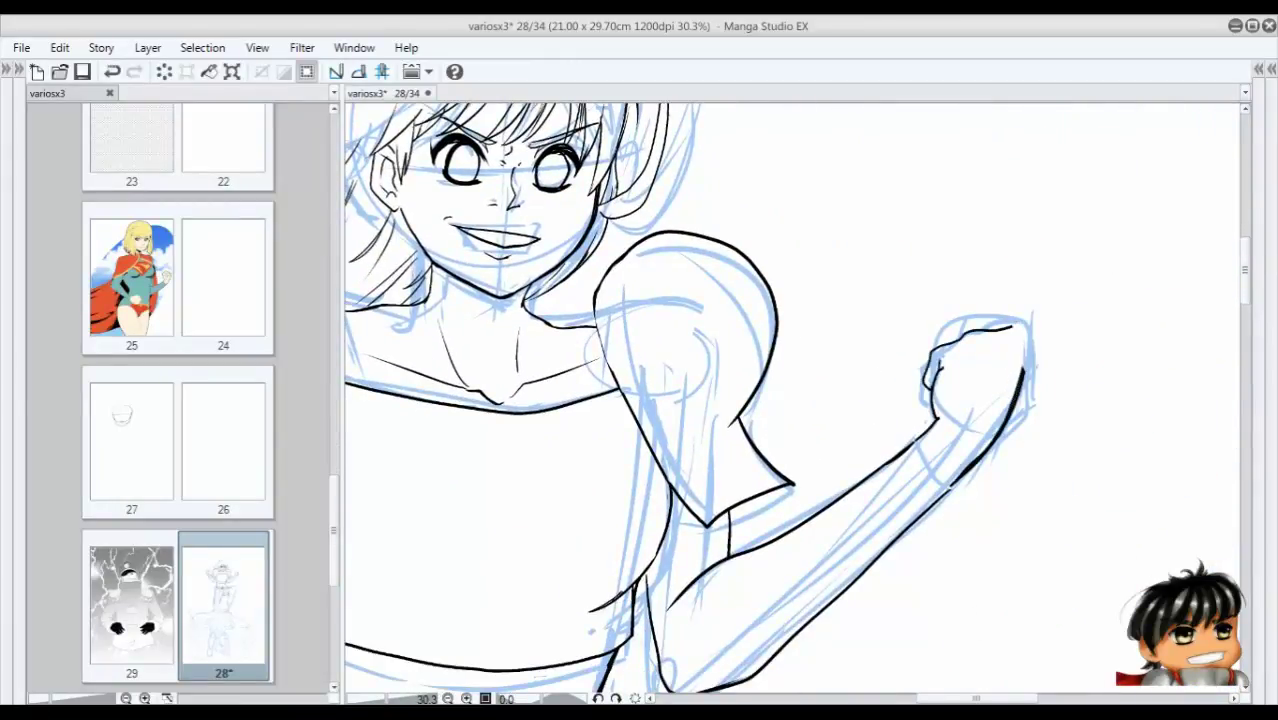
{"action": "left_click_drag", "start_coordinate": [1008, 328], "coordinate": [1022, 378]}
{"action": "key", "text": "ctrl+plus"}
{"action": "key", "text": "ctrl+plus"}
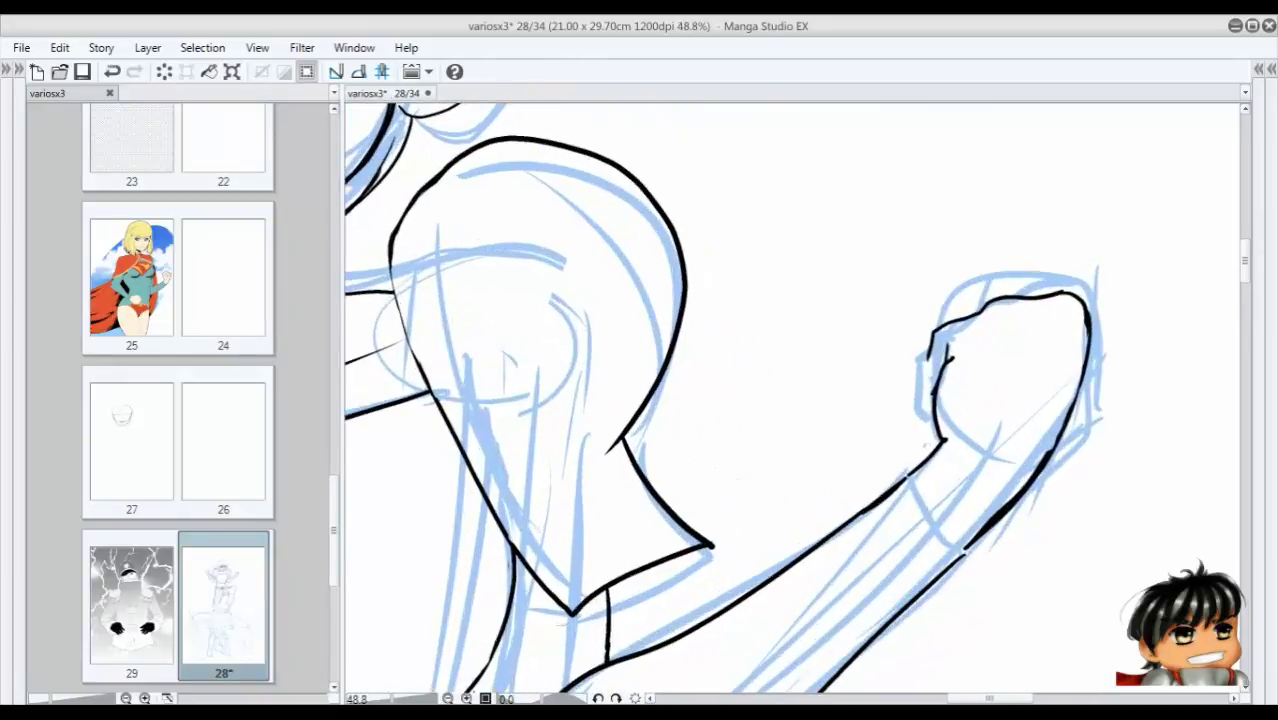
{"action": "left_click_drag", "start_coordinate": [930, 358], "coordinate": [932, 388]}
{"action": "key", "text": "ctrl+minus"}
{"action": "key", "text": "ctrl+minus"}
{"action": "key", "text": "ctrl+minus"}
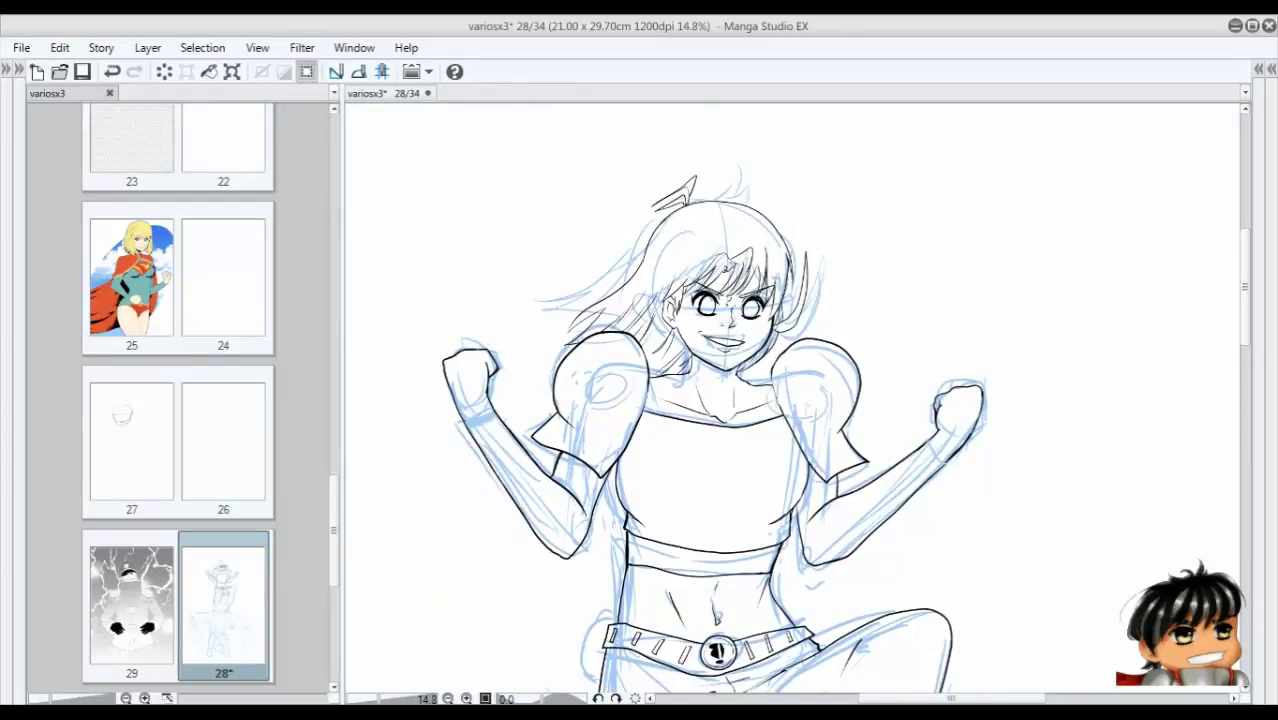
Redraw the outer edge of the figure's left fist down to the wrist and save the page.
{"action": "key", "text": "ctrl+plus"}
{"action": "key", "text": "ctrl+plus"}
{"action": "key", "text": "ctrl+z"}
{"action": "mouse_move", "coordinate": [843, 298]}
{"action": "left_mouse_down"}
{"action": "mouse_move", "coordinate": [840, 374]}
{"action": "mouse_move", "coordinate": [806, 425]}
{"action": "left_mouse_up"}
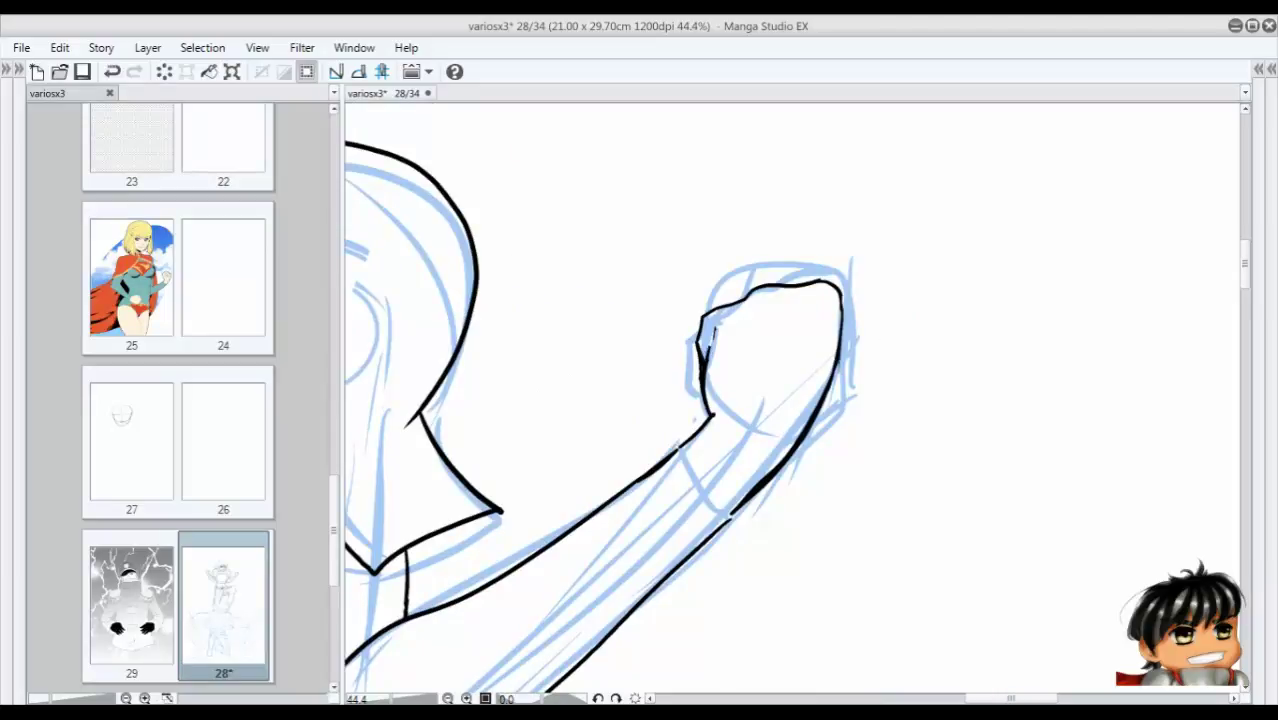
{"action": "key", "text": "ctrl+minus"}
{"action": "key", "text": "ctrl+minus"}
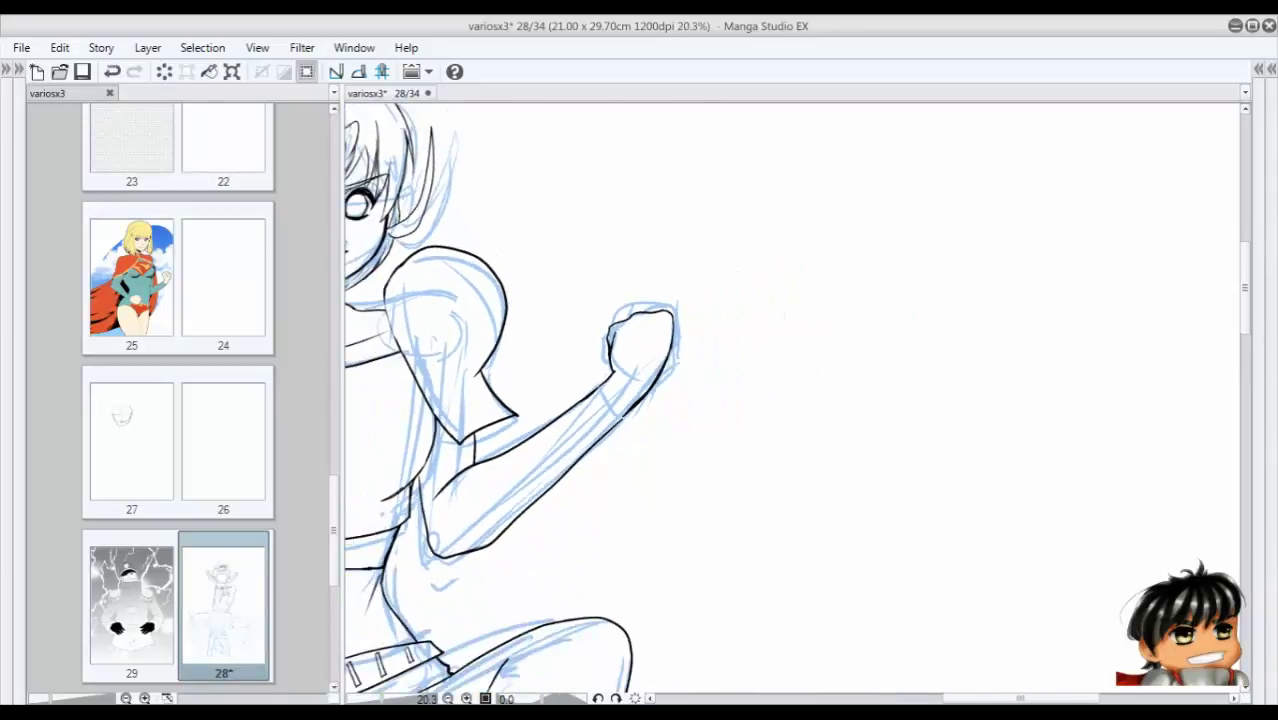
{"action": "key", "text": "ctrl+s"}
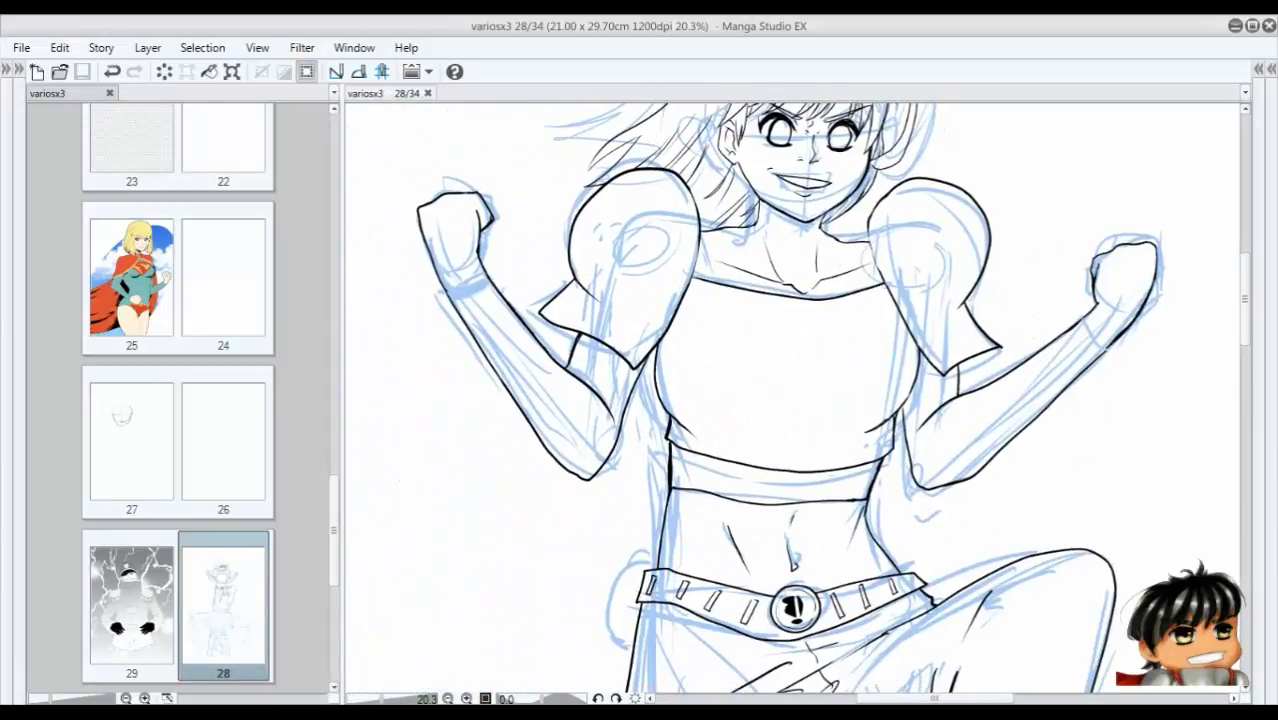
On the ropa layer, ink the sleeve's edge across both wrists.
{"action": "scroll", "coordinate": [790, 400], "scroll_direction": "down", "scroll_amount": 5}
{"action": "scroll", "coordinate": [790, 400], "scroll_direction": "up", "scroll_amount": 5}
{"action": "key", "text": "Tab"}
{"action": "left_click", "coordinate": [1190, 515]}
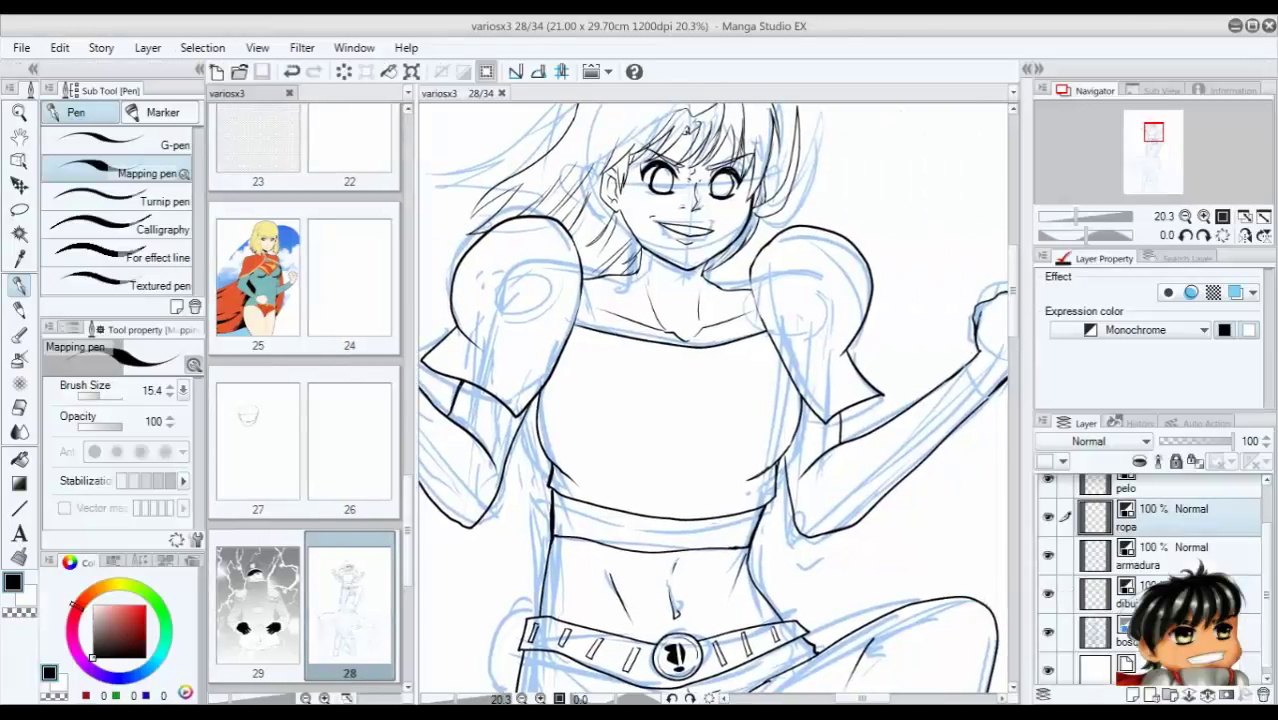
{"action": "key", "text": "ctrl+plus"}
{"action": "key", "text": "ctrl+plus"}
{"action": "key", "text": "ctrl+plus"}
{"action": "key", "text": "ctrl+plus"}
{"action": "left_click_drag", "start_coordinate": [658, 384], "coordinate": [732, 446]}
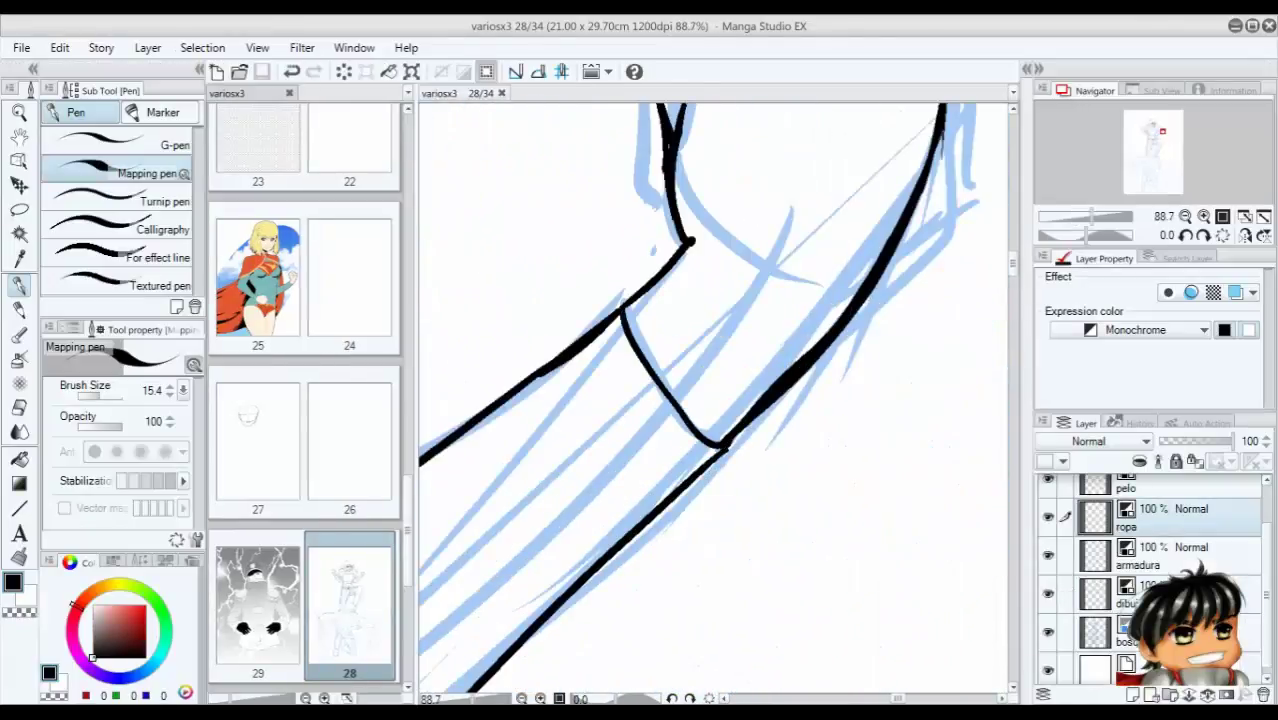
{"action": "key", "text": "ctrl+minus"}
{"action": "key", "text": "ctrl+minus"}
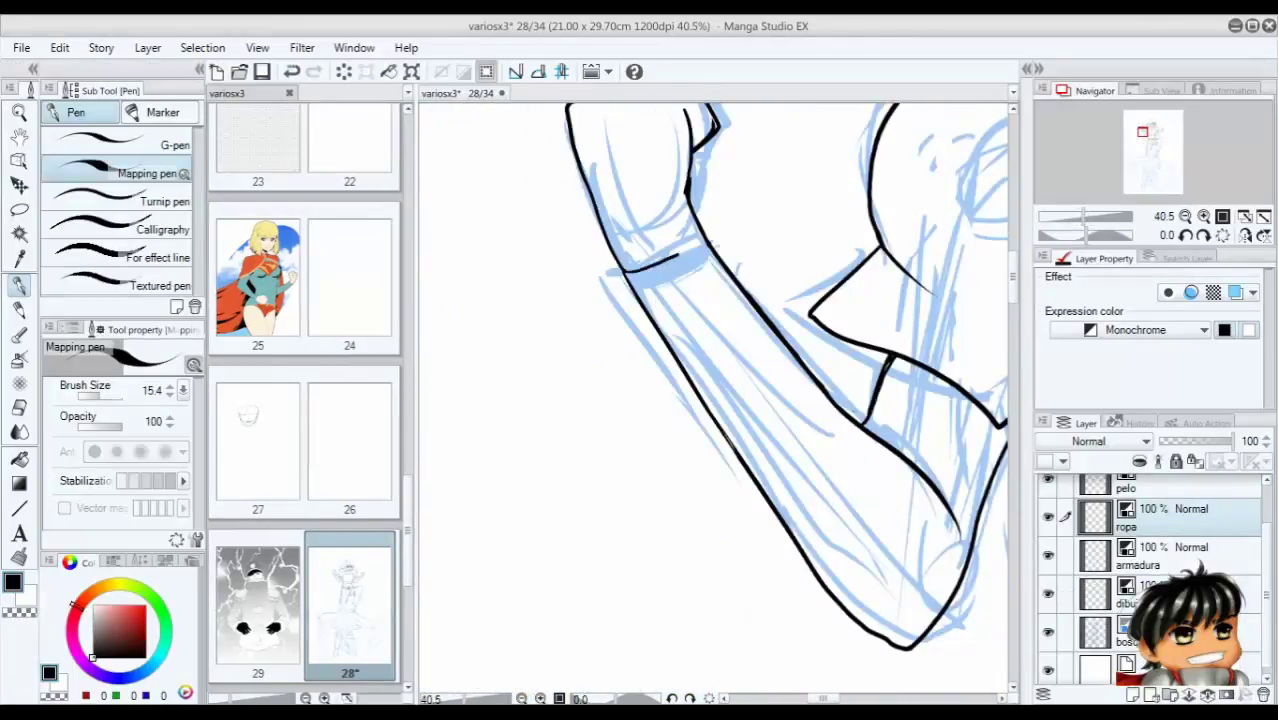
On the dibujo layer, ink small finger creases beside the curled finger of the figure's right fist.
{"action": "key", "text": "ctrl+plus"}
{"action": "key", "text": "alt+bracketleft"}
{"action": "key", "text": "alt+bracketleft"}
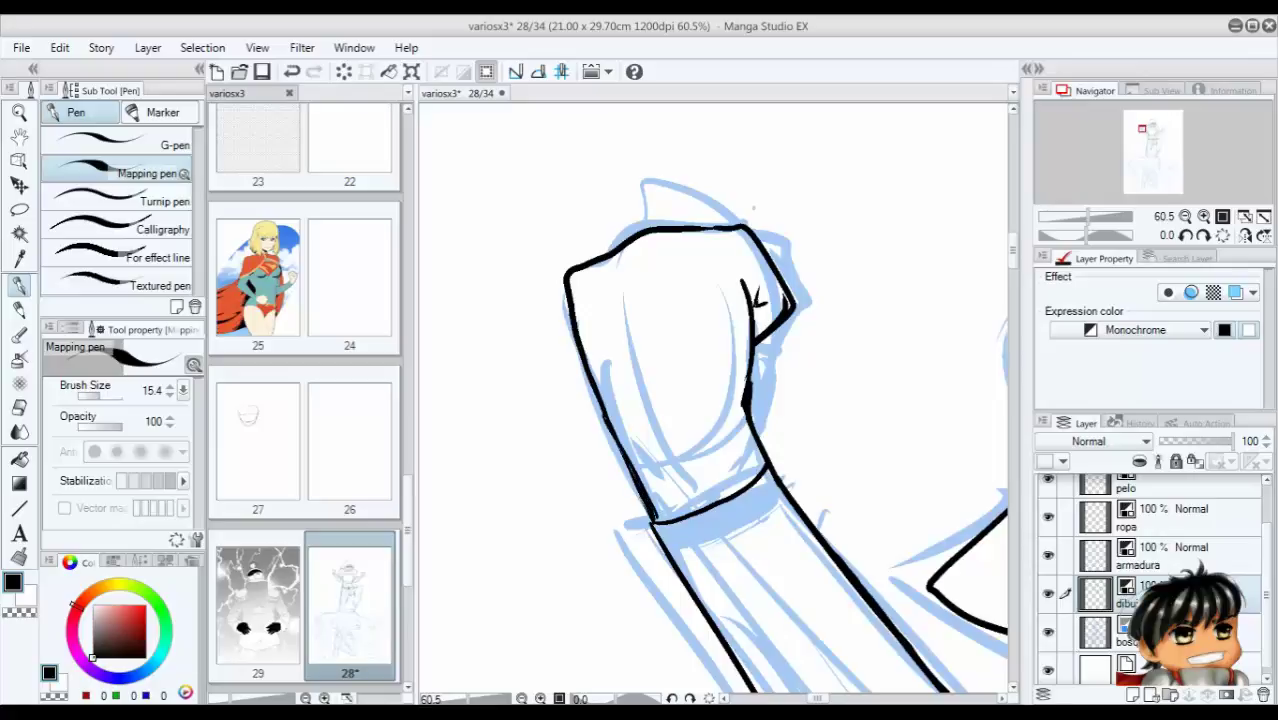
{"action": "key", "text": "ctrl+z"}
{"action": "key", "text": "ctrl+y"}
{"action": "scroll", "coordinate": [758, 320], "scroll_direction": "up", "scroll_amount": 1}
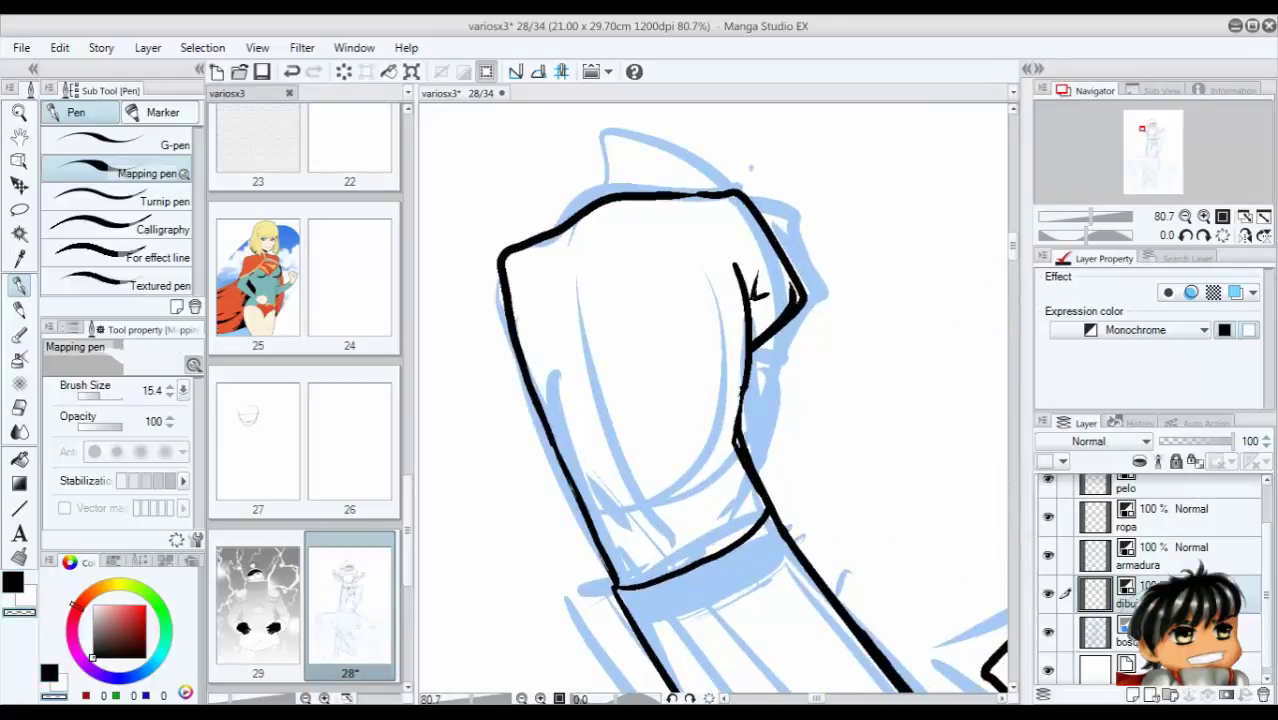
Ink short knuckle lines on the figure's right fist and erase and redraw its outer corner.
{"action": "scroll", "coordinate": [782, 394], "scroll_direction": "down", "scroll_amount": 4}
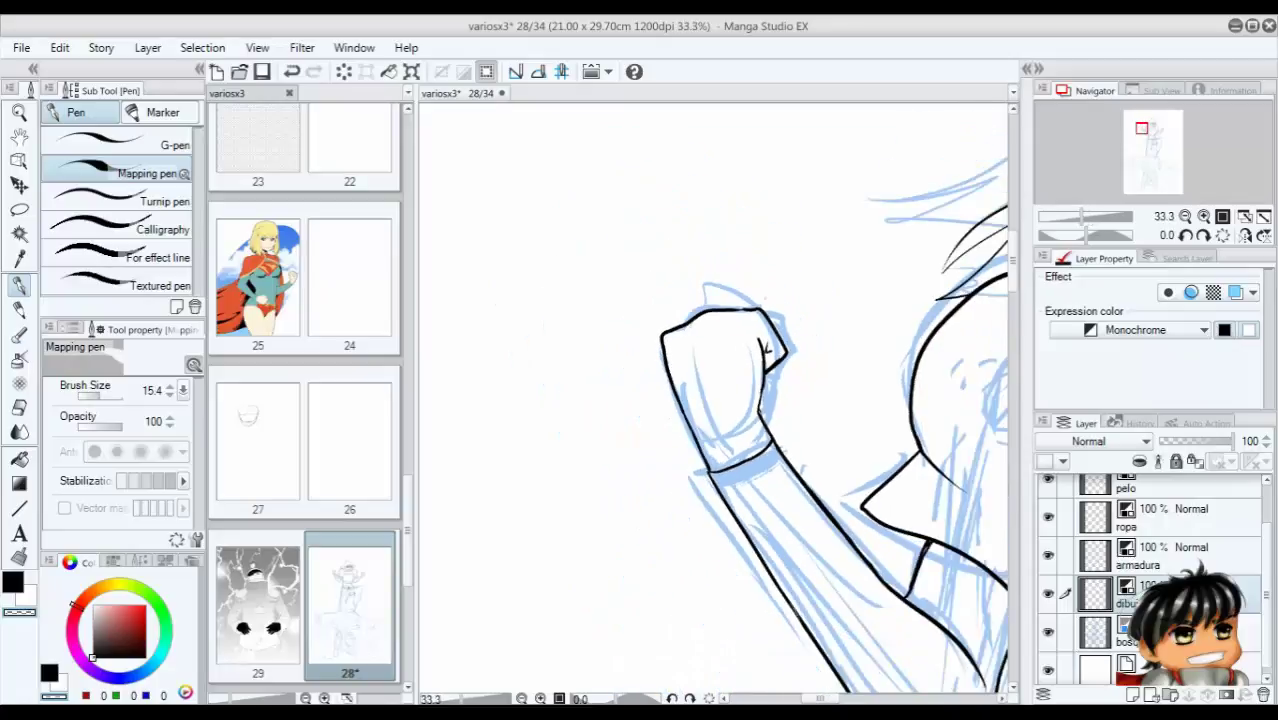
{"action": "scroll", "coordinate": [600, 430], "scroll_direction": "up", "scroll_amount": 1}
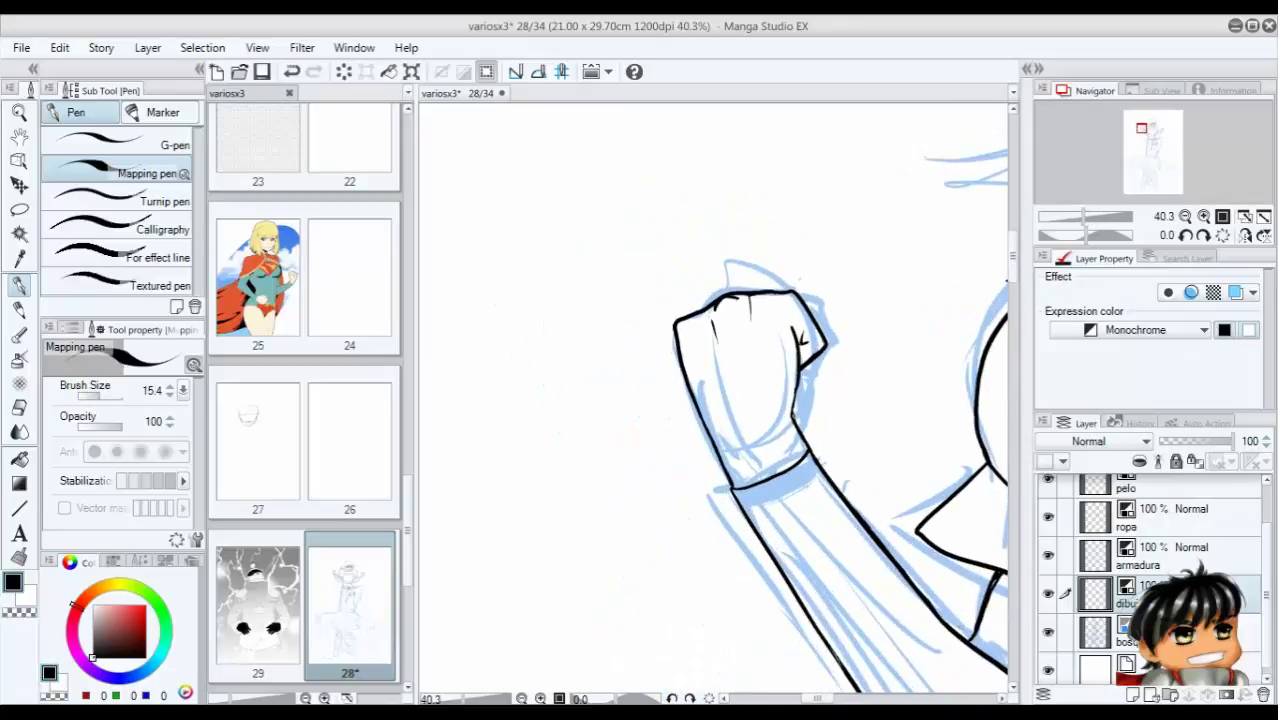
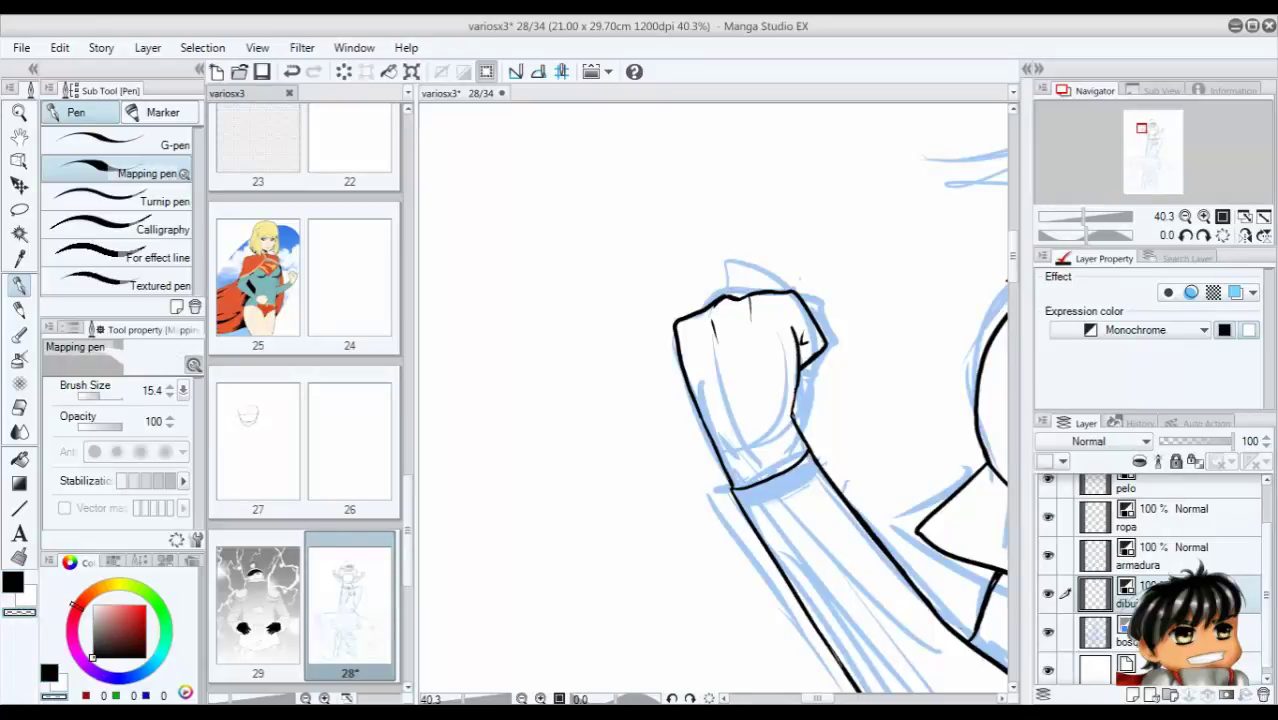
{"action": "left_click_drag", "start_coordinate": [678, 318], "coordinate": [690, 388]}
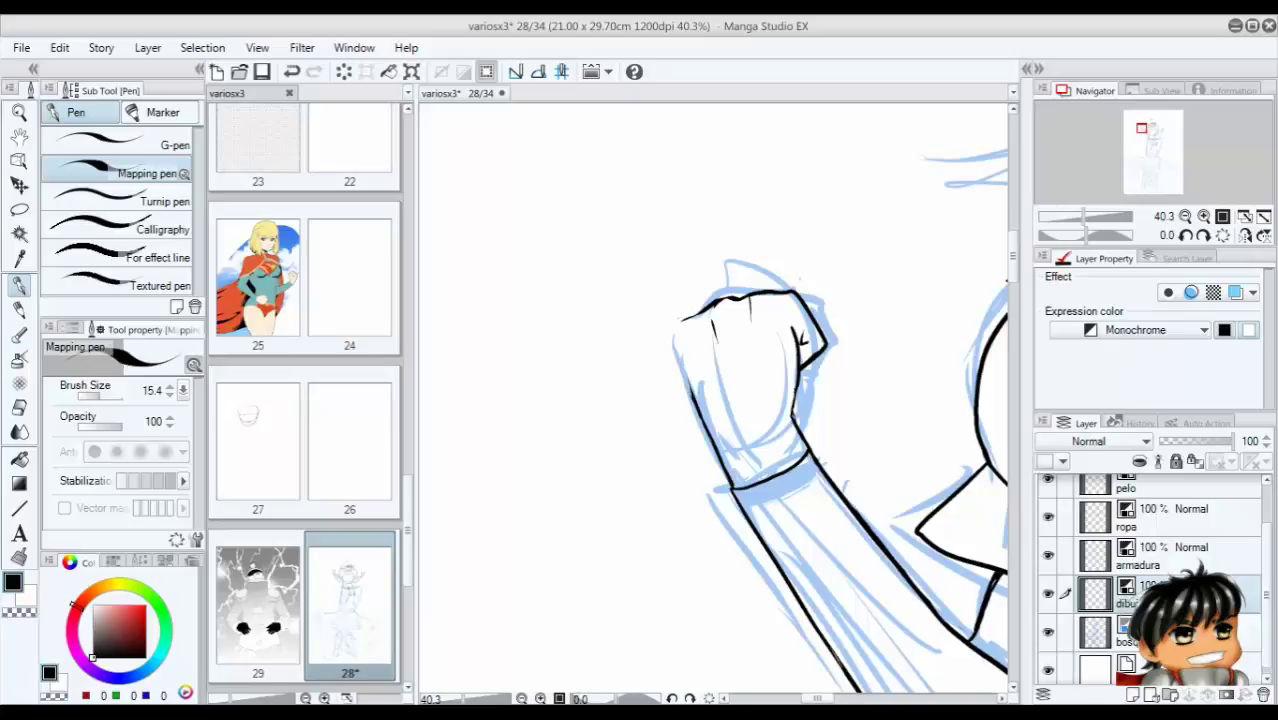
{"action": "left_click_drag", "start_coordinate": [678, 318], "coordinate": [692, 398]}
Ink a short line inside the figure's left fist and redraw its upper outer corner down toward the wrist.
{"action": "scroll", "coordinate": [1005, 280], "scroll_direction": "down", "scroll_amount": 3}
{"action": "scroll", "coordinate": [940, 336], "scroll_direction": "up", "scroll_amount": 2}
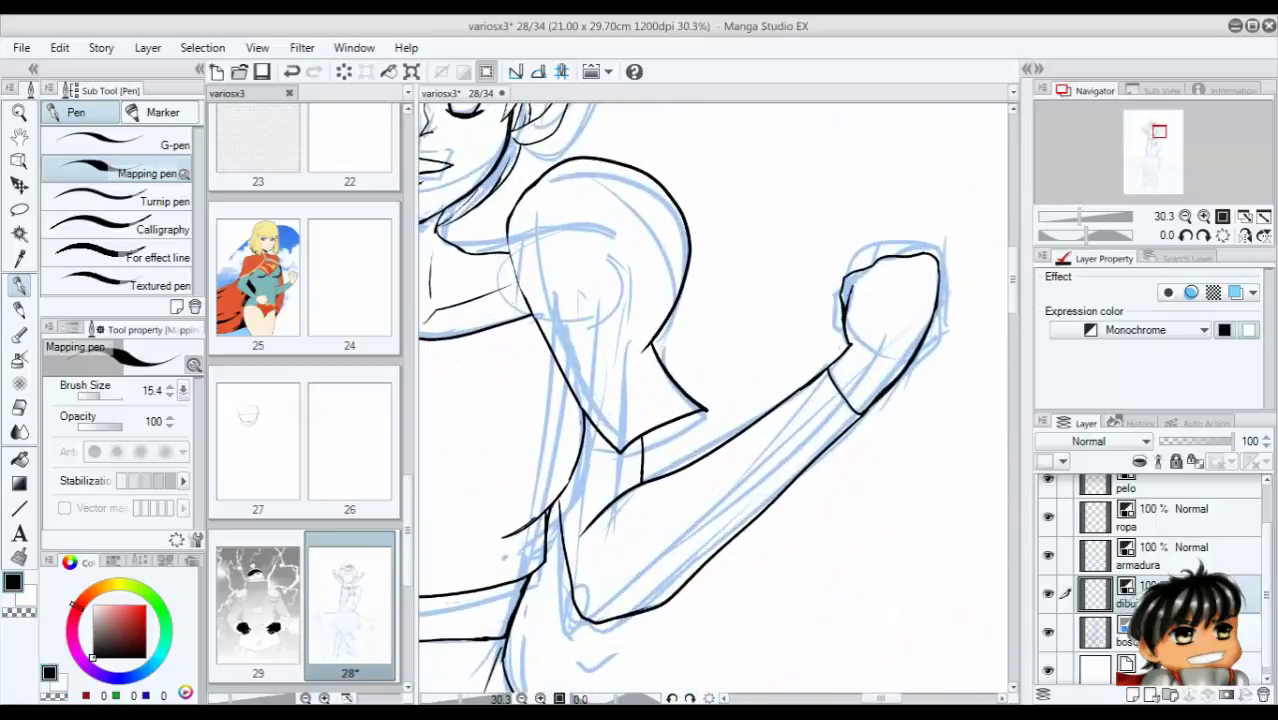
{"action": "scroll", "coordinate": [926, 282], "scroll_direction": "up", "scroll_amount": 2}
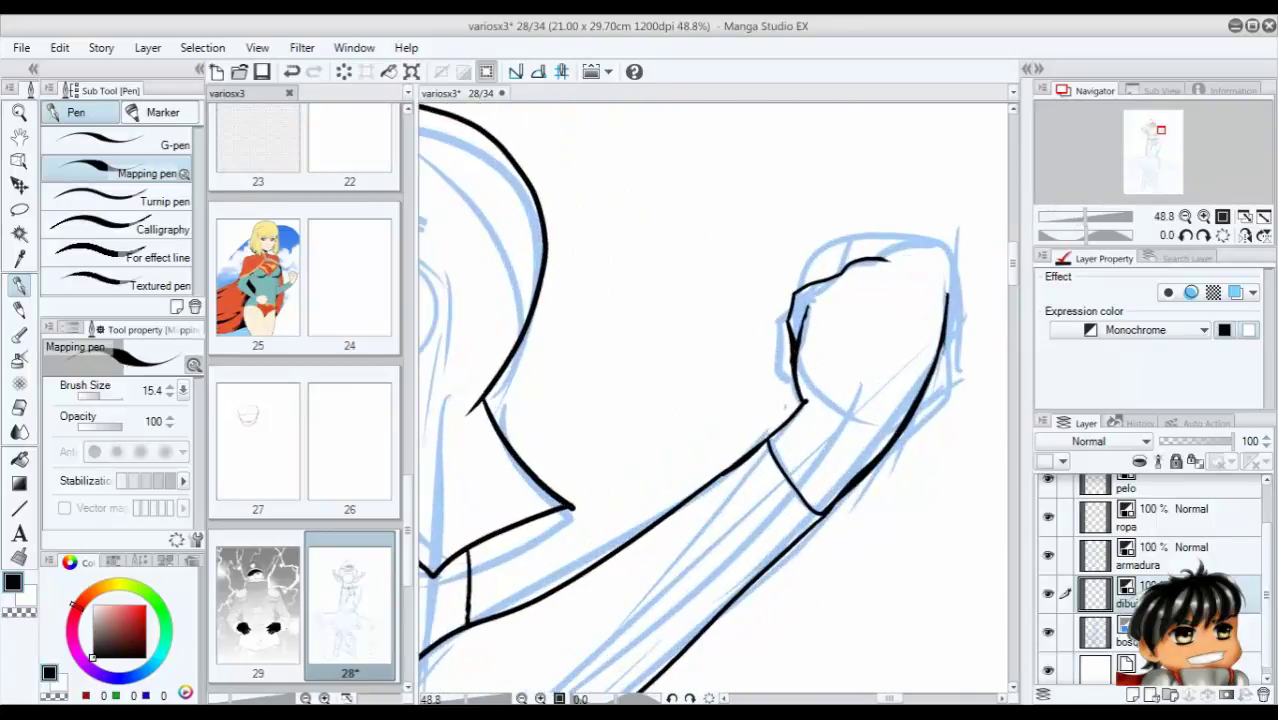
{"action": "left_click_drag", "start_coordinate": [885, 294], "coordinate": [884, 348]}
{"action": "mouse_move", "coordinate": [884, 261]}
{"action": "left_mouse_down"}
{"action": "mouse_move", "coordinate": [918, 260]}
{"action": "mouse_move", "coordinate": [944, 296]}
{"action": "mouse_move", "coordinate": [922, 396]}
{"action": "left_mouse_up"}
{"action": "left_click_drag", "start_coordinate": [948, 328], "coordinate": [930, 384]}
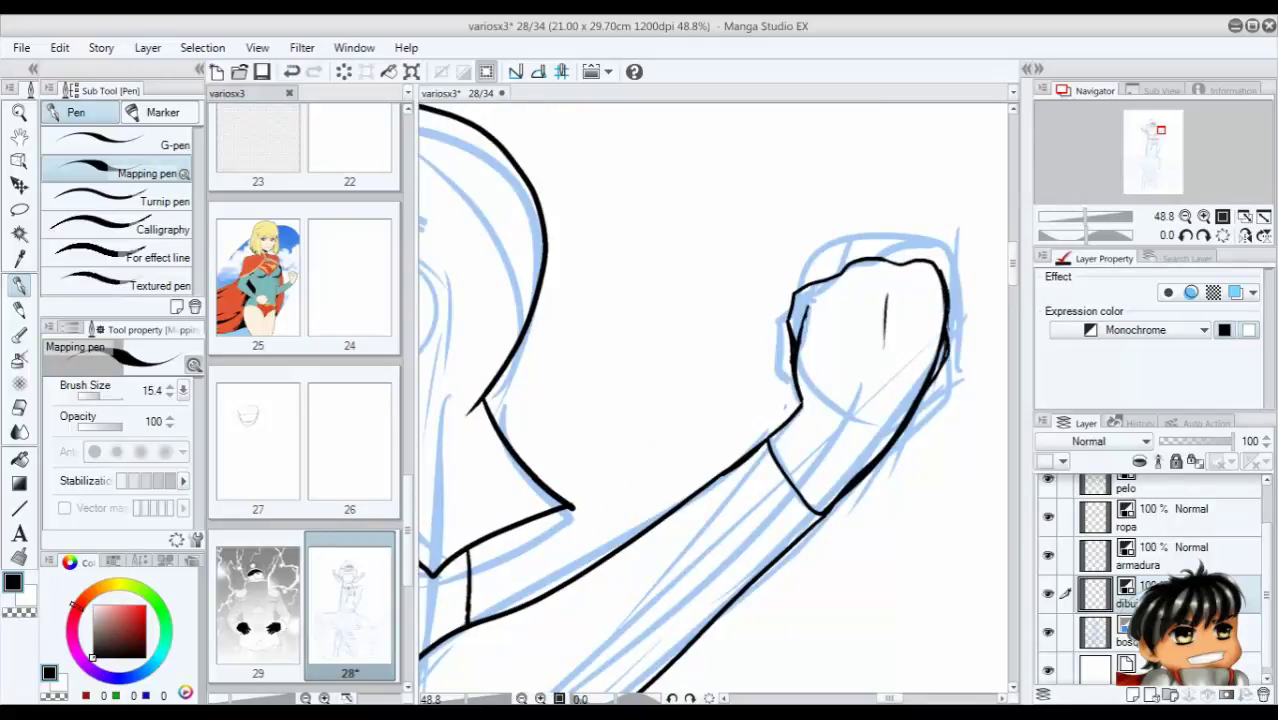
Erase the overlapping line on the left fist's outer edge with transparent colour and re-ink it as one smooth contour.
{"action": "key", "text": "c"}
{"action": "left_click_drag", "start_coordinate": [947, 282], "coordinate": [938, 370]}
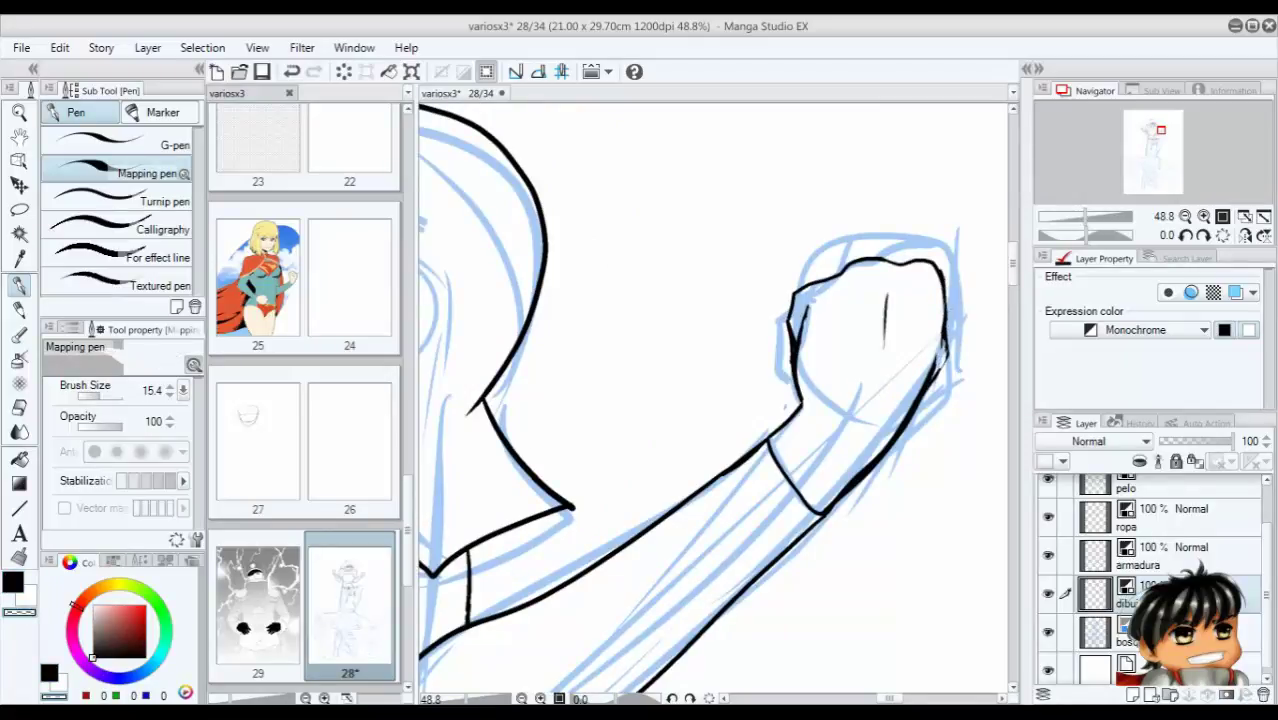
{"action": "left_click_drag", "start_coordinate": [941, 324], "coordinate": [925, 384]}
{"action": "left_click_drag", "start_coordinate": [944, 326], "coordinate": [936, 380]}
{"action": "key", "text": "c"}
{"action": "left_click_drag", "start_coordinate": [942, 314], "coordinate": [920, 390]}
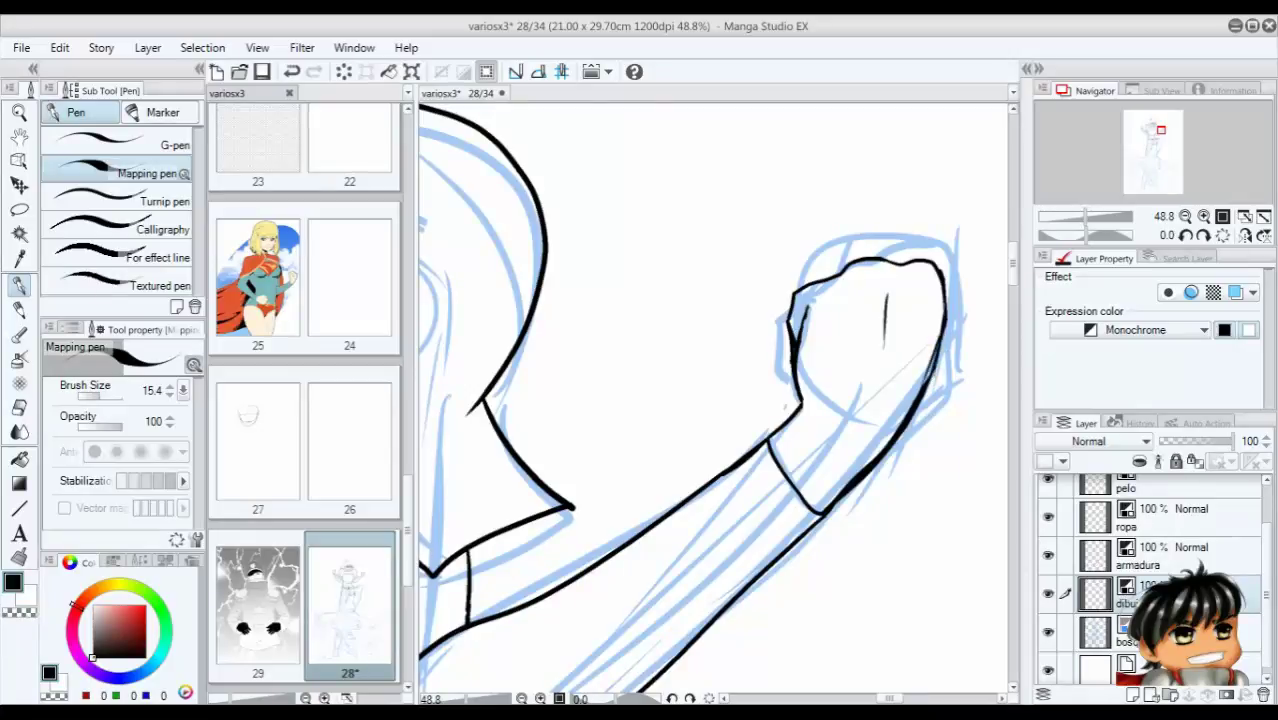
{"action": "left_click_drag", "start_coordinate": [938, 342], "coordinate": [922, 382]}
{"action": "key", "text": "c"}
On the armadura layer, ink the inner contour, pointed knee edge and outer contour of the bent leg's shin armour.
{"action": "scroll", "coordinate": [712, 400], "scroll_direction": "down", "scroll_amount": 5}
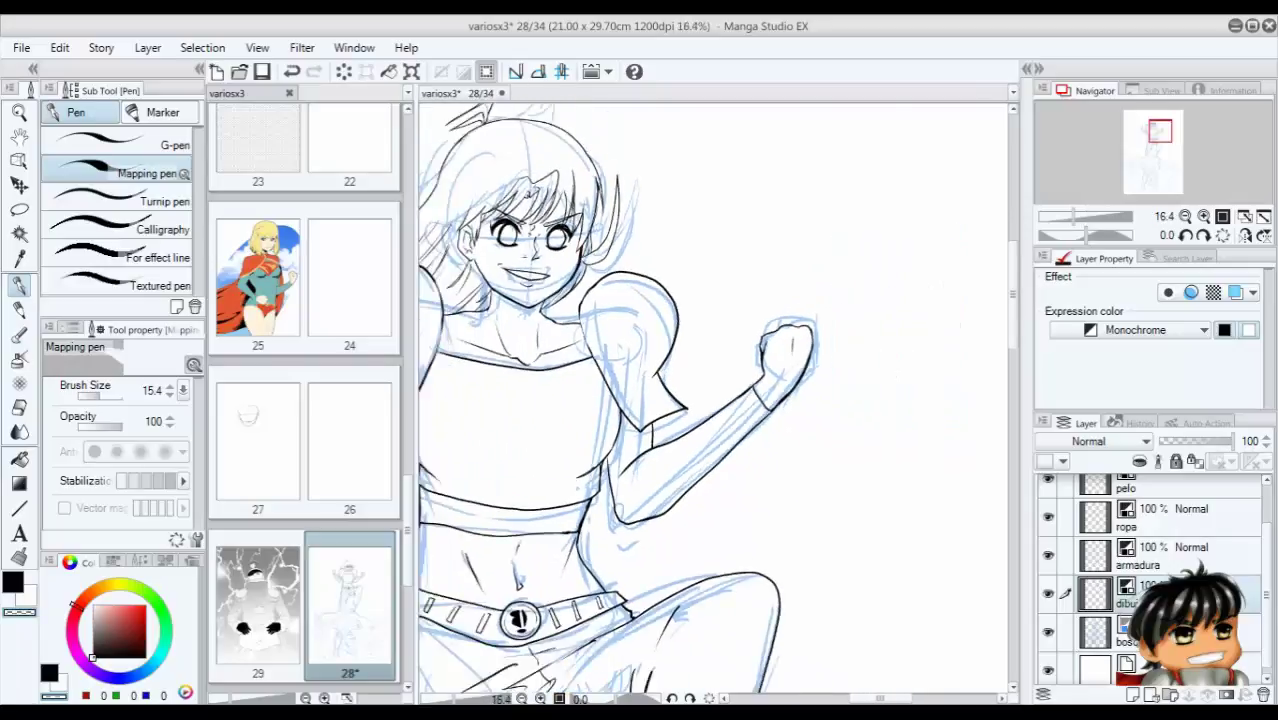
{"action": "left_click_drag", "start_coordinate": [712, 600], "coordinate": [677, 237]}
{"action": "key", "text": "alt+bracketright"}
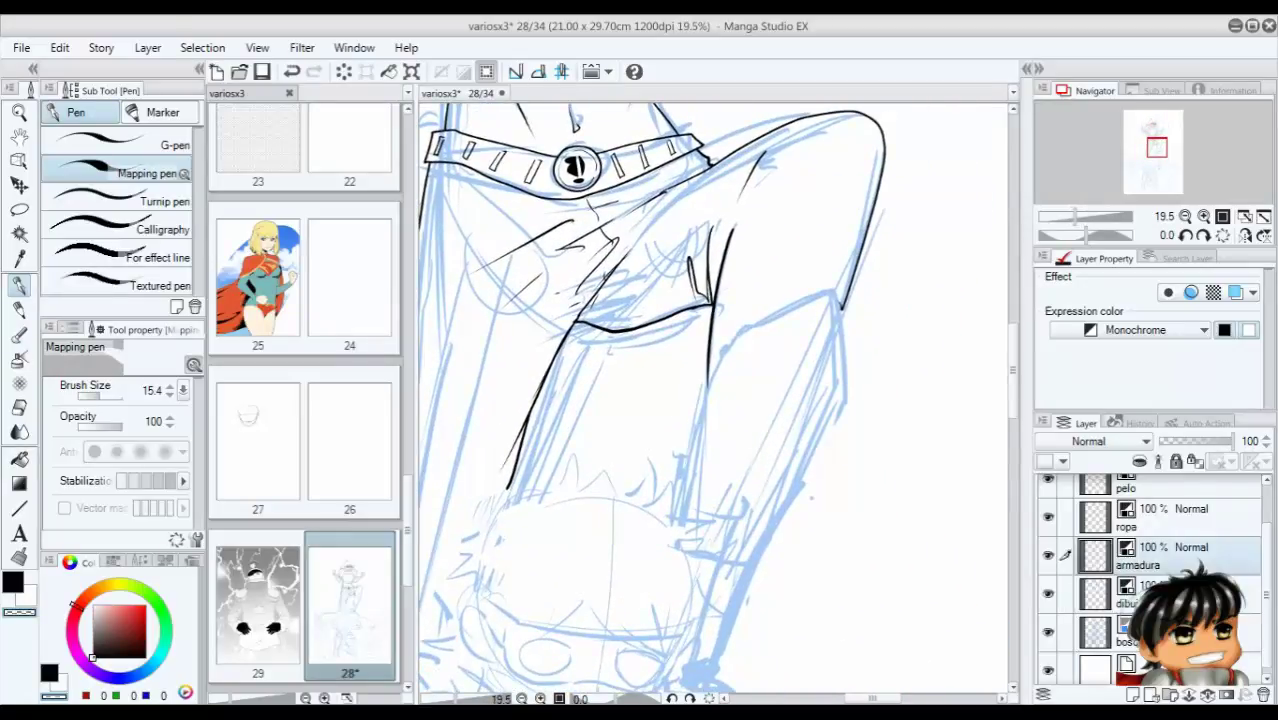
{"action": "key", "text": "c"}
{"action": "mouse_move", "coordinate": [712, 340]}
{"action": "left_mouse_down"}
{"action": "mouse_move", "coordinate": [675, 548]}
{"action": "mouse_move", "coordinate": [818, 296]}
{"action": "mouse_move", "coordinate": [770, 572]}
{"action": "mouse_move", "coordinate": [720, 692]}
{"action": "left_mouse_up"}
{"action": "left_click_drag", "start_coordinate": [770, 600], "coordinate": [790, 520]}
{"action": "key", "text": "ctrl+z"}
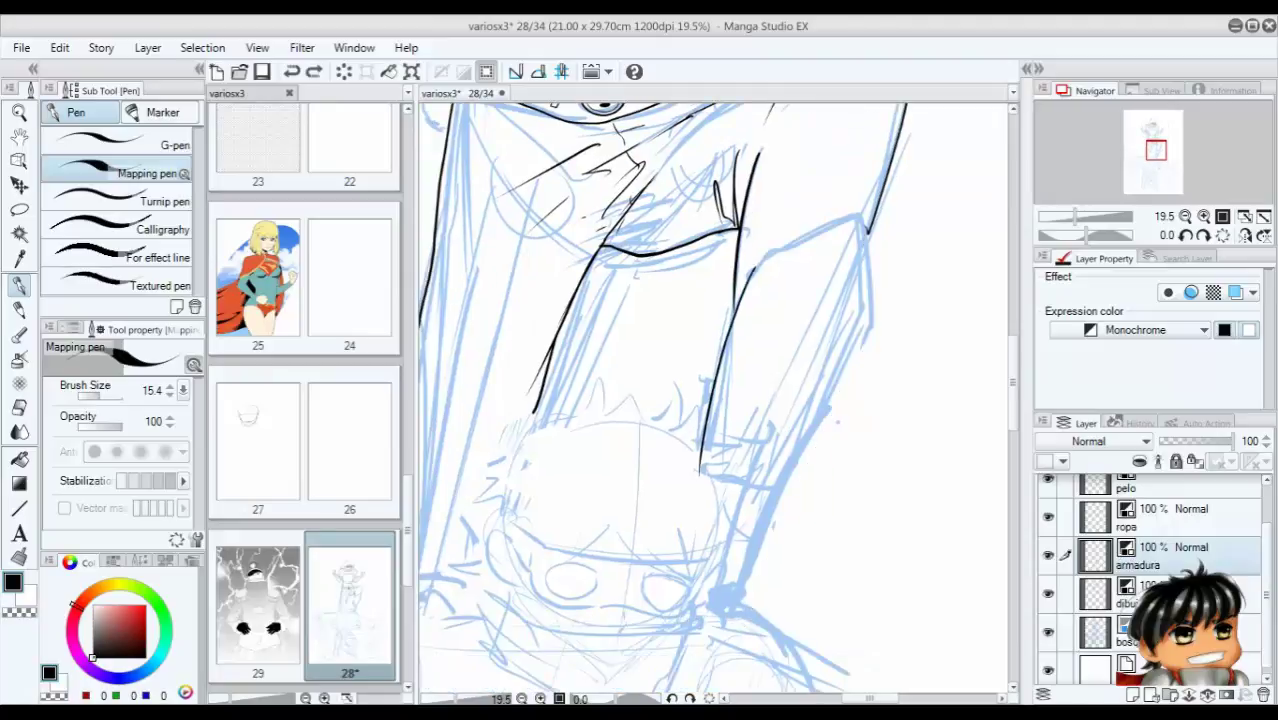
{"action": "mouse_move", "coordinate": [750, 268]}
{"action": "left_mouse_down"}
{"action": "mouse_move", "coordinate": [860, 218]}
{"action": "mouse_move", "coordinate": [808, 420]}
{"action": "mouse_move", "coordinate": [740, 600]}
{"action": "left_mouse_up"}
{"action": "key", "text": "alt+bracketright"}
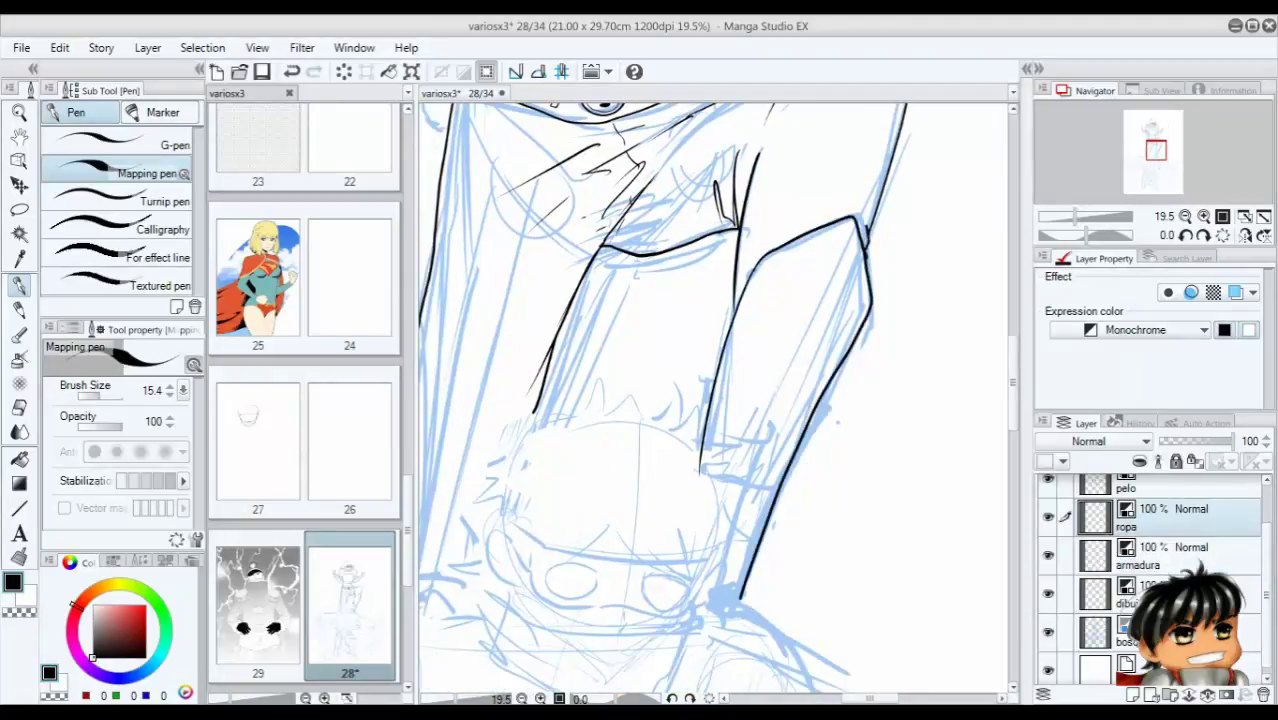
{"action": "scroll", "coordinate": [715, 400], "scroll_direction": "up", "scroll_amount": 10}
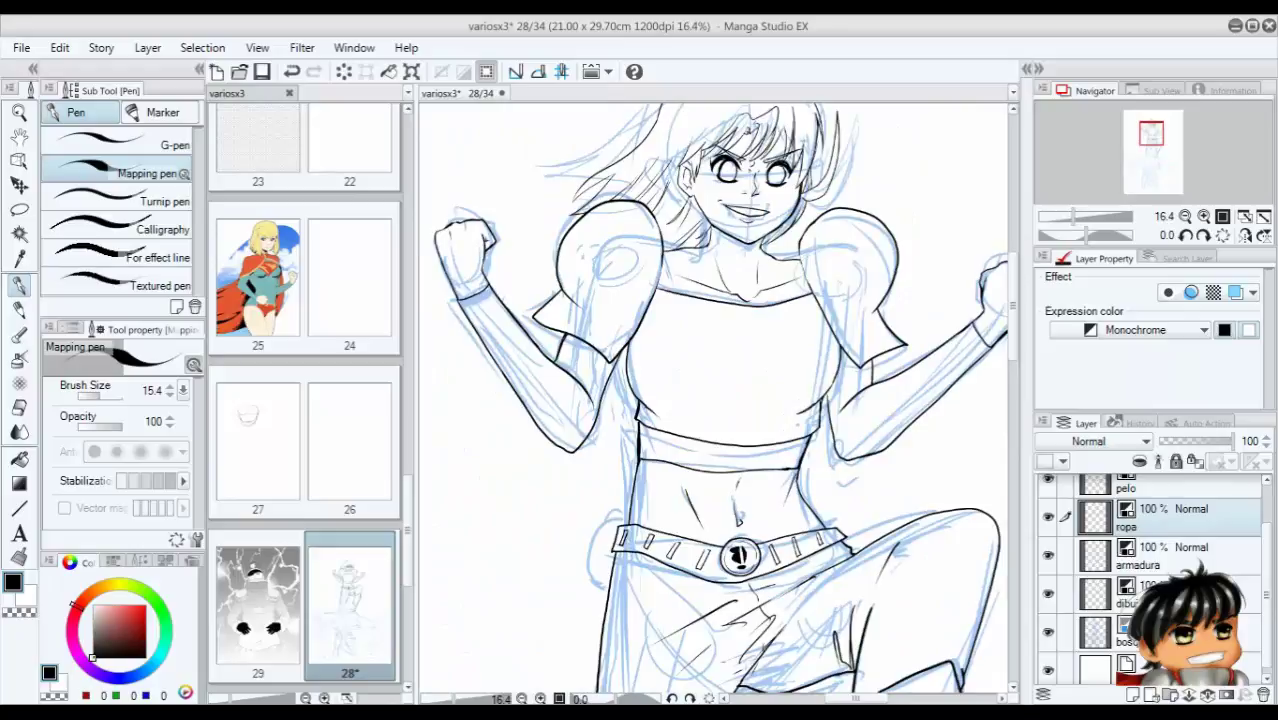
Ink the pointed knee edge and the outer contour of the straight leg's shin armour.
{"action": "scroll", "coordinate": [715, 400], "scroll_direction": "down", "scroll_amount": 10}
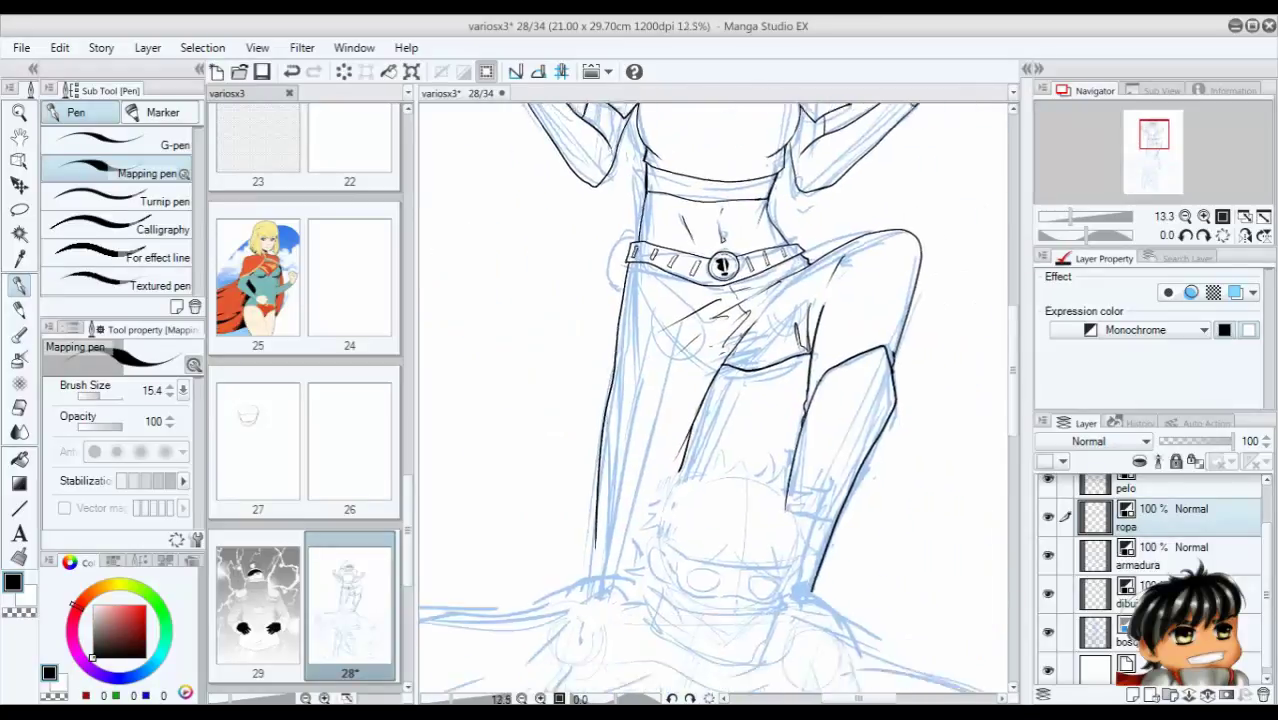
{"action": "scroll", "coordinate": [712, 400], "scroll_direction": "up", "scroll_amount": 3}
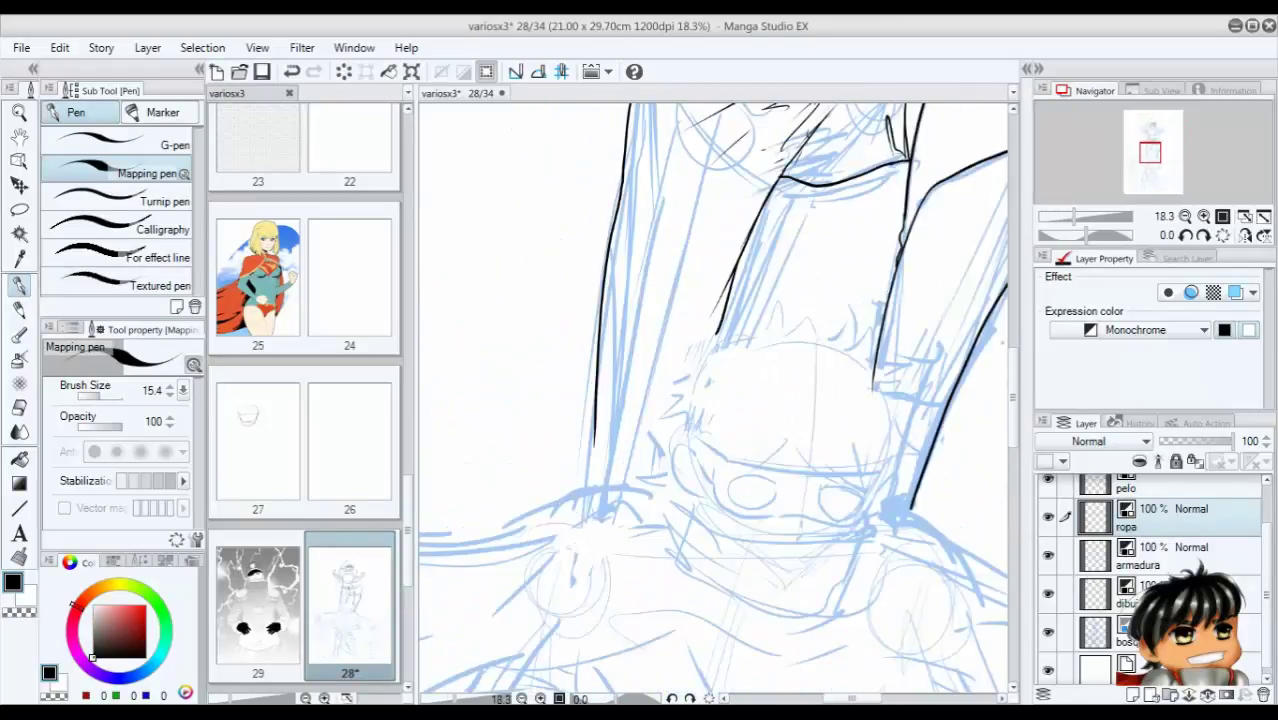
{"action": "mouse_move", "coordinate": [596, 414]}
{"action": "left_mouse_down"}
{"action": "mouse_move", "coordinate": [643, 352]}
{"action": "mouse_move", "coordinate": [678, 418]}
{"action": "left_mouse_up"}
{"action": "left_click_drag", "start_coordinate": [600, 406], "coordinate": [590, 496]}
{"action": "scroll", "coordinate": [712, 400], "scroll_direction": "up", "scroll_amount": 1}
Step back through the latest strokes on the straight leg's shin armour and restore the knee edge and outer contour.
{"action": "left_click", "coordinate": [1190, 547]}
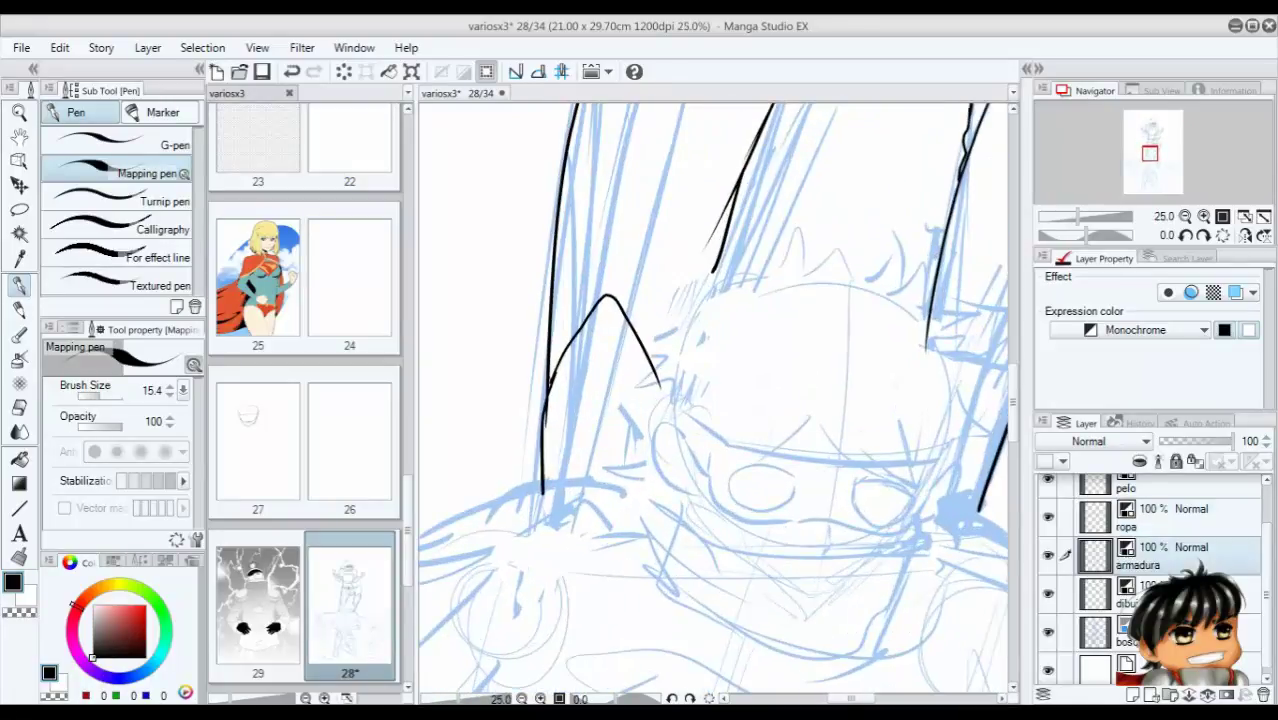
{"action": "key", "text": "ctrl+z"}
{"action": "key", "text": "ctrl+z"}
{"action": "key", "text": "ctrl+z"}
{"action": "key", "text": "ctrl+y"}
{"action": "key", "text": "ctrl+y"}
{"action": "key", "text": "ctrl+y"}
{"action": "key", "text": "ctrl+y"}
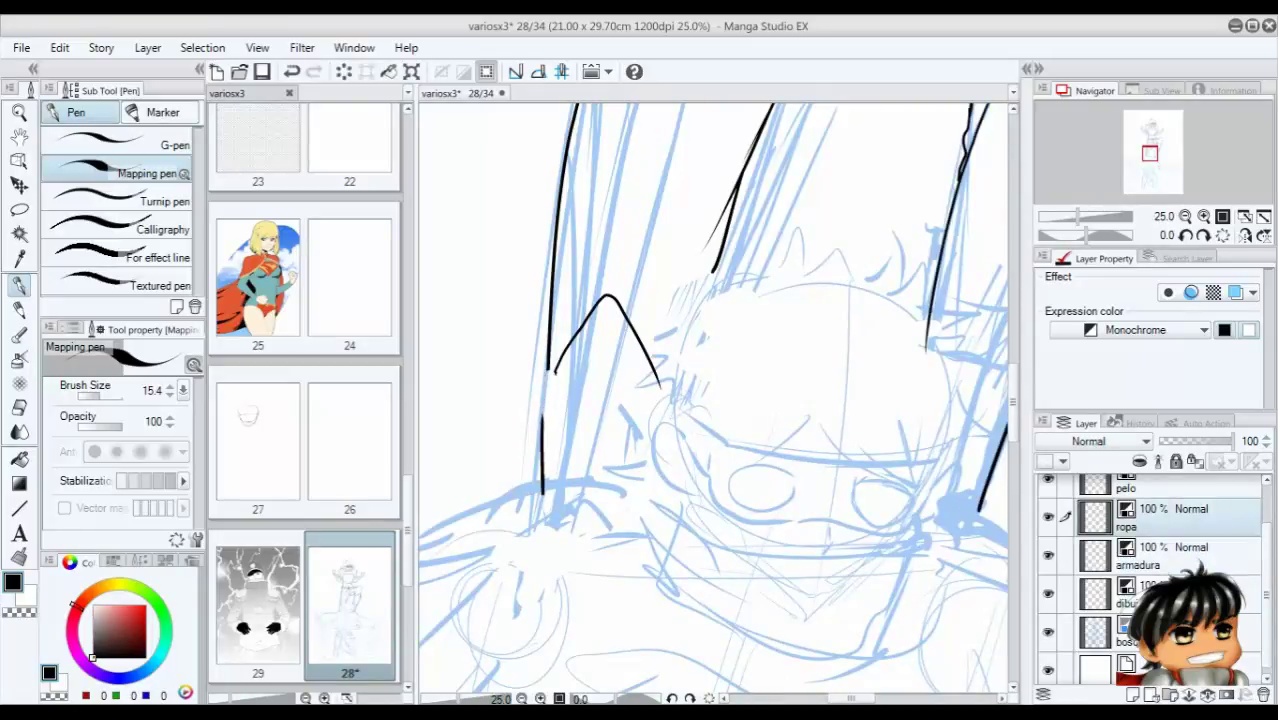
Lasso the straight leg's shin armour strokes on the ropa layer and move them to the armadura layer.
{"action": "key", "text": "m"}
{"action": "left_click_drag", "start_coordinate": [600, 283], "coordinate": [478, 393]}
{"action": "key", "text": "ctrl+x"}
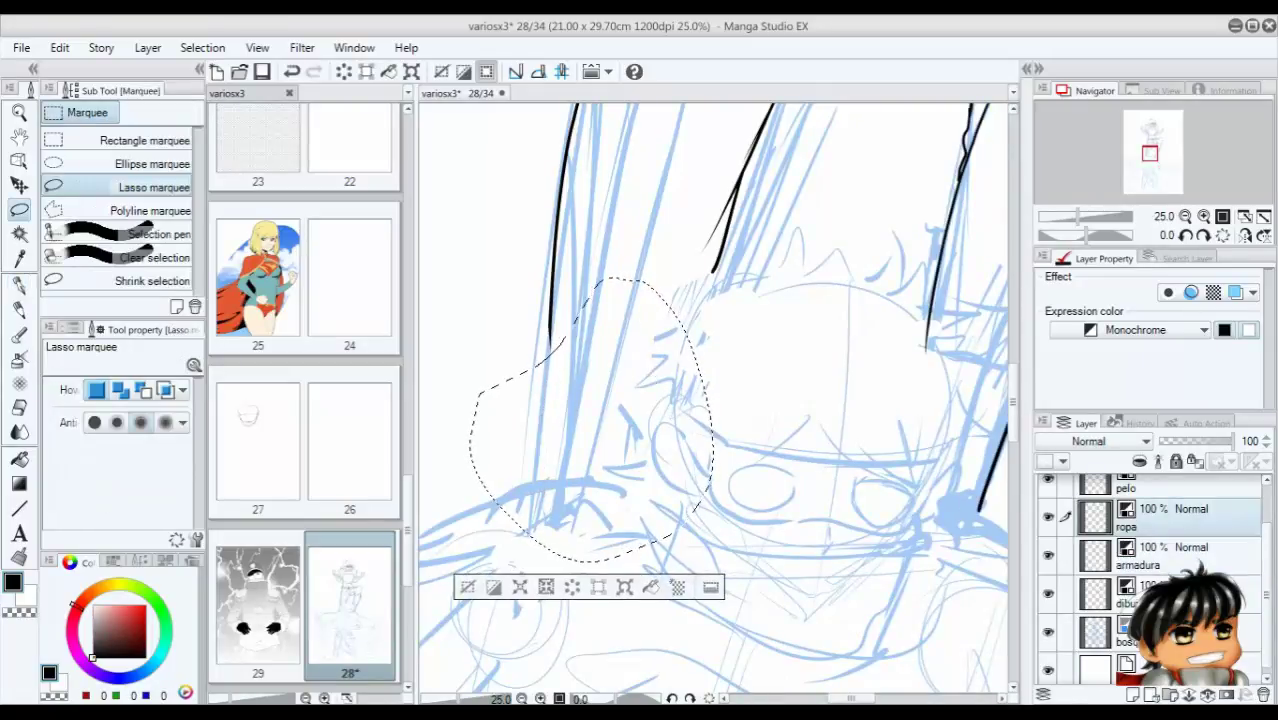
{"action": "key", "text": "ctrl+v"}
{"action": "key", "text": "ctrl+e"}
{"action": "key", "text": "ctrl+d"}
{"action": "key", "text": "p"}
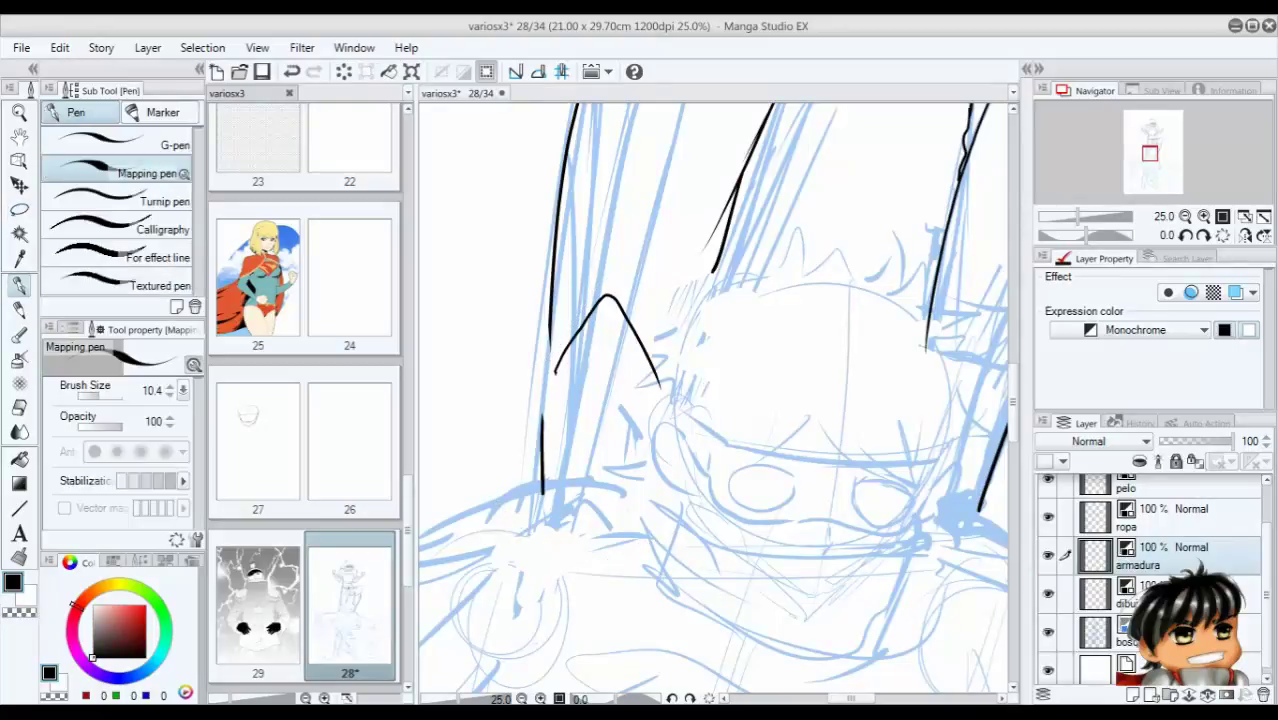
Ink the missing join in the shin armour's outer contour, thicken and extend the pointed knee edge, and close the trouser line on the ropa layer.
{"action": "mouse_move", "coordinate": [556, 366]}
{"action": "left_mouse_down"}
{"action": "mouse_move", "coordinate": [542, 448]}
{"action": "mouse_move", "coordinate": [540, 410]}
{"action": "left_mouse_up"}
{"action": "key", "text": "]"}
{"action": "mouse_move", "coordinate": [556, 366]}
{"action": "left_mouse_down"}
{"action": "mouse_move", "coordinate": [607, 293]}
{"action": "mouse_move", "coordinate": [676, 425]}
{"action": "left_mouse_up"}
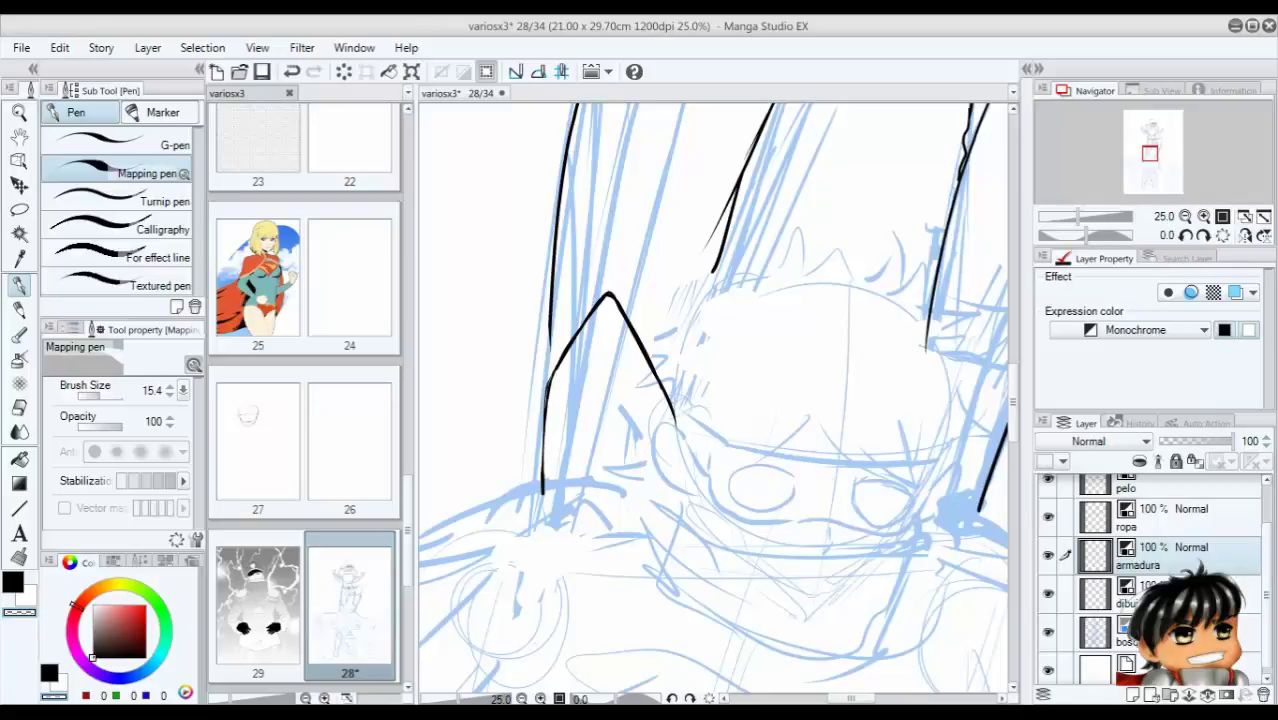
{"action": "left_click", "coordinate": [1190, 515]}
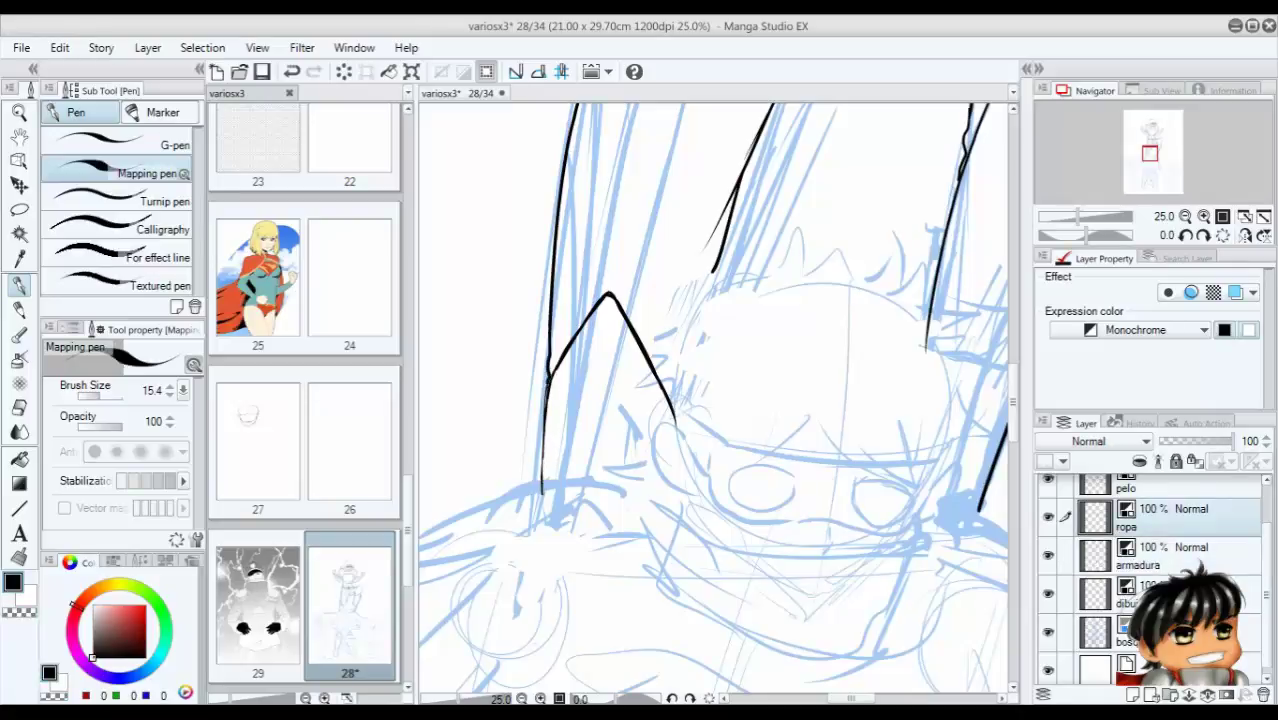
On the pelo layer, ink the caped hero's hair outline and pointed side tufts beside the knee armour.
{"action": "scroll", "coordinate": [712, 400], "scroll_direction": "down", "scroll_amount": 4}
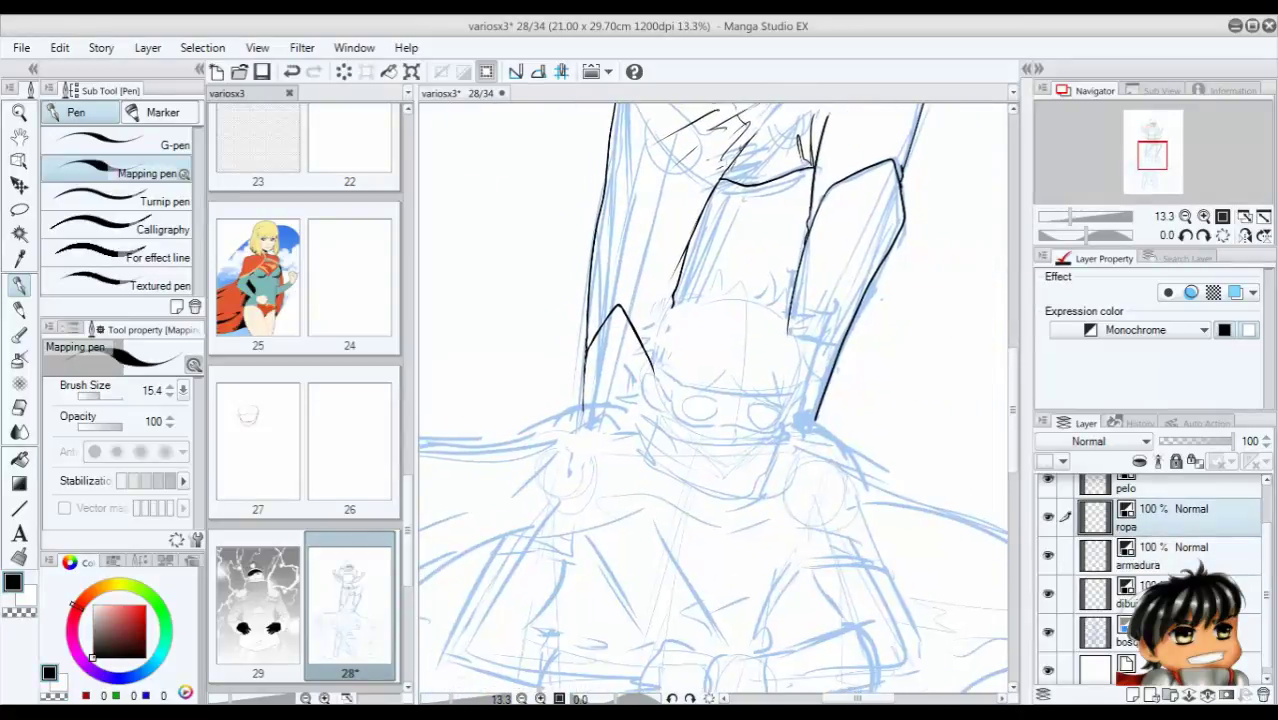
{"action": "key", "text": "alt+bracketright"}
{"action": "scroll", "coordinate": [712, 400], "scroll_direction": "up", "scroll_amount": 3}
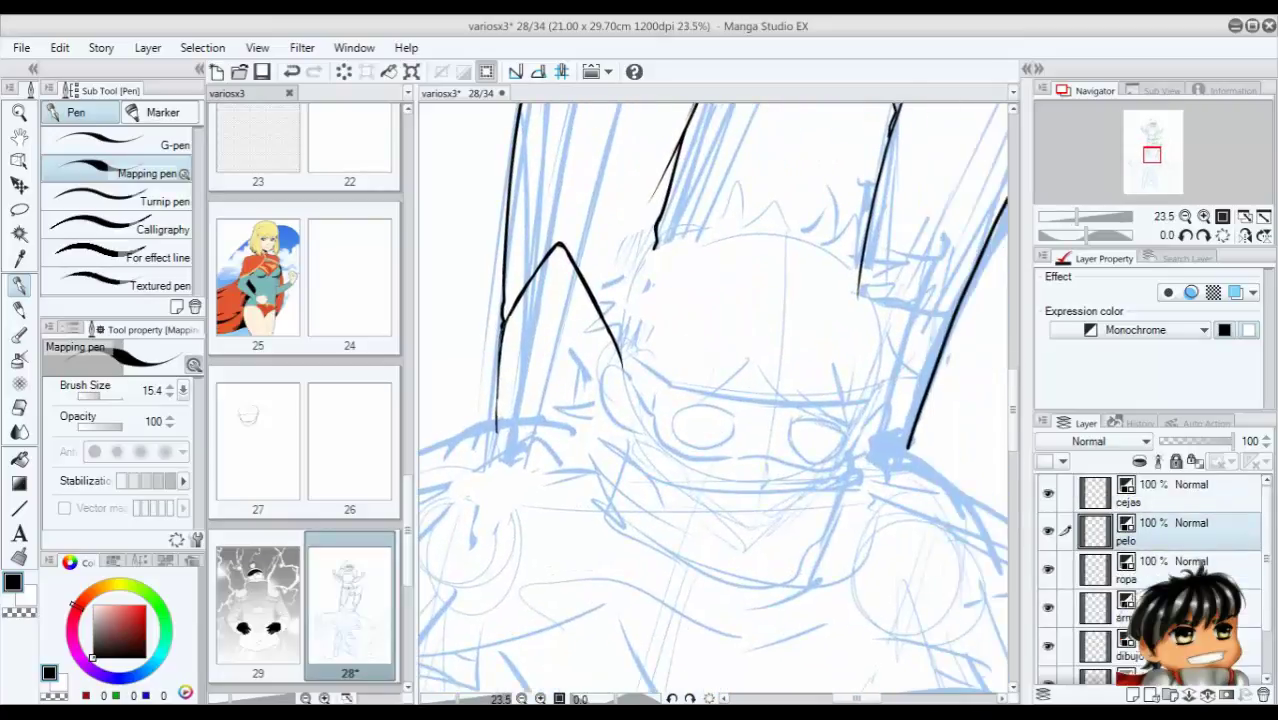
{"action": "mouse_move", "coordinate": [620, 285]}
{"action": "left_mouse_down"}
{"action": "mouse_move", "coordinate": [568, 316]}
{"action": "mouse_move", "coordinate": [578, 350]}
{"action": "mouse_move", "coordinate": [606, 362]}
{"action": "left_mouse_up"}
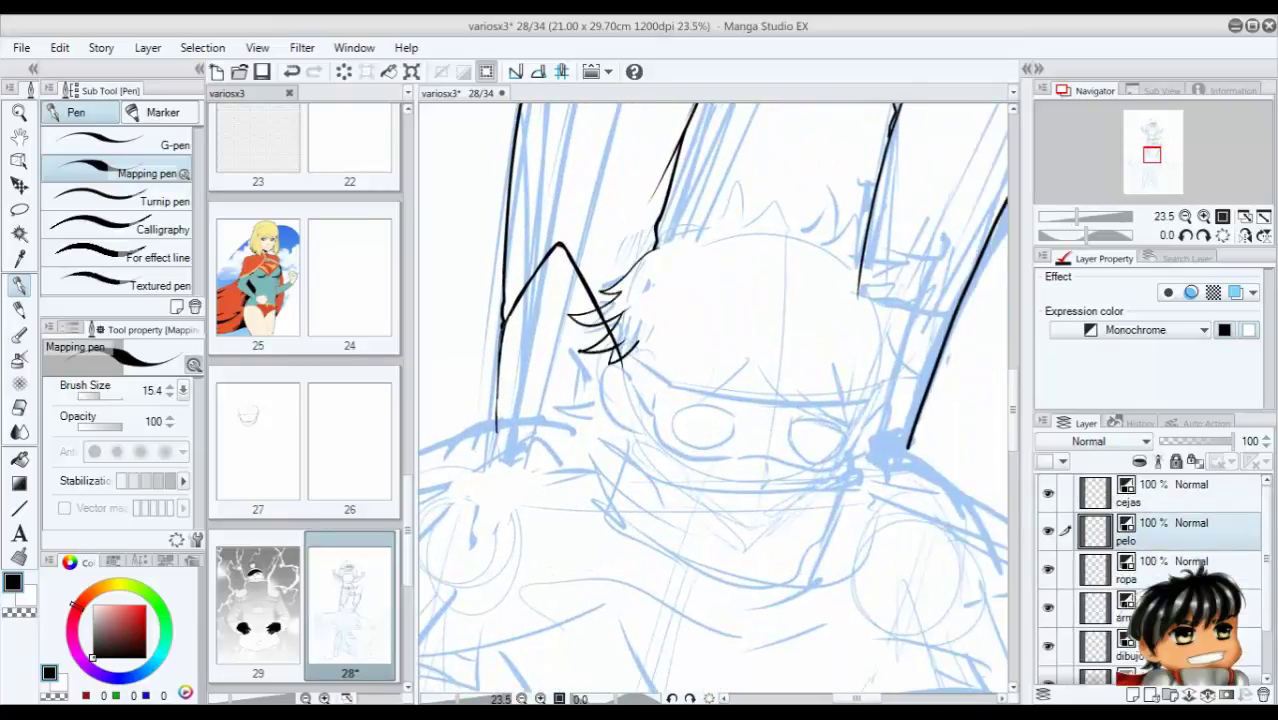
Ink the pointed fringe locks across the caped hero's forehead above the eyes.
{"action": "left_click_drag", "start_coordinate": [748, 355], "coordinate": [828, 430]}
{"action": "left_click_drag", "start_coordinate": [803, 358], "coordinate": [835, 432]}
{"action": "left_click_drag", "start_coordinate": [840, 330], "coordinate": [838, 432]}
{"action": "mouse_move", "coordinate": [735, 318]}
{"action": "left_mouse_down"}
{"action": "mouse_move", "coordinate": [750, 362]}
{"action": "mouse_move", "coordinate": [741, 402]}
{"action": "left_mouse_up"}
{"action": "left_click_drag", "start_coordinate": [744, 380], "coordinate": [682, 404]}
{"action": "mouse_move", "coordinate": [688, 354]}
{"action": "left_mouse_down"}
{"action": "mouse_move", "coordinate": [630, 388]}
{"action": "mouse_move", "coordinate": [672, 398]}
{"action": "left_mouse_up"}
Ink the tuft on the hero's crown, the top hair contour and the spikes down the far side of the head.
{"action": "left_click_drag", "start_coordinate": [780, 164], "coordinate": [786, 226]}
{"action": "left_click_drag", "start_coordinate": [816, 218], "coordinate": [776, 228]}
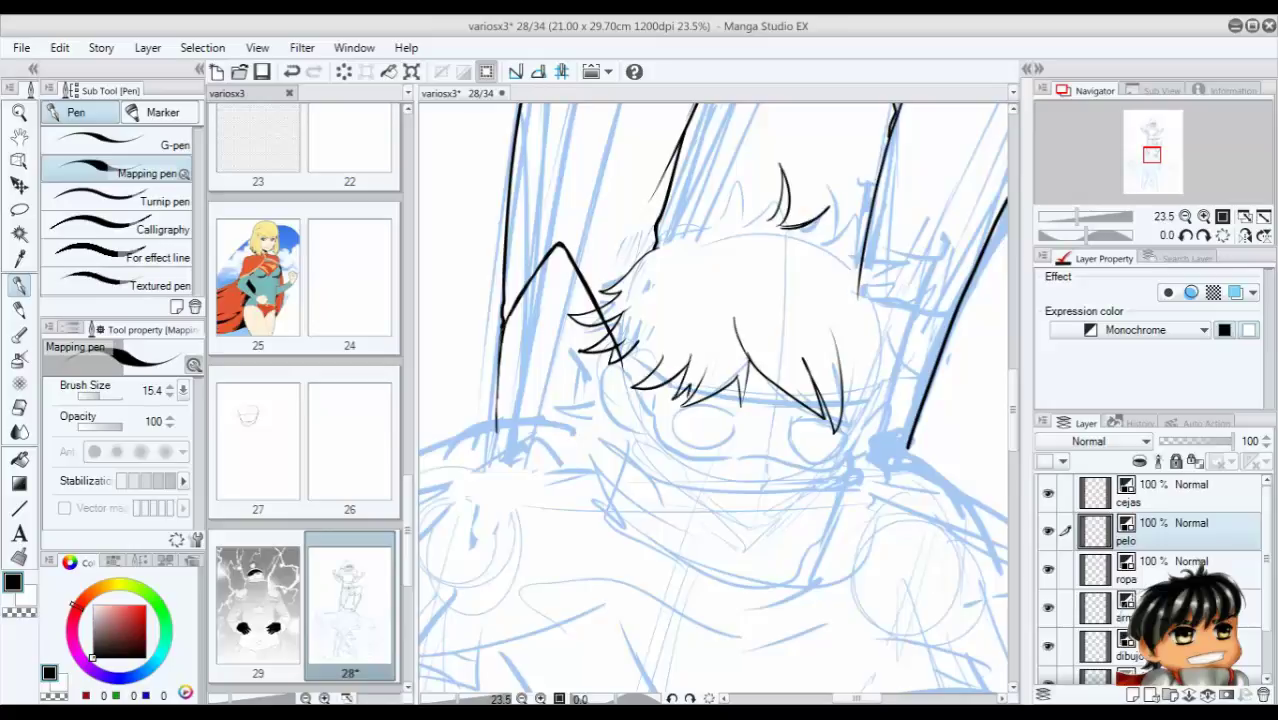
{"action": "left_click_drag", "start_coordinate": [660, 244], "coordinate": [746, 214]}
{"action": "mouse_move", "coordinate": [746, 224]}
{"action": "left_mouse_down"}
{"action": "mouse_move", "coordinate": [757, 186]}
{"action": "mouse_move", "coordinate": [852, 268]}
{"action": "left_mouse_up"}
{"action": "mouse_move", "coordinate": [850, 266]}
{"action": "left_mouse_down"}
{"action": "mouse_move", "coordinate": [894, 258]}
{"action": "mouse_move", "coordinate": [892, 282]}
{"action": "left_mouse_up"}
{"action": "mouse_move", "coordinate": [866, 288]}
{"action": "left_mouse_down"}
{"action": "mouse_move", "coordinate": [912, 310]}
{"action": "mouse_move", "coordinate": [946, 378]}
{"action": "left_mouse_up"}
Undo the first temple strokes and ink the pointed lock at the hero's far temple.
{"action": "left_click_drag", "start_coordinate": [843, 371], "coordinate": [876, 417]}
{"action": "key", "text": "ctrl+z"}
{"action": "key", "text": "ctrl+z"}
{"action": "mouse_move", "coordinate": [874, 322]}
{"action": "left_mouse_down"}
{"action": "mouse_move", "coordinate": [842, 404]}
{"action": "mouse_move", "coordinate": [884, 438]}
{"action": "left_mouse_up"}
{"action": "left_click_drag", "start_coordinate": [888, 390], "coordinate": [888, 440]}
{"action": "left_click_drag", "start_coordinate": [854, 340], "coordinate": [886, 432]}
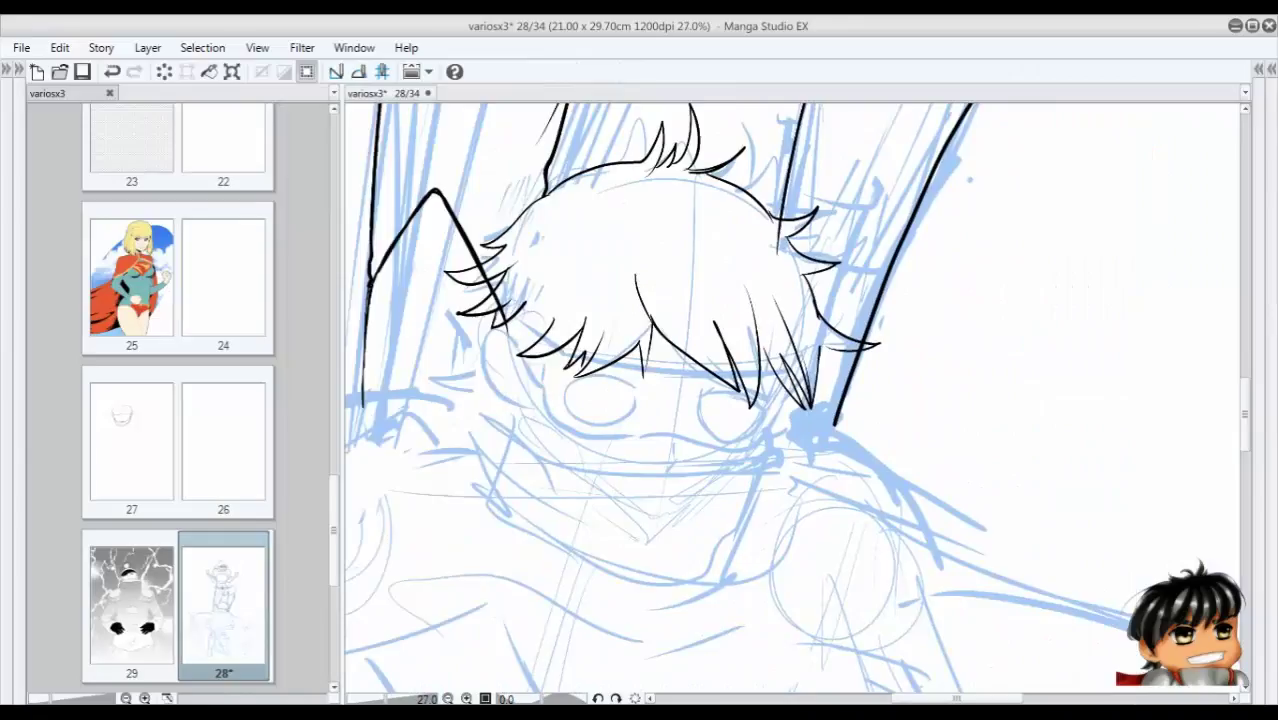
Ink the hero's far cheek contour from under the temple lock down toward the jaw, replacing the first attempt.
{"action": "scroll", "coordinate": [869, 375], "scroll_direction": "up", "scroll_amount": 5}
{"action": "scroll", "coordinate": [770, 470], "scroll_direction": "down", "scroll_amount": 5}
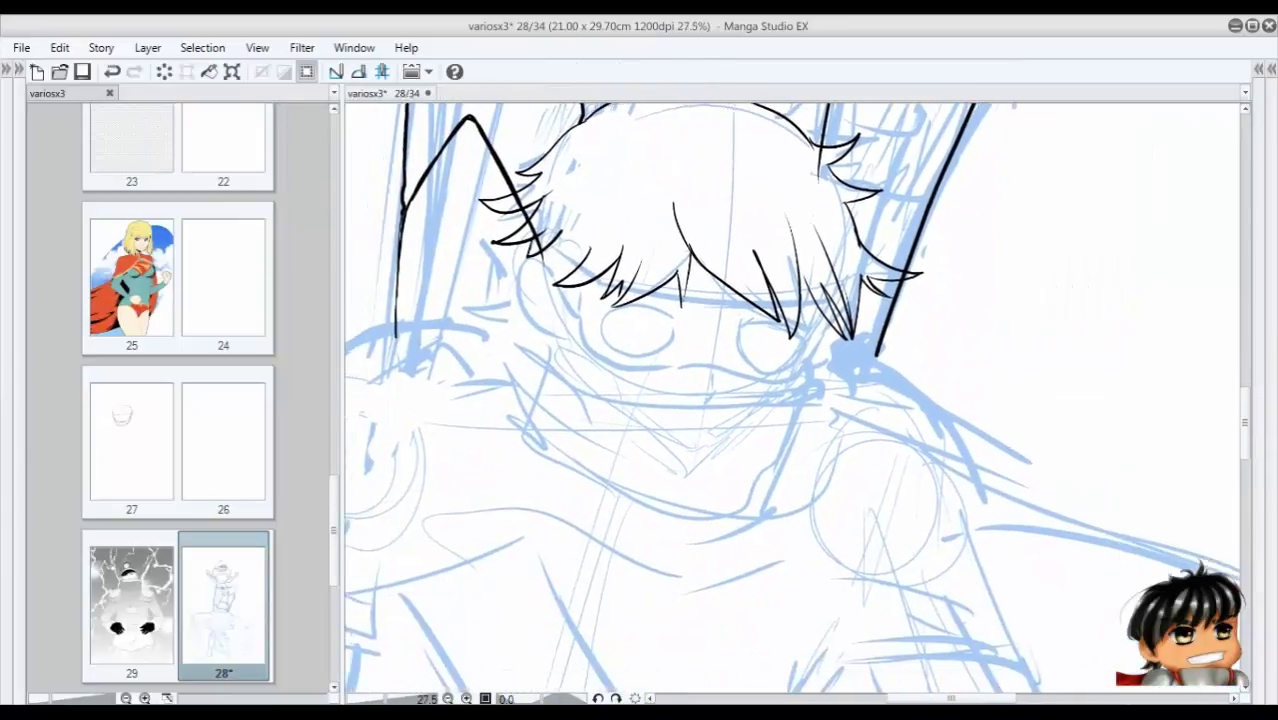
{"action": "key", "text": "Tab"}
{"action": "scroll", "coordinate": [715, 400], "scroll_direction": "up", "scroll_amount": 1}
{"action": "key", "text": "Tab"}
{"action": "scroll", "coordinate": [790, 400], "scroll_direction": "up", "scroll_amount": 2}
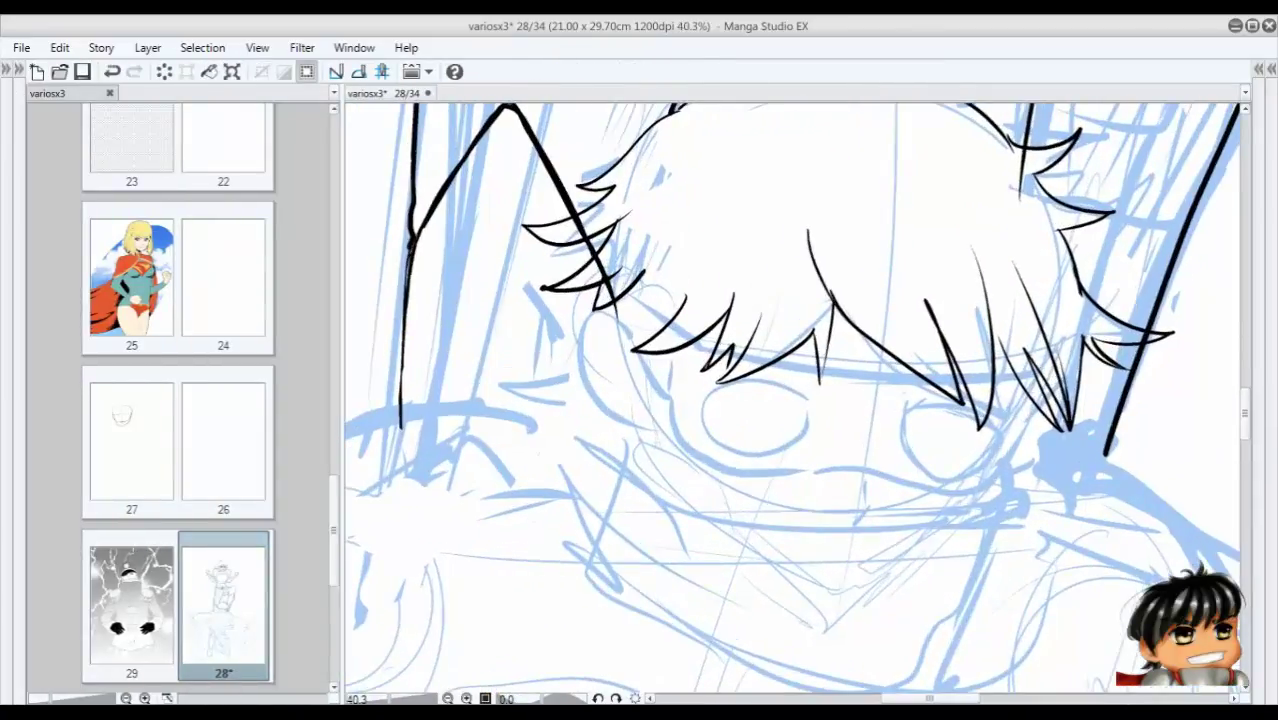
{"action": "left_click_drag", "start_coordinate": [982, 492], "coordinate": [940, 542]}
{"action": "left_click_drag", "start_coordinate": [1024, 388], "coordinate": [994, 470]}
{"action": "key", "text": "ctrl+z"}
{"action": "key", "text": "ctrl+z"}
{"action": "left_click_drag", "start_coordinate": [1018, 420], "coordinate": [938, 564]}
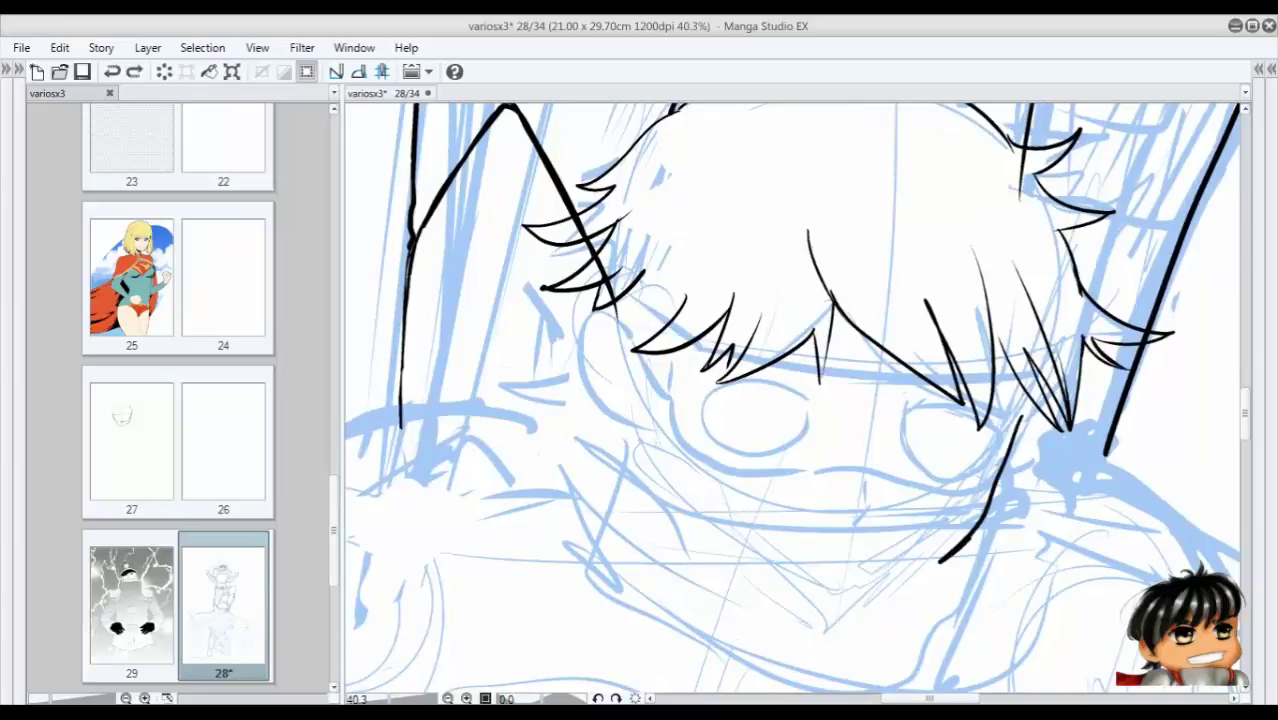
{"action": "left_click_drag", "start_coordinate": [1024, 386], "coordinate": [1008, 434]}
Ink the hero's nose as a short vertical line with an angled tip, replacing the first attempt.
{"action": "left_click_drag", "start_coordinate": [868, 460], "coordinate": [852, 554]}
{"action": "key", "text": "ctrl+z"}
{"action": "left_click_drag", "start_coordinate": [870, 466], "coordinate": [878, 530]}
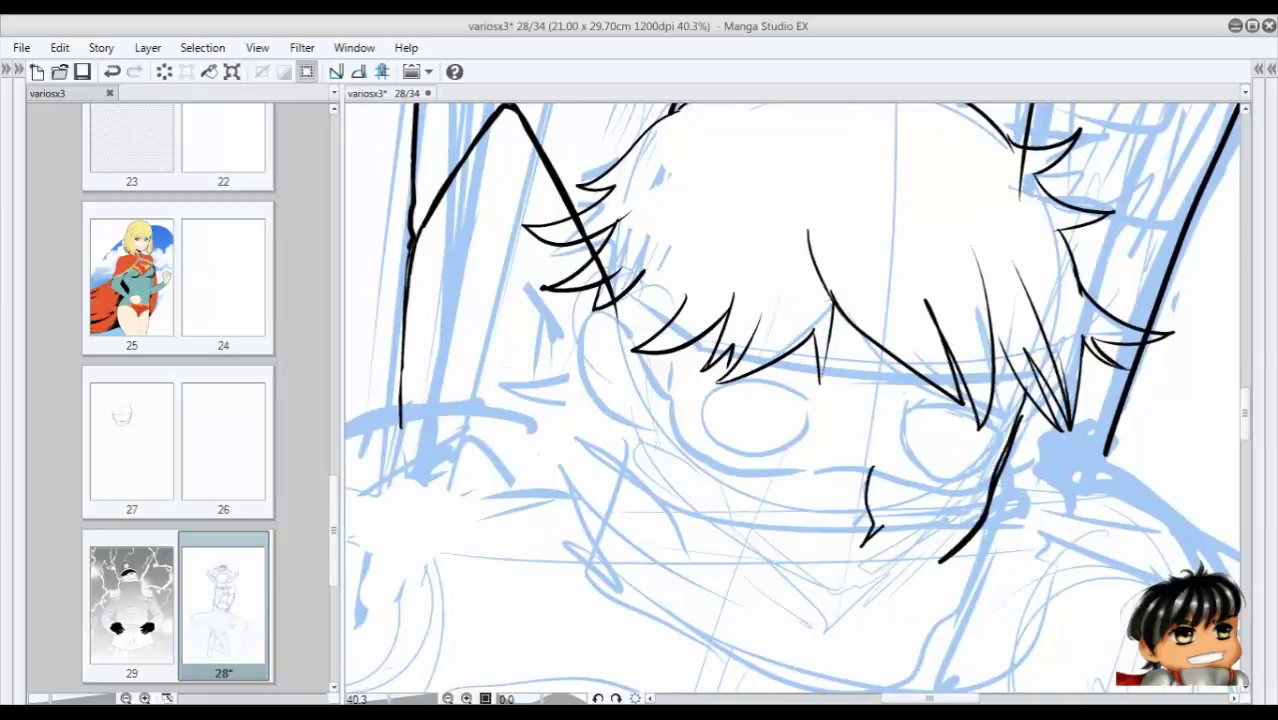
Ink the outer contour and inner folds of the hero's visible ear below the side hair tufts.
{"action": "mouse_move", "coordinate": [612, 326]}
{"action": "left_mouse_down"}
{"action": "mouse_move", "coordinate": [636, 372]}
{"action": "mouse_move", "coordinate": [642, 456]}
{"action": "left_mouse_up"}
{"action": "left_click_drag", "start_coordinate": [606, 360], "coordinate": [632, 438]}
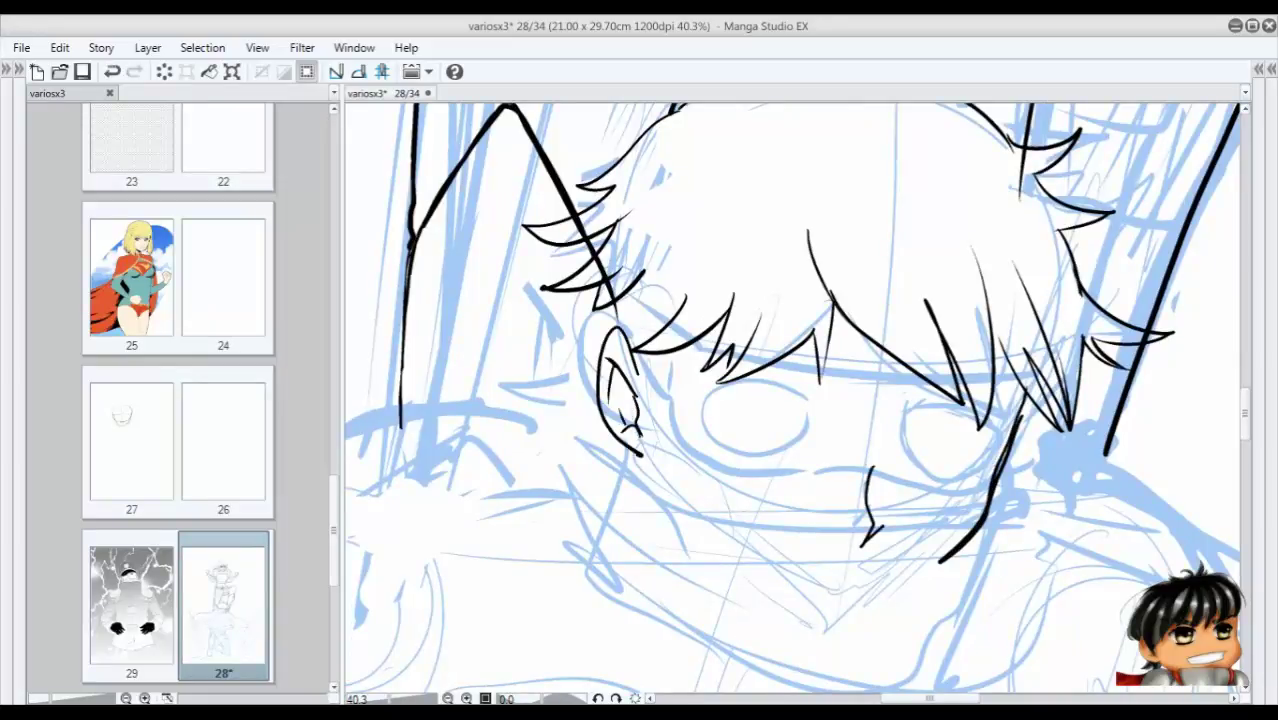
{"action": "key", "text": "Tab"}
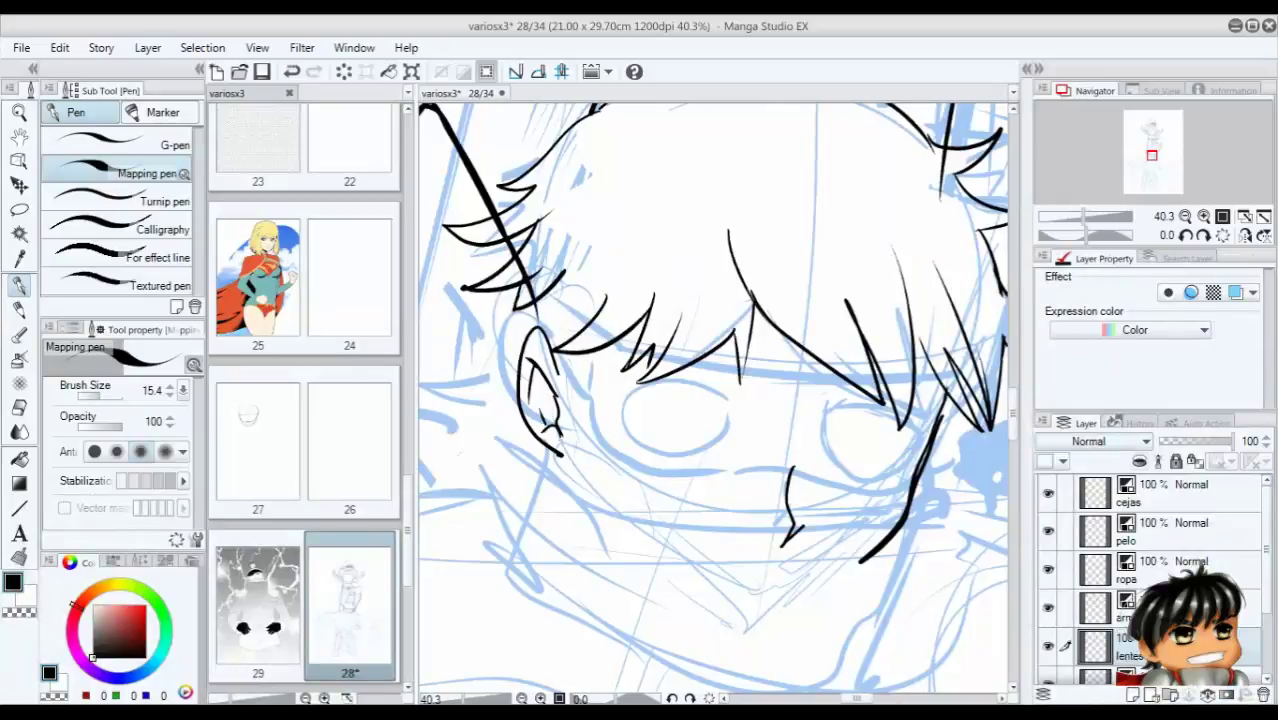
Ink the outer frame of the hero's goggles over the sketch and erase the parts that cross the hair fringe.
{"action": "key", "text": "Tab"}
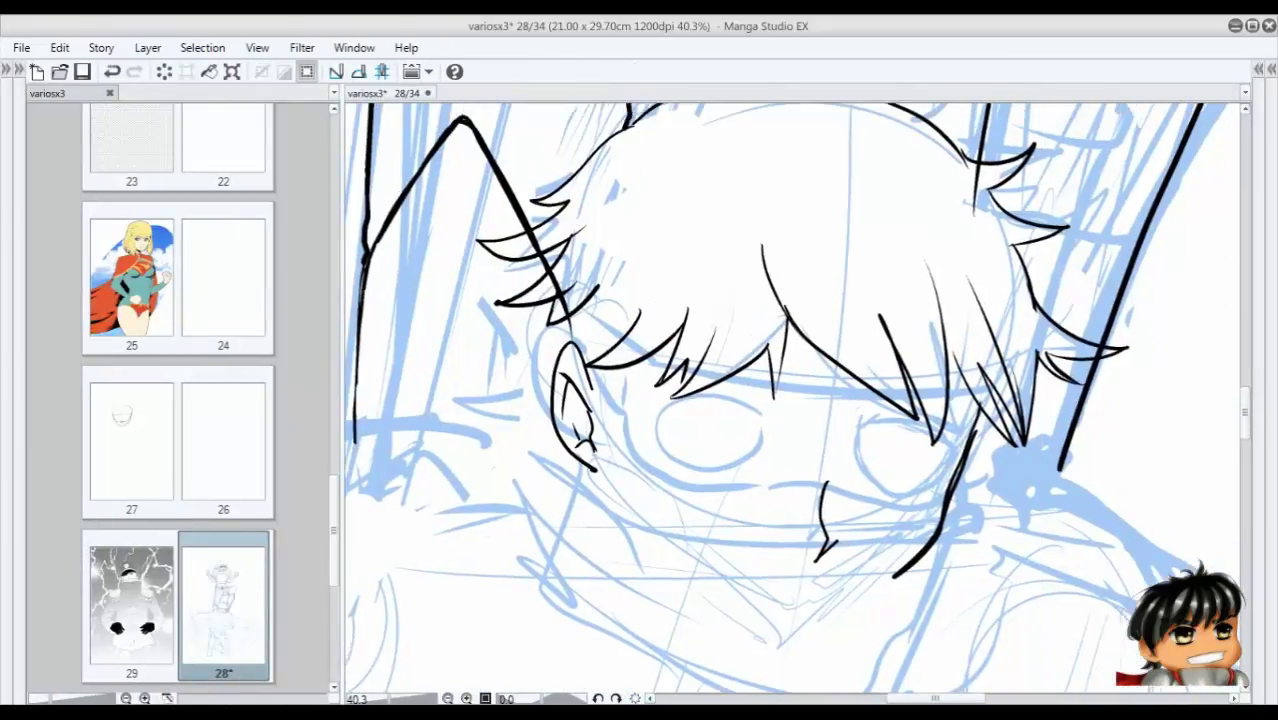
{"action": "mouse_move", "coordinate": [624, 384]}
{"action": "left_mouse_down"}
{"action": "mouse_move", "coordinate": [652, 470]}
{"action": "mouse_move", "coordinate": [844, 484]}
{"action": "mouse_move", "coordinate": [944, 508]}
{"action": "left_mouse_up"}
{"action": "key", "text": "ctrl+z"}
{"action": "key", "text": "ctrl+z"}
{"action": "mouse_move", "coordinate": [796, 470]}
{"action": "left_mouse_down"}
{"action": "mouse_move", "coordinate": [836, 478]}
{"action": "mouse_move", "coordinate": [638, 440]}
{"action": "left_mouse_up"}
{"action": "key", "text": "ctrl+z"}
{"action": "left_click_drag", "start_coordinate": [626, 376], "coordinate": [642, 478]}
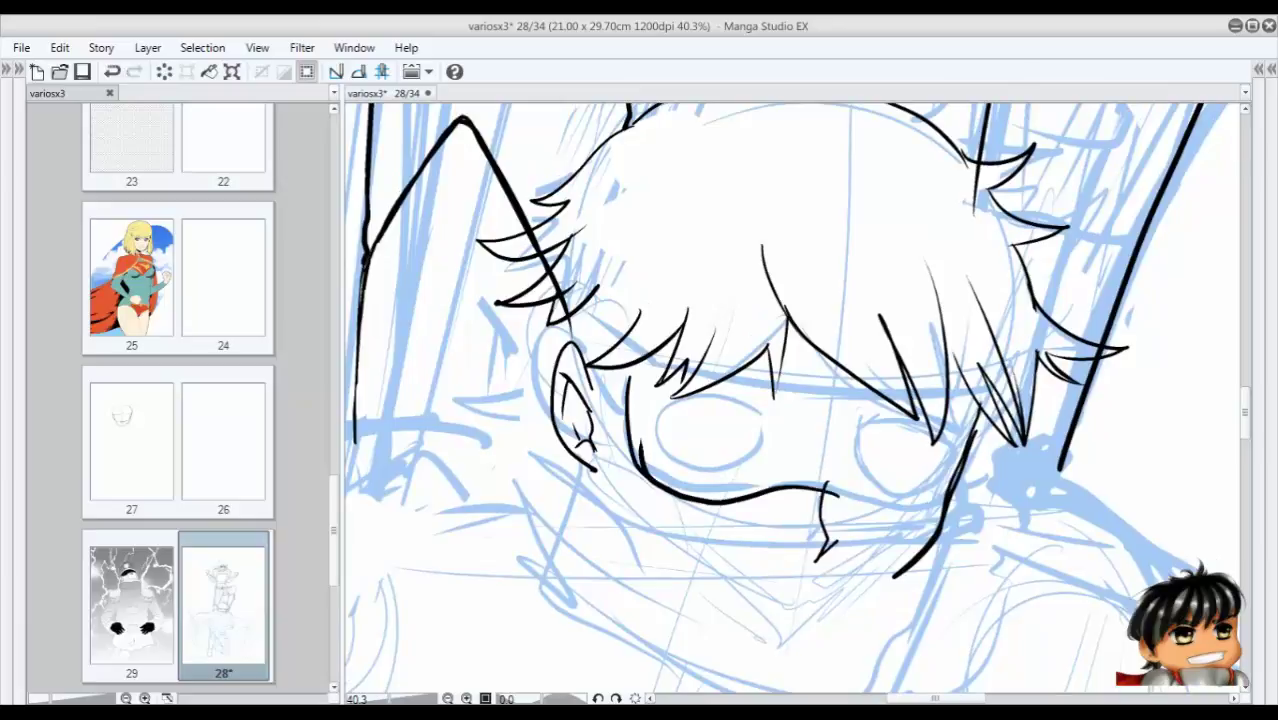
{"action": "mouse_move", "coordinate": [640, 362]}
{"action": "left_mouse_down"}
{"action": "mouse_move", "coordinate": [957, 386]}
{"action": "mouse_move", "coordinate": [906, 510]}
{"action": "mouse_move", "coordinate": [850, 492]}
{"action": "mouse_move", "coordinate": [944, 516]}
{"action": "left_mouse_up"}
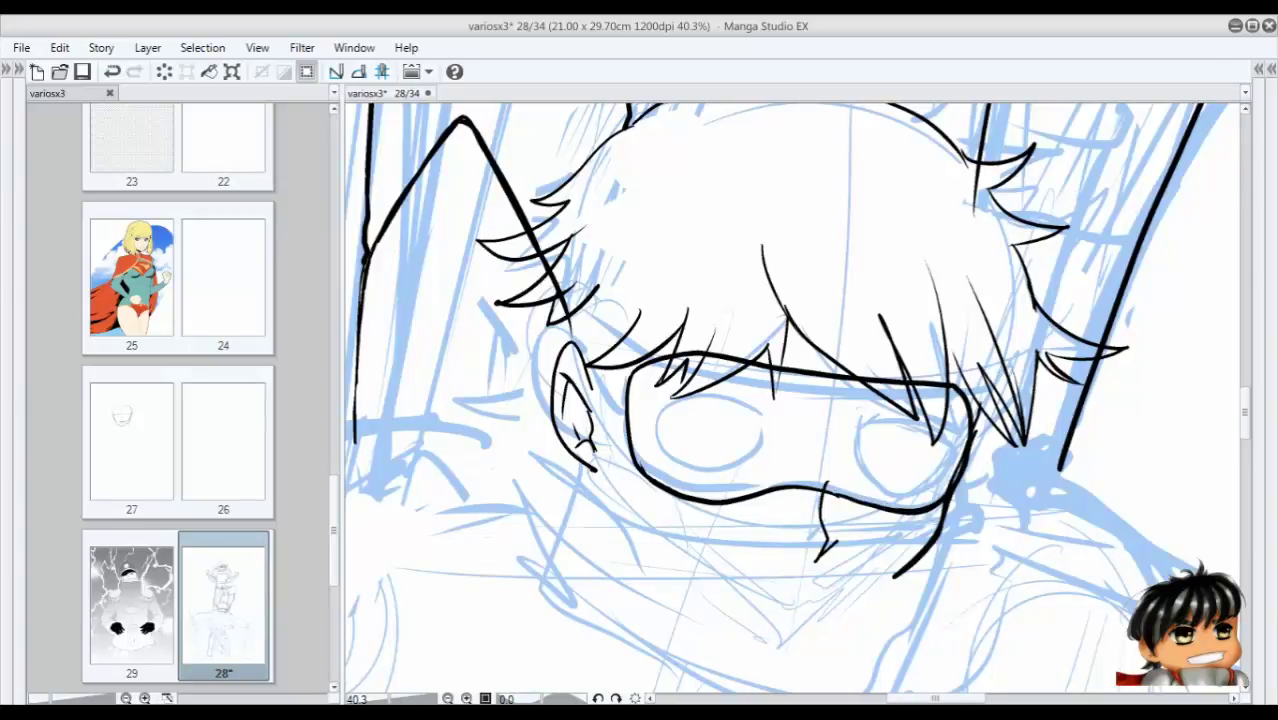
{"action": "left_click_drag", "start_coordinate": [722, 355], "coordinate": [674, 355]}
{"action": "mouse_move", "coordinate": [912, 383]}
{"action": "left_mouse_down"}
{"action": "mouse_move", "coordinate": [946, 385]}
{"action": "mouse_move", "coordinate": [866, 380]}
{"action": "left_mouse_up"}
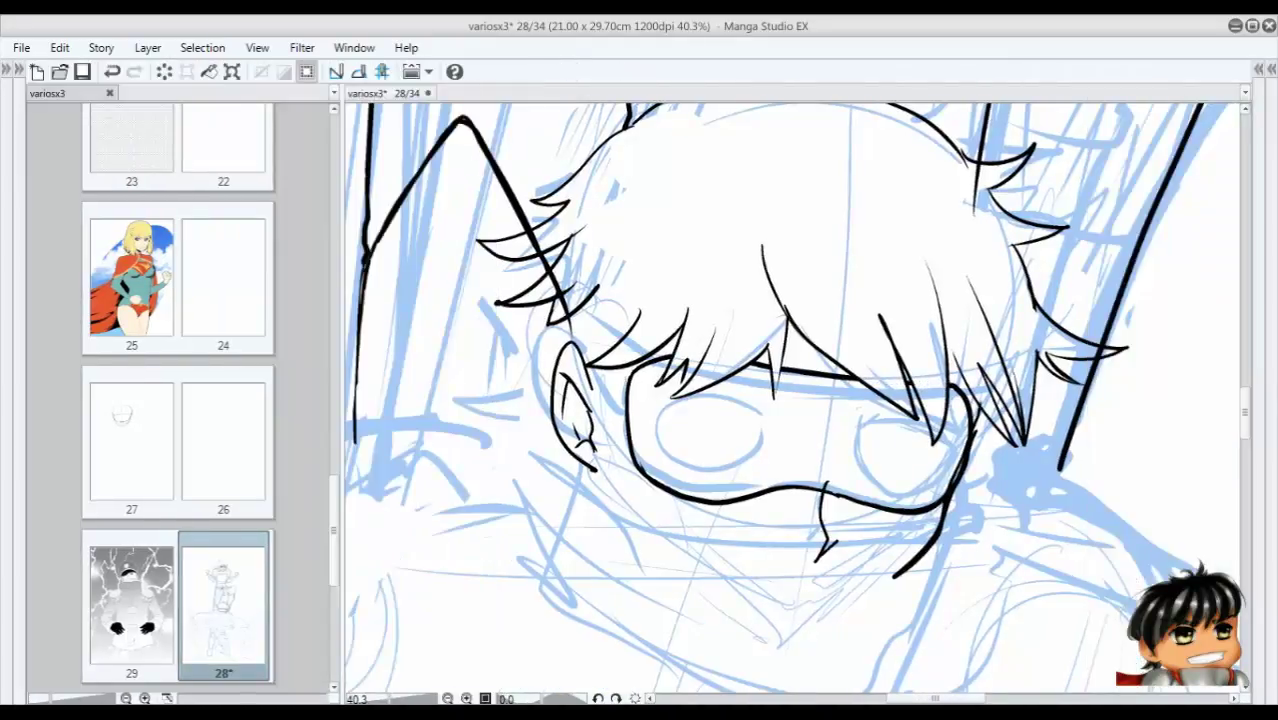
Ink the two rounded lenses inside the goggle frame and clean up the second lens where hair strands overlap it.
{"action": "mouse_move", "coordinate": [764, 391]}
{"action": "left_mouse_down"}
{"action": "mouse_move", "coordinate": [655, 445]}
{"action": "mouse_move", "coordinate": [780, 420]}
{"action": "mouse_move", "coordinate": [748, 393]}
{"action": "left_mouse_up"}
{"action": "mouse_move", "coordinate": [864, 408]}
{"action": "left_mouse_down"}
{"action": "mouse_move", "coordinate": [916, 412]}
{"action": "mouse_move", "coordinate": [868, 488]}
{"action": "mouse_move", "coordinate": [860, 402]}
{"action": "mouse_move", "coordinate": [940, 424]}
{"action": "left_mouse_up"}
{"action": "scroll", "coordinate": [921, 425], "scroll_direction": "up", "scroll_amount": 2}
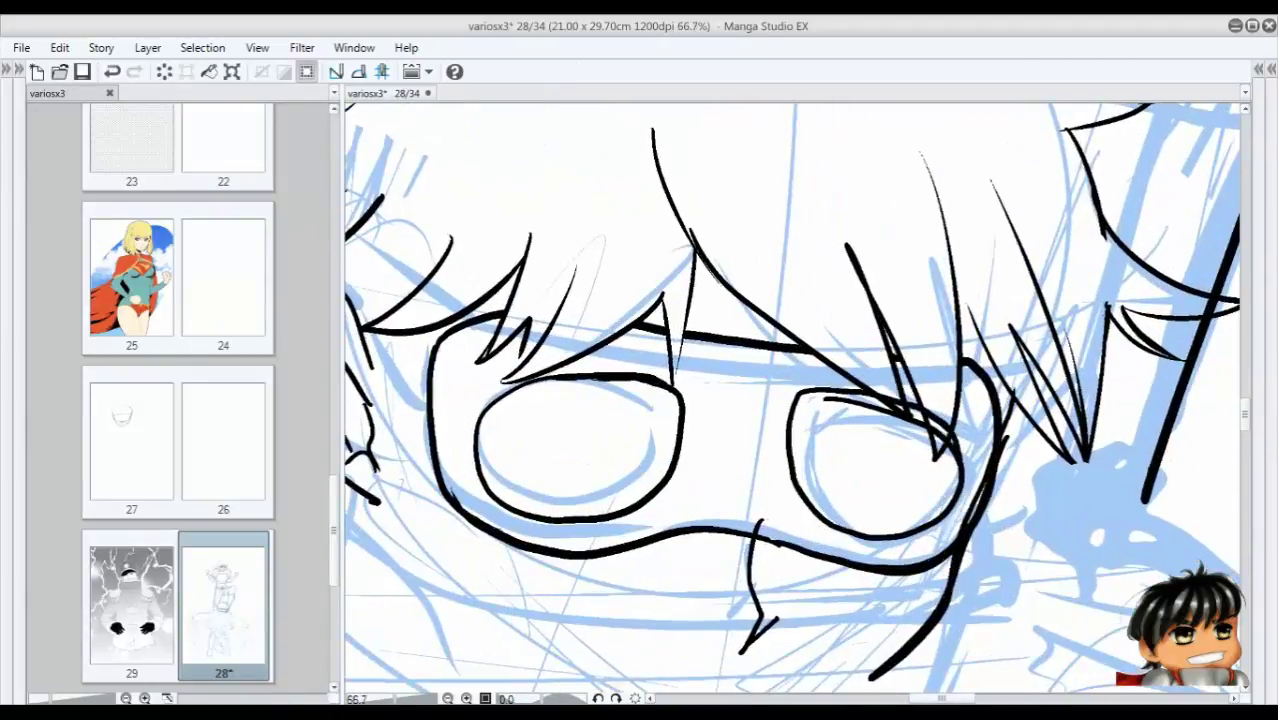
{"action": "mouse_move", "coordinate": [822, 396]}
{"action": "left_mouse_down"}
{"action": "mouse_move", "coordinate": [908, 420]}
{"action": "mouse_move", "coordinate": [952, 452]}
{"action": "mouse_move", "coordinate": [924, 410]}
{"action": "left_mouse_up"}
{"action": "scroll", "coordinate": [790, 400], "scroll_direction": "down", "scroll_amount": 3}
{"action": "scroll", "coordinate": [790, 400], "scroll_direction": "up", "scroll_amount": 1}
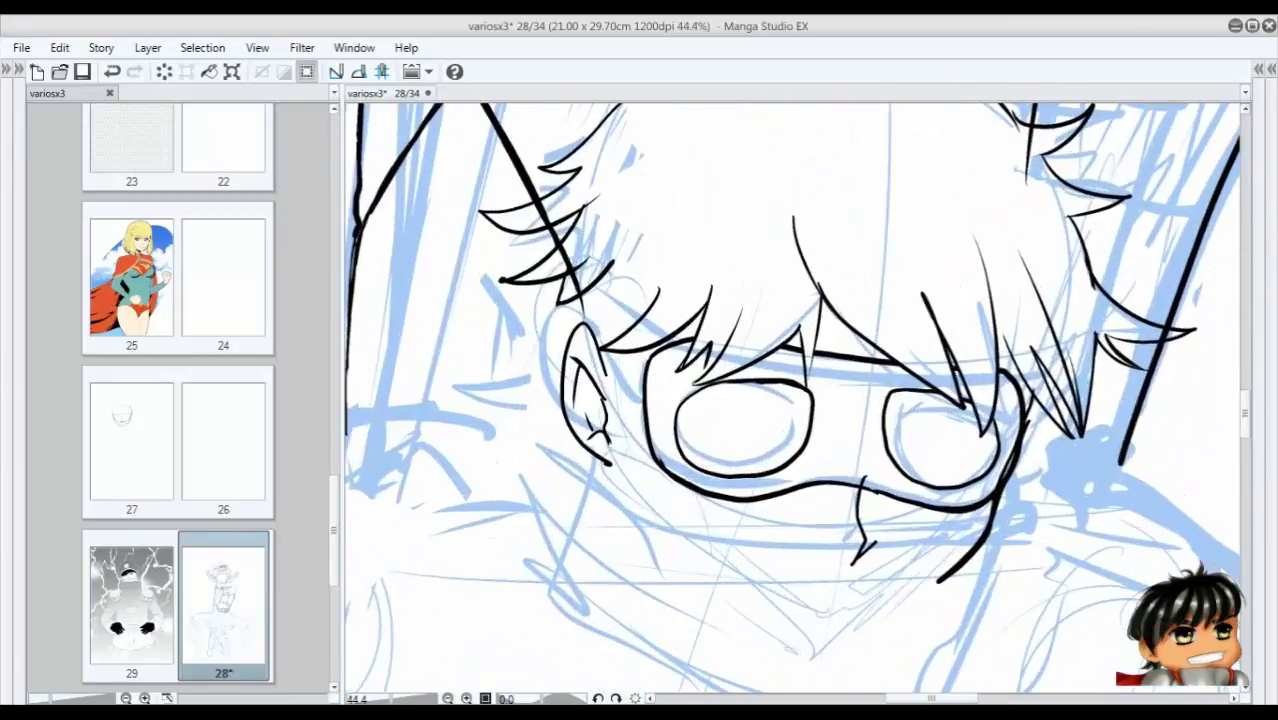
Ink the goggle strap and the side of the face between the frame and the visible ear.
{"action": "left_click_drag", "start_coordinate": [648, 400], "coordinate": [622, 452]}
{"action": "left_click_drag", "start_coordinate": [626, 352], "coordinate": [616, 400]}
{"action": "mouse_move", "coordinate": [638, 282]}
{"action": "left_mouse_down"}
{"action": "mouse_move", "coordinate": [598, 322]}
{"action": "mouse_move", "coordinate": [580, 318]}
{"action": "left_mouse_up"}
{"action": "left_click_drag", "start_coordinate": [598, 313], "coordinate": [583, 342]}
{"action": "left_click_drag", "start_coordinate": [490, 300], "coordinate": [520, 400]}
Erase the boot line crossing the side hair tufts on the armadura layer and ink a small strand above the ear on the pelo layer.
{"action": "key", "text": "Tab"}
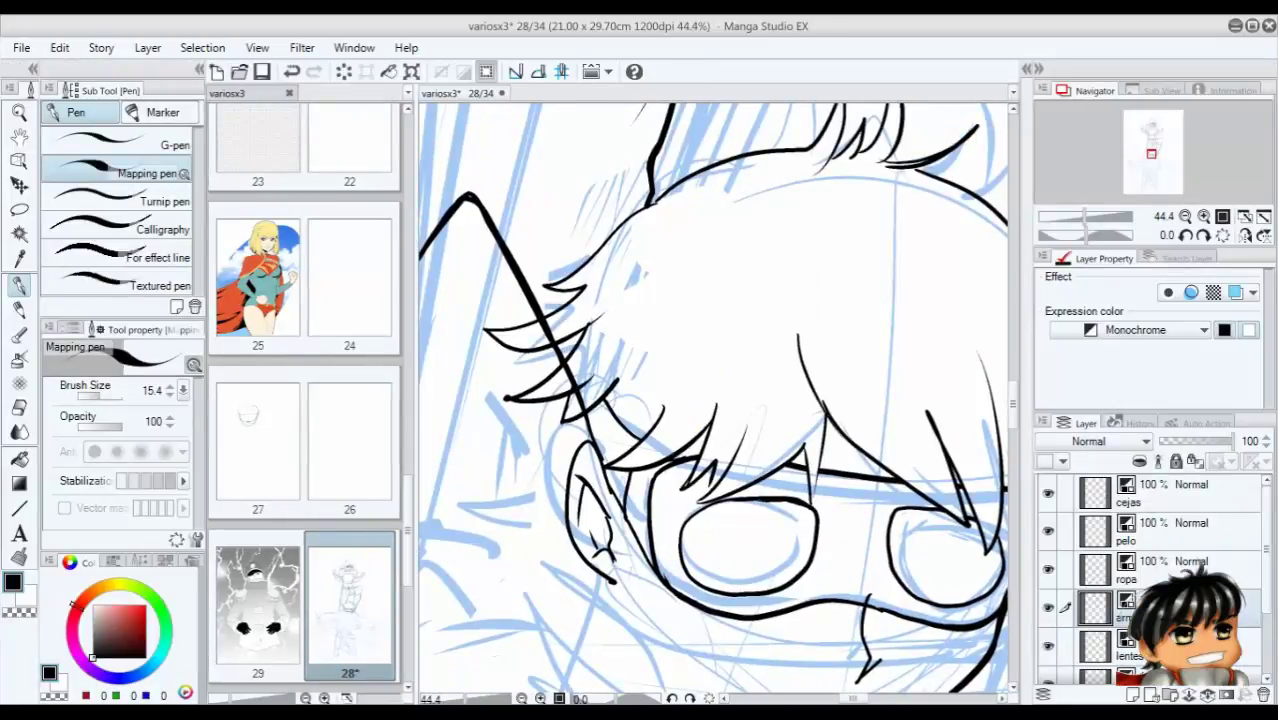
{"action": "scroll", "coordinate": [750, 395], "scroll_direction": "up", "scroll_amount": 2}
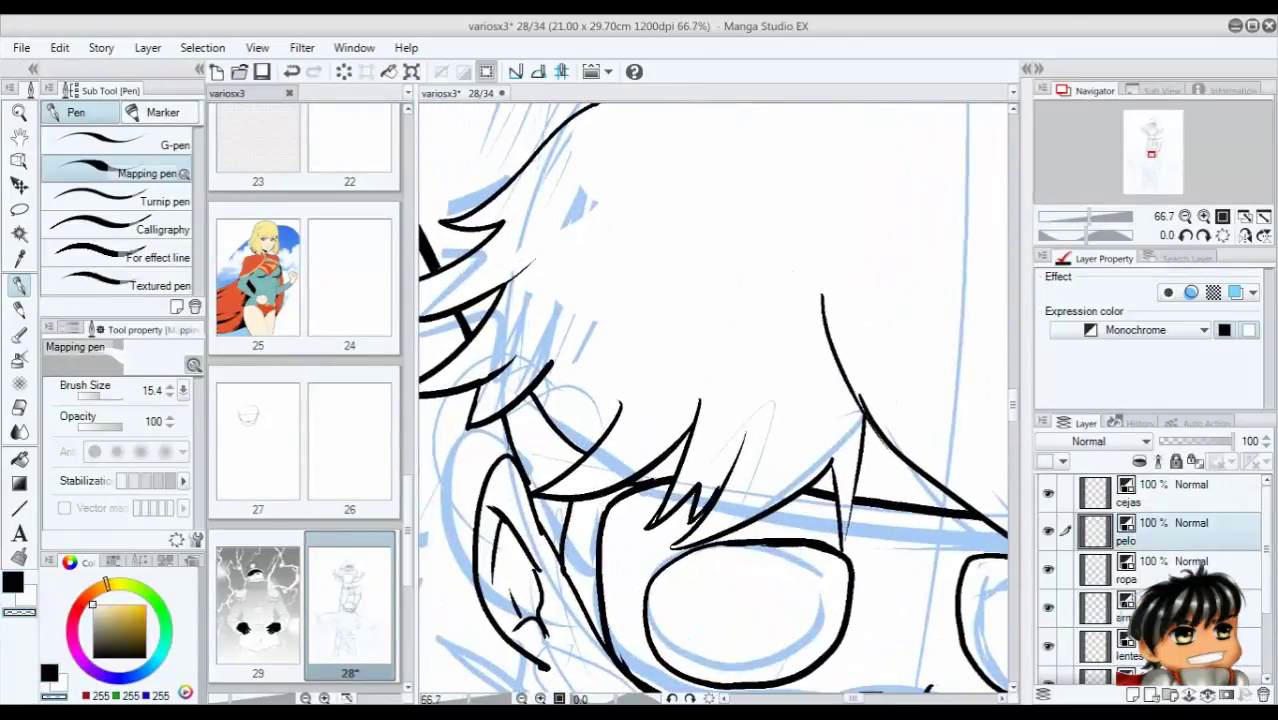
{"action": "key", "text": "c"}
{"action": "key", "text": "ctrl+z"}
{"action": "mouse_move", "coordinate": [576, 368]}
{"action": "left_mouse_down"}
{"action": "mouse_move", "coordinate": [532, 480]}
{"action": "mouse_move", "coordinate": [578, 454]}
{"action": "left_mouse_up"}
Ink the short piece of goggle strap beside the far lens, under the hair, on the lentes layer.
{"action": "left_click", "coordinate": [1100, 645]}
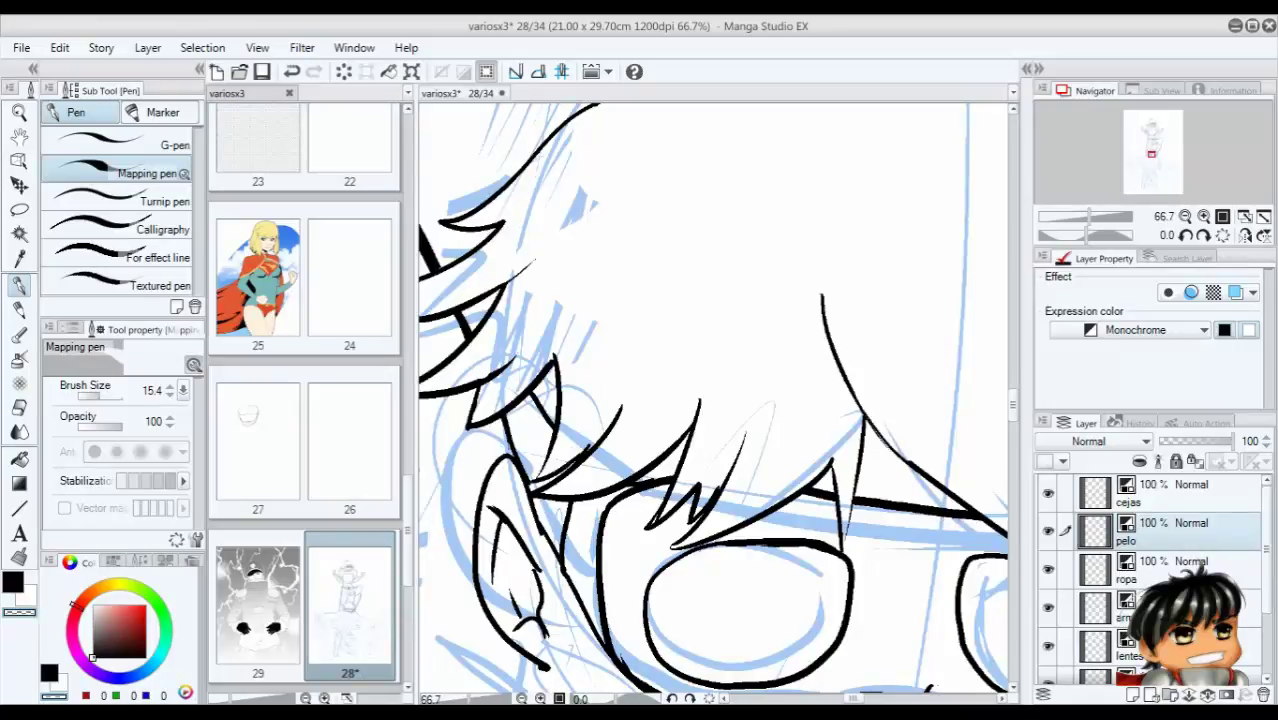
{"action": "left_click_drag", "start_coordinate": [750, 450], "coordinate": [640, 385]}
{"action": "left_click_drag", "start_coordinate": [795, 498], "coordinate": [860, 393]}
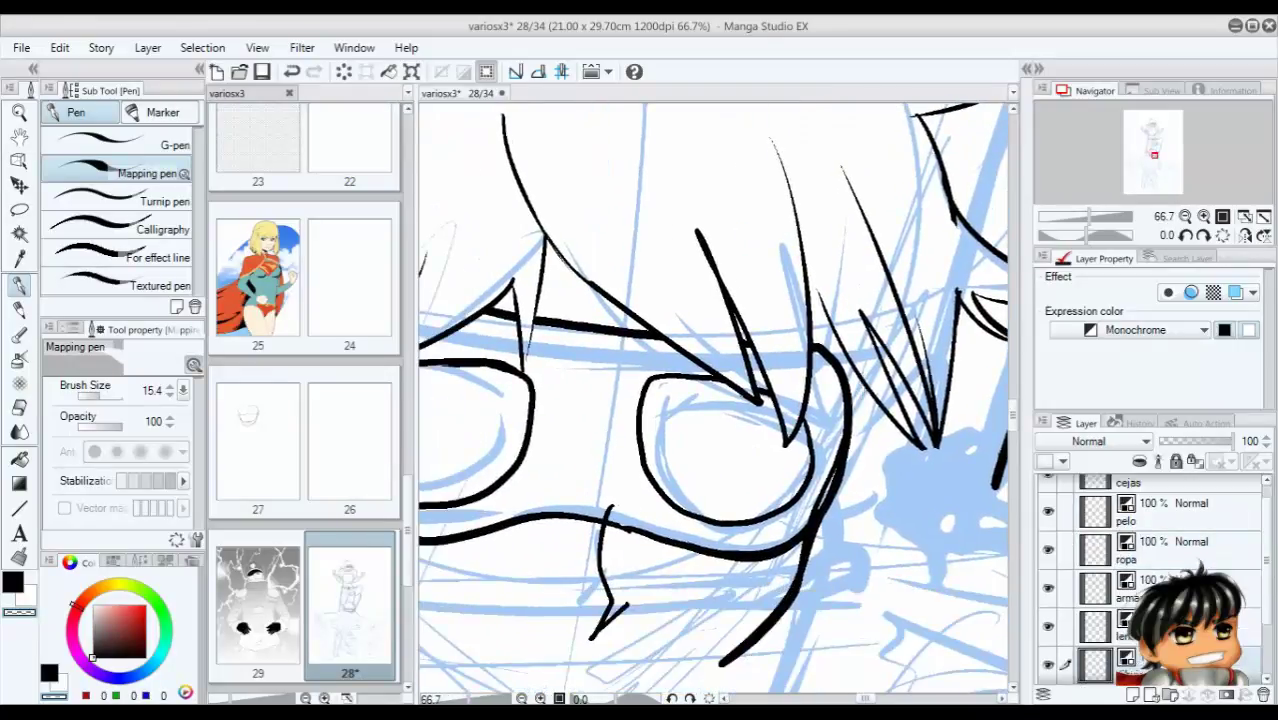
{"action": "left_click", "coordinate": [1100, 627]}
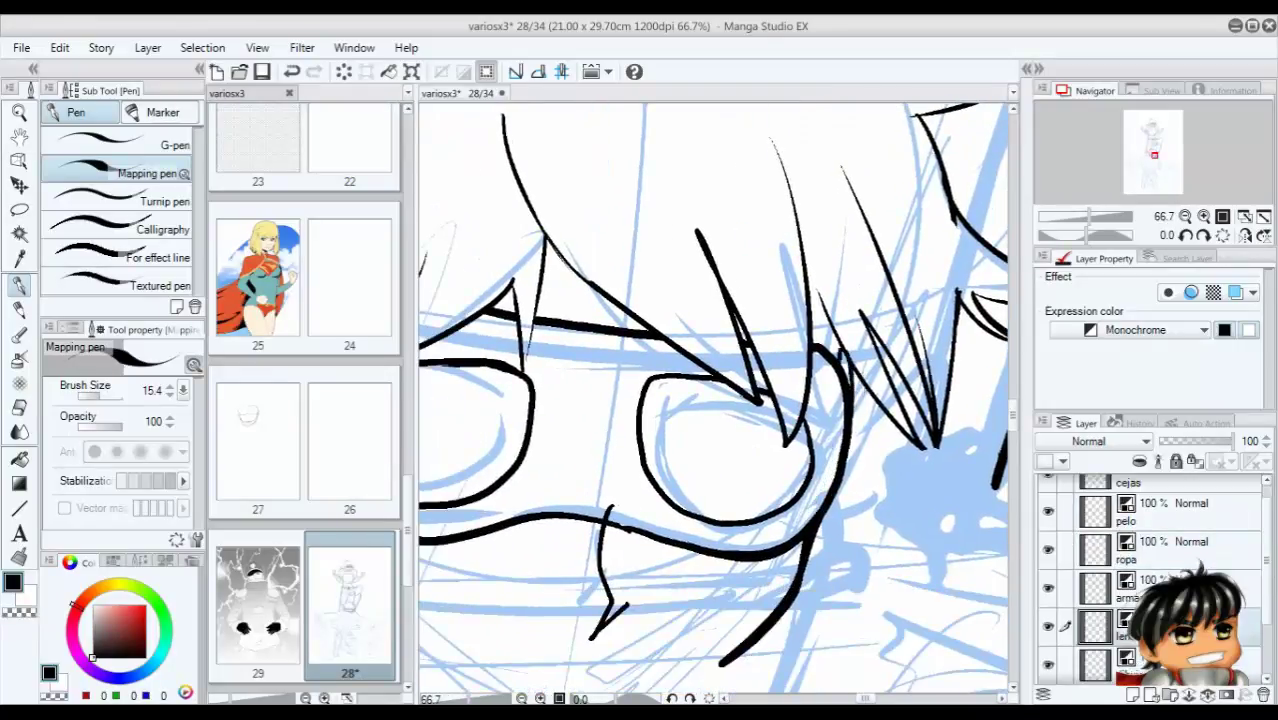
Erase the boot line running inside the hair on the armadura layer and touch up the hair outline at the crown on the pelo layer.
{"action": "left_click", "coordinate": [1100, 510]}
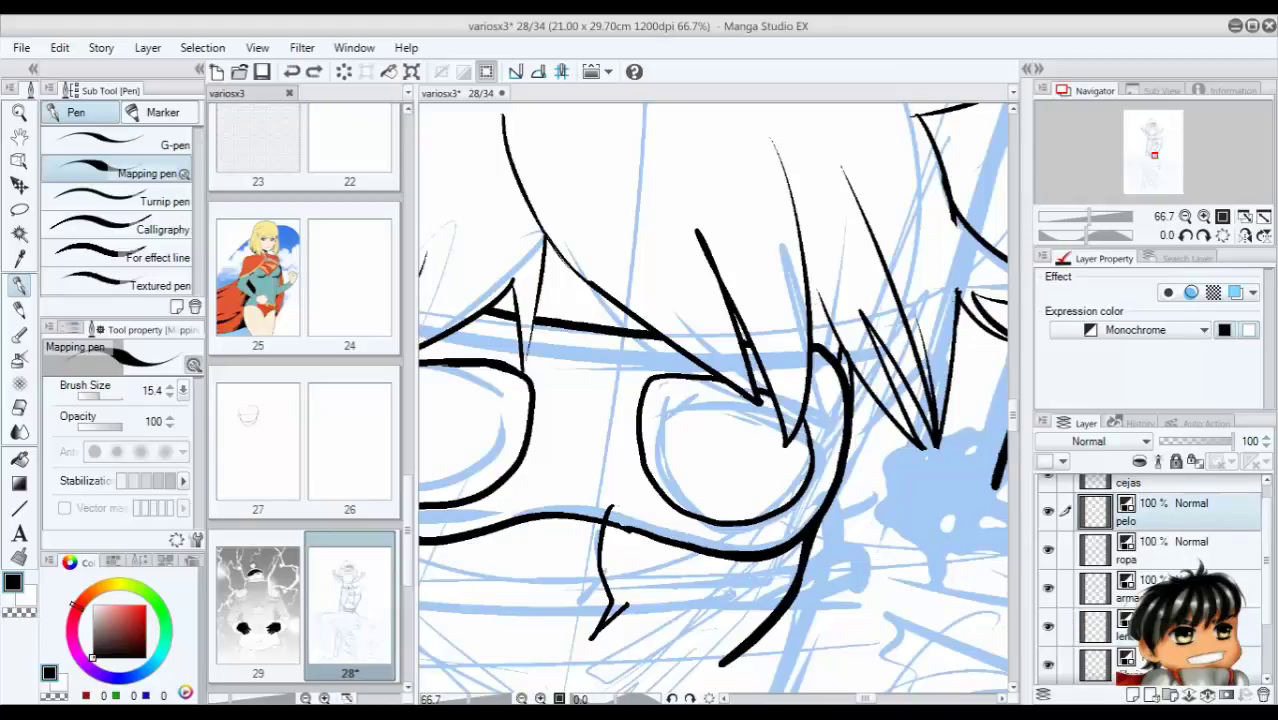
{"action": "left_click_drag", "start_coordinate": [817, 300], "coordinate": [582, 425]}
{"action": "left_click", "coordinate": [1097, 587]}
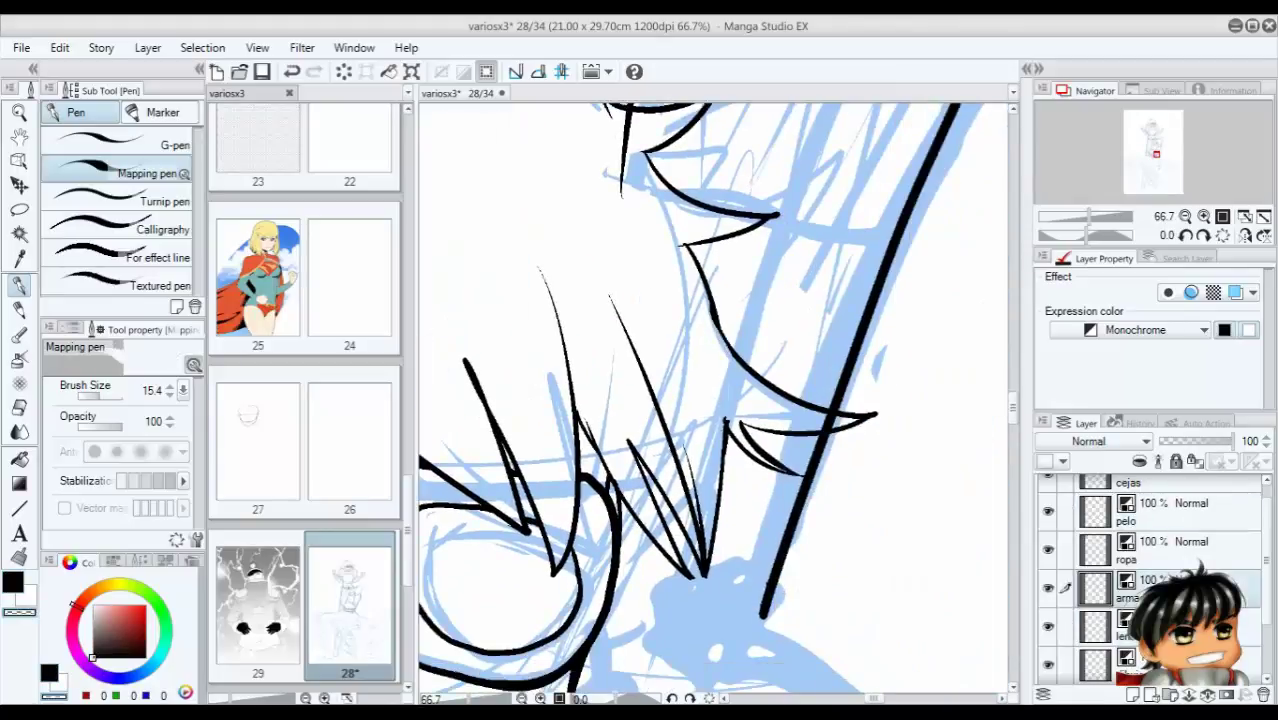
{"action": "left_click_drag", "start_coordinate": [700, 300], "coordinate": [880, 440]}
{"action": "left_click_drag", "start_coordinate": [746, 428], "coordinate": [742, 518]}
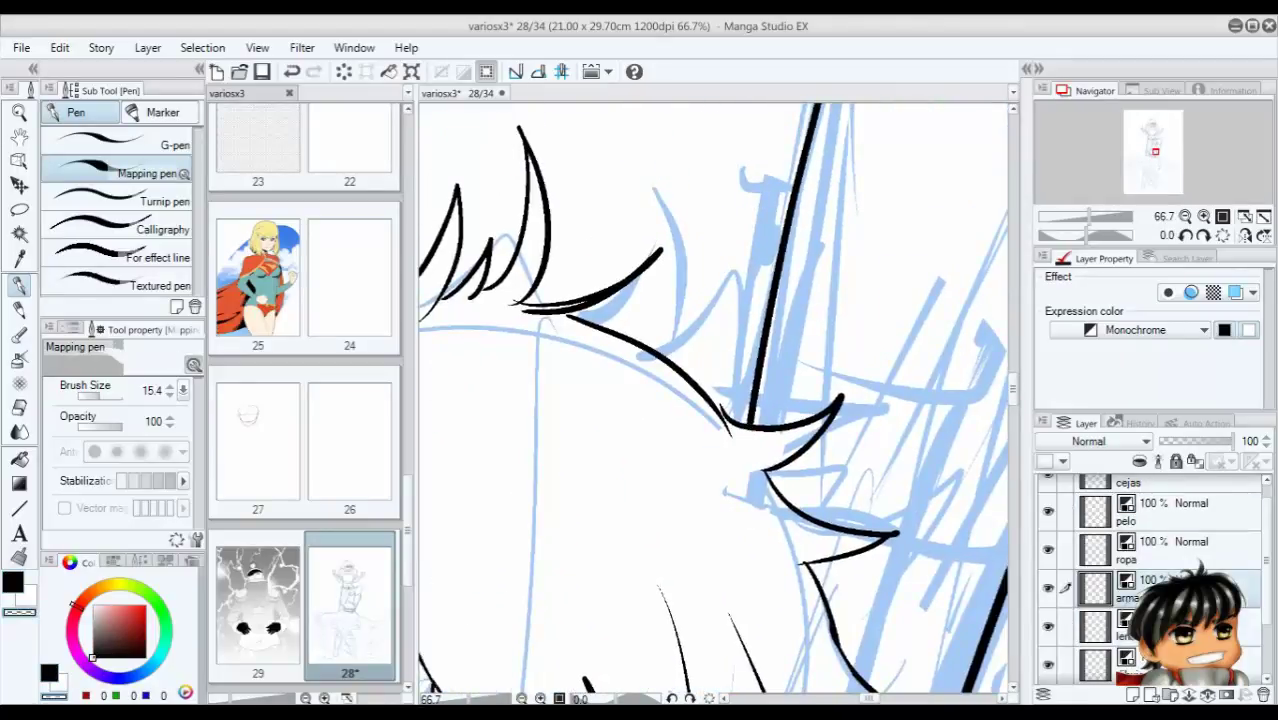
{"action": "left_click", "coordinate": [1100, 510]}
{"action": "left_click_drag", "start_coordinate": [600, 400], "coordinate": [838, 452]}
{"action": "left_click_drag", "start_coordinate": [770, 358], "coordinate": [747, 352]}
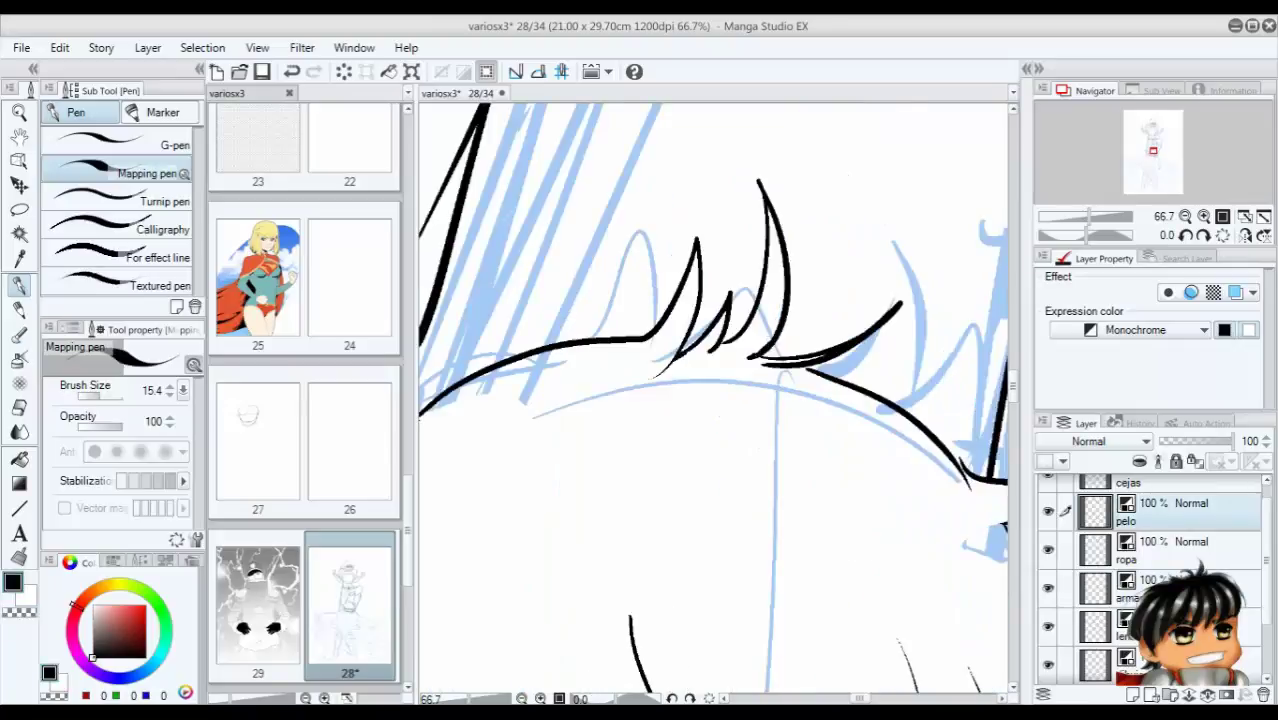
{"action": "scroll", "coordinate": [713, 400], "scroll_direction": "down", "scroll_amount": 6}
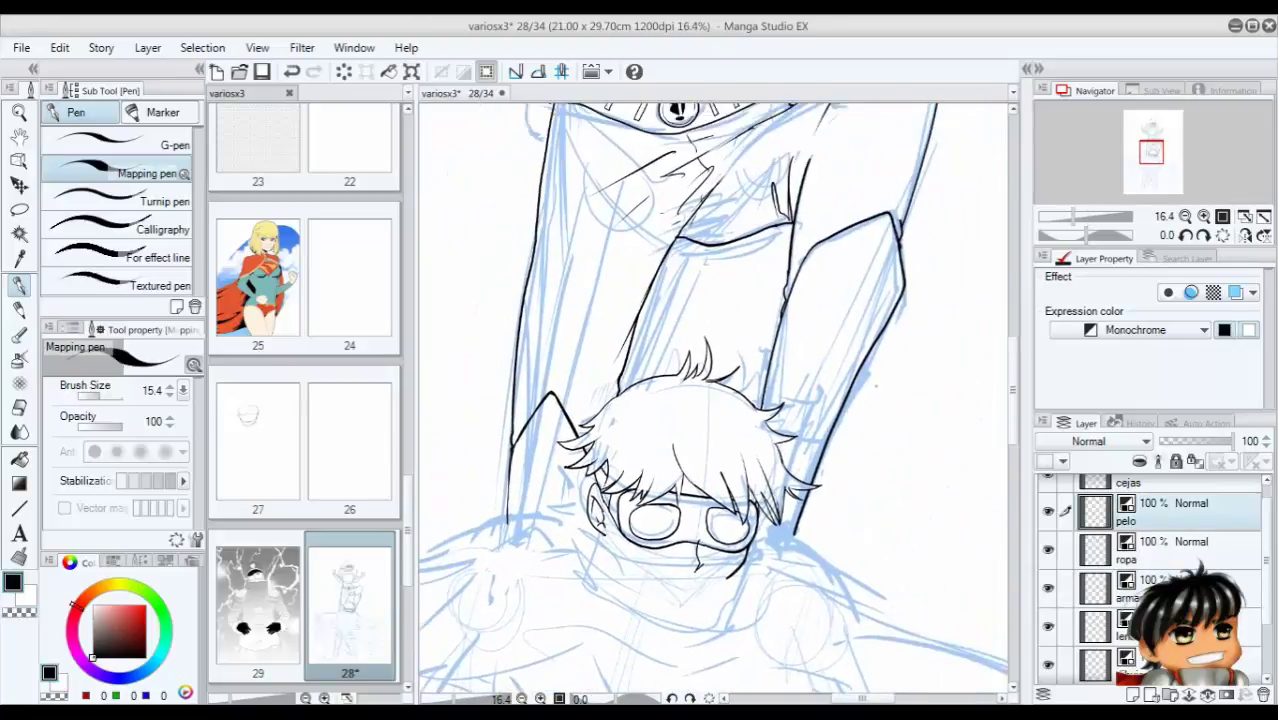
Ink the scarf's upper edge below the goggles, its sides and the long wavy cape hem across the chest on the ropa layer.
{"action": "scroll", "coordinate": [712, 397], "scroll_direction": "up", "scroll_amount": 2}
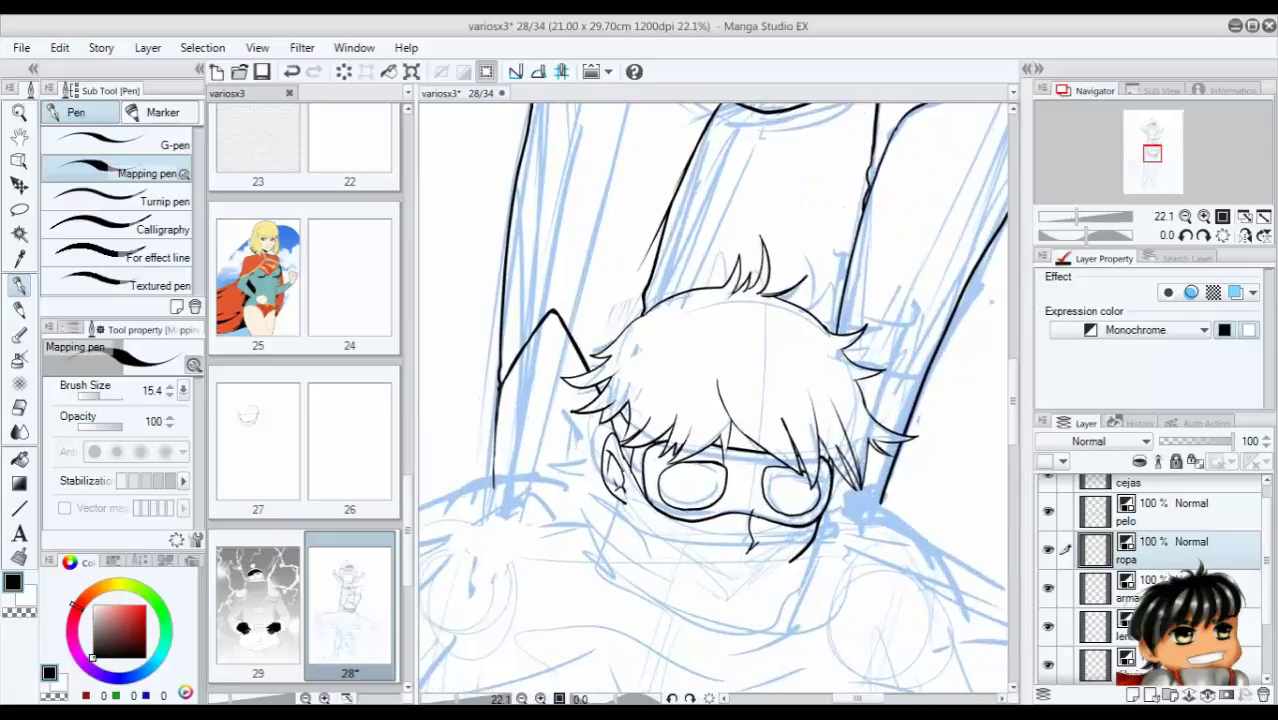
{"action": "mouse_move", "coordinate": [585, 406]}
{"action": "left_mouse_down"}
{"action": "mouse_move", "coordinate": [770, 460]}
{"action": "mouse_move", "coordinate": [816, 438]}
{"action": "mouse_move", "coordinate": [810, 552]}
{"action": "mouse_move", "coordinate": [766, 582]}
{"action": "left_mouse_up"}
{"action": "key", "text": "ctrl+z"}
{"action": "mouse_move", "coordinate": [848, 408]}
{"action": "left_mouse_down"}
{"action": "mouse_move", "coordinate": [818, 439]}
{"action": "mouse_move", "coordinate": [838, 435]}
{"action": "mouse_move", "coordinate": [838, 452]}
{"action": "mouse_move", "coordinate": [758, 566]}
{"action": "left_mouse_up"}
{"action": "mouse_move", "coordinate": [562, 366]}
{"action": "left_mouse_down"}
{"action": "mouse_move", "coordinate": [526, 440]}
{"action": "mouse_move", "coordinate": [597, 588]}
{"action": "left_mouse_up"}
{"action": "mouse_move", "coordinate": [946, 588]}
{"action": "left_mouse_down"}
{"action": "mouse_move", "coordinate": [594, 612]}
{"action": "mouse_move", "coordinate": [416, 604]}
{"action": "left_mouse_up"}
Ink the diagonal fold lines on the scarf and trim the face line that overlaps it.
{"action": "left_click_drag", "start_coordinate": [530, 416], "coordinate": [606, 528]}
{"action": "left_click_drag", "start_coordinate": [772, 492], "coordinate": [646, 542]}
{"action": "key", "text": "ctrl+z"}
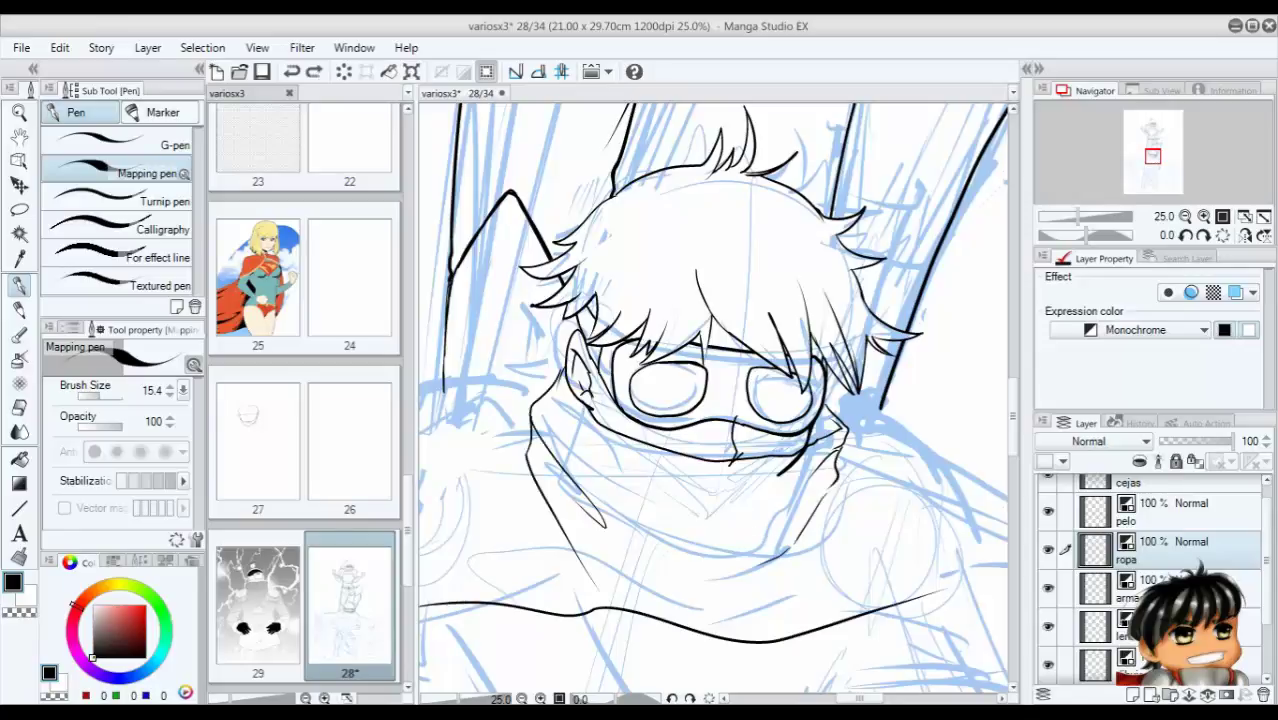
{"action": "left_click_drag", "start_coordinate": [766, 520], "coordinate": [642, 572]}
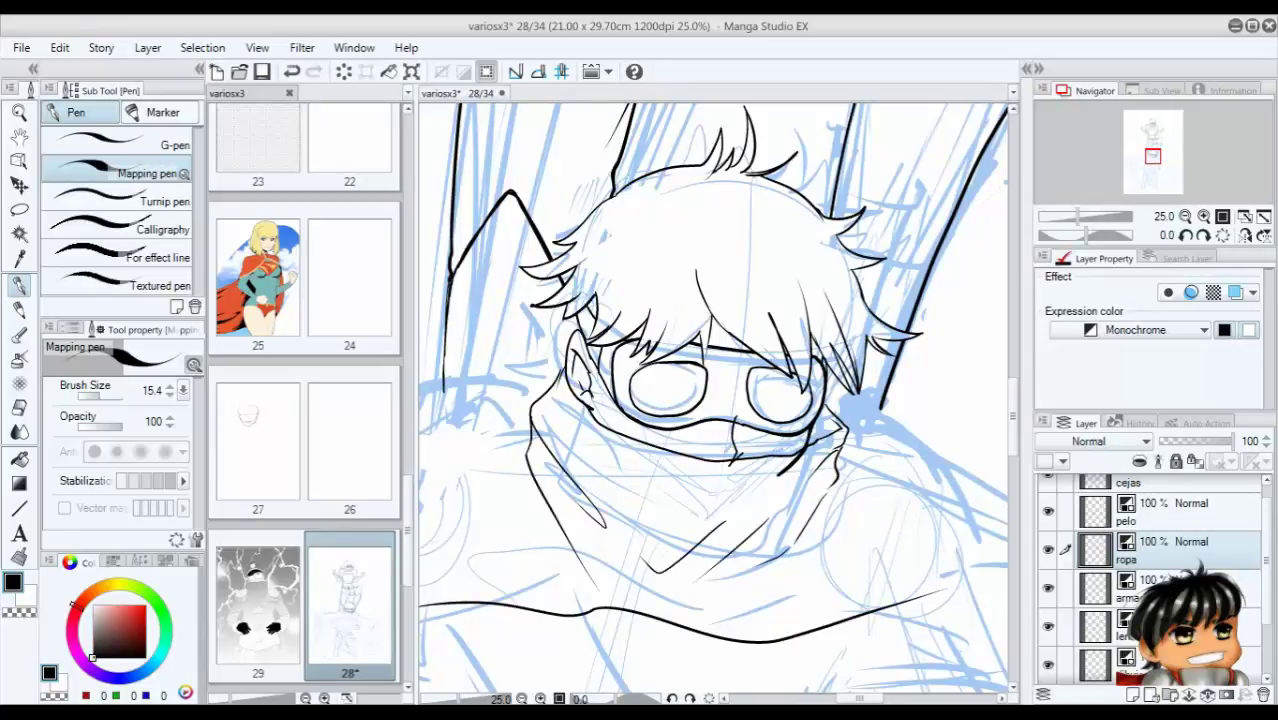
{"action": "left_click", "coordinate": [1100, 662]}
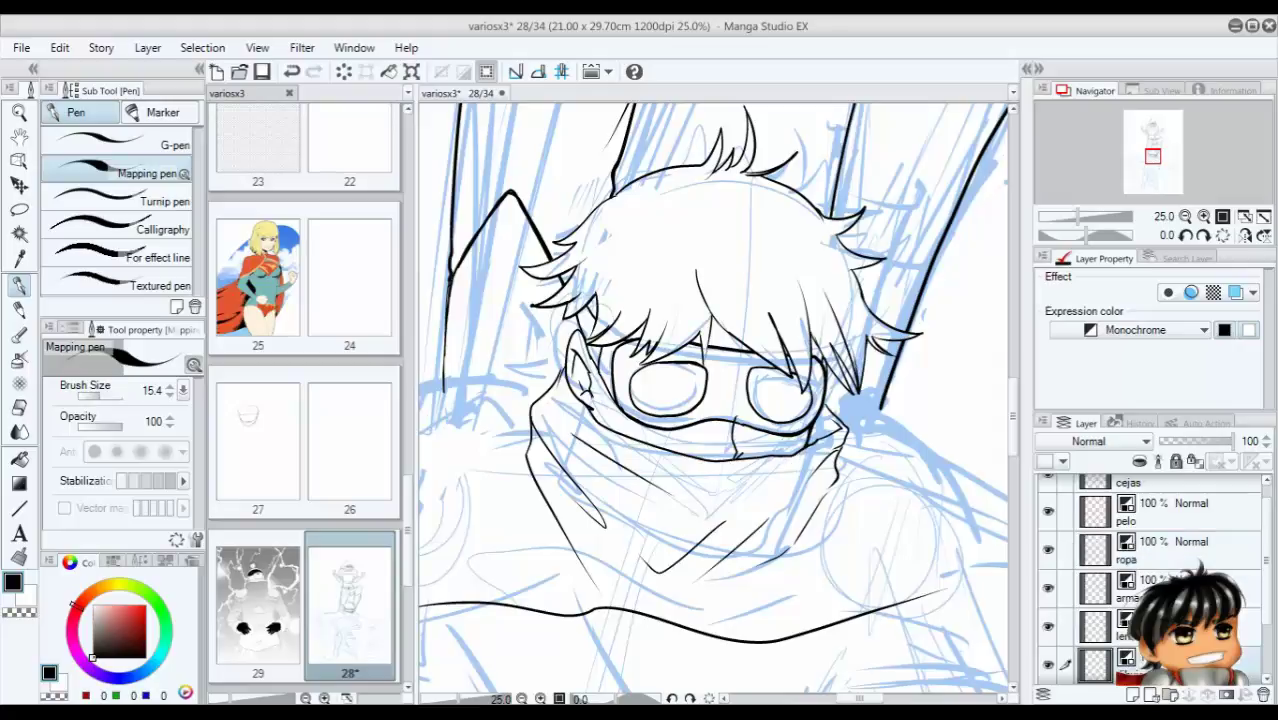
Ink the left side of the cape on the ropa layer, with its long upper edge, ragged pointed tip and wavy lower hem.
{"action": "scroll", "coordinate": [712, 400], "scroll_direction": "down", "scroll_amount": 2}
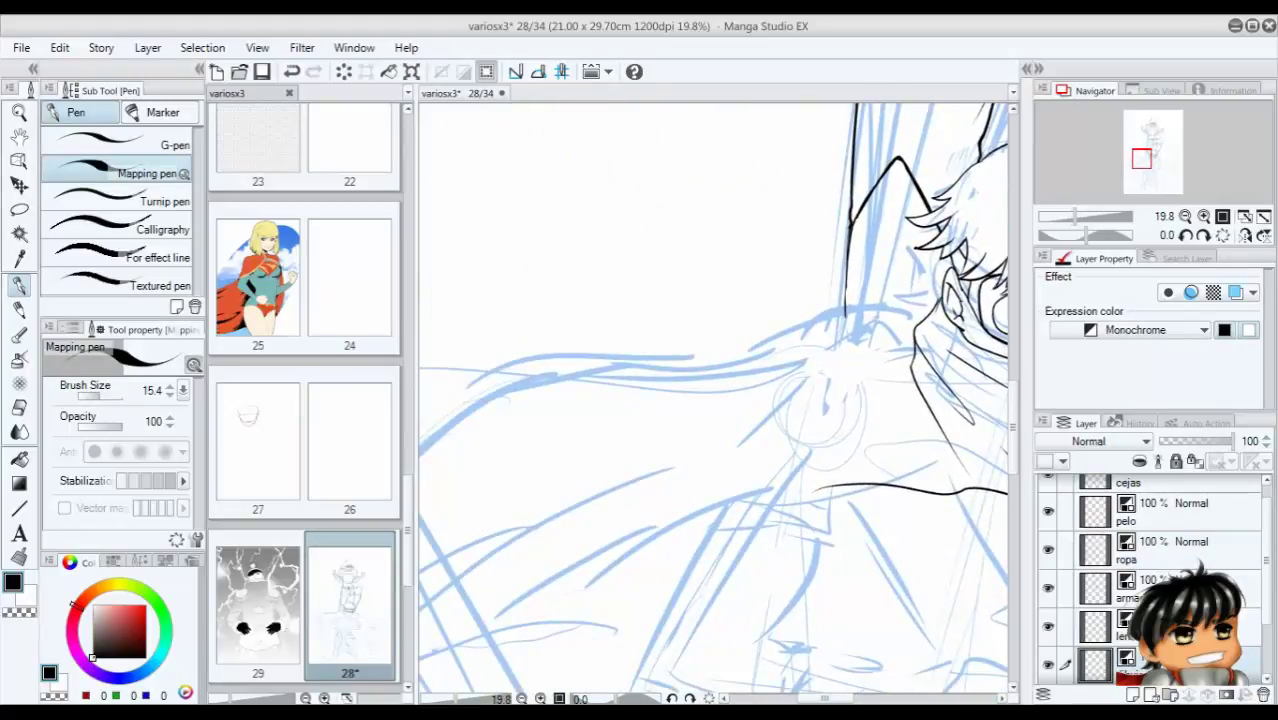
{"action": "left_click", "coordinate": [1100, 548]}
{"action": "left_click_drag", "start_coordinate": [930, 305], "coordinate": [422, 436]}
{"action": "scroll", "coordinate": [672, 305], "scroll_direction": "down", "scroll_amount": 3}
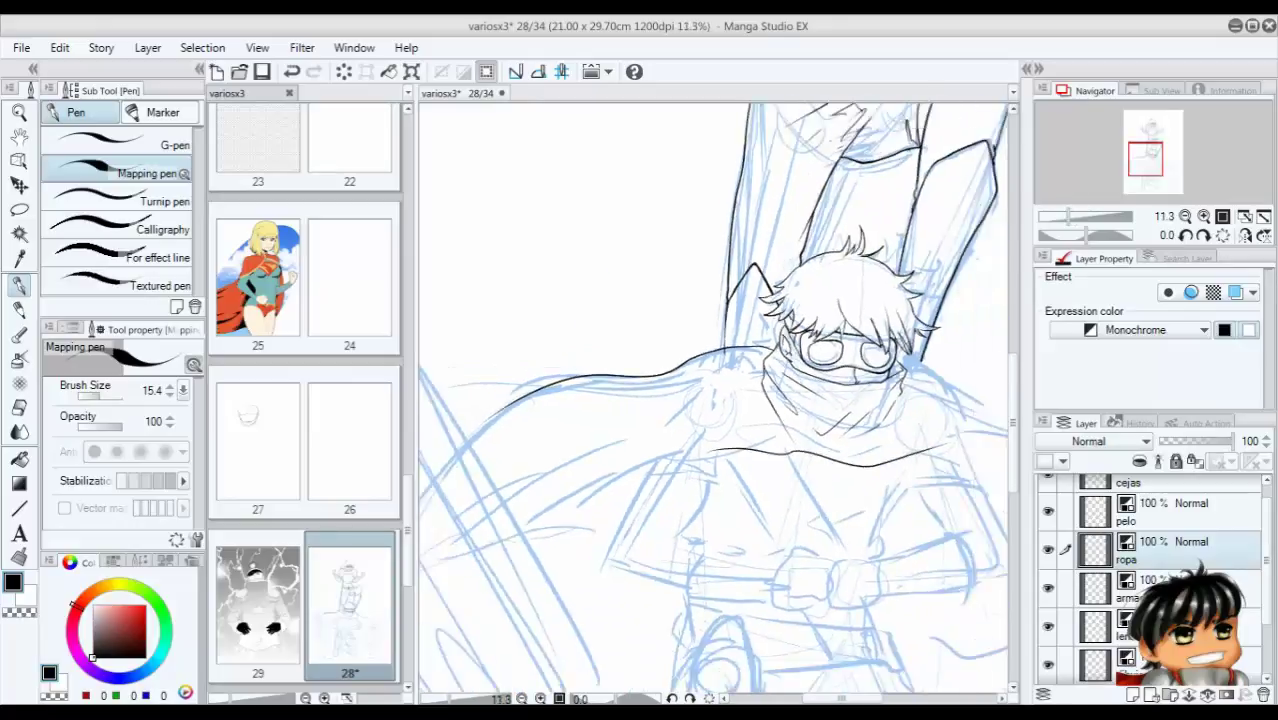
{"action": "mouse_move", "coordinate": [668, 305]}
{"action": "left_mouse_down"}
{"action": "mouse_move", "coordinate": [591, 493]}
{"action": "mouse_move", "coordinate": [614, 385]}
{"action": "mouse_move", "coordinate": [707, 285]}
{"action": "left_mouse_up"}
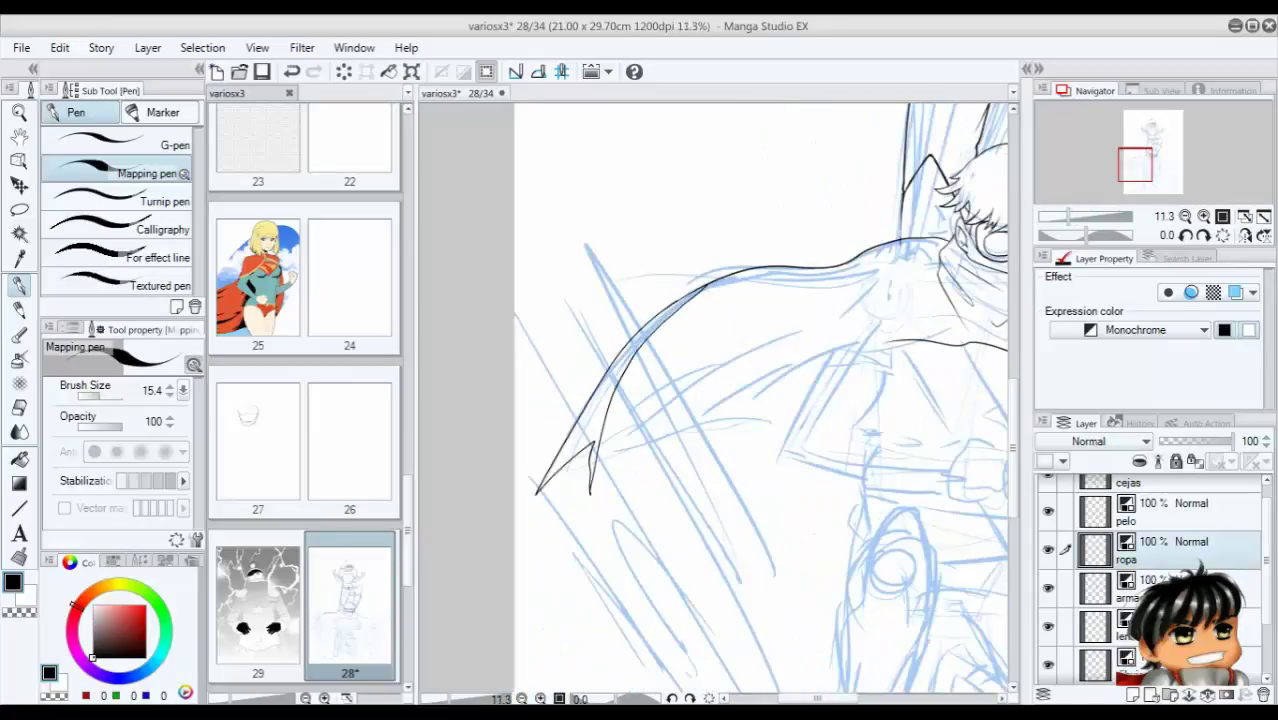
{"action": "mouse_move", "coordinate": [598, 446]}
{"action": "left_mouse_down"}
{"action": "mouse_move", "coordinate": [712, 388]}
{"action": "mouse_move", "coordinate": [732, 490]}
{"action": "left_mouse_up"}
{"action": "mouse_move", "coordinate": [1005, 346]}
{"action": "left_mouse_down"}
{"action": "mouse_move", "coordinate": [640, 378]}
{"action": "mouse_move", "coordinate": [601, 436]}
{"action": "left_mouse_up"}
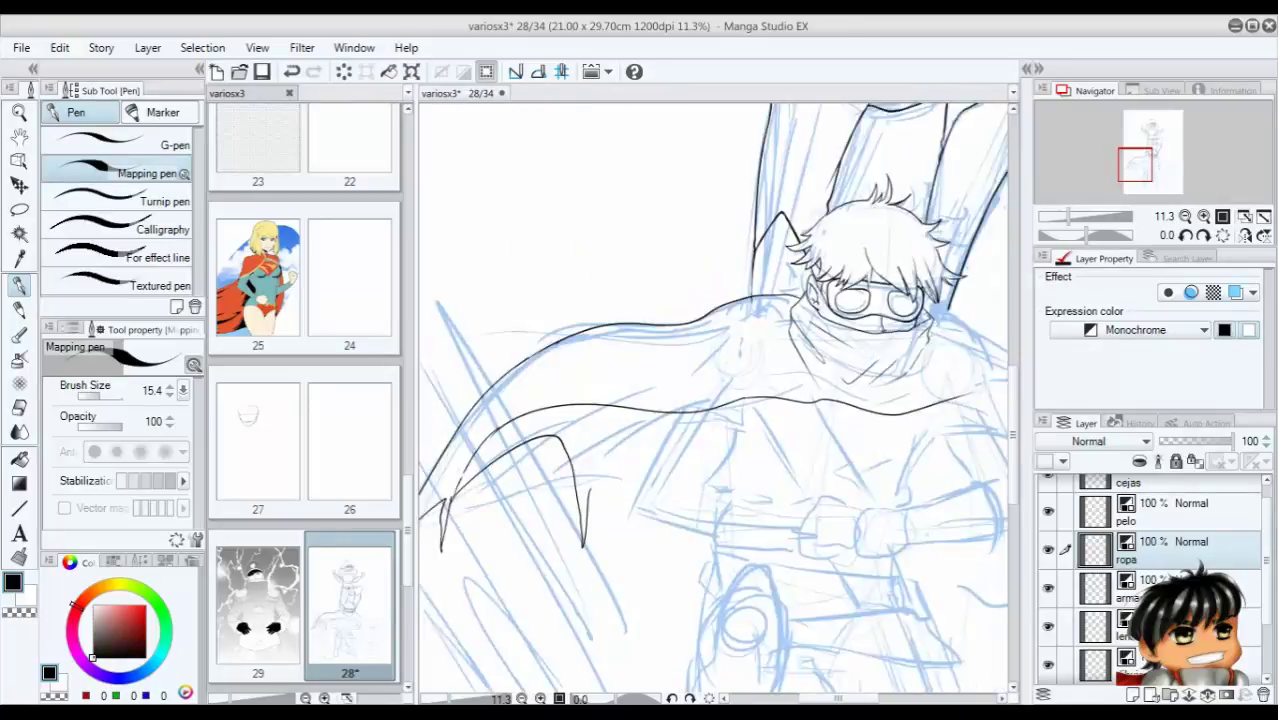
Check the line art with the sketch hidden and redraw the cape's left shoulder edge up to the scarf on the ropa layer.
{"action": "key", "text": "Tab"}
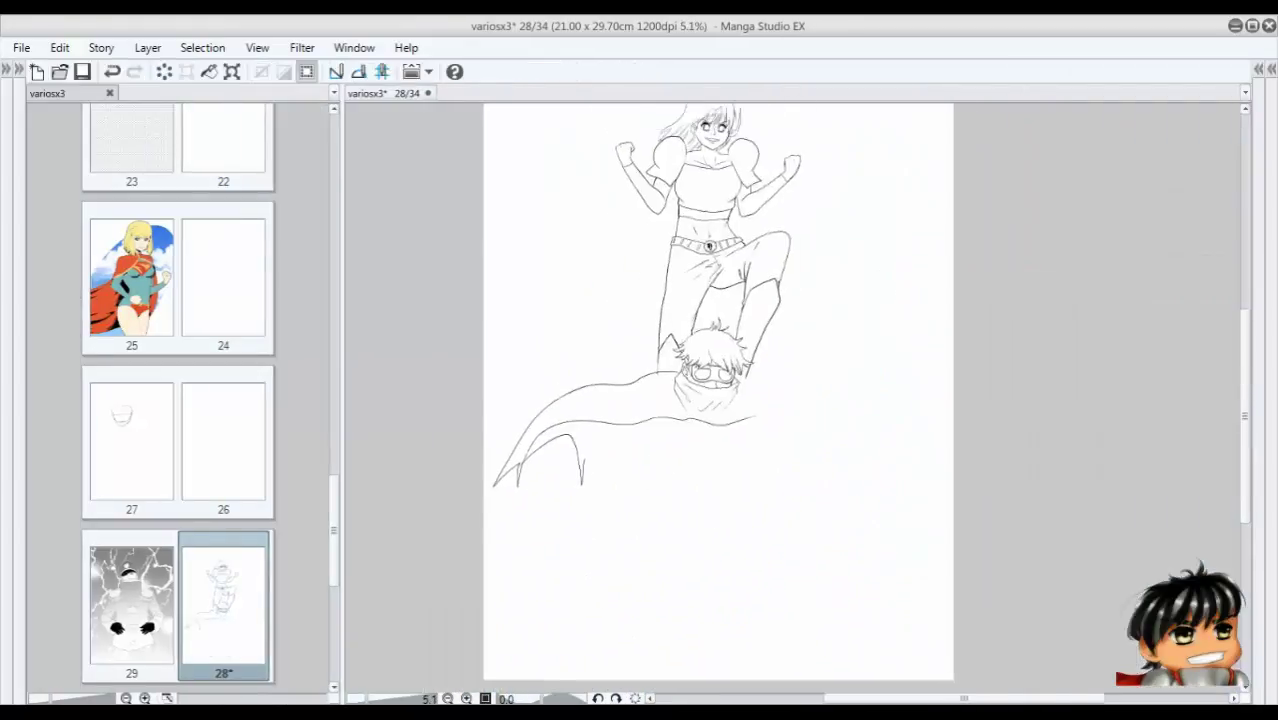
{"action": "scroll", "coordinate": [710, 400], "scroll_direction": "up", "scroll_amount": 3}
{"action": "key", "text": "Tab"}
{"action": "scroll", "coordinate": [710, 400], "scroll_direction": "down", "scroll_amount": 3}
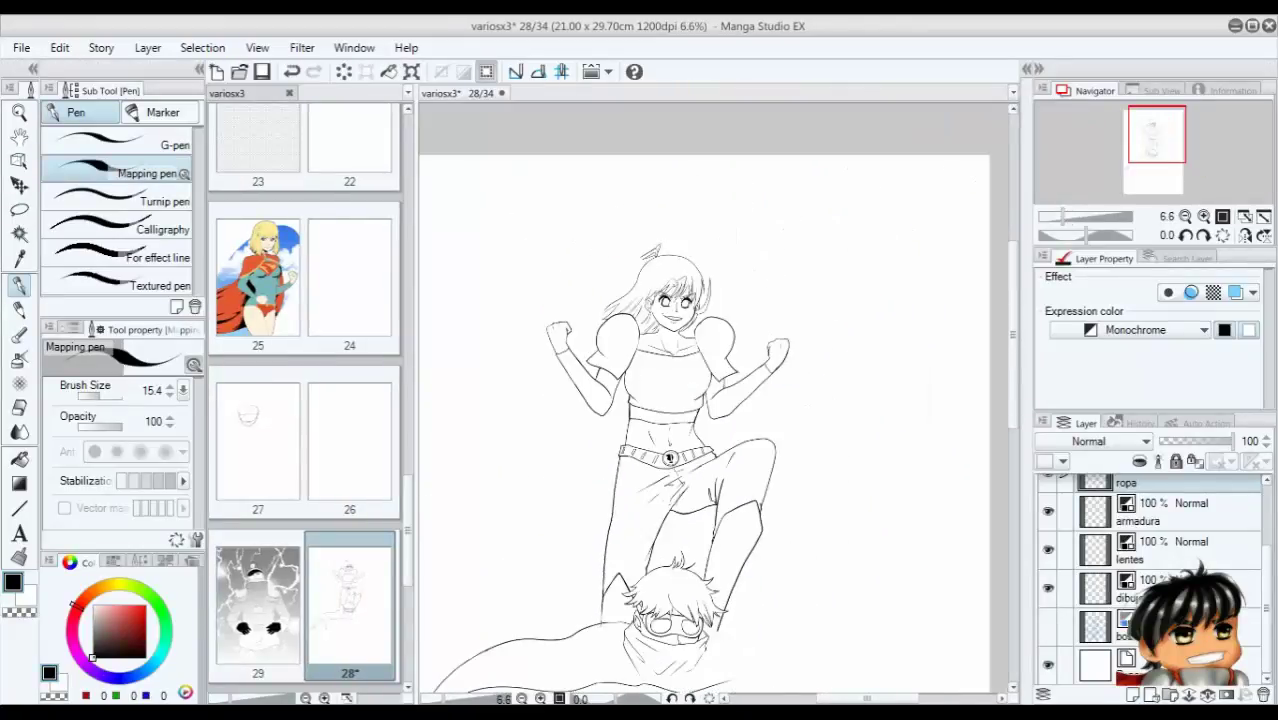
{"action": "scroll", "coordinate": [710, 400], "scroll_direction": "up", "scroll_amount": 3}
{"action": "left_click", "coordinate": [1190, 512]}
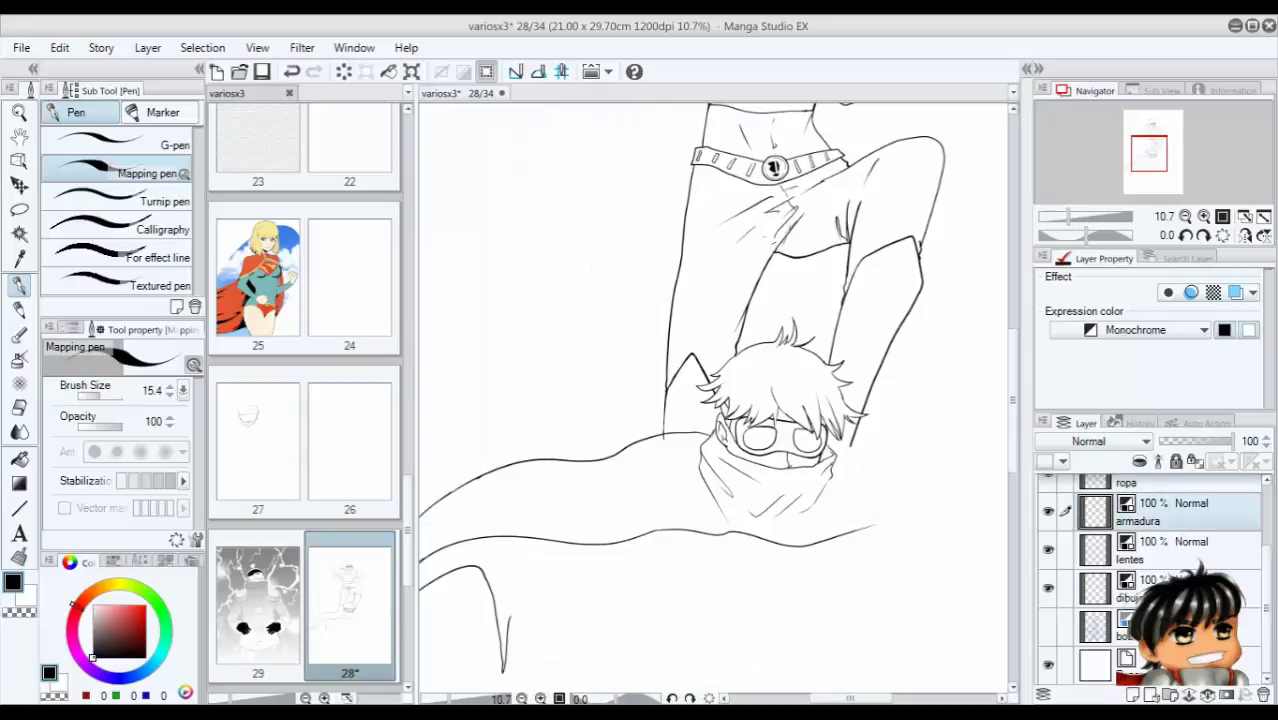
{"action": "left_click", "coordinate": [1190, 485]}
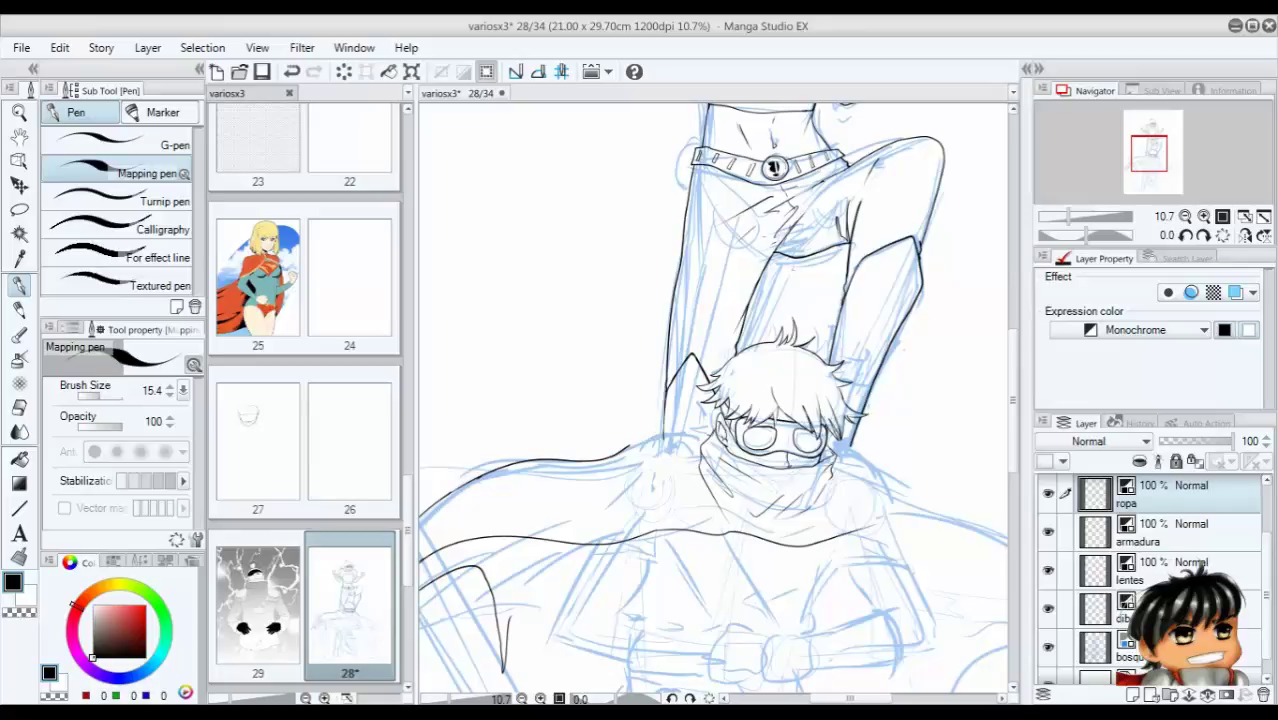
{"action": "scroll", "coordinate": [654, 430], "scroll_direction": "up", "scroll_amount": 2}
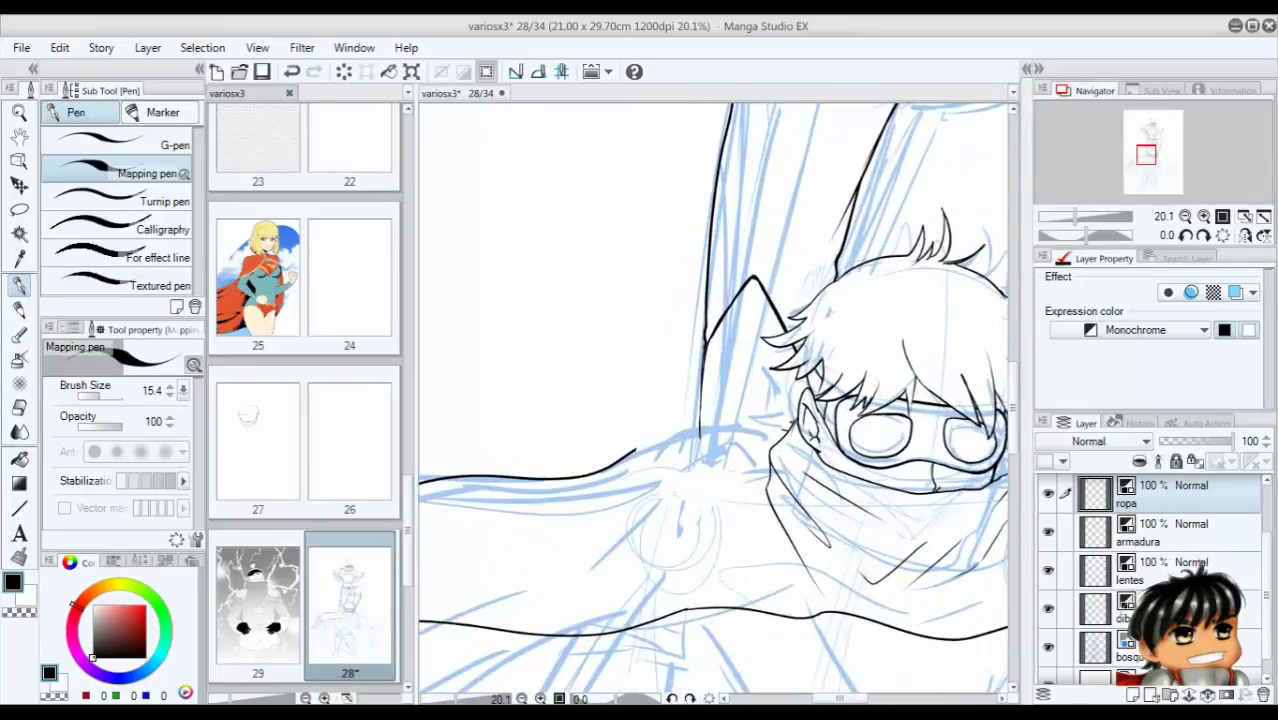
{"action": "left_click_drag", "start_coordinate": [790, 418], "coordinate": [614, 462]}
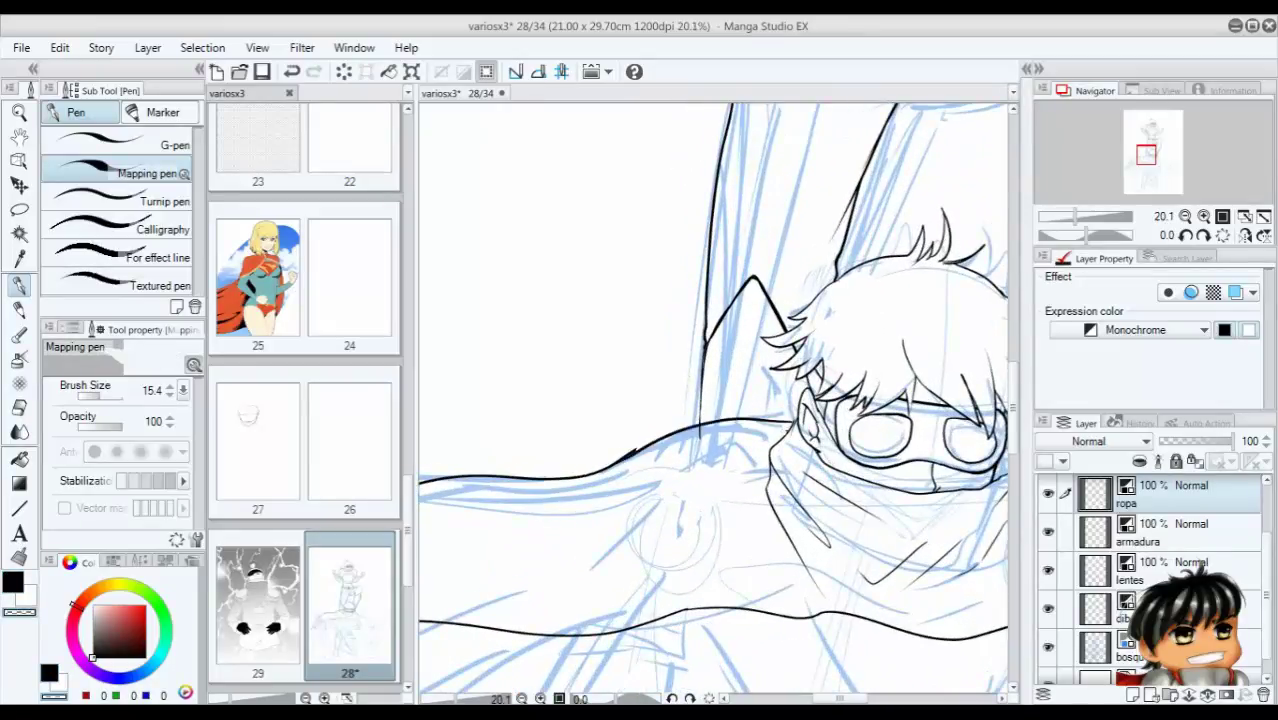
Trim the end of the boot line that overlaps the cape's left shoulder on the armadura layer.
{"action": "key", "text": "Tab"}
{"action": "key", "text": "Tab"}
{"action": "key", "text": "alt+bracketleft"}
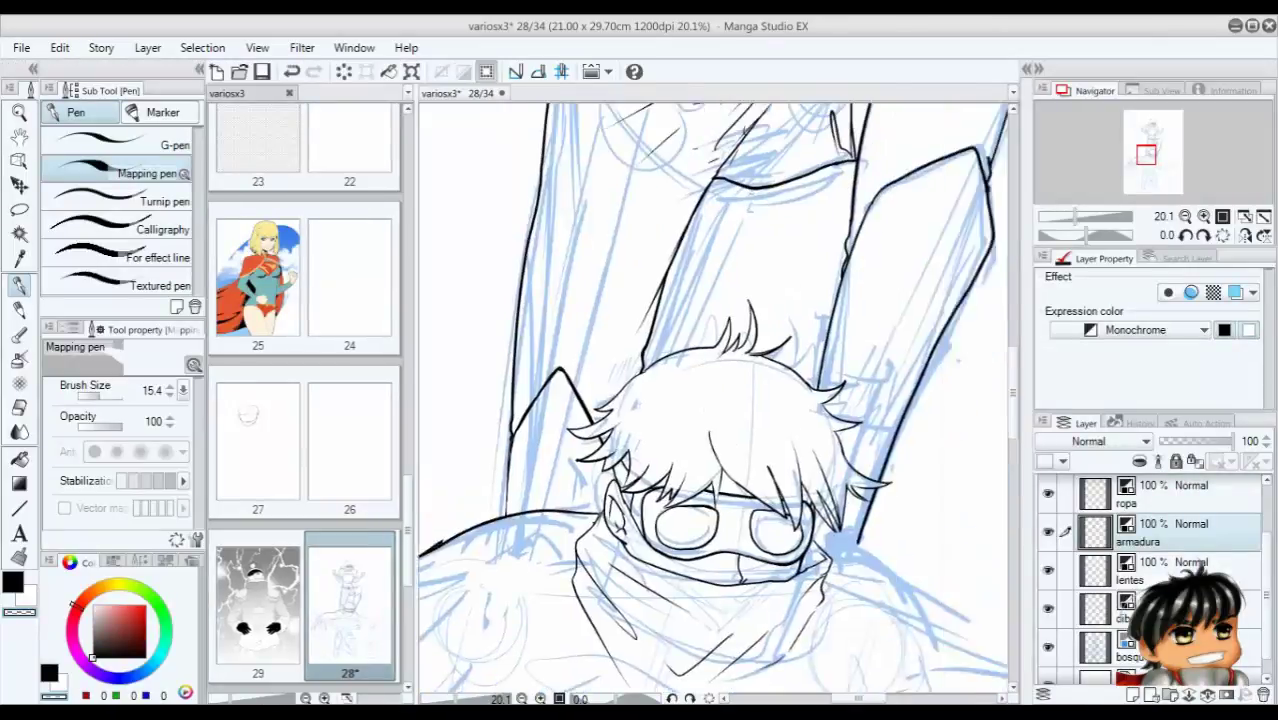
Ink the cape's right shoulder and its long upper edge flowing outward on the ropa layer.
{"action": "key", "text": "alt+bracketright"}
{"action": "left_click_drag", "start_coordinate": [790, 381], "coordinate": [944, 470]}
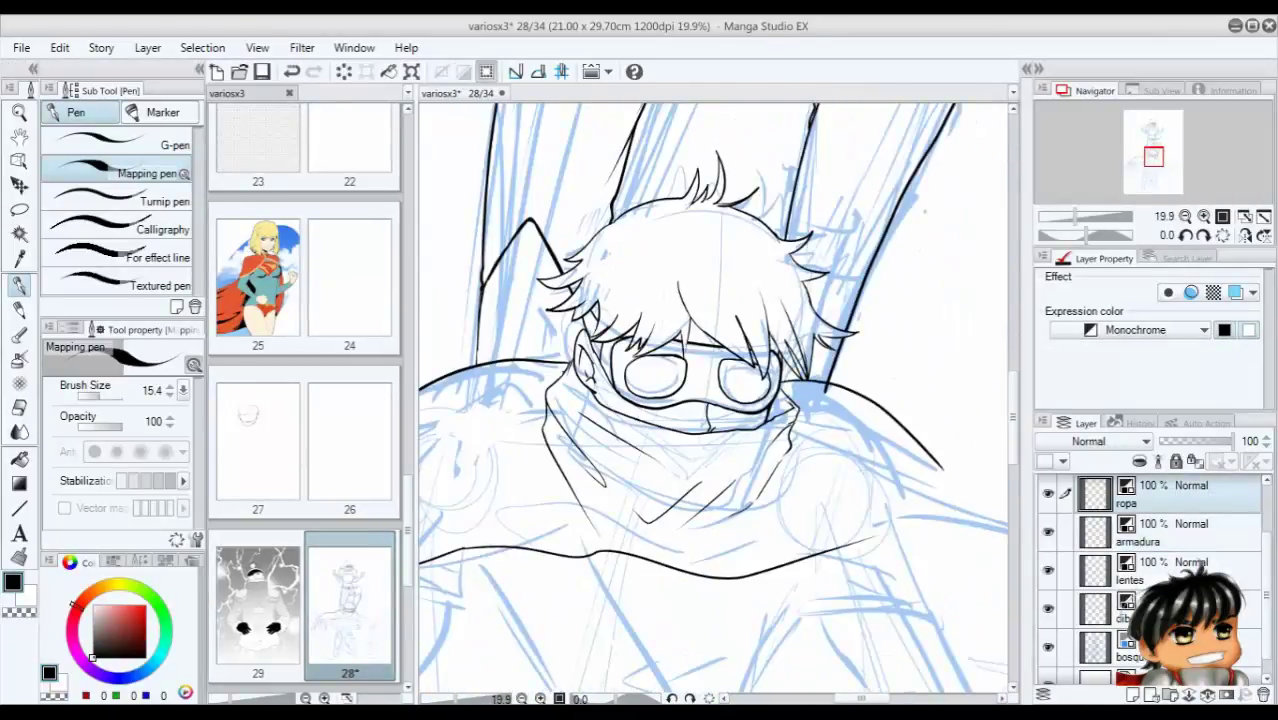
{"action": "key", "text": "ctrl+minus"}
{"action": "key", "text": "ctrl+minus"}
{"action": "left_click_drag", "start_coordinate": [678, 316], "coordinate": [940, 412]}
{"action": "scroll", "coordinate": [712, 400], "scroll_direction": "down", "scroll_amount": 2}
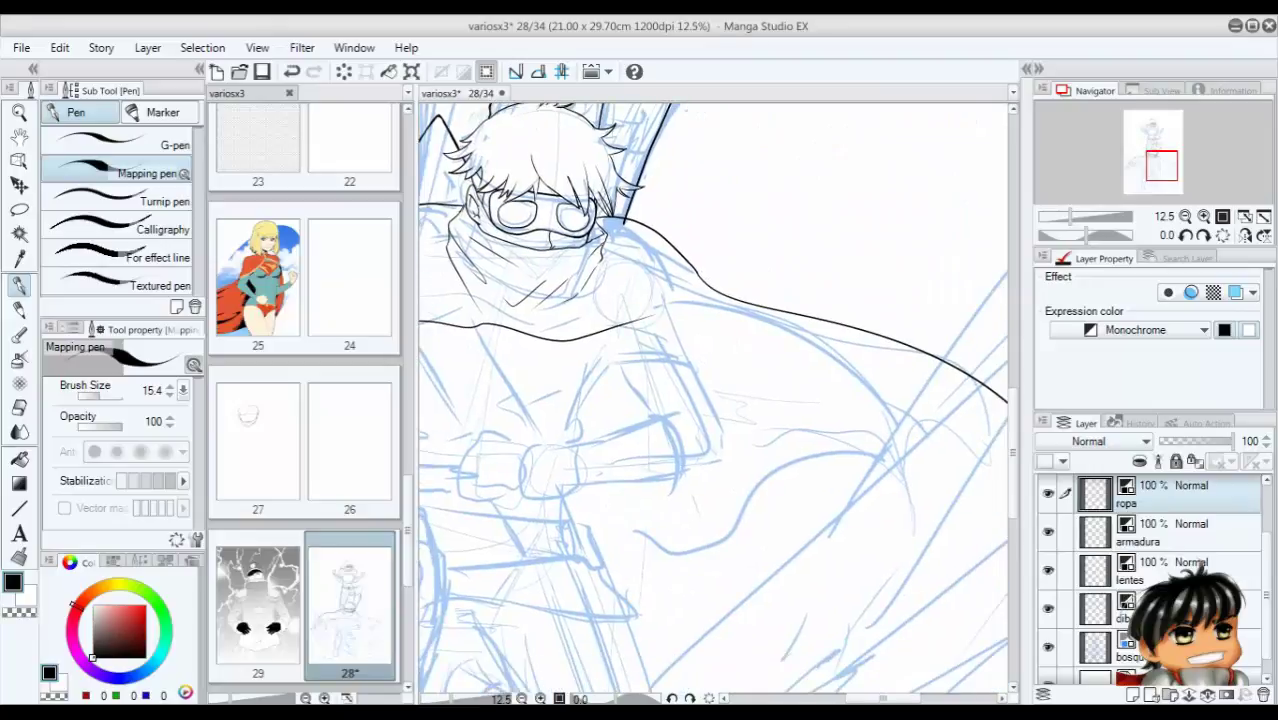
Ink the ragged right end of the cape and its inner edge, and join the chest hem to the upper edge.
{"action": "scroll", "coordinate": [712, 400], "scroll_direction": "down", "scroll_amount": 2}
{"action": "left_click_drag", "start_coordinate": [600, 200], "coordinate": [775, 372]}
{"action": "left_click_drag", "start_coordinate": [720, 330], "coordinate": [756, 400]}
{"action": "left_click_drag", "start_coordinate": [752, 364], "coordinate": [774, 402]}
{"action": "left_click_drag", "start_coordinate": [775, 340], "coordinate": [772, 388]}
{"action": "scroll", "coordinate": [712, 400], "scroll_direction": "up", "scroll_amount": 1}
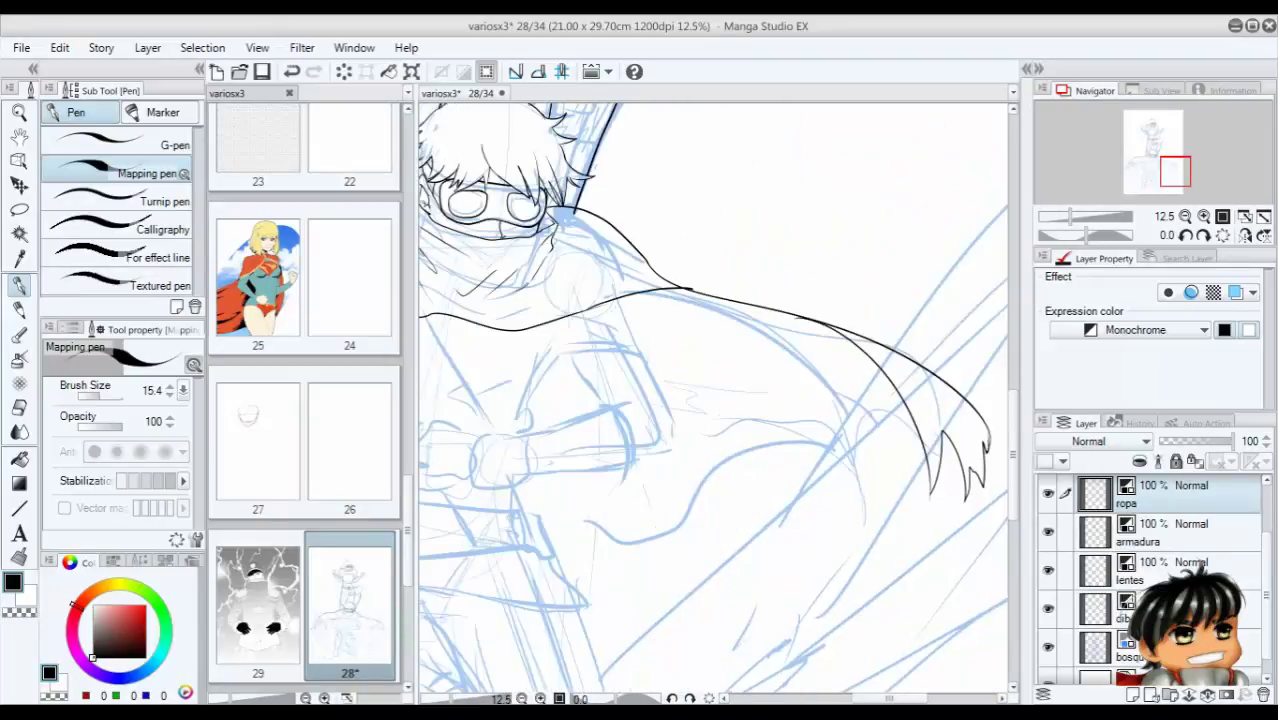
{"action": "scroll", "coordinate": [712, 400], "scroll_direction": "left", "scroll_amount": 5}
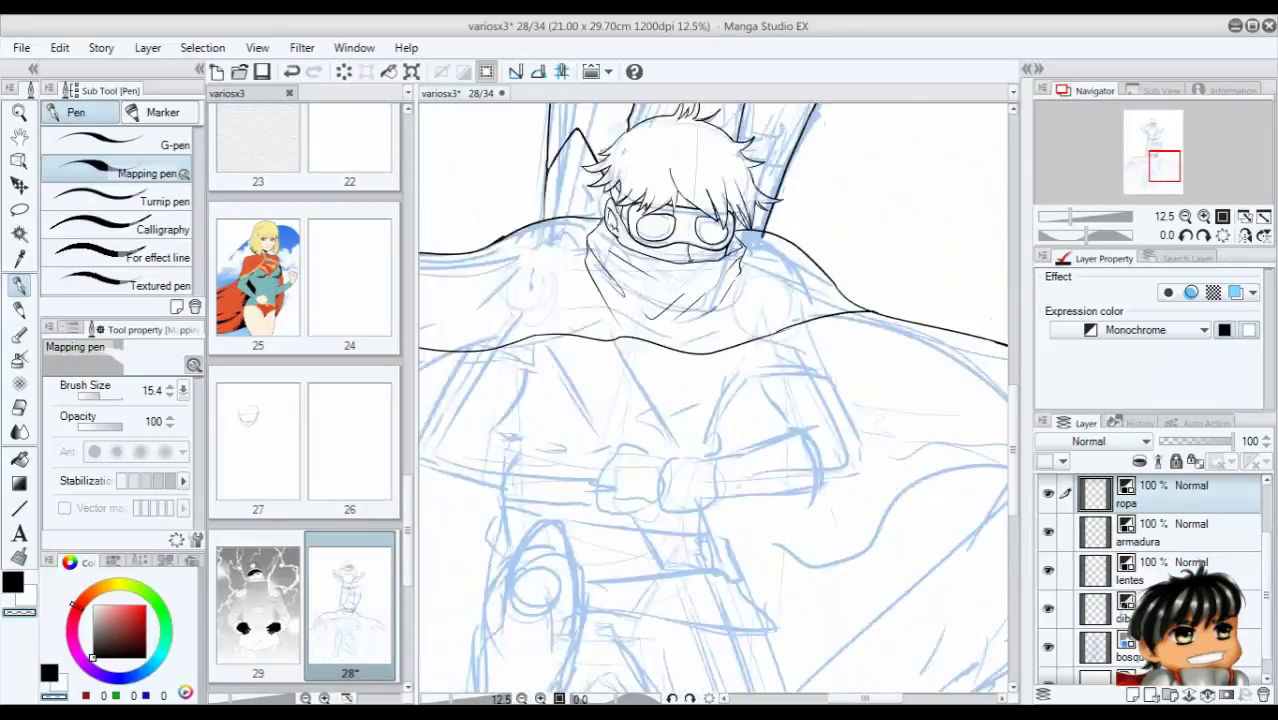
Ink three long diagonal fold lines down the heroine's straight trouser leg on the ropa layer and save the file.
{"action": "scroll", "coordinate": [712, 400], "scroll_direction": "up", "scroll_amount": 4}
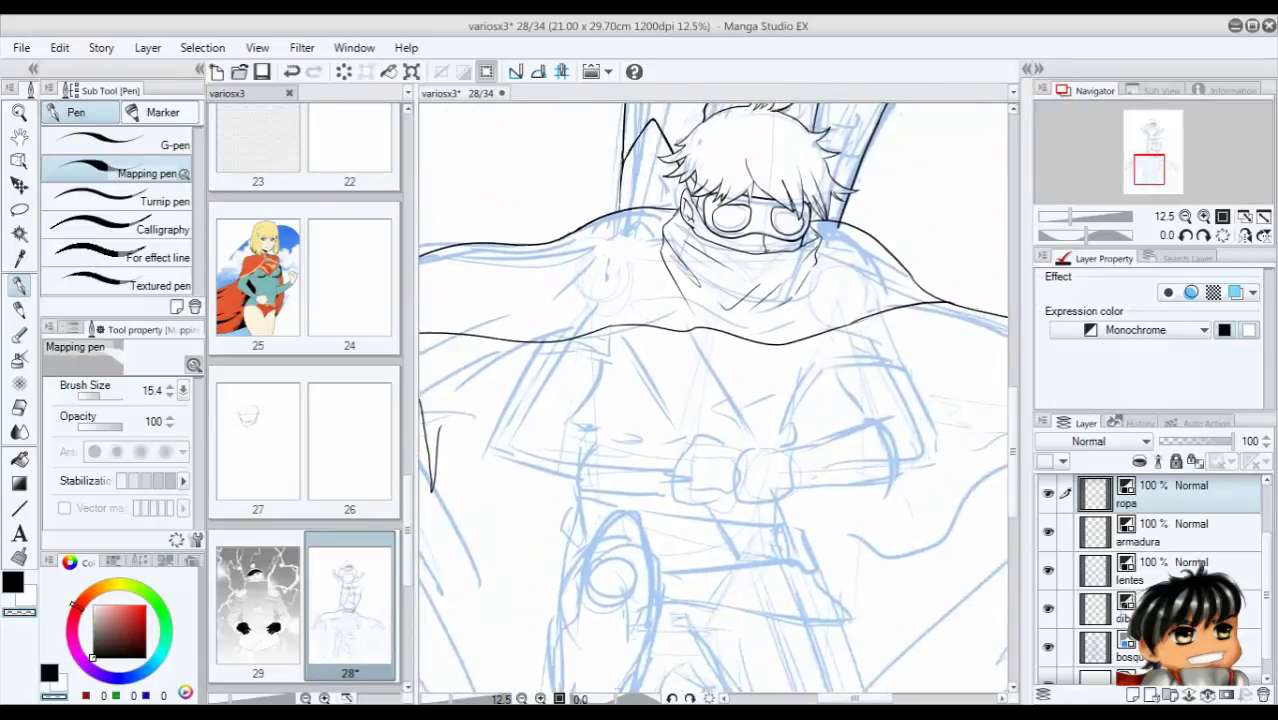
{"action": "left_click", "coordinate": [1180, 531]}
{"action": "scroll", "coordinate": [712, 400], "scroll_direction": "down", "scroll_amount": 5}
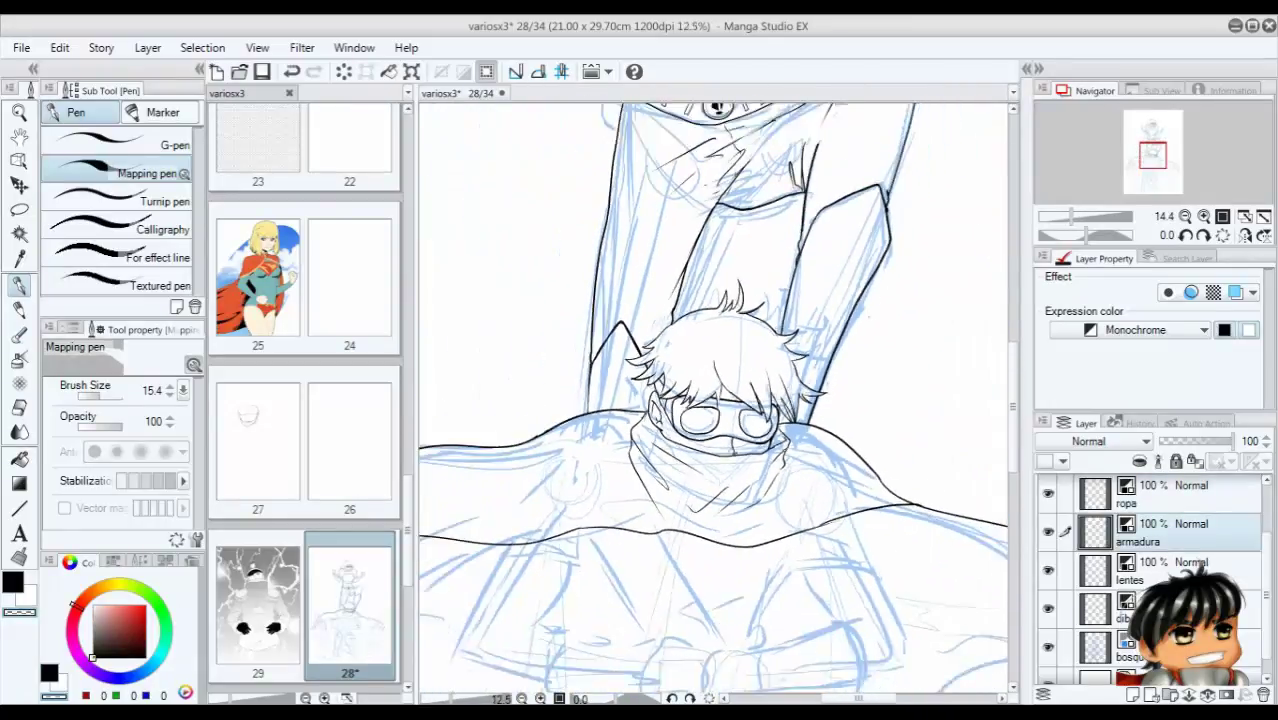
{"action": "scroll", "coordinate": [712, 400], "scroll_direction": "up", "scroll_amount": 1}
{"action": "left_click_drag", "start_coordinate": [712, 400], "coordinate": [754, 290]}
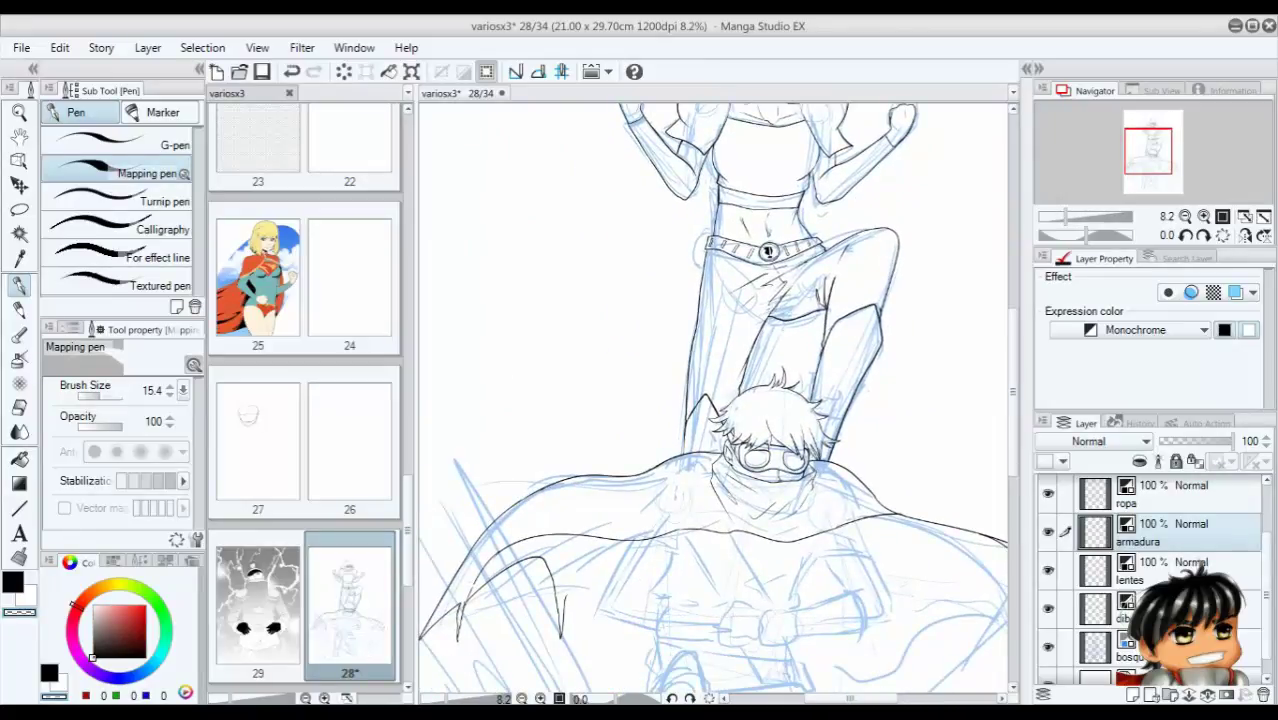
{"action": "scroll", "coordinate": [730, 308], "scroll_direction": "up", "scroll_amount": 3}
{"action": "left_click", "coordinate": [1180, 492]}
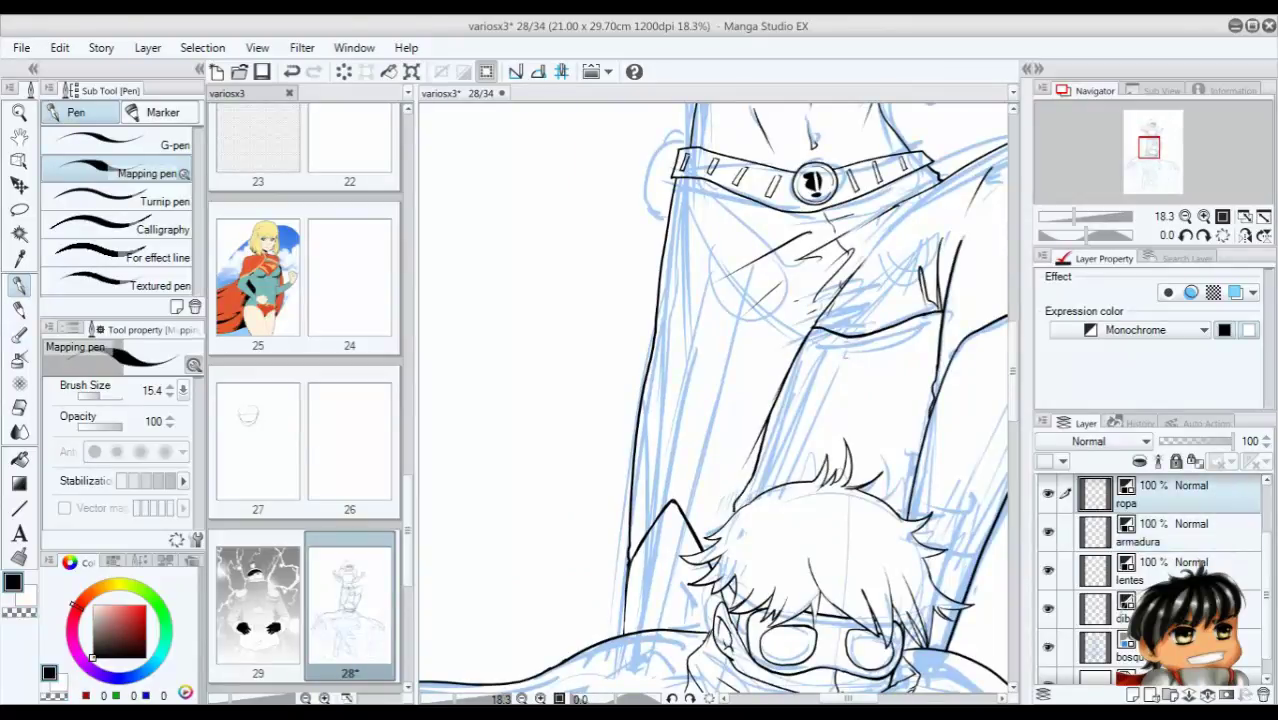
{"action": "left_click_drag", "start_coordinate": [706, 296], "coordinate": [656, 352]}
{"action": "left_click_drag", "start_coordinate": [728, 360], "coordinate": [630, 544]}
{"action": "left_click_drag", "start_coordinate": [678, 390], "coordinate": [650, 466]}
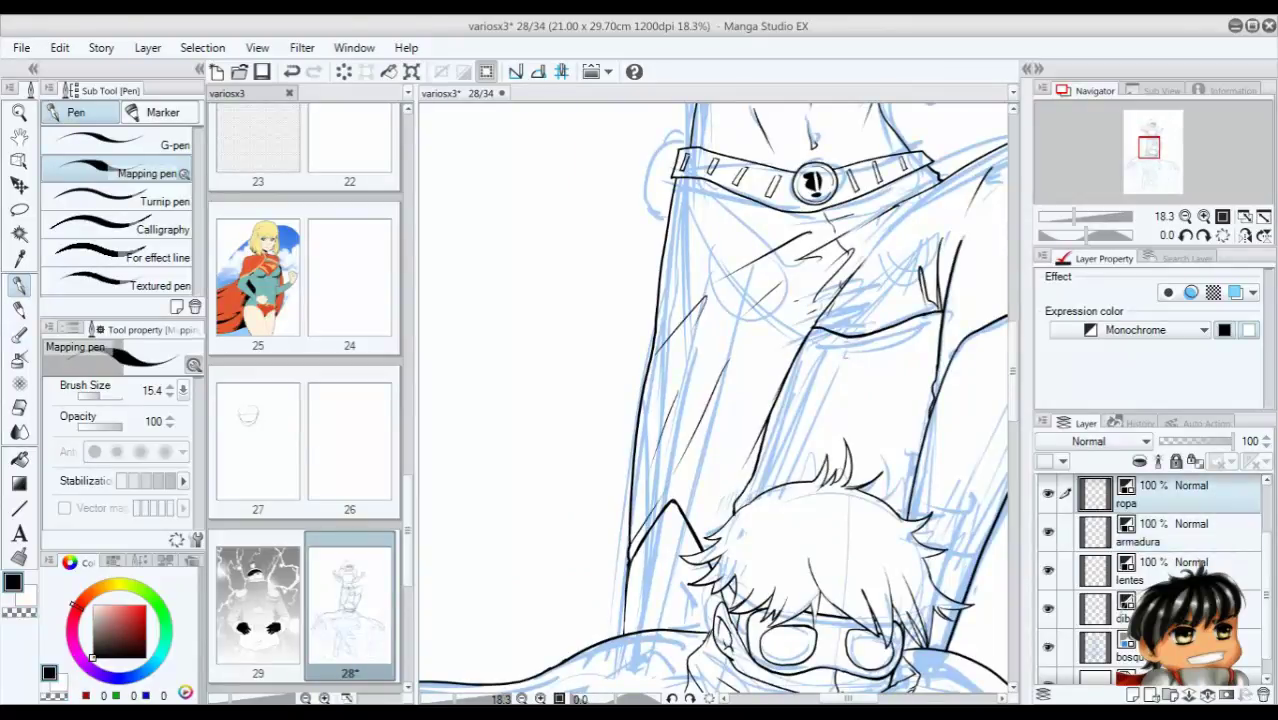
{"action": "key", "text": "ctrl+s"}
Add a layer named accesorios above ropa and ink the rounded pouch at the outer end of the heroine's belt.
{"action": "scroll", "coordinate": [712, 400], "scroll_direction": "up", "scroll_amount": 3}
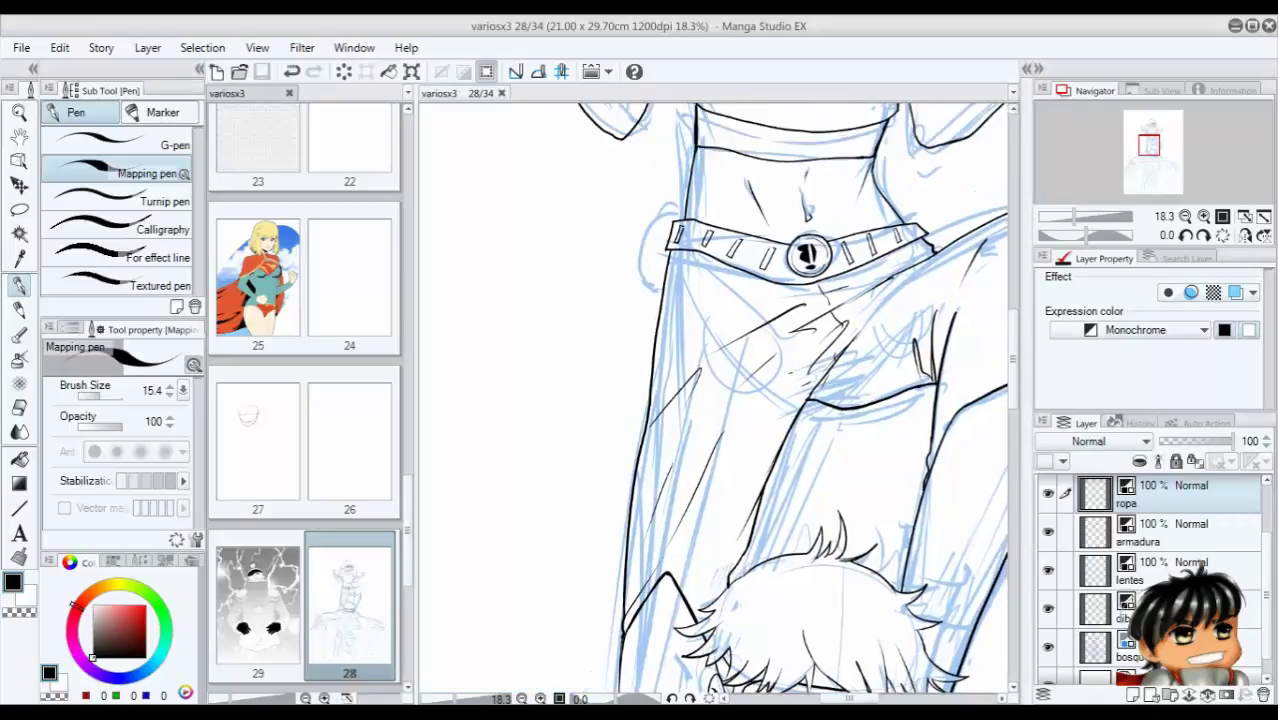
{"action": "key", "text": "ctrl+shift+n"}
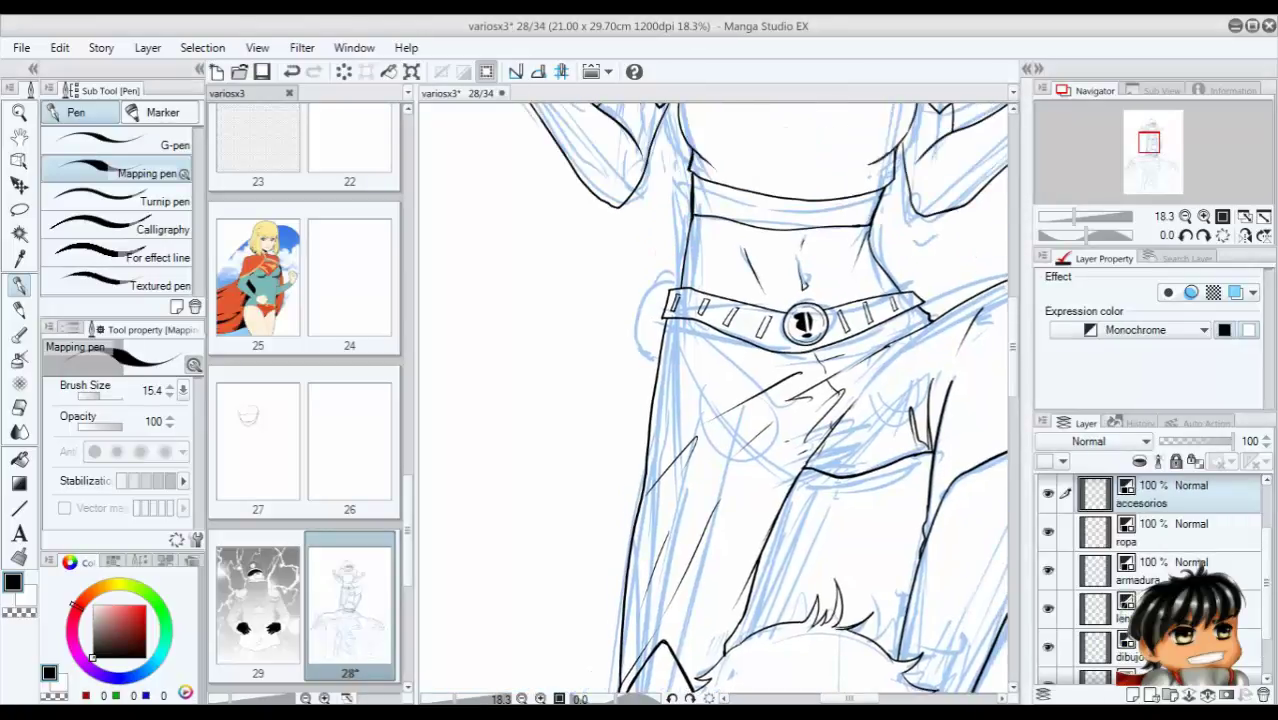
{"action": "scroll", "coordinate": [647, 266], "scroll_direction": "up", "scroll_amount": 1}
{"action": "scroll", "coordinate": [667, 305], "scroll_direction": "up", "scroll_amount": 1}
{"action": "mouse_move", "coordinate": [704, 282]}
{"action": "left_mouse_down"}
{"action": "mouse_move", "coordinate": [650, 296]}
{"action": "mouse_move", "coordinate": [662, 438]}
{"action": "left_mouse_up"}
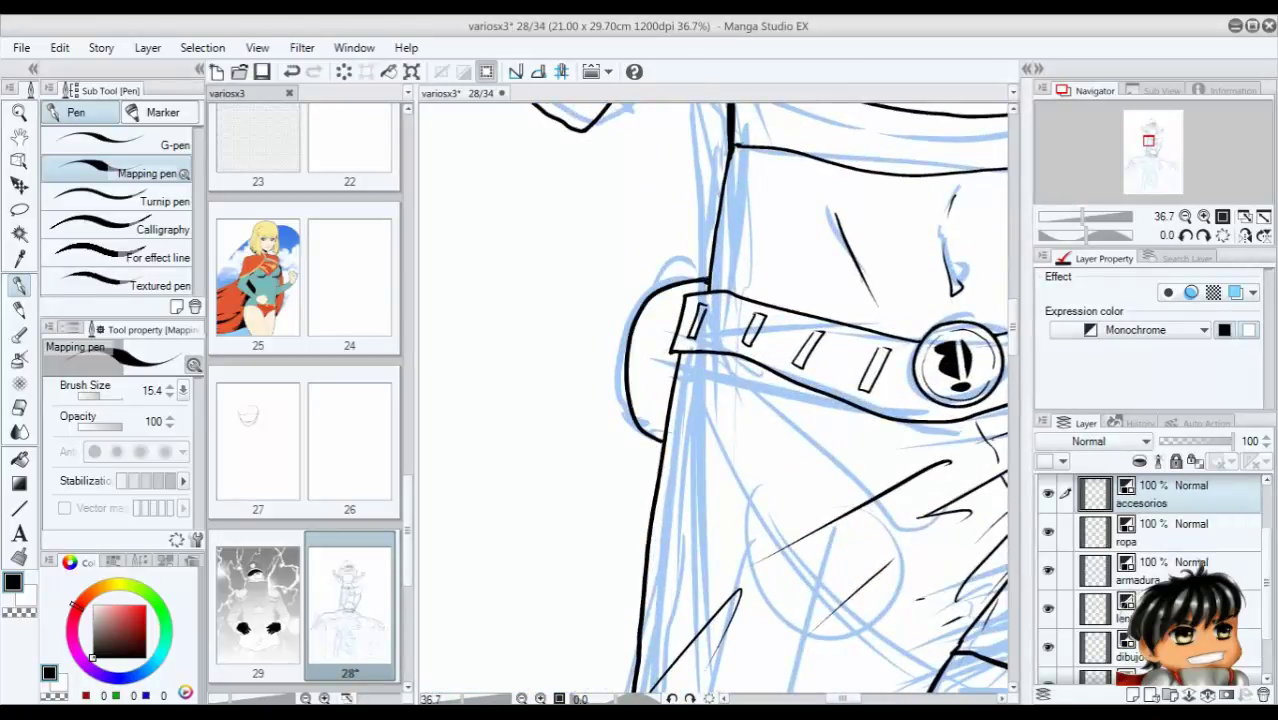
{"action": "left_click_drag", "start_coordinate": [665, 285], "coordinate": [706, 277]}
Lasso the heroine's head and hair and select the line-art layers down to dibujo.
{"action": "key", "text": "ctrl+0"}
{"action": "scroll", "coordinate": [700, 220], "scroll_direction": "up", "scroll_amount": 4}
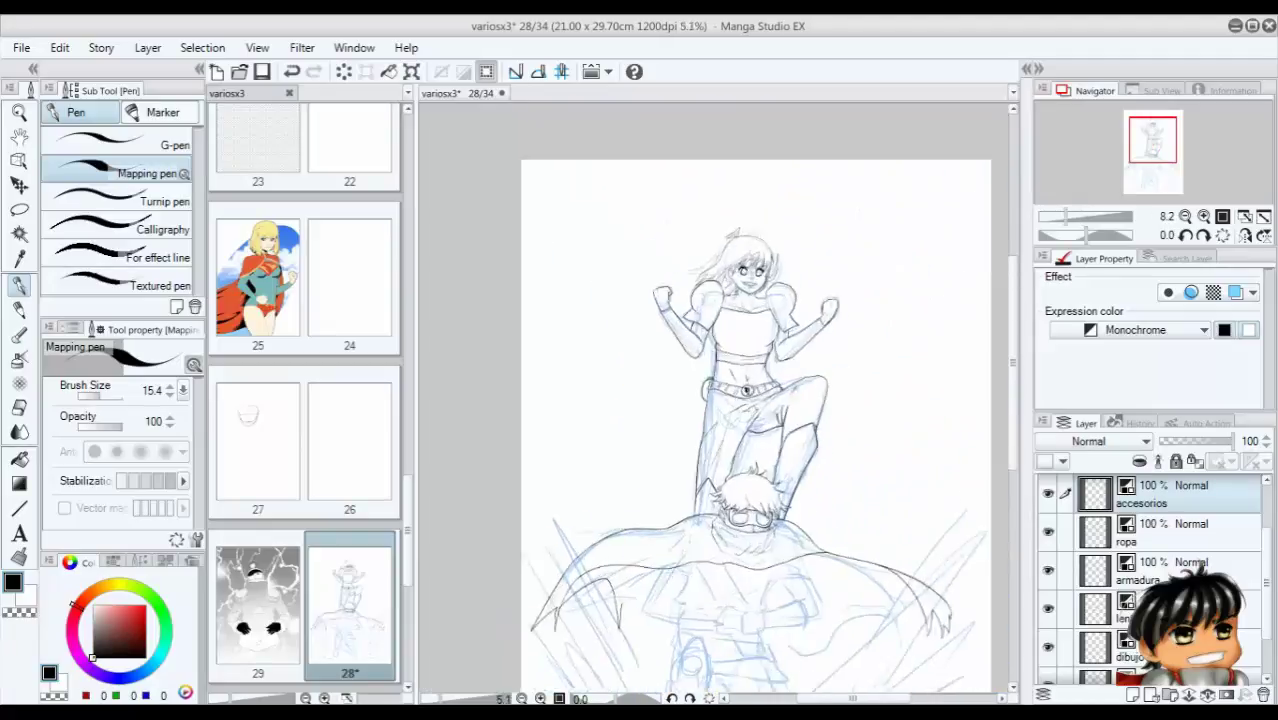
{"action": "key", "text": "m"}
{"action": "mouse_move", "coordinate": [562, 352]}
{"action": "left_mouse_down"}
{"action": "mouse_move", "coordinate": [716, 472]}
{"action": "mouse_move", "coordinate": [595, 190]}
{"action": "left_mouse_up"}
{"action": "left_click", "coordinate": [1150, 645]}
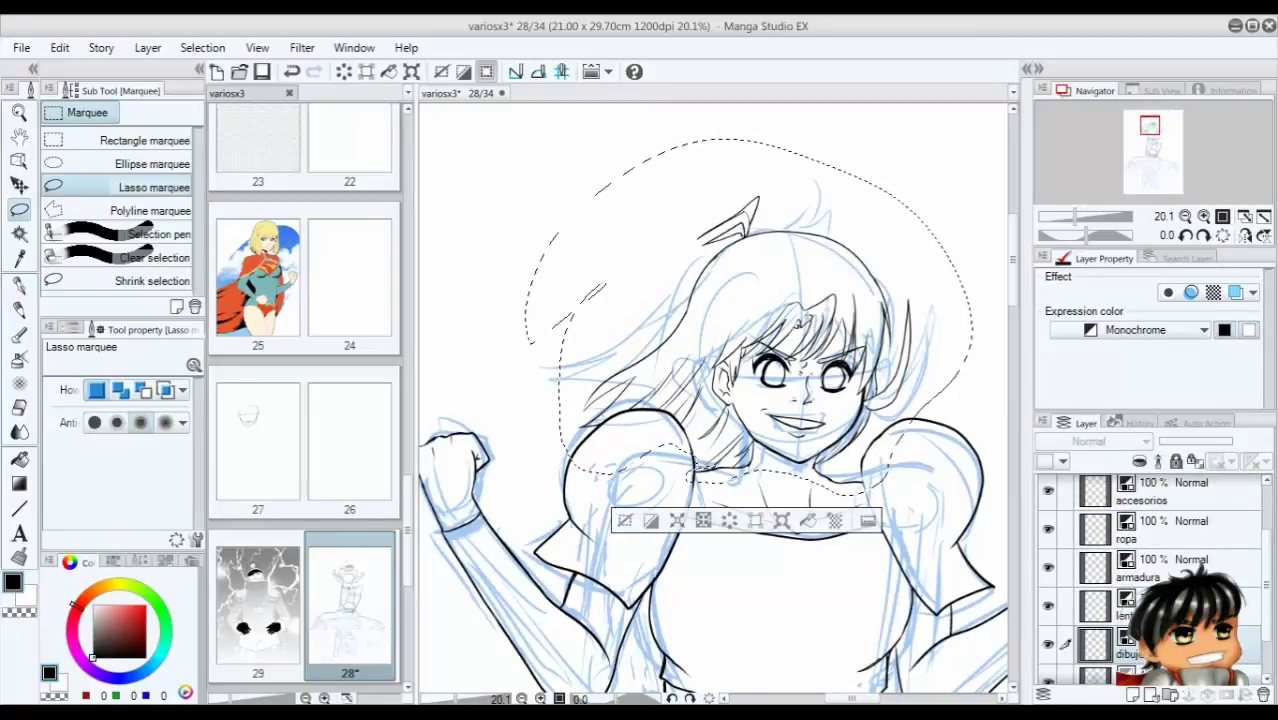
Scale the selected head to 109% with its proportions kept, apply the transformation and clear the selection.
{"action": "key", "text": "p"}
{"action": "key", "text": "ctrl+t"}
{"action": "scroll", "coordinate": [630, 145], "scroll_direction": "down", "scroll_amount": 3}
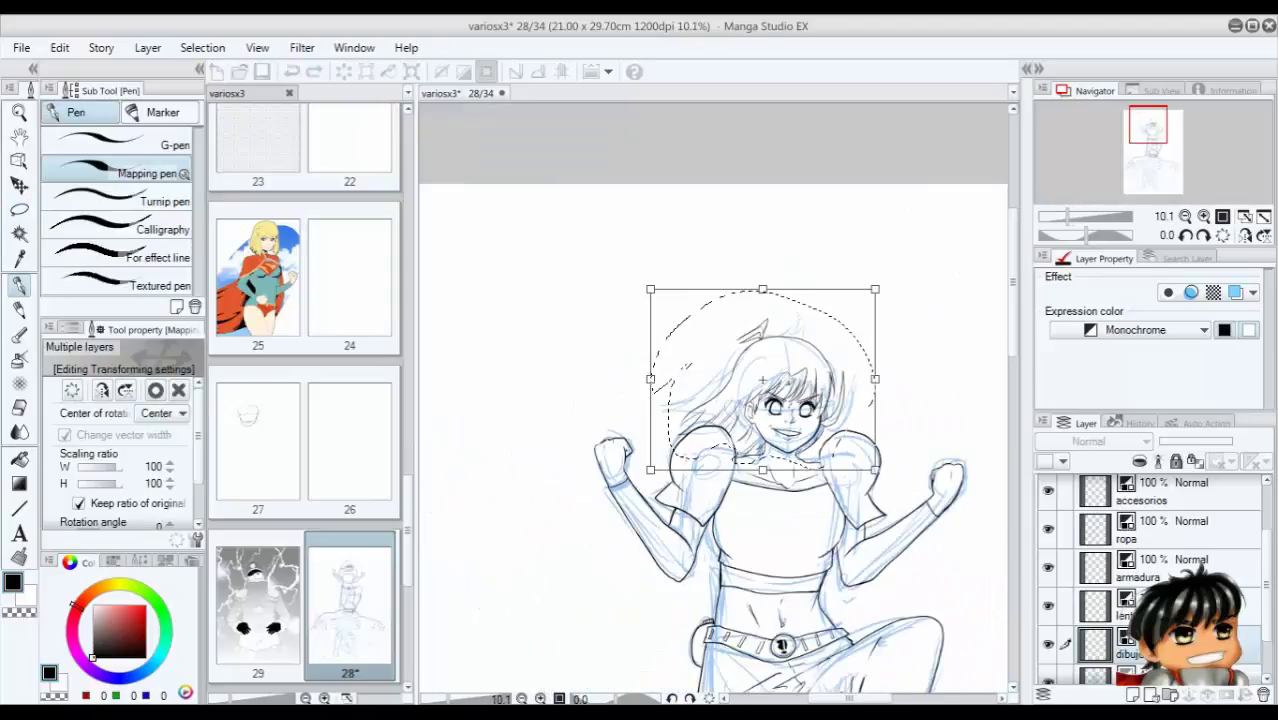
{"action": "left_click_drag", "start_coordinate": [925, 470], "coordinate": [935, 480]}
{"action": "scroll", "coordinate": [700, 270], "scroll_direction": "down", "scroll_amount": 2}
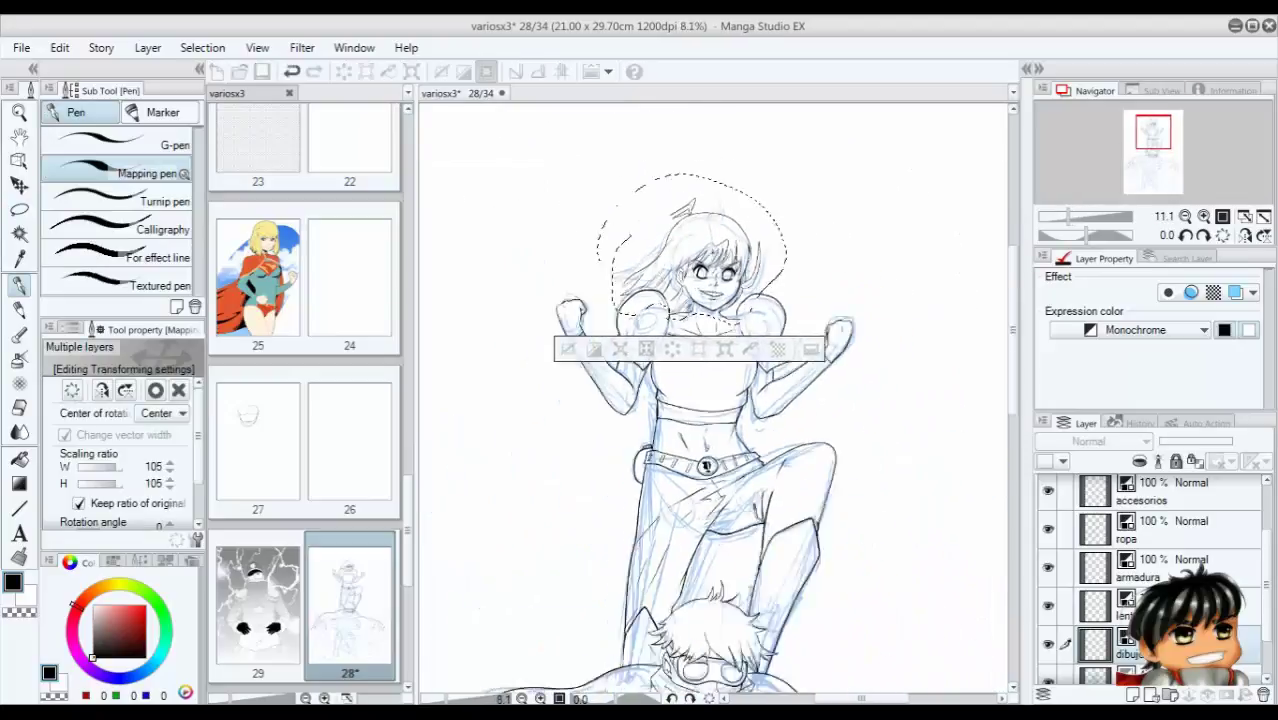
{"action": "left_click_drag", "start_coordinate": [767, 255], "coordinate": [767, 255]}
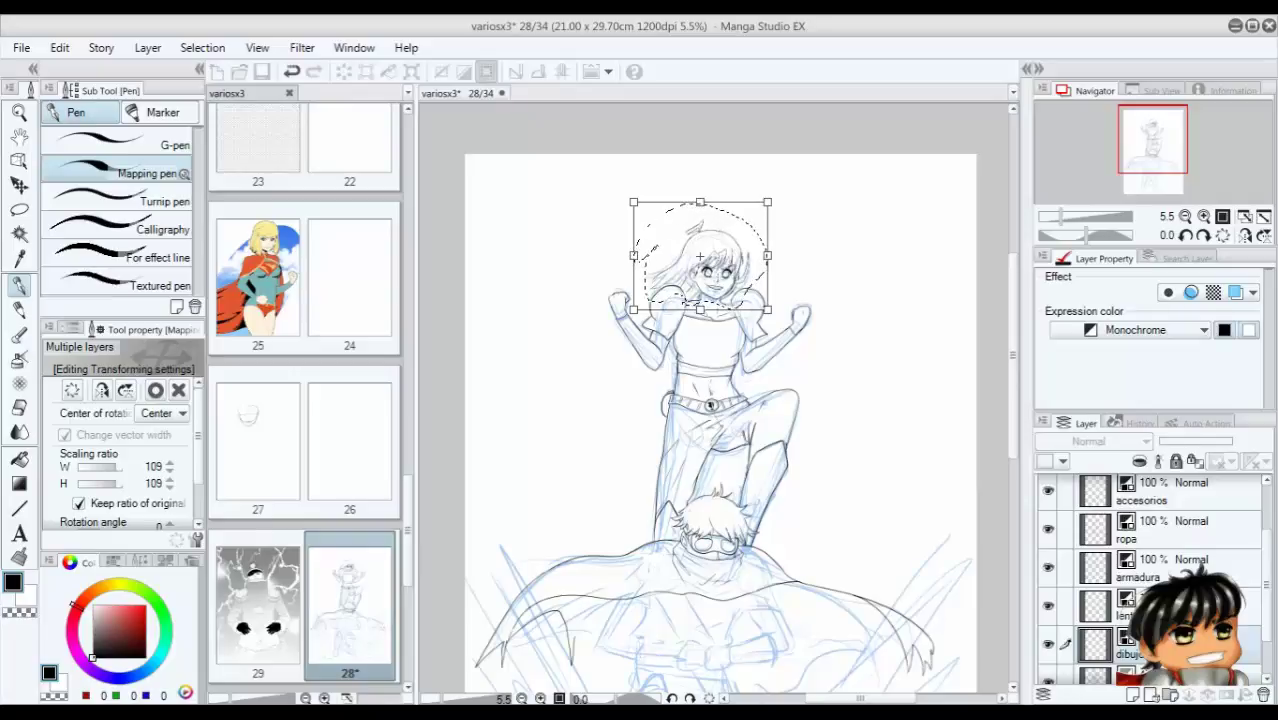
{"action": "key", "text": "Return"}
{"action": "key", "text": "m"}
{"action": "key", "text": "ctrl+d"}
Remove the long outer strands of the heroine's hair above her left-side shoulder guard on the pelo layer.
{"action": "scroll", "coordinate": [676, 233], "scroll_direction": "up", "scroll_amount": 5}
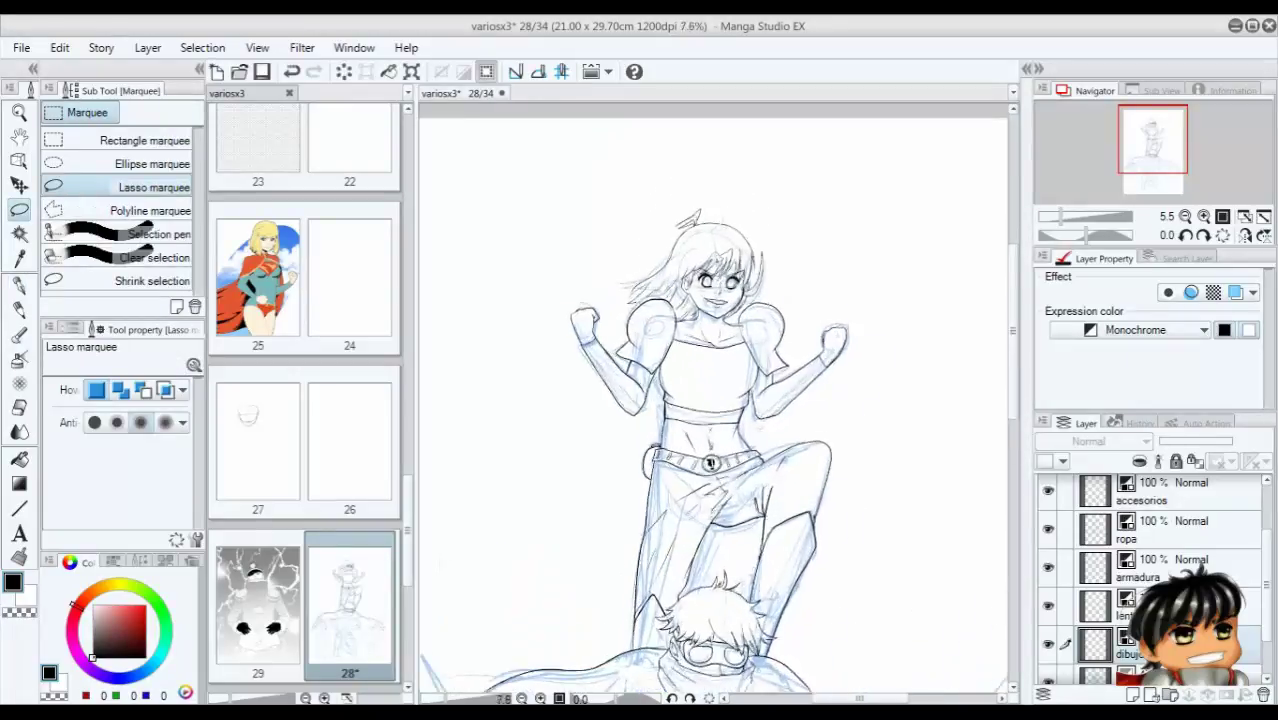
{"action": "key", "text": "p"}
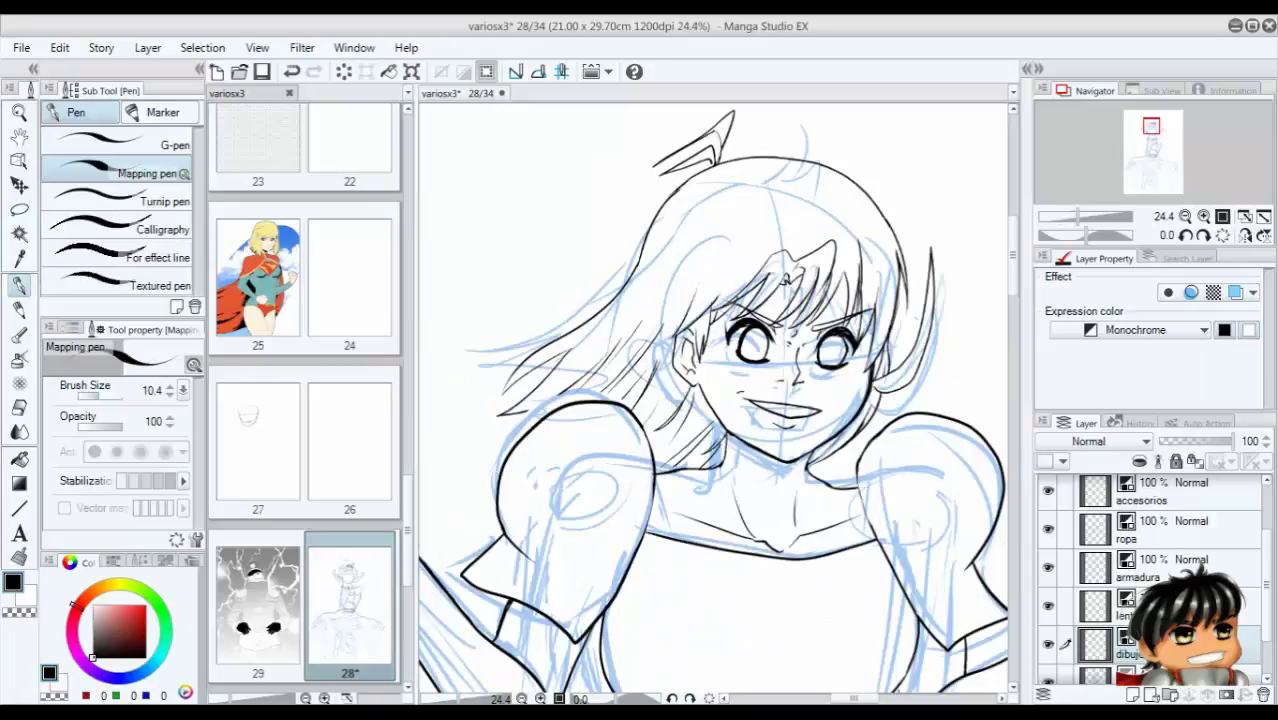
{"action": "key", "text": "alt+bracketright"}
{"action": "key", "text": "alt+bracketright"}
{"action": "key", "text": "alt+bracketright"}
{"action": "key", "text": "alt+bracketright"}
{"action": "key", "text": "alt+bracketright"}
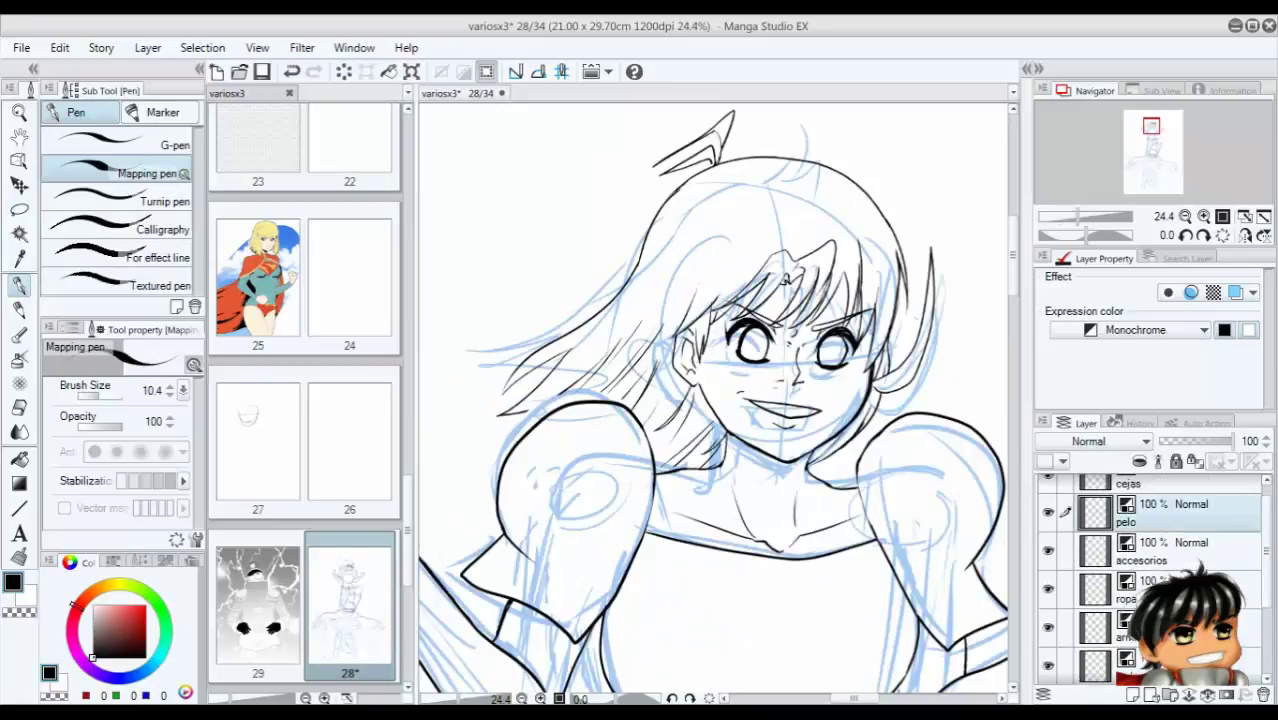
{"action": "scroll", "coordinate": [548, 395], "scroll_direction": "up", "scroll_amount": 3}
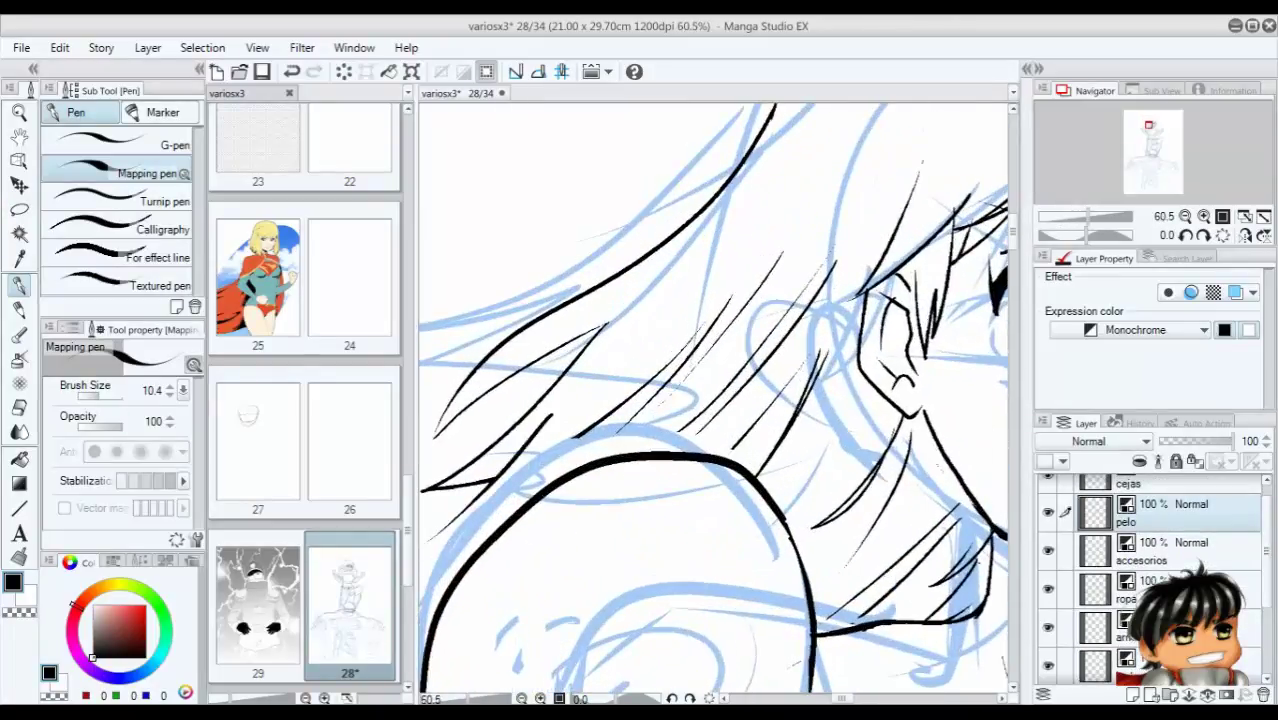
{"action": "scroll", "coordinate": [712, 400], "scroll_direction": "down", "scroll_amount": 3}
{"action": "key", "text": "ctrl+z"}
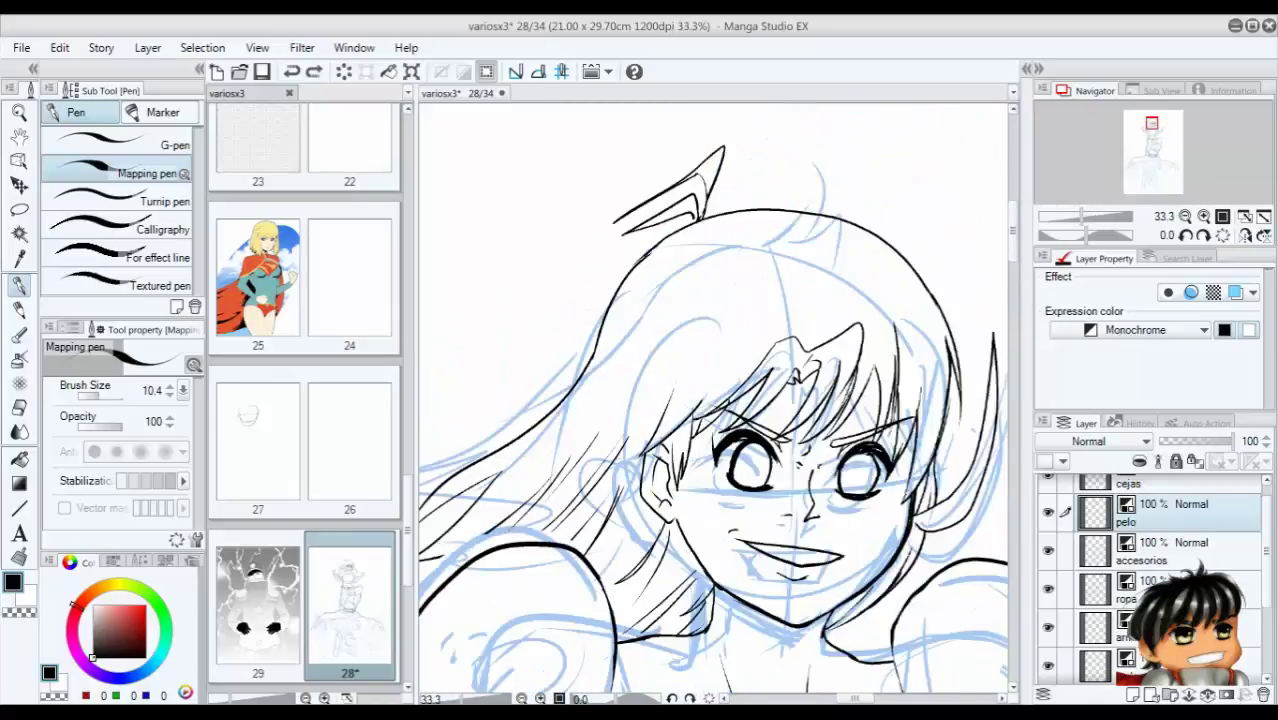
{"action": "key", "text": "ctrl+z"}
{"action": "key", "text": "ctrl+z"}
{"action": "key", "text": "ctrl+z"}
{"action": "key", "text": "ctrl+z"}
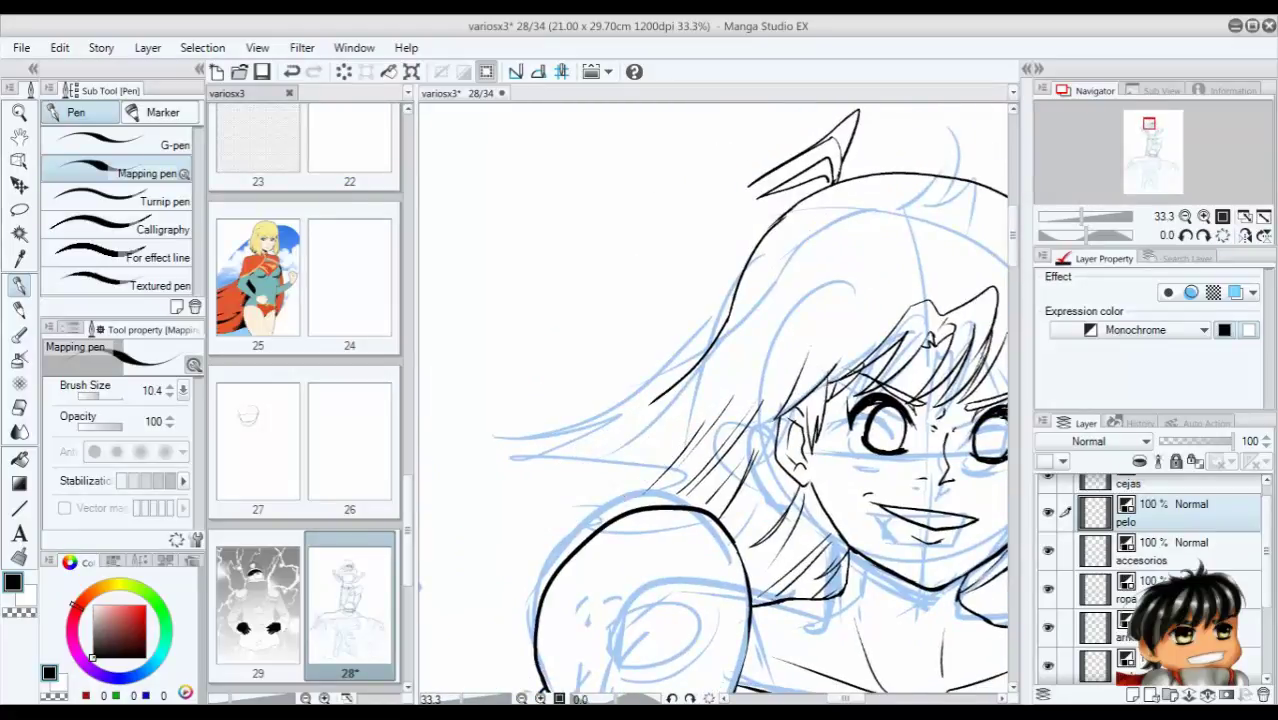
Ink new curved, flicked-out hair tips above the heroine's left-side shoulder guard, redoing the lower strands.
{"action": "left_click_drag", "start_coordinate": [652, 398], "coordinate": [563, 410]}
{"action": "left_click_drag", "start_coordinate": [662, 424], "coordinate": [543, 456]}
{"action": "key", "text": "ctrl+z"}
{"action": "left_click_drag", "start_coordinate": [676, 450], "coordinate": [594, 494]}
{"action": "key", "text": "ctrl+z"}
{"action": "key", "text": "ctrl+z"}
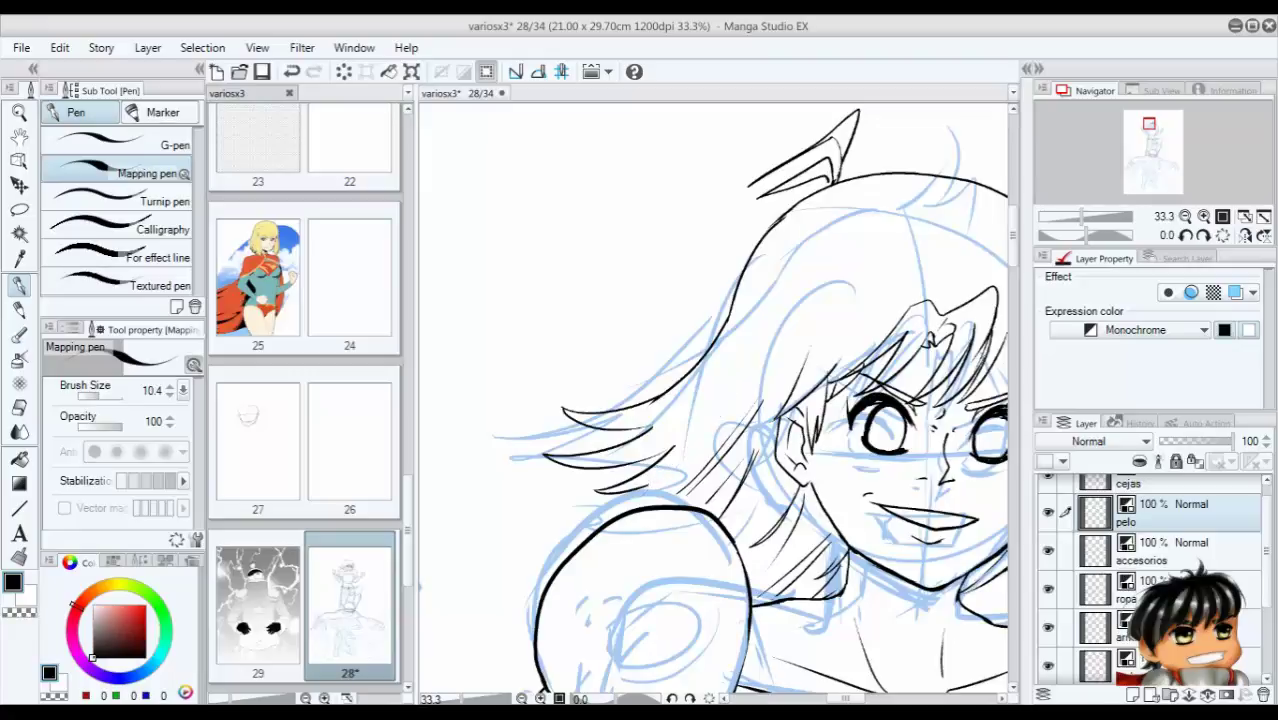
{"action": "key", "text": "ctrl+z"}
{"action": "key", "text": "ctrl+z"}
{"action": "left_click_drag", "start_coordinate": [664, 454], "coordinate": [574, 500]}
{"action": "left_click_drag", "start_coordinate": [678, 474], "coordinate": [625, 511]}
Examine the inked heroine from head to knee and the hero's cape area below her.
{"action": "scroll", "coordinate": [715, 400], "scroll_direction": "down", "scroll_amount": 10}
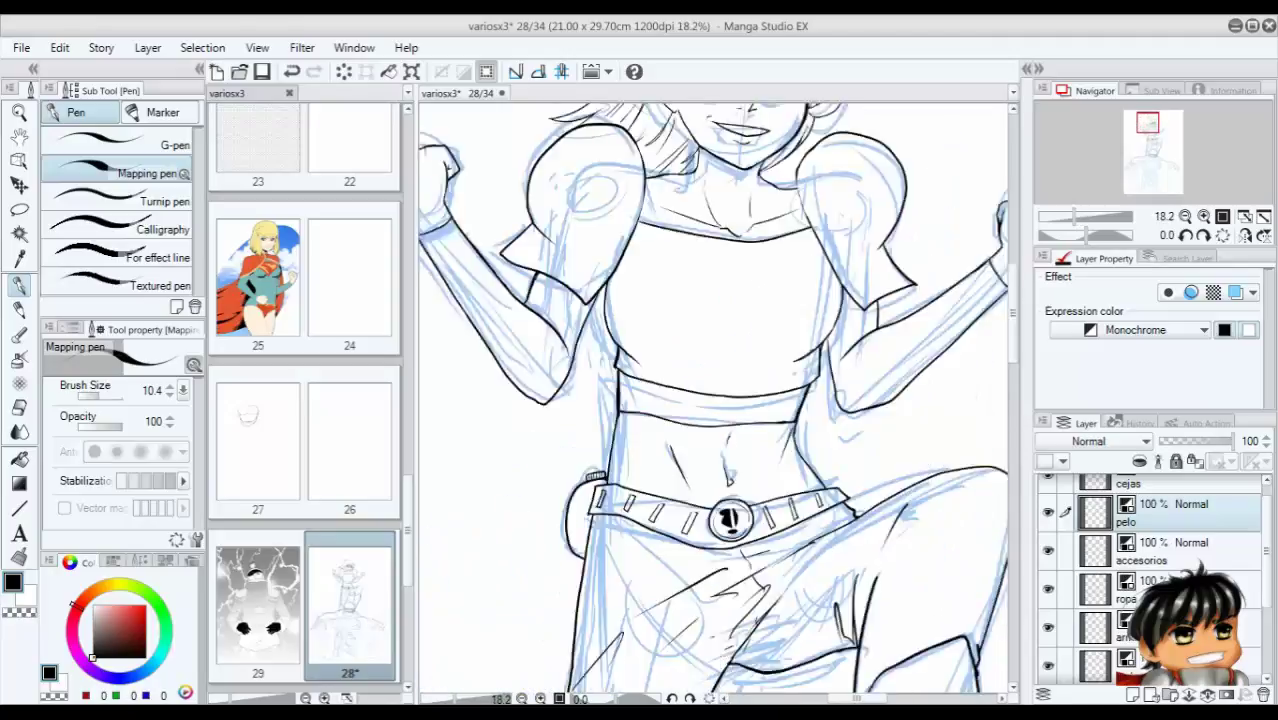
{"action": "key", "text": "Tab"}
{"action": "scroll", "coordinate": [715, 400], "scroll_direction": "down", "scroll_amount": 5}
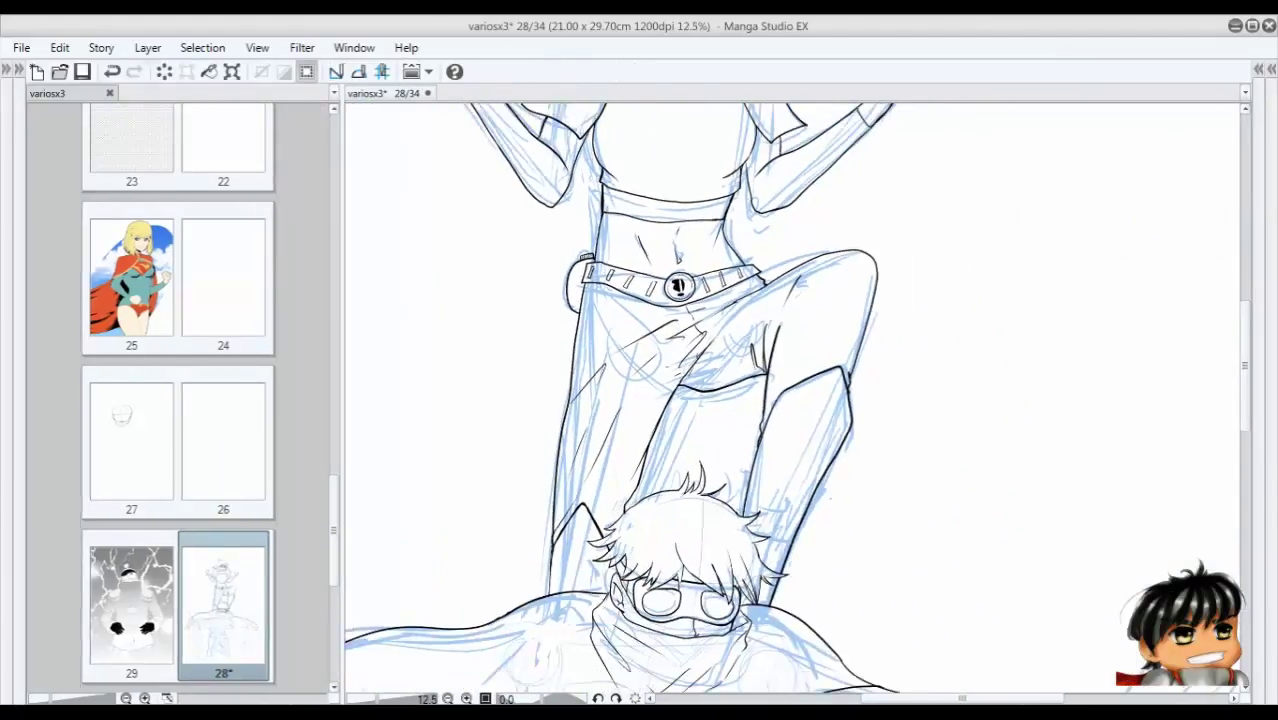
{"action": "key", "text": "Tab"}
{"action": "scroll", "coordinate": [715, 400], "scroll_direction": "up", "scroll_amount": 8}
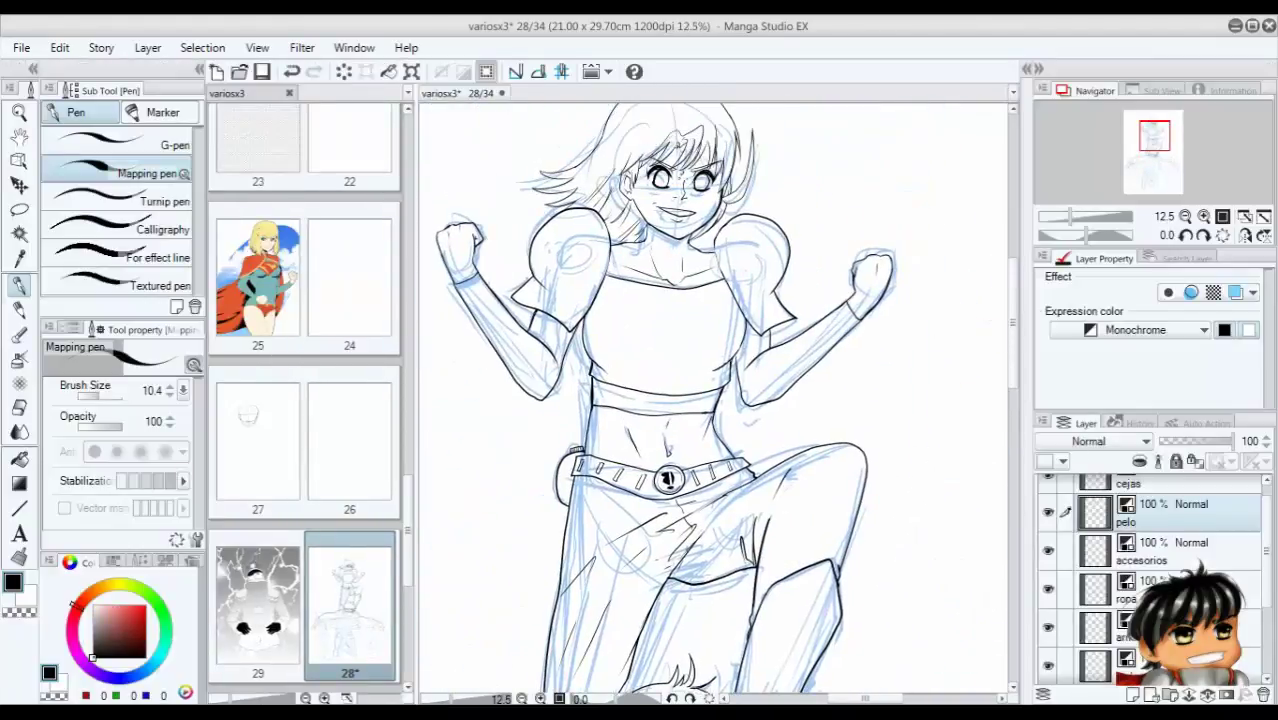
{"action": "scroll", "coordinate": [715, 400], "scroll_direction": "down", "scroll_amount": 5}
{"action": "scroll", "coordinate": [715, 400], "scroll_direction": "left", "scroll_amount": 2}
Make armadura the active layer and set the Mapping pen's brush size to 15.4.
{"action": "left_click", "coordinate": [1190, 628]}
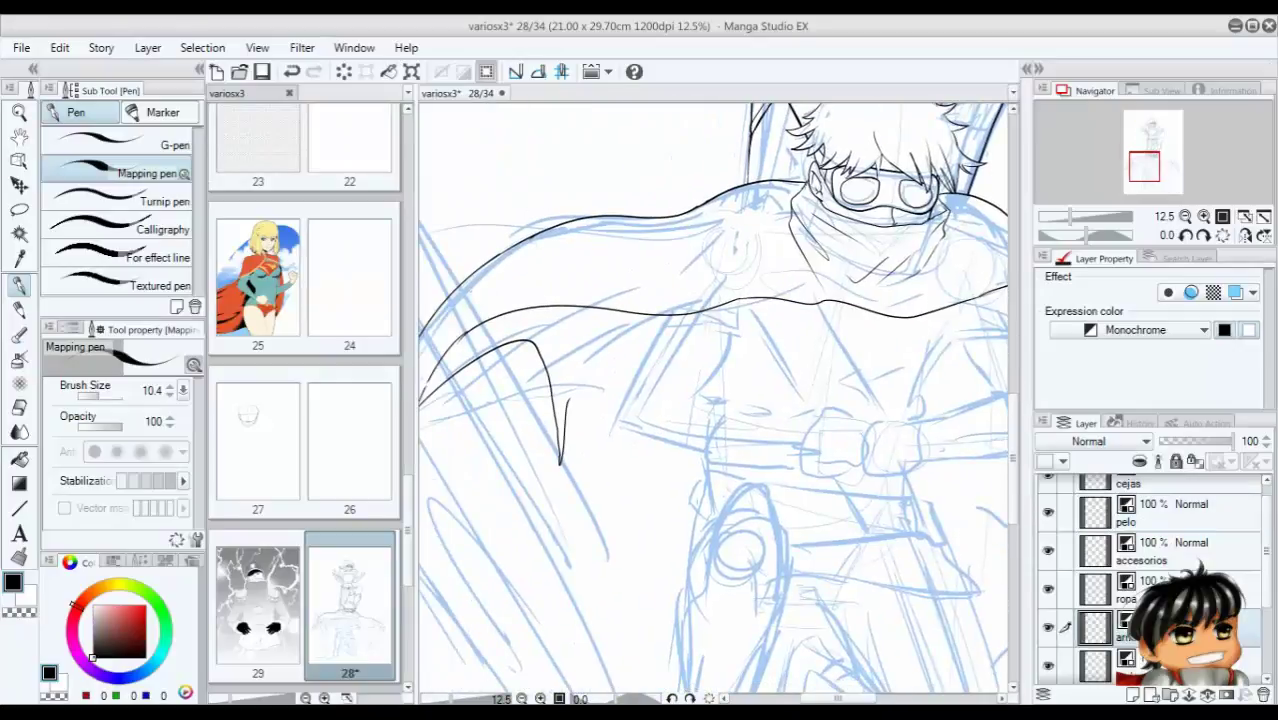
{"action": "scroll", "coordinate": [1150, 580], "scroll_direction": "down", "scroll_amount": 2}
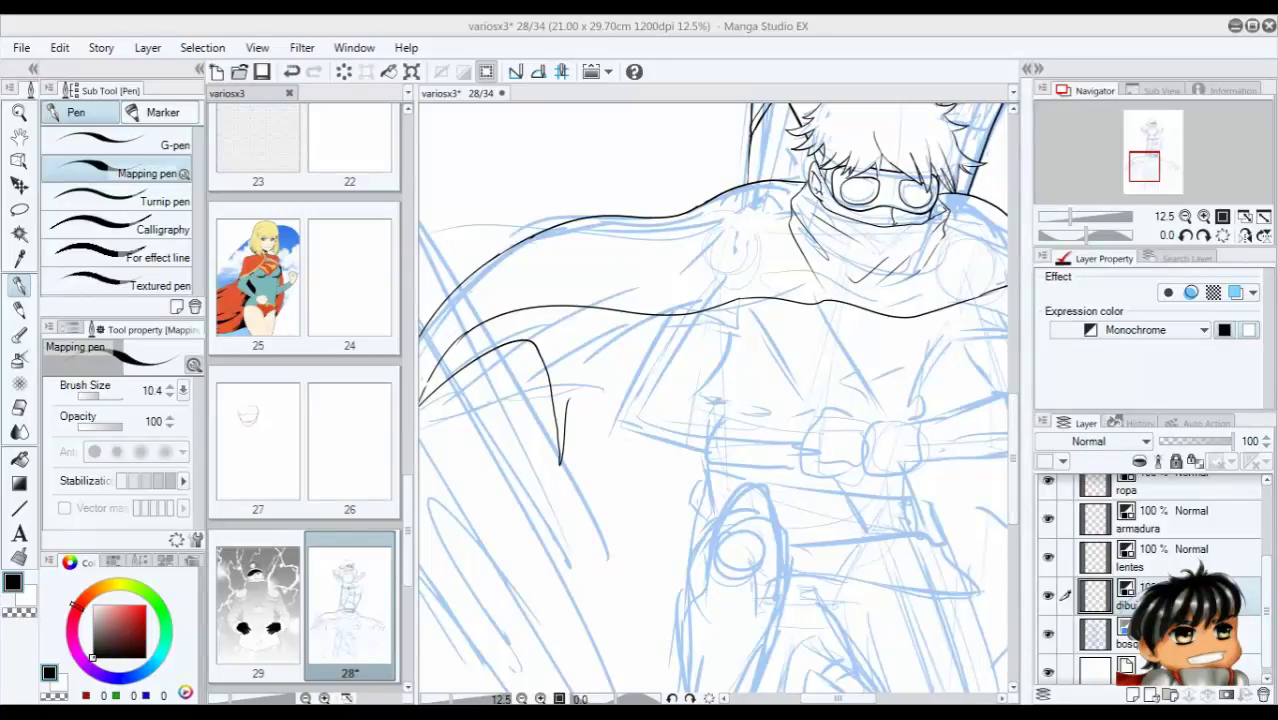
{"action": "scroll", "coordinate": [715, 400], "scroll_direction": "down", "scroll_amount": 2}
{"action": "scroll", "coordinate": [1150, 580], "scroll_direction": "up", "scroll_amount": 1}
{"action": "left_click", "coordinate": [1190, 530]}
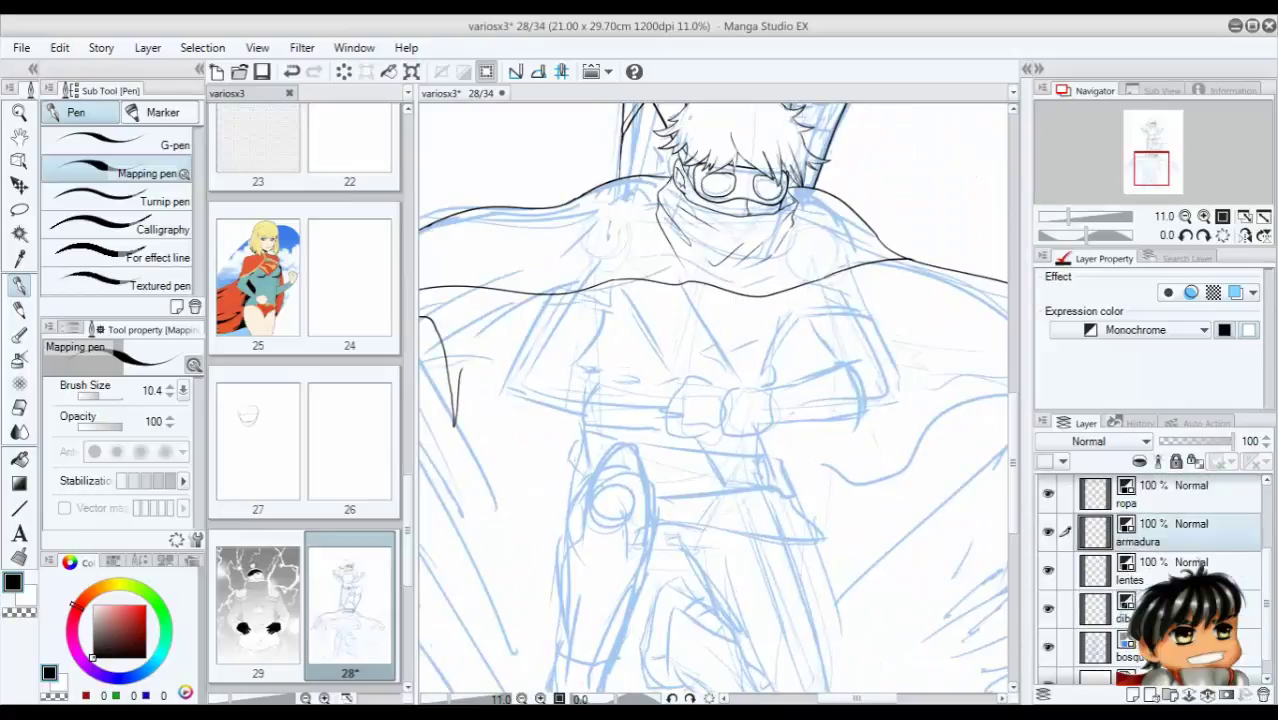
{"action": "left_click_drag", "start_coordinate": [688, 390], "coordinate": [714, 404]}
{"action": "key", "text": "ctrl+z"}
{"action": "key", "text": "bracketright"}
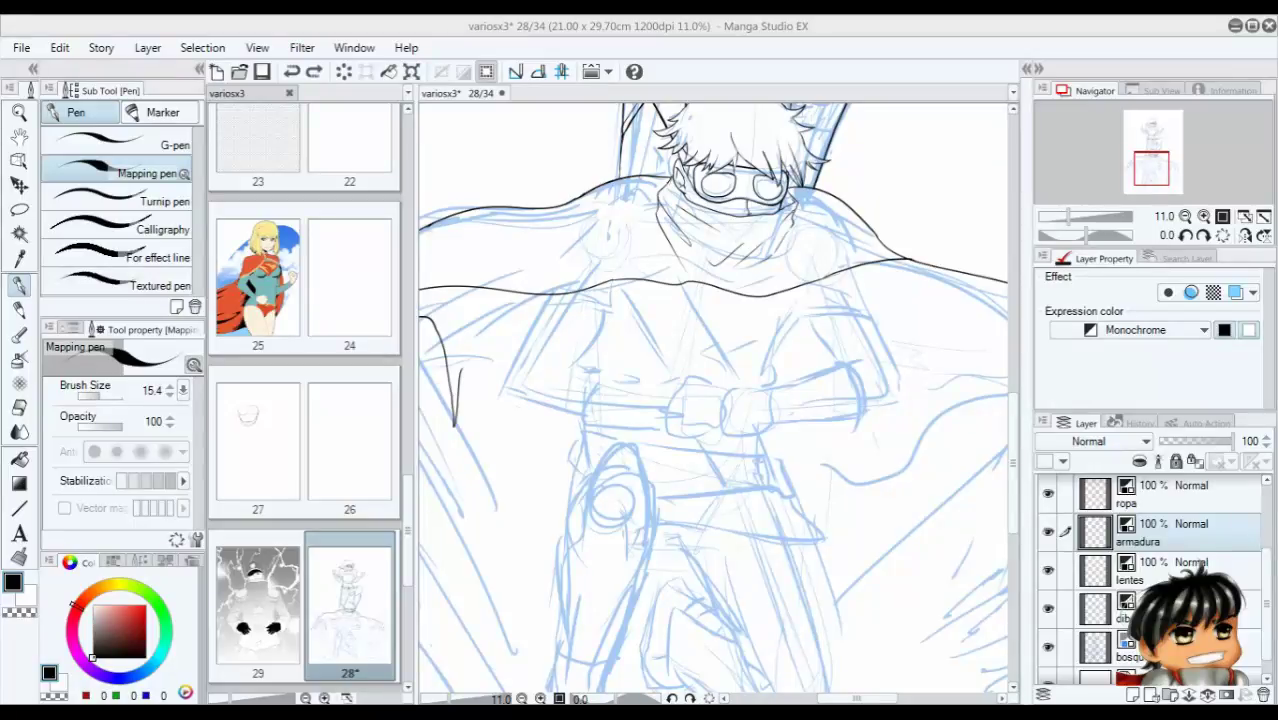
Ink the closed outline of the hero's left-side forearm guard over the sketch, redoing its uneven strokes.
{"action": "scroll", "coordinate": [715, 400], "scroll_direction": "up", "scroll_amount": 1}
{"action": "key", "text": "Tab"}
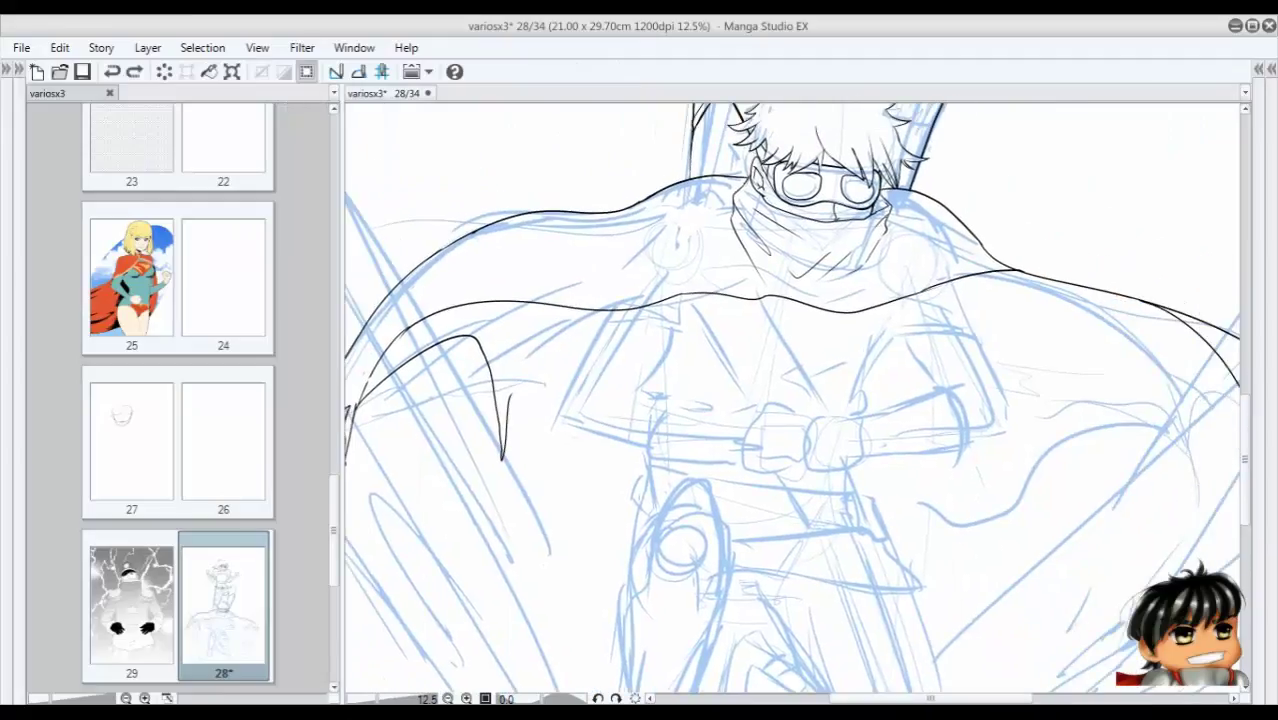
{"action": "left_click_drag", "start_coordinate": [642, 397], "coordinate": [621, 441]}
{"action": "key", "text": "ctrl+z"}
{"action": "mouse_move", "coordinate": [657, 397]}
{"action": "left_mouse_down"}
{"action": "mouse_move", "coordinate": [746, 406]}
{"action": "mouse_move", "coordinate": [763, 428]}
{"action": "mouse_move", "coordinate": [696, 456]}
{"action": "mouse_move", "coordinate": [624, 446]}
{"action": "left_mouse_up"}
{"action": "left_click_drag", "start_coordinate": [656, 396], "coordinate": [760, 408]}
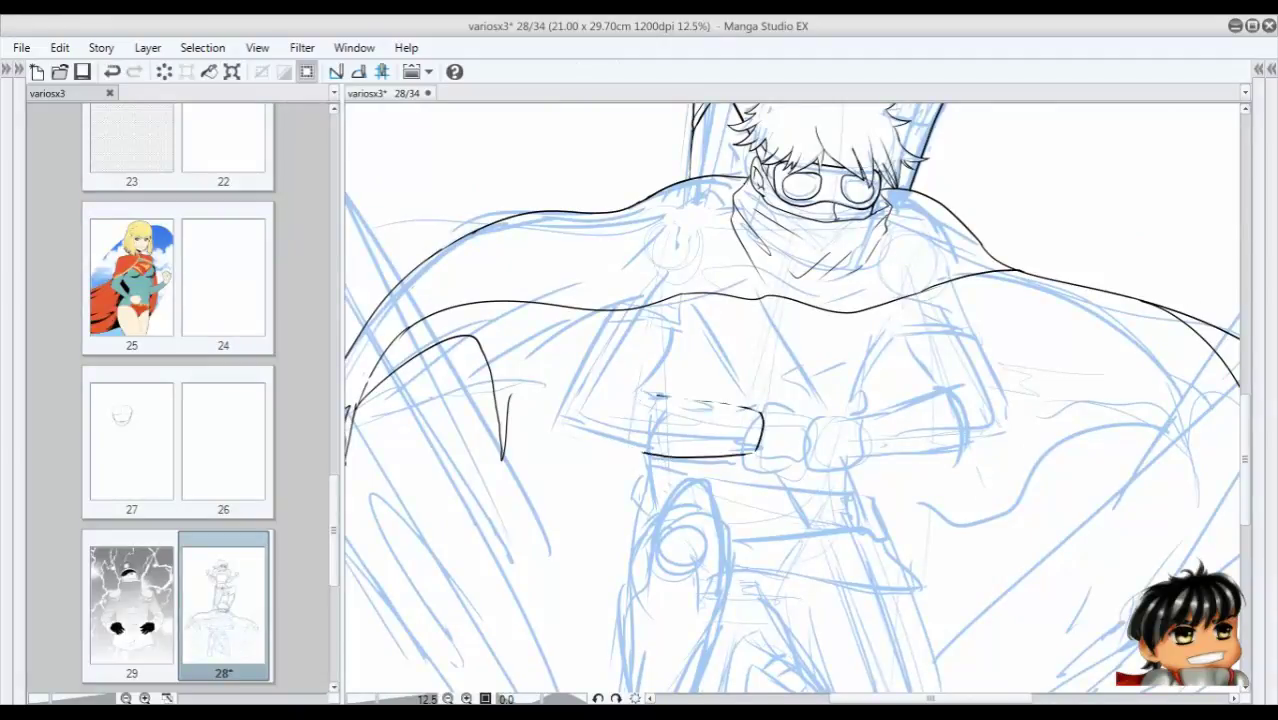
{"action": "scroll", "coordinate": [700, 400], "scroll_direction": "up", "scroll_amount": 1}
{"action": "key", "text": "ctrl+z"}
{"action": "mouse_move", "coordinate": [660, 390]}
{"action": "left_mouse_down"}
{"action": "mouse_move", "coordinate": [774, 412]}
{"action": "mouse_move", "coordinate": [785, 486]}
{"action": "mouse_move", "coordinate": [669, 481]}
{"action": "mouse_move", "coordinate": [617, 446]}
{"action": "mouse_move", "coordinate": [660, 391]}
{"action": "left_mouse_up"}
Ink the hero's two fists meeting at the waist, with squared hand plates, raised thumbs and interlocking fingers.
{"action": "mouse_move", "coordinate": [800, 428]}
{"action": "left_mouse_down"}
{"action": "mouse_move", "coordinate": [856, 433]}
{"action": "mouse_move", "coordinate": [790, 490]}
{"action": "mouse_move", "coordinate": [842, 412]}
{"action": "left_mouse_up"}
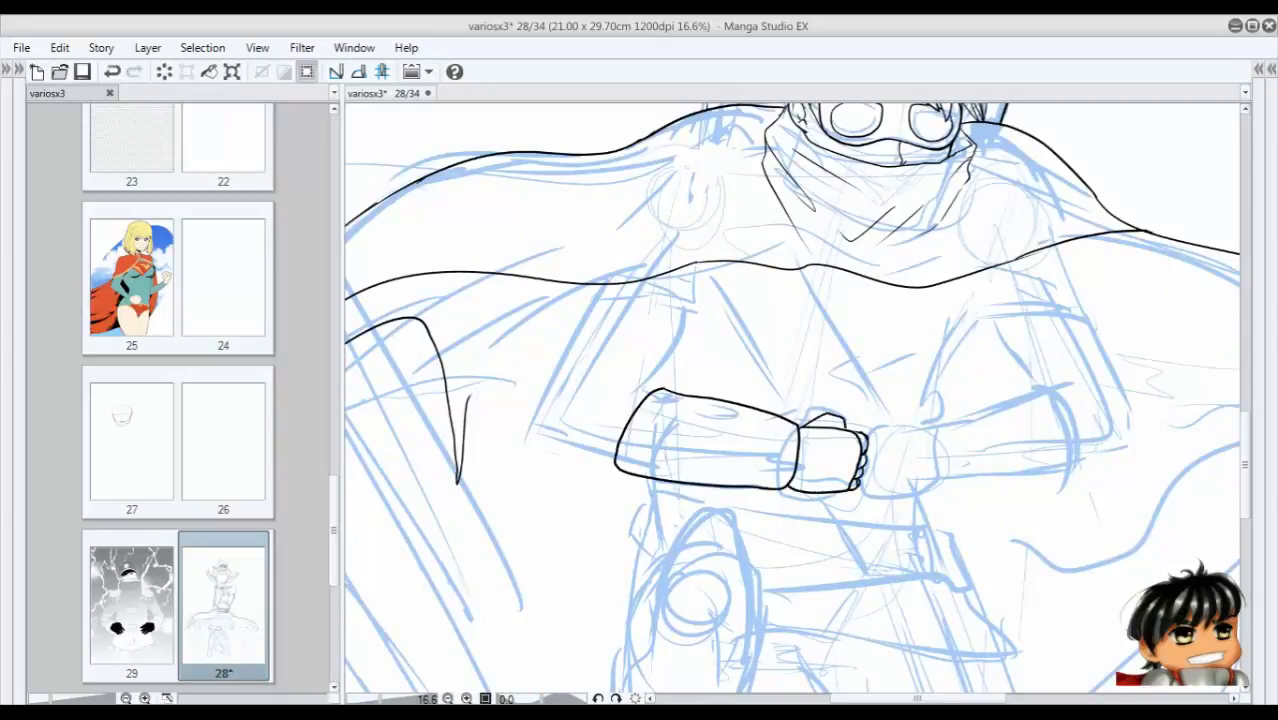
{"action": "mouse_move", "coordinate": [875, 432]}
{"action": "left_mouse_down"}
{"action": "mouse_move", "coordinate": [895, 494]}
{"action": "mouse_move", "coordinate": [937, 470]}
{"action": "mouse_move", "coordinate": [888, 430]}
{"action": "left_mouse_up"}
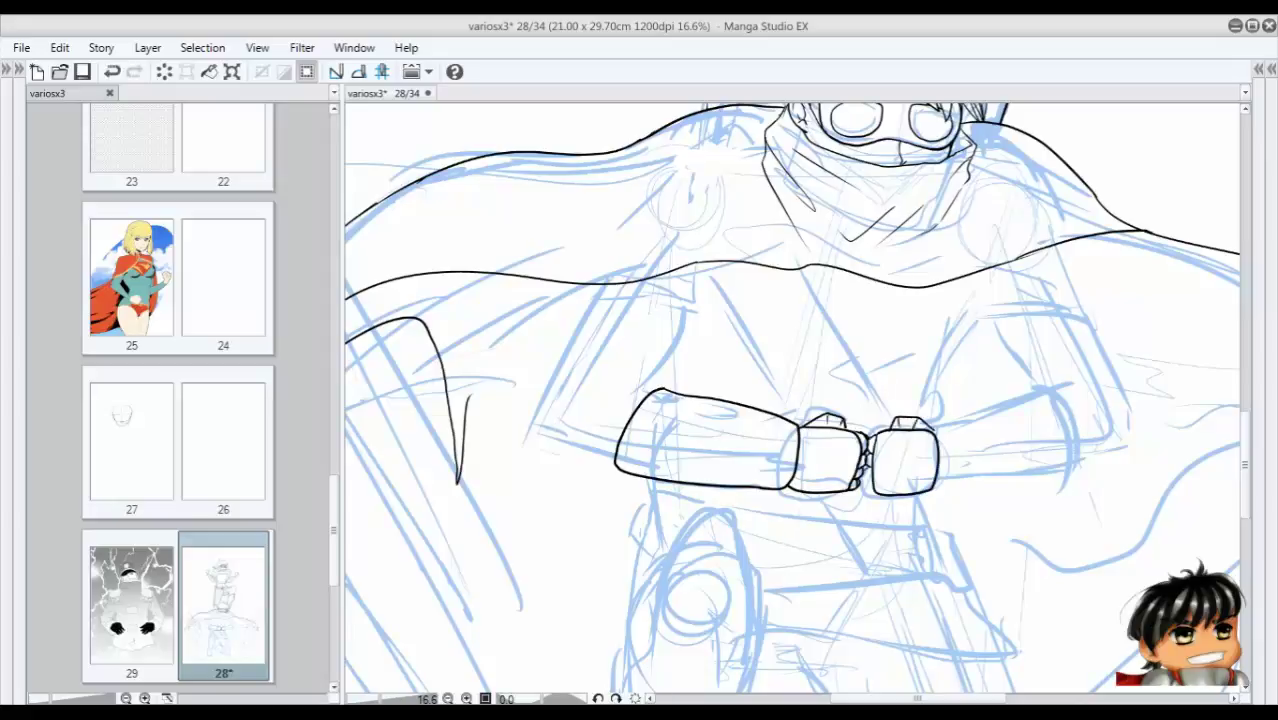
{"action": "scroll", "coordinate": [900, 505], "scroll_direction": "up", "scroll_amount": 5}
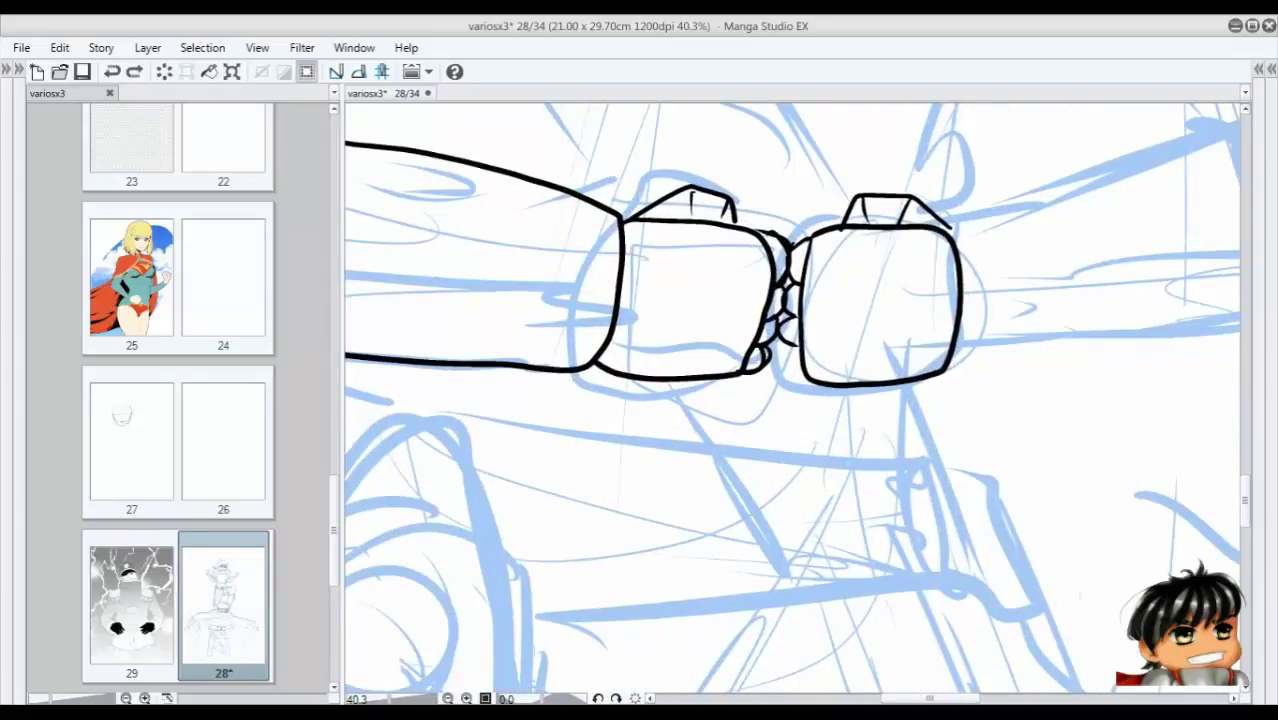
{"action": "mouse_move", "coordinate": [748, 318]}
{"action": "left_mouse_down"}
{"action": "mouse_move", "coordinate": [752, 357]}
{"action": "mouse_move", "coordinate": [772, 406]}
{"action": "left_mouse_up"}
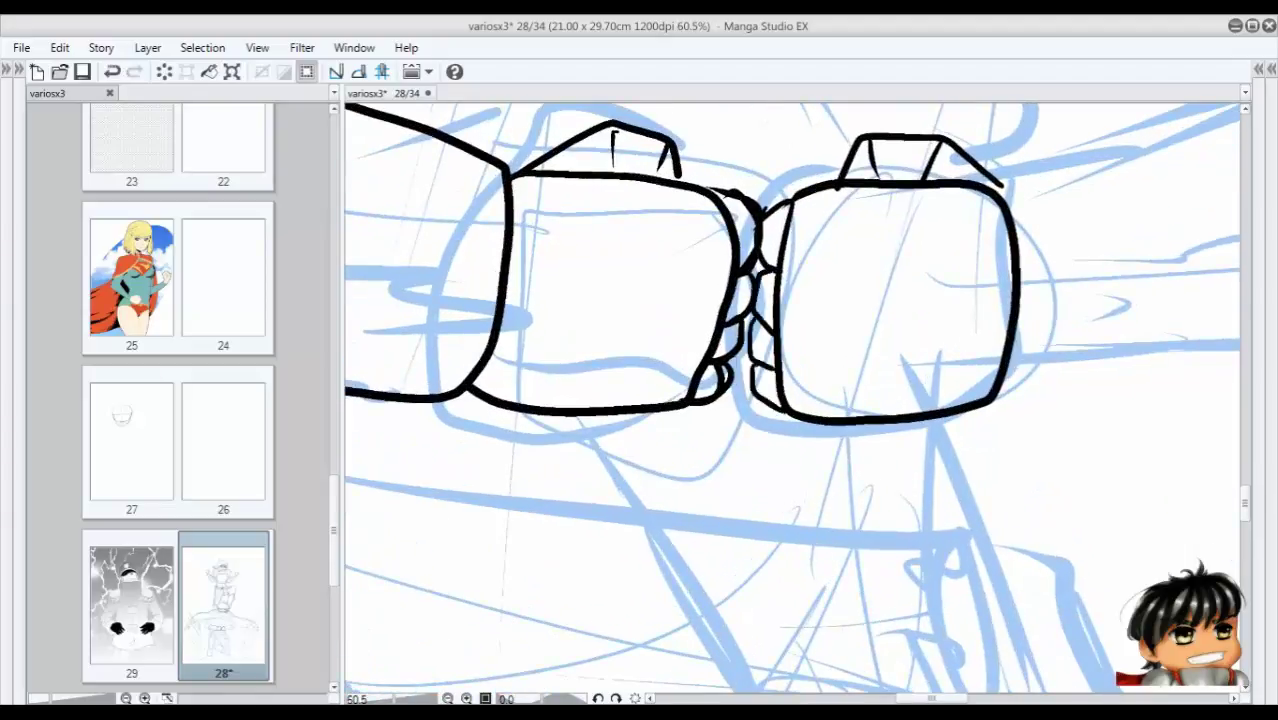
{"action": "left_click_drag", "start_coordinate": [735, 356], "coordinate": [697, 396]}
Erase the excess upper finger outline and thin the lower finger edge on the left-side fist, and restore the black drawing colour.
{"action": "key", "text": "Tab"}
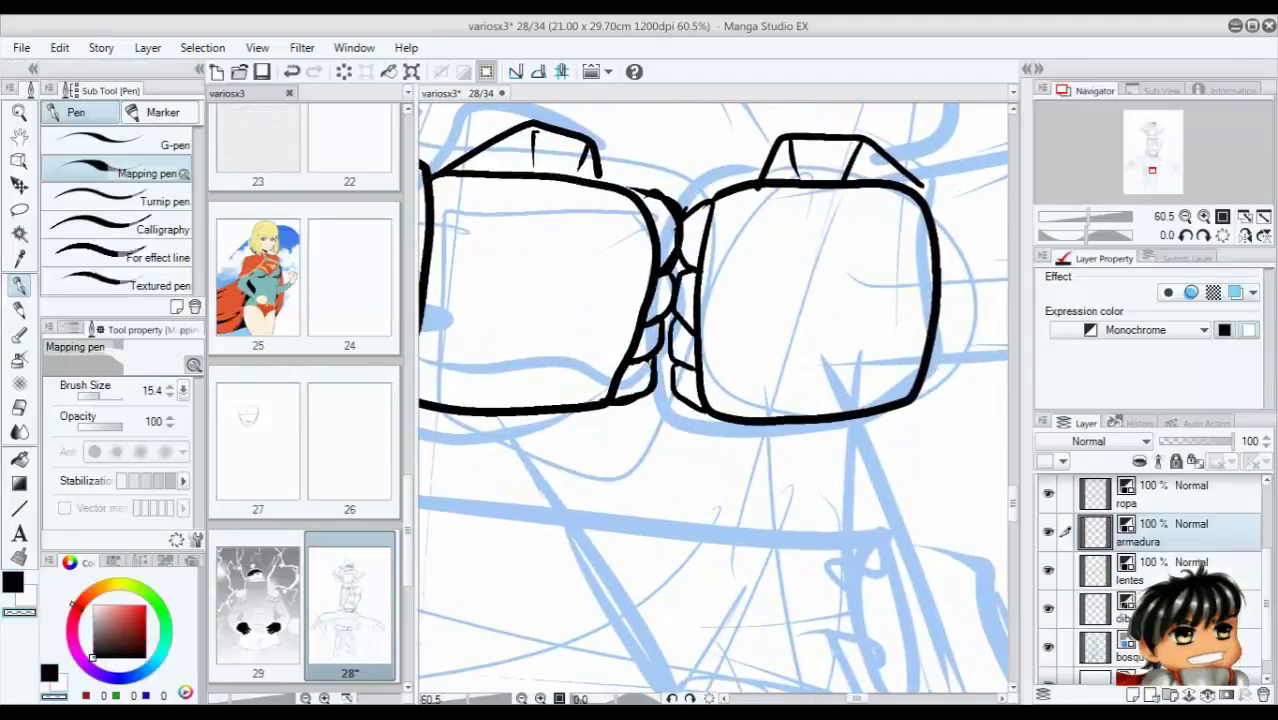
{"action": "left_click_drag", "start_coordinate": [653, 356], "coordinate": [653, 392]}
{"action": "left_click_drag", "start_coordinate": [682, 214], "coordinate": [632, 188]}
{"action": "key", "text": "c"}
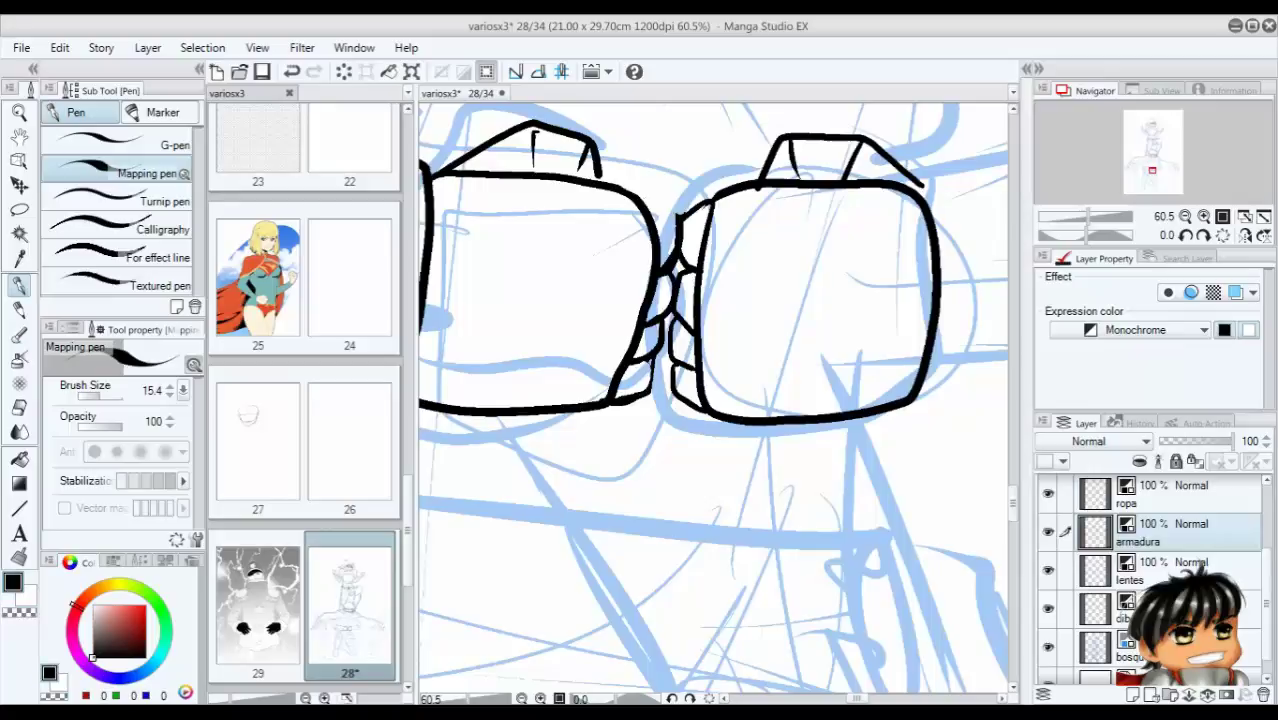
Ink the closed outline of the hero's right-side forearm guard from fist to elbow over the sketch, redoing its lower edge.
{"action": "key", "text": "ctrl+minus"}
{"action": "key", "text": "ctrl+minus"}
{"action": "mouse_move", "coordinate": [760, 302]}
{"action": "left_mouse_down"}
{"action": "mouse_move", "coordinate": [635, 348]}
{"action": "mouse_move", "coordinate": [948, 458]}
{"action": "left_mouse_up"}
{"action": "left_click_drag", "start_coordinate": [632, 458], "coordinate": [935, 380]}
{"action": "key", "text": "ctrl+z"}
{"action": "mouse_move", "coordinate": [632, 458]}
{"action": "left_mouse_down"}
{"action": "mouse_move", "coordinate": [880, 414]}
{"action": "mouse_move", "coordinate": [940, 372]}
{"action": "mouse_move", "coordinate": [948, 458]}
{"action": "left_mouse_up"}
{"action": "left_click_drag", "start_coordinate": [940, 352], "coordinate": [940, 368]}
{"action": "key", "text": "ctrl+minus"}
{"action": "key", "text": "ctrl+minus"}
{"action": "key", "text": "ctrl+minus"}
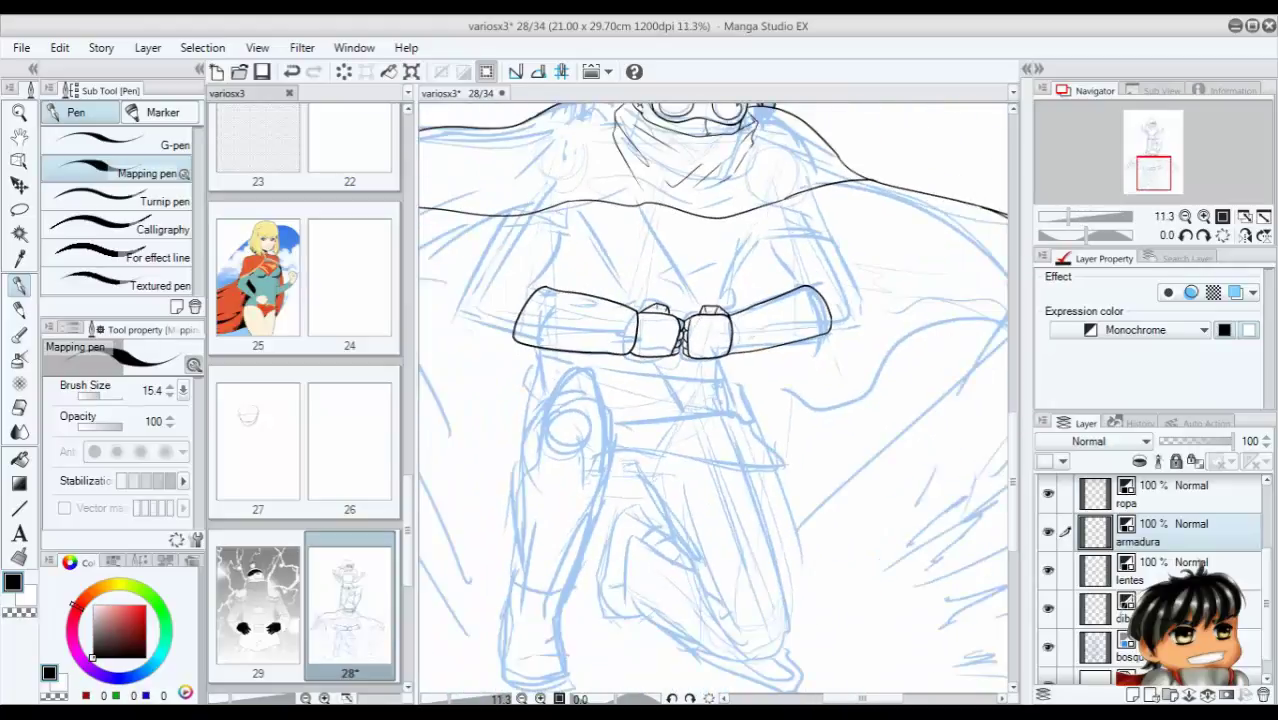
Ink the inner and outer outlines of the hero's right-side bare arm on the layer below lentes, redoing the outer stroke.
{"action": "scroll", "coordinate": [712, 400], "scroll_direction": "up", "scroll_amount": 3}
{"action": "key", "text": "ctrl+plus"}
{"action": "mouse_move", "coordinate": [880, 395]}
{"action": "left_mouse_down"}
{"action": "mouse_move", "coordinate": [915, 495]}
{"action": "mouse_move", "coordinate": [906, 510]}
{"action": "left_mouse_up"}
{"action": "left_click_drag", "start_coordinate": [836, 442], "coordinate": [870, 450]}
{"action": "left_click_drag", "start_coordinate": [700, 400], "coordinate": [740, 435]}
{"action": "key", "text": "ctrl+z"}
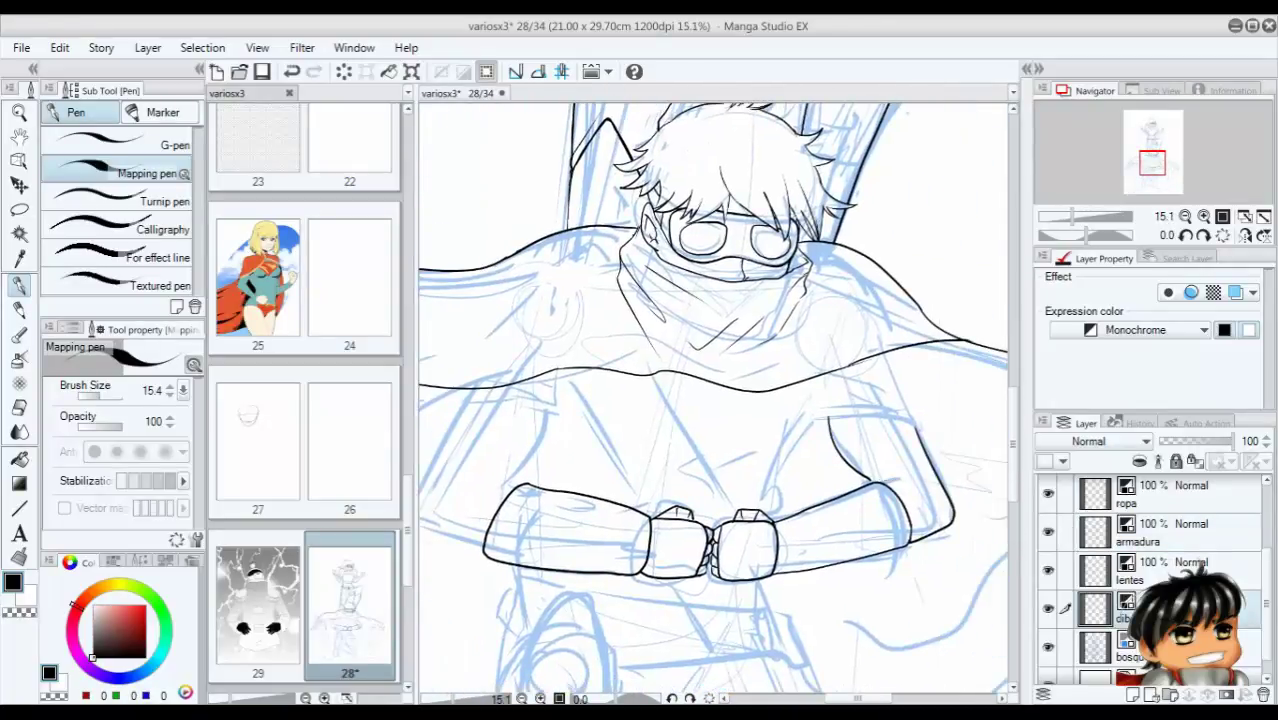
{"action": "key", "text": "ctrl+z"}
{"action": "mouse_move", "coordinate": [904, 400]}
{"action": "left_mouse_down"}
{"action": "mouse_move", "coordinate": [945, 466]}
{"action": "mouse_move", "coordinate": [906, 540]}
{"action": "mouse_move", "coordinate": [944, 472]}
{"action": "mouse_move", "coordinate": [930, 448]}
{"action": "left_mouse_up"}
Ink the inner and outer outlines of the hero's left-side bare arm from the cape's edge to the forearm guard.
{"action": "left_click_drag", "start_coordinate": [700, 400], "coordinate": [810, 370]}
{"action": "left_click_drag", "start_coordinate": [658, 378], "coordinate": [615, 458]}
{"action": "mouse_move", "coordinate": [576, 364]}
{"action": "left_mouse_down"}
{"action": "mouse_move", "coordinate": [537, 466]}
{"action": "mouse_move", "coordinate": [596, 520]}
{"action": "left_mouse_up"}
{"action": "key", "text": "ctrl+z"}
{"action": "mouse_move", "coordinate": [626, 452]}
{"action": "left_mouse_down"}
{"action": "mouse_move", "coordinate": [576, 438]}
{"action": "mouse_move", "coordinate": [634, 458]}
{"action": "left_mouse_up"}
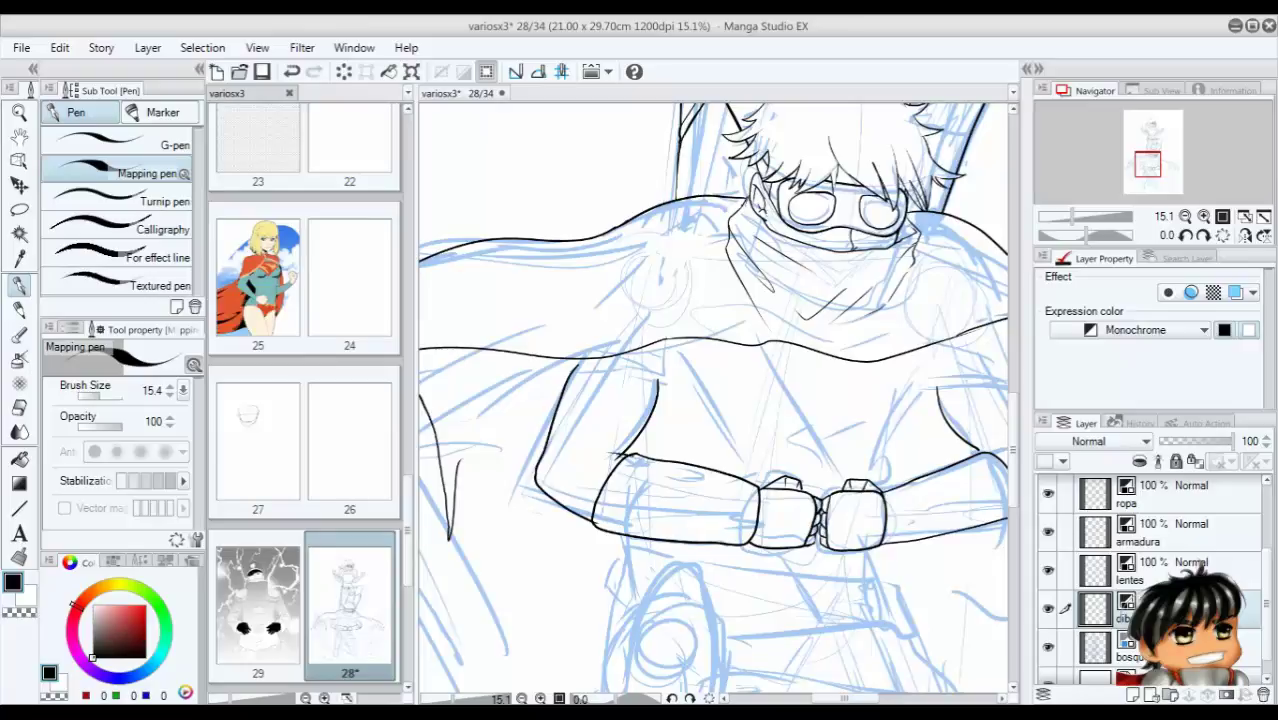
{"action": "left_click_drag", "start_coordinate": [750, 400], "coordinate": [620, 405]}
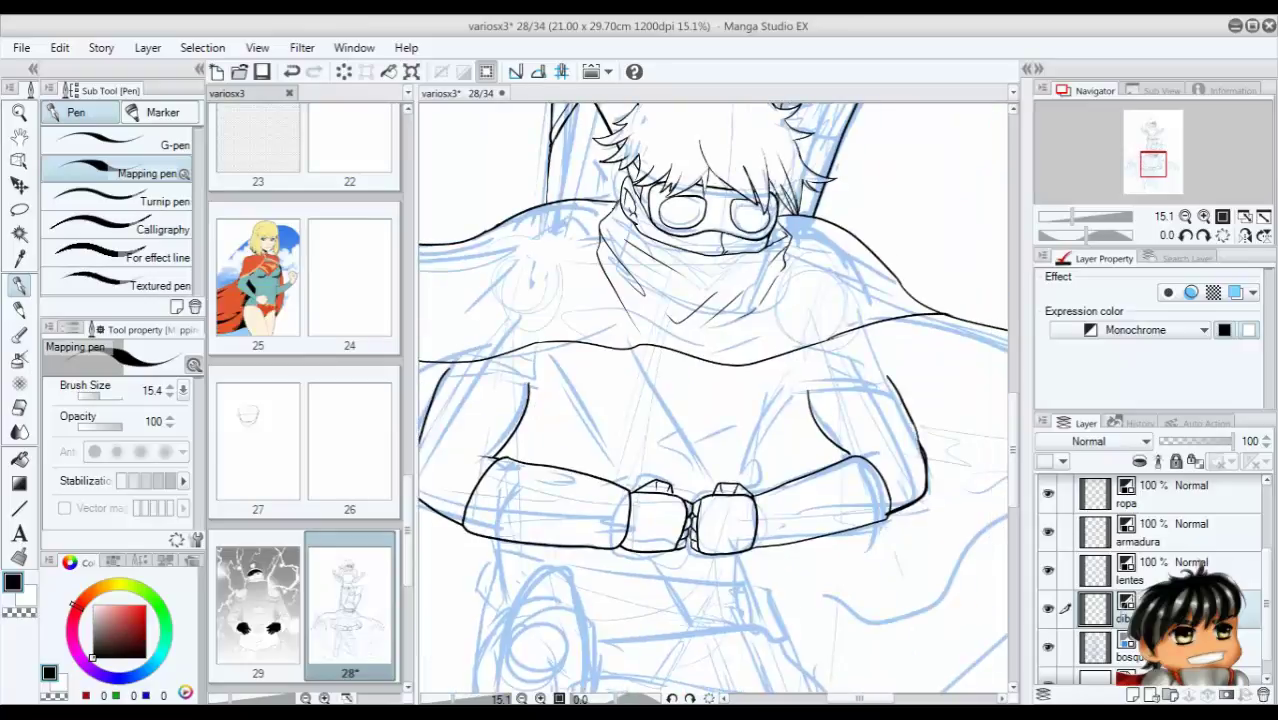
Ink the hero's left-side short sleeve on the ropa layer, redoing it as a longer sleeve with a slanted hem.
{"action": "mouse_move", "coordinate": [700, 400]}
{"action": "left_mouse_down"}
{"action": "mouse_move", "coordinate": [714, 442]}
{"action": "mouse_move", "coordinate": [790, 420]}
{"action": "mouse_move", "coordinate": [740, 400]}
{"action": "left_mouse_up"}
{"action": "left_click", "coordinate": [1180, 492]}
{"action": "mouse_move", "coordinate": [440, 446]}
{"action": "left_mouse_down"}
{"action": "mouse_move", "coordinate": [592, 418]}
{"action": "mouse_move", "coordinate": [588, 432]}
{"action": "left_mouse_up"}
{"action": "left_click_drag", "start_coordinate": [490, 396], "coordinate": [478, 432]}
{"action": "left_click_drag", "start_coordinate": [700, 400], "coordinate": [805, 405]}
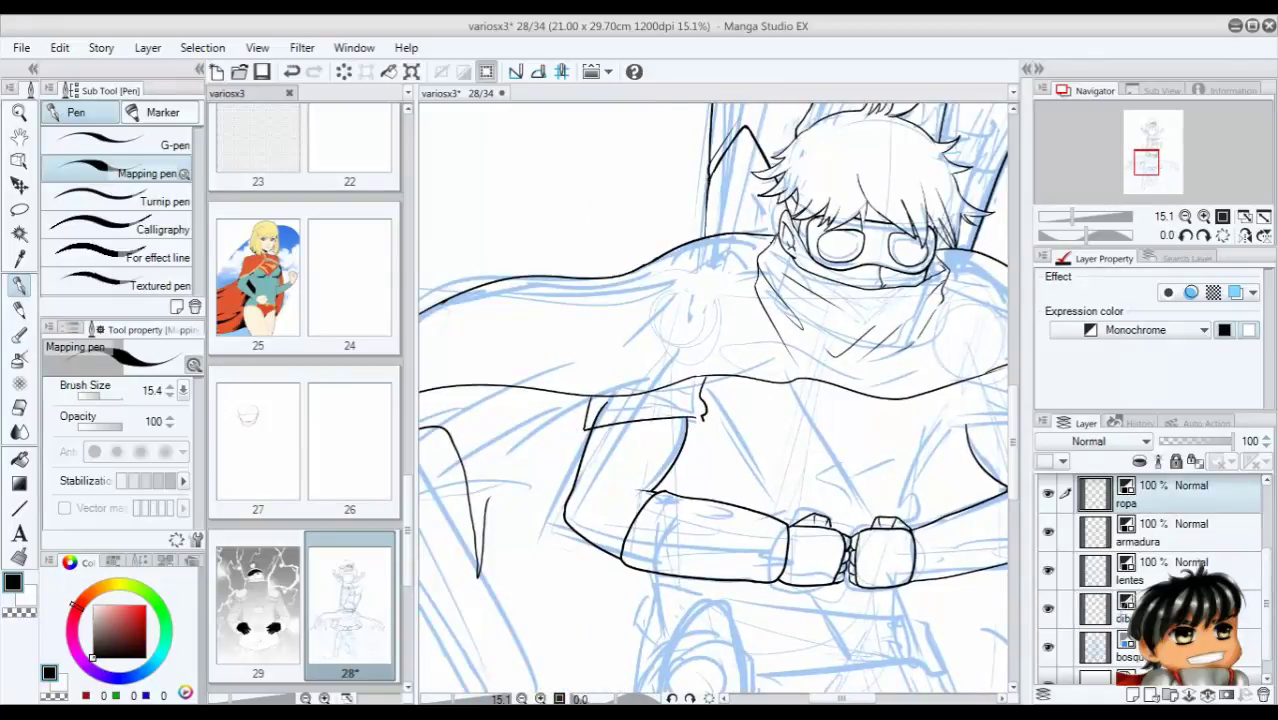
{"action": "key", "text": "ctrl+z"}
{"action": "mouse_move", "coordinate": [586, 400]}
{"action": "left_mouse_down"}
{"action": "mouse_move", "coordinate": [620, 425]}
{"action": "mouse_move", "coordinate": [660, 418]}
{"action": "left_mouse_up"}
{"action": "left_click_drag", "start_coordinate": [572, 462], "coordinate": [690, 418]}
{"action": "left_click_drag", "start_coordinate": [594, 398], "coordinate": [572, 462]}
{"action": "key", "text": "ctrl+z"}
{"action": "left_click_drag", "start_coordinate": [700, 405], "coordinate": [581, 452]}
{"action": "left_click_drag", "start_coordinate": [590, 398], "coordinate": [578, 452]}
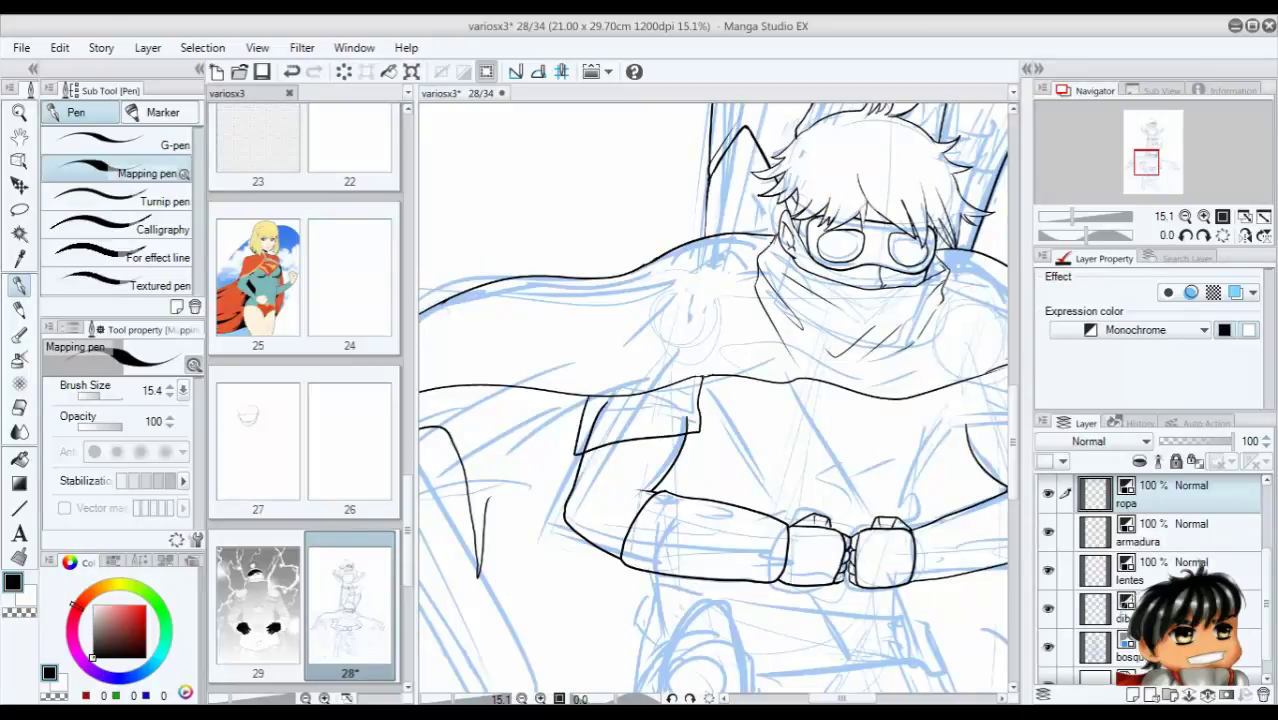
Ink the hero's right-side short sleeve below the cape, redoing its hem and side strokes.
{"action": "left_click_drag", "start_coordinate": [800, 400], "coordinate": [615, 405]}
{"action": "mouse_move", "coordinate": [760, 392]}
{"action": "left_mouse_down"}
{"action": "mouse_move", "coordinate": [836, 444]}
{"action": "mouse_move", "coordinate": [842, 360]}
{"action": "mouse_move", "coordinate": [890, 450]}
{"action": "left_mouse_up"}
{"action": "key", "text": "ctrl+z"}
{"action": "mouse_move", "coordinate": [866, 416]}
{"action": "left_mouse_down"}
{"action": "mouse_move", "coordinate": [772, 422]}
{"action": "mouse_move", "coordinate": [770, 436]}
{"action": "left_mouse_up"}
{"action": "key", "text": "ctrl+z"}
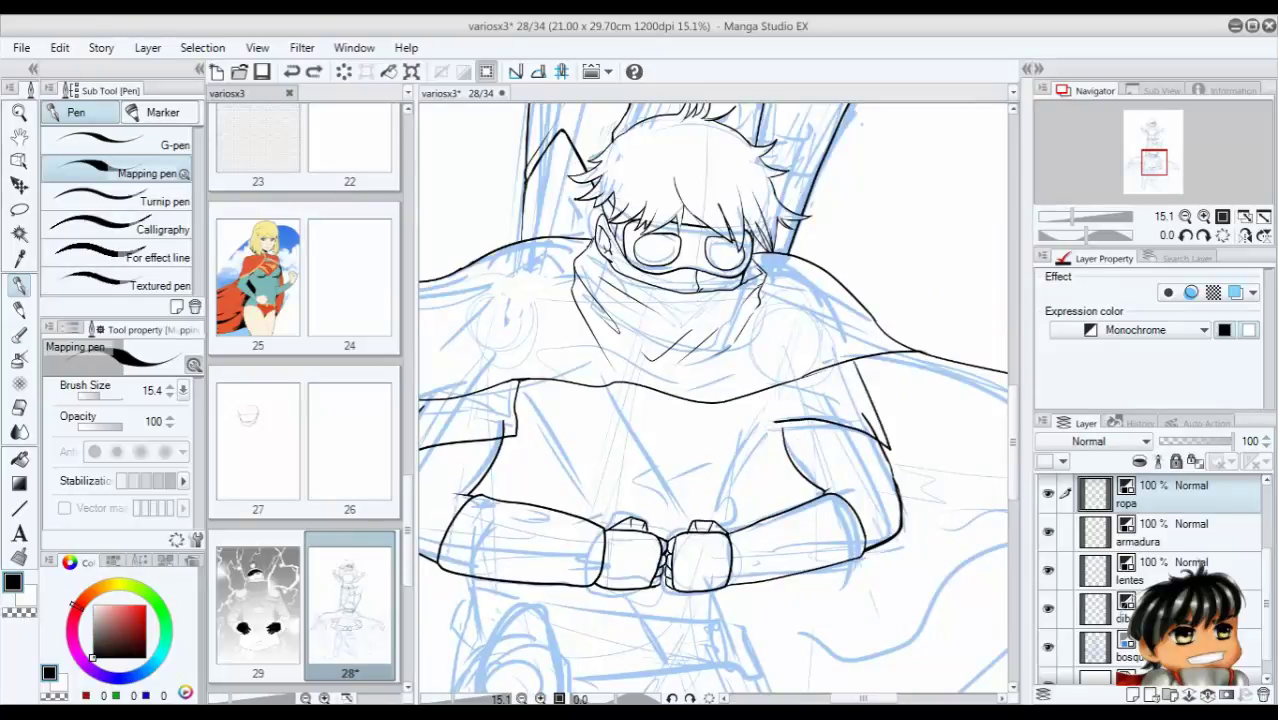
{"action": "left_click_drag", "start_coordinate": [780, 392], "coordinate": [770, 436]}
{"action": "left_click_drag", "start_coordinate": [700, 400], "coordinate": [865, 405]}
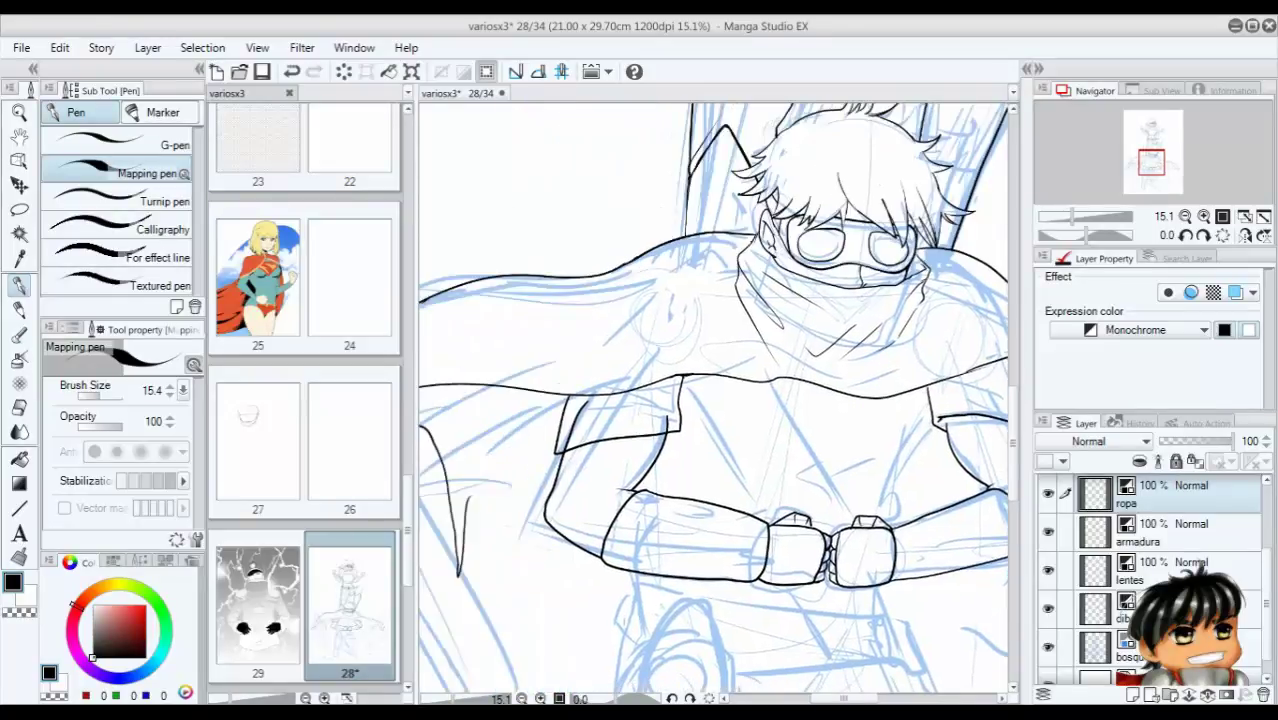
Redraw the left-side sleeve's hem as a curve with a folded inner corner.
{"action": "mouse_move", "coordinate": [680, 428]}
{"action": "left_mouse_down"}
{"action": "mouse_move", "coordinate": [556, 452]}
{"action": "mouse_move", "coordinate": [674, 421]}
{"action": "left_mouse_up"}
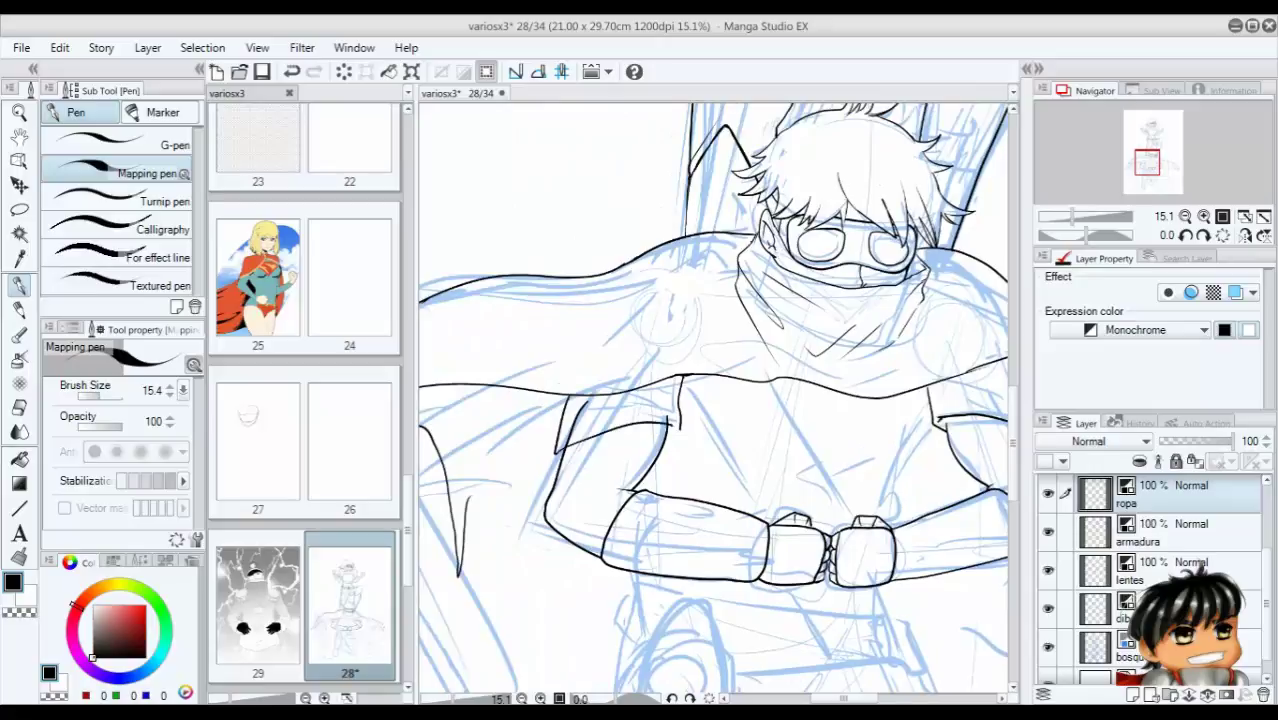
{"action": "scroll", "coordinate": [697, 436], "scroll_direction": "up", "scroll_amount": 2}
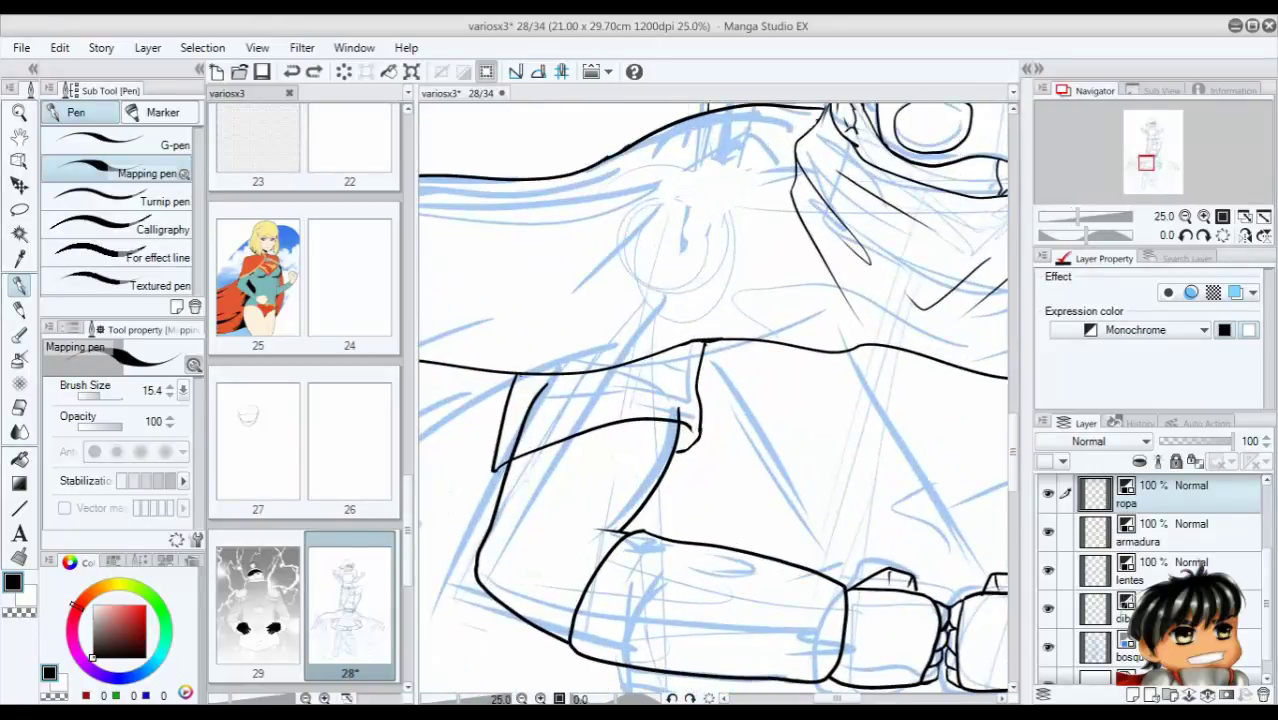
{"action": "scroll", "coordinate": [497, 472], "scroll_direction": "down", "scroll_amount": 2}
Remove the arm outlines showing inside the sleeves on the layer below lentes, and hide the blue sketch layer.
{"action": "left_click", "coordinate": [1100, 608]}
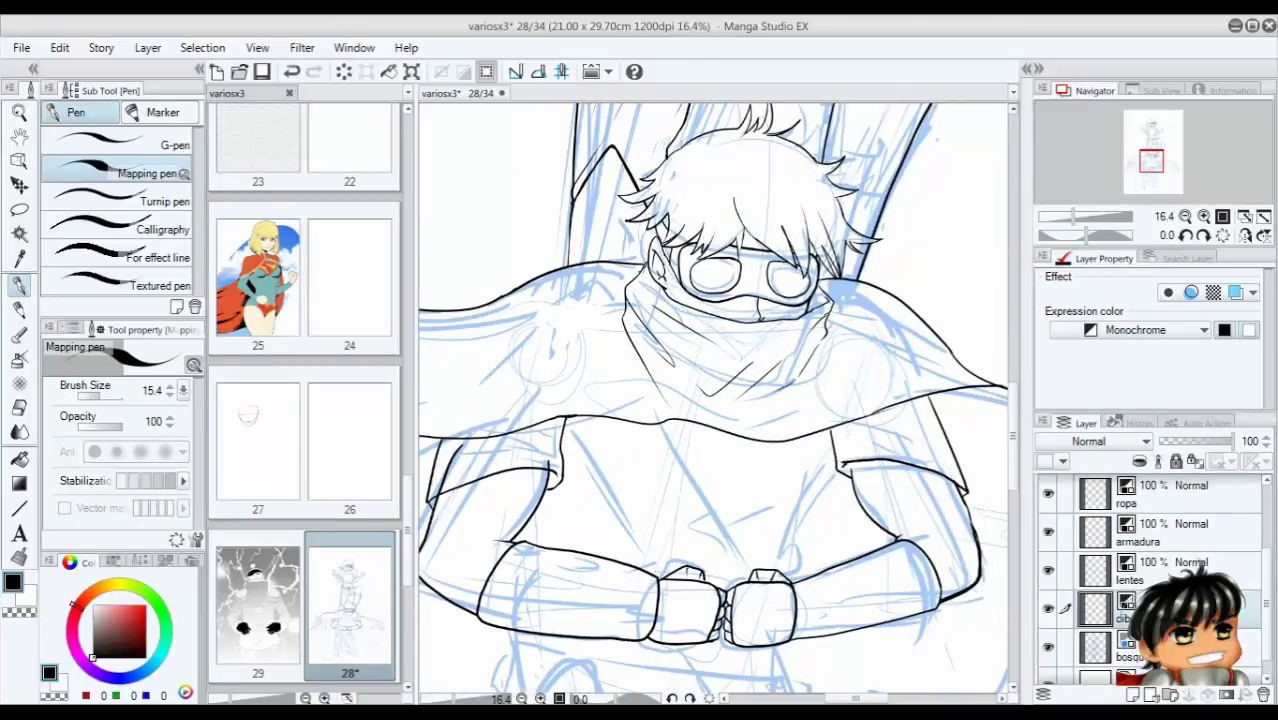
{"action": "key", "text": "minus"}
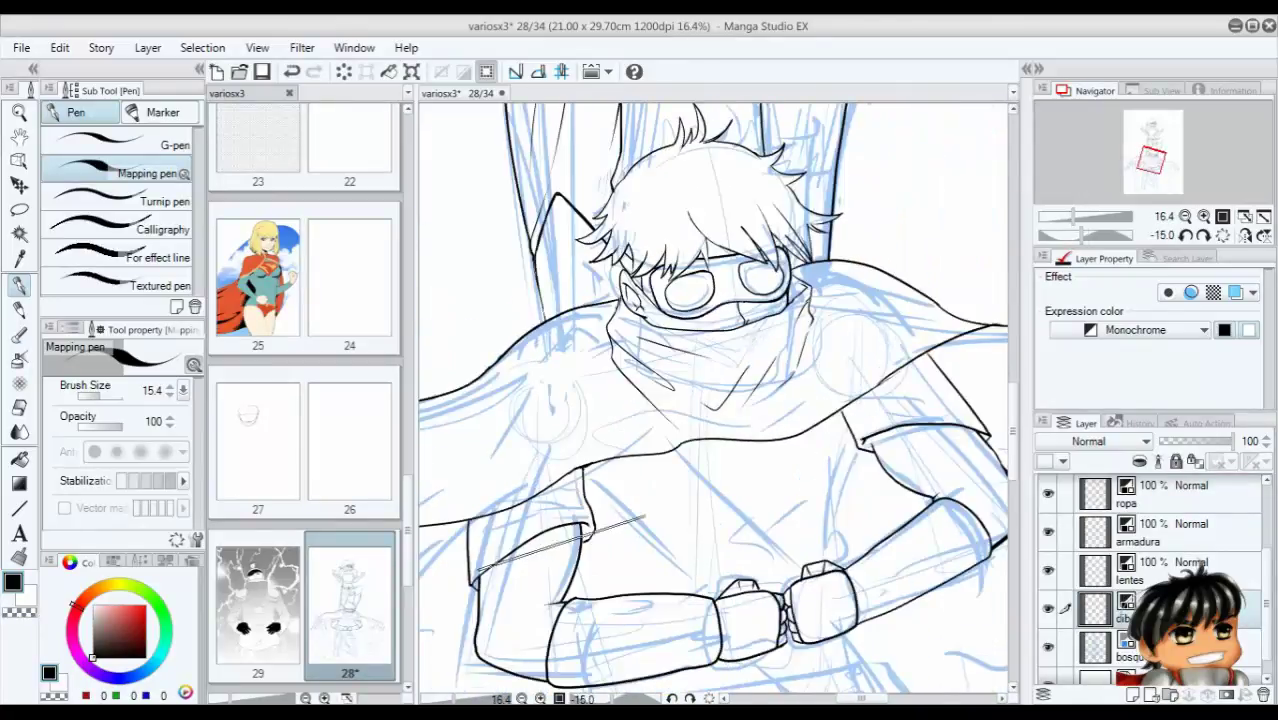
{"action": "key", "text": "equal"}
{"action": "scroll", "coordinate": [585, 532], "scroll_direction": "down", "scroll_amount": 4}
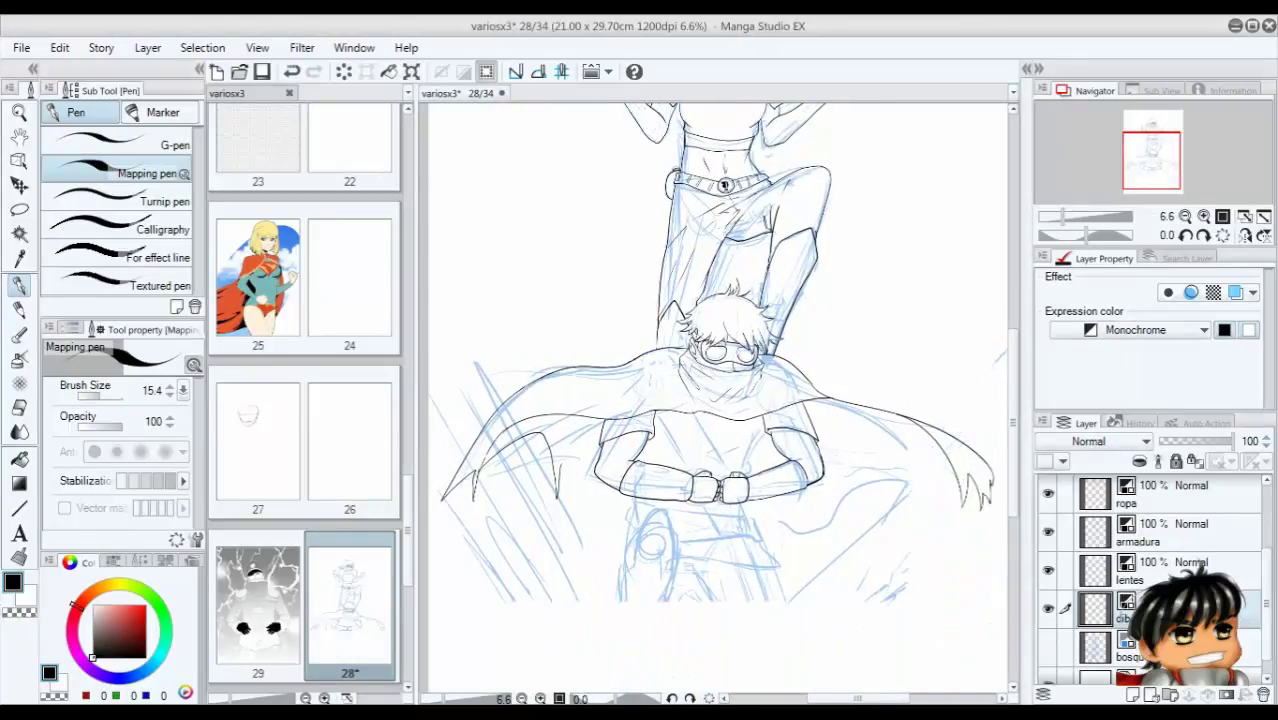
{"action": "scroll", "coordinate": [717, 398], "scroll_direction": "down", "scroll_amount": 1}
{"action": "scroll", "coordinate": [680, 400], "scroll_direction": "up", "scroll_amount": 1}
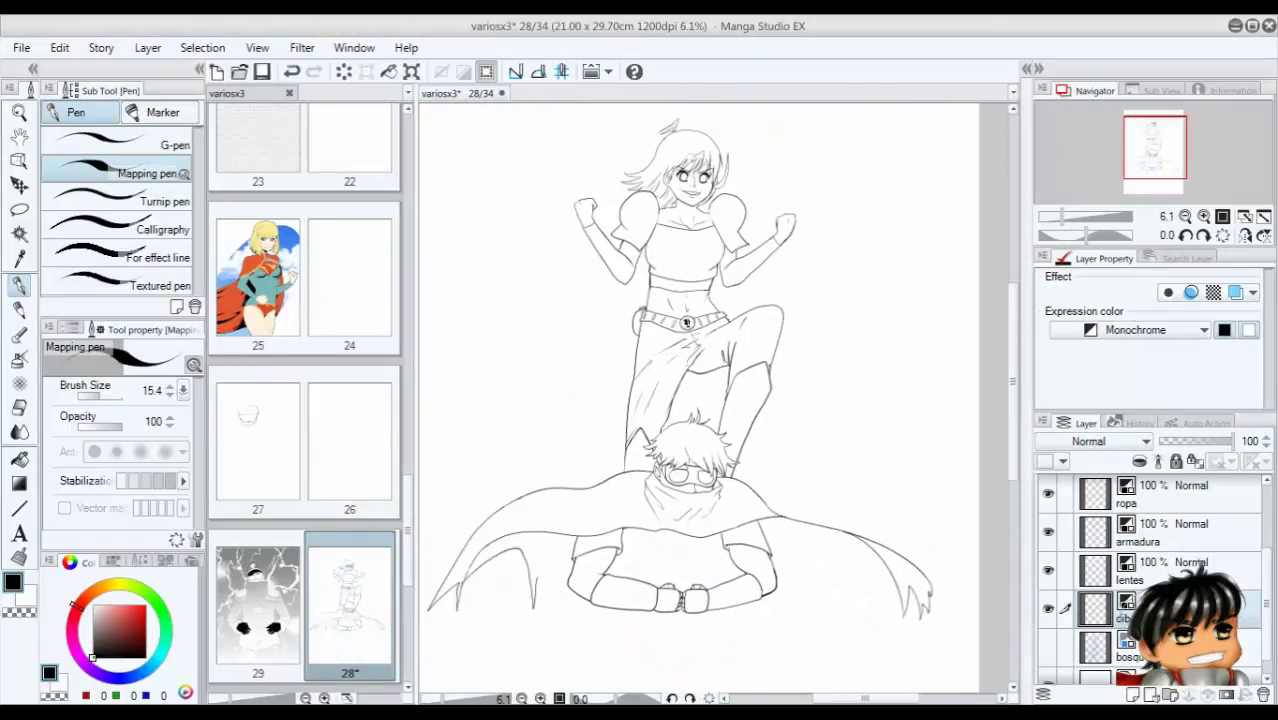
Lasso the heroine from the raised knee up, select her line-art layers together, and move the selection slightly down.
{"action": "key", "text": "m"}
{"action": "mouse_move", "coordinate": [588, 445]}
{"action": "left_mouse_down"}
{"action": "mouse_move", "coordinate": [612, 426]}
{"action": "mouse_move", "coordinate": [665, 367]}
{"action": "mouse_move", "coordinate": [783, 115]}
{"action": "mouse_move", "coordinate": [510, 420]}
{"action": "mouse_move", "coordinate": [540, 460]}
{"action": "left_mouse_up"}
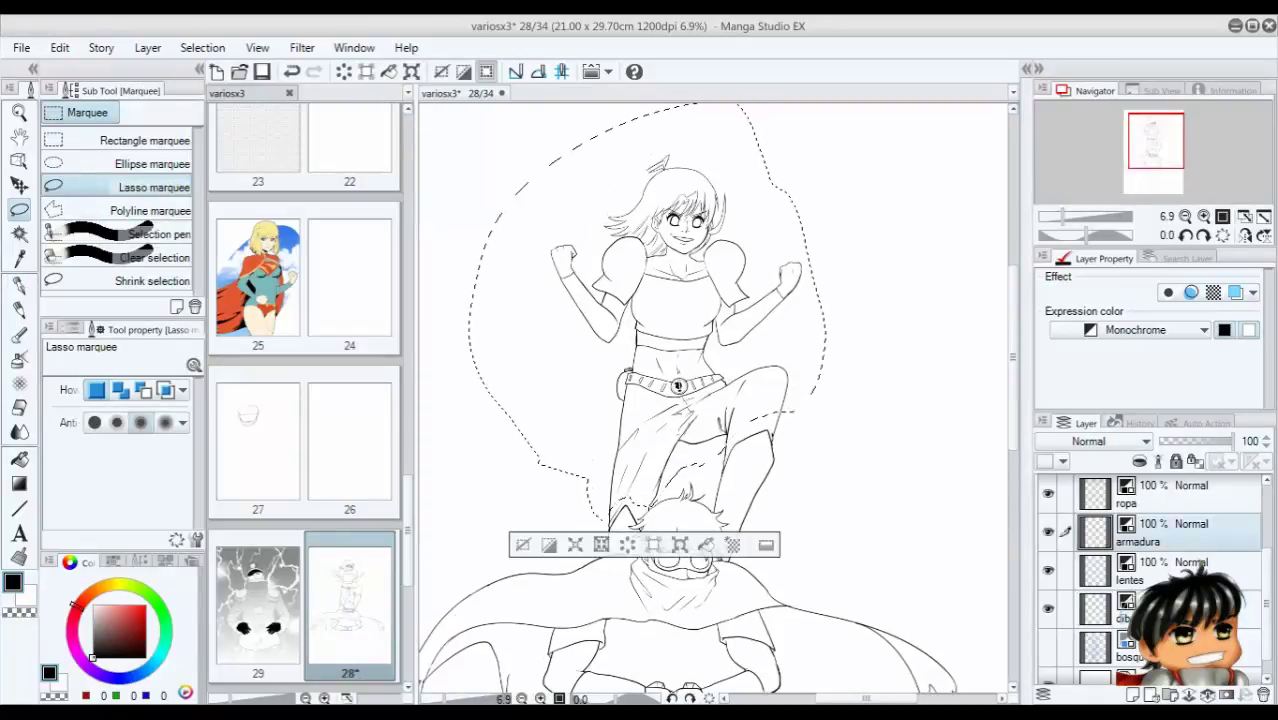
{"action": "left_click", "coordinate": [1150, 570]}
{"action": "scroll", "coordinate": [1190, 563], "scroll_direction": "up", "scroll_amount": 3}
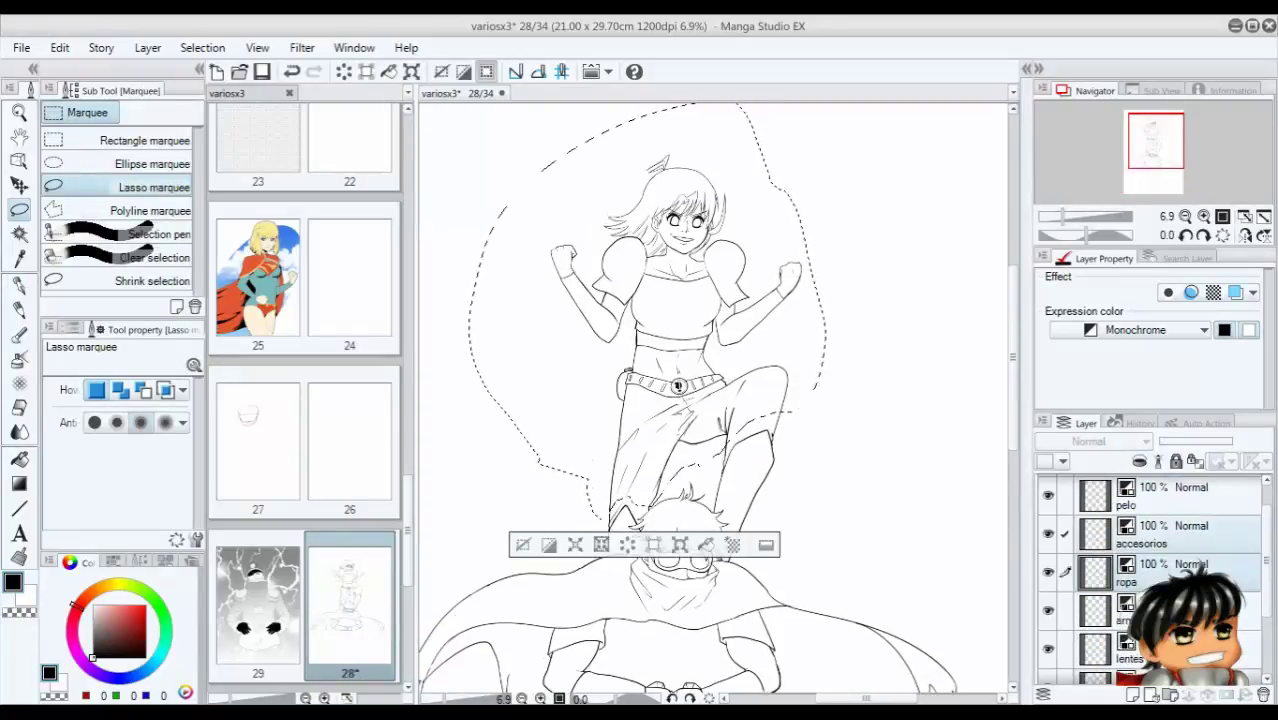
{"action": "left_click", "coordinate": [1190, 565], "text": "ctrl"}
{"action": "key", "text": "k"}
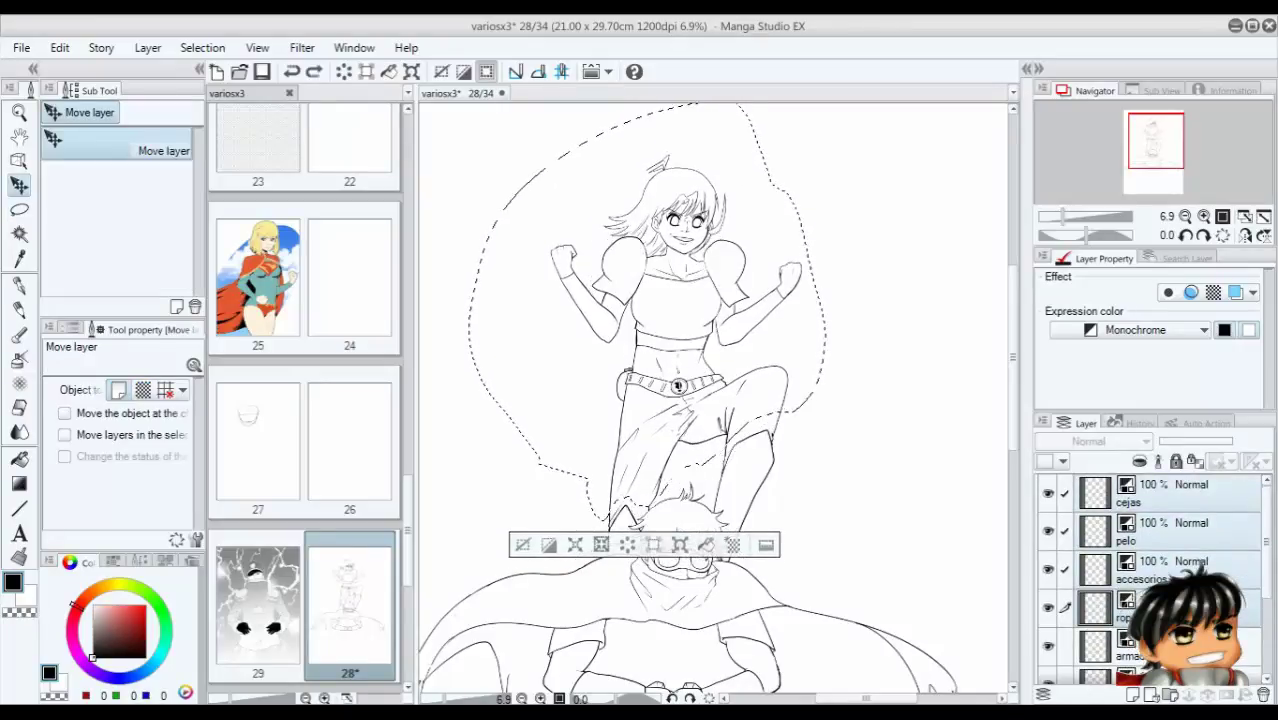
{"action": "scroll", "coordinate": [1190, 563], "scroll_direction": "down", "scroll_amount": 1}
{"action": "left_click_drag", "start_coordinate": [677, 385], "coordinate": [673, 410]}
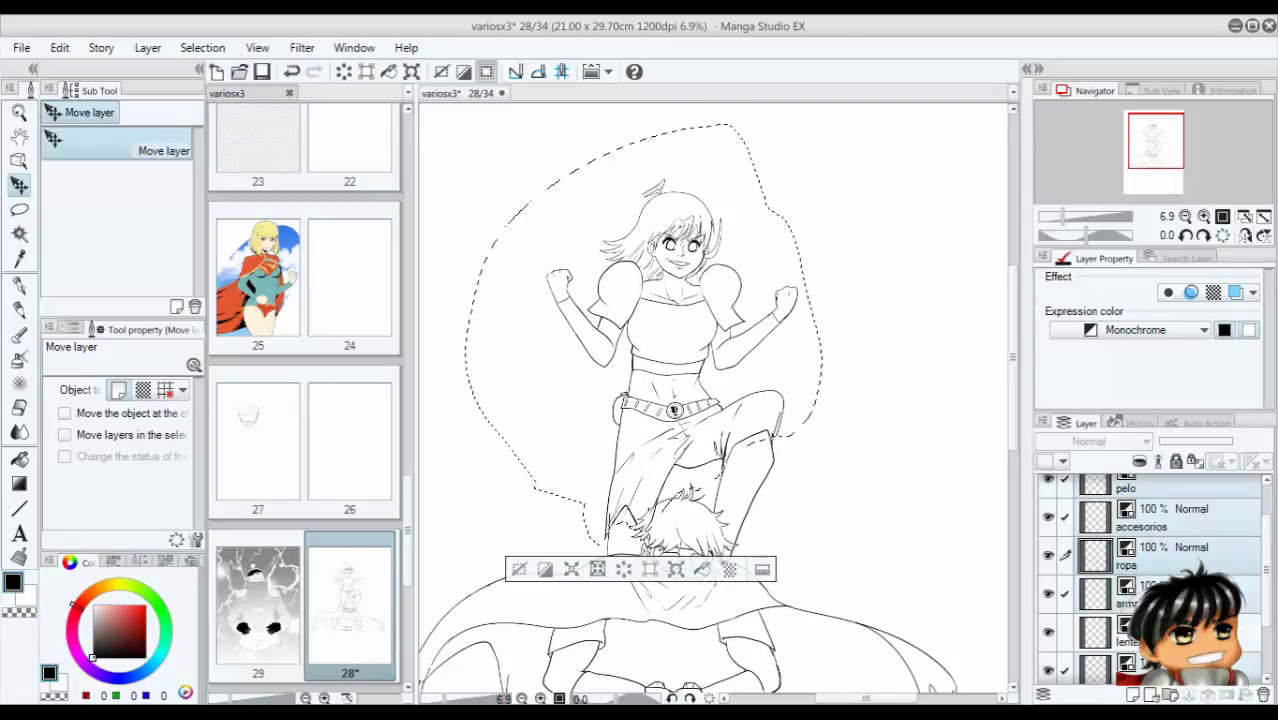
Deselect and reconnect the trouser outline around the heroine's raised knee on the ropa layer with the Mapping pen at size 10.4.
{"action": "key", "text": "m"}
{"action": "scroll", "coordinate": [673, 410], "scroll_direction": "down", "scroll_amount": 2}
{"action": "scroll", "coordinate": [673, 410], "scroll_direction": "up", "scroll_amount": 5}
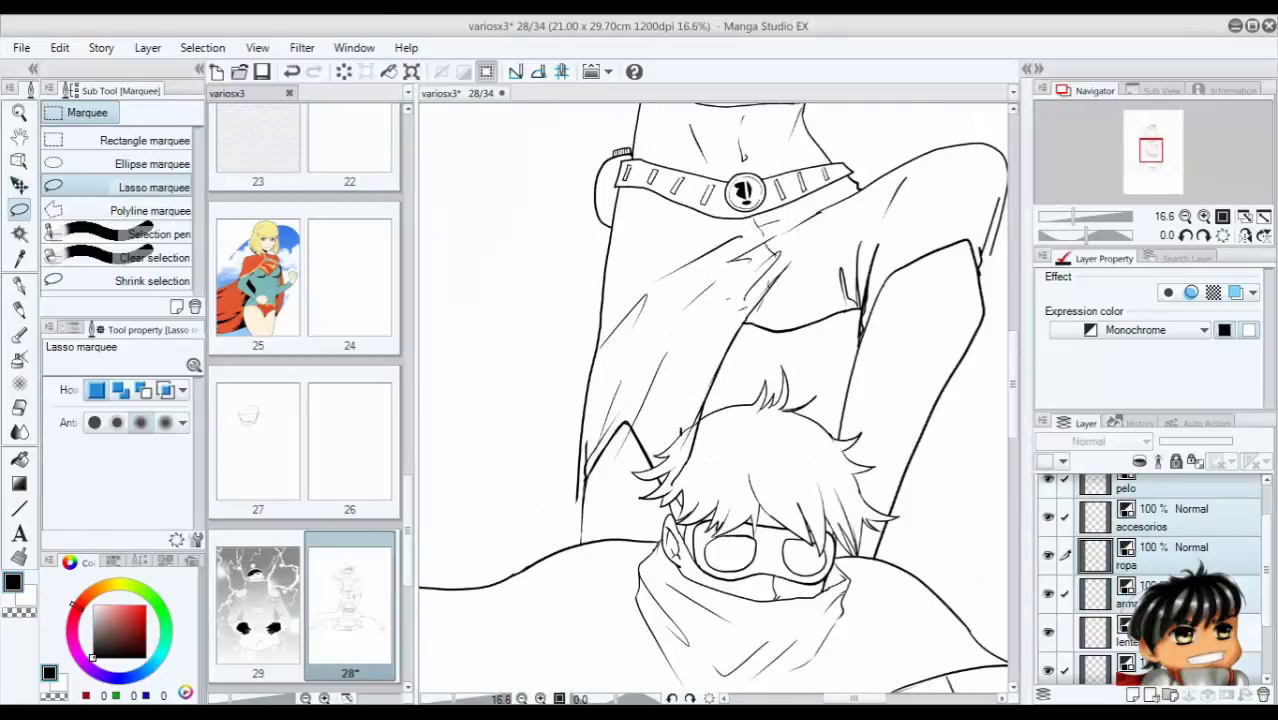
{"action": "key", "text": "p"}
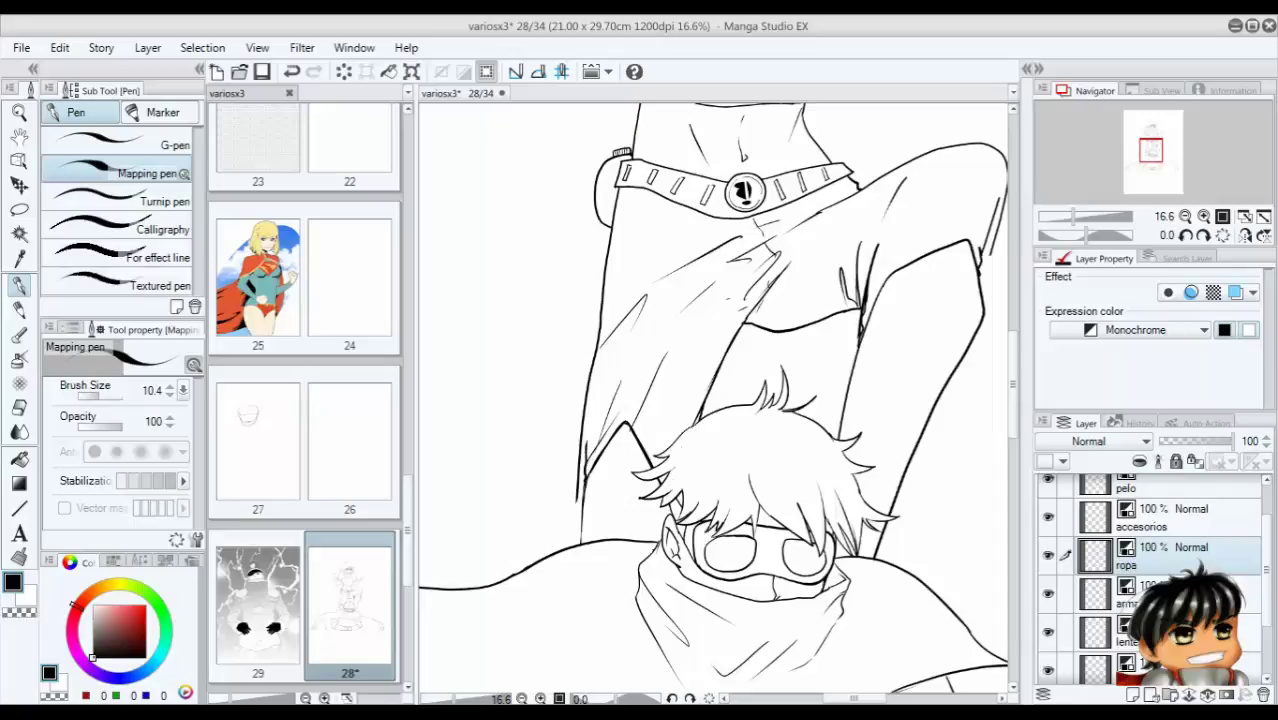
{"action": "key", "text": "ctrl+z"}
{"action": "left_click_drag", "start_coordinate": [713, 400], "coordinate": [628, 432]}
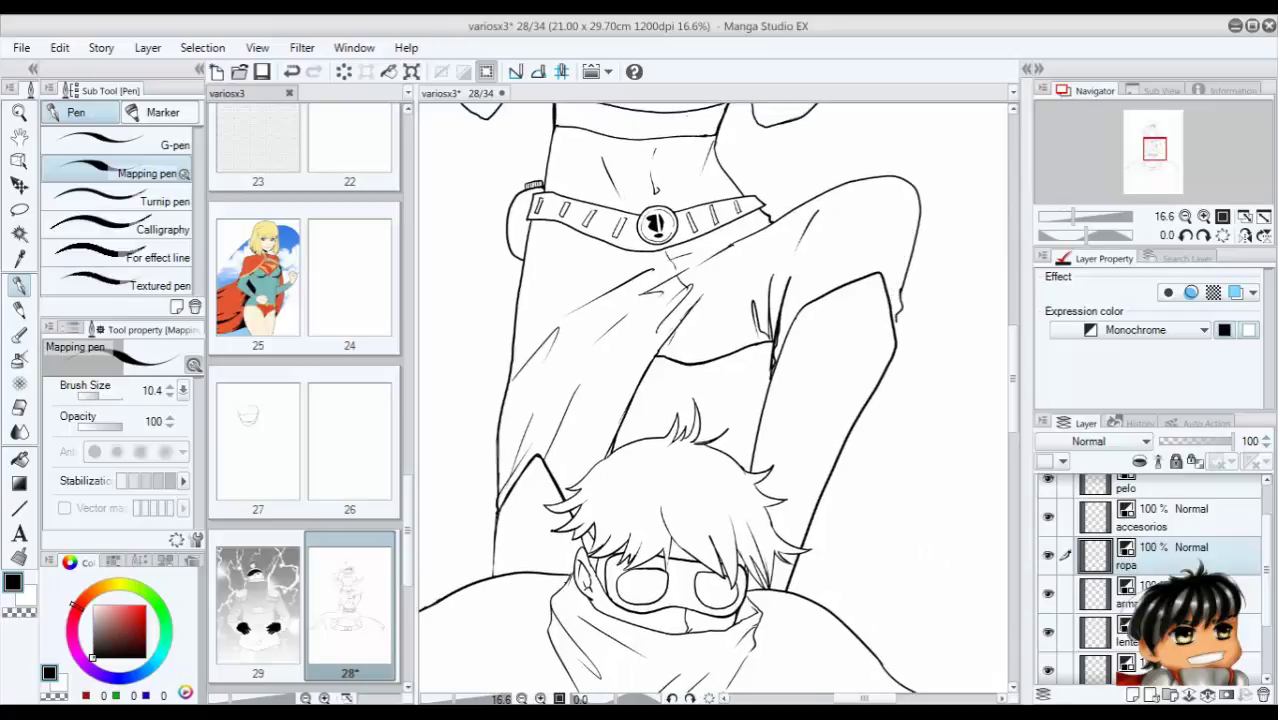
{"action": "left_click_drag", "start_coordinate": [713, 400], "coordinate": [683, 448]}
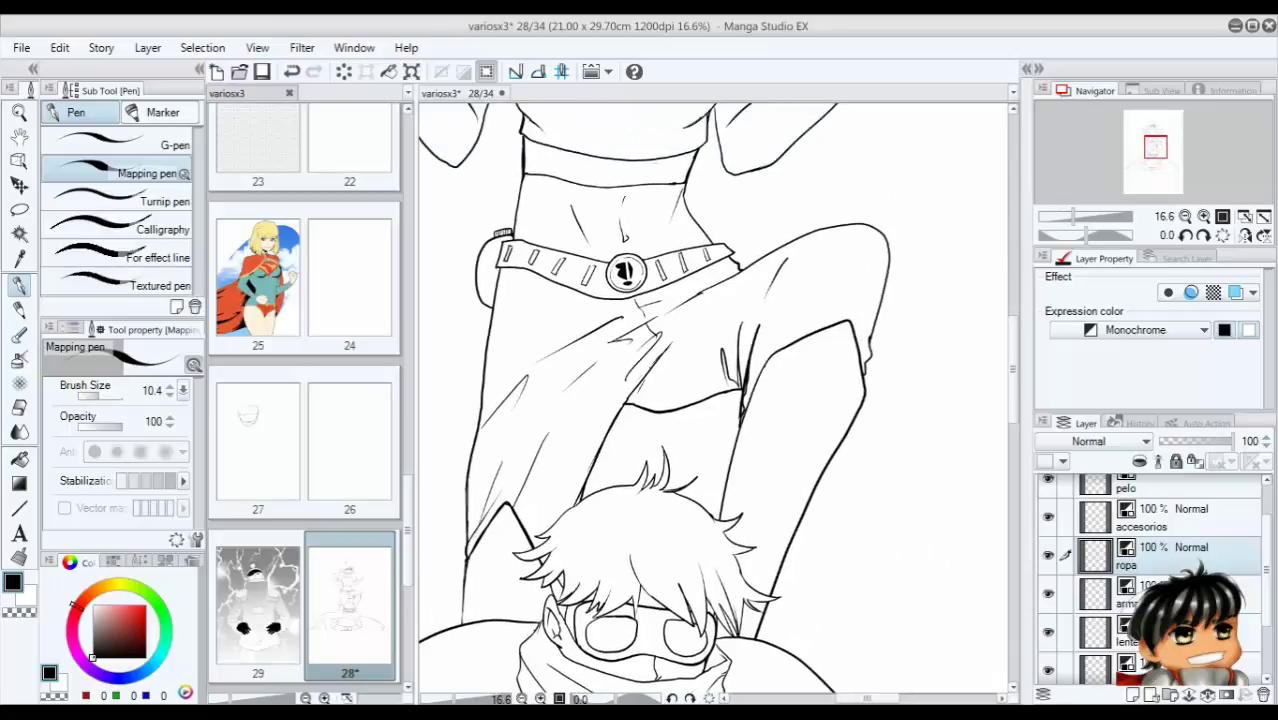
{"action": "key", "text": "ctrl+z"}
{"action": "scroll", "coordinate": [713, 400], "scroll_direction": "down", "scroll_amount": 2}
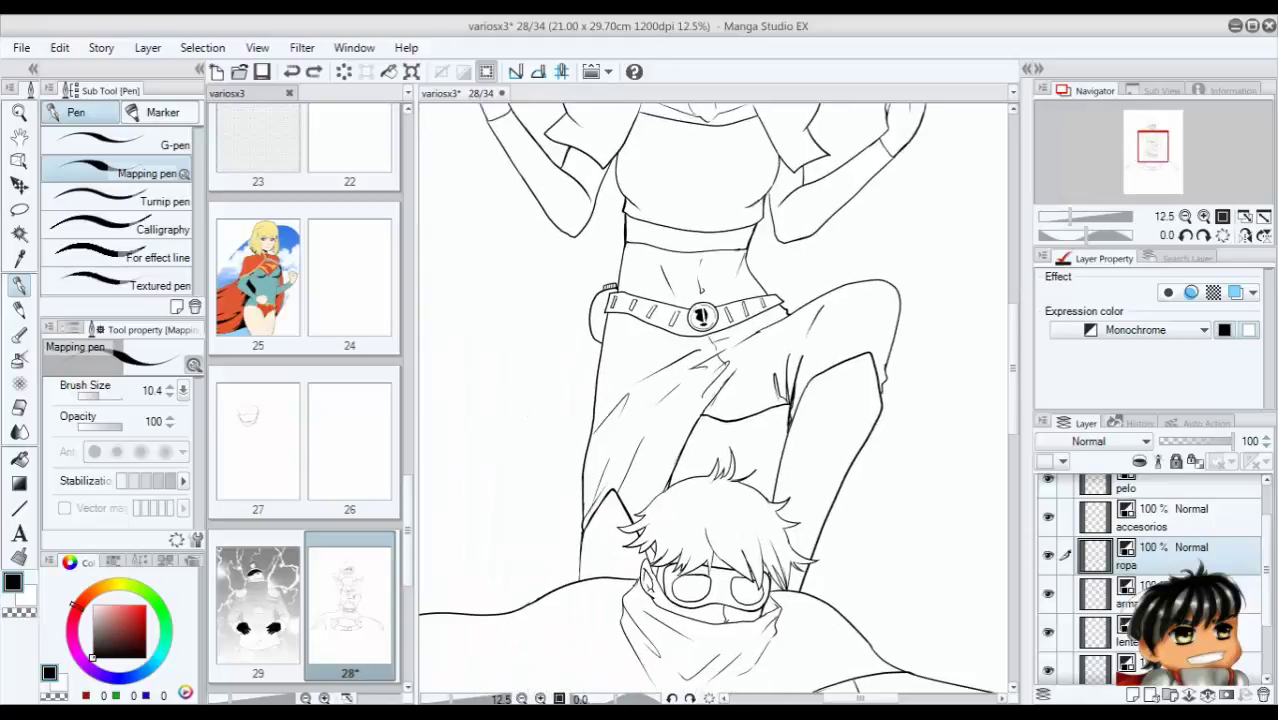
Replace the raised leg's pointed knee guard top with a higher, rounder outline on armadura at brush size 15.4, and save the page.
{"action": "left_click", "coordinate": [1100, 595]}
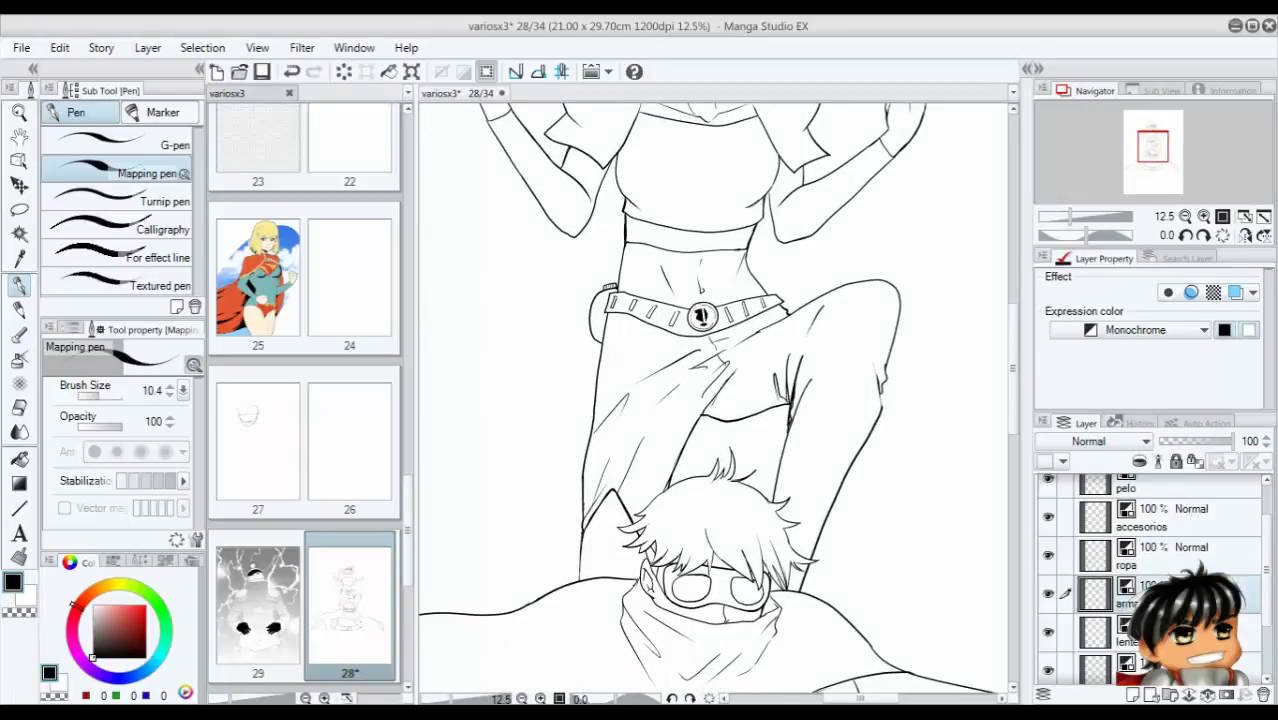
{"action": "key", "text": "ctrl+z"}
{"action": "key", "text": "bracketright"}
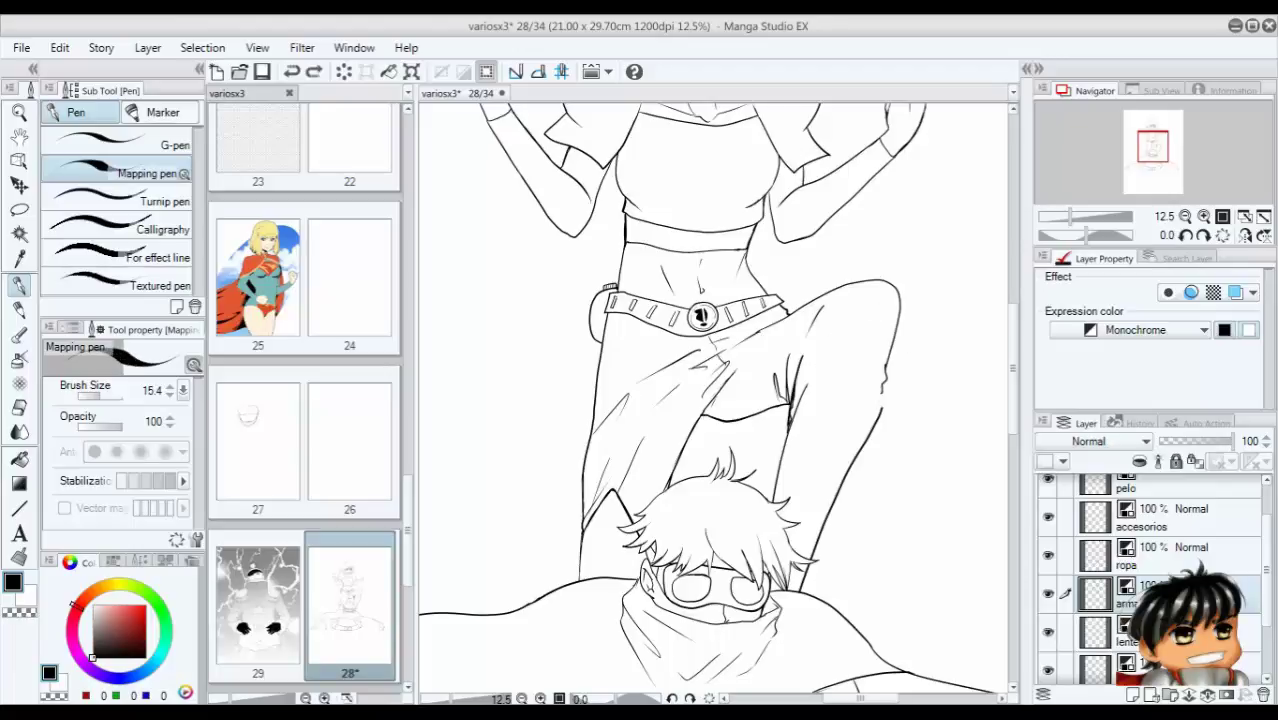
{"action": "left_click_drag", "start_coordinate": [893, 292], "coordinate": [907, 370]}
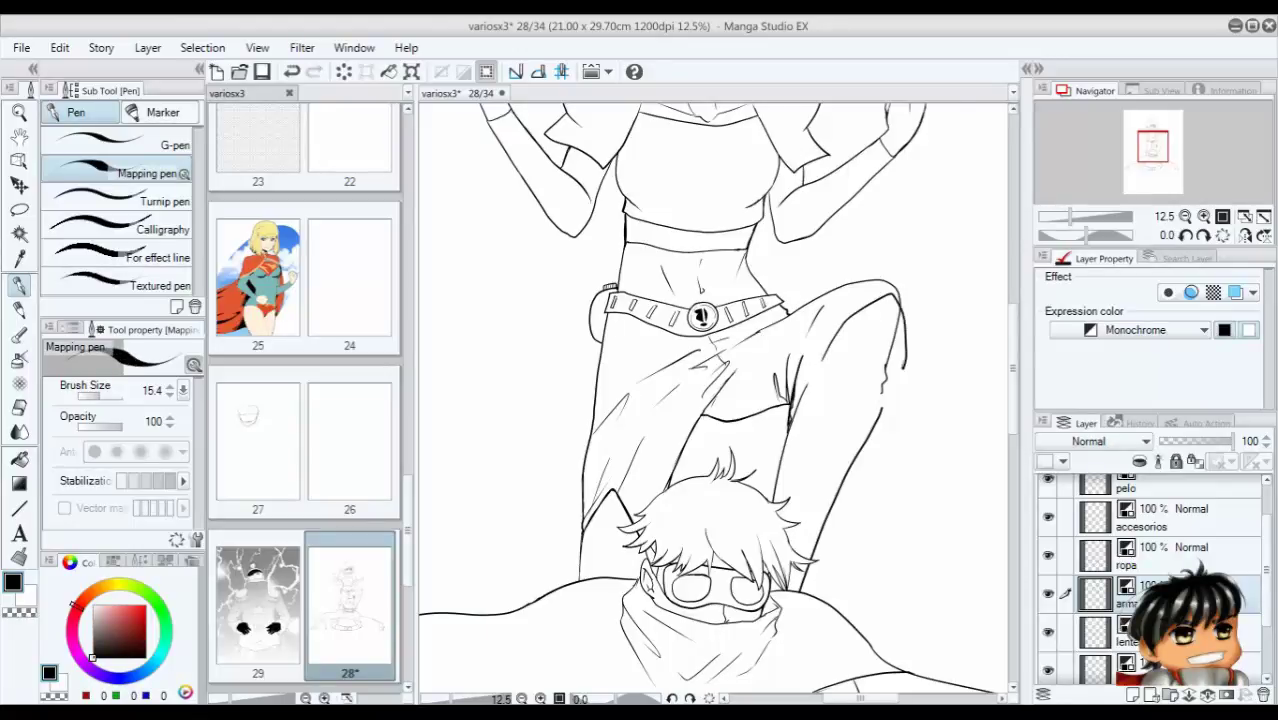
{"action": "key", "text": "ctrl+s"}
{"action": "scroll", "coordinate": [712, 398], "scroll_direction": "down", "scroll_amount": 3}
{"action": "scroll", "coordinate": [712, 398], "scroll_direction": "up", "scroll_amount": 2}
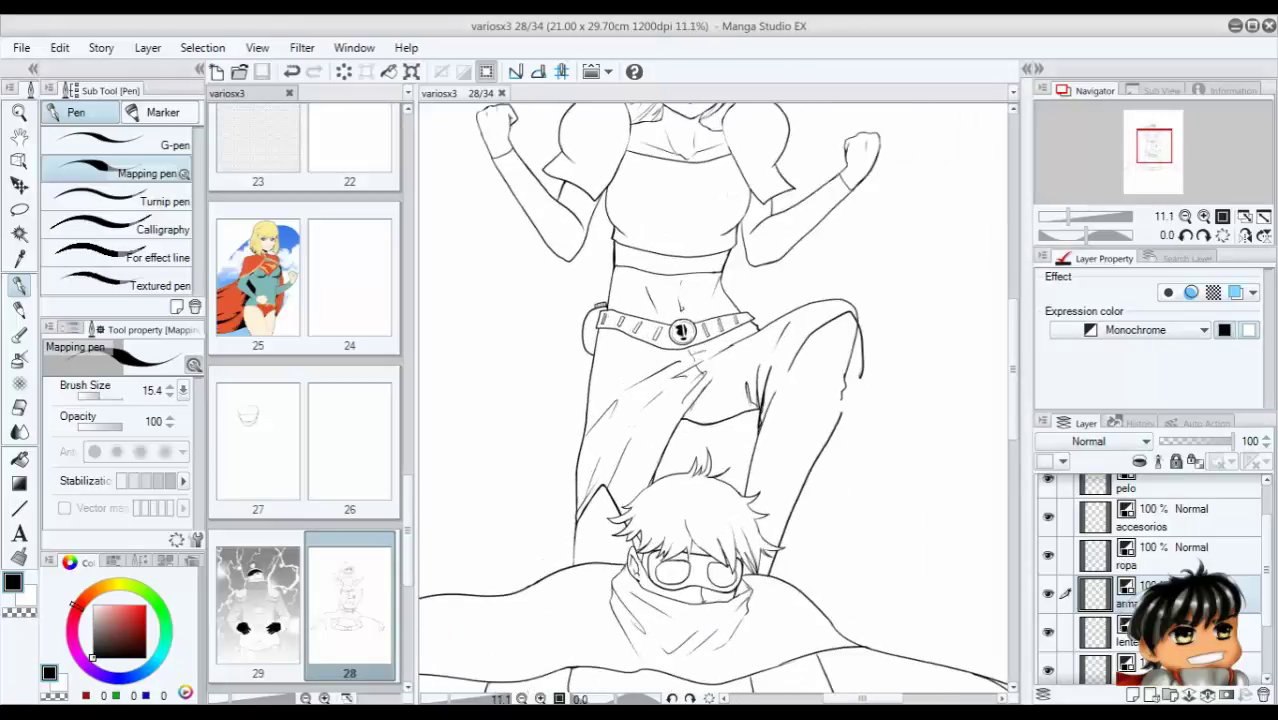
Erase the leftover trouser outline under the knee guard's outer side on ropa, and shorten the end of the guard's outer line.
{"action": "scroll", "coordinate": [545, 434], "scroll_direction": "up", "scroll_amount": 1}
{"action": "left_click", "coordinate": [1190, 555]}
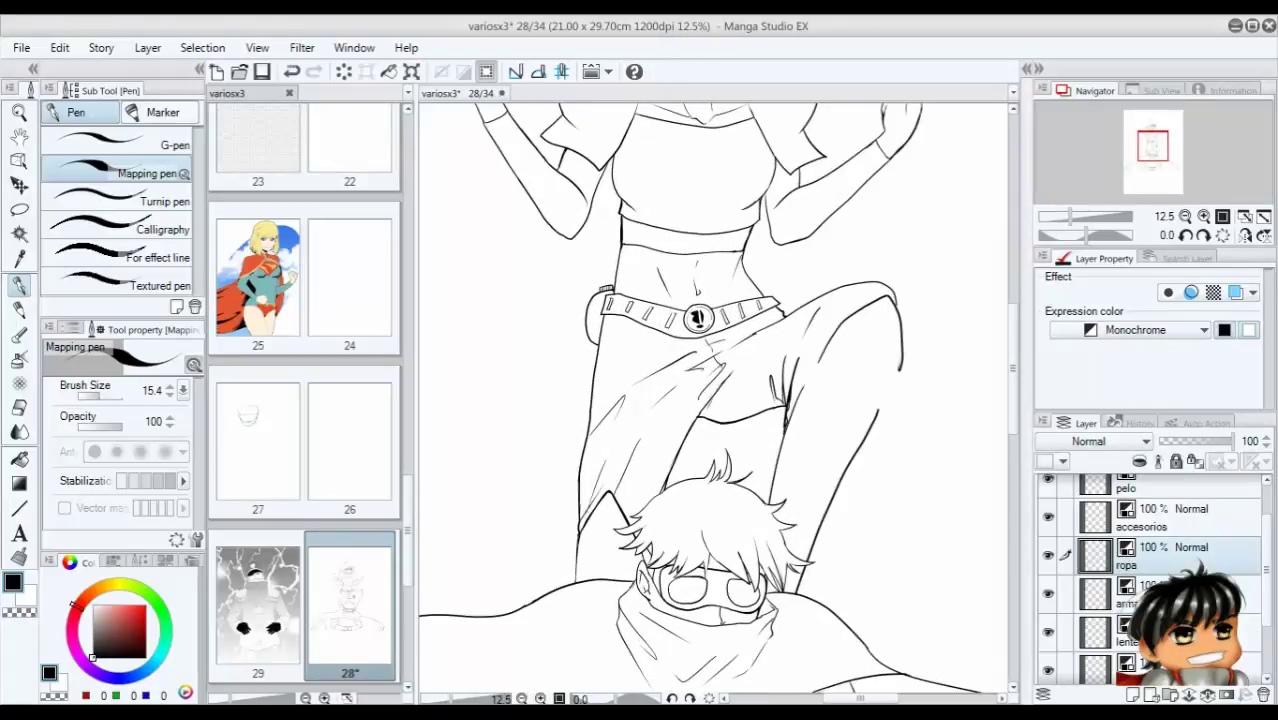
{"action": "scroll", "coordinate": [712, 398], "scroll_direction": "down", "scroll_amount": 2}
{"action": "scroll", "coordinate": [712, 398], "scroll_direction": "up", "scroll_amount": 1}
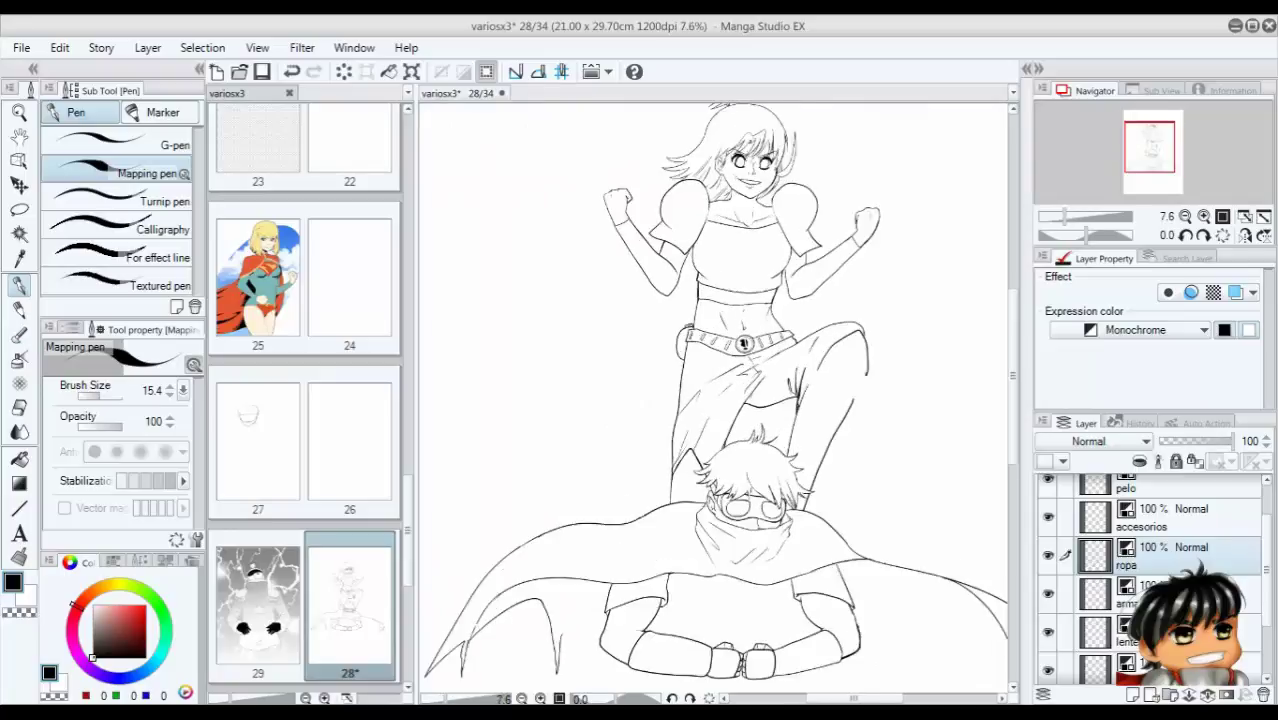
{"action": "scroll", "coordinate": [784, 396], "scroll_direction": "up", "scroll_amount": 2}
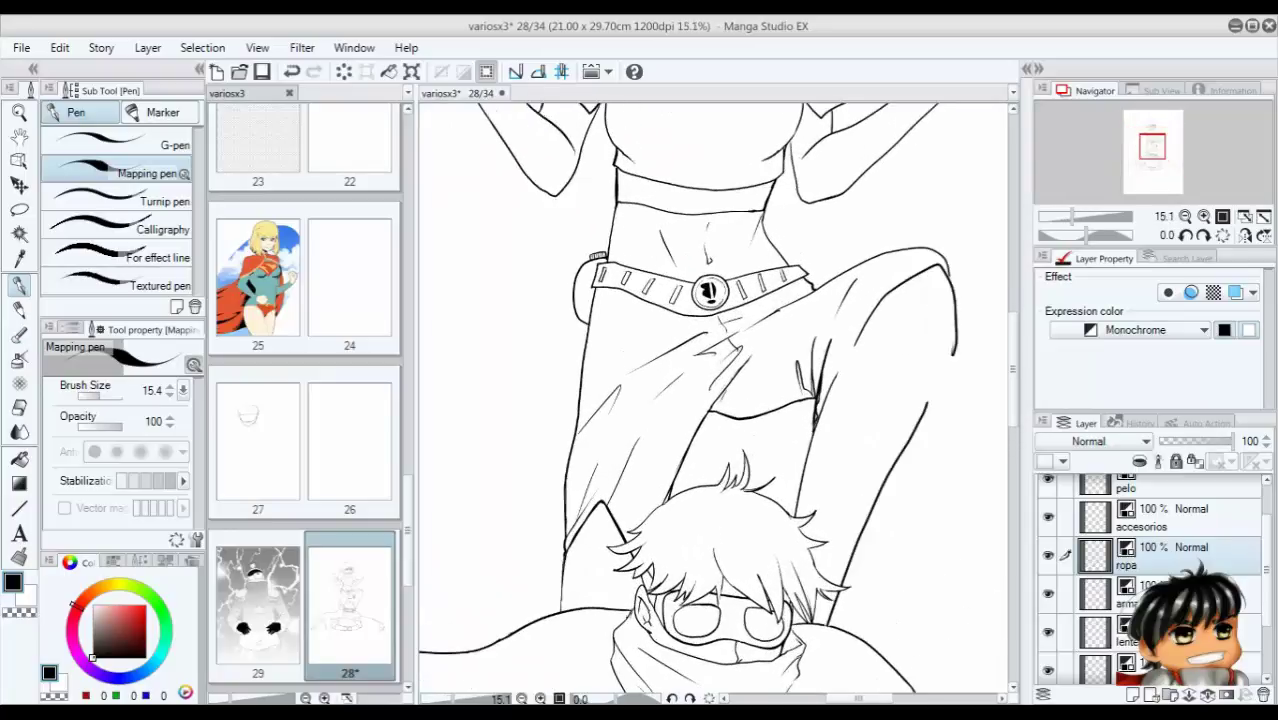
{"action": "key", "text": "ctrl+z"}
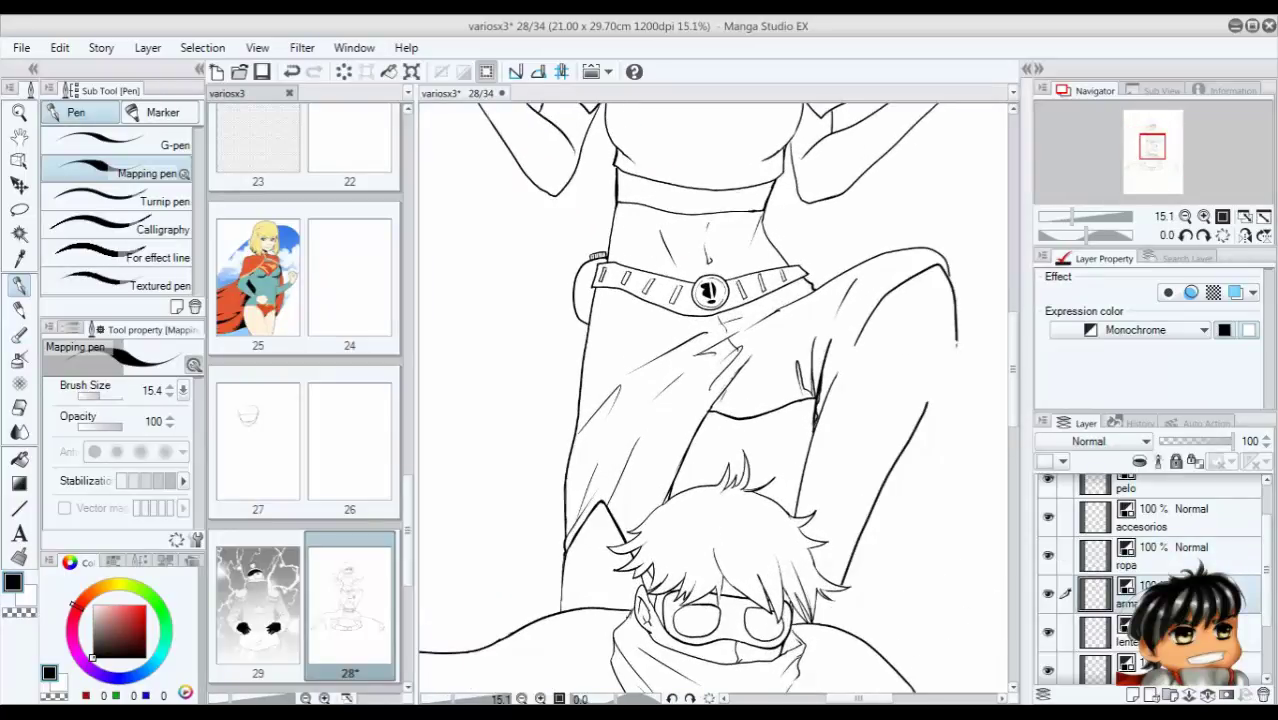
Lasso the knee guard's top on the armadura layer, move it slightly up, and deselect.
{"action": "key", "text": "m"}
{"action": "mouse_move", "coordinate": [935, 225]}
{"action": "left_mouse_down"}
{"action": "mouse_move", "coordinate": [975, 370]}
{"action": "mouse_move", "coordinate": [935, 225]}
{"action": "left_mouse_up"}
{"action": "key", "text": "k"}
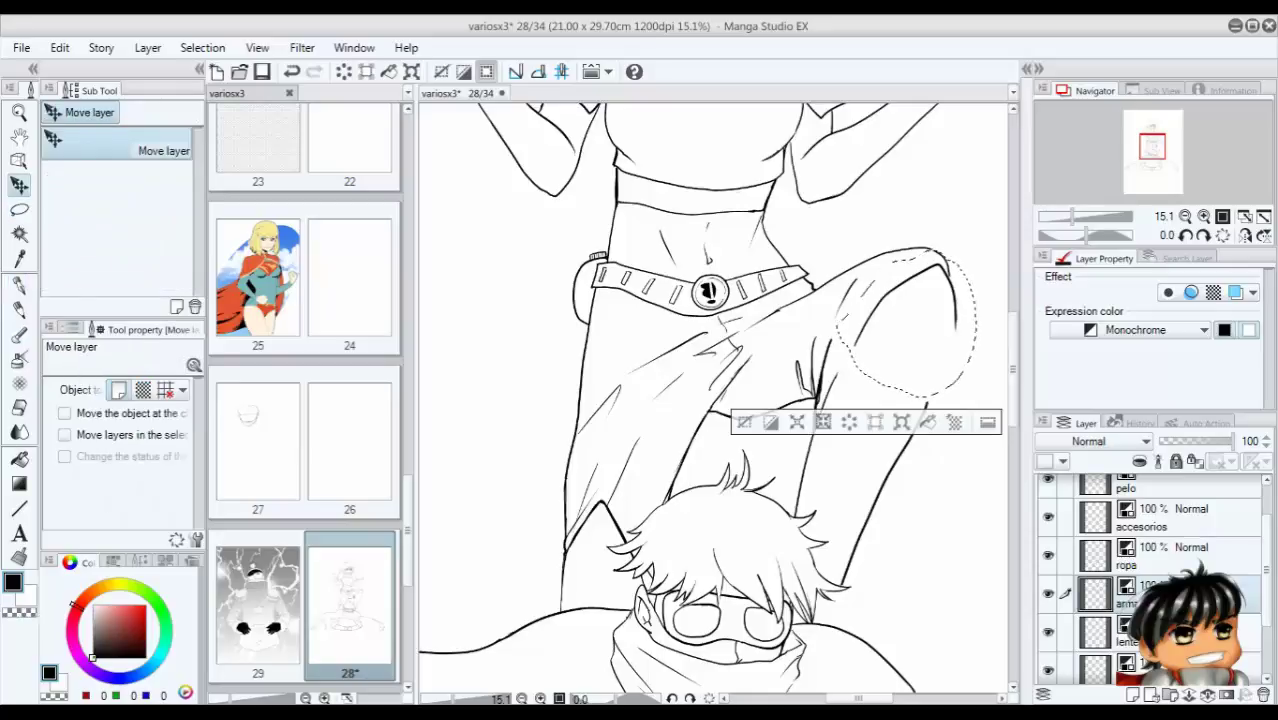
{"action": "left_click_drag", "start_coordinate": [915, 310], "coordinate": [920, 295]}
{"action": "key", "text": "ctrl+d"}
{"action": "key", "text": "m"}
{"action": "key", "text": "p"}
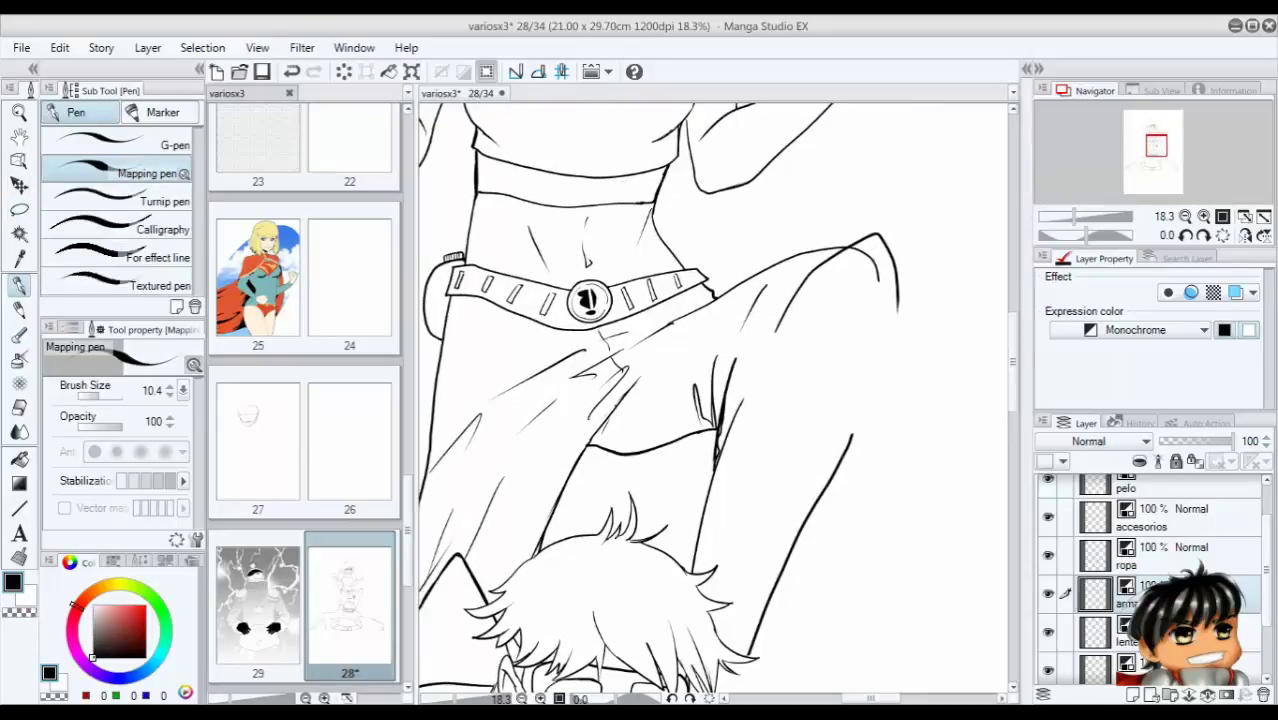
Clean up the trouser outline on the ropa layer where it runs inside the heroine's knee guard.
{"action": "scroll", "coordinate": [710, 400], "scroll_direction": "up", "scroll_amount": 1}
{"action": "left_click_drag", "start_coordinate": [700, 400], "coordinate": [665, 417]}
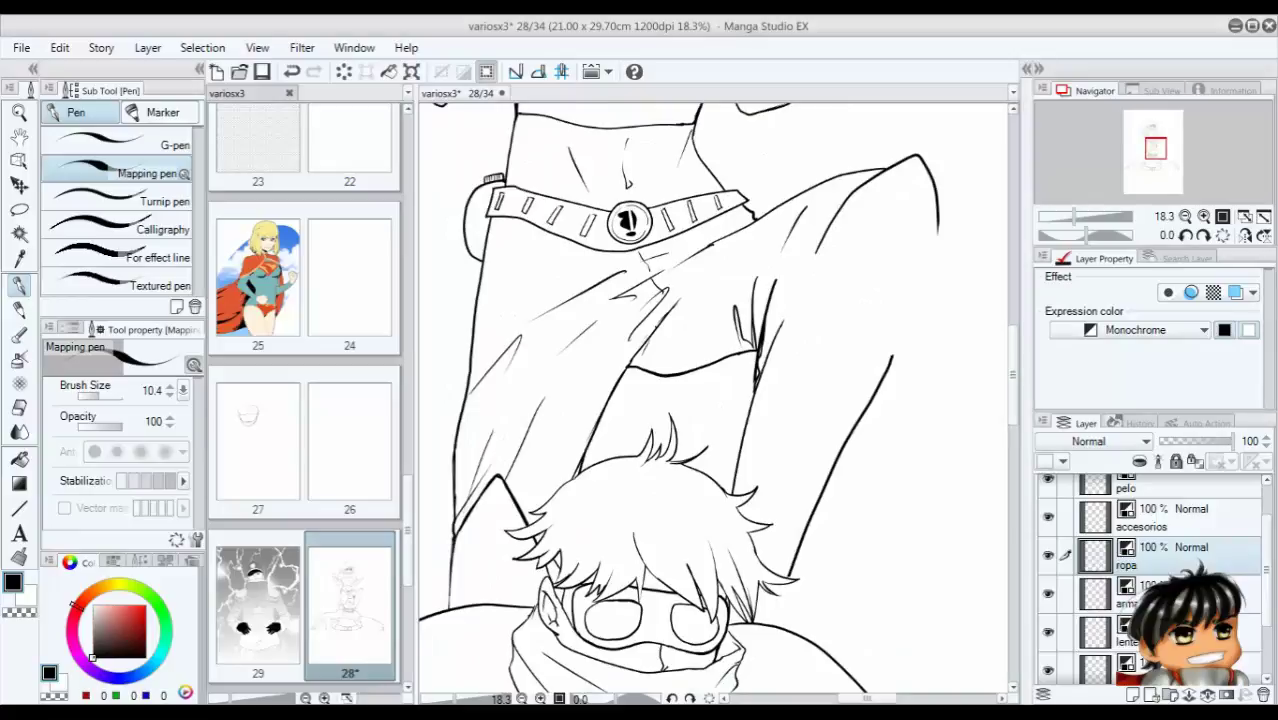
{"action": "scroll", "coordinate": [911, 145], "scroll_direction": "up", "scroll_amount": 1}
{"action": "key", "text": "ctrl+z"}
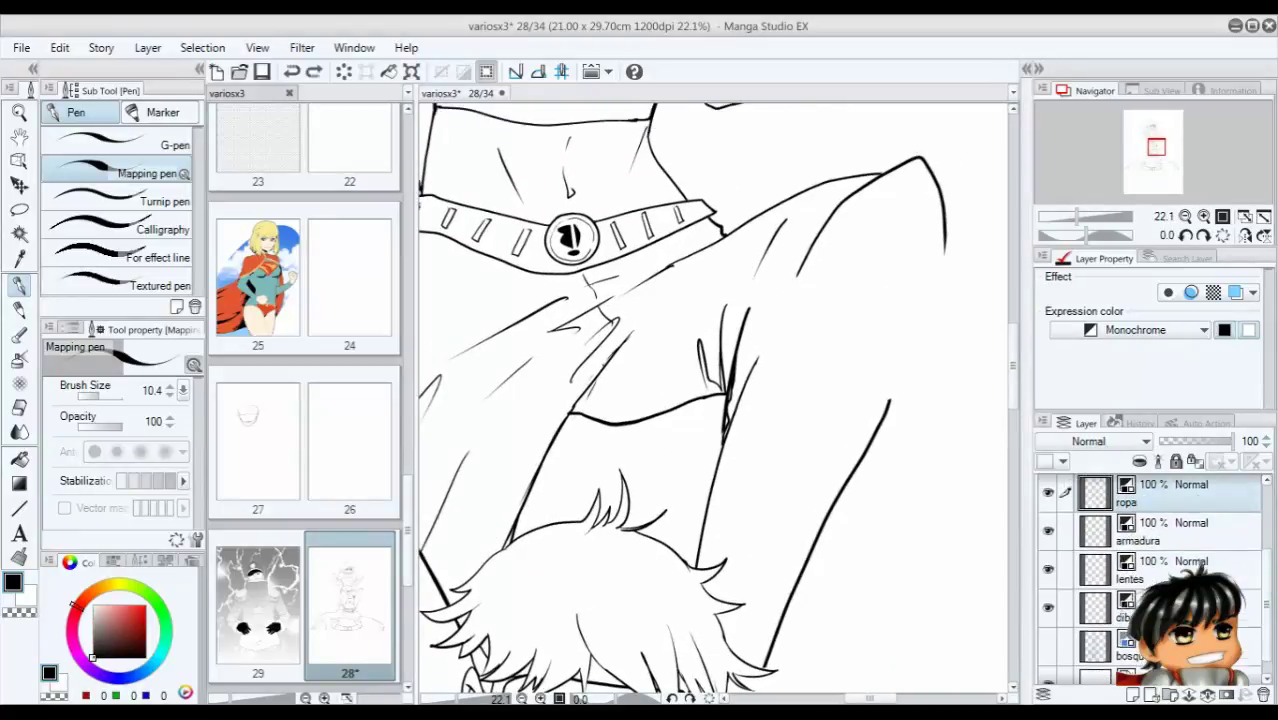
Ink the inner side line of the heroine's raised knee guard on the armadura layer.
{"action": "left_click", "coordinate": [1150, 530]}
{"action": "left_click_drag", "start_coordinate": [806, 256], "coordinate": [738, 400]}
{"action": "mouse_move", "coordinate": [947, 215]}
{"action": "left_mouse_down"}
{"action": "mouse_move", "coordinate": [905, 382]}
{"action": "mouse_move", "coordinate": [912, 358]}
{"action": "mouse_move", "coordinate": [872, 435]}
{"action": "left_mouse_up"}
{"action": "key", "text": "ctrl+z"}
{"action": "key", "text": "ctrl+z"}
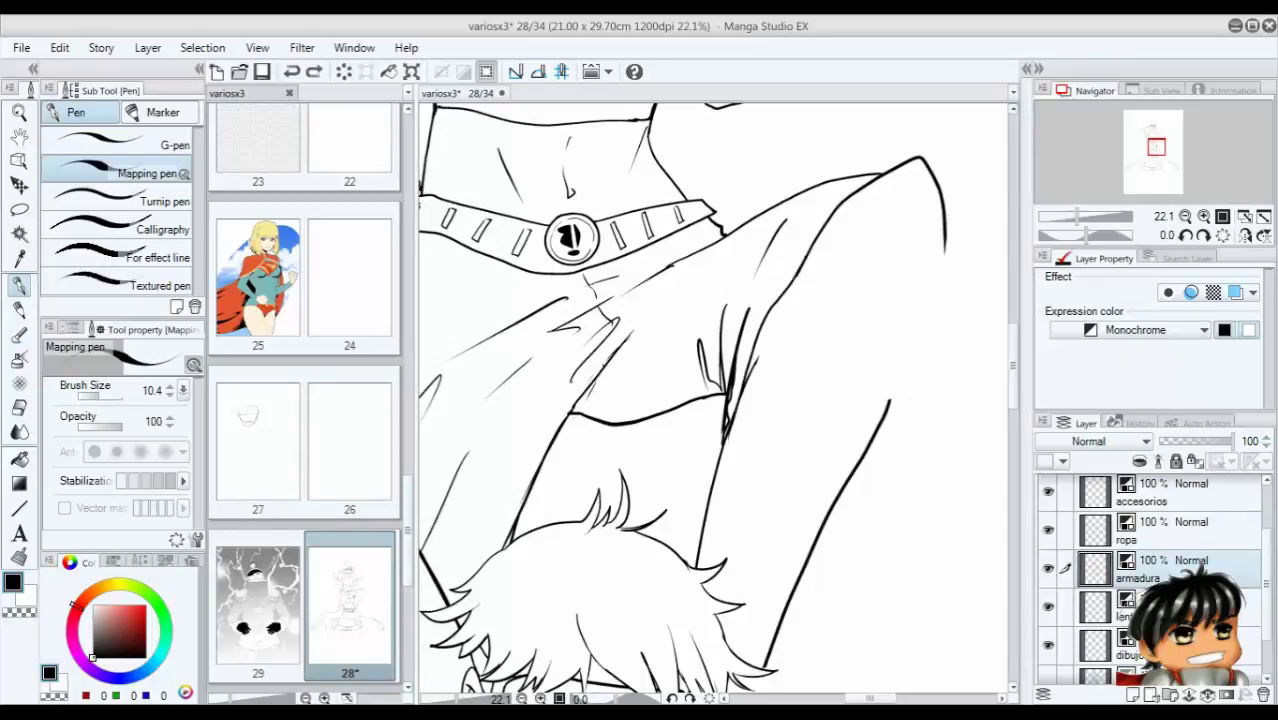
Try to ink the knee guard's outer side from the knee downward at brush size 10.4.
{"action": "key", "text": "ctrl+y"}
{"action": "key", "text": "ctrl+z"}
{"action": "left_click_drag", "start_coordinate": [944, 204], "coordinate": [918, 348]}
{"action": "key", "text": "ctrl+z"}
{"action": "left_click_drag", "start_coordinate": [944, 208], "coordinate": [906, 358]}
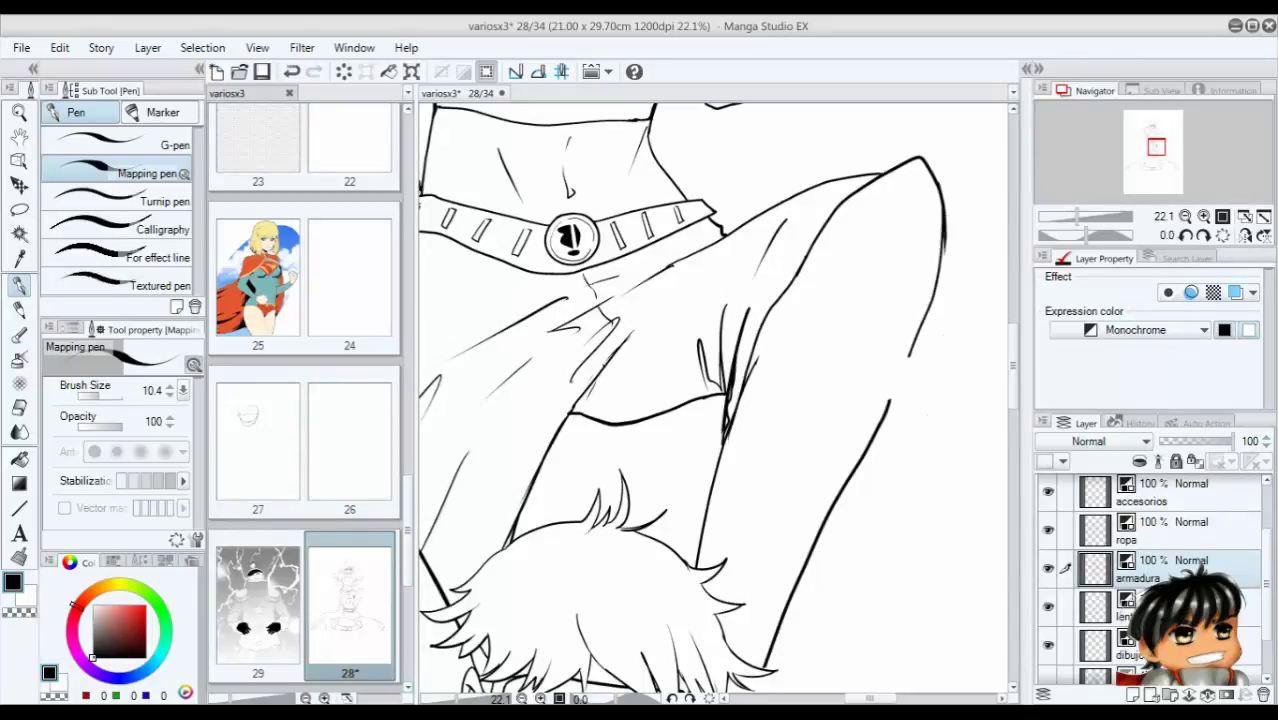
{"action": "key", "text": "ctrl+z"}
Join the knee guard's outer side into one continuous line at brush size 15.4 and erase the rough overlap near the knee.
{"action": "key", "text": "]"}
{"action": "mouse_move", "coordinate": [936, 184]}
{"action": "left_mouse_down"}
{"action": "mouse_move", "coordinate": [922, 342]}
{"action": "mouse_move", "coordinate": [888, 406]}
{"action": "left_mouse_up"}
{"action": "key", "text": "ctrl+z"}
{"action": "key", "text": "c"}
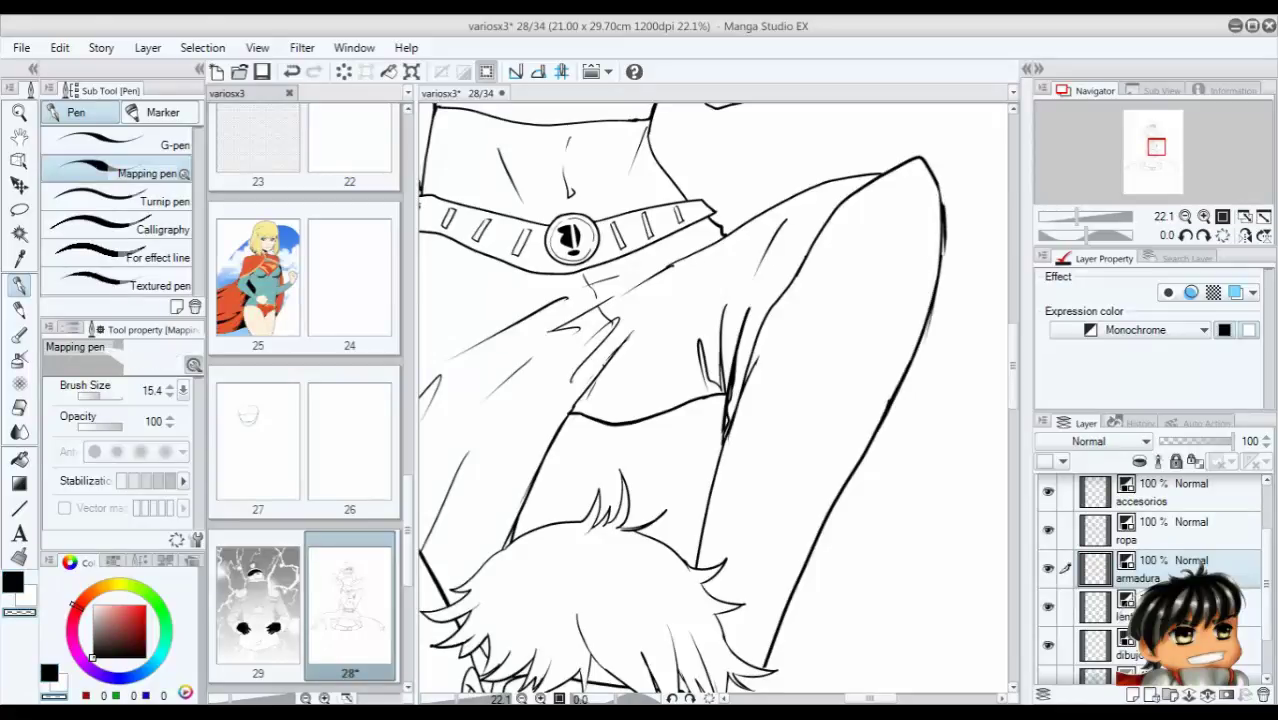
{"action": "left_click_drag", "start_coordinate": [939, 182], "coordinate": [944, 254]}
Erase the surplus trouser lines on the ropa layer beside the knee guard's inner edge.
{"action": "left_click", "coordinate": [1150, 530]}
{"action": "left_click_drag", "start_coordinate": [726, 436], "coordinate": [732, 360]}
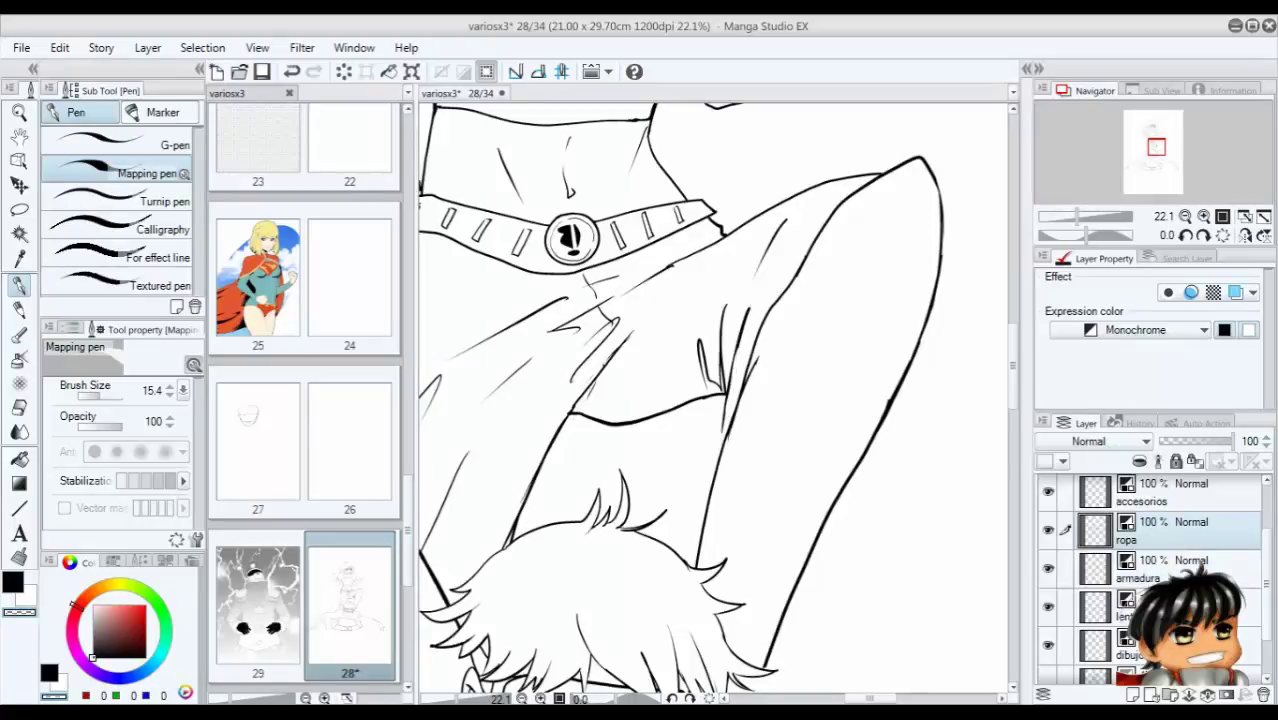
{"action": "key", "text": "c"}
Try to redraw the lower part of the knee guard's inner edge on the armadura layer.
{"action": "scroll", "coordinate": [722, 420], "scroll_direction": "up", "scroll_amount": 2}
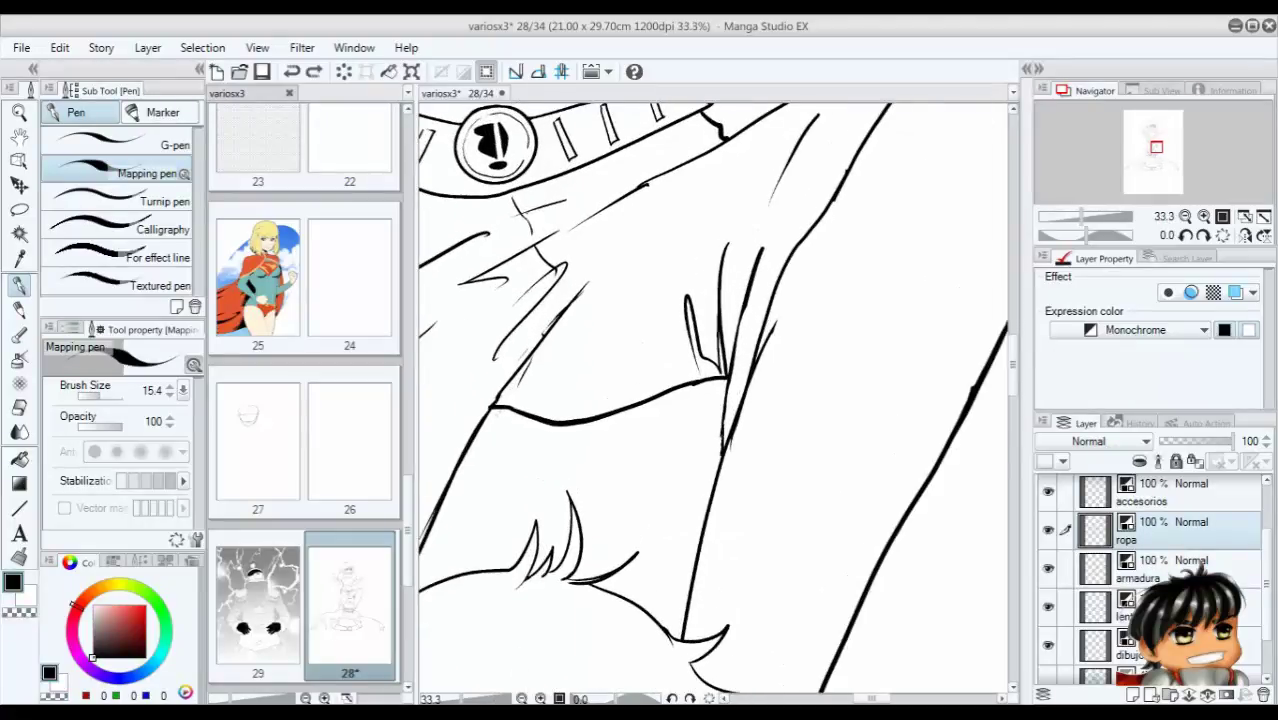
{"action": "left_click", "coordinate": [1190, 568]}
{"action": "scroll", "coordinate": [712, 400], "scroll_direction": "up", "scroll_amount": 1}
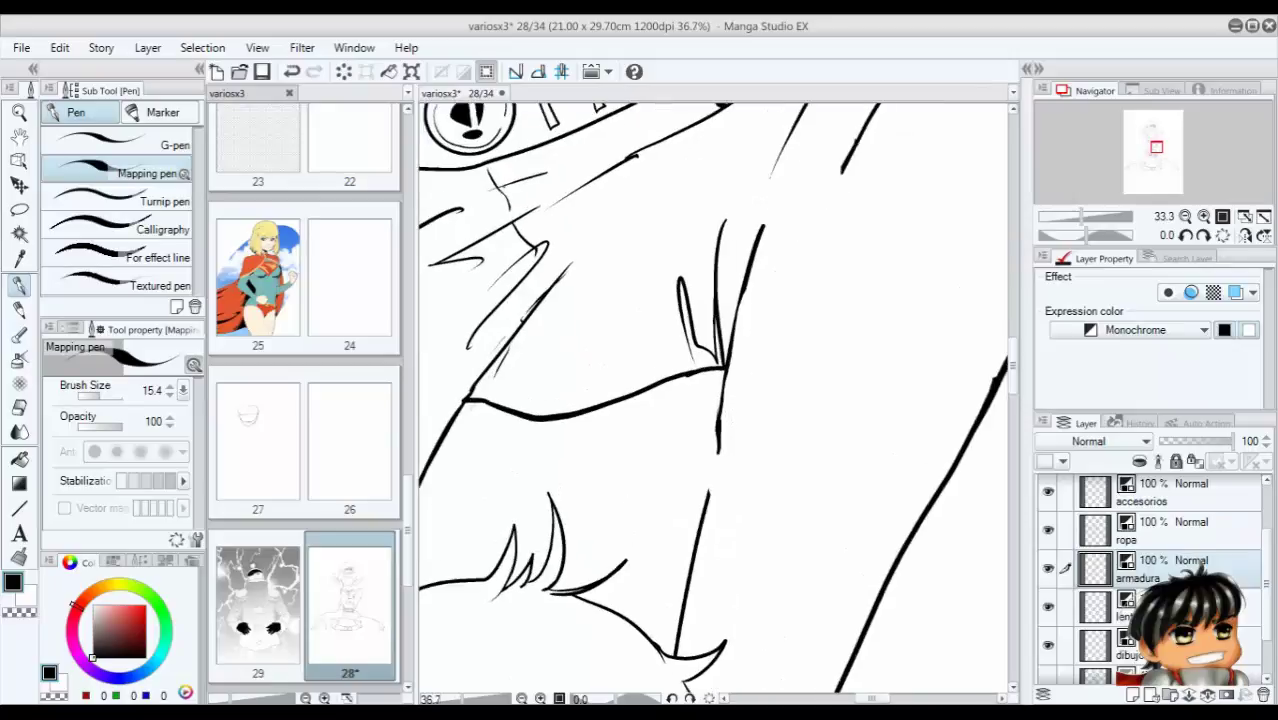
{"action": "left_click_drag", "start_coordinate": [770, 228], "coordinate": [642, 548]}
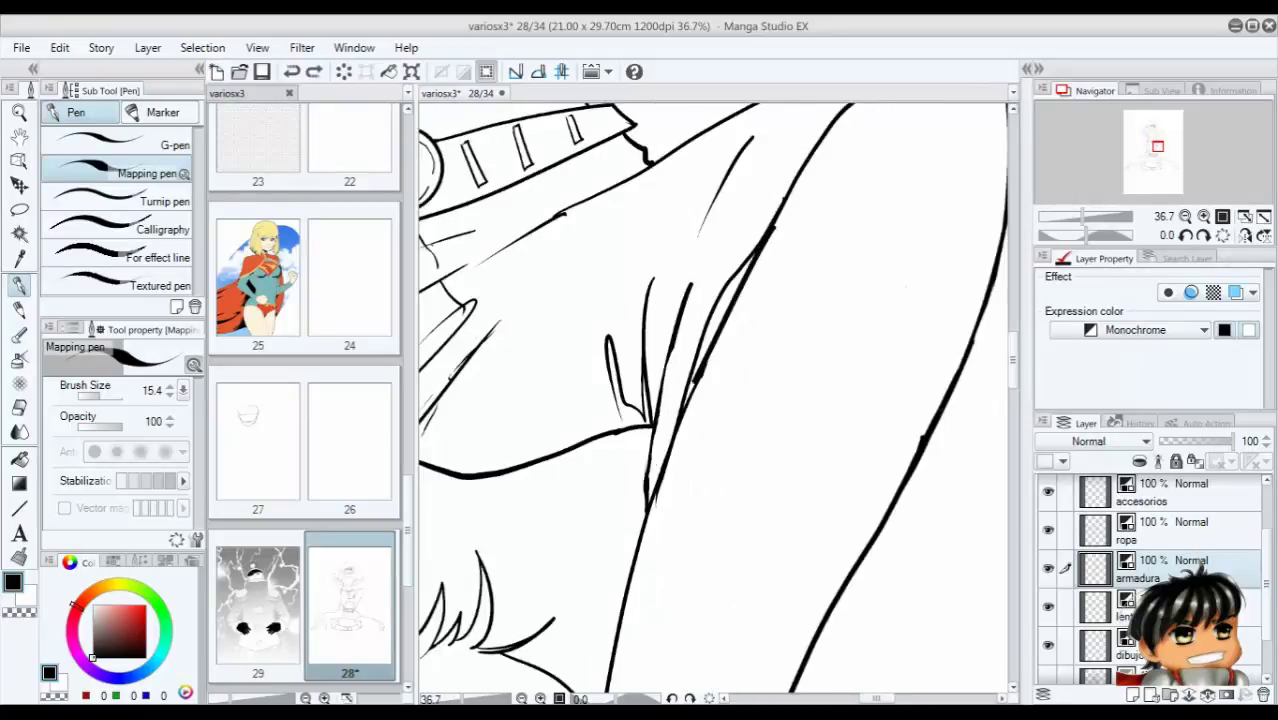
{"action": "left_click_drag", "start_coordinate": [705, 365], "coordinate": [686, 408]}
{"action": "key", "text": "ctrl+z"}
{"action": "key", "text": "ctrl+z"}
{"action": "key", "text": "ctrl+z"}
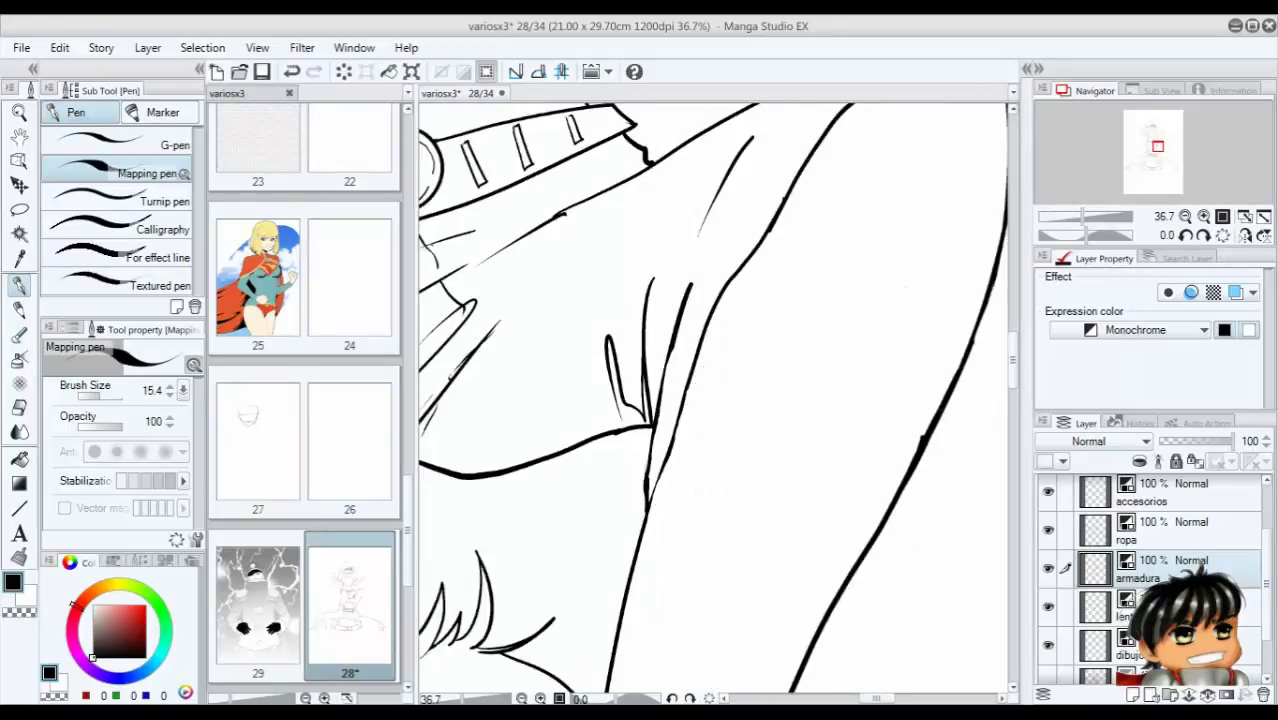
Ink the small band behind the raised knee on armadura and tidy the trouser fold beside it on ropa.
{"action": "scroll", "coordinate": [712, 400], "scroll_direction": "down", "scroll_amount": 1}
{"action": "scroll", "coordinate": [656, 541], "scroll_direction": "up", "scroll_amount": 1}
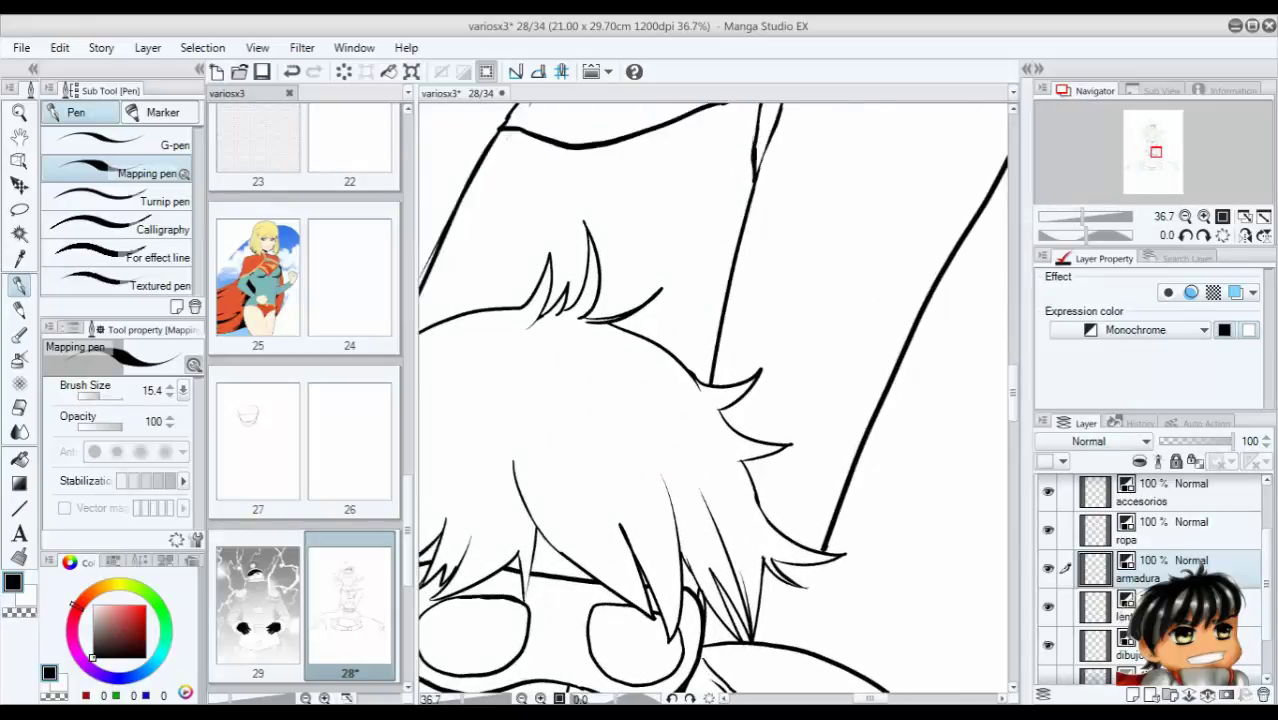
{"action": "scroll", "coordinate": [712, 400], "scroll_direction": "down", "scroll_amount": 2}
{"action": "scroll", "coordinate": [712, 400], "scroll_direction": "up", "scroll_amount": 1}
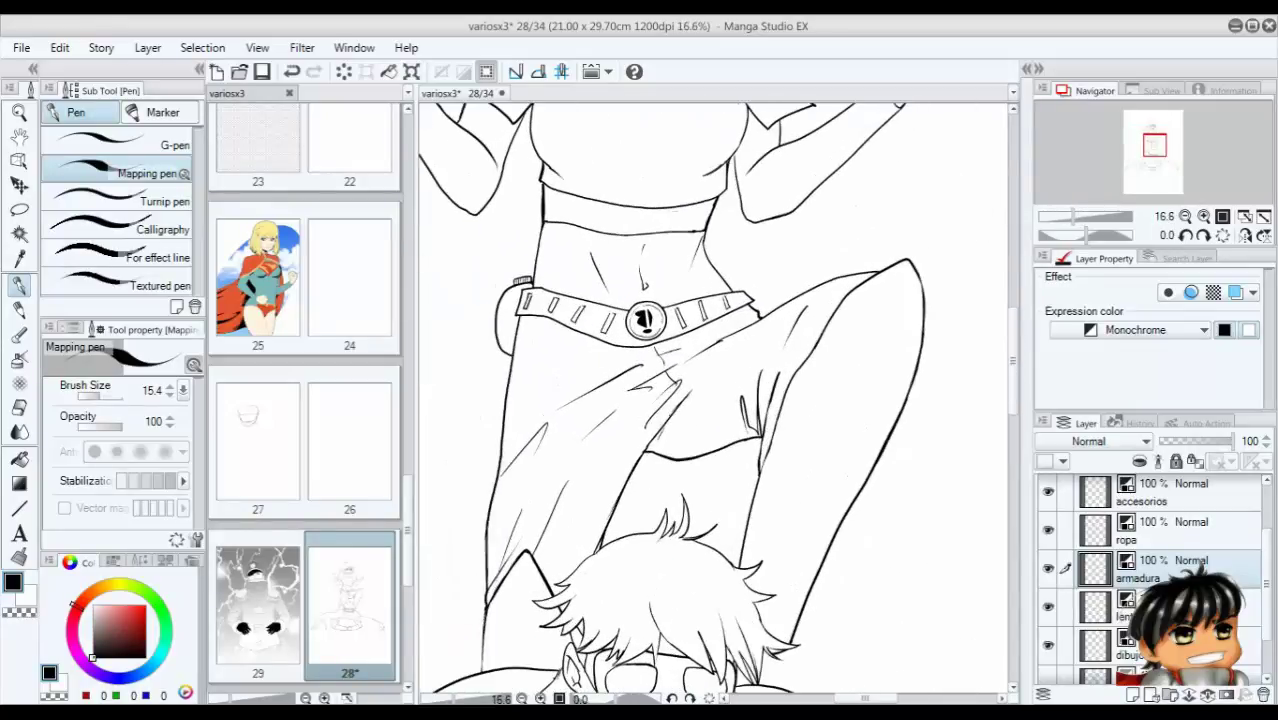
{"action": "scroll", "coordinate": [780, 418], "scroll_direction": "up", "scroll_amount": 1}
{"action": "mouse_move", "coordinate": [778, 397]}
{"action": "left_mouse_down"}
{"action": "mouse_move", "coordinate": [744, 421]}
{"action": "mouse_move", "coordinate": [750, 486]}
{"action": "left_mouse_up"}
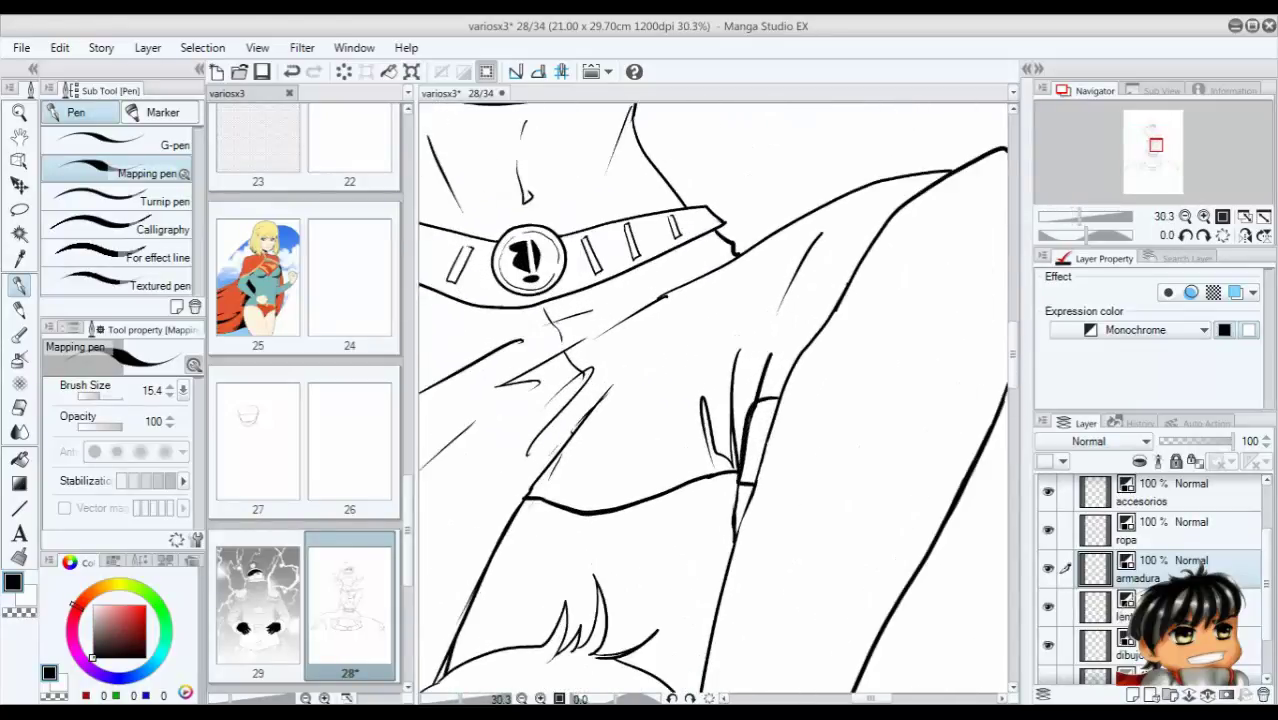
{"action": "left_click", "coordinate": [1185, 530]}
{"action": "key", "text": "ctrl+z"}
{"action": "key", "text": "ctrl+z"}
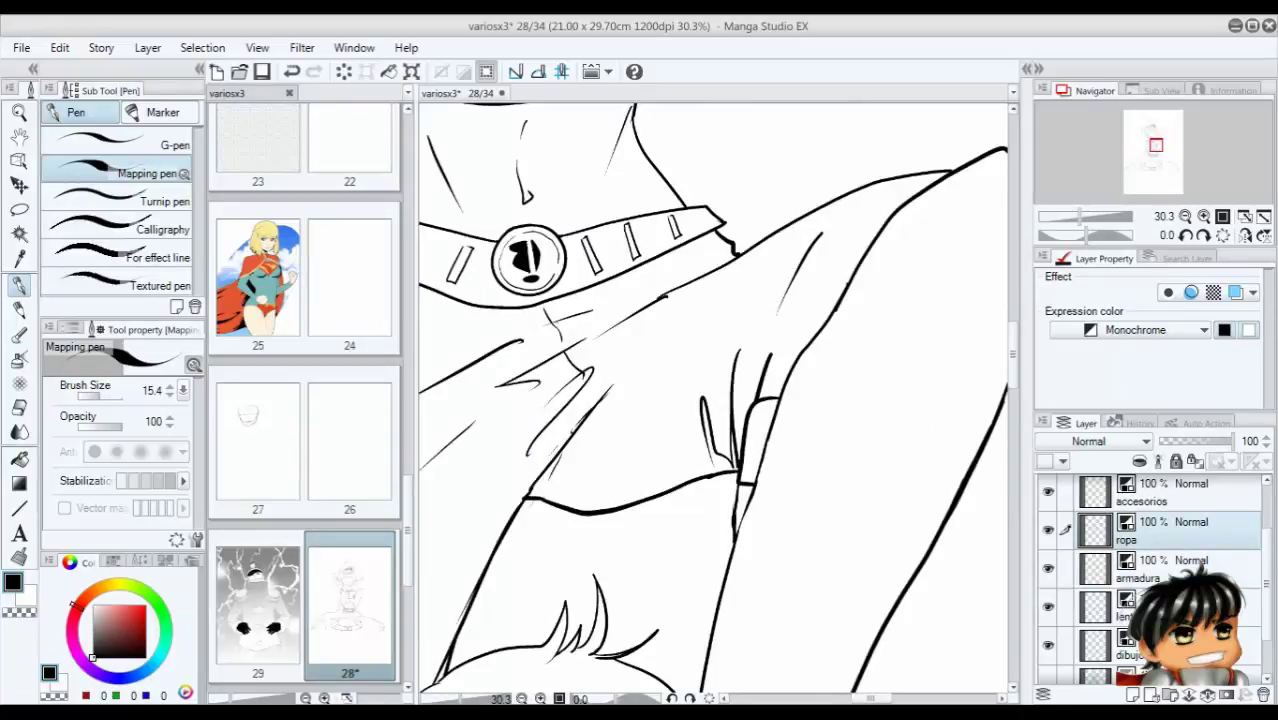
Extend the raised leg's outline beside the hero's hair down to the cape on the ropa layer.
{"action": "scroll", "coordinate": [712, 400], "scroll_direction": "down", "scroll_amount": 2}
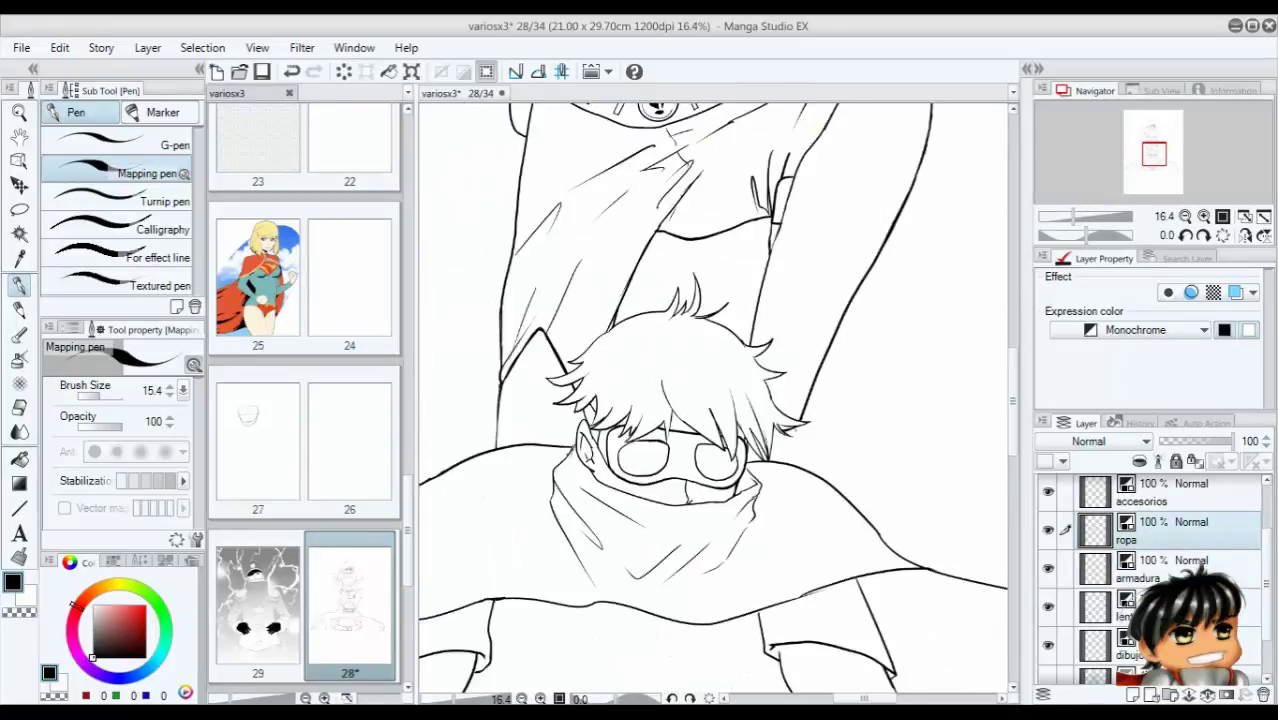
{"action": "left_click_drag", "start_coordinate": [795, 430], "coordinate": [810, 470]}
{"action": "scroll", "coordinate": [712, 400], "scroll_direction": "down", "scroll_amount": 4}
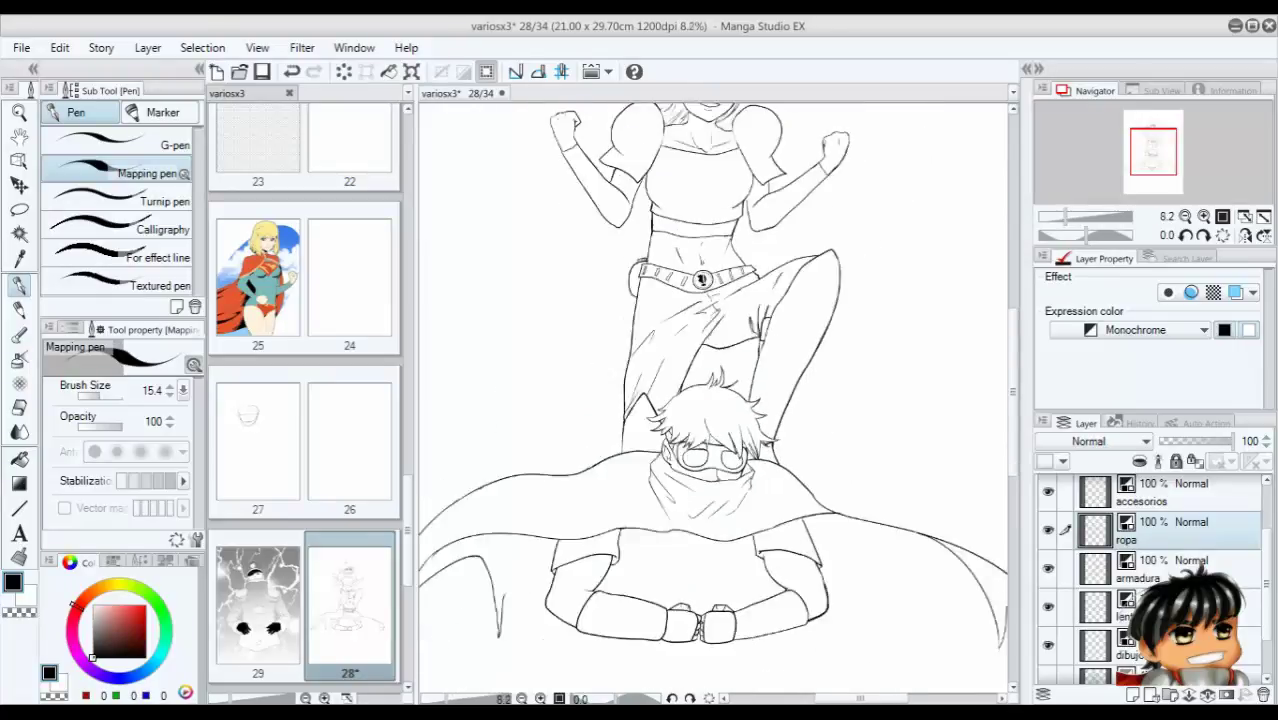
Save the page and review both inked figures with the palettes hidden.
{"action": "key", "text": "Tab"}
{"action": "key", "text": "ctrl+s"}
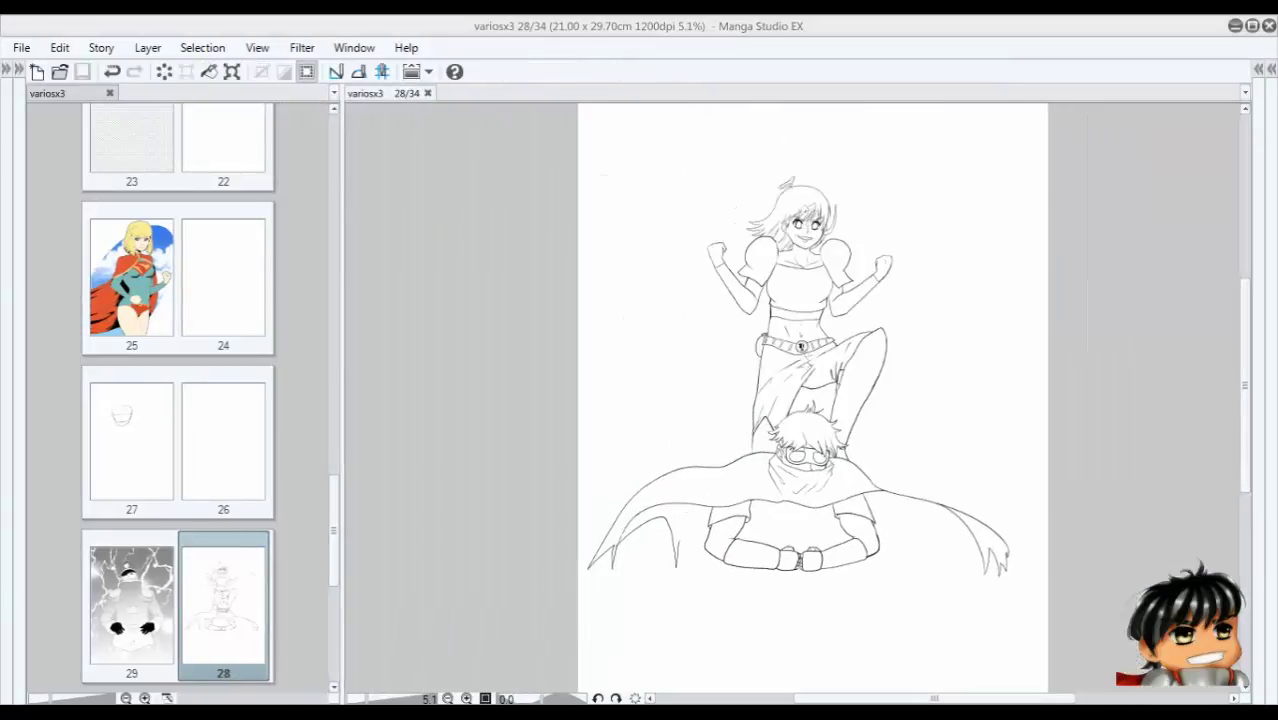
{"action": "scroll", "coordinate": [800, 400], "scroll_direction": "up", "scroll_amount": 3}
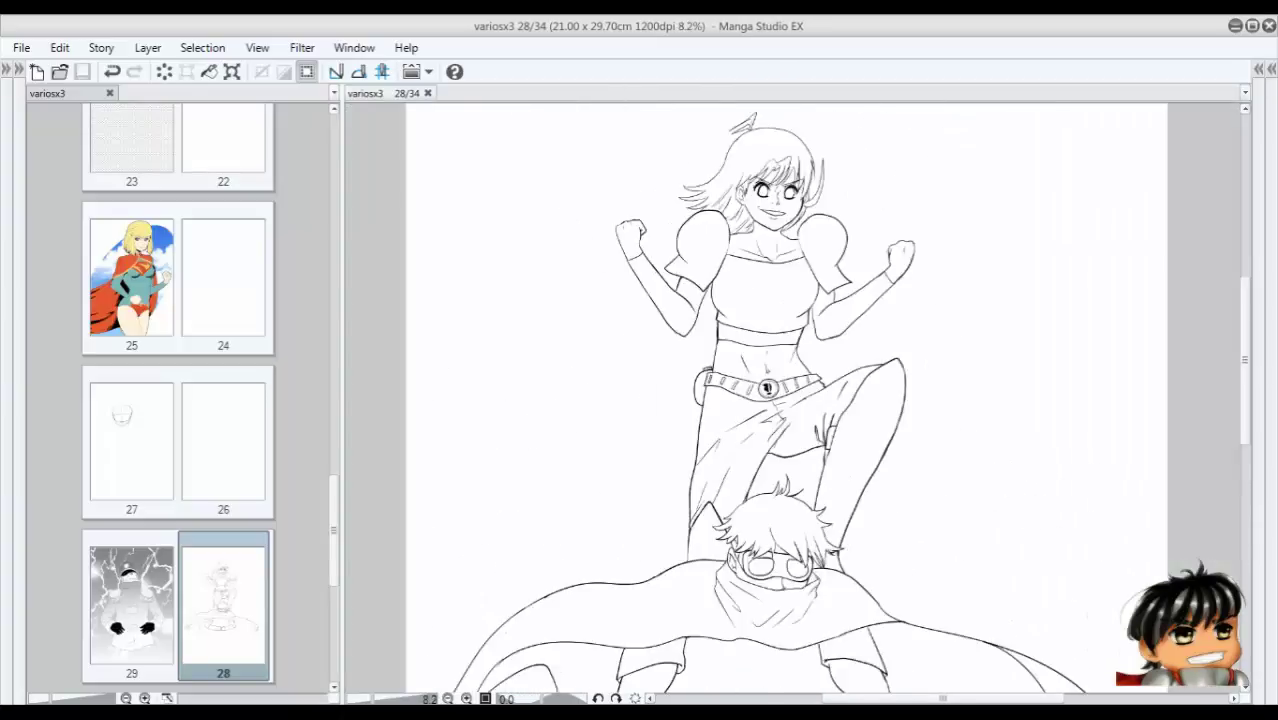
{"action": "scroll", "coordinate": [790, 400], "scroll_direction": "down", "scroll_amount": 1}
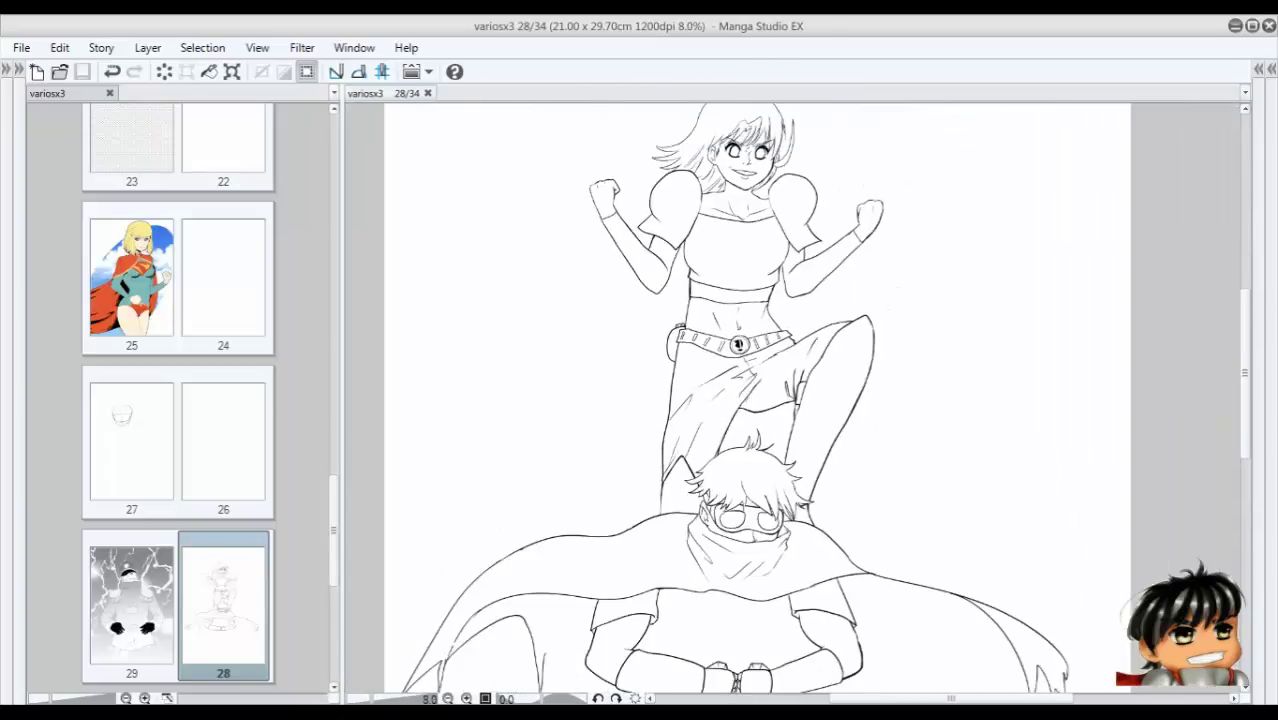
{"action": "scroll", "coordinate": [760, 400], "scroll_direction": "down", "scroll_amount": 2}
{"action": "key", "text": "Tab"}
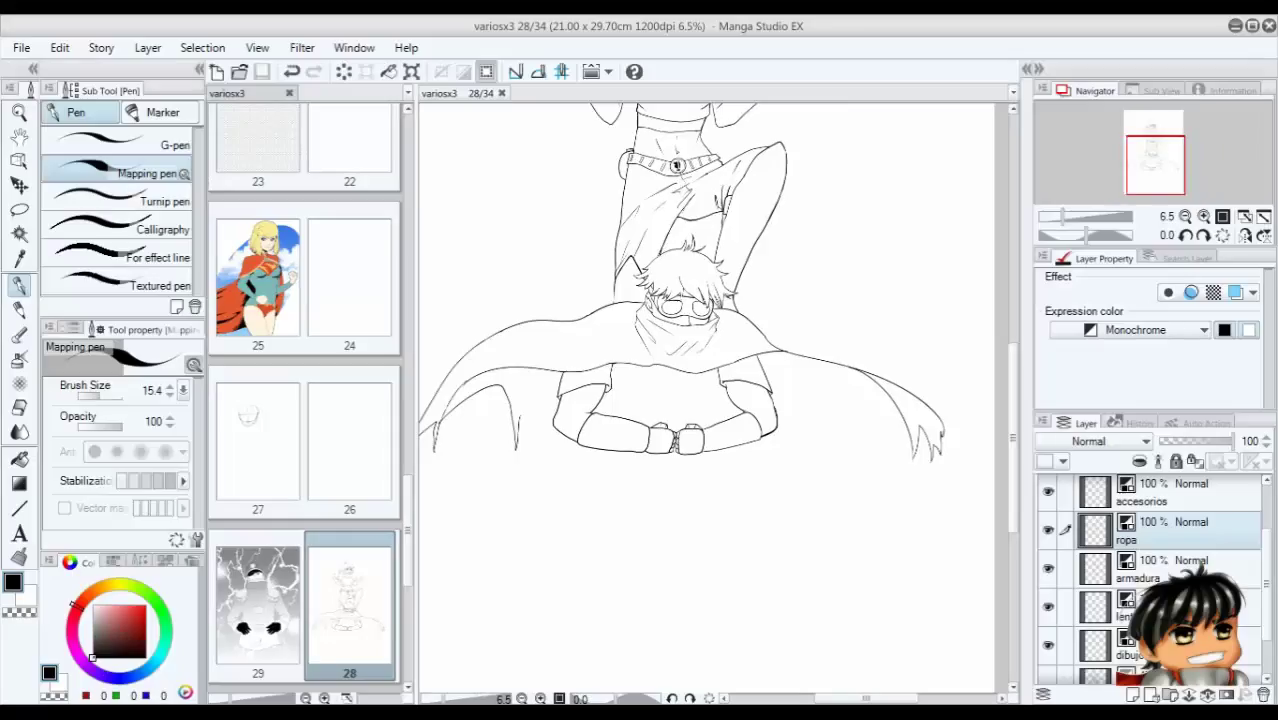
Show the blue sketch again and ink the hero's torso sides and a chest fold on the ropa layer.
{"action": "left_click", "coordinate": [1047, 682]}
{"action": "scroll", "coordinate": [715, 400], "scroll_direction": "up", "scroll_amount": 3}
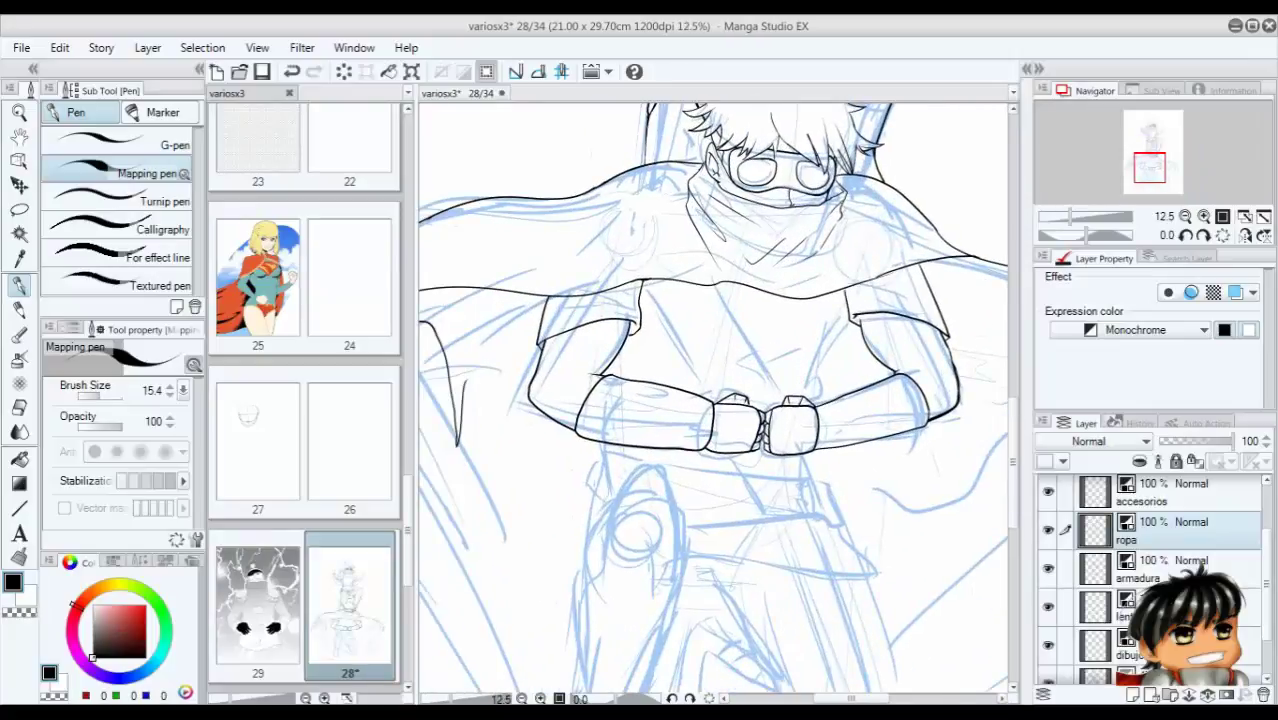
{"action": "left_click", "coordinate": [1095, 645]}
{"action": "scroll", "coordinate": [860, 305], "scroll_direction": "up", "scroll_amount": 2}
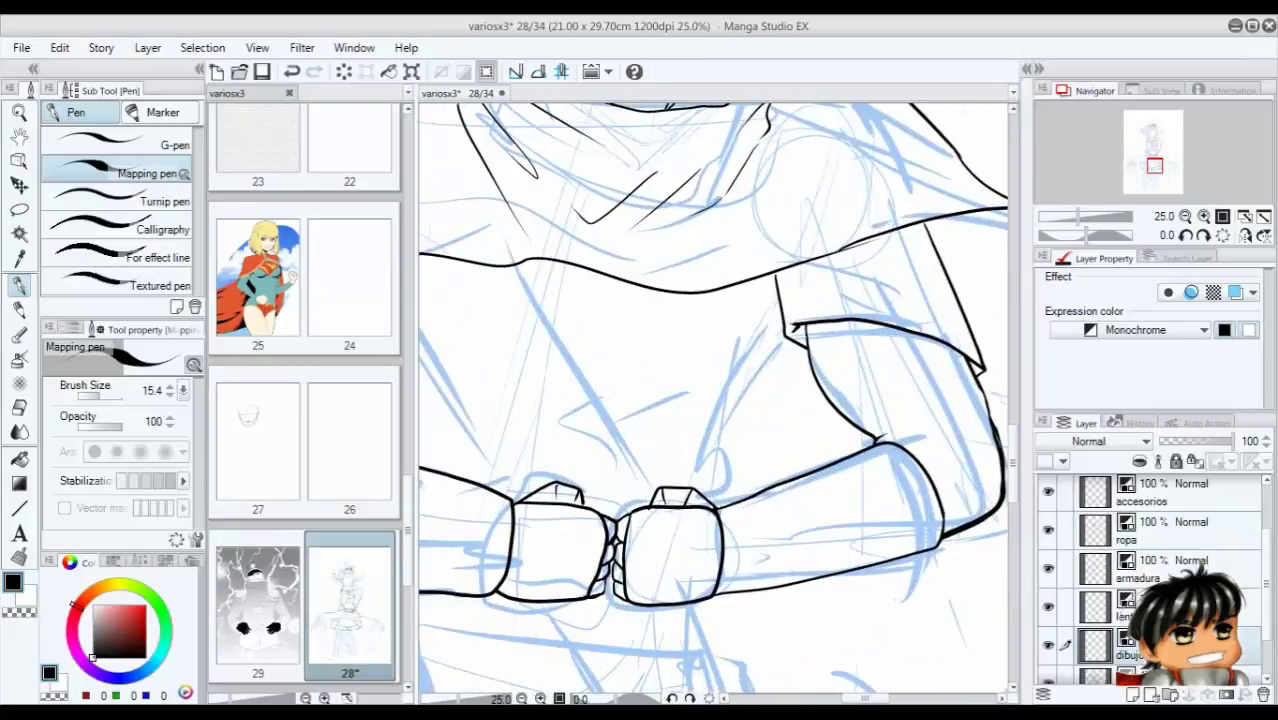
{"action": "left_click_drag", "start_coordinate": [560, 545], "coordinate": [690, 510]}
{"action": "left_click", "coordinate": [1095, 530]}
{"action": "left_click_drag", "start_coordinate": [912, 302], "coordinate": [846, 440]}
{"action": "mouse_move", "coordinate": [700, 450]}
{"action": "left_mouse_down"}
{"action": "mouse_move", "coordinate": [695, 400]}
{"action": "mouse_move", "coordinate": [720, 265]}
{"action": "mouse_move", "coordinate": [817, 330]}
{"action": "left_mouse_up"}
{"action": "left_click_drag", "start_coordinate": [760, 380], "coordinate": [700, 480]}
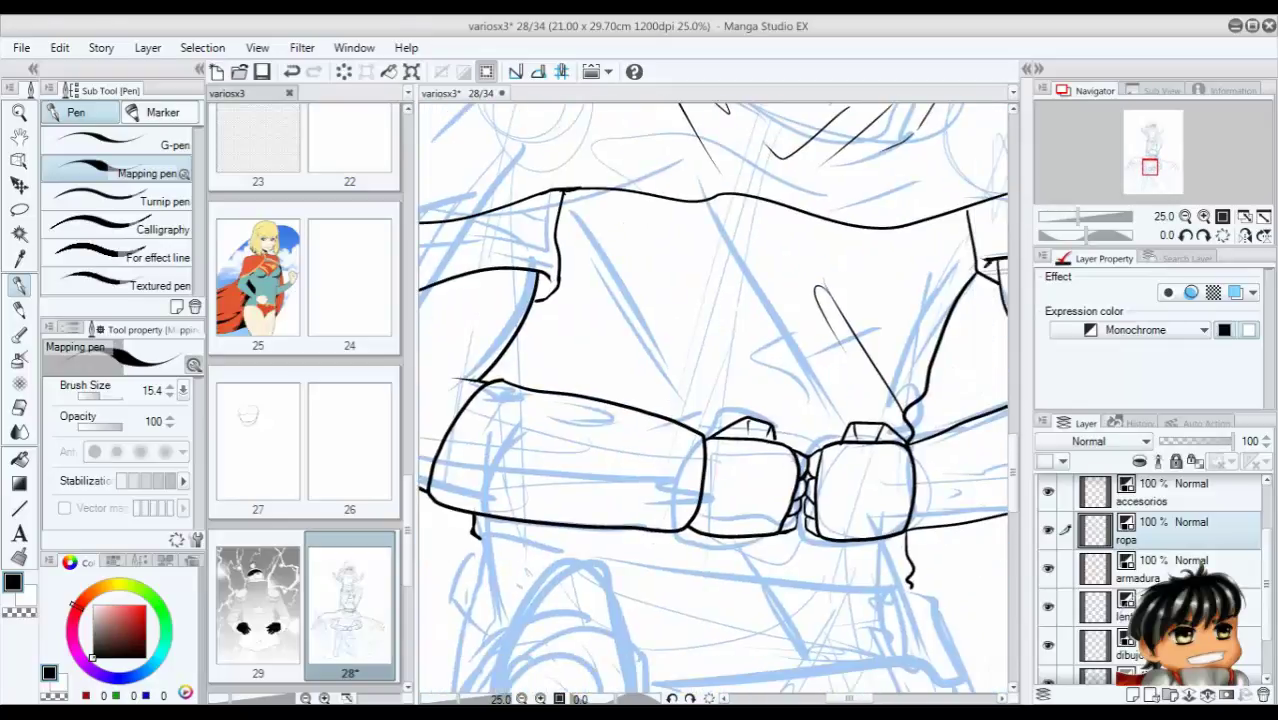
Ink the diagonal strap across the hero's torso on armadura, including its end below the fists, and redraw its second edge.
{"action": "left_click", "coordinate": [1165, 568]}
{"action": "key", "text": "ctrl+z"}
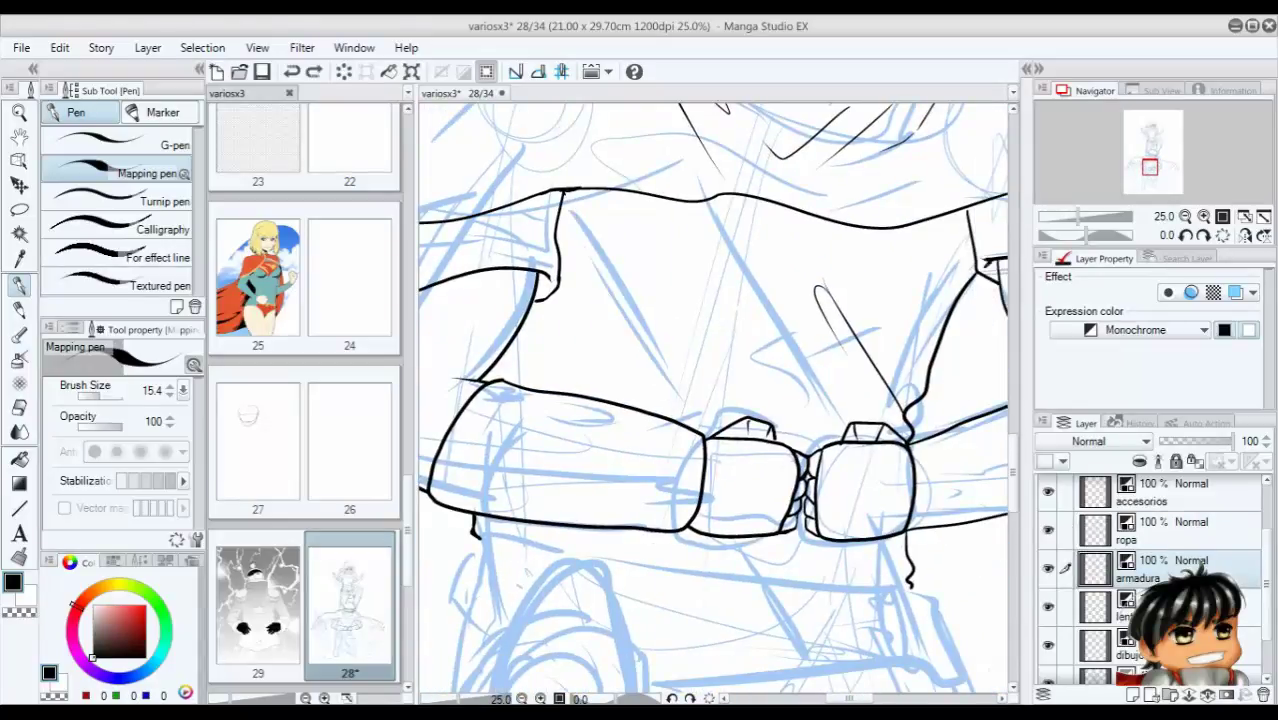
{"action": "left_click_drag", "start_coordinate": [563, 193], "coordinate": [712, 432]}
{"action": "left_click_drag", "start_coordinate": [712, 200], "coordinate": [858, 420]}
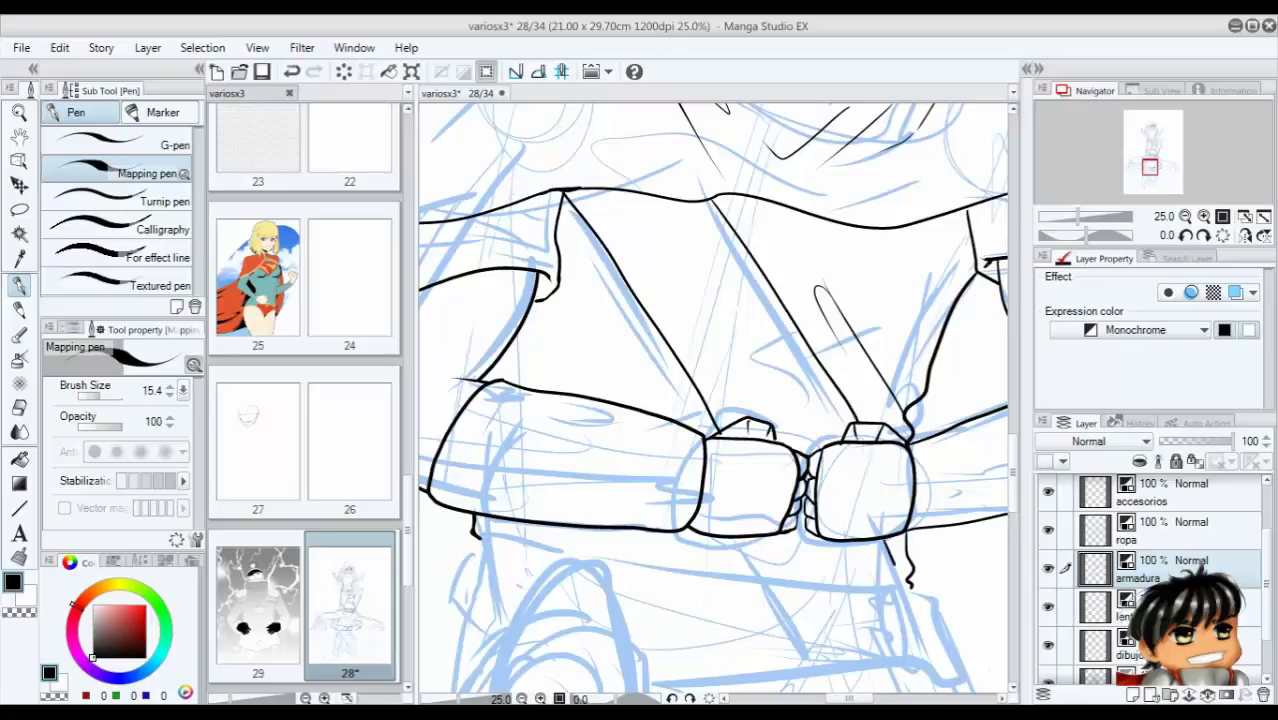
{"action": "mouse_move", "coordinate": [906, 572]}
{"action": "left_mouse_down"}
{"action": "mouse_move", "coordinate": [806, 636]}
{"action": "mouse_move", "coordinate": [738, 540]}
{"action": "left_mouse_up"}
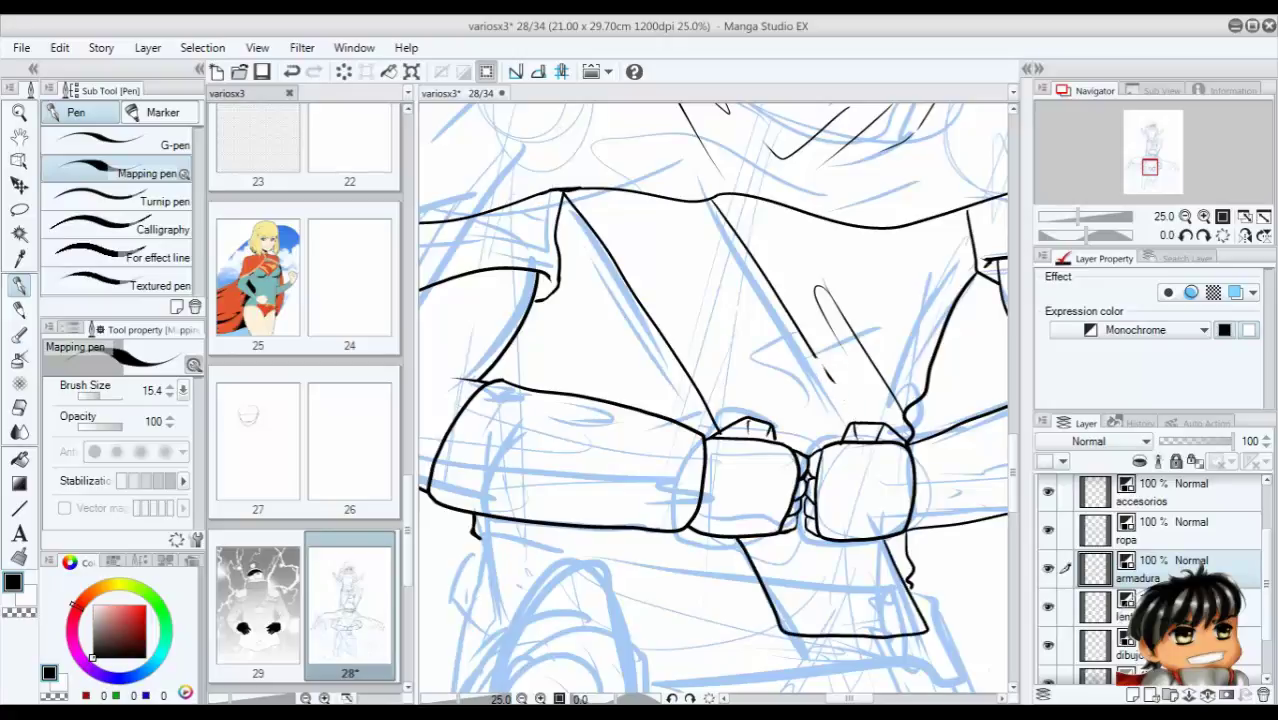
{"action": "left_click_drag", "start_coordinate": [825, 366], "coordinate": [831, 381]}
{"action": "left_click_drag", "start_coordinate": [706, 200], "coordinate": [846, 428]}
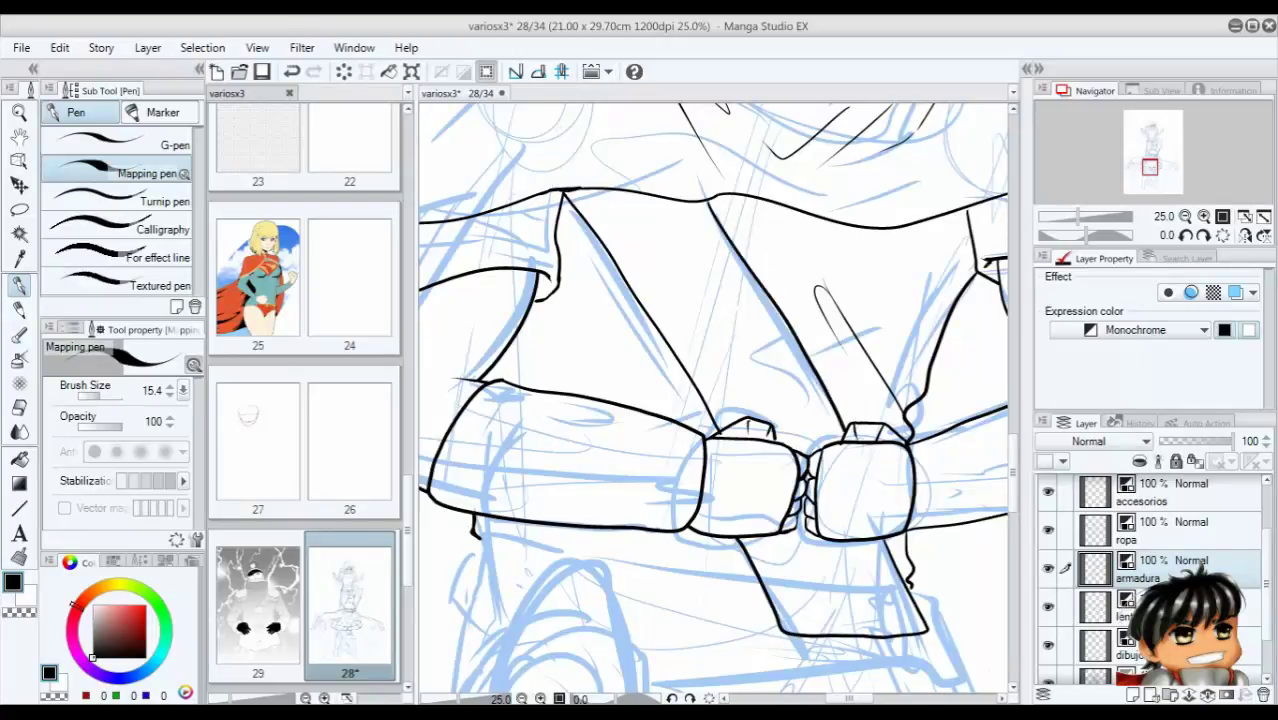
Ink a rounded, double-lined band wrapping around the hero's diagonal chest strap on the armadura layer.
{"action": "mouse_move", "coordinate": [740, 242]}
{"action": "left_mouse_down"}
{"action": "mouse_move", "coordinate": [610, 274]}
{"action": "mouse_move", "coordinate": [620, 322]}
{"action": "mouse_move", "coordinate": [690, 384]}
{"action": "left_mouse_up"}
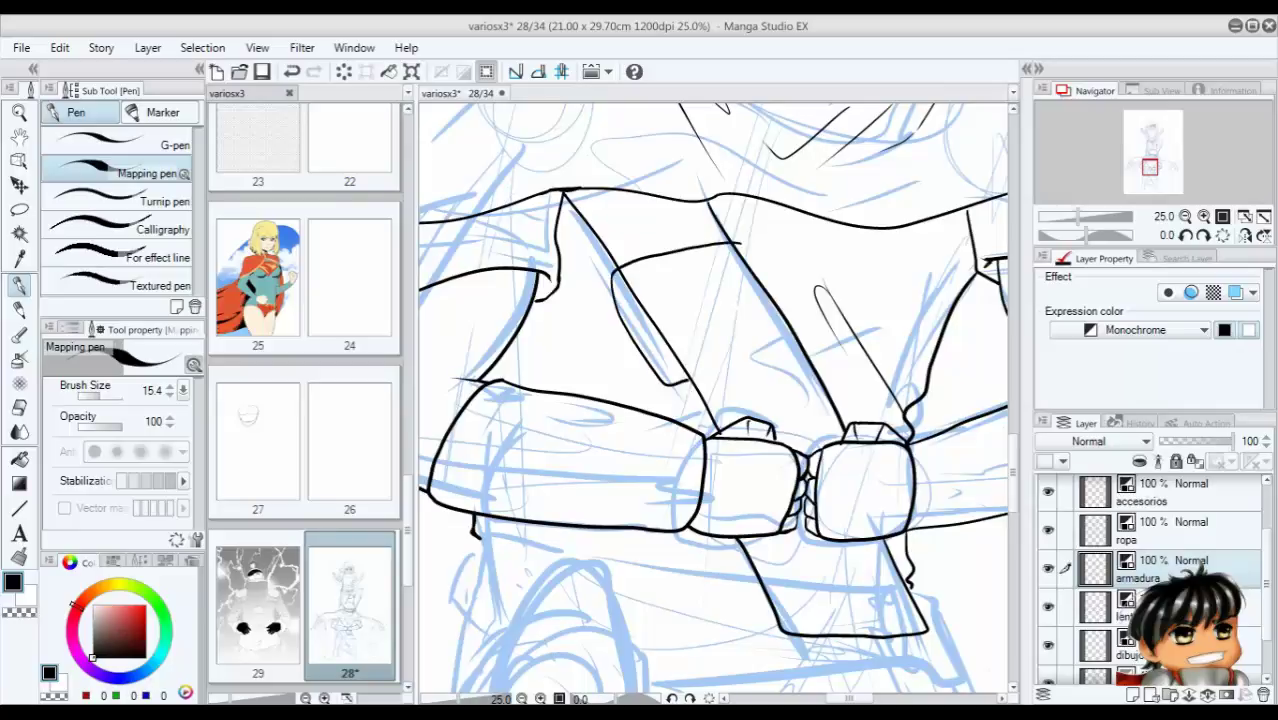
{"action": "left_click_drag", "start_coordinate": [620, 282], "coordinate": [636, 296]}
{"action": "left_click_drag", "start_coordinate": [624, 290], "coordinate": [658, 350]}
{"action": "key", "text": "ctrl+z"}
{"action": "key", "text": "ctrl+z"}
{"action": "scroll", "coordinate": [652, 248], "scroll_direction": "up", "scroll_amount": 3}
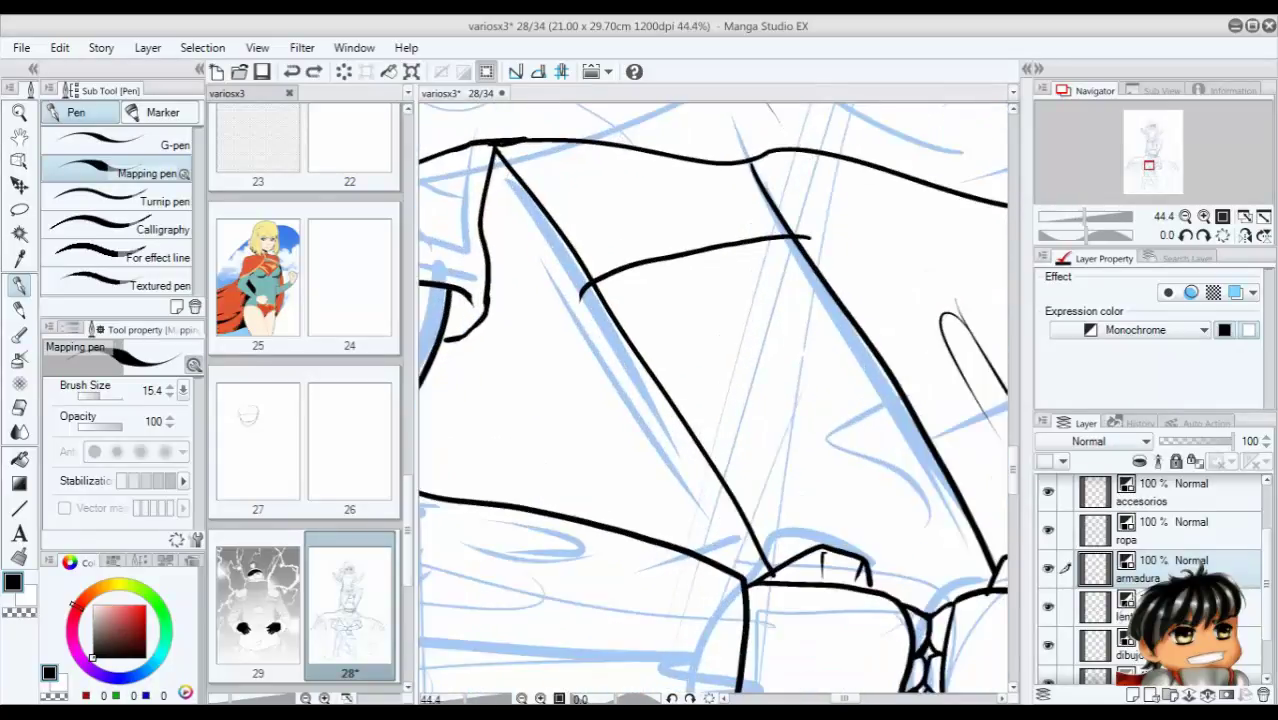
{"action": "mouse_move", "coordinate": [590, 286]}
{"action": "left_mouse_down"}
{"action": "mouse_move", "coordinate": [666, 467]}
{"action": "mouse_move", "coordinate": [716, 482]}
{"action": "left_mouse_up"}
{"action": "mouse_move", "coordinate": [626, 302]}
{"action": "left_mouse_down"}
{"action": "mouse_move", "coordinate": [658, 408]}
{"action": "mouse_move", "coordinate": [706, 470]}
{"action": "left_mouse_up"}
{"action": "left_click_drag", "start_coordinate": [797, 236], "coordinate": [916, 400]}
{"action": "mouse_move", "coordinate": [626, 302]}
{"action": "left_mouse_down"}
{"action": "mouse_move", "coordinate": [822, 264]}
{"action": "mouse_move", "coordinate": [892, 372]}
{"action": "left_mouse_up"}
{"action": "left_click_drag", "start_coordinate": [888, 358], "coordinate": [836, 292]}
{"action": "key", "text": "ctrl+z"}
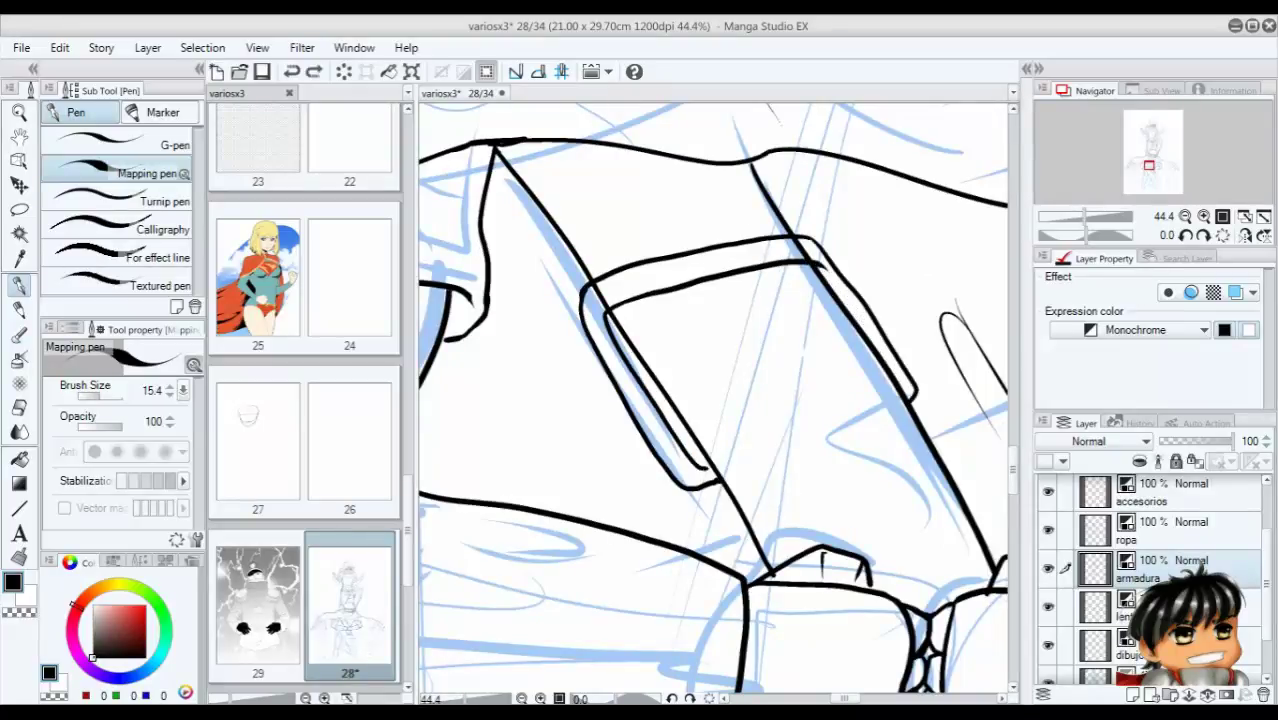
Add a narrow oval under the band's lower edge and a parallel line along the strap's edge above the band.
{"action": "mouse_move", "coordinate": [728, 270]}
{"action": "left_mouse_down"}
{"action": "mouse_move", "coordinate": [781, 369]}
{"action": "mouse_move", "coordinate": [776, 306]}
{"action": "left_mouse_up"}
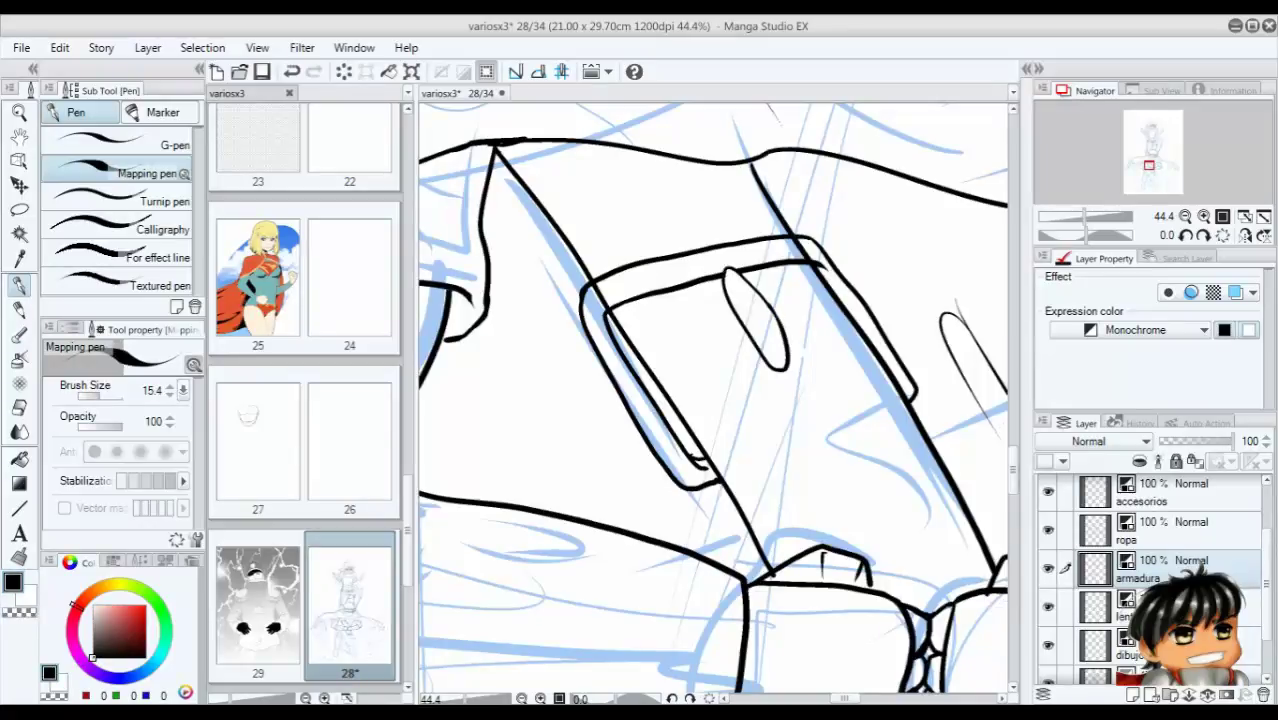
{"action": "key", "text": "ctrl+z"}
{"action": "mouse_move", "coordinate": [500, 147]}
{"action": "left_mouse_down"}
{"action": "mouse_move", "coordinate": [746, 470]}
{"action": "mouse_move", "coordinate": [918, 456]}
{"action": "mouse_move", "coordinate": [812, 276]}
{"action": "mouse_move", "coordinate": [538, 182]}
{"action": "mouse_move", "coordinate": [578, 218]}
{"action": "mouse_move", "coordinate": [532, 162]}
{"action": "mouse_move", "coordinate": [596, 242]}
{"action": "left_mouse_up"}
{"action": "key", "text": "ctrl+z"}
{"action": "key", "text": "ctrl+z"}
Ink the curved outline on the strap below the band, with a second contour inside its lower edge.
{"action": "left_click_drag", "start_coordinate": [626, 302], "coordinate": [728, 430]}
{"action": "mouse_move", "coordinate": [762, 468]}
{"action": "left_mouse_down"}
{"action": "mouse_move", "coordinate": [788, 494]}
{"action": "mouse_move", "coordinate": [906, 540]}
{"action": "mouse_move", "coordinate": [814, 500]}
{"action": "left_mouse_up"}
{"action": "key", "text": "ctrl+z"}
{"action": "key", "text": "ctrl+z"}
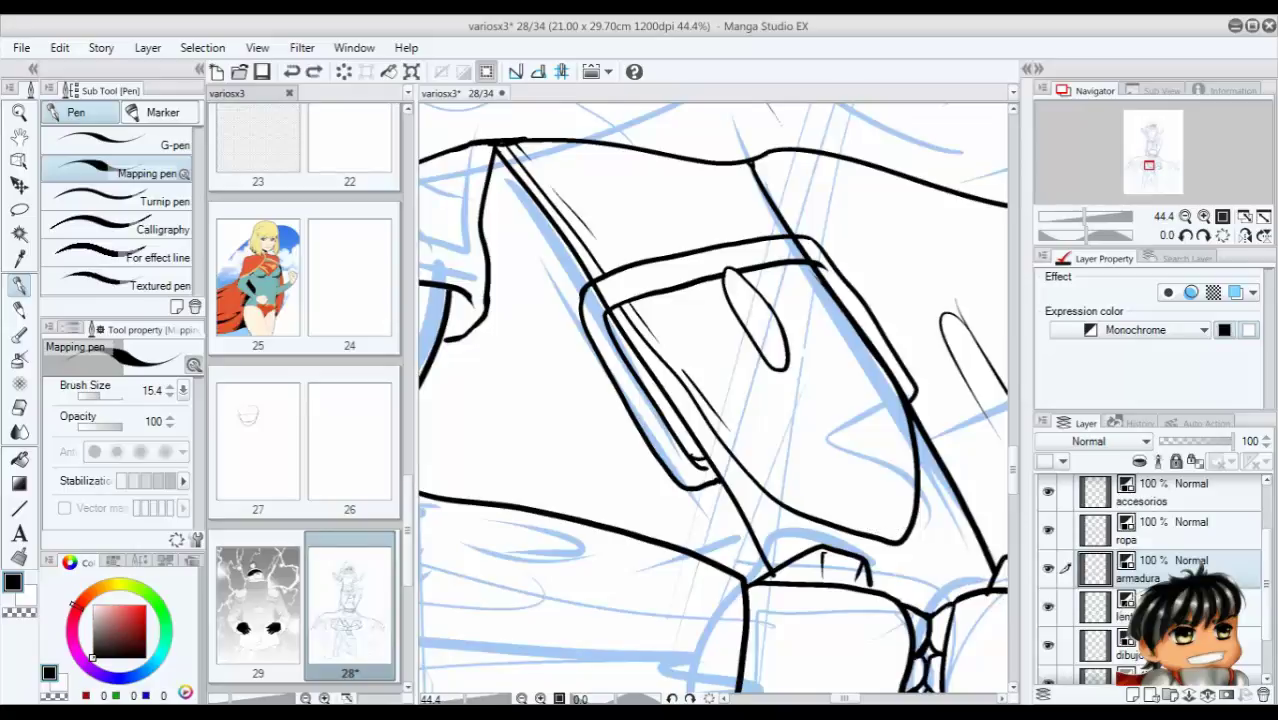
{"action": "mouse_move", "coordinate": [906, 524]}
{"action": "left_mouse_down"}
{"action": "mouse_move", "coordinate": [770, 472]}
{"action": "mouse_move", "coordinate": [818, 490]}
{"action": "left_mouse_up"}
{"action": "key", "text": "ctrl+z"}
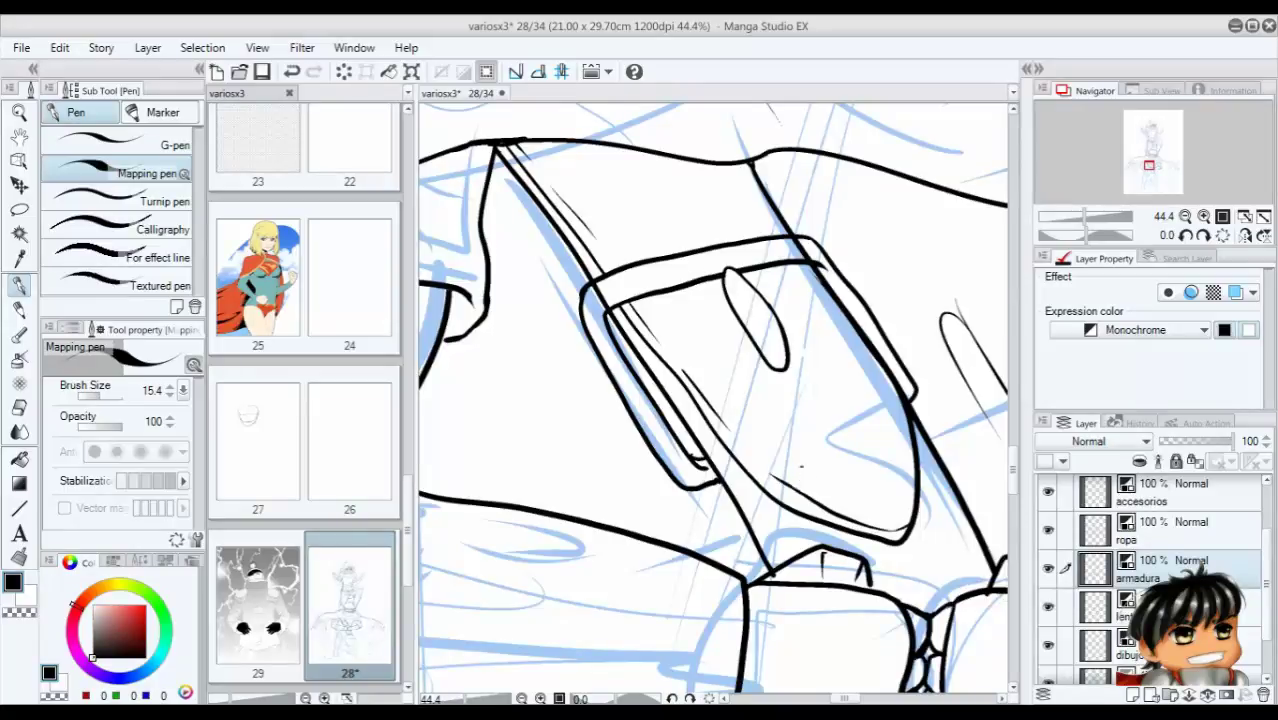
{"action": "key", "text": "ctrl+z"}
{"action": "mouse_move", "coordinate": [906, 526]}
{"action": "left_mouse_down"}
{"action": "mouse_move", "coordinate": [820, 508]}
{"action": "mouse_move", "coordinate": [764, 468]}
{"action": "left_mouse_up"}
Ink the strap's edge line inside the band down to the curved flap outline, and thin it with transparent colour.
{"action": "scroll", "coordinate": [715, 400], "scroll_direction": "up", "scroll_amount": 3}
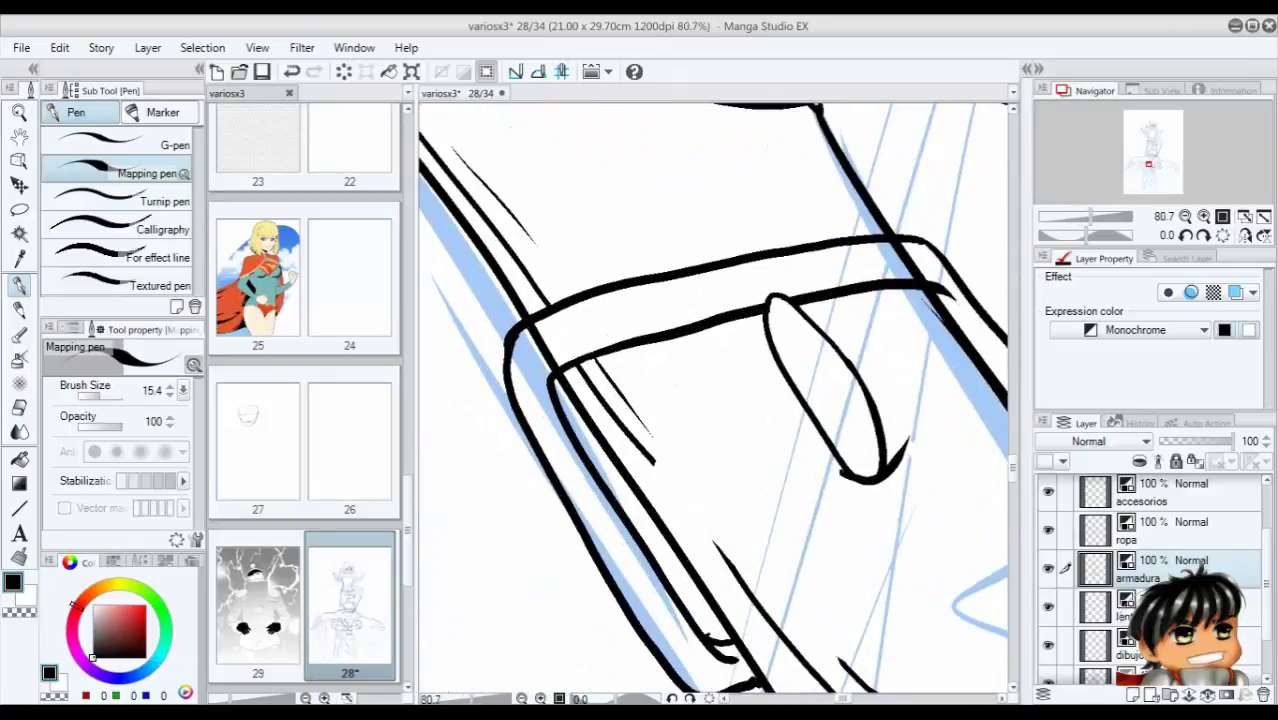
{"action": "left_click_drag", "start_coordinate": [625, 430], "coordinate": [600, 300]}
{"action": "mouse_move", "coordinate": [592, 300]}
{"action": "left_mouse_down"}
{"action": "mouse_move", "coordinate": [706, 428]}
{"action": "mouse_move", "coordinate": [750, 504]}
{"action": "left_mouse_up"}
{"action": "key", "text": "ctrl+z"}
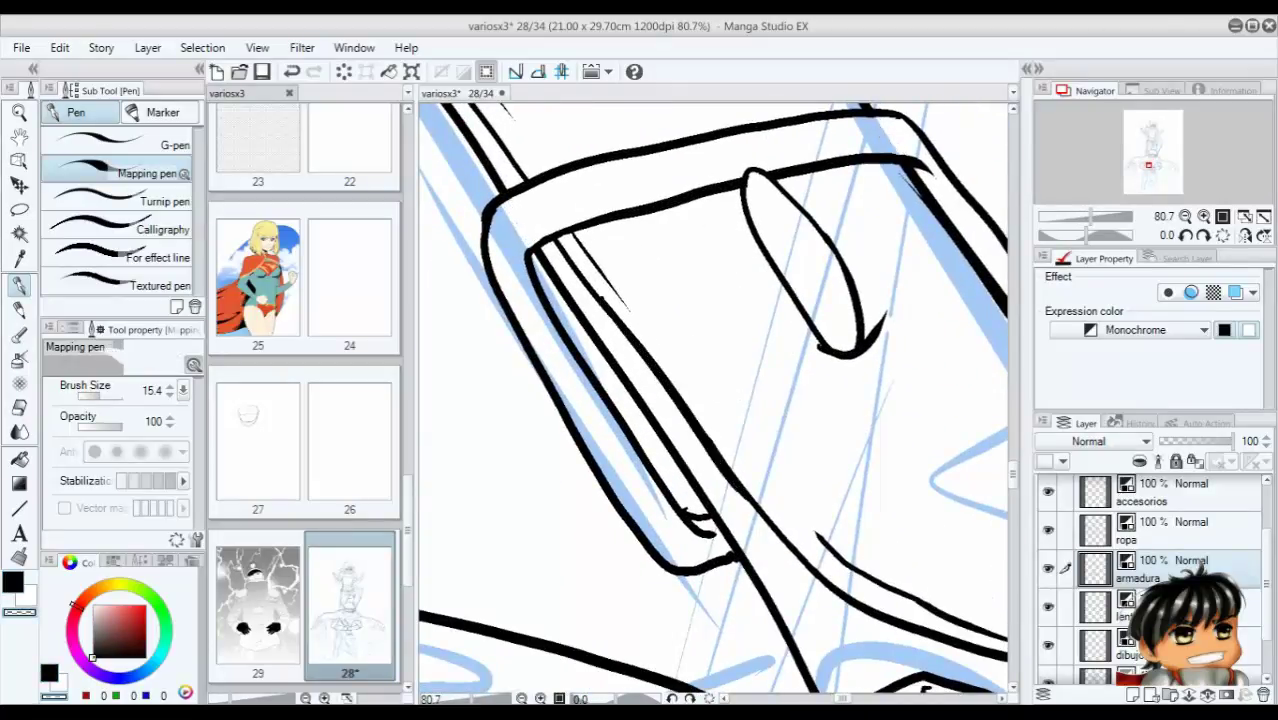
{"action": "left_click_drag", "start_coordinate": [594, 292], "coordinate": [778, 536]}
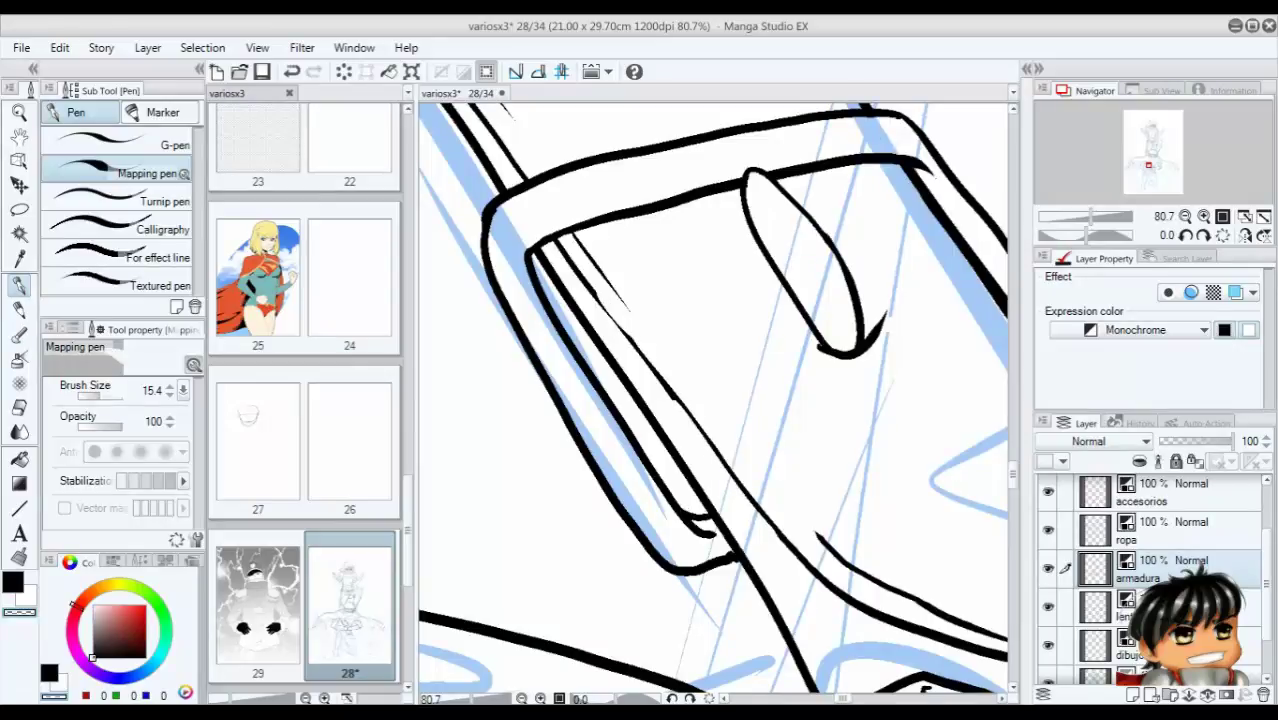
{"action": "scroll", "coordinate": [733, 560], "scroll_direction": "up", "scroll_amount": 3}
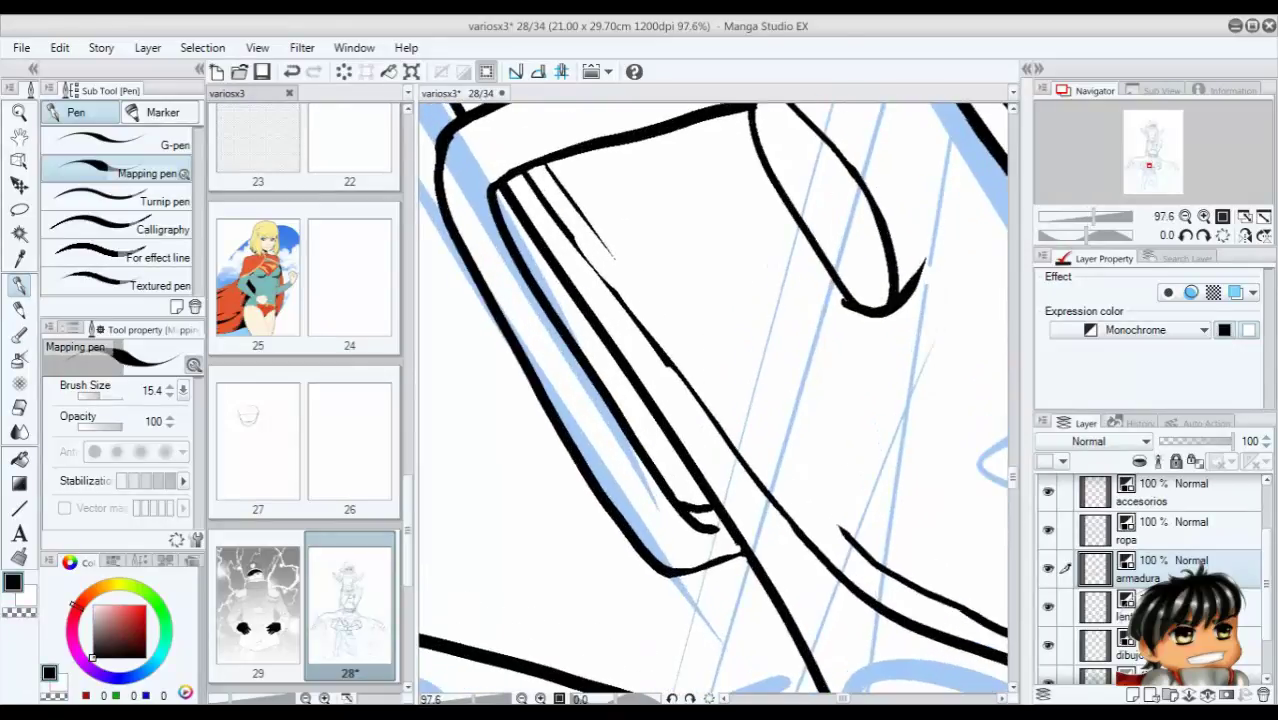
Remove the left edge of the strap end below the fists and redraw it meeting the strap's bottom edge.
{"action": "scroll", "coordinate": [740, 605], "scroll_direction": "down", "scroll_amount": 6}
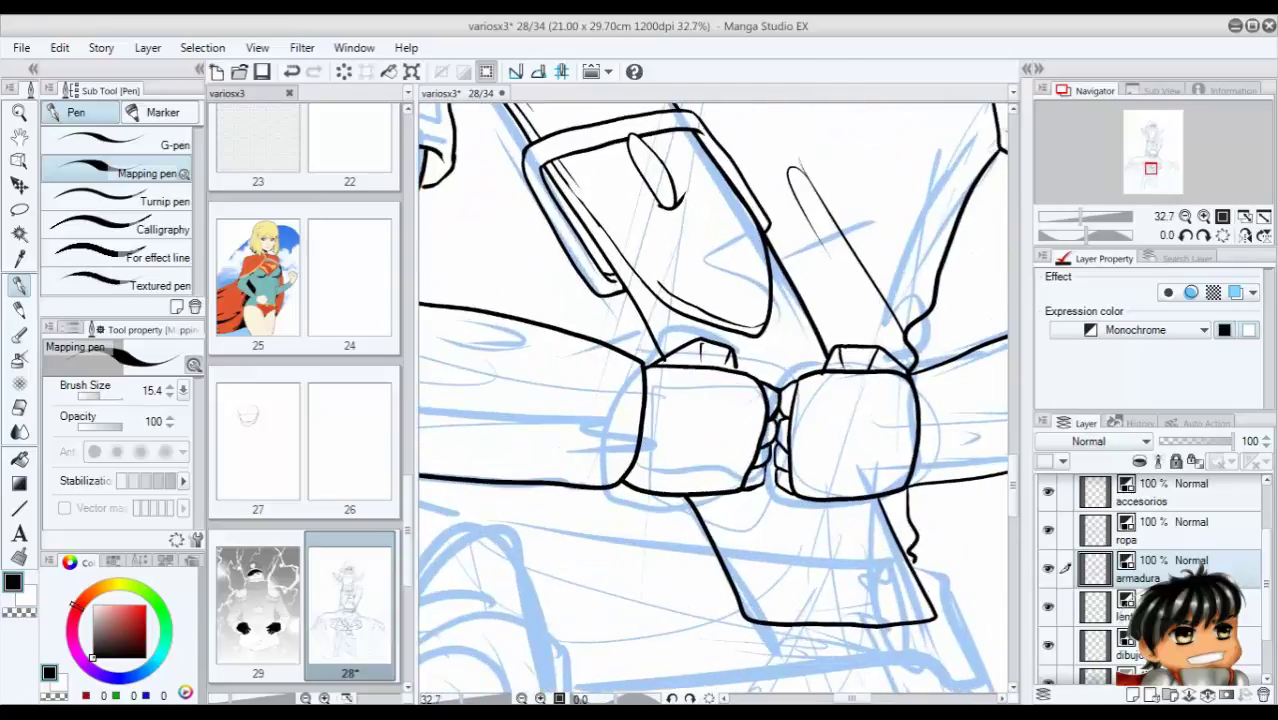
{"action": "scroll", "coordinate": [680, 365], "scroll_direction": "up", "scroll_amount": 5}
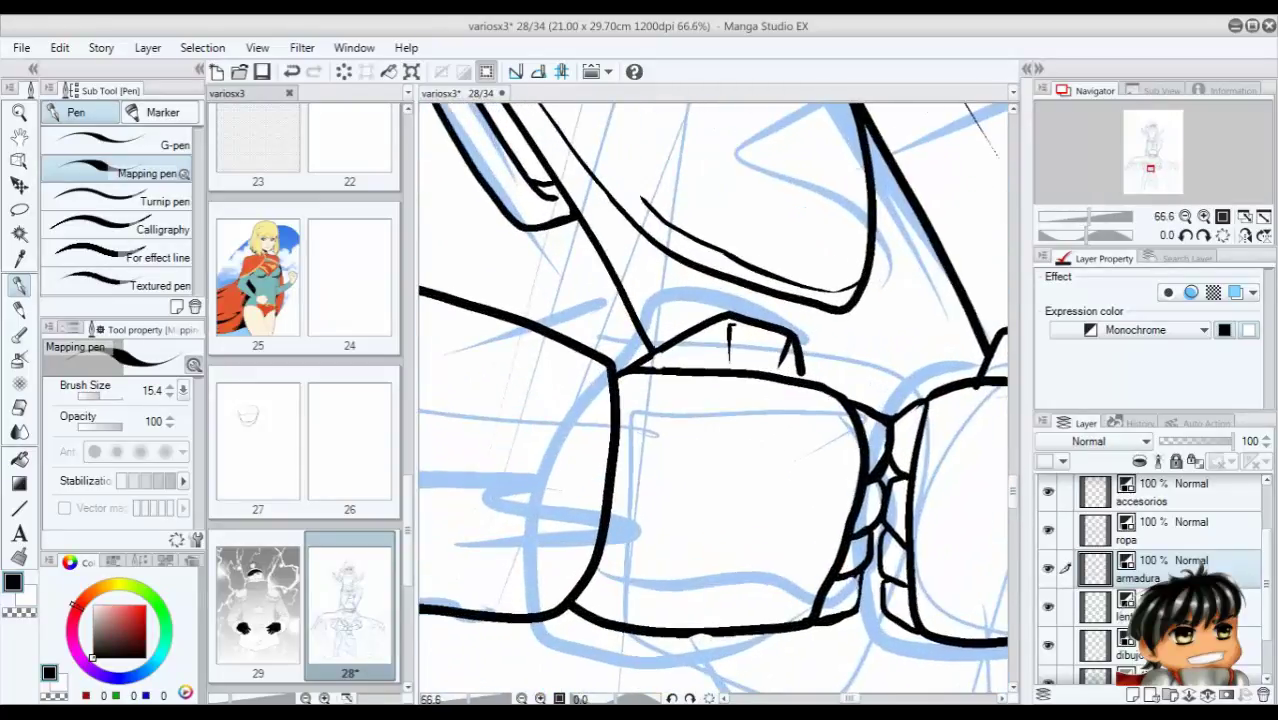
{"action": "left_click_drag", "start_coordinate": [760, 600], "coordinate": [572, 164]}
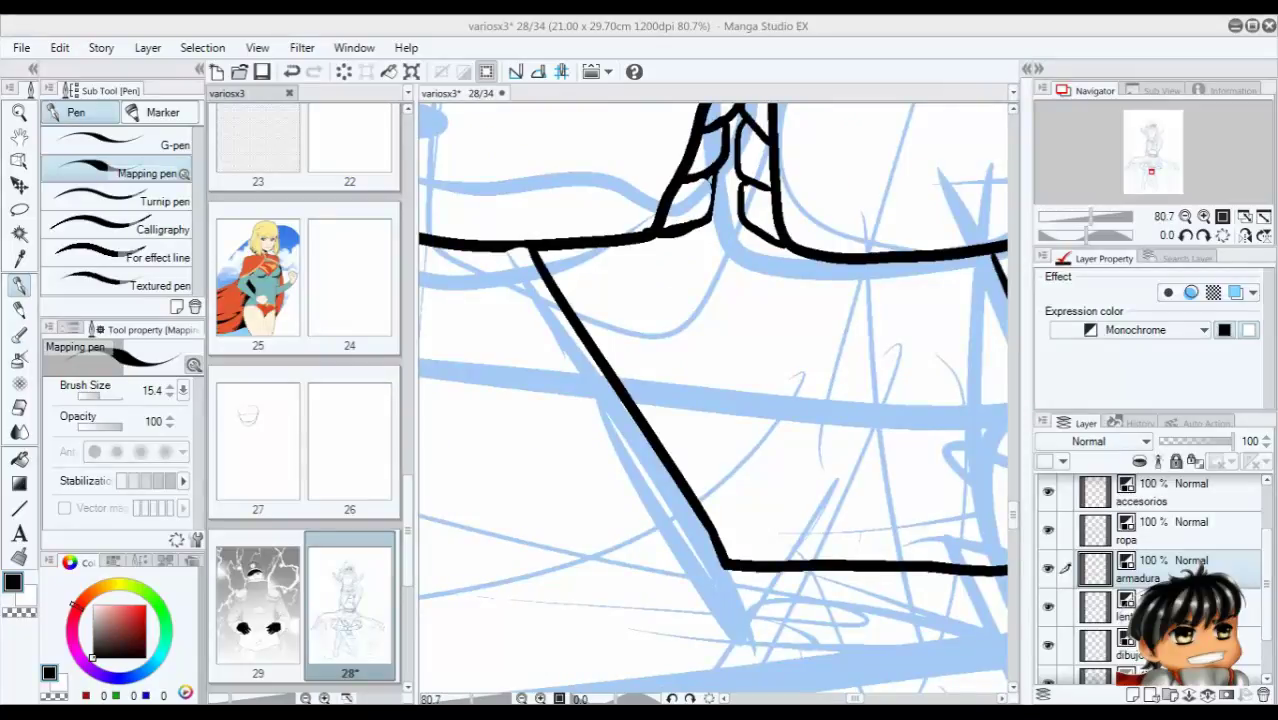
{"action": "scroll", "coordinate": [712, 400], "scroll_direction": "down", "scroll_amount": 5}
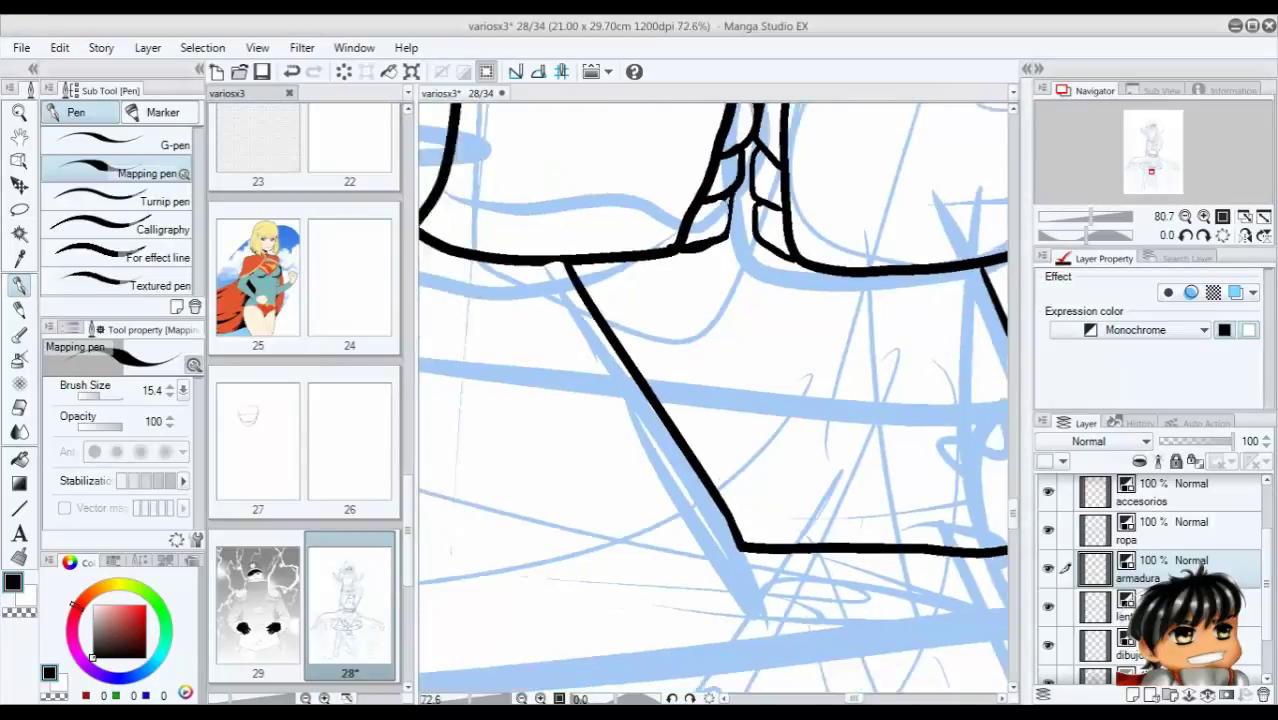
{"action": "key", "text": "ctrl+z"}
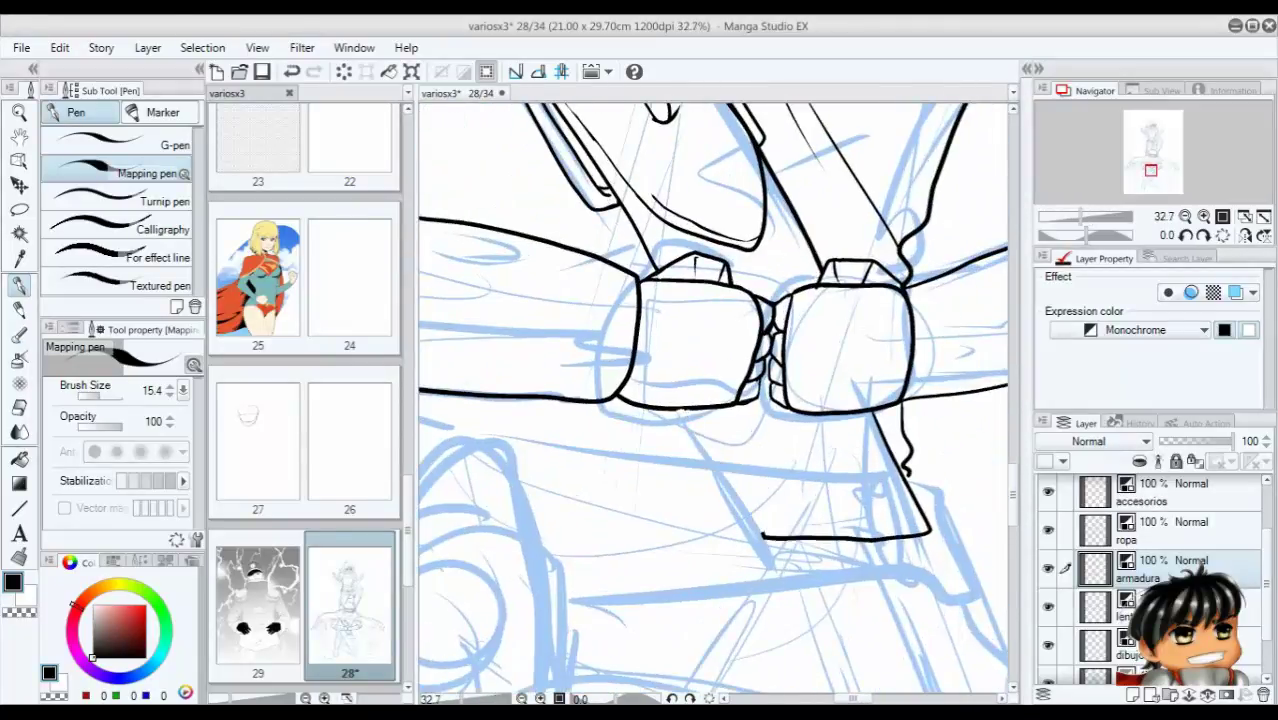
{"action": "left_click_drag", "start_coordinate": [708, 410], "coordinate": [765, 535]}
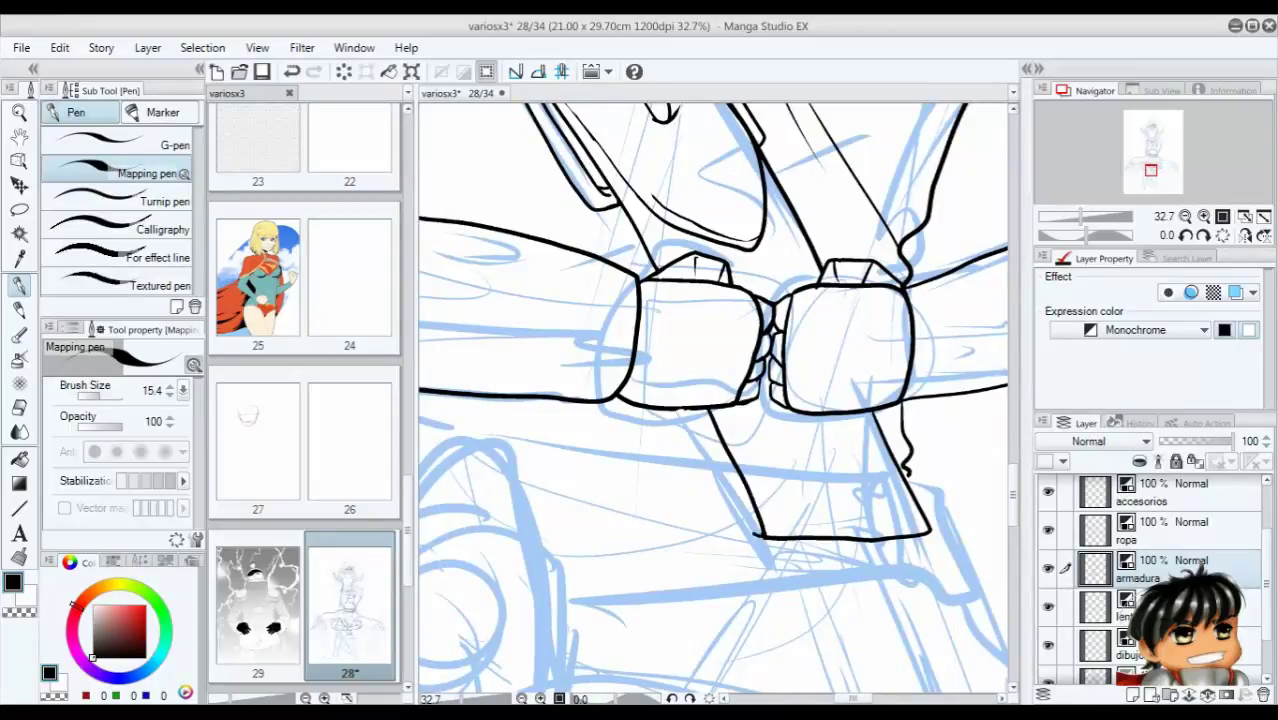
Ink the rounded outer outline of a large buckle around and below the strap end beneath the fists.
{"action": "left_click_drag", "start_coordinate": [740, 482], "coordinate": [776, 694]}
{"action": "left_click_drag", "start_coordinate": [776, 694], "coordinate": [706, 524]}
{"action": "left_click_drag", "start_coordinate": [860, 332], "coordinate": [853, 535]}
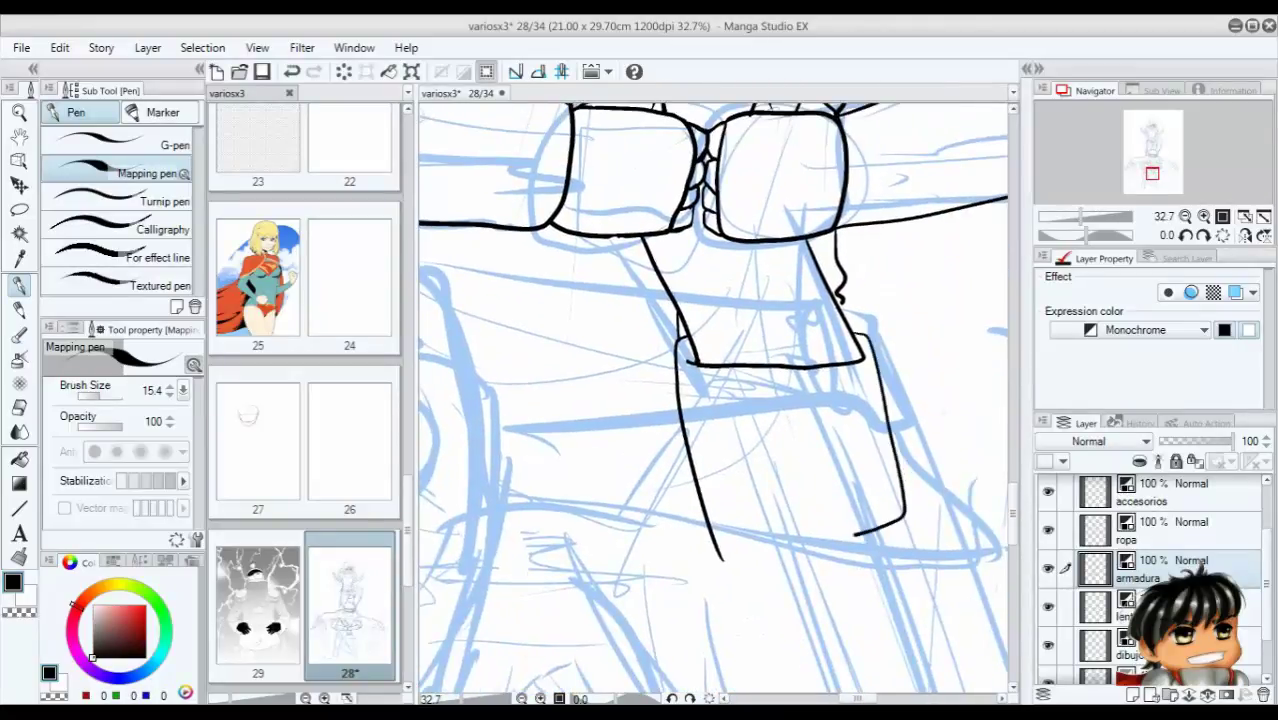
{"action": "mouse_move", "coordinate": [720, 545]}
{"action": "left_mouse_down"}
{"action": "mouse_move", "coordinate": [856, 540]}
{"action": "mouse_move", "coordinate": [708, 528]}
{"action": "mouse_move", "coordinate": [880, 516]}
{"action": "mouse_move", "coordinate": [902, 466]}
{"action": "left_mouse_up"}
{"action": "key", "text": "ctrl+z"}
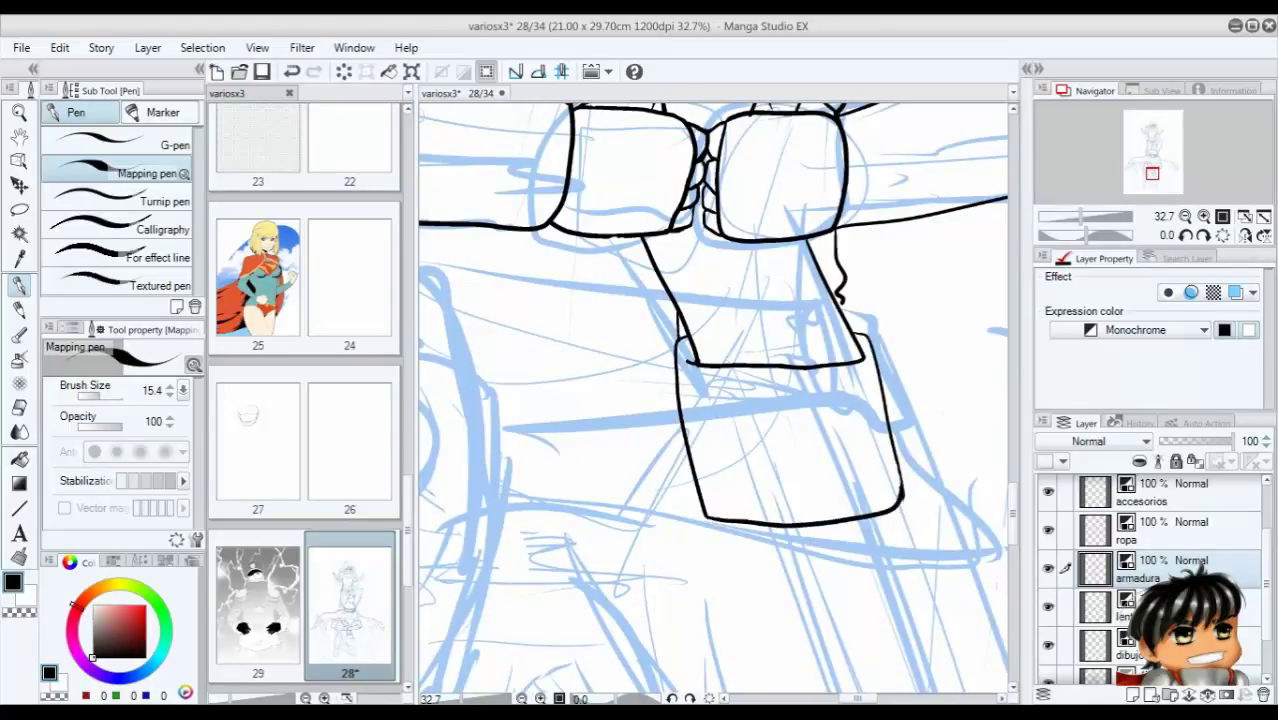
{"action": "scroll", "coordinate": [726, 500], "scroll_direction": "up", "scroll_amount": 1}
{"action": "left_click_drag", "start_coordinate": [698, 505], "coordinate": [718, 528]}
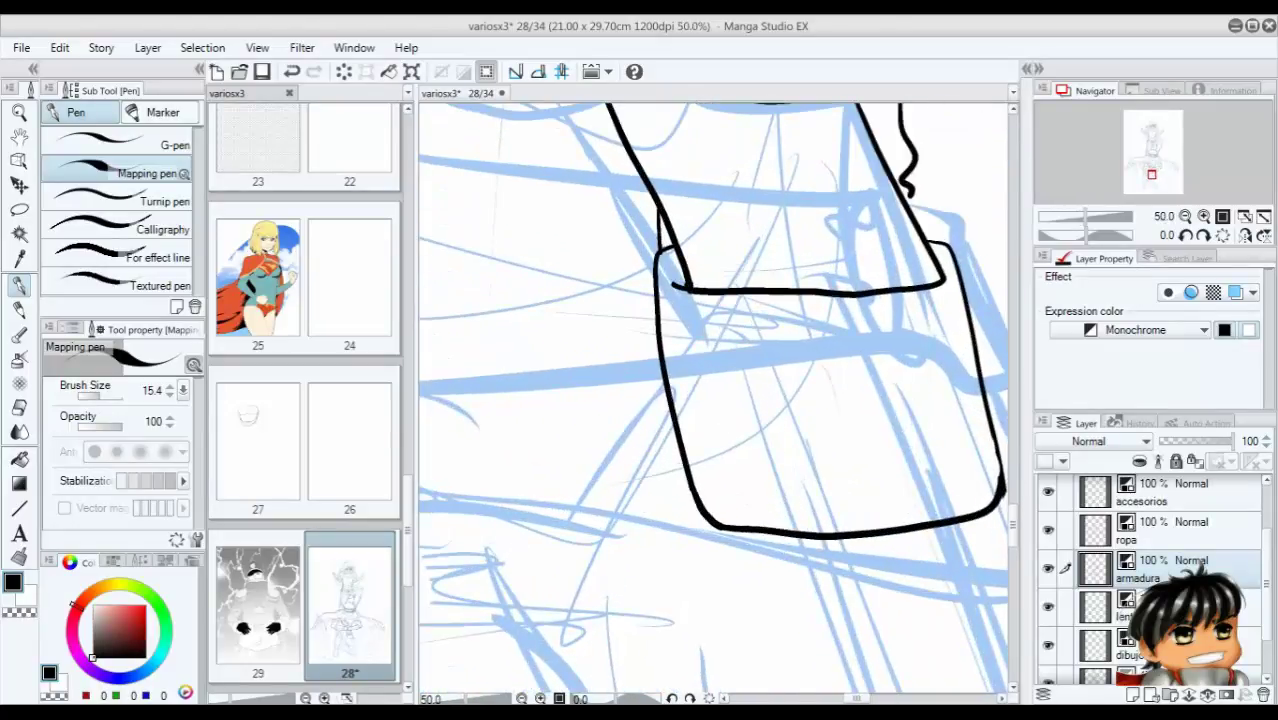
Ink a parallel inner contour inside the buckle and rework its lower outer edge.
{"action": "mouse_move", "coordinate": [684, 290]}
{"action": "left_mouse_down"}
{"action": "mouse_move", "coordinate": [700, 392]}
{"action": "mouse_move", "coordinate": [740, 505]}
{"action": "mouse_move", "coordinate": [975, 458]}
{"action": "mouse_move", "coordinate": [940, 288]}
{"action": "left_mouse_up"}
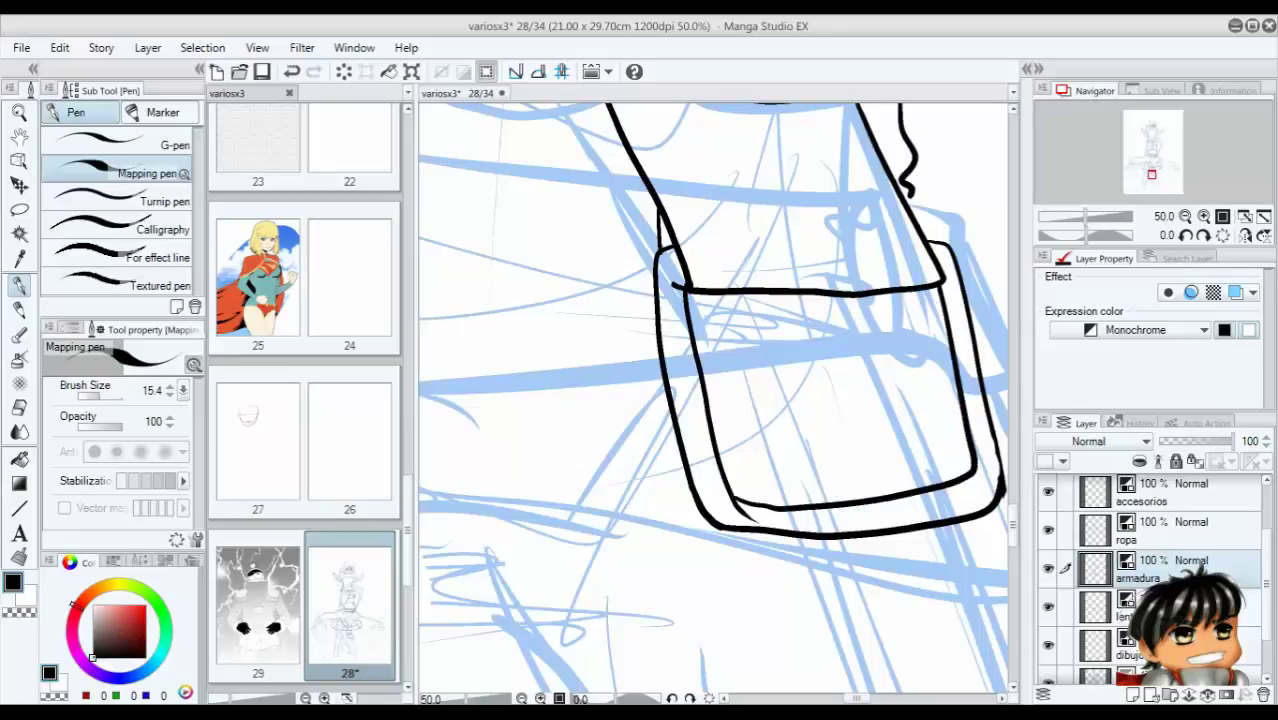
{"action": "mouse_move", "coordinate": [920, 532]}
{"action": "left_mouse_down"}
{"action": "mouse_move", "coordinate": [730, 528]}
{"action": "mouse_move", "coordinate": [600, 445]}
{"action": "mouse_move", "coordinate": [764, 457]}
{"action": "left_mouse_up"}
{"action": "key", "text": "ctrl+z"}
{"action": "mouse_move", "coordinate": [602, 443]}
{"action": "left_mouse_down"}
{"action": "mouse_move", "coordinate": [790, 458]}
{"action": "mouse_move", "coordinate": [893, 418]}
{"action": "mouse_move", "coordinate": [776, 450]}
{"action": "left_mouse_up"}
{"action": "mouse_move", "coordinate": [860, 440]}
{"action": "left_mouse_down"}
{"action": "mouse_move", "coordinate": [758, 428]}
{"action": "mouse_move", "coordinate": [820, 450]}
{"action": "left_mouse_up"}
Thin the buckle's lower right corner with transparent colour and clean up the lines around the strap's left corner.
{"action": "key", "text": "c"}
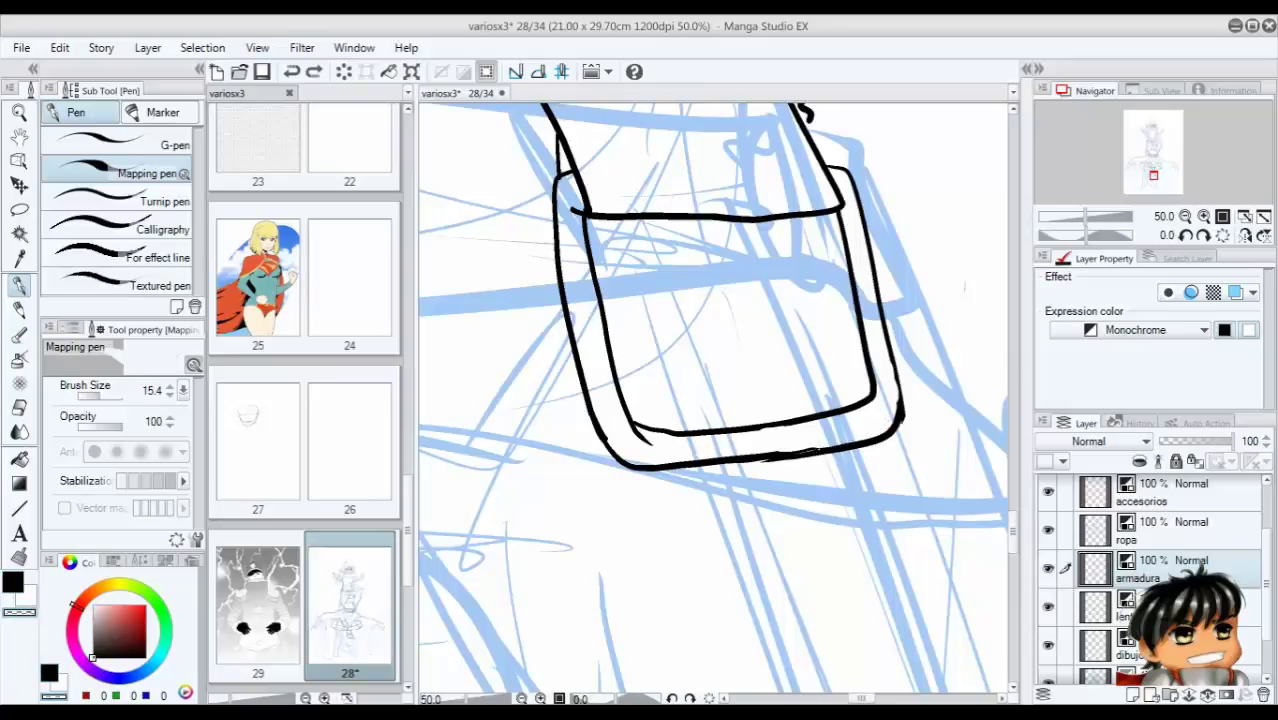
{"action": "left_click_drag", "start_coordinate": [904, 400], "coordinate": [898, 432]}
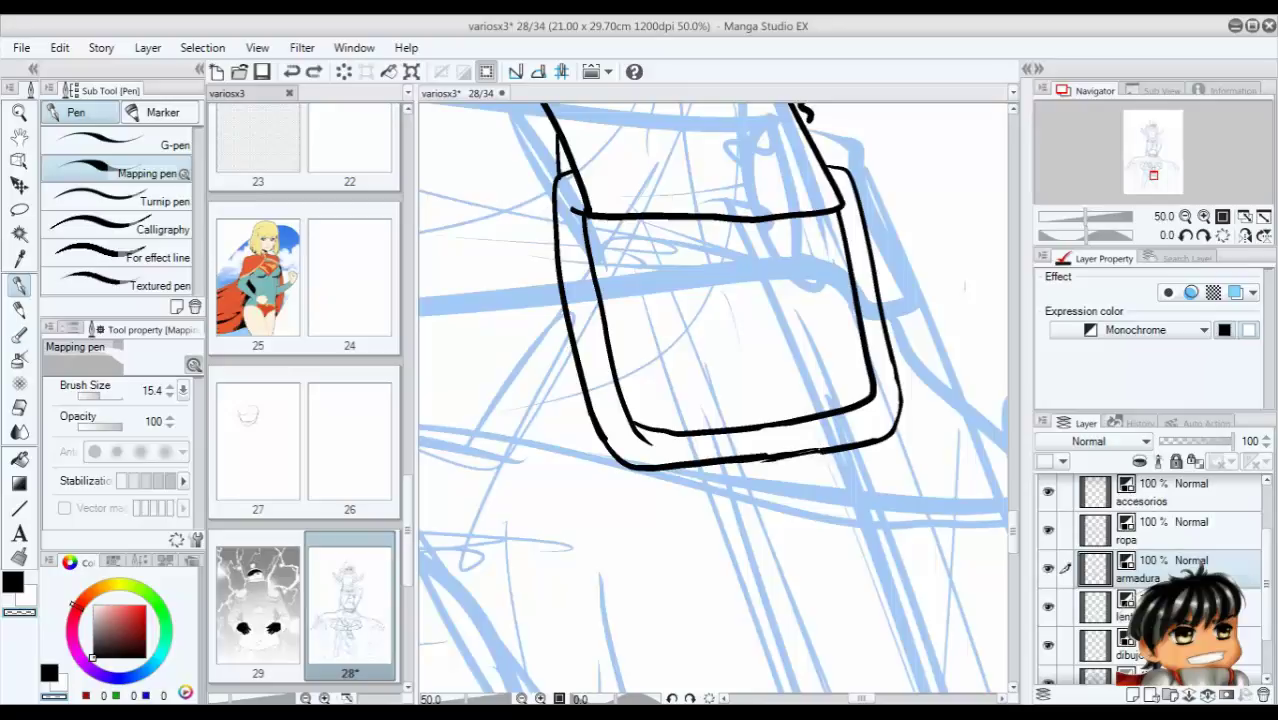
{"action": "key", "text": "ctrl+z"}
{"action": "key", "text": "ctrl+y"}
{"action": "left_click_drag", "start_coordinate": [552, 121], "coordinate": [551, 175]}
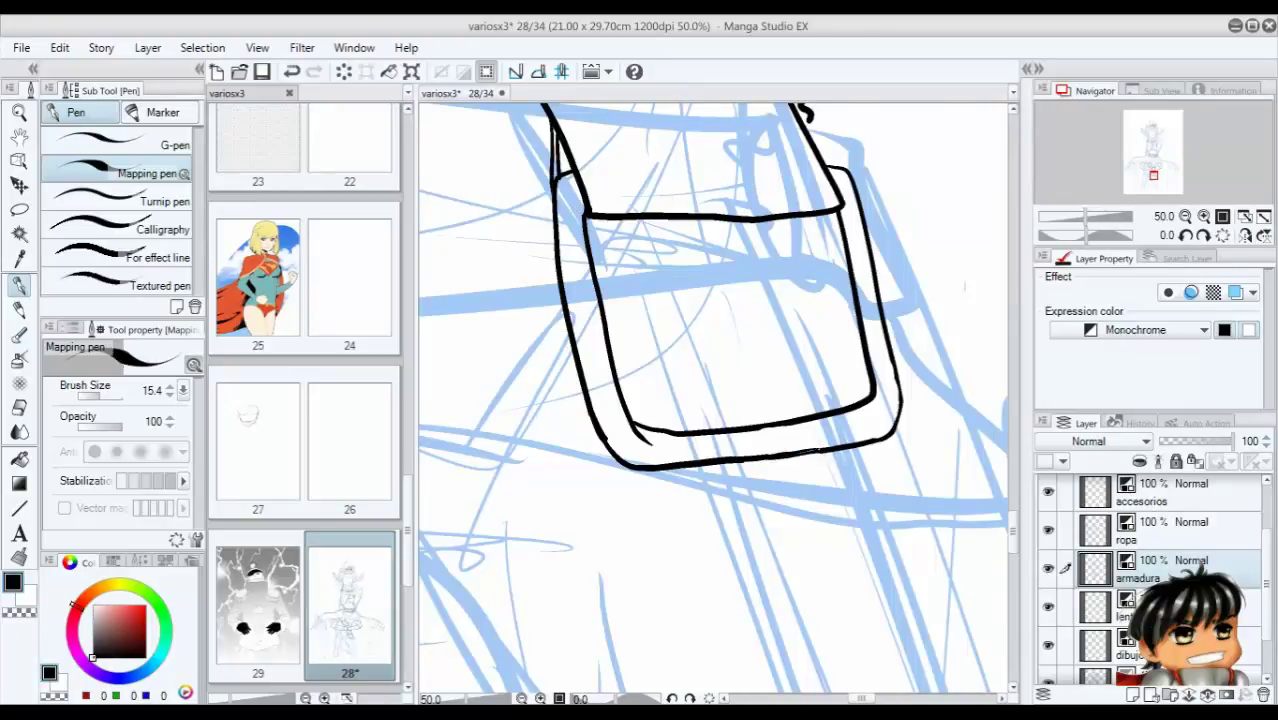
{"action": "scroll", "coordinate": [712, 400], "scroll_direction": "down", "scroll_amount": 5}
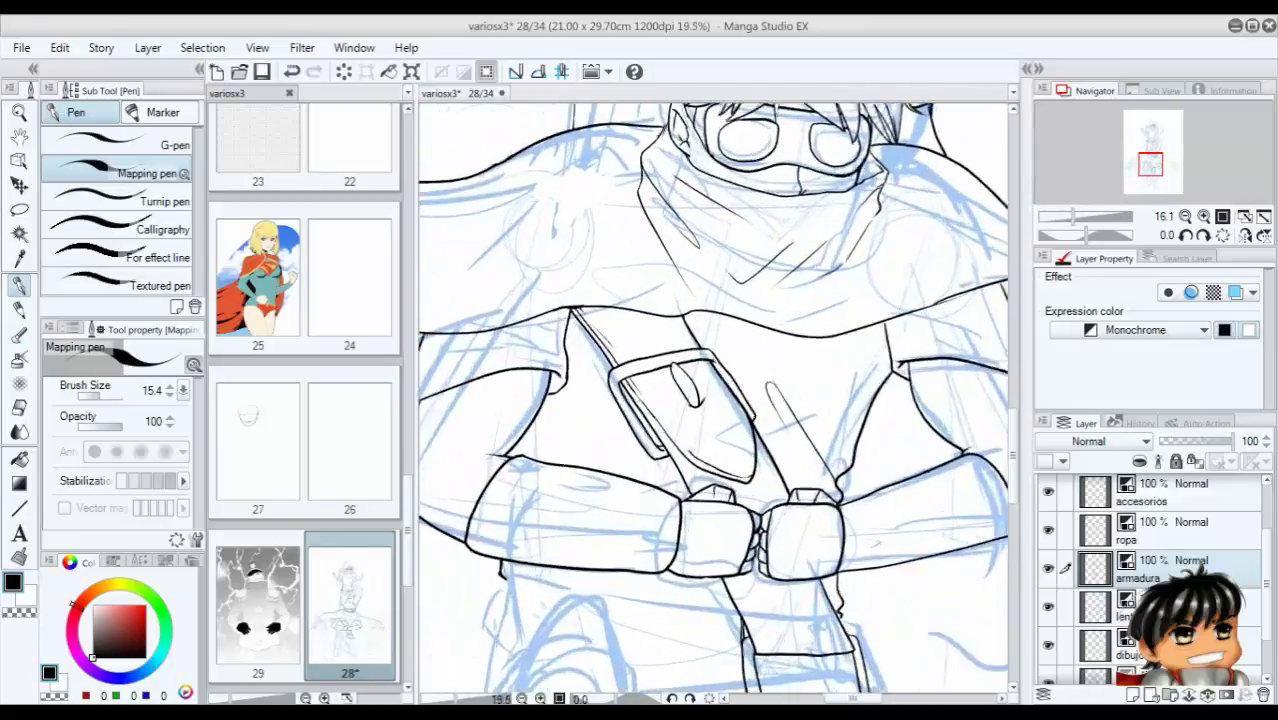
{"action": "scroll", "coordinate": [690, 390], "scroll_direction": "up", "scroll_amount": 5}
{"action": "left_click_drag", "start_coordinate": [700, 380], "coordinate": [712, 442]}
{"action": "key", "text": "ctrl+z"}
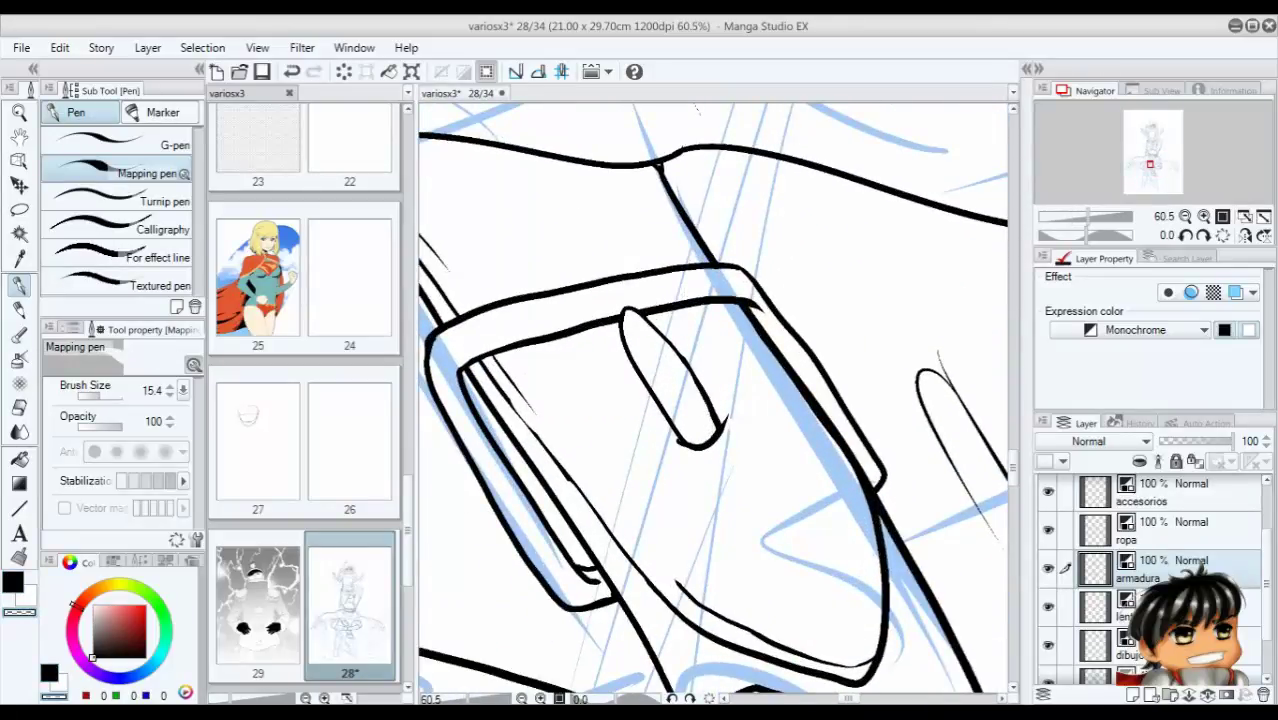
Ink the waist sash's upper and lower edges running from the buckle to the left hip, including its outer end.
{"action": "scroll", "coordinate": [712, 400], "scroll_direction": "down", "scroll_amount": 5}
{"action": "scroll", "coordinate": [712, 400], "scroll_direction": "up", "scroll_amount": 2}
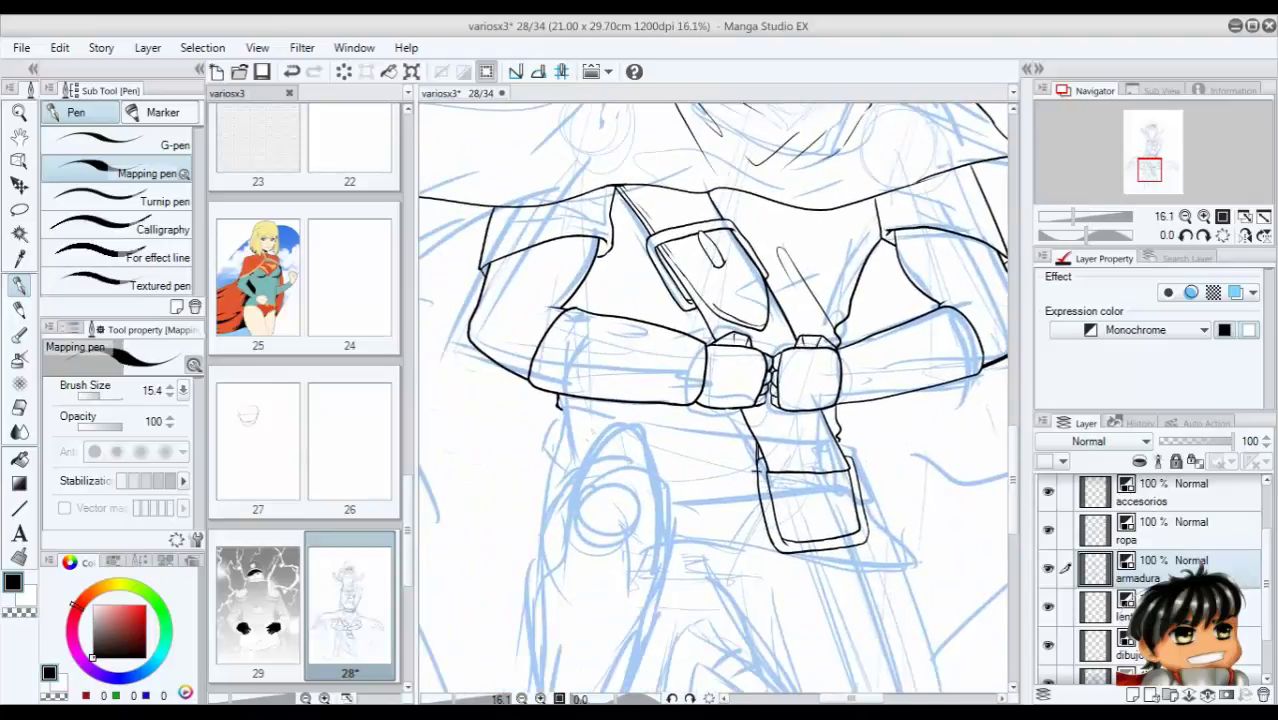
{"action": "left_click_drag", "start_coordinate": [762, 470], "coordinate": [785, 532]}
{"action": "left_click_drag", "start_coordinate": [790, 548], "coordinate": [672, 500]}
{"action": "mouse_move", "coordinate": [756, 468]}
{"action": "left_mouse_down"}
{"action": "mouse_move", "coordinate": [660, 436]}
{"action": "mouse_move", "coordinate": [536, 460]}
{"action": "mouse_move", "coordinate": [570, 475]}
{"action": "left_mouse_up"}
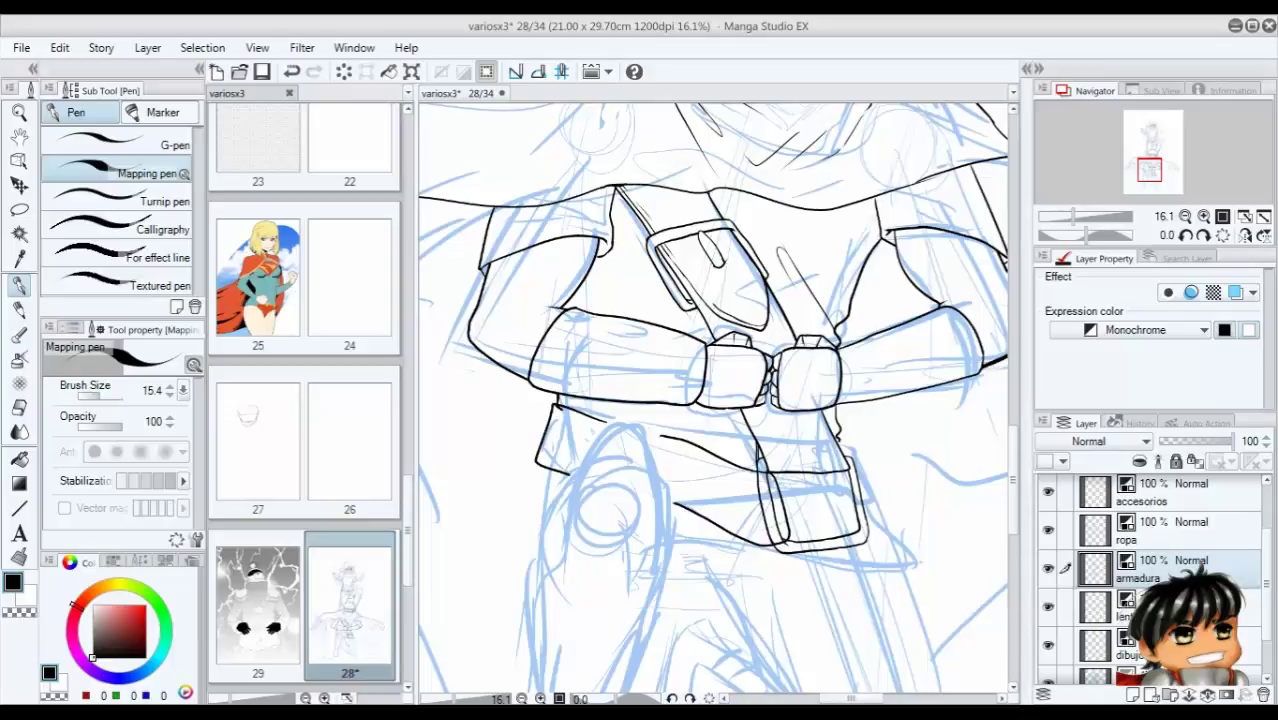
Ink a sash knot over the buckle's left side and a long pointed tail hanging from it between the legs.
{"action": "mouse_move", "coordinate": [766, 473]}
{"action": "left_mouse_down"}
{"action": "mouse_move", "coordinate": [735, 510]}
{"action": "mouse_move", "coordinate": [738, 543]}
{"action": "left_mouse_up"}
{"action": "mouse_move", "coordinate": [771, 475]}
{"action": "left_mouse_down"}
{"action": "mouse_move", "coordinate": [741, 541]}
{"action": "mouse_move", "coordinate": [796, 550]}
{"action": "left_mouse_up"}
{"action": "left_click_drag", "start_coordinate": [796, 540], "coordinate": [738, 574]}
{"action": "scroll", "coordinate": [712, 400], "scroll_direction": "down", "scroll_amount": 5}
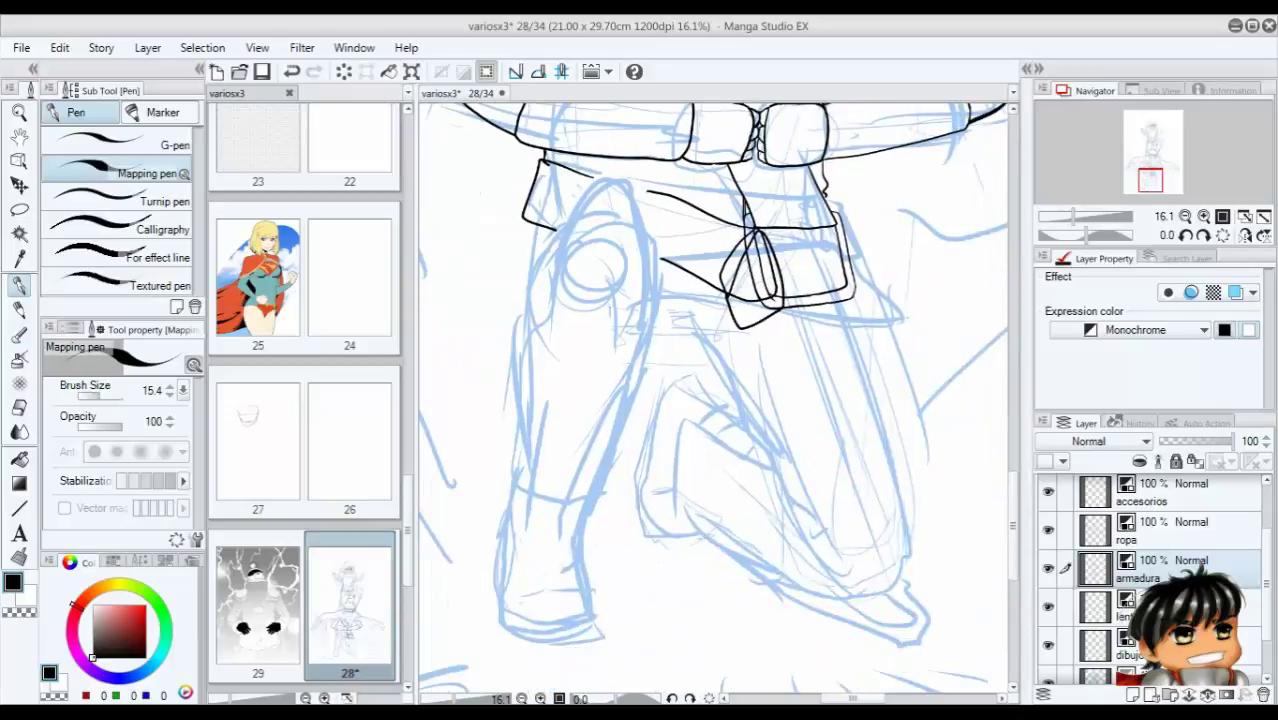
{"action": "left_click_drag", "start_coordinate": [781, 310], "coordinate": [727, 650]}
{"action": "left_click_drag", "start_coordinate": [741, 327], "coordinate": [679, 612]}
{"action": "left_click_drag", "start_coordinate": [679, 612], "coordinate": [735, 572]}
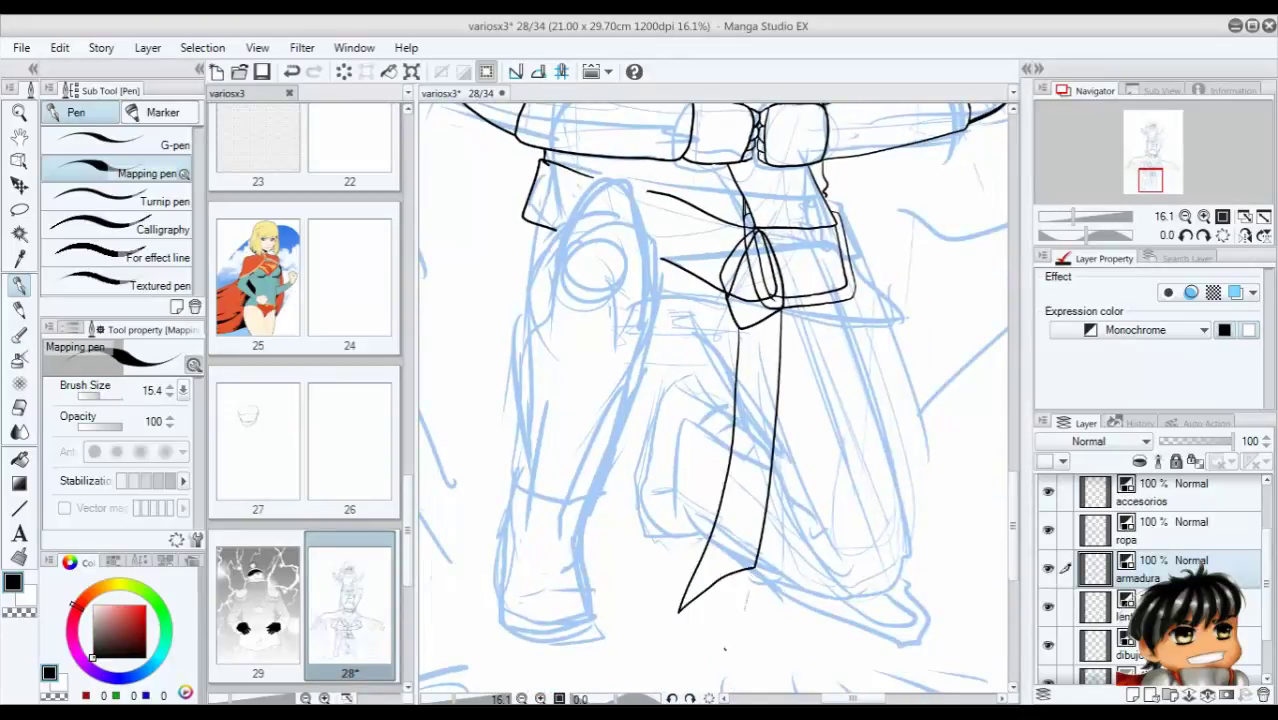
Erase the buckle lines overlapping the sash knot and refine the fold line inside the knot.
{"action": "scroll", "coordinate": [749, 209], "scroll_direction": "up", "scroll_amount": 5}
{"action": "mouse_move", "coordinate": [757, 430]}
{"action": "left_mouse_down"}
{"action": "mouse_move", "coordinate": [815, 470]}
{"action": "mouse_move", "coordinate": [700, 445]}
{"action": "mouse_move", "coordinate": [755, 310]}
{"action": "mouse_move", "coordinate": [778, 410]}
{"action": "mouse_move", "coordinate": [772, 302]}
{"action": "left_mouse_up"}
{"action": "key", "text": "c"}
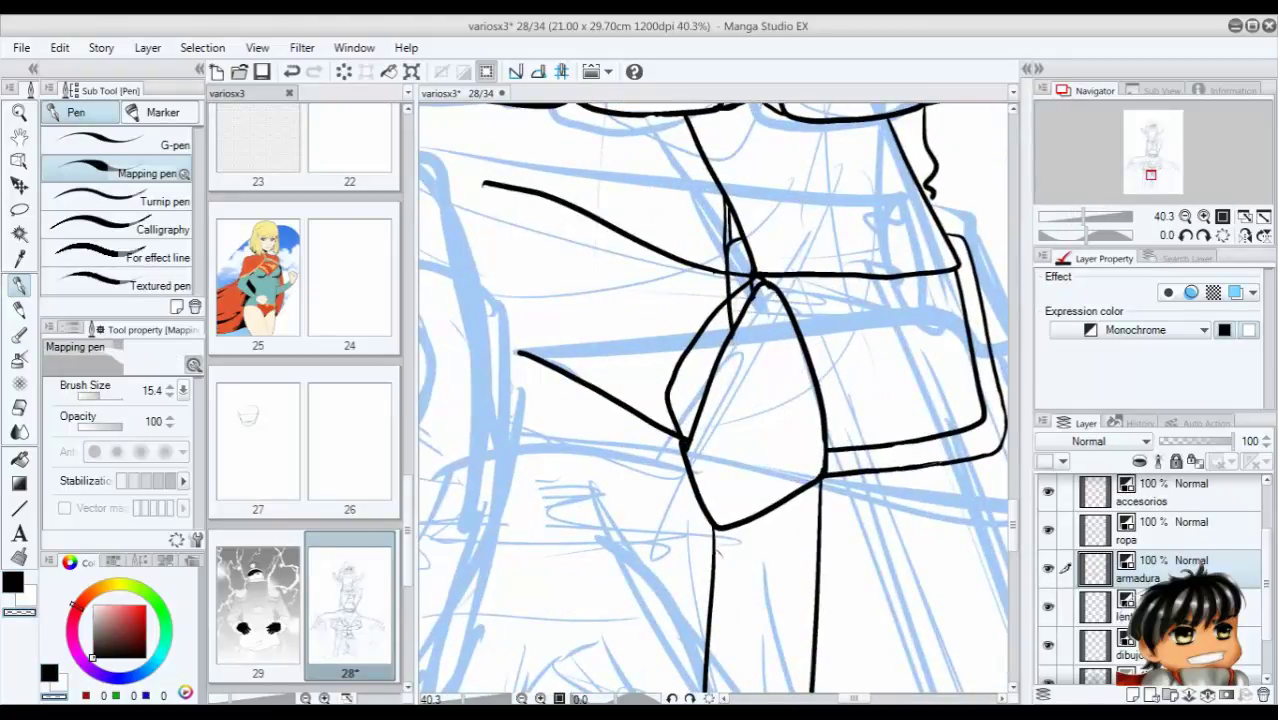
{"action": "left_click_drag", "start_coordinate": [753, 288], "coordinate": [690, 448]}
{"action": "key", "text": "c"}
Ink the sash's end on the right side of the waist beside the buckle and tidy the overlapping lines.
{"action": "scroll", "coordinate": [712, 400], "scroll_direction": "down", "scroll_amount": 3}
{"action": "mouse_move", "coordinate": [712, 300]}
{"action": "left_mouse_down"}
{"action": "mouse_move", "coordinate": [712, 490]}
{"action": "mouse_move", "coordinate": [712, 330]}
{"action": "mouse_move", "coordinate": [680, 330]}
{"action": "mouse_move", "coordinate": [756, 370]}
{"action": "mouse_move", "coordinate": [776, 470]}
{"action": "left_mouse_up"}
{"action": "scroll", "coordinate": [712, 400], "scroll_direction": "up", "scroll_amount": 2}
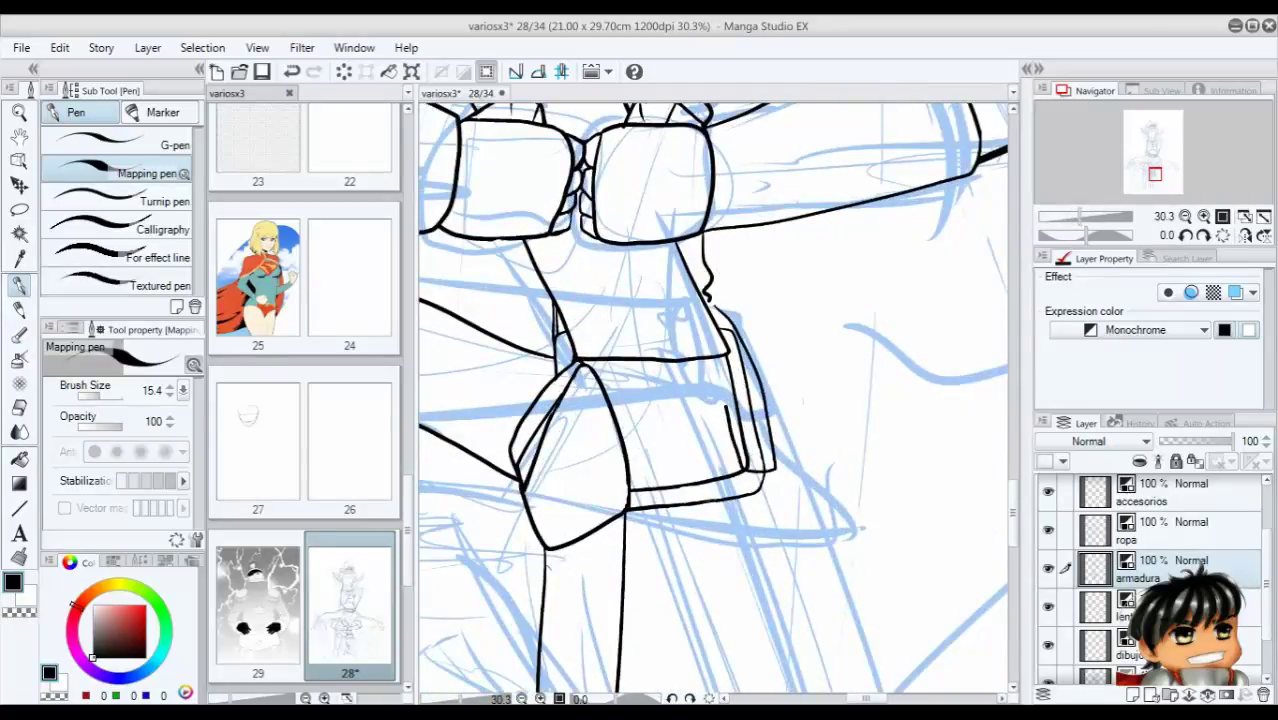
{"action": "left_click_drag", "start_coordinate": [726, 406], "coordinate": [710, 302]}
{"action": "left_click_drag", "start_coordinate": [712, 400], "coordinate": [677, 395]}
{"action": "scroll", "coordinate": [712, 400], "scroll_direction": "up", "scroll_amount": 1}
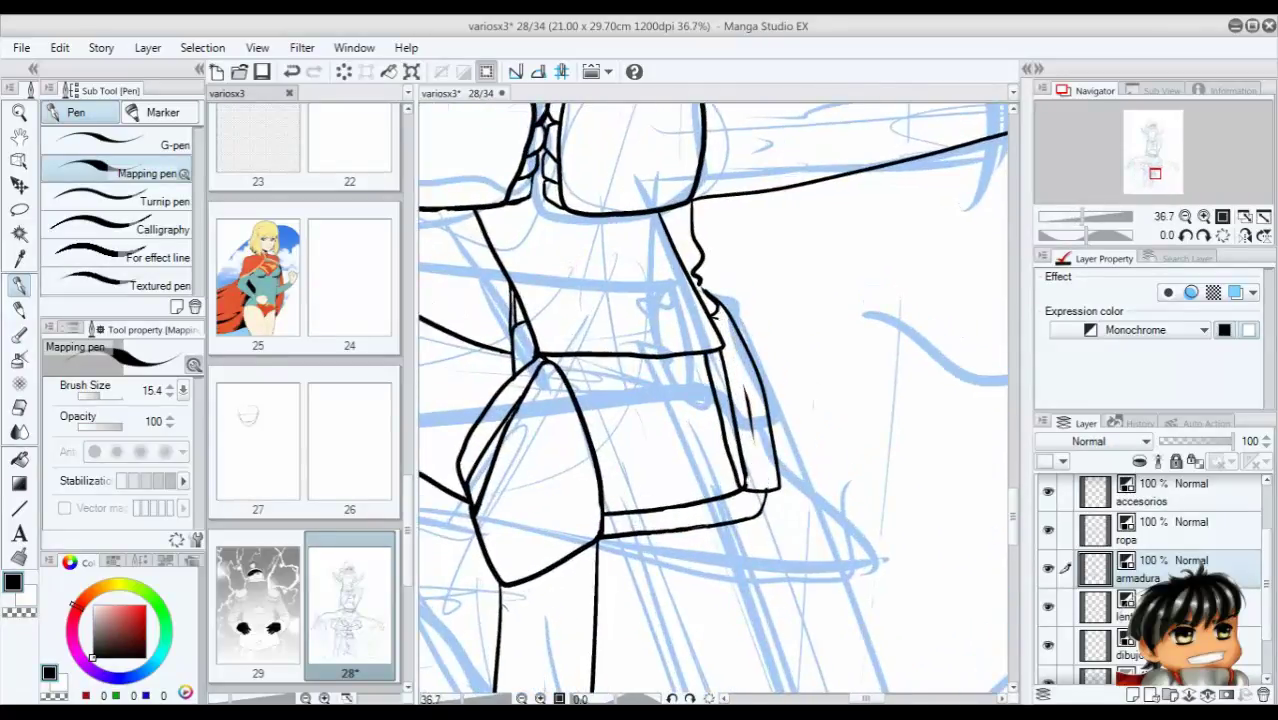
On the ropa layer, ink the pointed garment hem below the sash on both sides and the raised thigh's outer contour.
{"action": "scroll", "coordinate": [712, 400], "scroll_direction": "down", "scroll_amount": 5}
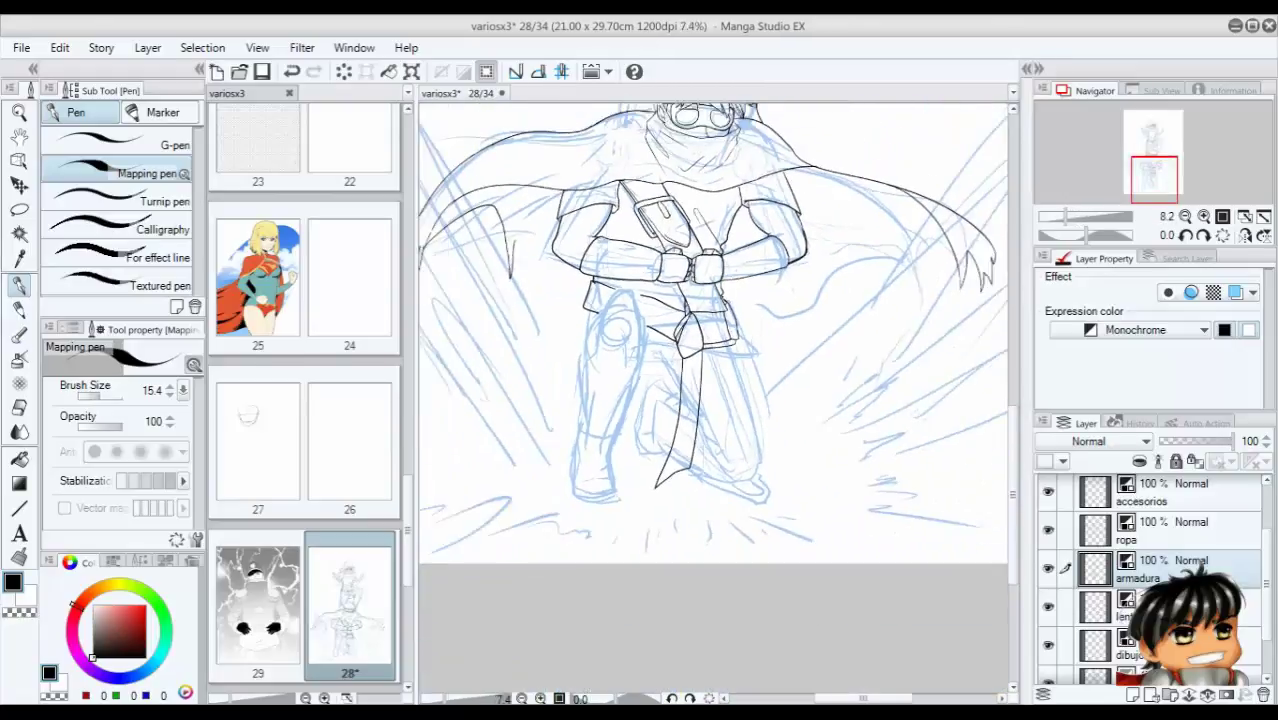
{"action": "scroll", "coordinate": [712, 400], "scroll_direction": "up", "scroll_amount": 1}
{"action": "left_click", "coordinate": [1150, 610]}
{"action": "scroll", "coordinate": [712, 400], "scroll_direction": "up", "scroll_amount": 3}
{"action": "mouse_move", "coordinate": [788, 385]}
{"action": "left_mouse_down"}
{"action": "mouse_move", "coordinate": [707, 420]}
{"action": "mouse_move", "coordinate": [610, 410]}
{"action": "mouse_move", "coordinate": [560, 375]}
{"action": "left_mouse_up"}
{"action": "scroll", "coordinate": [712, 400], "scroll_direction": "down", "scroll_amount": 1}
{"action": "mouse_move", "coordinate": [640, 370]}
{"action": "left_mouse_down"}
{"action": "mouse_move", "coordinate": [600, 390]}
{"action": "mouse_move", "coordinate": [622, 458]}
{"action": "left_mouse_up"}
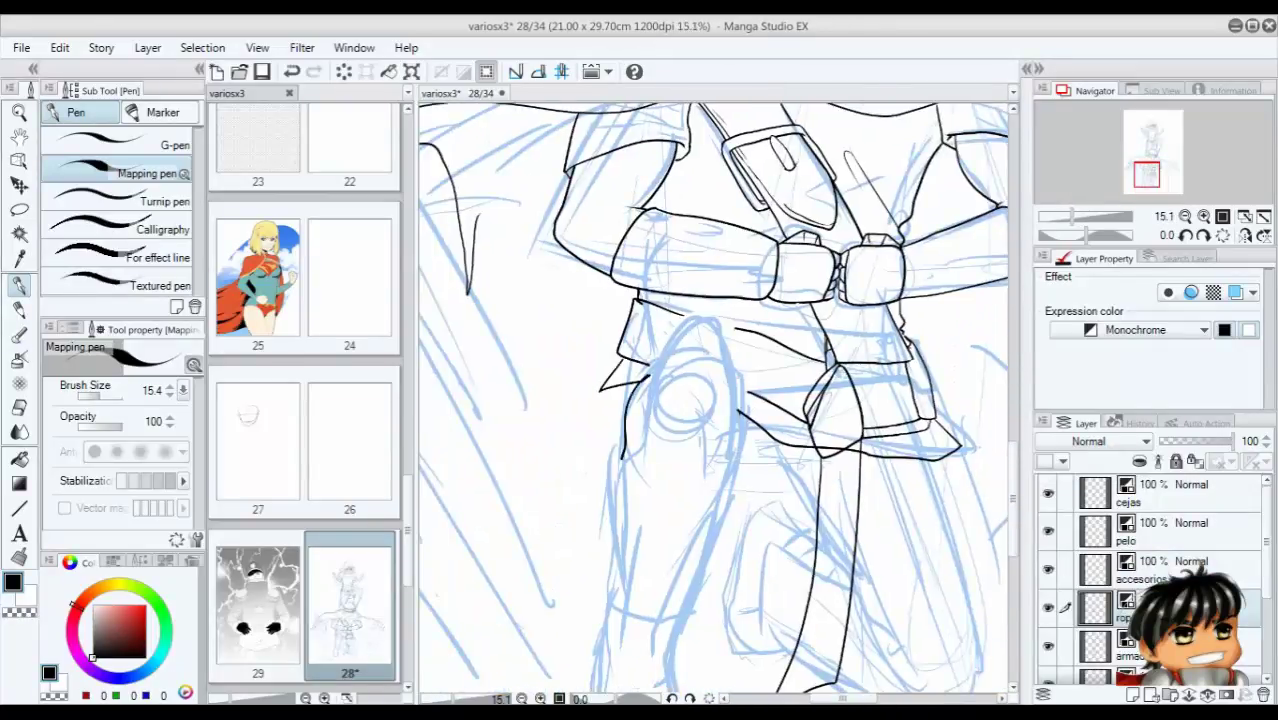
Ink a flap over the top of the raised thigh on the accesorios layer, with short strokes inside its upper corners.
{"action": "scroll", "coordinate": [712, 400], "scroll_direction": "up", "scroll_amount": 2}
{"action": "left_click", "coordinate": [1180, 565]}
{"action": "mouse_move", "coordinate": [636, 290]}
{"action": "left_mouse_down"}
{"action": "mouse_move", "coordinate": [696, 297]}
{"action": "mouse_move", "coordinate": [740, 382]}
{"action": "left_mouse_up"}
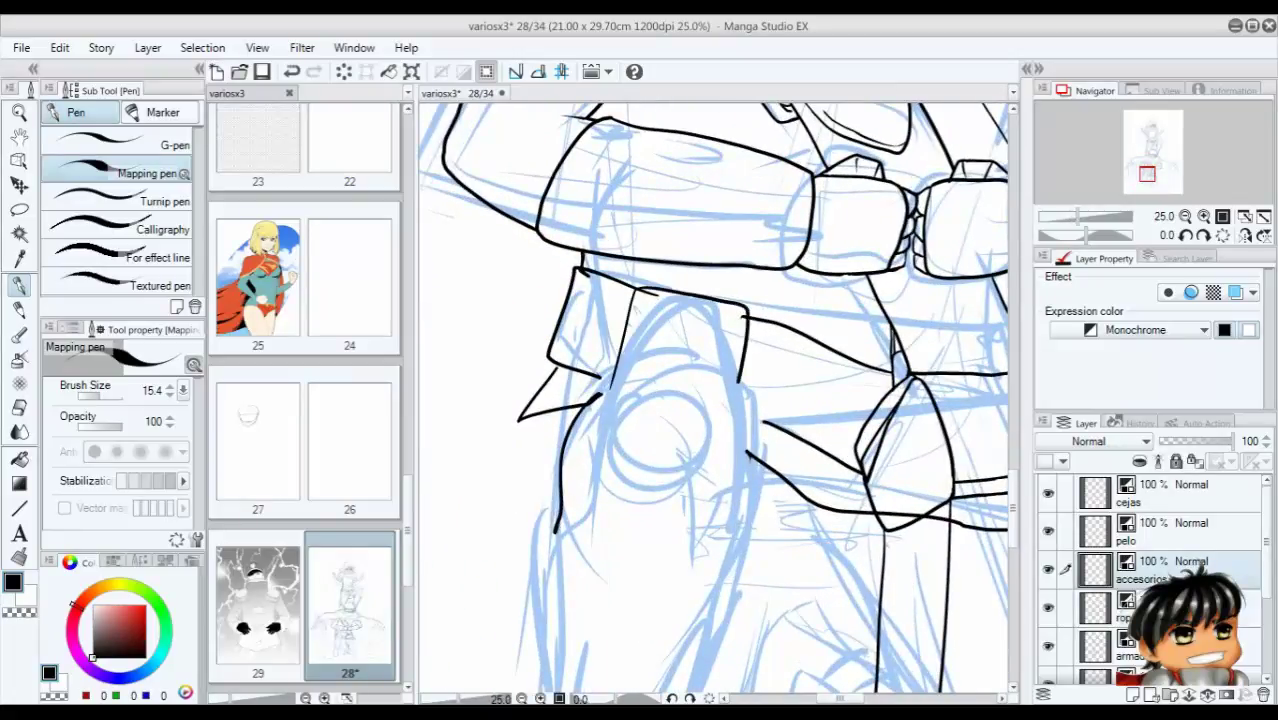
{"action": "left_click", "coordinate": [1180, 645]}
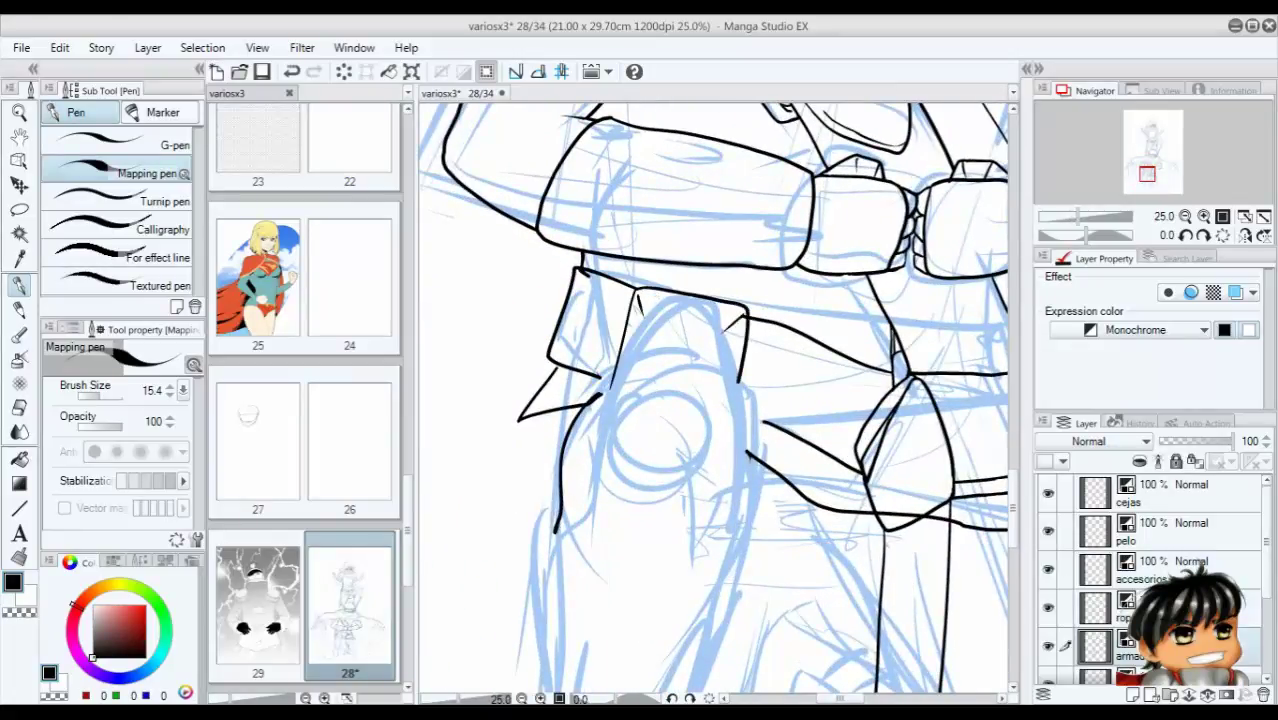
Make ropa the active layer and save the document.
{"action": "left_click", "coordinate": [1180, 605]}
{"action": "scroll", "coordinate": [712, 400], "scroll_direction": "down", "scroll_amount": 5}
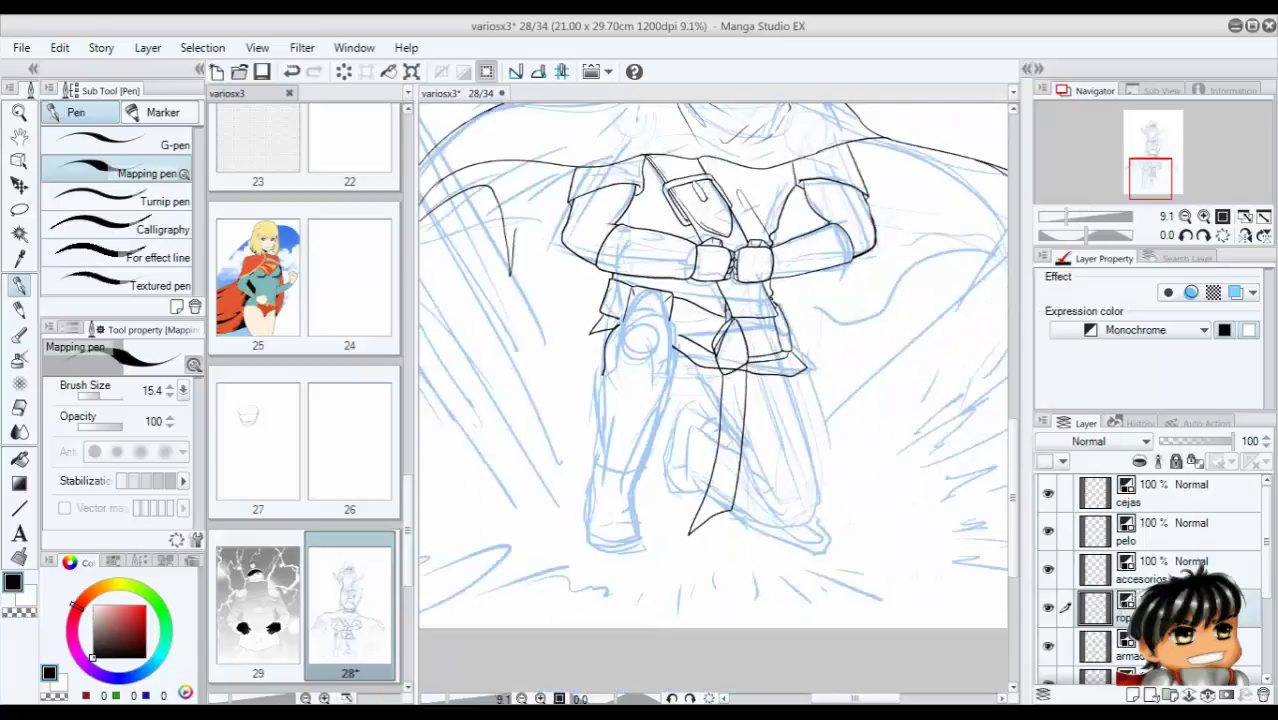
{"action": "key", "text": "ctrl+s"}
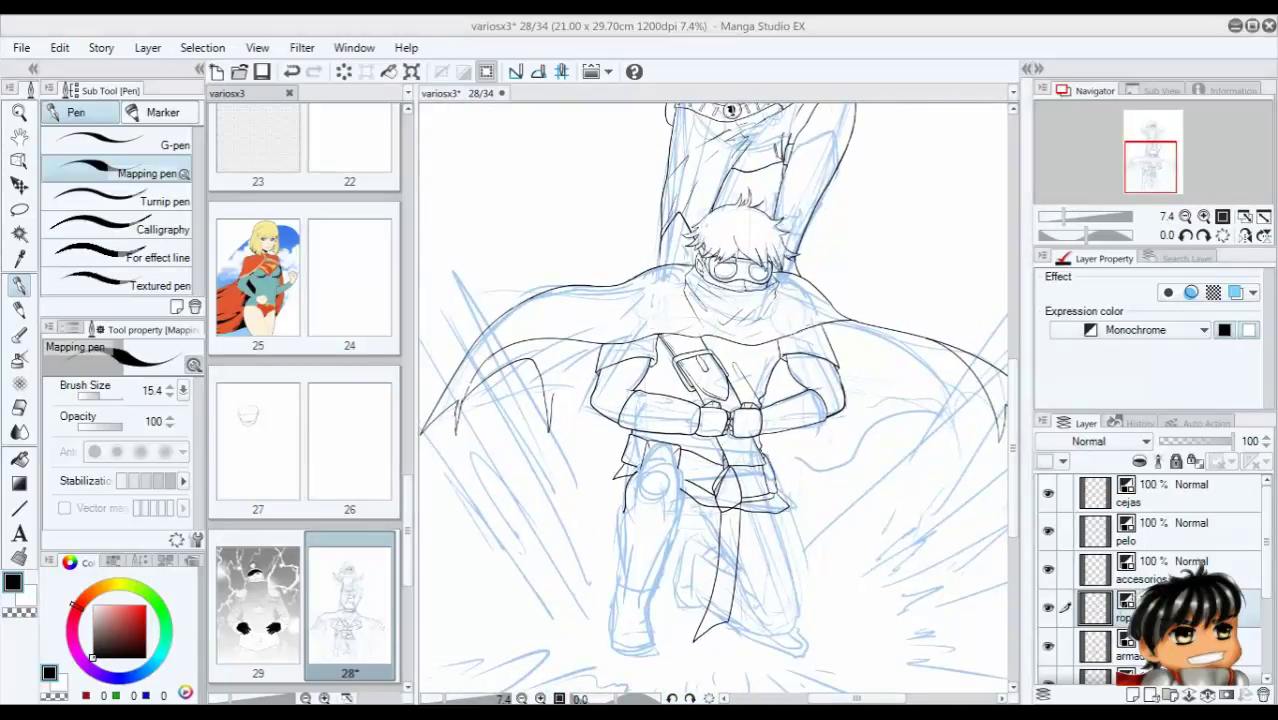
Ink the kneeling leg's thigh on ropa, with both side contours, the rounded knee and a fold line inside.
{"action": "scroll", "coordinate": [740, 620], "scroll_direction": "up", "scroll_amount": 2}
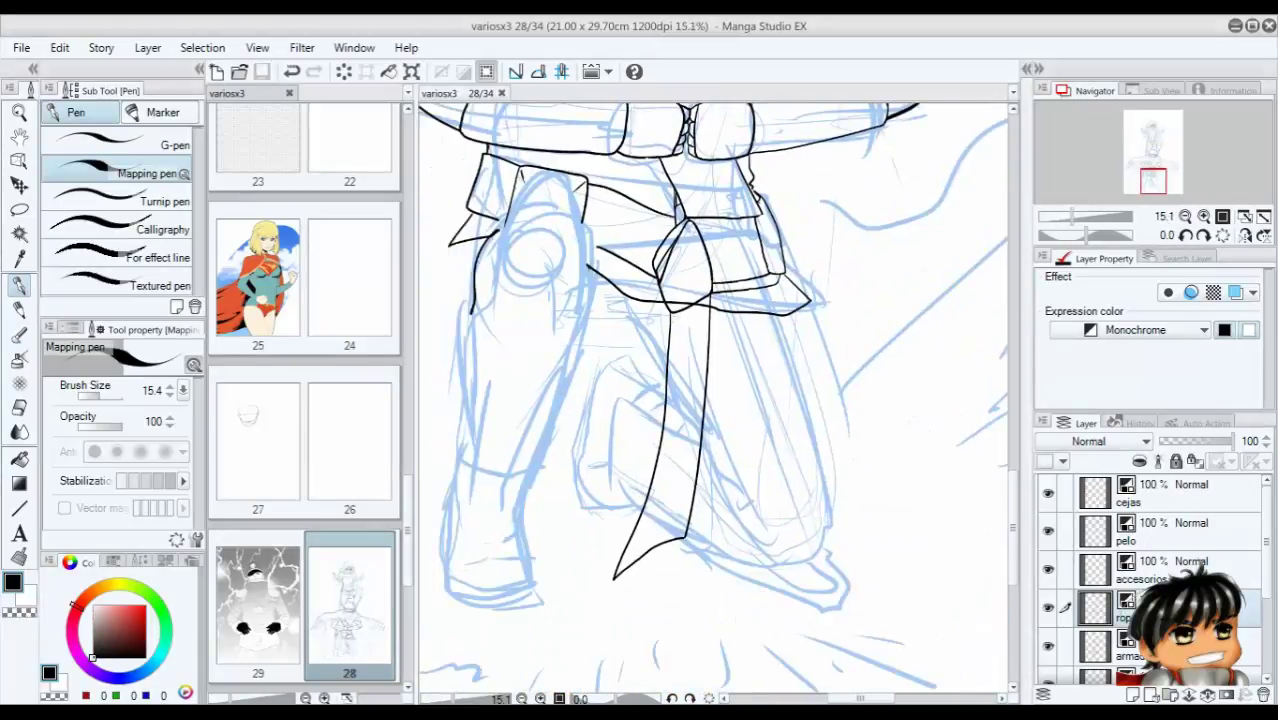
{"action": "mouse_move", "coordinate": [684, 304]}
{"action": "left_mouse_down"}
{"action": "mouse_move", "coordinate": [668, 303]}
{"action": "mouse_move", "coordinate": [665, 371]}
{"action": "mouse_move", "coordinate": [738, 497]}
{"action": "left_mouse_up"}
{"action": "mouse_move", "coordinate": [795, 313]}
{"action": "left_mouse_down"}
{"action": "mouse_move", "coordinate": [828, 466]}
{"action": "mouse_move", "coordinate": [753, 533]}
{"action": "mouse_move", "coordinate": [712, 420]}
{"action": "mouse_move", "coordinate": [745, 378]}
{"action": "left_mouse_up"}
{"action": "left_click_drag", "start_coordinate": [650, 400], "coordinate": [785, 500]}
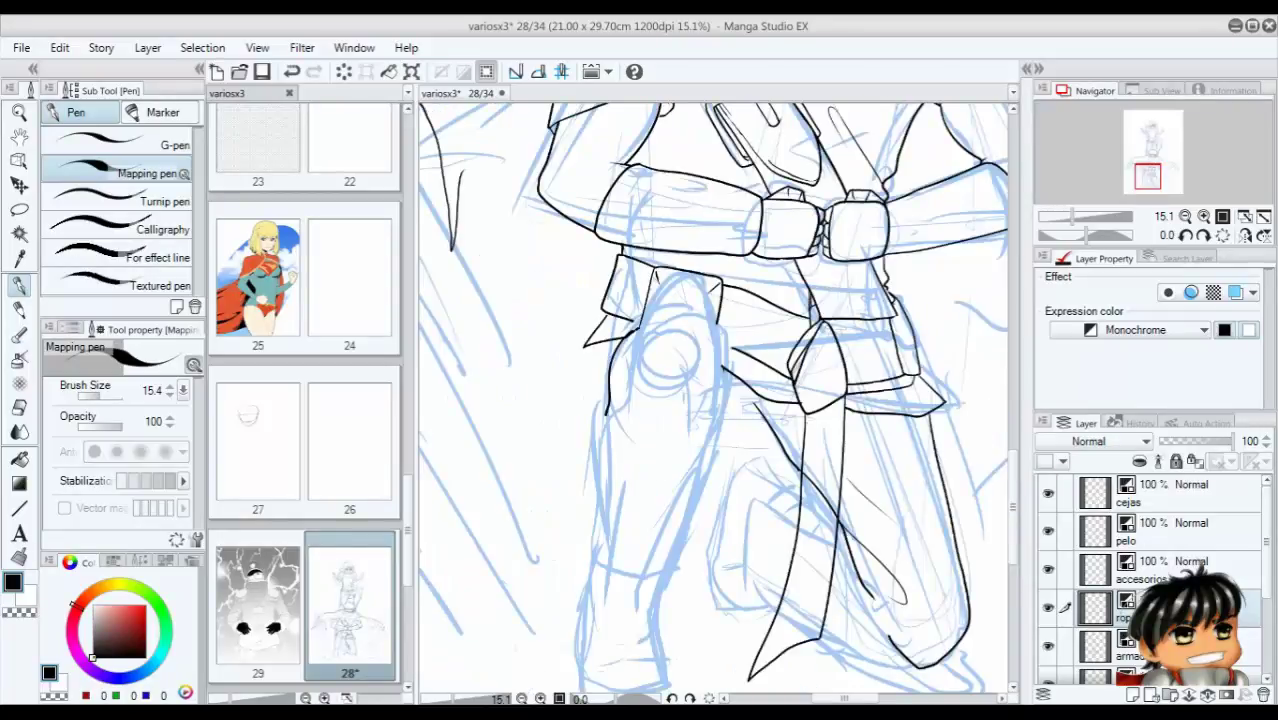
{"action": "scroll", "coordinate": [1150, 580], "scroll_direction": "down", "scroll_amount": 2}
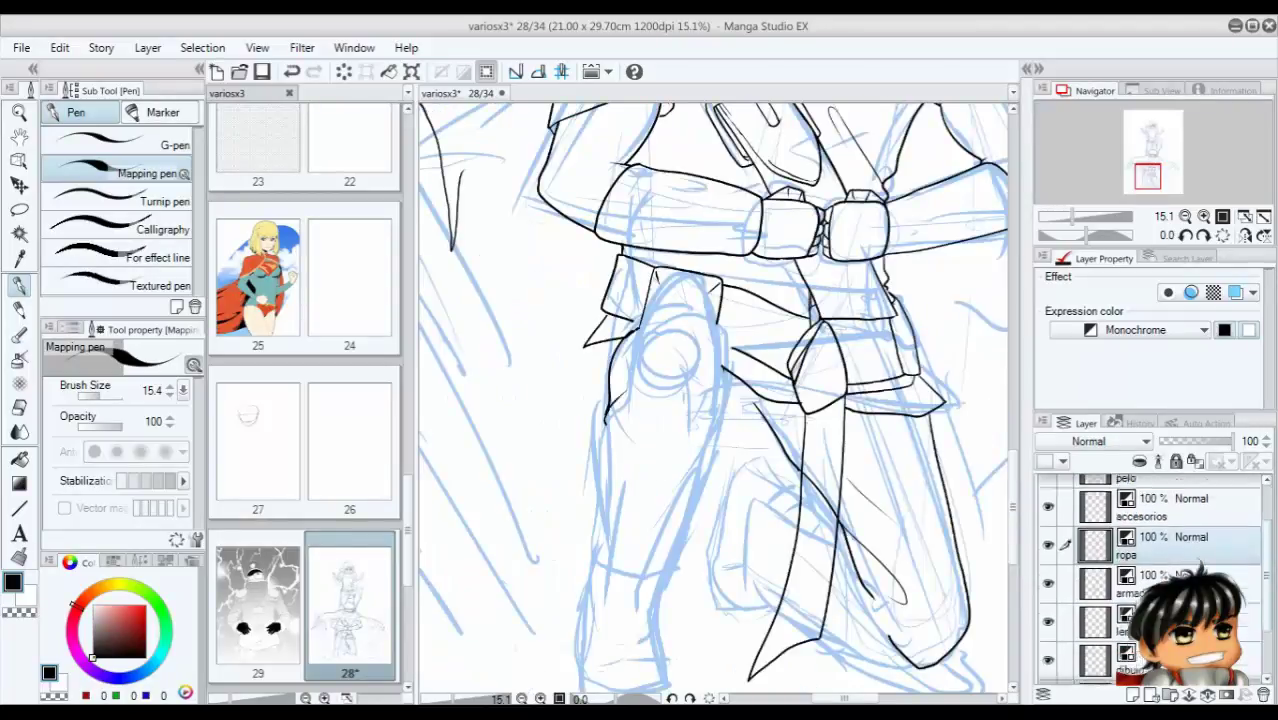
On the armadura layer, ink the raised leg's long shin guard with both side contours and a rounded lower edge.
{"action": "left_click", "coordinate": [1150, 560]}
{"action": "mouse_move", "coordinate": [595, 528]}
{"action": "left_mouse_down"}
{"action": "mouse_move", "coordinate": [633, 366]}
{"action": "mouse_move", "coordinate": [698, 282]}
{"action": "mouse_move", "coordinate": [723, 440]}
{"action": "mouse_move", "coordinate": [616, 604]}
{"action": "mouse_move", "coordinate": [590, 545]}
{"action": "left_mouse_up"}
{"action": "mouse_move", "coordinate": [700, 400]}
{"action": "left_mouse_down"}
{"action": "mouse_move", "coordinate": [700, 300]}
{"action": "mouse_move", "coordinate": [735, 465]}
{"action": "left_mouse_up"}
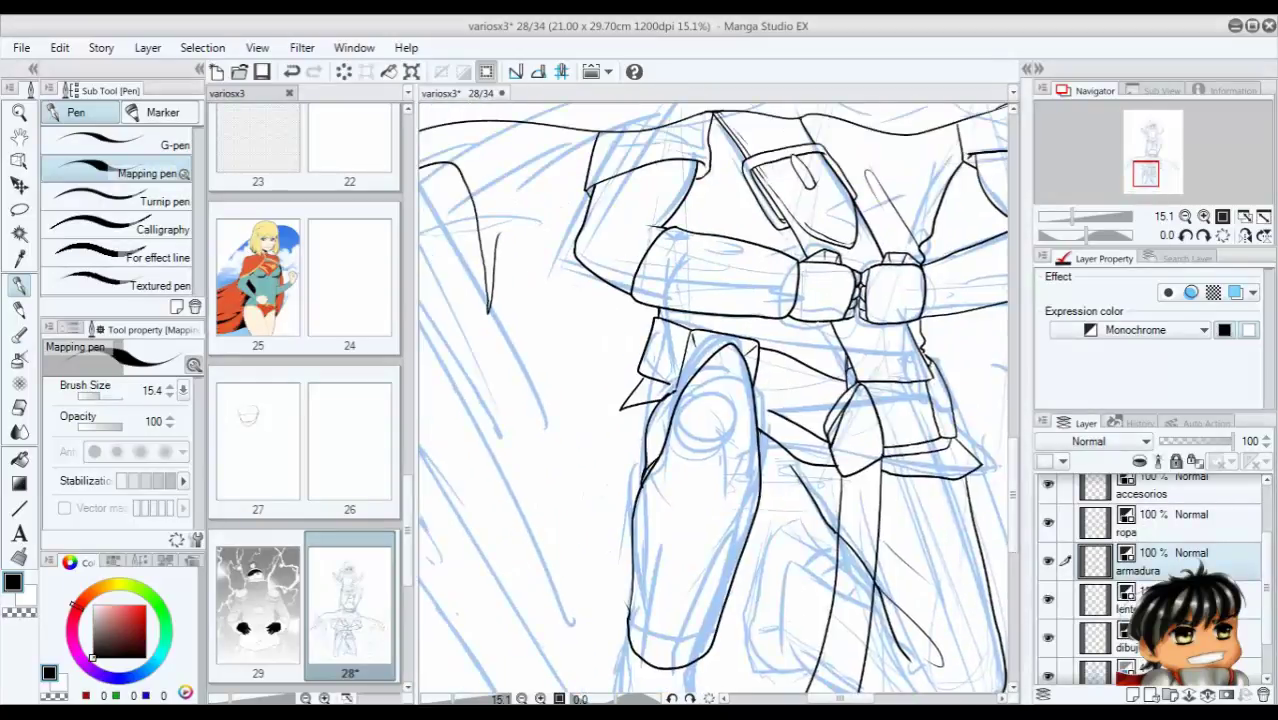
{"action": "mouse_move", "coordinate": [744, 350]}
{"action": "left_mouse_down"}
{"action": "mouse_move", "coordinate": [695, 380]}
{"action": "mouse_move", "coordinate": [665, 450]}
{"action": "left_mouse_up"}
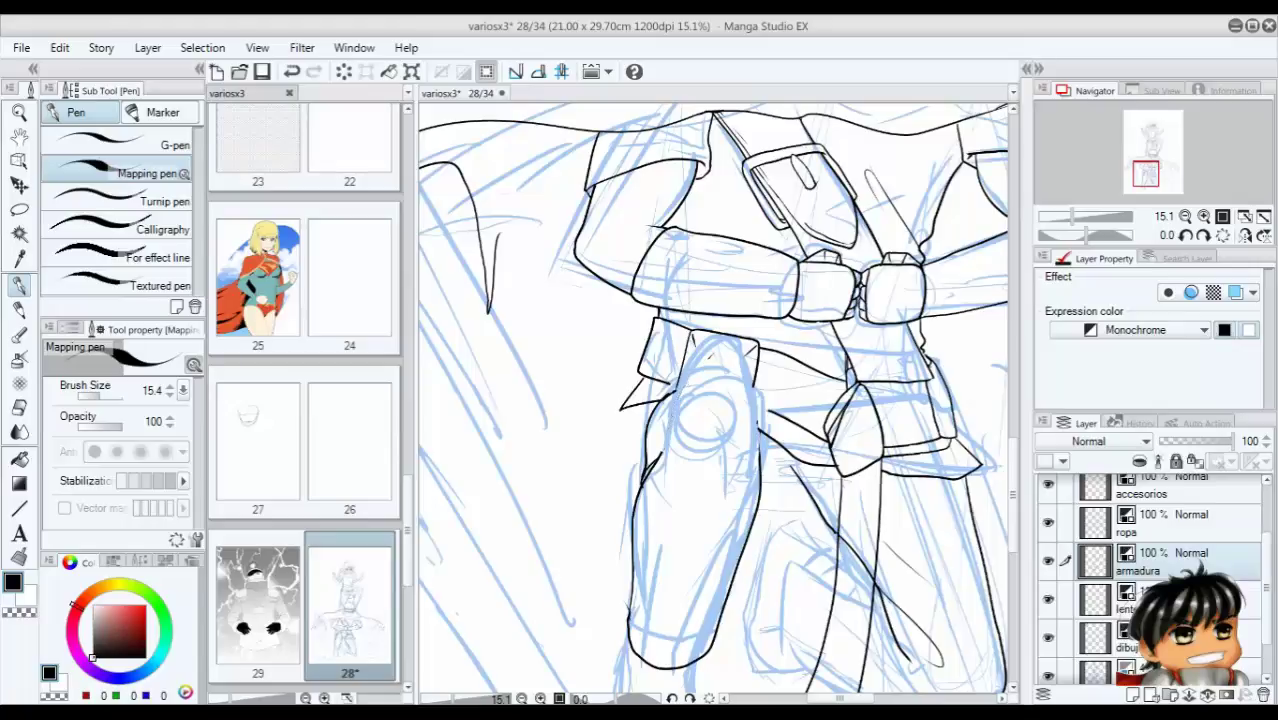
Ink the knee plate above the shin guard, with an arched top, stepped shoulders and a curved lower edge.
{"action": "mouse_move", "coordinate": [648, 502]}
{"action": "left_mouse_down"}
{"action": "mouse_move", "coordinate": [684, 444]}
{"action": "mouse_move", "coordinate": [758, 440]}
{"action": "left_mouse_up"}
{"action": "key", "text": "ctrl+z"}
{"action": "mouse_move", "coordinate": [672, 442]}
{"action": "left_mouse_down"}
{"action": "mouse_move", "coordinate": [752, 434]}
{"action": "mouse_move", "coordinate": [646, 500]}
{"action": "mouse_move", "coordinate": [745, 545]}
{"action": "mouse_move", "coordinate": [728, 462]}
{"action": "left_mouse_up"}
{"action": "key", "text": "ctrl+z"}
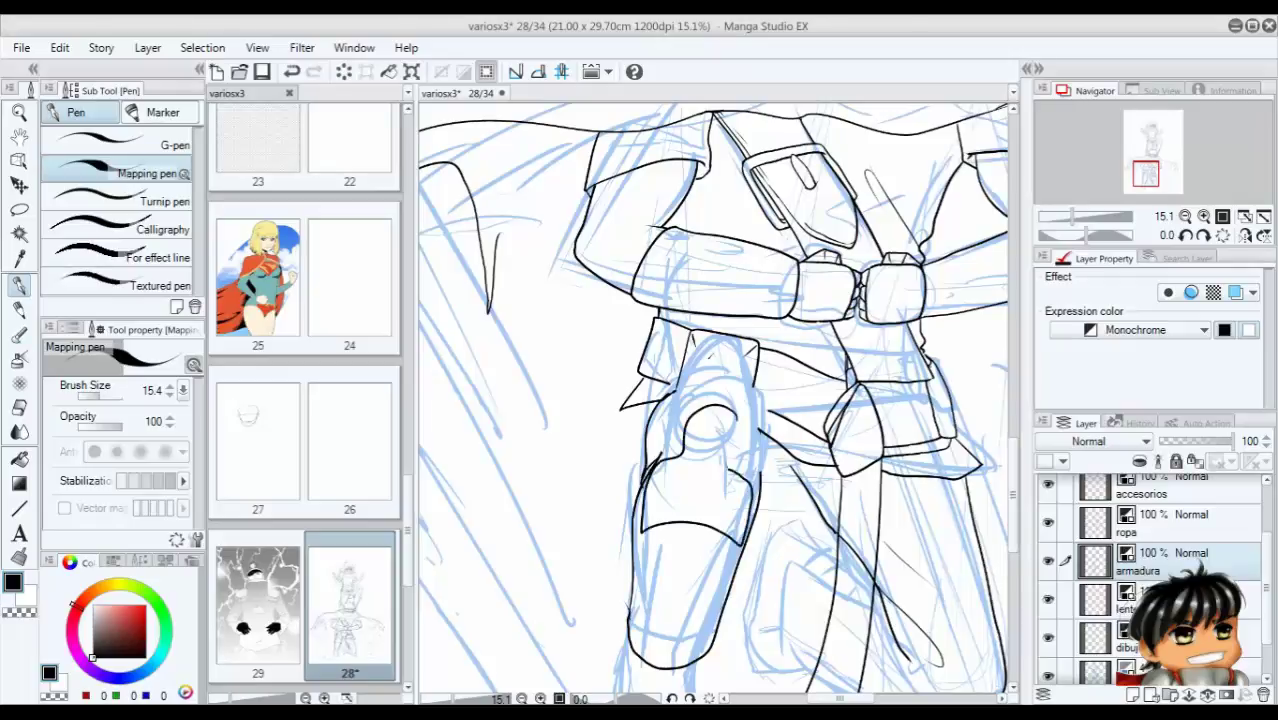
{"action": "left_click_drag", "start_coordinate": [738, 418], "coordinate": [752, 482]}
{"action": "scroll", "coordinate": [752, 485], "scroll_direction": "up", "scroll_amount": 2}
{"action": "key", "text": "ctrl+z"}
{"action": "key", "text": "ctrl+z"}
{"action": "key", "text": "ctrl+z"}
{"action": "key", "text": "ctrl+z"}
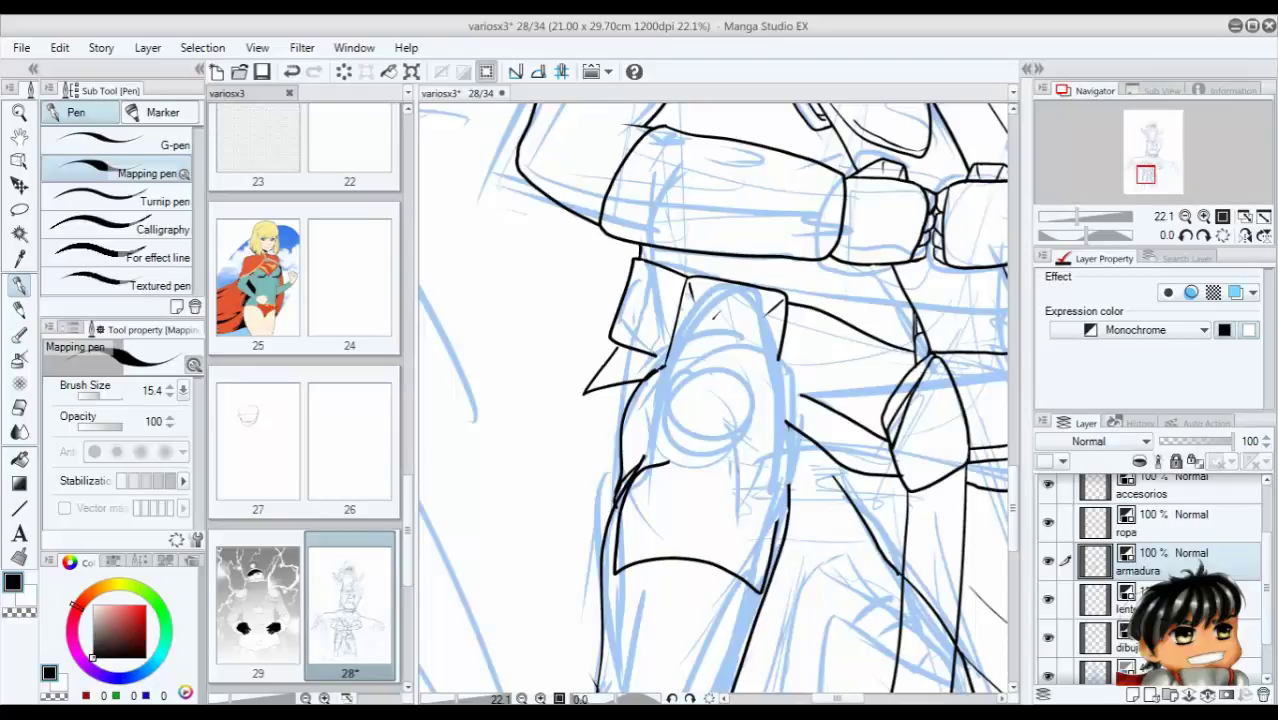
{"action": "mouse_move", "coordinate": [668, 460]}
{"action": "left_mouse_down"}
{"action": "mouse_move", "coordinate": [686, 435]}
{"action": "mouse_move", "coordinate": [739, 413]}
{"action": "mouse_move", "coordinate": [778, 535]}
{"action": "left_mouse_up"}
{"action": "key", "text": "ctrl+z"}
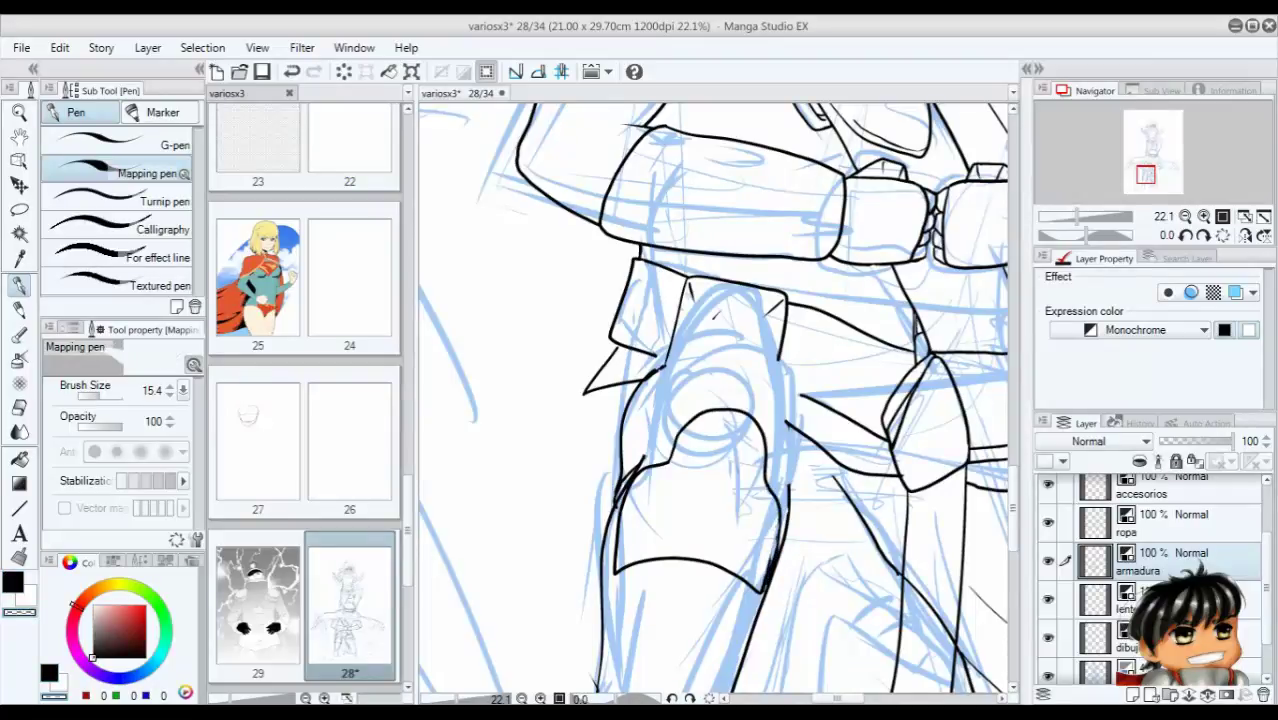
Redraw the raised knee as a rounded contour on the ropa layer and trim the overlapping plate edges on armadura.
{"action": "left_click", "coordinate": [1180, 522]}
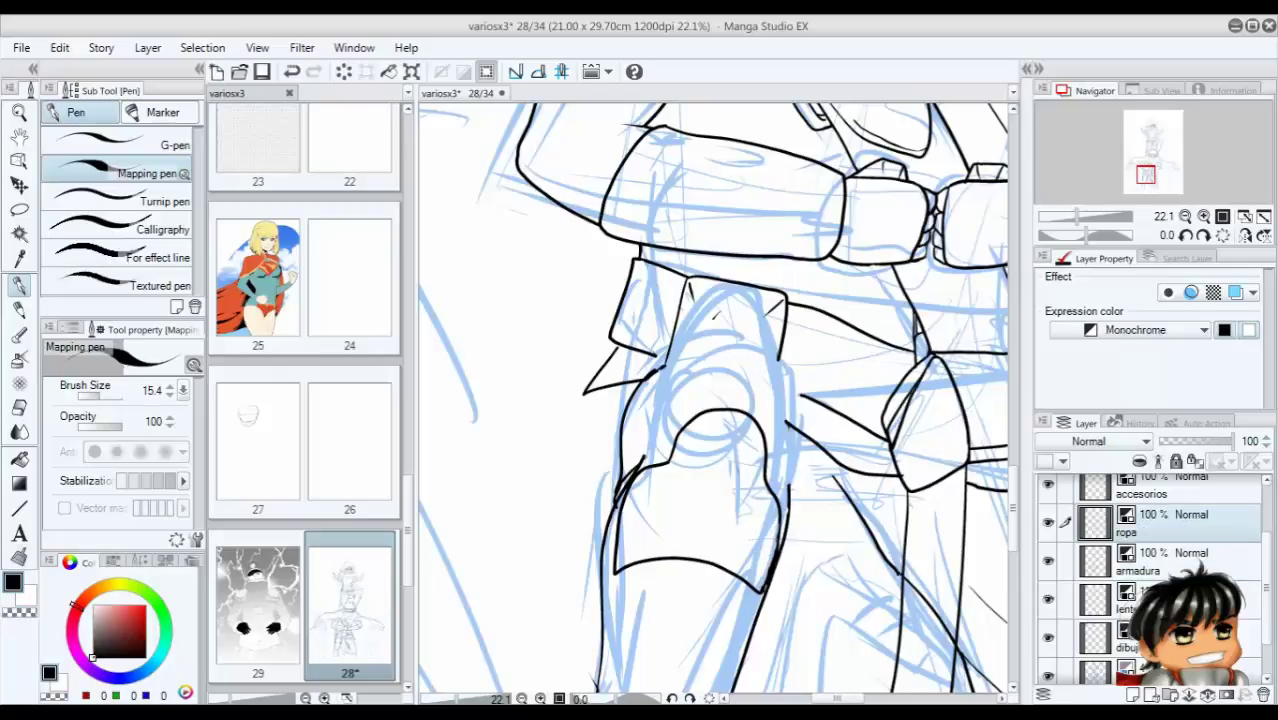
{"action": "key", "text": "ctrl+z"}
{"action": "left_click_drag", "start_coordinate": [644, 378], "coordinate": [606, 516]}
{"action": "mouse_move", "coordinate": [640, 352]}
{"action": "left_mouse_down"}
{"action": "mouse_move", "coordinate": [736, 338]}
{"action": "mouse_move", "coordinate": [804, 512]}
{"action": "left_mouse_up"}
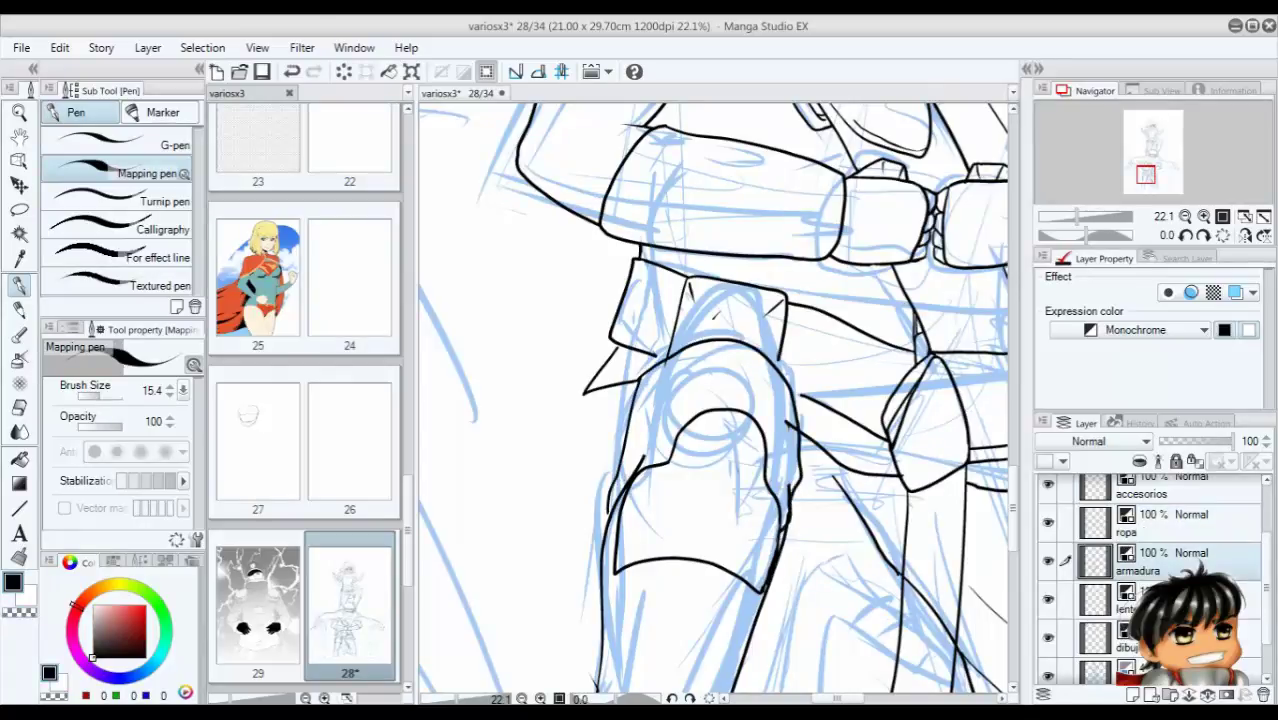
{"action": "left_click", "coordinate": [1160, 556]}
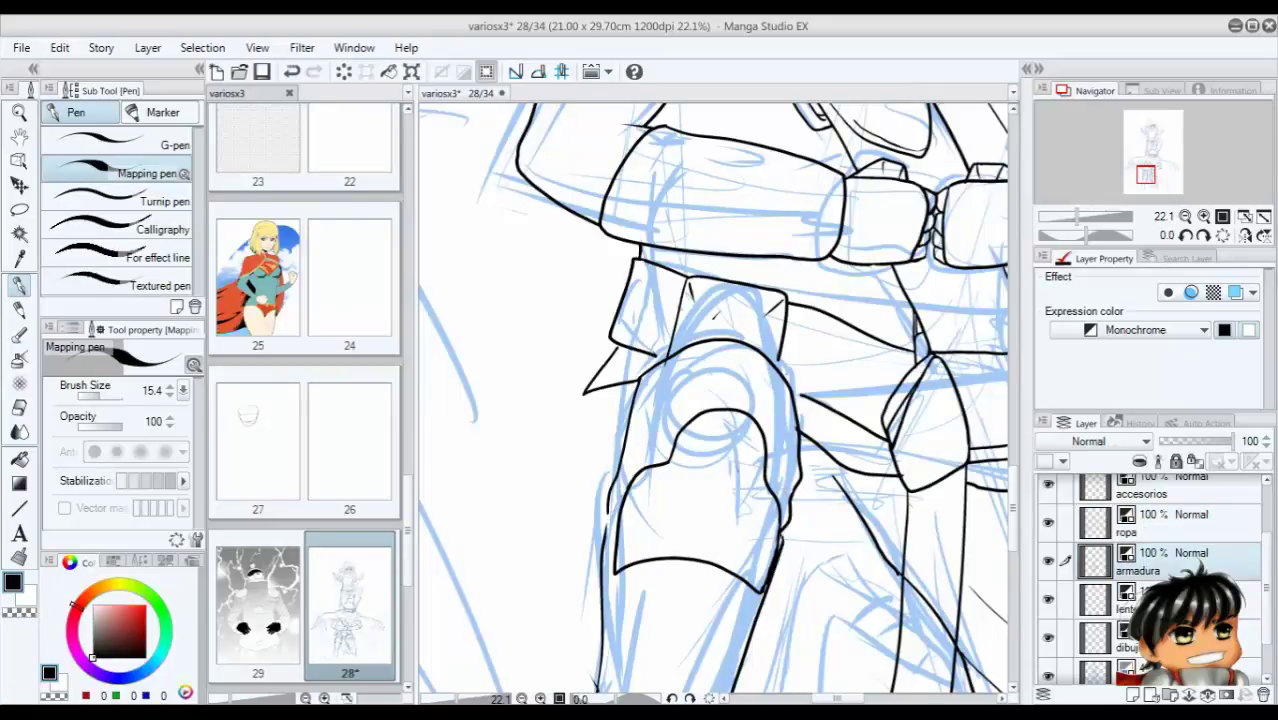
On ropa, rework the outer contour of the raised knee and add a diagonal fold line beside the knee plate.
{"action": "left_click", "coordinate": [1160, 518]}
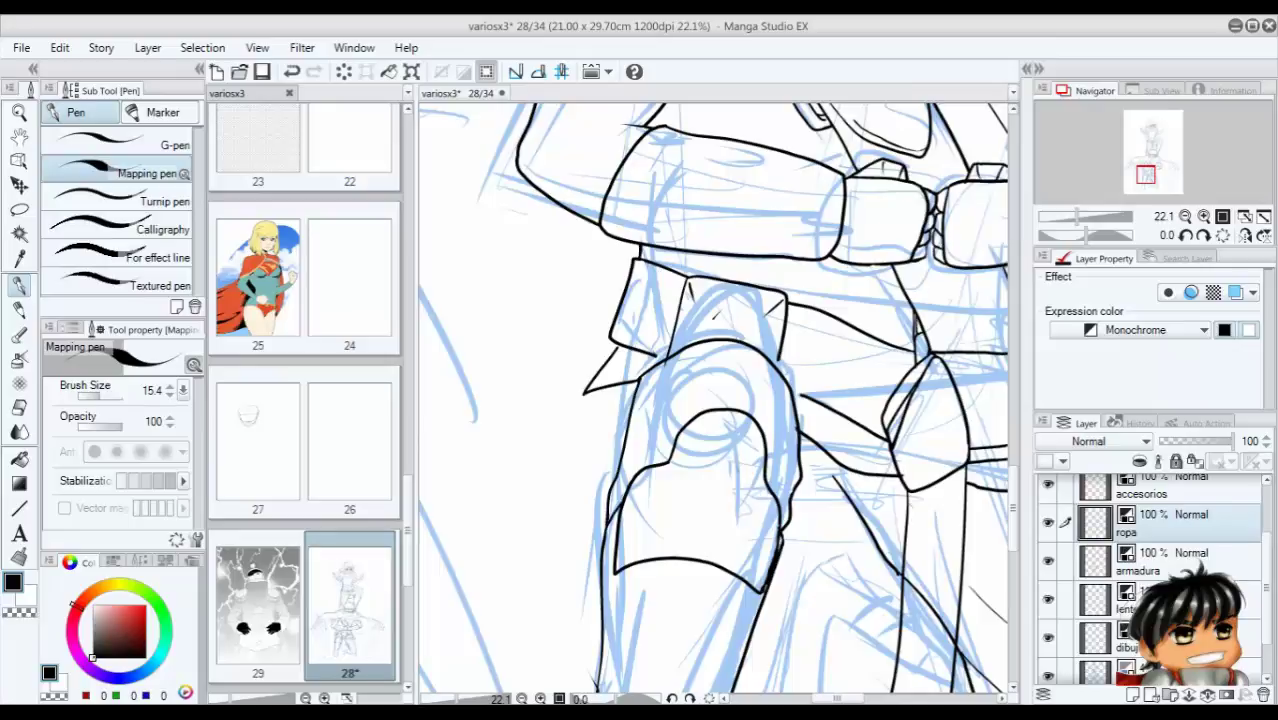
{"action": "left_click_drag", "start_coordinate": [797, 392], "coordinate": [758, 464]}
{"action": "key", "text": "ctrl+z"}
{"action": "left_click_drag", "start_coordinate": [636, 376], "coordinate": [606, 516]}
{"action": "left_click_drag", "start_coordinate": [612, 480], "coordinate": [678, 414]}
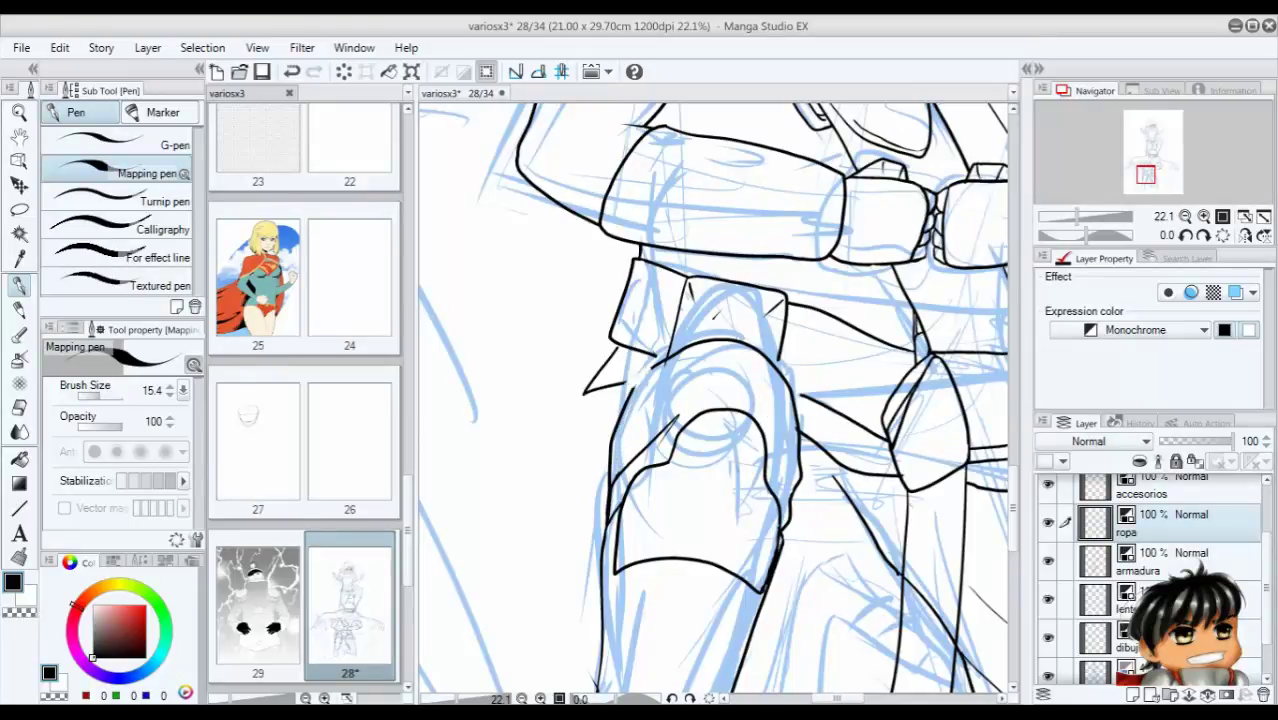
{"action": "mouse_move", "coordinate": [652, 368]}
{"action": "left_mouse_down"}
{"action": "mouse_move", "coordinate": [620, 424]}
{"action": "mouse_move", "coordinate": [634, 388]}
{"action": "left_mouse_up"}
{"action": "key", "text": "ctrl+z"}
{"action": "key", "text": "ctrl+z"}
{"action": "left_click", "coordinate": [1150, 560]}
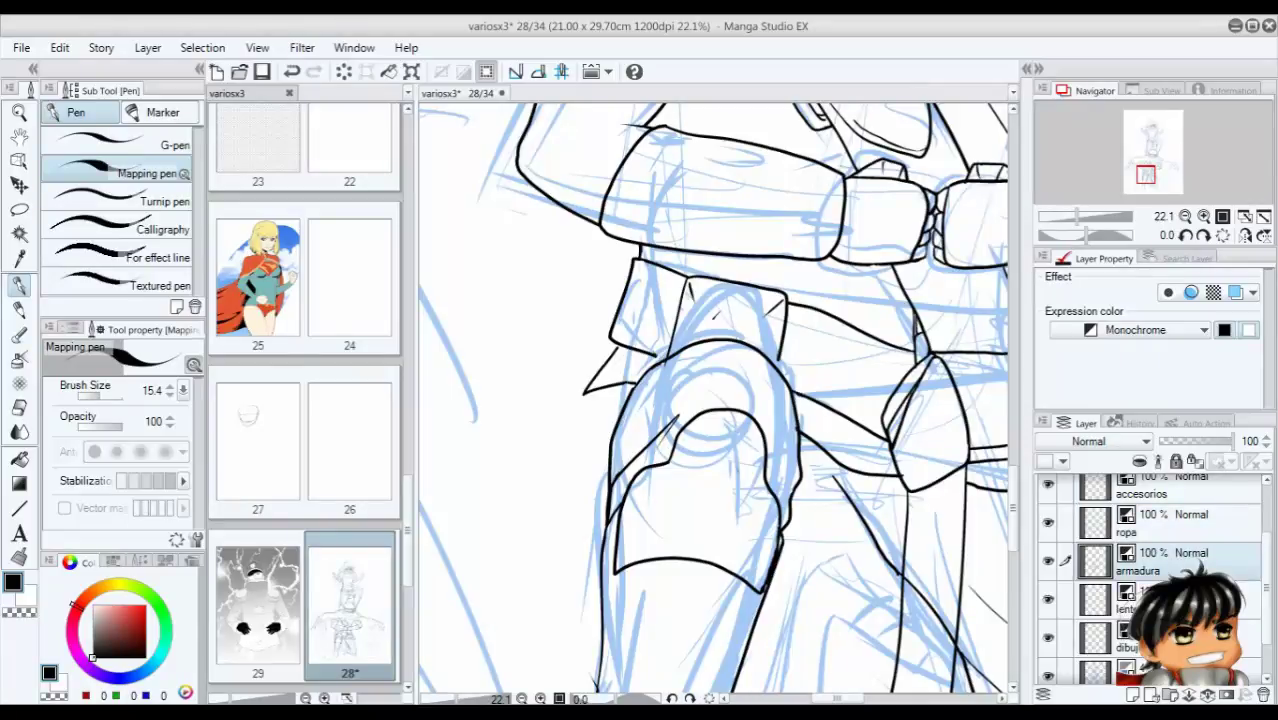
{"action": "key", "text": "ctrl+z"}
On the accesorios layer, ink the clasp details on the flap over the thigh and narrow loops along the belt.
{"action": "left_click", "coordinate": [1150, 488]}
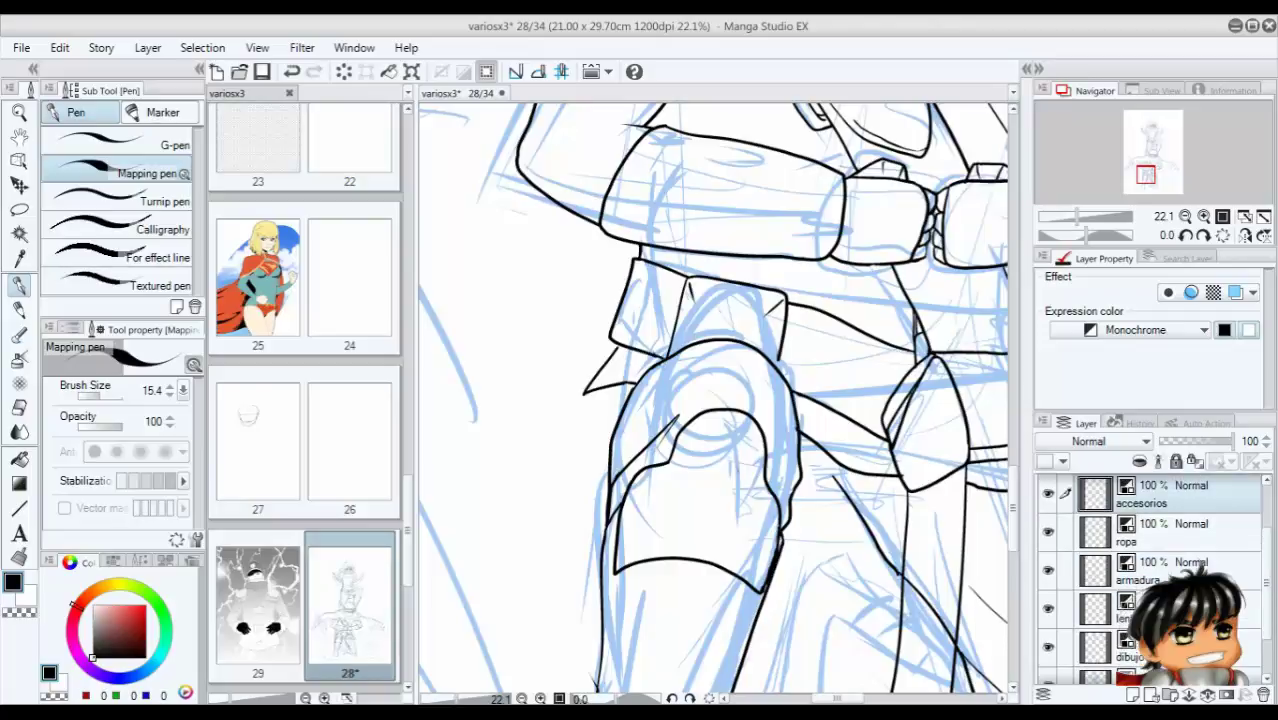
{"action": "left_click_drag", "start_coordinate": [698, 316], "coordinate": [748, 323]}
{"action": "mouse_move", "coordinate": [870, 344]}
{"action": "left_mouse_down"}
{"action": "mouse_move", "coordinate": [846, 404]}
{"action": "mouse_move", "coordinate": [856, 400]}
{"action": "left_mouse_up"}
{"action": "key", "text": "ctrl+z"}
{"action": "left_click_drag", "start_coordinate": [836, 372], "coordinate": [862, 404]}
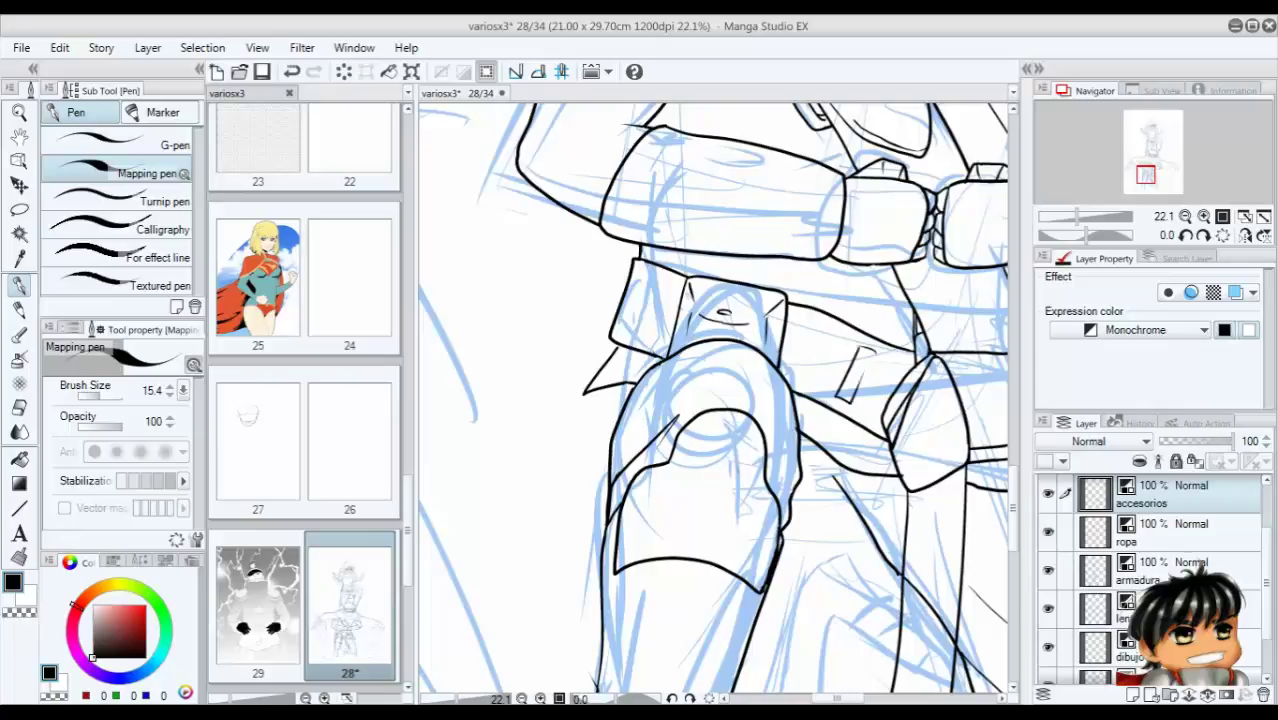
{"action": "left_click_drag", "start_coordinate": [806, 324], "coordinate": [791, 366]}
{"action": "left_click_drag", "start_coordinate": [818, 328], "coordinate": [802, 376]}
{"action": "left_click_drag", "start_coordinate": [654, 276], "coordinate": [630, 336]}
Ink the cloth folds between the raised knee and the sash knot on ropa, trimming their overlap with transparent colour.
{"action": "scroll", "coordinate": [712, 400], "scroll_direction": "down", "scroll_amount": 3}
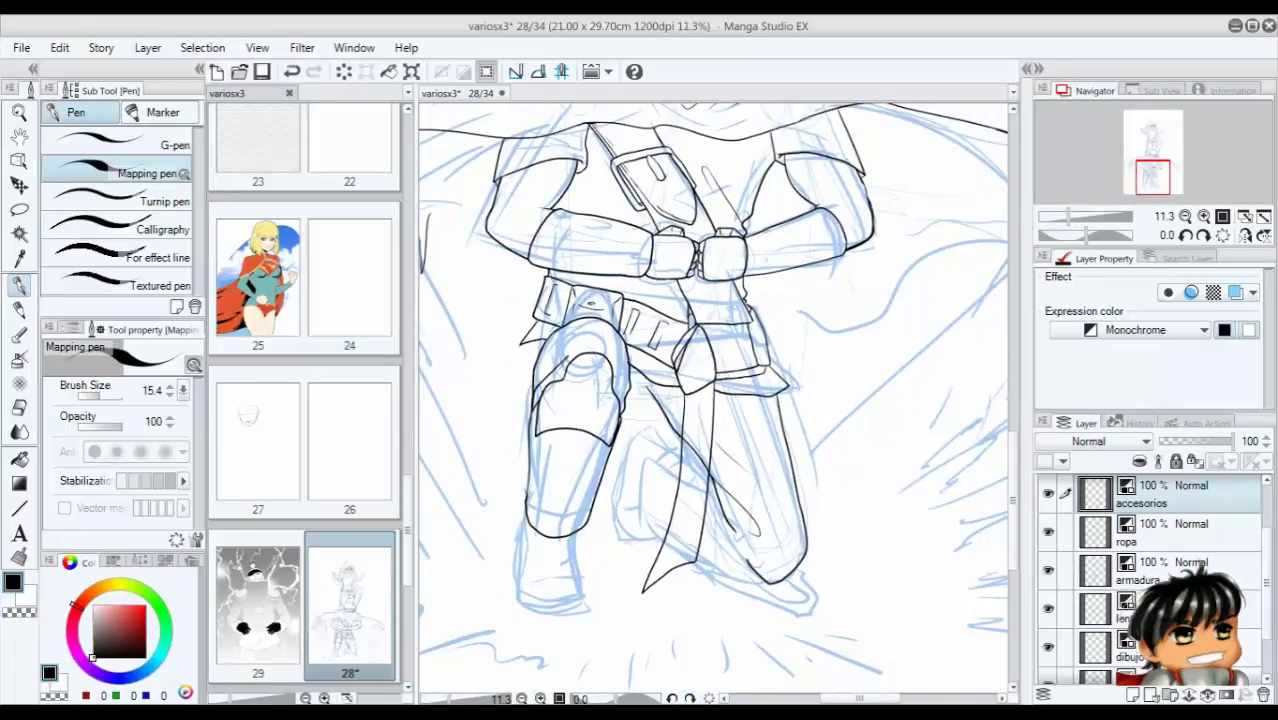
{"action": "scroll", "coordinate": [712, 400], "scroll_direction": "up", "scroll_amount": 2}
{"action": "left_click", "coordinate": [1140, 530]}
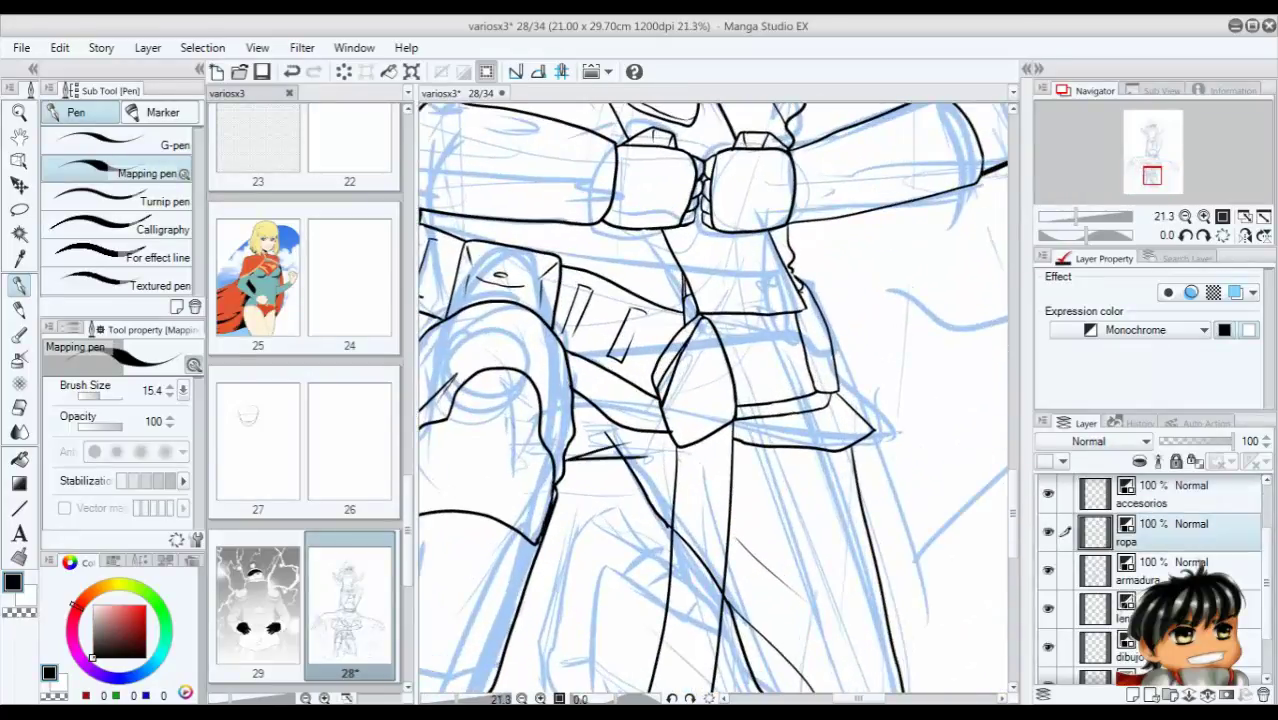
{"action": "left_click_drag", "start_coordinate": [646, 450], "coordinate": [566, 459]}
{"action": "left_click_drag", "start_coordinate": [640, 436], "coordinate": [566, 453]}
{"action": "left_click_drag", "start_coordinate": [664, 434], "coordinate": [602, 460]}
{"action": "left_click_drag", "start_coordinate": [614, 421], "coordinate": [572, 425]}
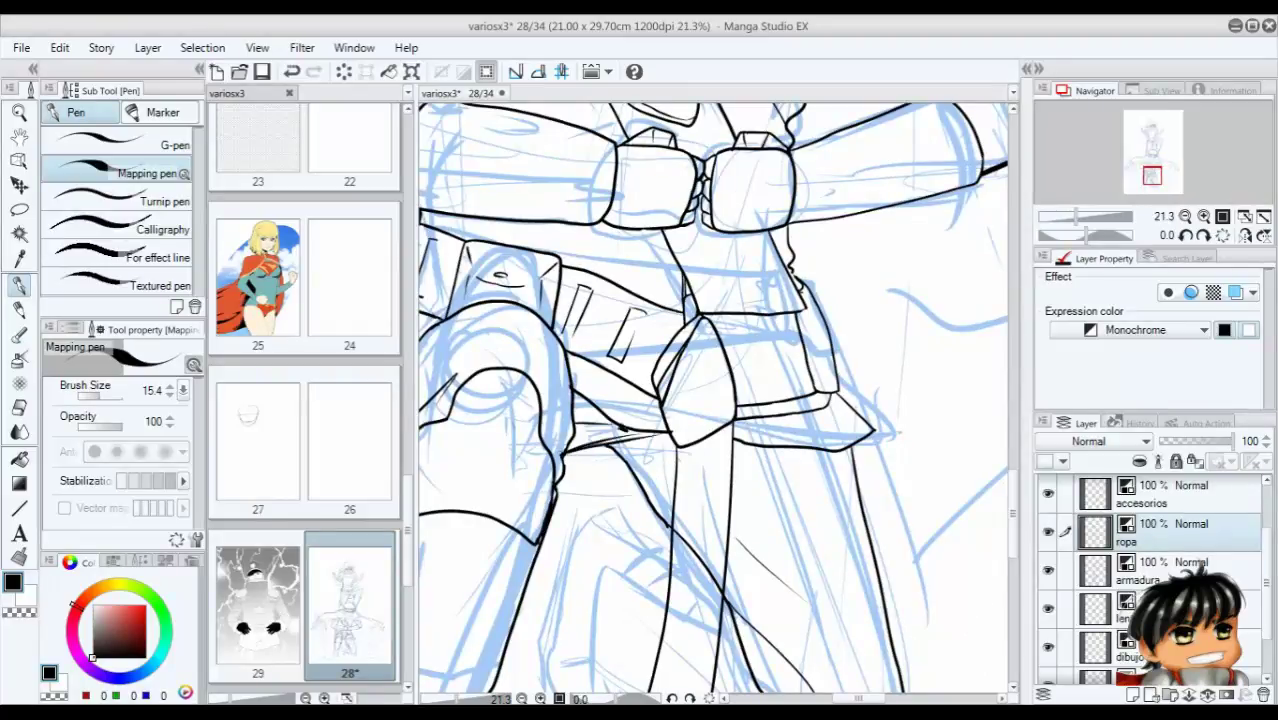
{"action": "key", "text": "c"}
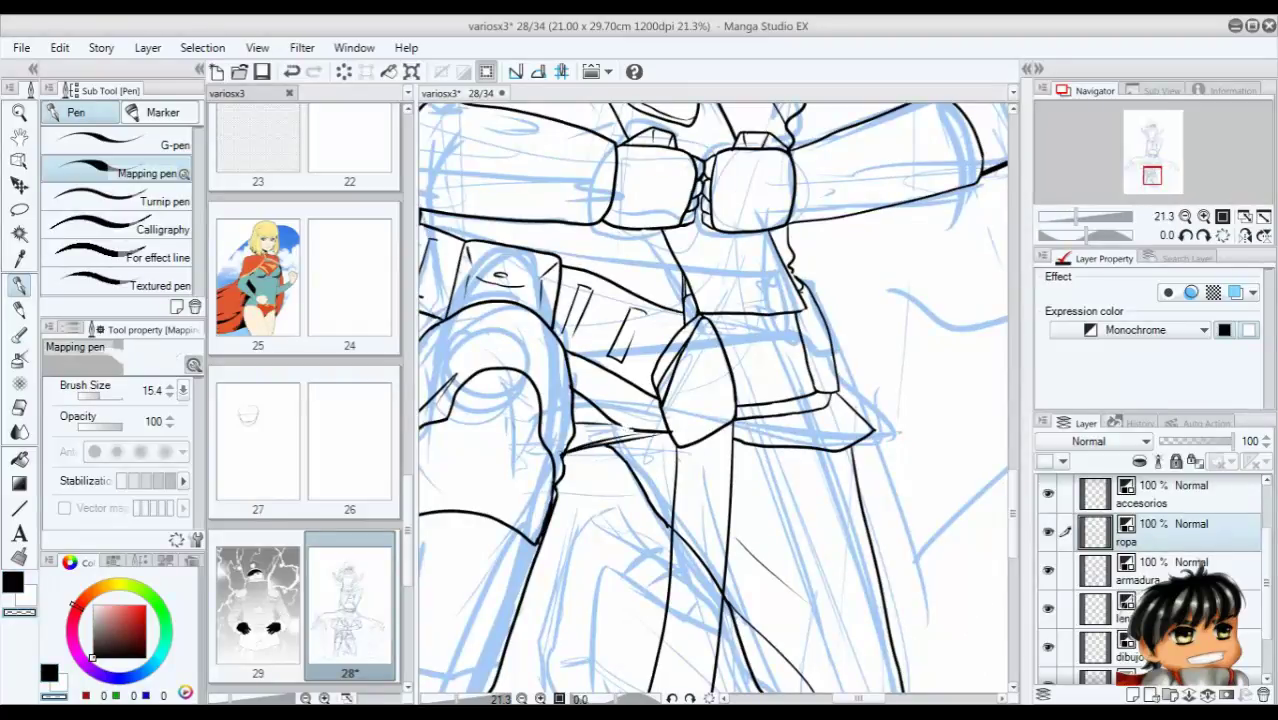
{"action": "key", "text": "c"}
{"action": "scroll", "coordinate": [712, 400], "scroll_direction": "down", "scroll_amount": 2}
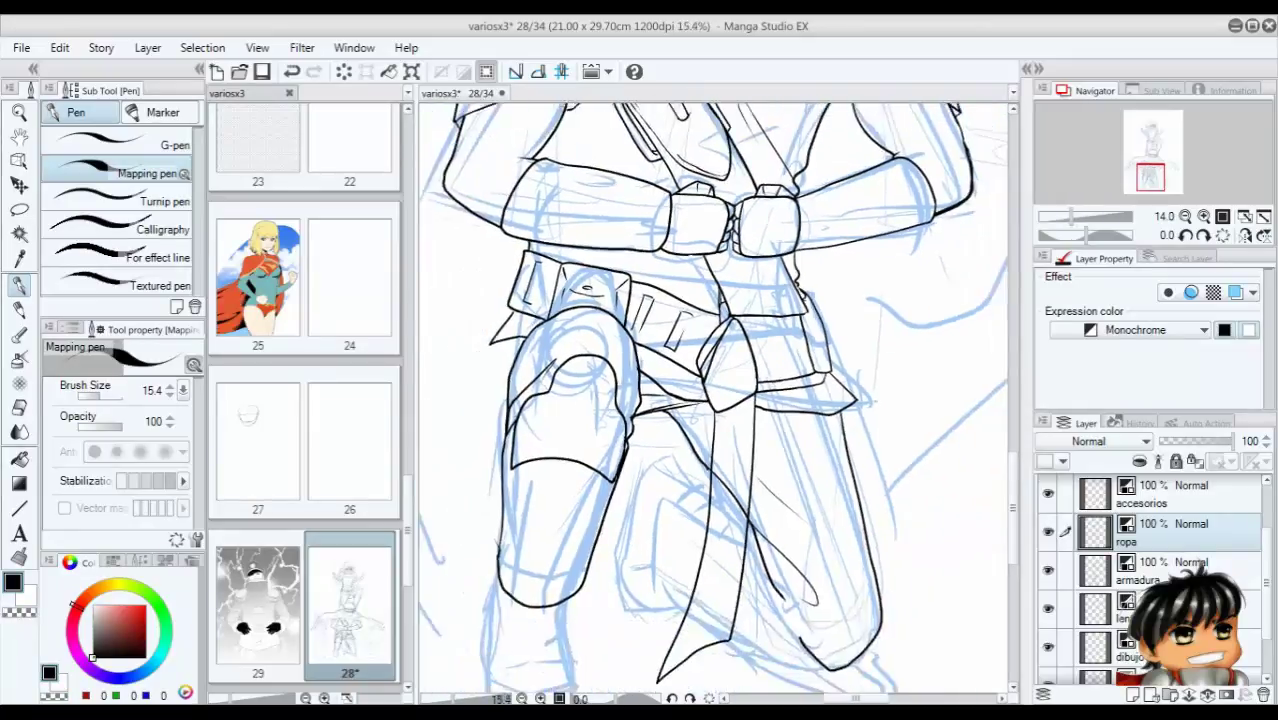
Erase the stretch of the kneeling leg's inner thigh contour that crosses the hanging sash on ropa.
{"action": "left_click", "coordinate": [1150, 566]}
{"action": "scroll", "coordinate": [712, 400], "scroll_direction": "down", "scroll_amount": 1}
{"action": "scroll", "coordinate": [700, 420], "scroll_direction": "up", "scroll_amount": 2}
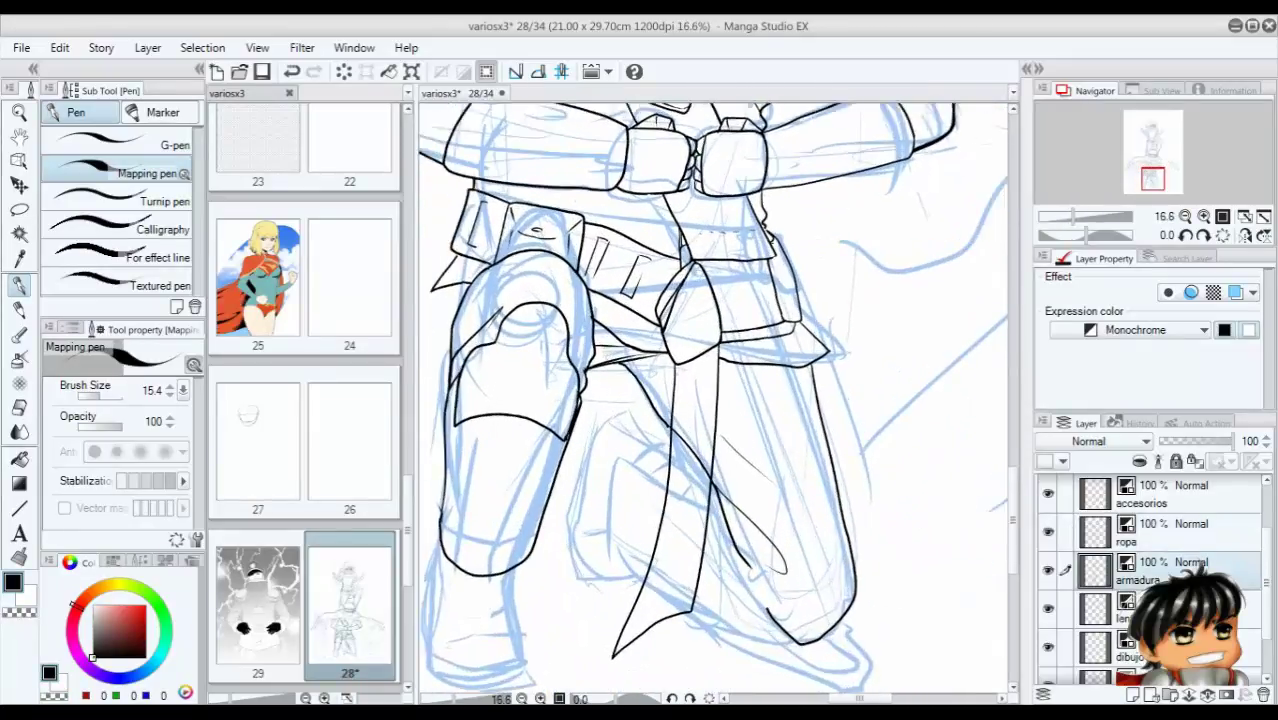
{"action": "left_click", "coordinate": [1150, 530]}
{"action": "scroll", "coordinate": [713, 406], "scroll_direction": "up", "scroll_amount": 3}
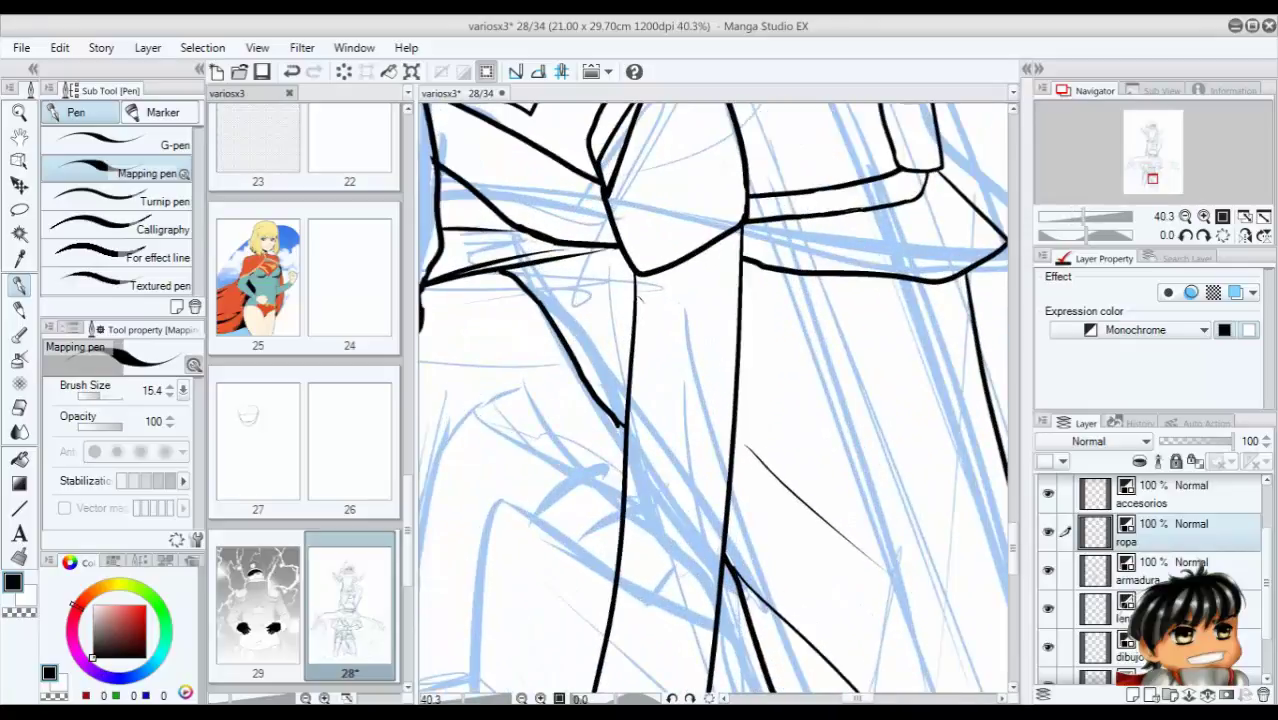
{"action": "scroll", "coordinate": [712, 400], "scroll_direction": "down", "scroll_amount": 5}
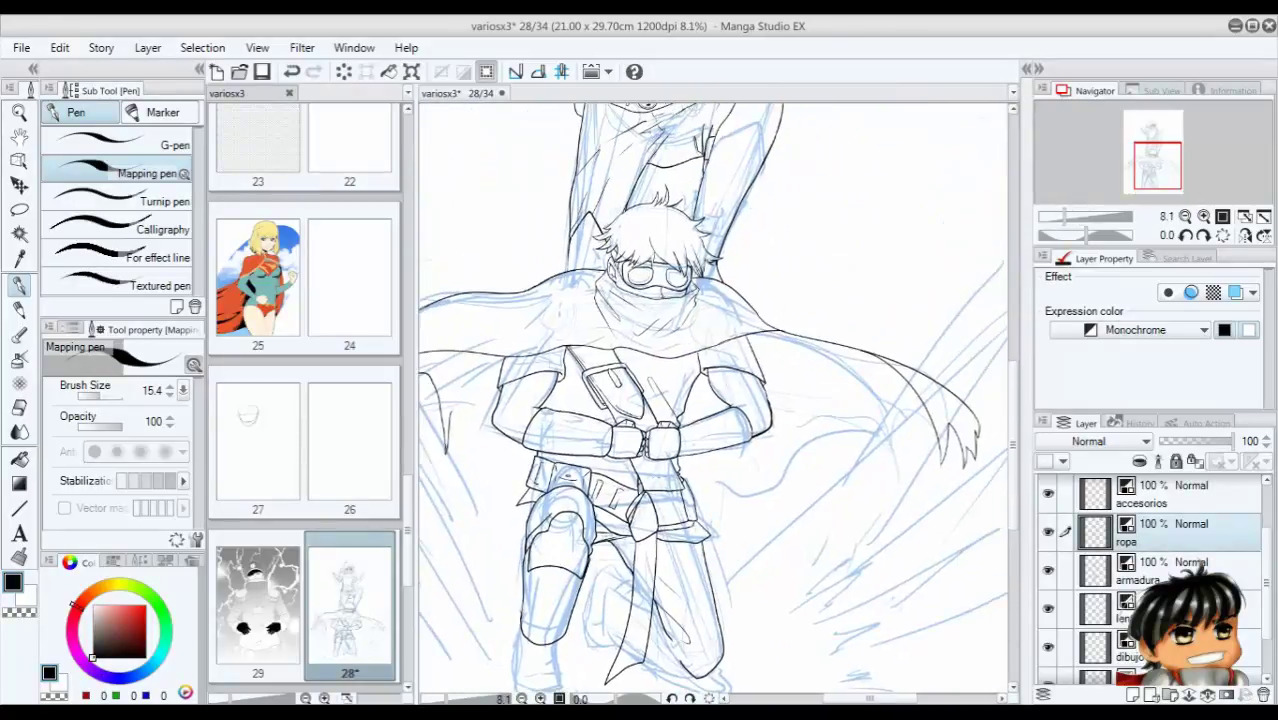
Ink the cape's scalloped, torn lower edge on both sides of the hero's arms on the ropa layer.
{"action": "key", "text": "ctrl+z"}
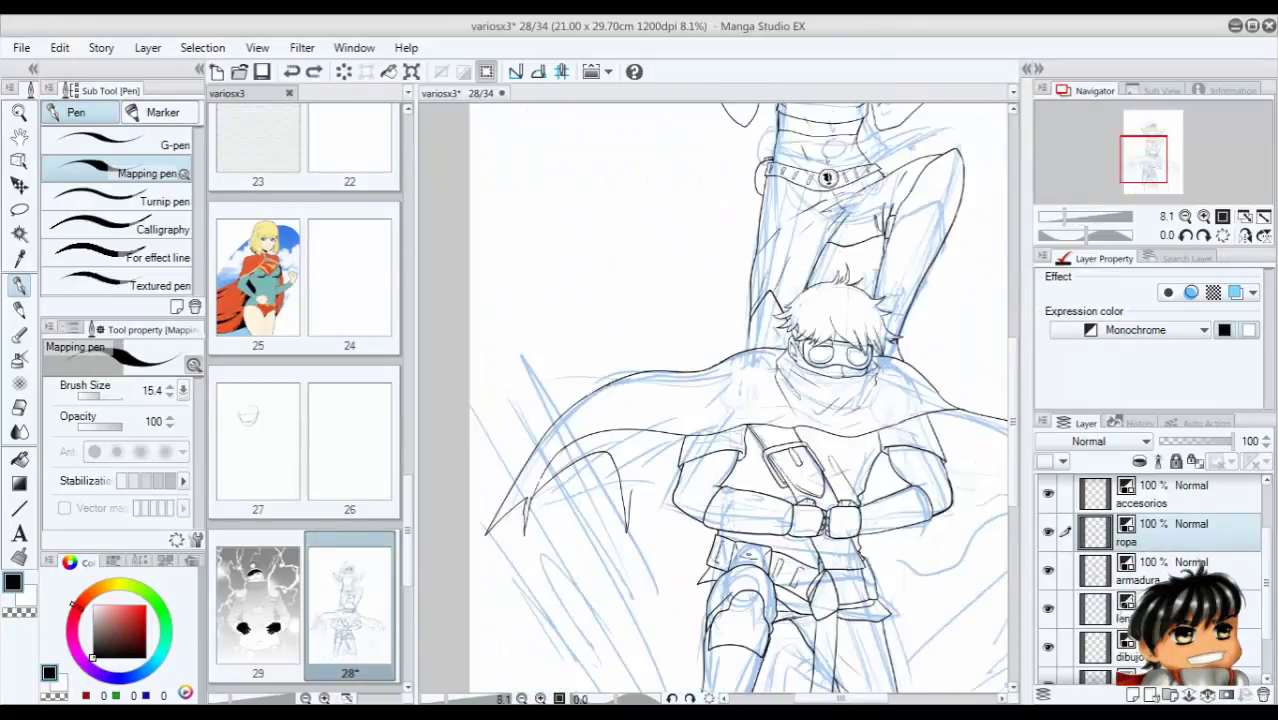
{"action": "key", "text": "ctrl+y"}
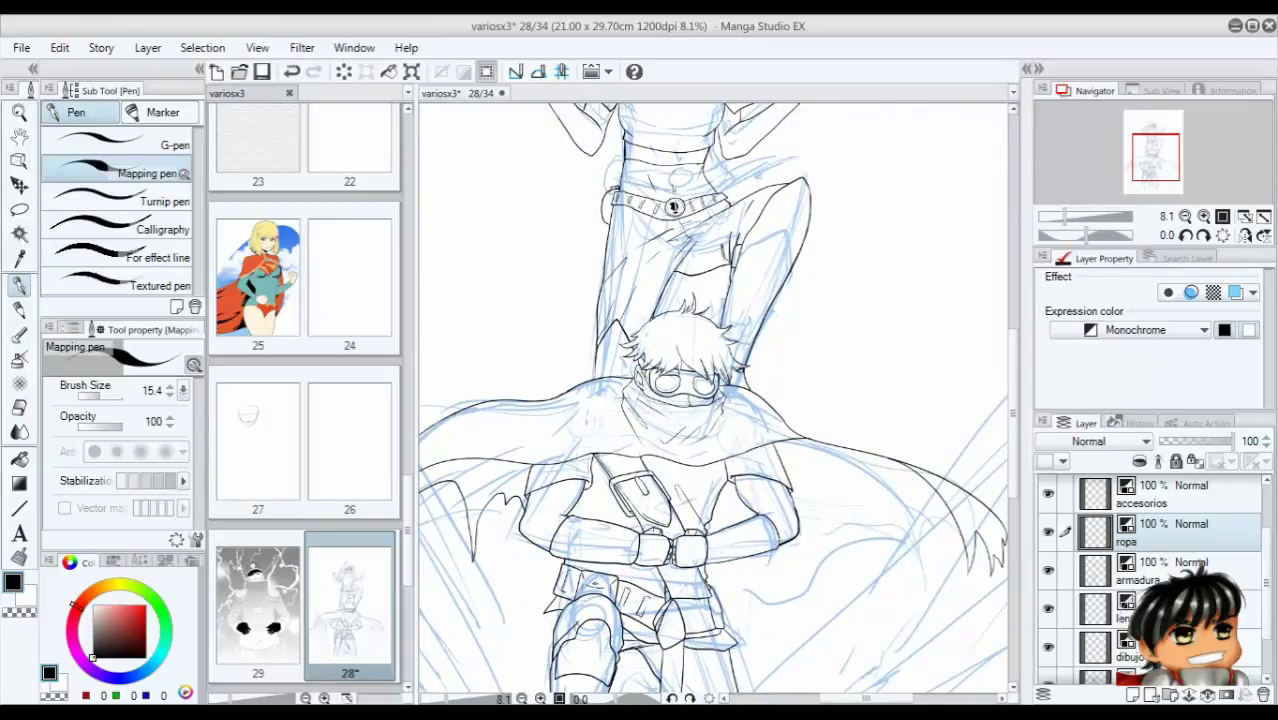
{"action": "left_click_drag", "start_coordinate": [784, 480], "coordinate": [938, 538]}
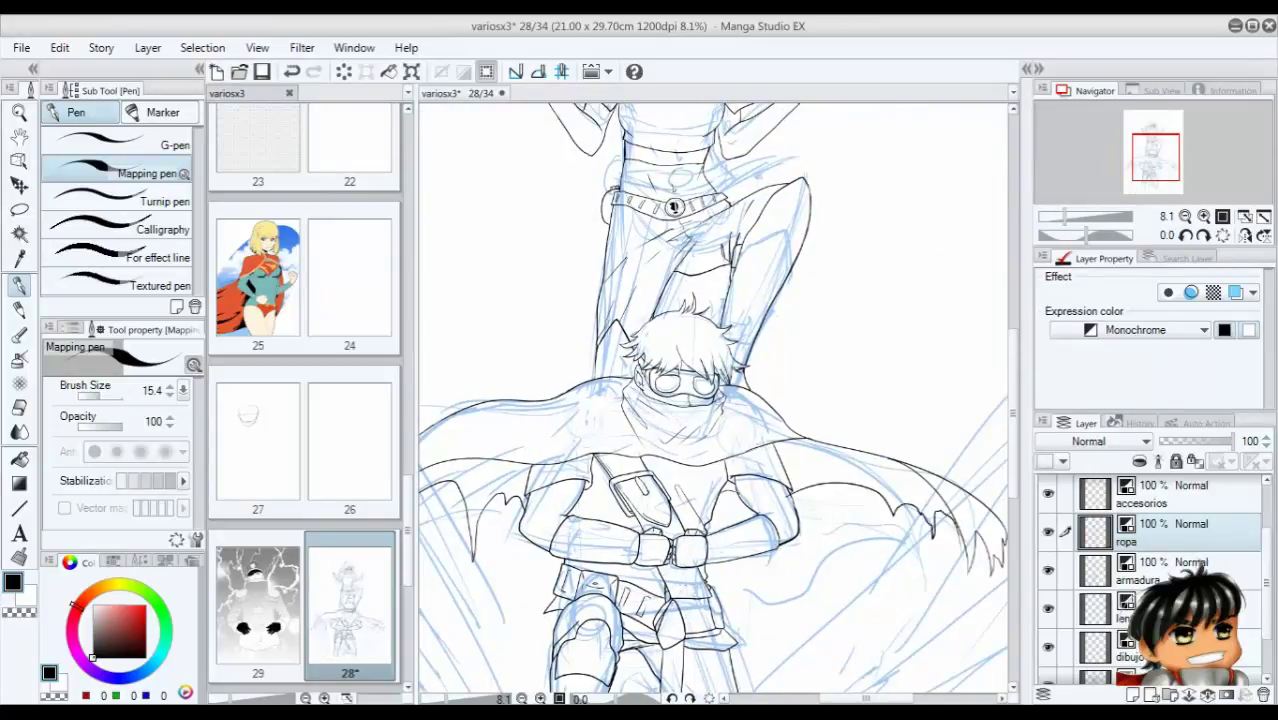
{"action": "scroll", "coordinate": [828, 481], "scroll_direction": "up", "scroll_amount": 3}
{"action": "scroll", "coordinate": [716, 403], "scroll_direction": "up", "scroll_amount": 2}
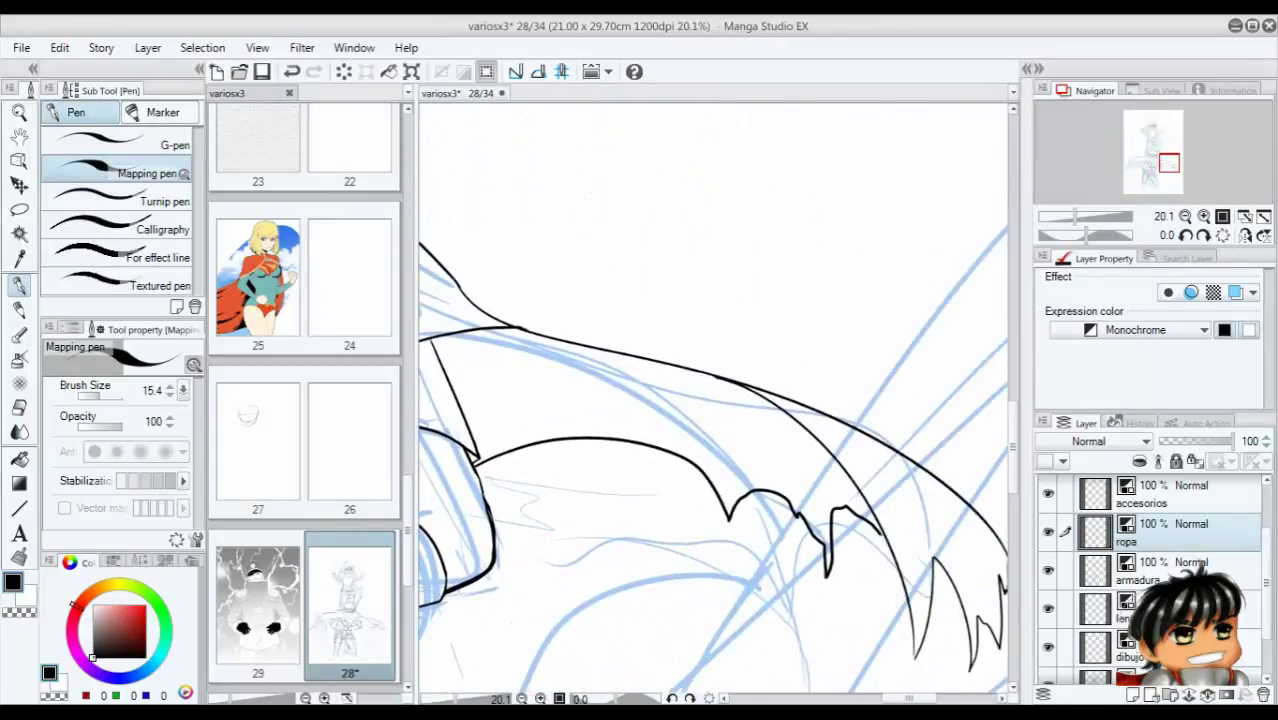
{"action": "scroll", "coordinate": [716, 403], "scroll_direction": "up", "scroll_amount": 1}
{"action": "left_click_drag", "start_coordinate": [712, 500], "coordinate": [820, 560]}
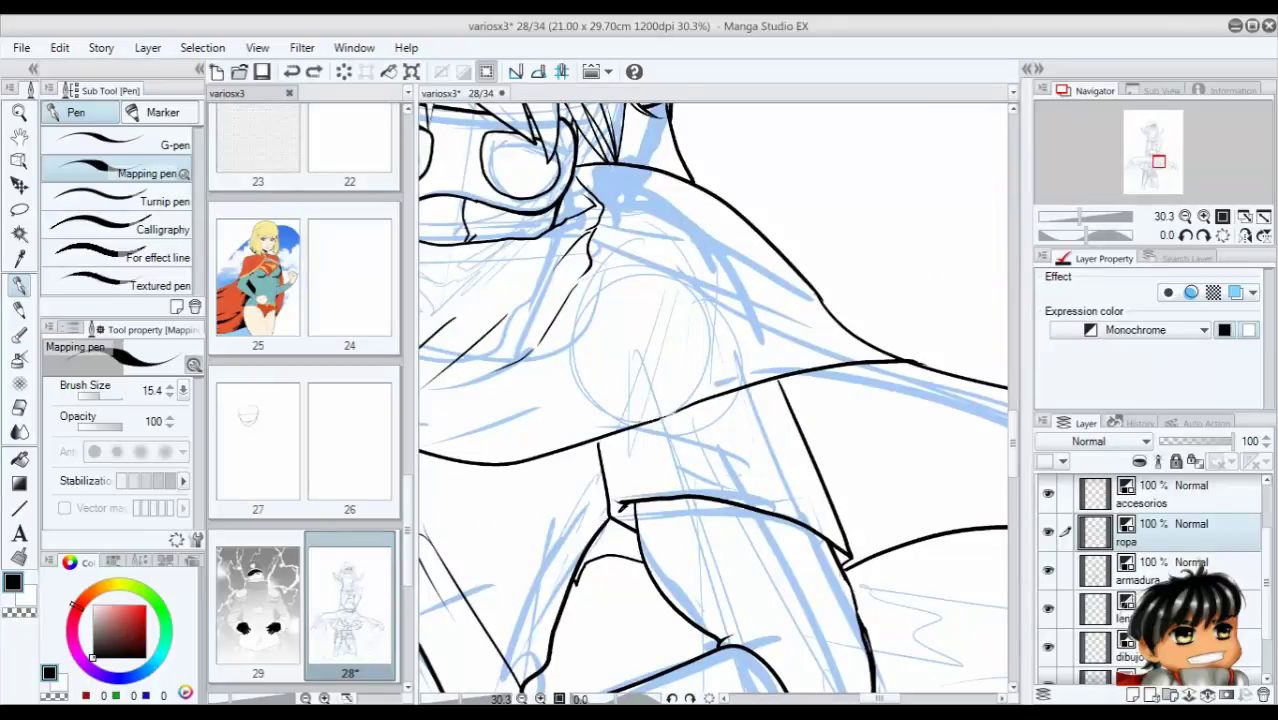
Add a short fold line on the inner side of the raised knee beside the knee plate.
{"action": "scroll", "coordinate": [712, 400], "scroll_direction": "down", "scroll_amount": 3}
{"action": "left_click_drag", "start_coordinate": [712, 500], "coordinate": [712, 220]}
{"action": "scroll", "coordinate": [712, 400], "scroll_direction": "up", "scroll_amount": 2}
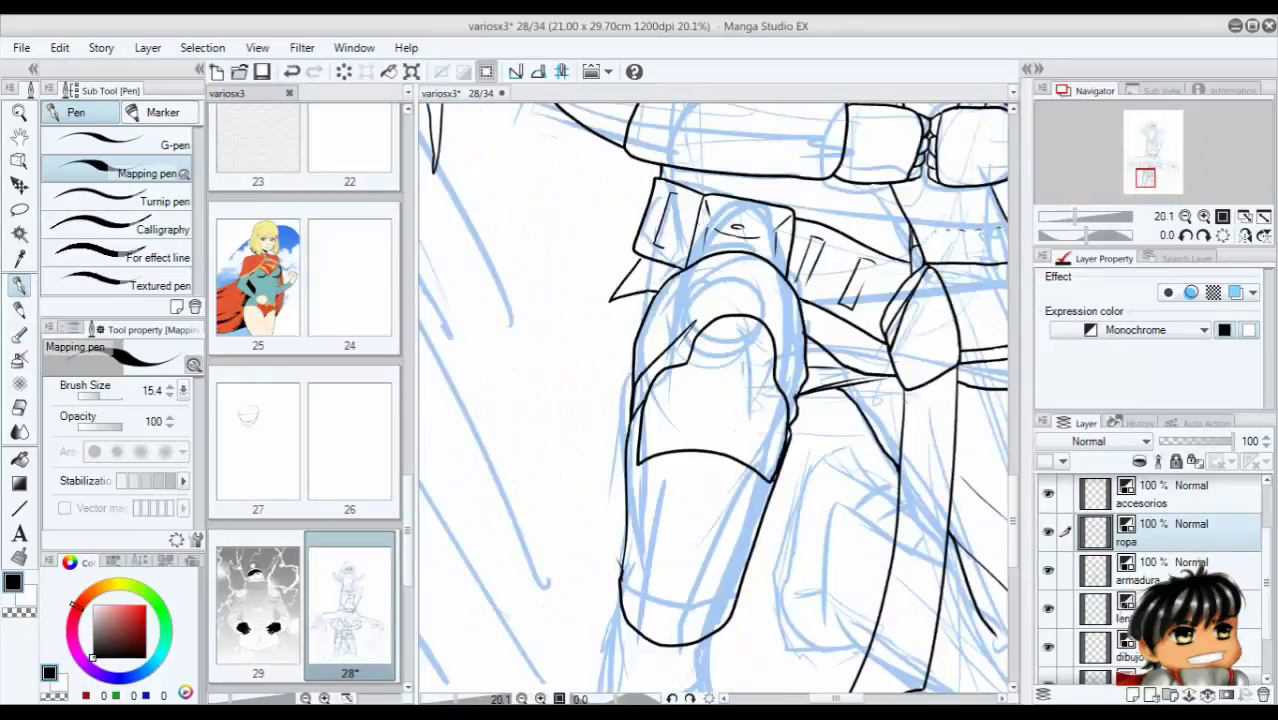
{"action": "left_click_drag", "start_coordinate": [784, 396], "coordinate": [796, 300]}
{"action": "key", "text": "ctrl+z"}
{"action": "key", "text": "ctrl+y"}
{"action": "left_click_drag", "start_coordinate": [700, 450], "coordinate": [750, 330]}
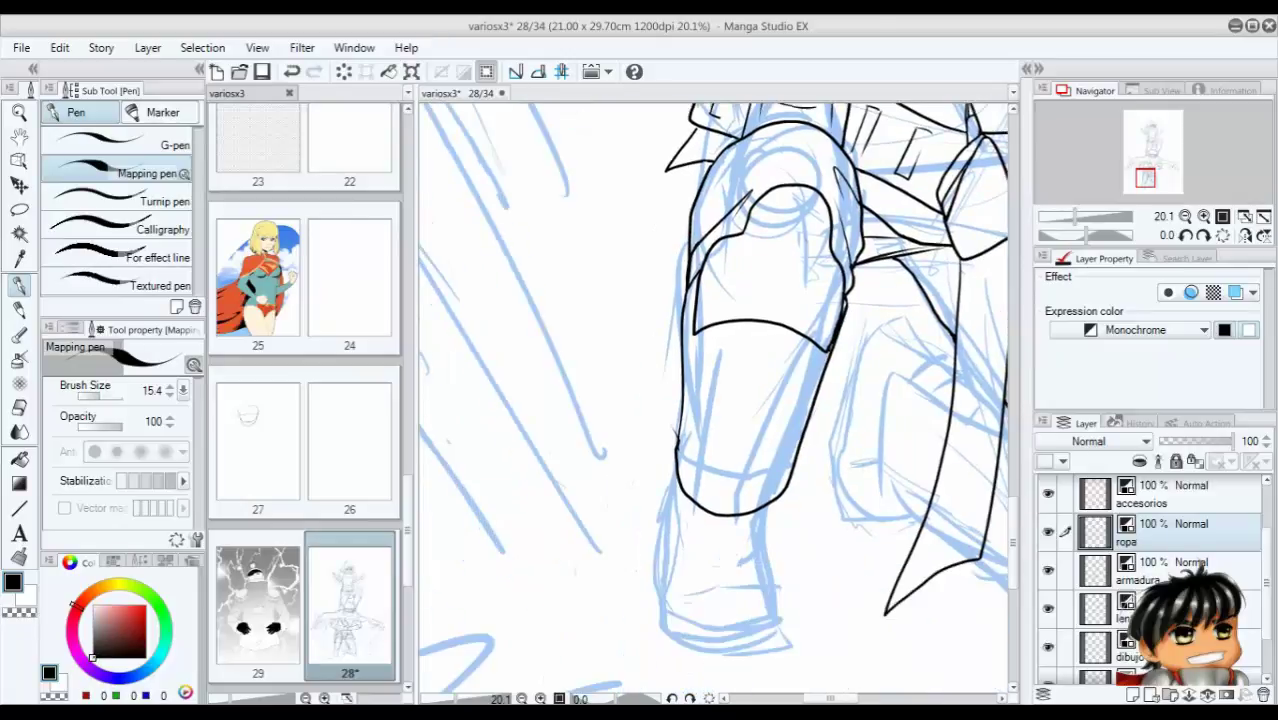
On ropa, ink the raised leg's boot below the shin guard, with both side contours and short ankle folds.
{"action": "left_click", "coordinate": [1195, 565]}
{"action": "key", "text": "ctrl+z"}
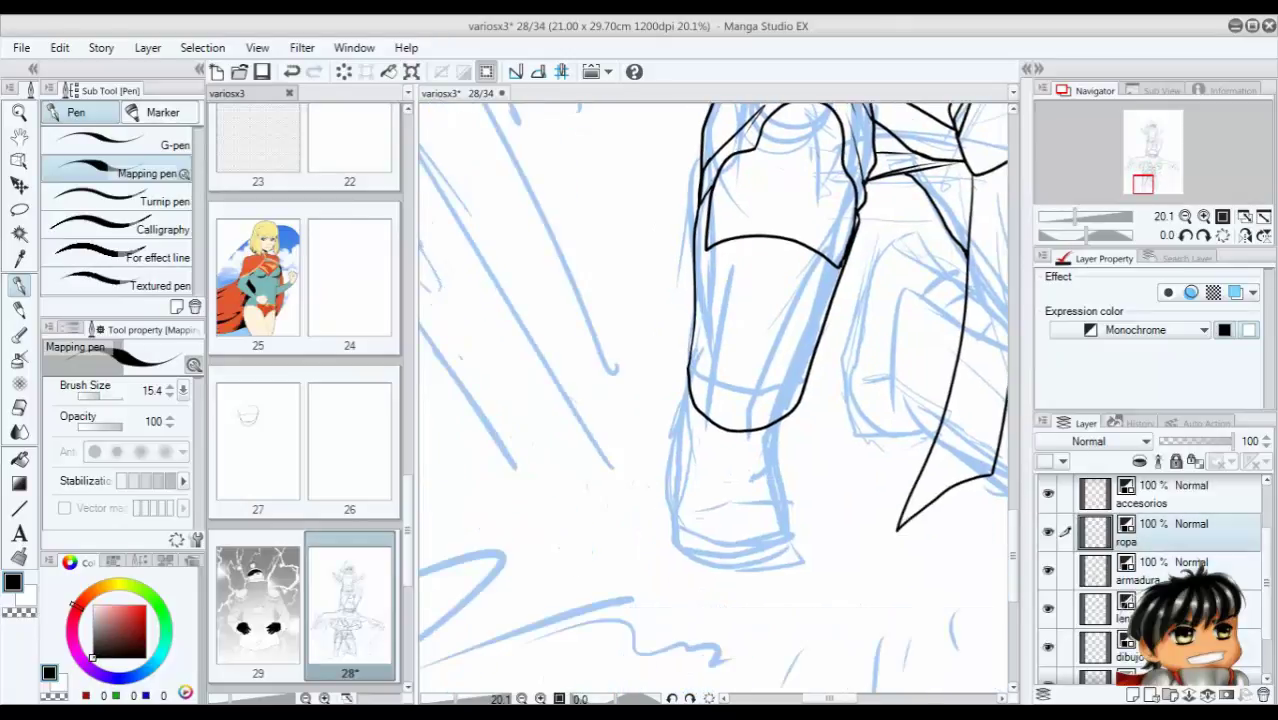
{"action": "left_click_drag", "start_coordinate": [786, 414], "coordinate": [779, 447]}
{"action": "mouse_move", "coordinate": [688, 382]}
{"action": "left_mouse_down"}
{"action": "mouse_move", "coordinate": [676, 550]}
{"action": "mouse_move", "coordinate": [682, 424]}
{"action": "mouse_move", "coordinate": [722, 566]}
{"action": "mouse_move", "coordinate": [778, 470]}
{"action": "left_mouse_up"}
{"action": "key", "text": "ctrl+z"}
{"action": "left_click_drag", "start_coordinate": [744, 484], "coordinate": [772, 472]}
{"action": "left_click_drag", "start_coordinate": [786, 416], "coordinate": [776, 480]}
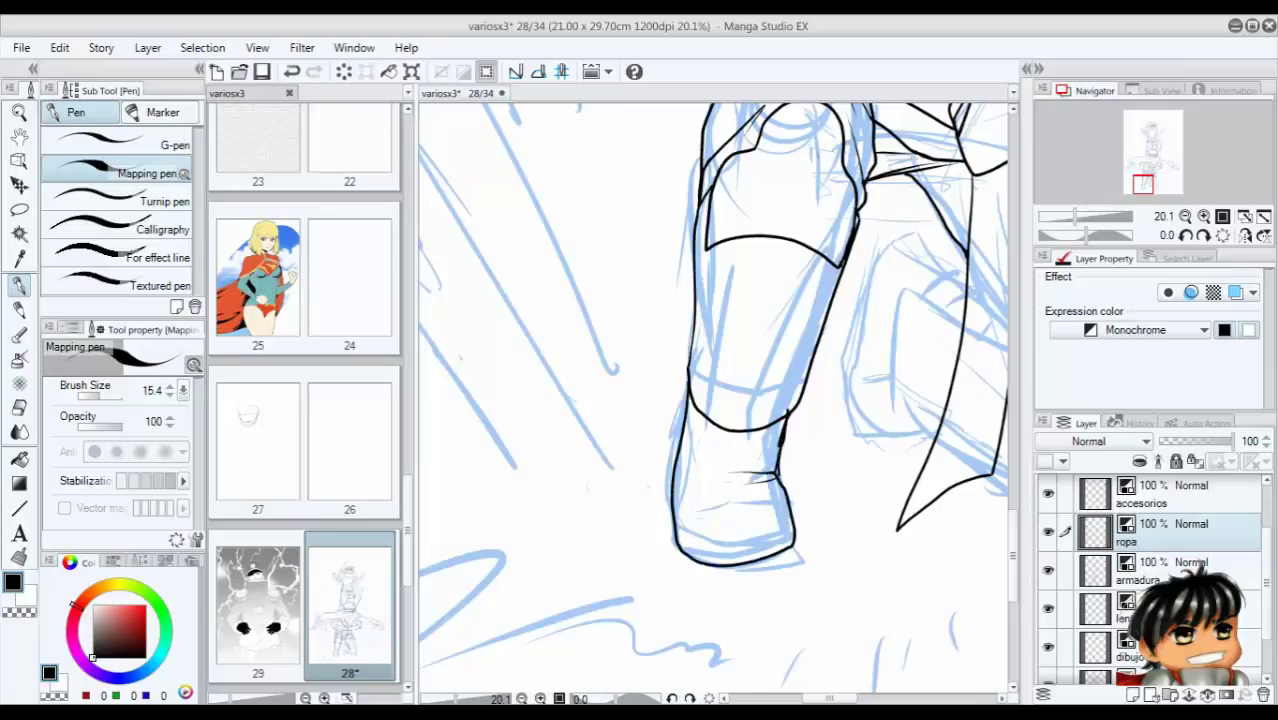
Rework the boot's toe into a rounder curve and redraw its inner side contour below the ankle.
{"action": "left_click_drag", "start_coordinate": [792, 553], "coordinate": [671, 546]}
{"action": "key", "text": "ctrl+z"}
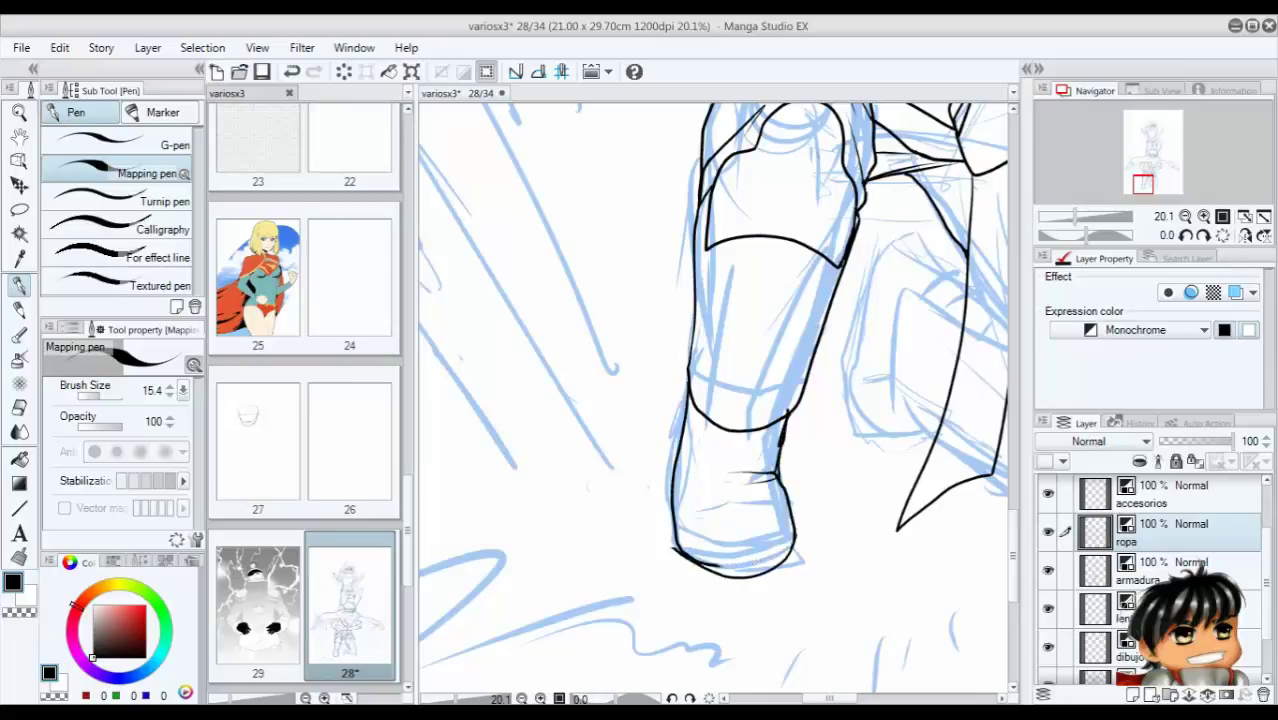
{"action": "key", "text": "ctrl+z"}
{"action": "key", "text": "ctrl+z"}
{"action": "left_click_drag", "start_coordinate": [790, 416], "coordinate": [778, 456]}
{"action": "key", "text": "ctrl+z"}
{"action": "key", "text": "ctrl+z"}
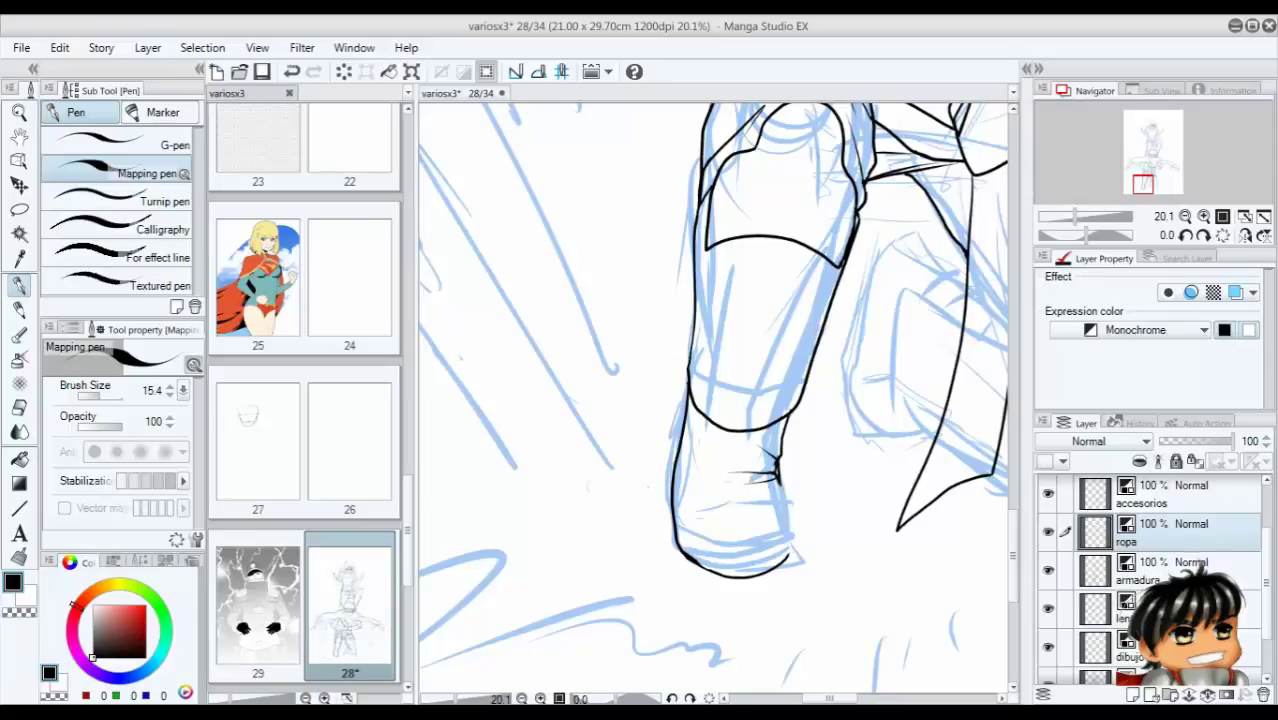
{"action": "left_click_drag", "start_coordinate": [784, 500], "coordinate": [790, 556]}
Close the raised boot's inner contour and ink the outline of the kneeling leg's rear foot.
{"action": "scroll", "coordinate": [712, 400], "scroll_direction": "down", "scroll_amount": 2}
{"action": "left_click_drag", "start_coordinate": [700, 400], "coordinate": [560, 480]}
{"action": "mouse_move", "coordinate": [760, 356]}
{"action": "left_mouse_down"}
{"action": "mouse_move", "coordinate": [722, 368]}
{"action": "mouse_move", "coordinate": [672, 530]}
{"action": "left_mouse_up"}
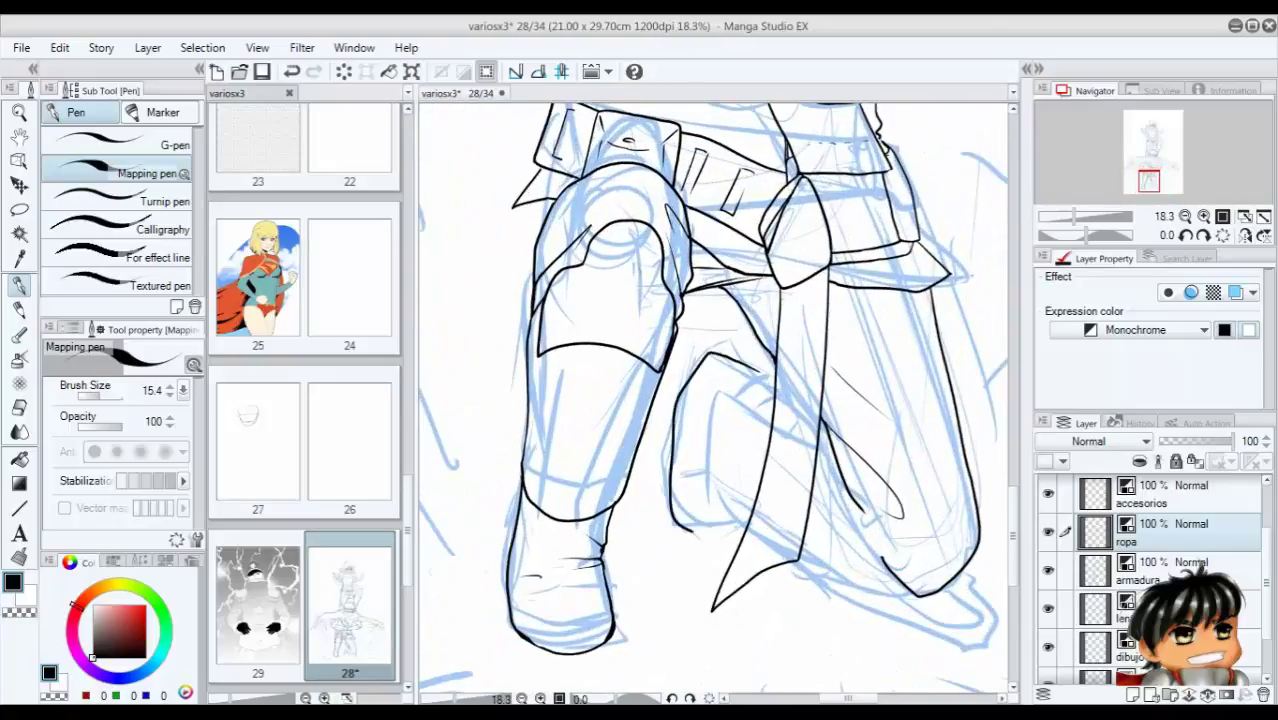
On the armadura layer, ink the kneeling leg's shin guard, ending its lower edge at the knee.
{"action": "scroll", "coordinate": [712, 400], "scroll_direction": "down", "scroll_amount": 1}
{"action": "left_click", "coordinate": [1190, 570]}
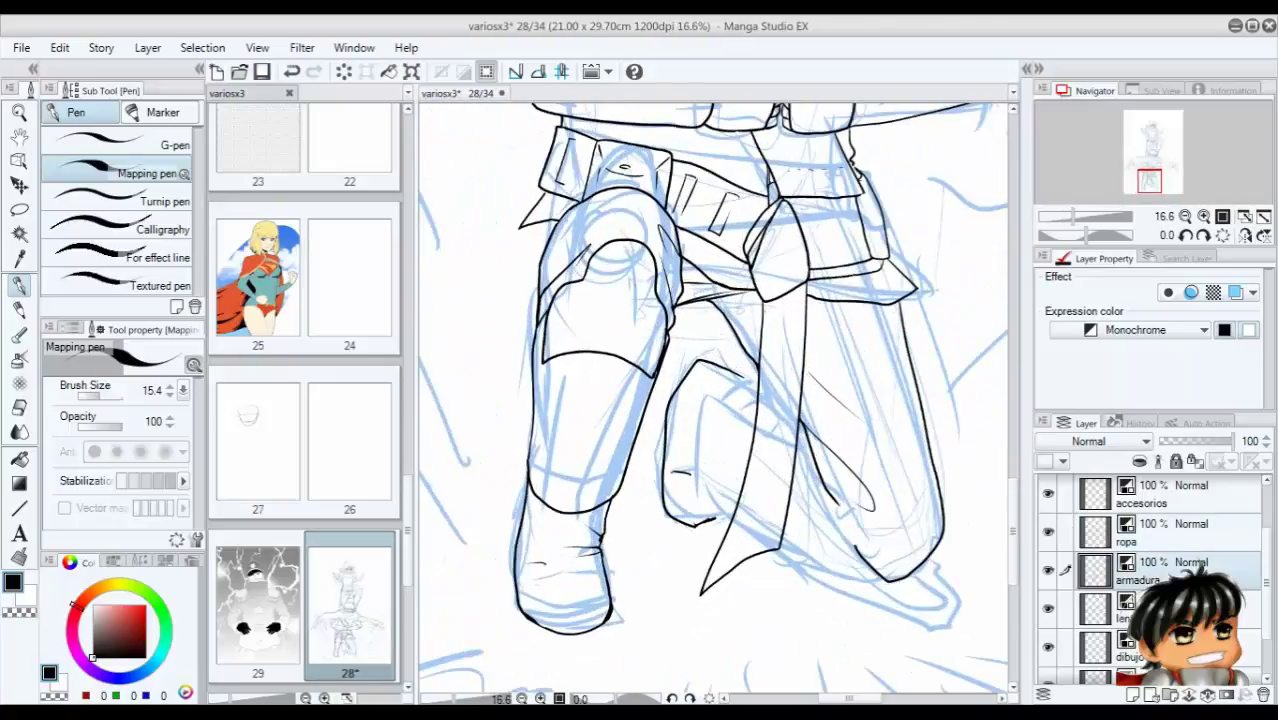
{"action": "mouse_move", "coordinate": [808, 452]}
{"action": "left_mouse_down"}
{"action": "mouse_move", "coordinate": [760, 425]}
{"action": "mouse_move", "coordinate": [700, 495]}
{"action": "mouse_move", "coordinate": [928, 620]}
{"action": "left_mouse_up"}
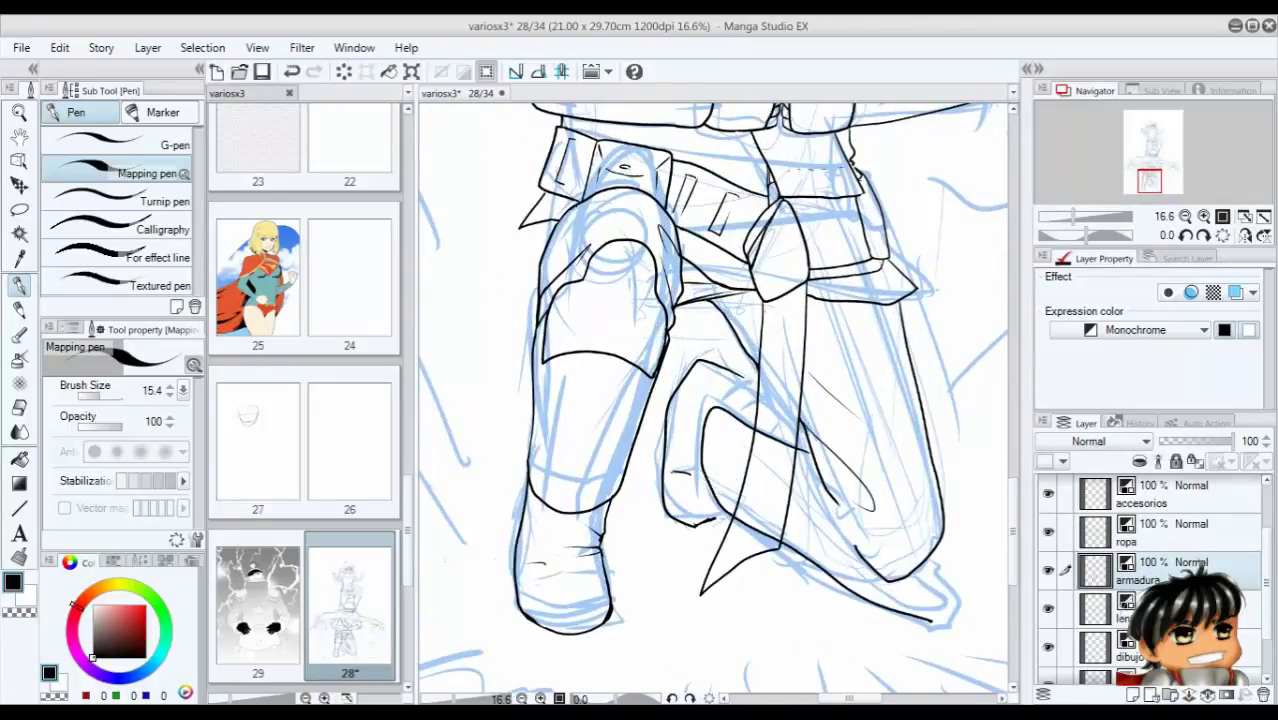
{"action": "key", "text": "ctrl+z"}
{"action": "key", "text": "ctrl+z"}
{"action": "mouse_move", "coordinate": [812, 458]}
{"action": "left_mouse_down"}
{"action": "mouse_move", "coordinate": [822, 560]}
{"action": "mouse_move", "coordinate": [884, 578]}
{"action": "left_mouse_up"}
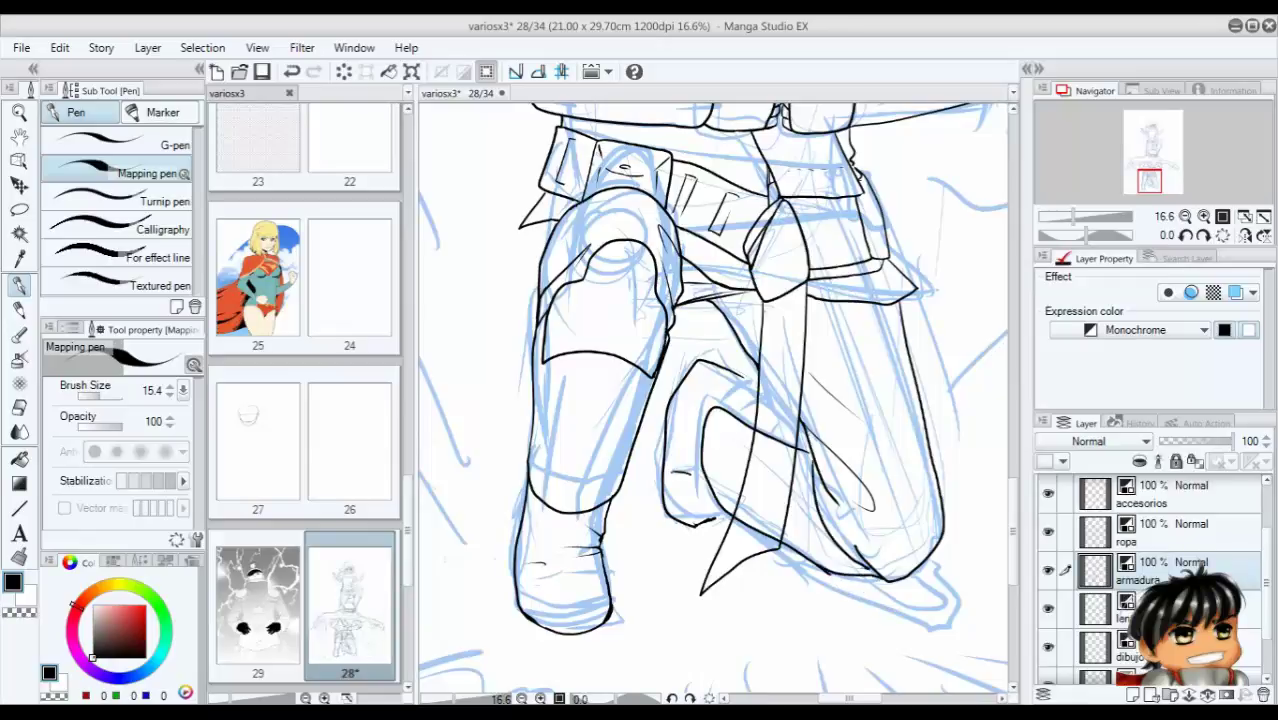
Extend the kneeling shin guard's edges and clear its lines where they cross the hanging sash.
{"action": "scroll", "coordinate": [880, 586], "scroll_direction": "up", "scroll_amount": 4}
{"action": "key", "text": "ctrl+z"}
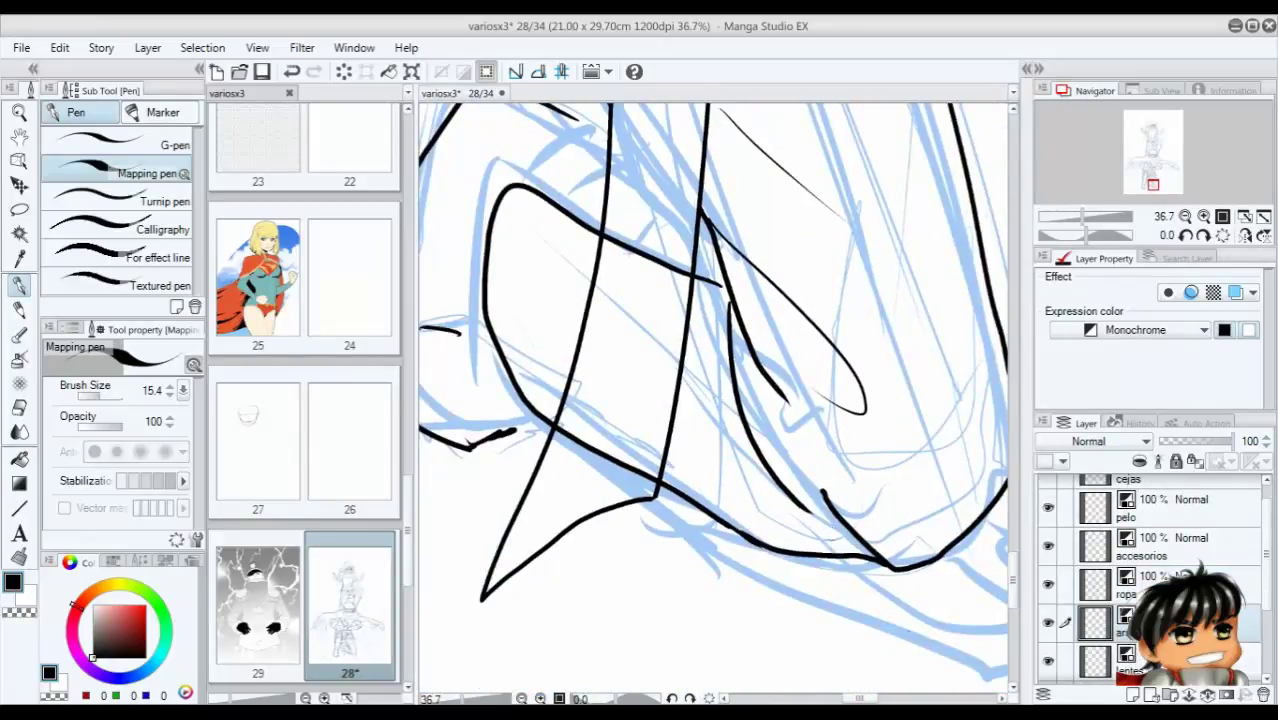
{"action": "left_click_drag", "start_coordinate": [846, 534], "coordinate": [792, 502]}
{"action": "left_click_drag", "start_coordinate": [600, 400], "coordinate": [840, 500]}
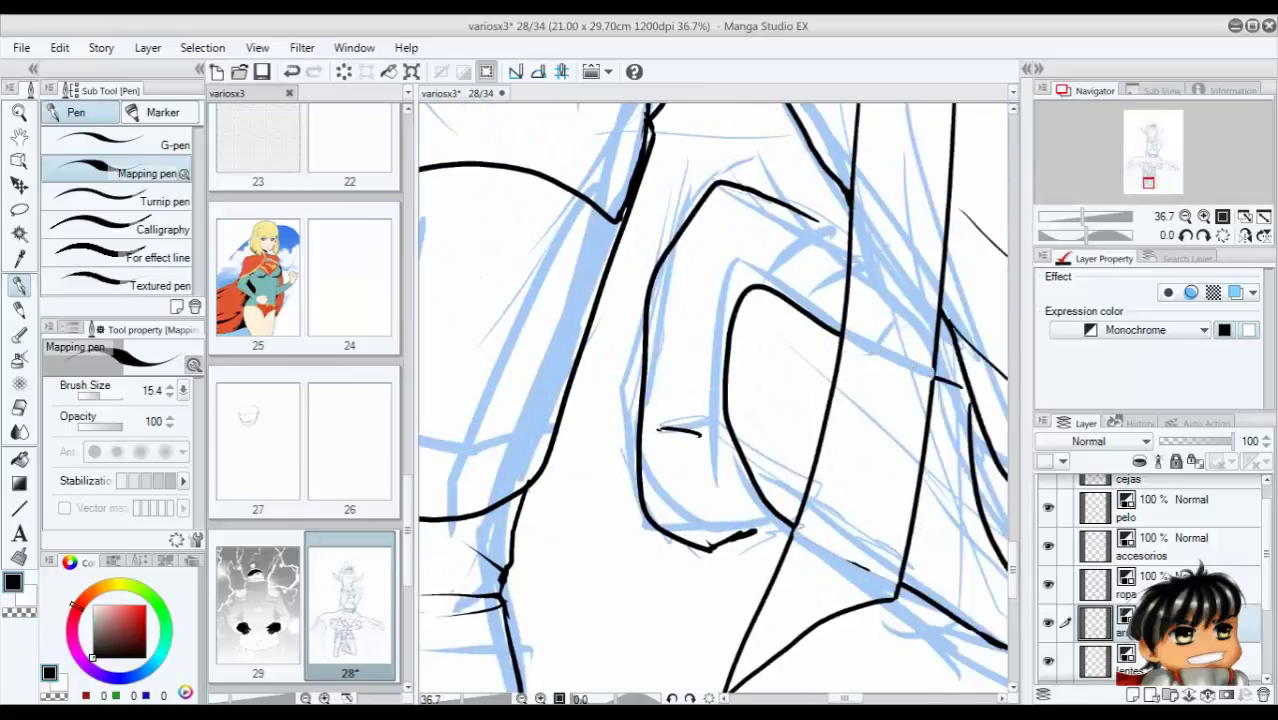
{"action": "left_click_drag", "start_coordinate": [895, 580], "coordinate": [865, 663]}
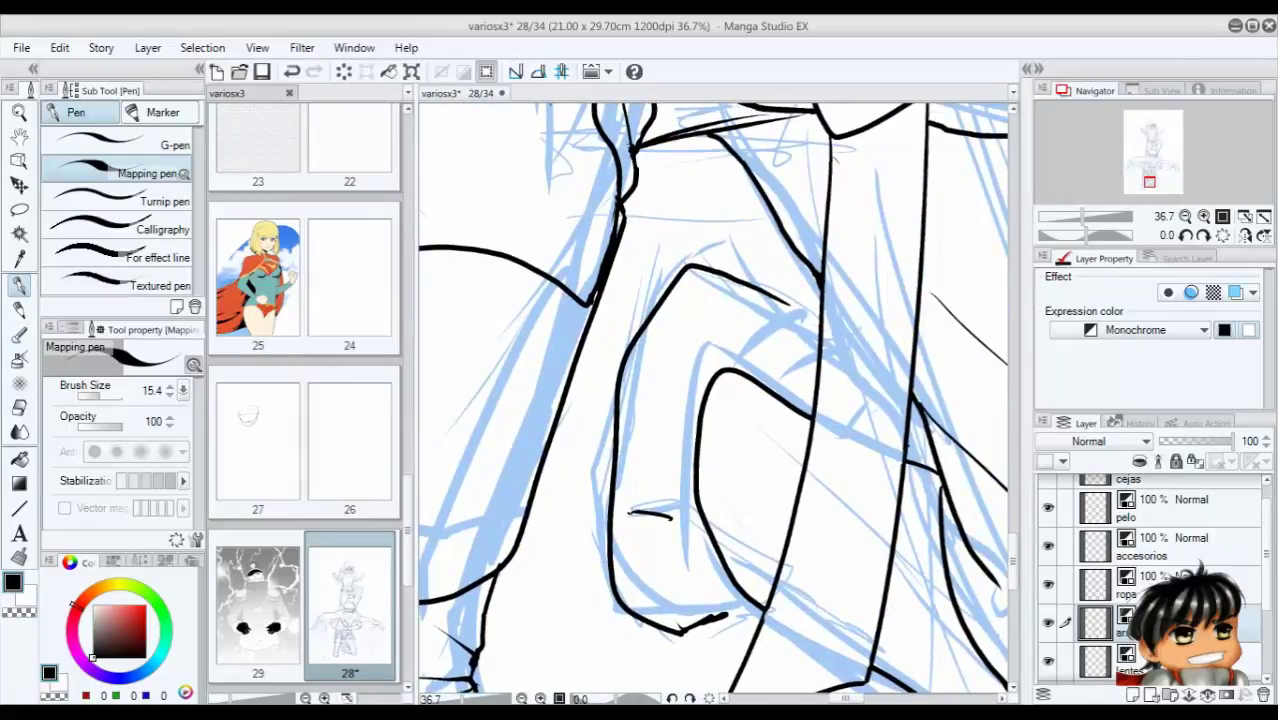
Add a small arc above the kneeling shin guard and remove the rear foot's outline from the ropa layer.
{"action": "left_click_drag", "start_coordinate": [764, 384], "coordinate": [818, 334]}
{"action": "key", "text": "ctrl+z"}
{"action": "key", "text": "ctrl+z"}
{"action": "key", "text": "ctrl+z"}
{"action": "key", "text": "ctrl+z"}
{"action": "key", "text": "ctrl+z"}
{"action": "key", "text": "ctrl+z"}
{"action": "key", "text": "ctrl+z"}
{"action": "key", "text": "ctrl+z"}
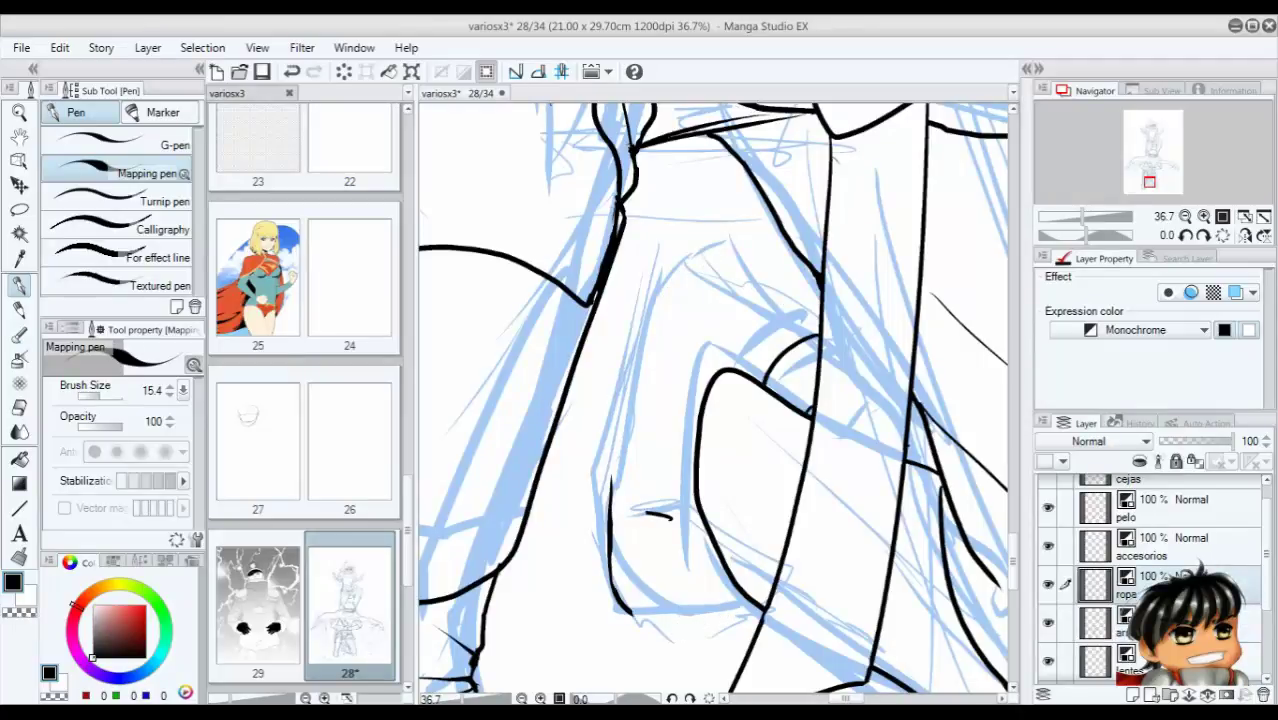
{"action": "key", "text": "ctrl+z"}
{"action": "key", "text": "ctrl+z"}
Hide the blue sketch layer to leave only the line art, and save the page.
{"action": "key", "text": "ctrl+minus"}
{"action": "key", "text": "ctrl+minus"}
{"action": "key", "text": "ctrl+minus"}
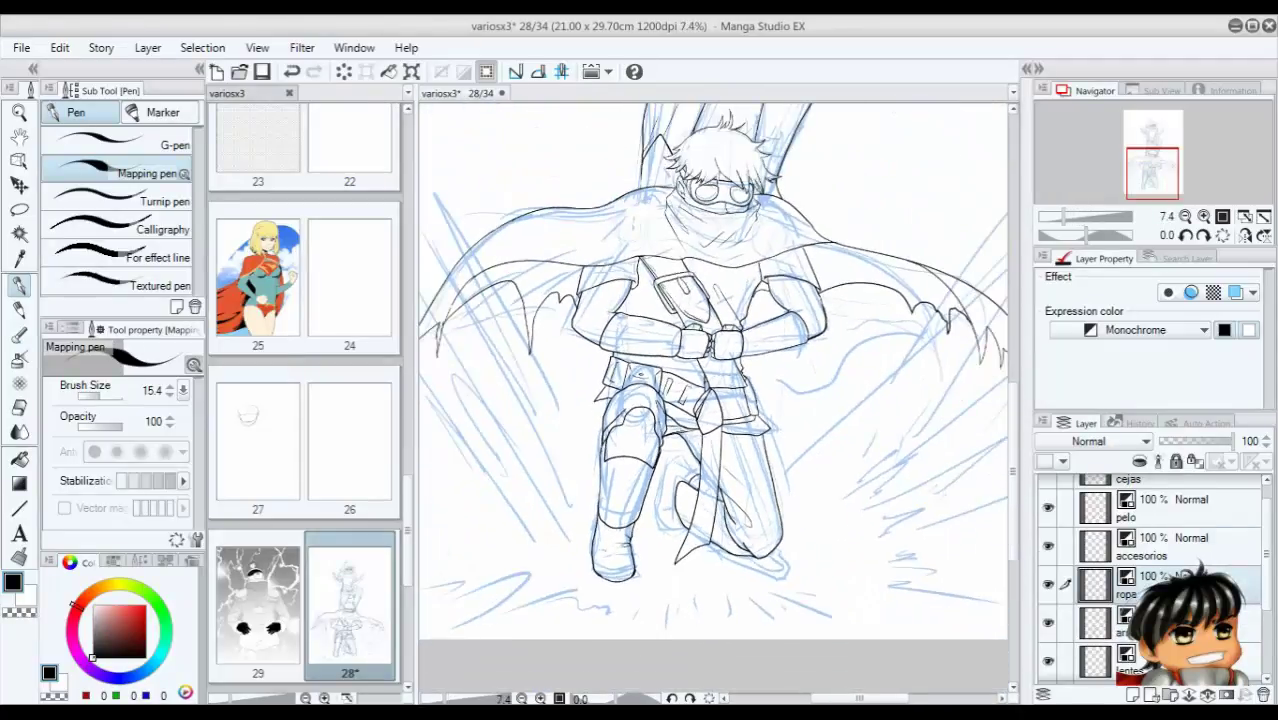
{"action": "scroll", "coordinate": [1150, 580], "scroll_direction": "down", "scroll_amount": 2}
{"action": "left_click", "coordinate": [1047, 632]}
{"action": "key", "text": "ctrl+minus"}
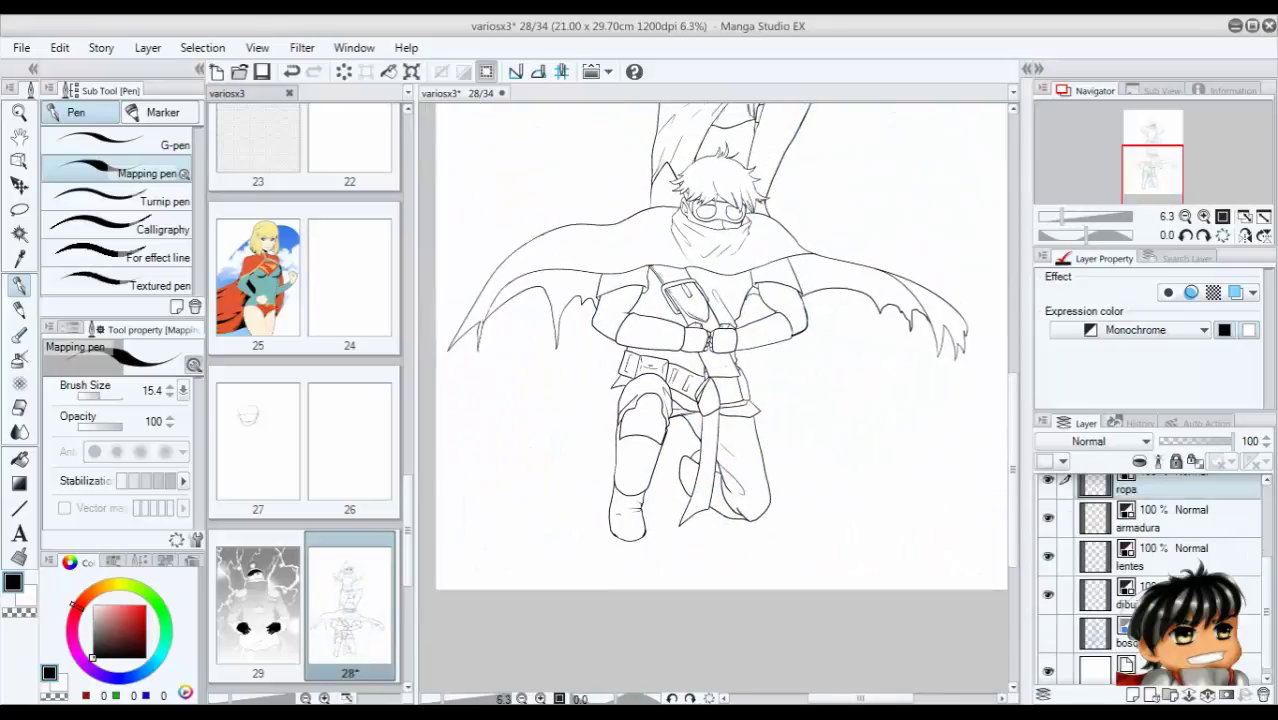
{"action": "key", "text": "ctrl+plus"}
{"action": "key", "text": "ctrl+s"}
On armadura, ink a knee plate beneath the kneeling knee with a stepped outer contour and inner edges.
{"action": "key", "text": "ctrl+plus"}
{"action": "key", "text": "ctrl+plus"}
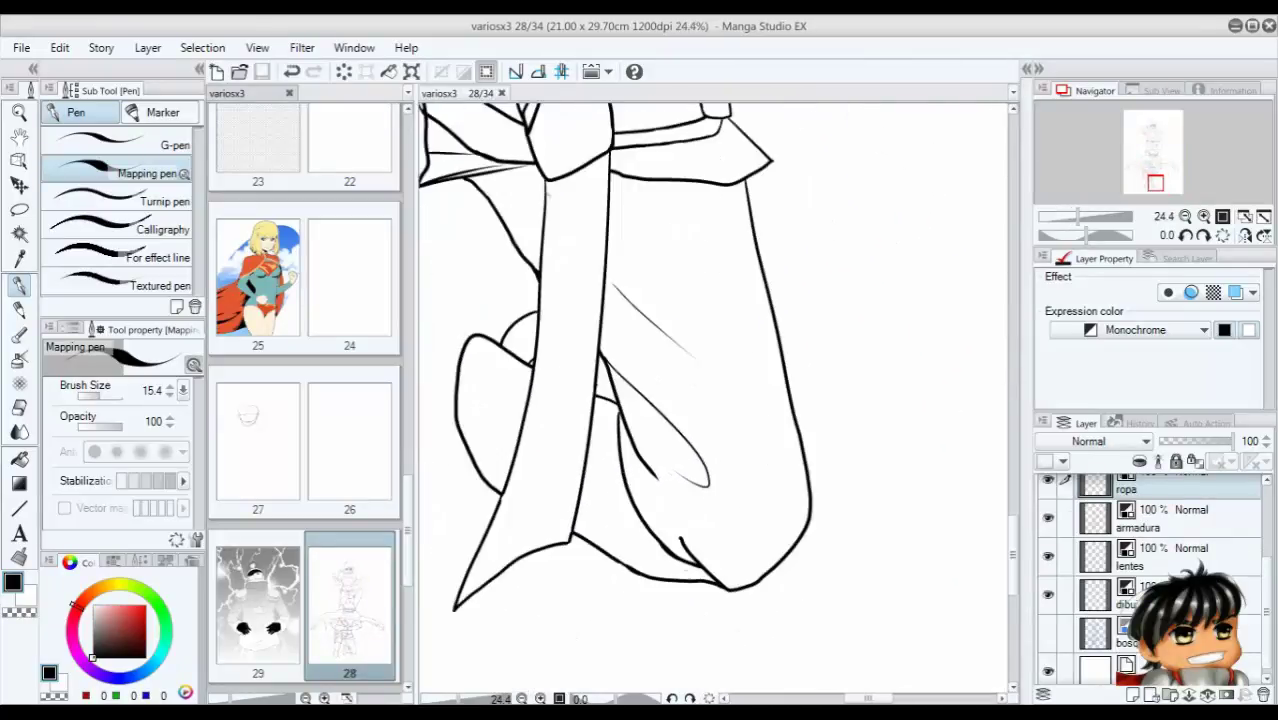
{"action": "left_click", "coordinate": [1190, 517]}
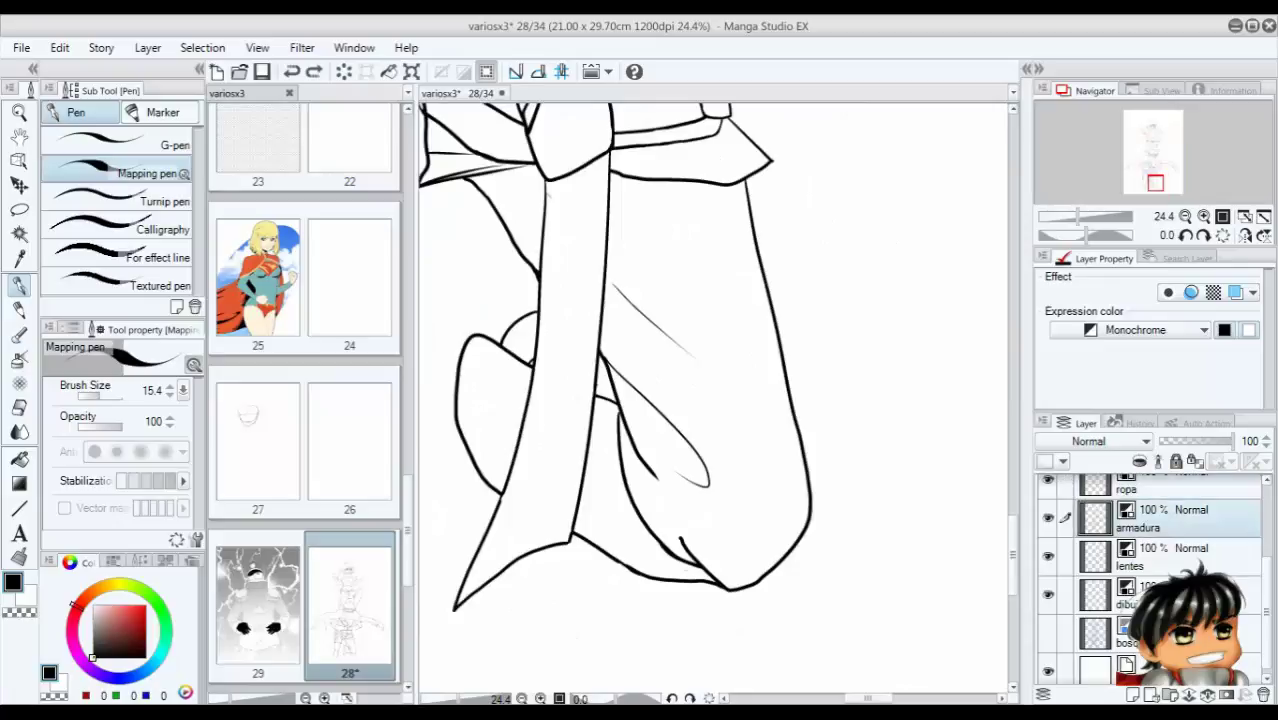
{"action": "mouse_move", "coordinate": [800, 300]}
{"action": "left_mouse_down"}
{"action": "mouse_move", "coordinate": [650, 520]}
{"action": "mouse_move", "coordinate": [650, 450]}
{"action": "left_mouse_up"}
{"action": "mouse_move", "coordinate": [846, 247]}
{"action": "left_mouse_down"}
{"action": "mouse_move", "coordinate": [908, 300]}
{"action": "mouse_move", "coordinate": [933, 392]}
{"action": "left_mouse_up"}
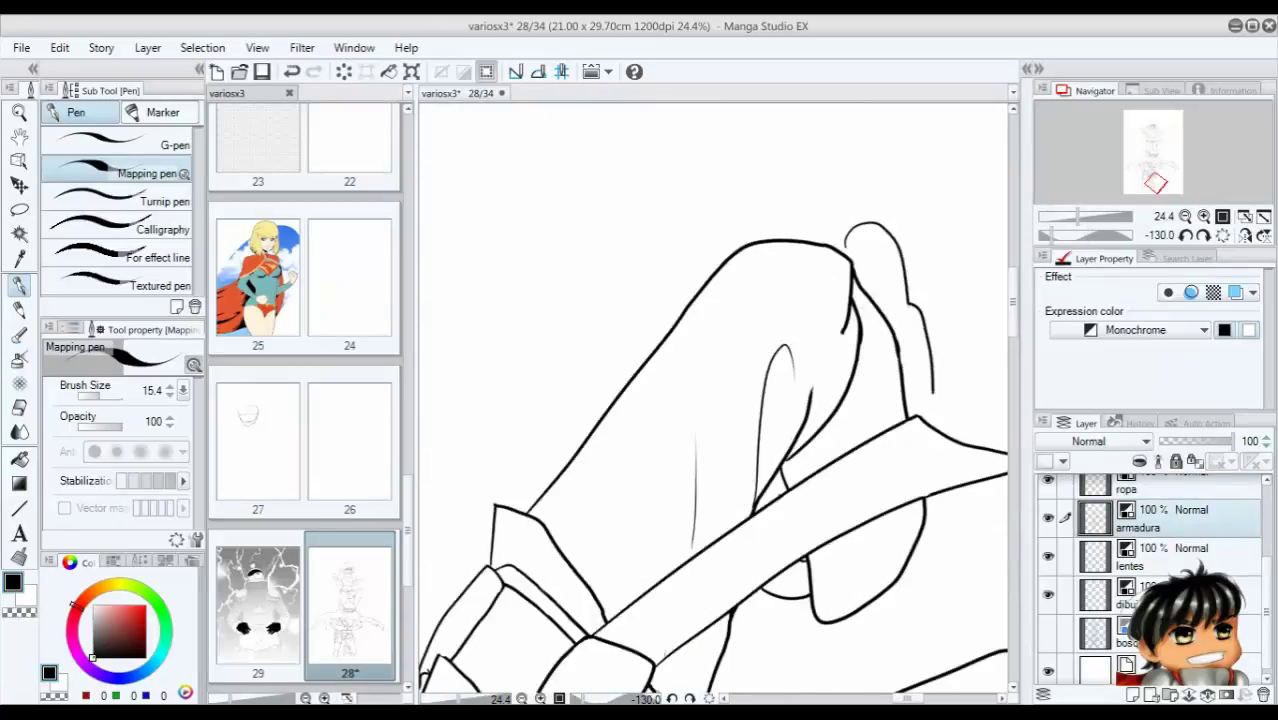
{"action": "left_click_drag", "start_coordinate": [910, 306], "coordinate": [884, 420]}
{"action": "left_click_drag", "start_coordinate": [910, 354], "coordinate": [933, 412]}
{"action": "mouse_move", "coordinate": [899, 366]}
{"action": "left_mouse_down"}
{"action": "mouse_move", "coordinate": [897, 340]}
{"action": "mouse_move", "coordinate": [906, 424]}
{"action": "left_mouse_up"}
Redraw the kneeling leg's contour on ropa where it meets the knee plate, and close the plate's tip on armadura.
{"action": "left_click_drag", "start_coordinate": [856, 276], "coordinate": [870, 305]}
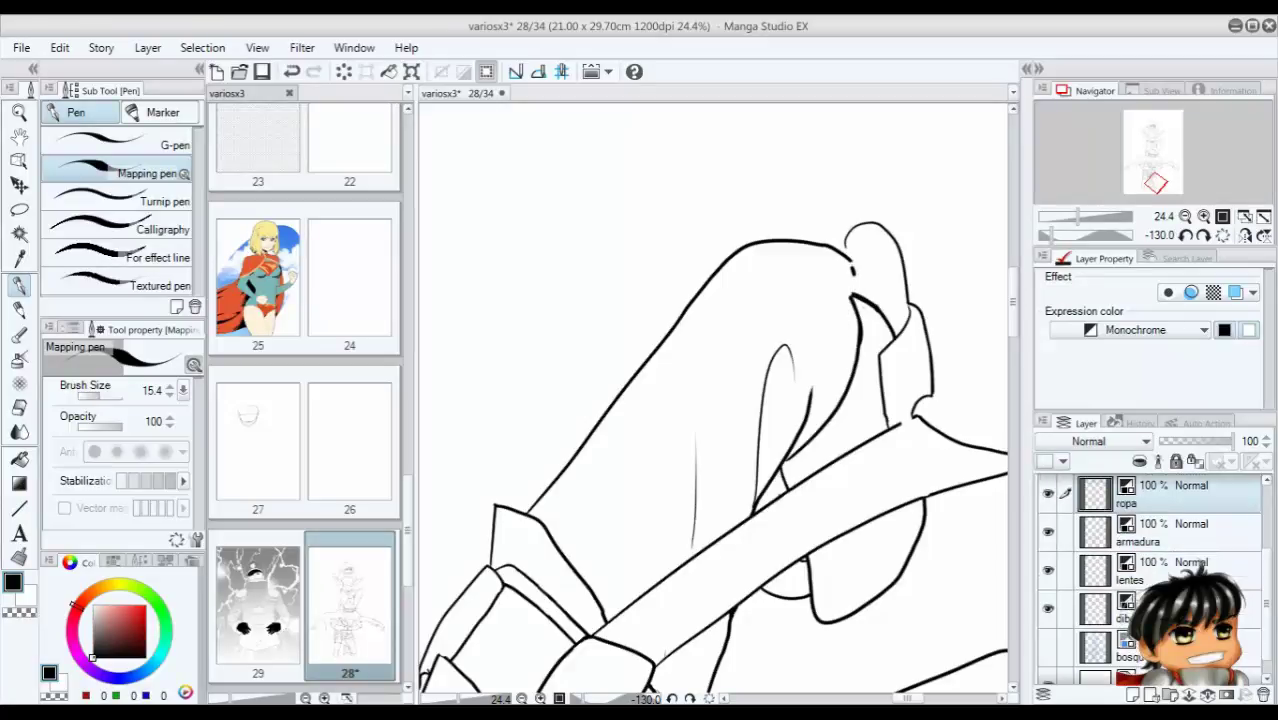
{"action": "mouse_move", "coordinate": [852, 265]}
{"action": "left_mouse_down"}
{"action": "mouse_move", "coordinate": [856, 355]}
{"action": "mouse_move", "coordinate": [810, 432]}
{"action": "left_mouse_up"}
{"action": "left_click", "coordinate": [1190, 530]}
{"action": "scroll", "coordinate": [805, 260], "scroll_direction": "up", "scroll_amount": 1}
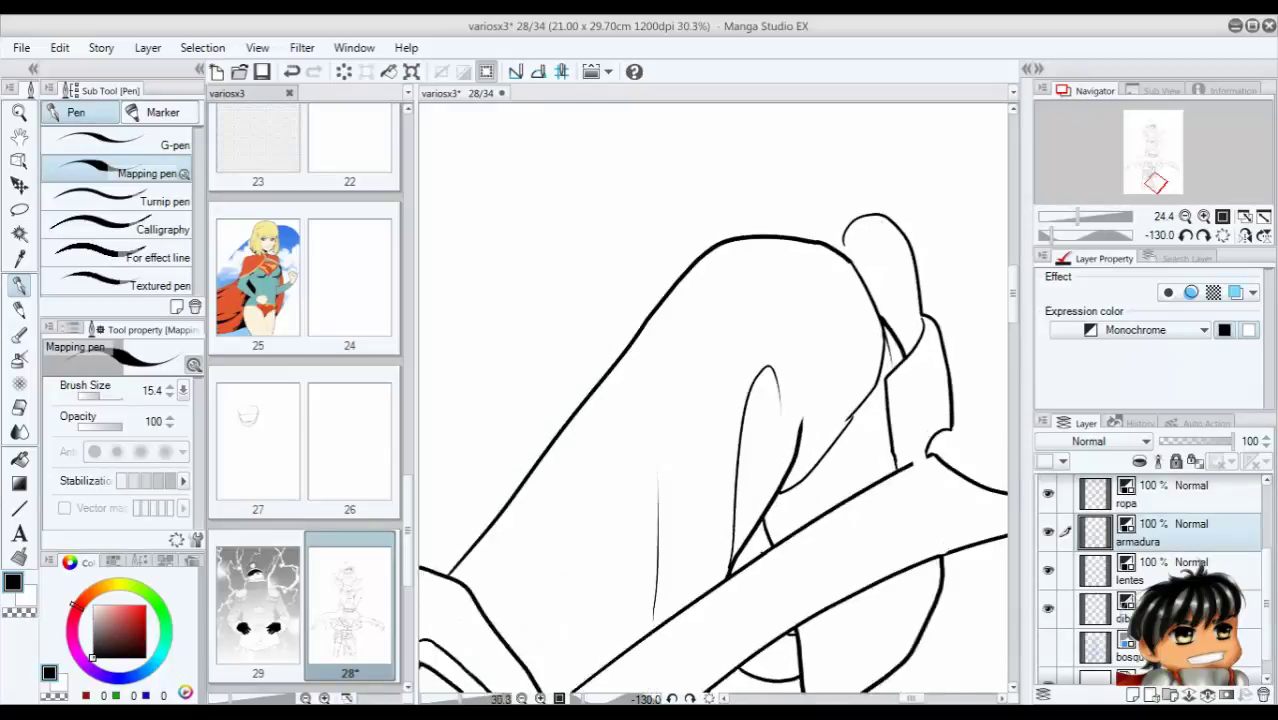
{"action": "scroll", "coordinate": [712, 400], "scroll_direction": "down", "scroll_amount": 2}
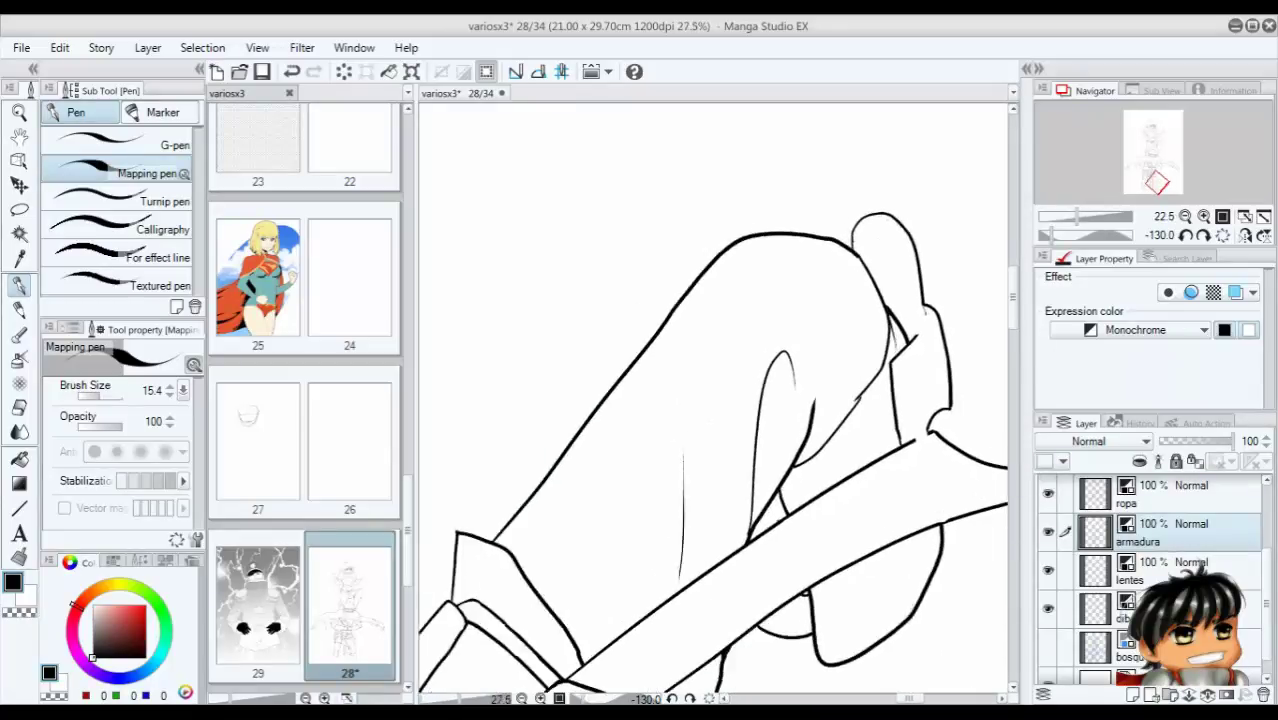
{"action": "scroll", "coordinate": [712, 400], "scroll_direction": "down", "scroll_amount": 2}
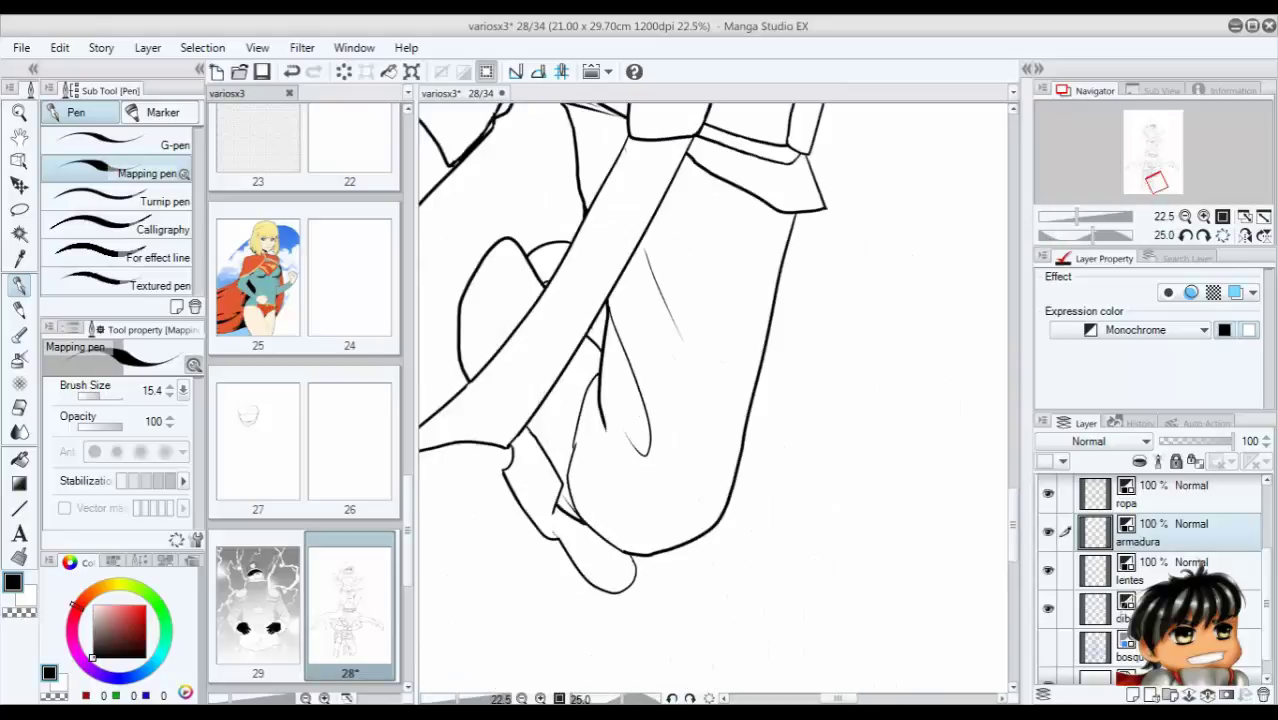
On ropa, add a hooked fold line on the kneeling thigh below the skirt hem.
{"action": "left_click", "coordinate": [1190, 490]}
{"action": "left_click_drag", "start_coordinate": [788, 404], "coordinate": [836, 498]}
{"action": "left_click_drag", "start_coordinate": [836, 498], "coordinate": [801, 440]}
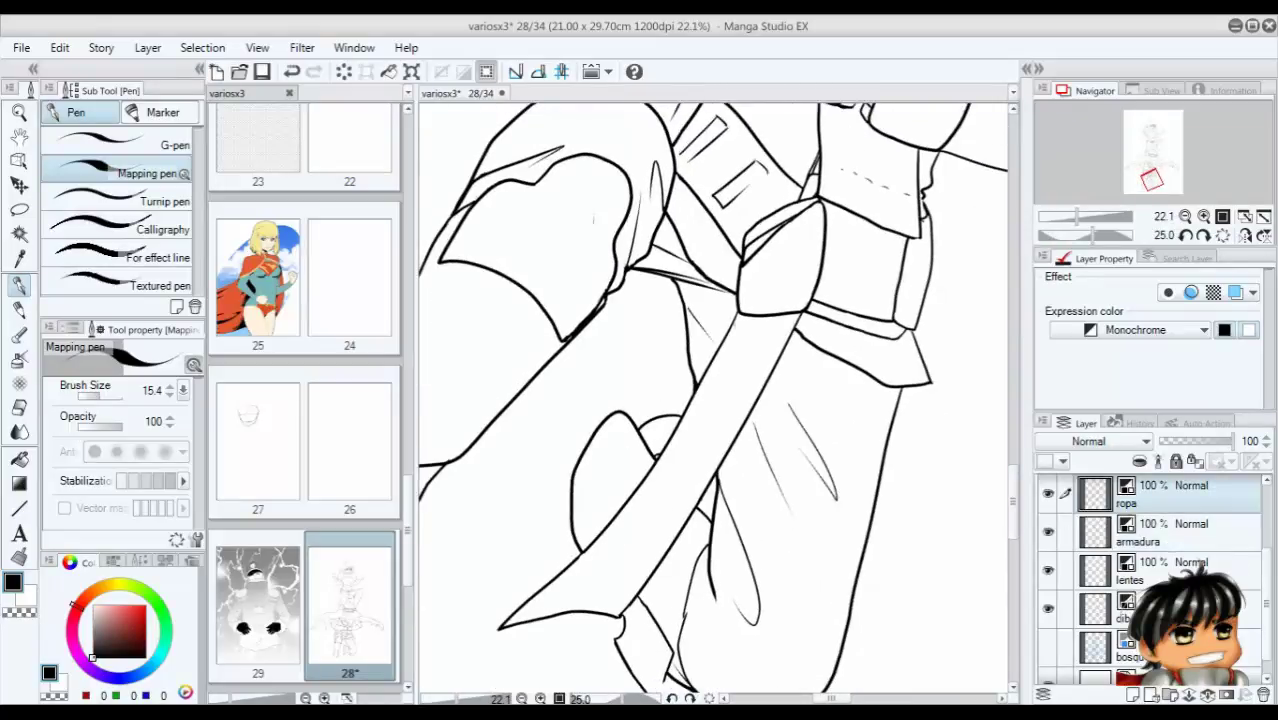
On armadura, add short vertical detail lines inside the raised leg's shin guard.
{"action": "left_click", "coordinate": [1190, 530]}
{"action": "scroll", "coordinate": [712, 400], "scroll_direction": "down", "scroll_amount": 2}
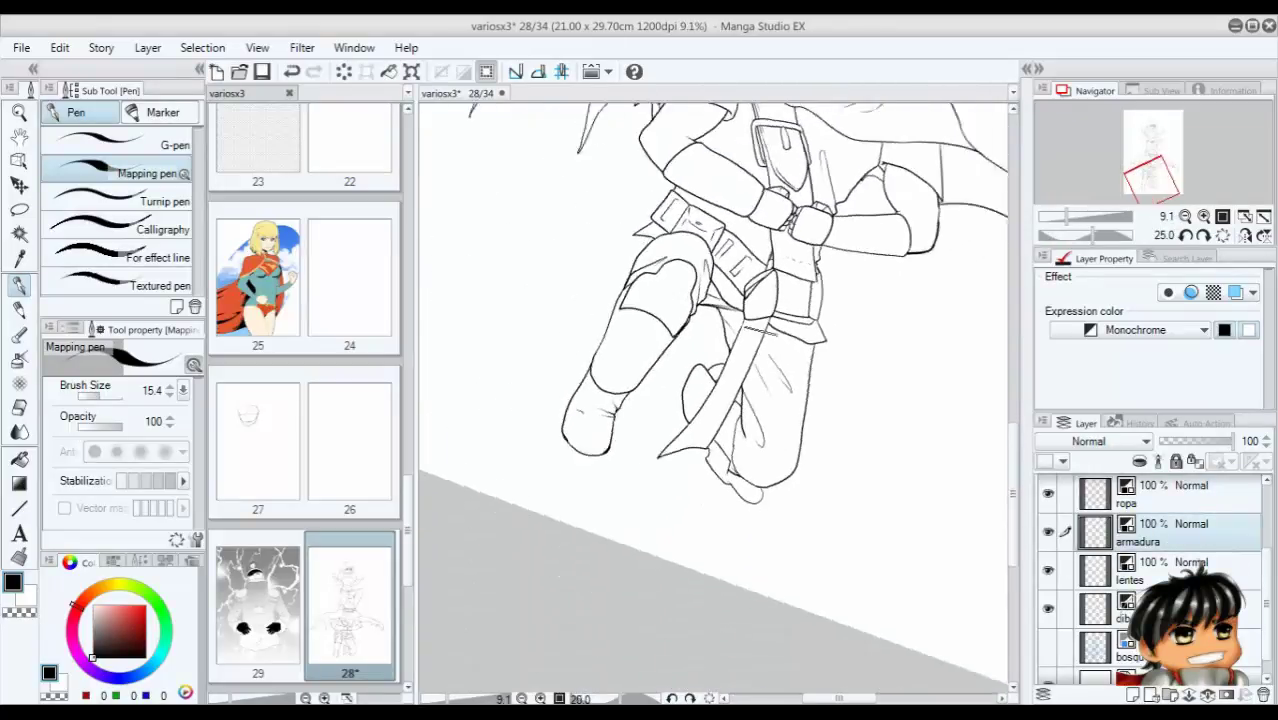
{"action": "key", "text": "ctrl+z"}
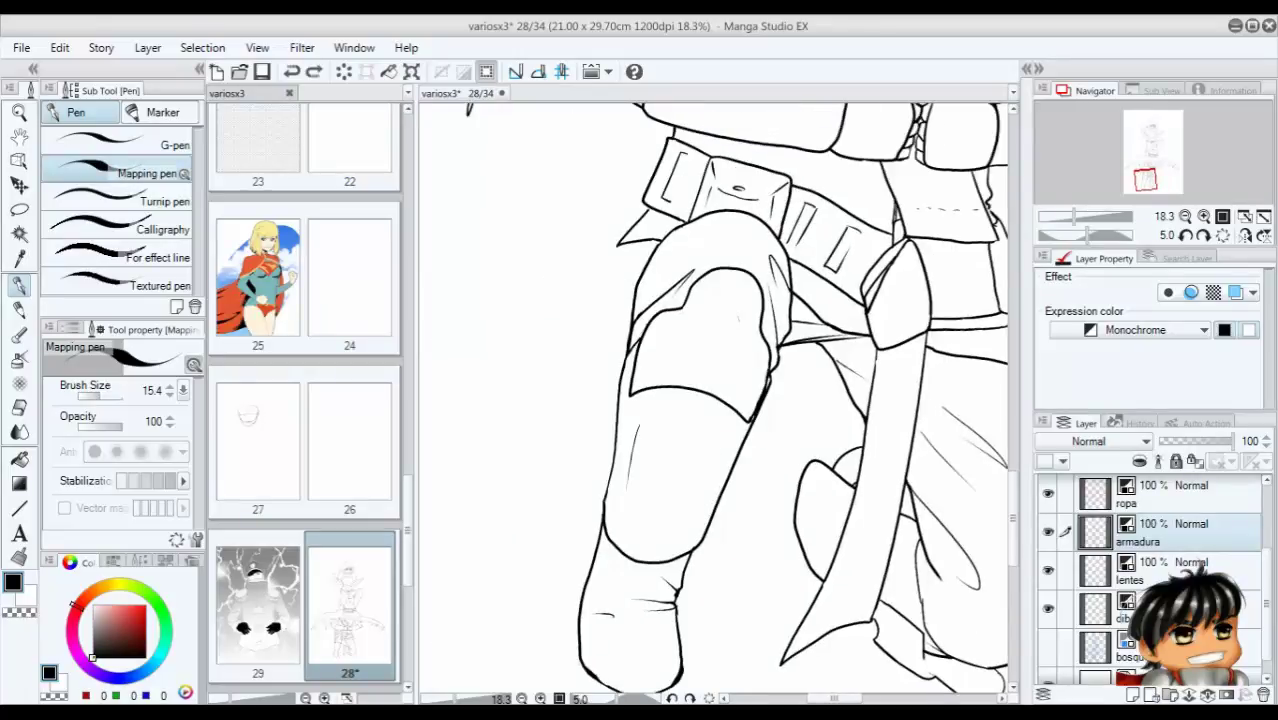
{"action": "left_click_drag", "start_coordinate": [712, 450], "coordinate": [714, 478]}
On ropa, add a short fold line at the raised thigh's outer side below the belt pouch, and save the page.
{"action": "scroll", "coordinate": [712, 460], "scroll_direction": "down", "scroll_amount": 3}
{"action": "scroll", "coordinate": [712, 460], "scroll_direction": "up", "scroll_amount": 4}
{"action": "left_click_drag", "start_coordinate": [666, 356], "coordinate": [666, 384]}
{"action": "key", "text": "ctrl+z"}
{"action": "left_click", "coordinate": [1190, 492]}
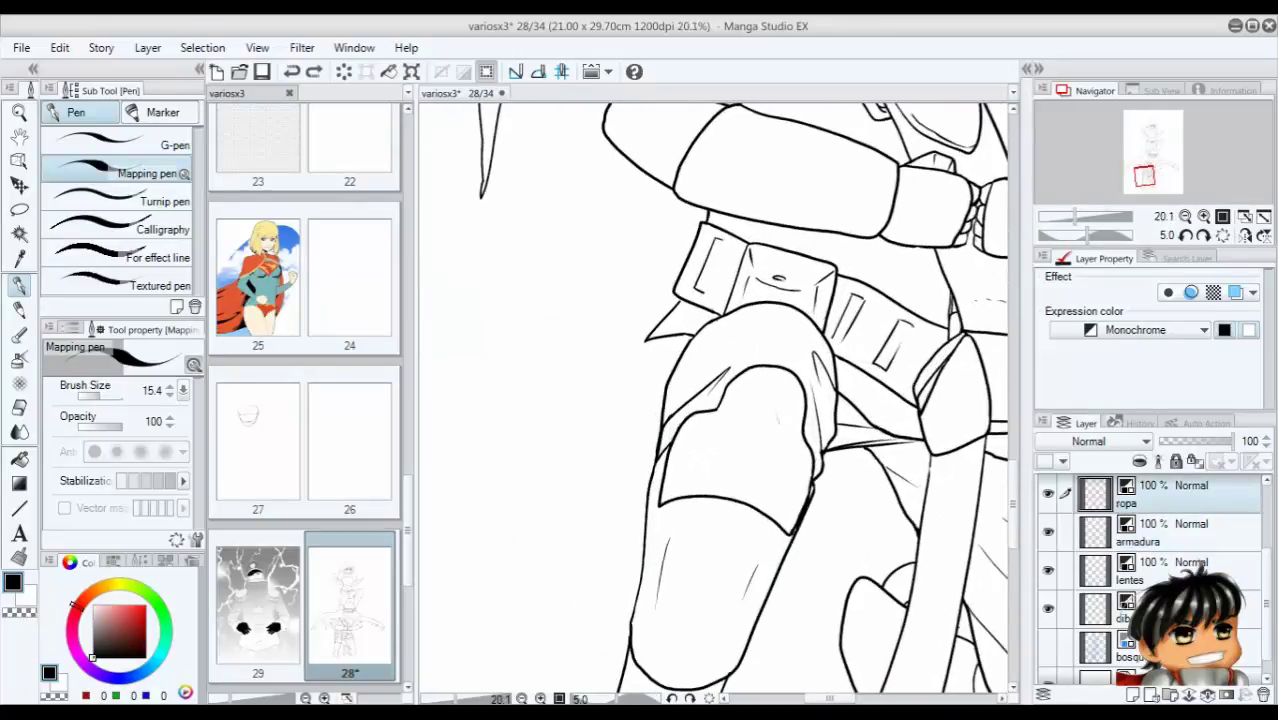
{"action": "left_click_drag", "start_coordinate": [666, 336], "coordinate": [676, 380]}
{"action": "scroll", "coordinate": [712, 400], "scroll_direction": "down", "scroll_amount": 5}
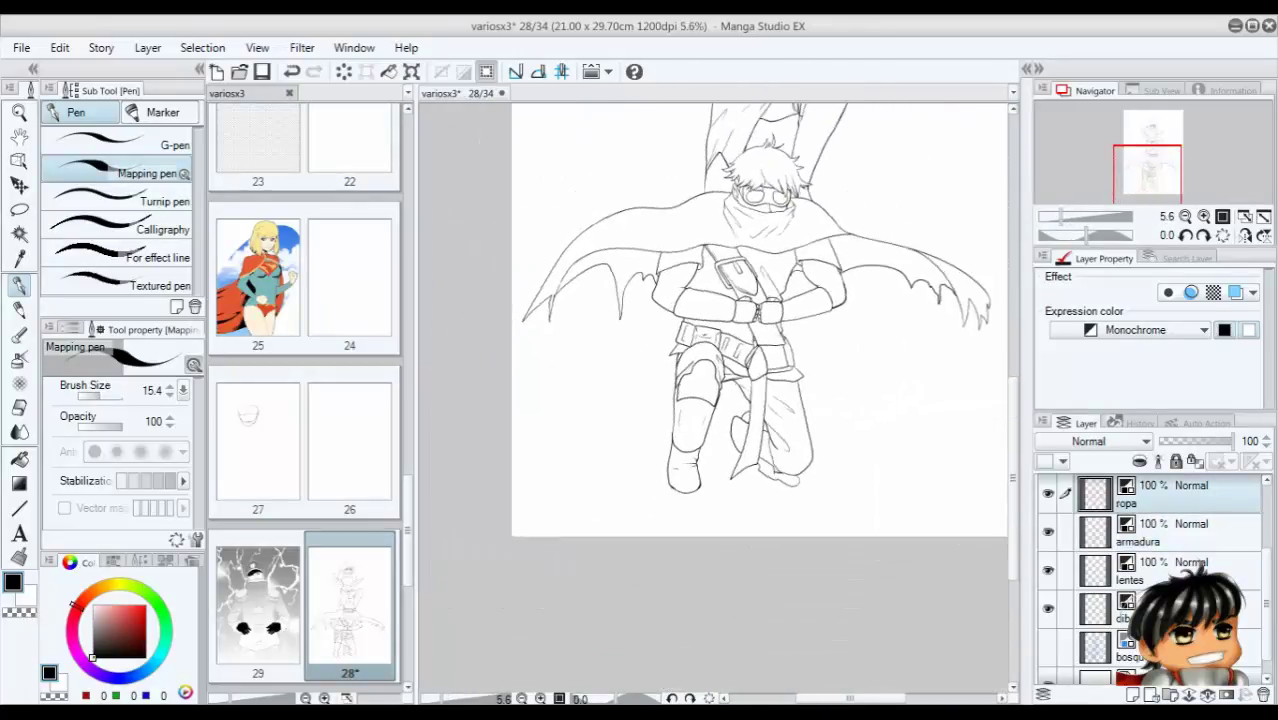
{"action": "key", "text": "ctrl+s"}
Add thin fold lines to the shirt at the waist and on the sleeves.
{"action": "scroll", "coordinate": [712, 400], "scroll_direction": "up", "scroll_amount": 4}
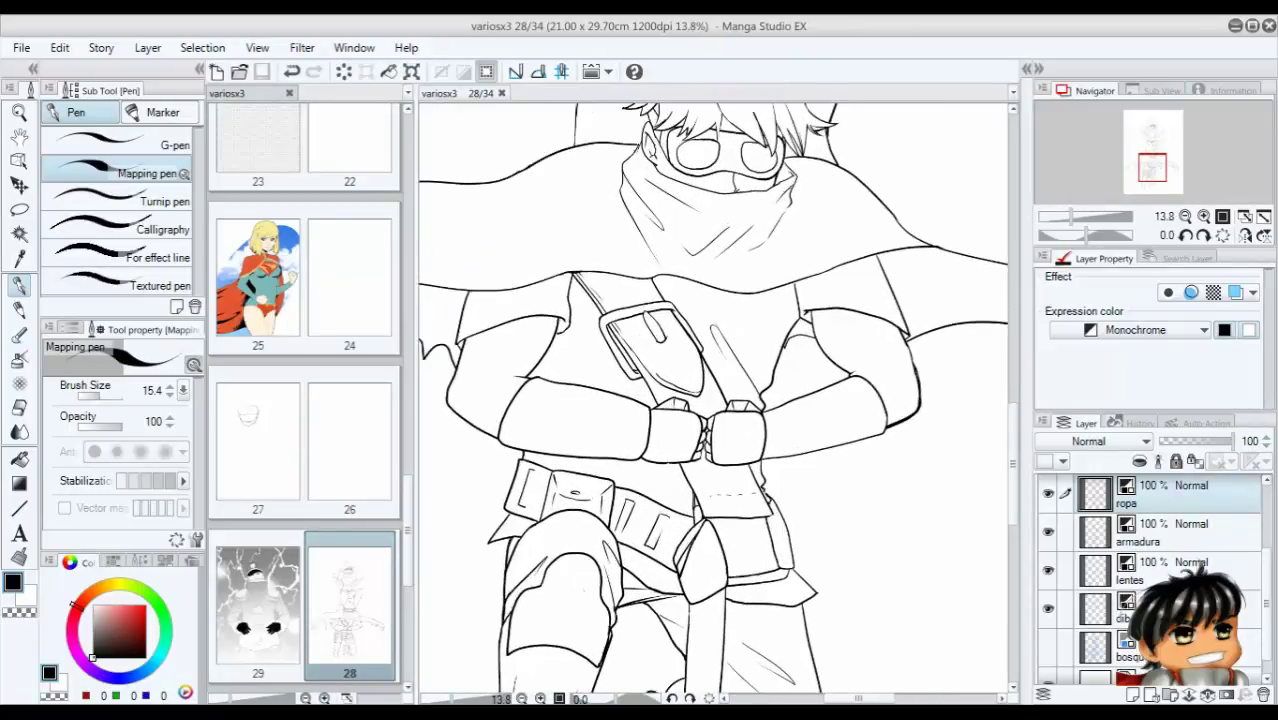
{"action": "left_click_drag", "start_coordinate": [650, 472], "coordinate": [676, 496]}
{"action": "left_click_drag", "start_coordinate": [826, 294], "coordinate": [880, 278]}
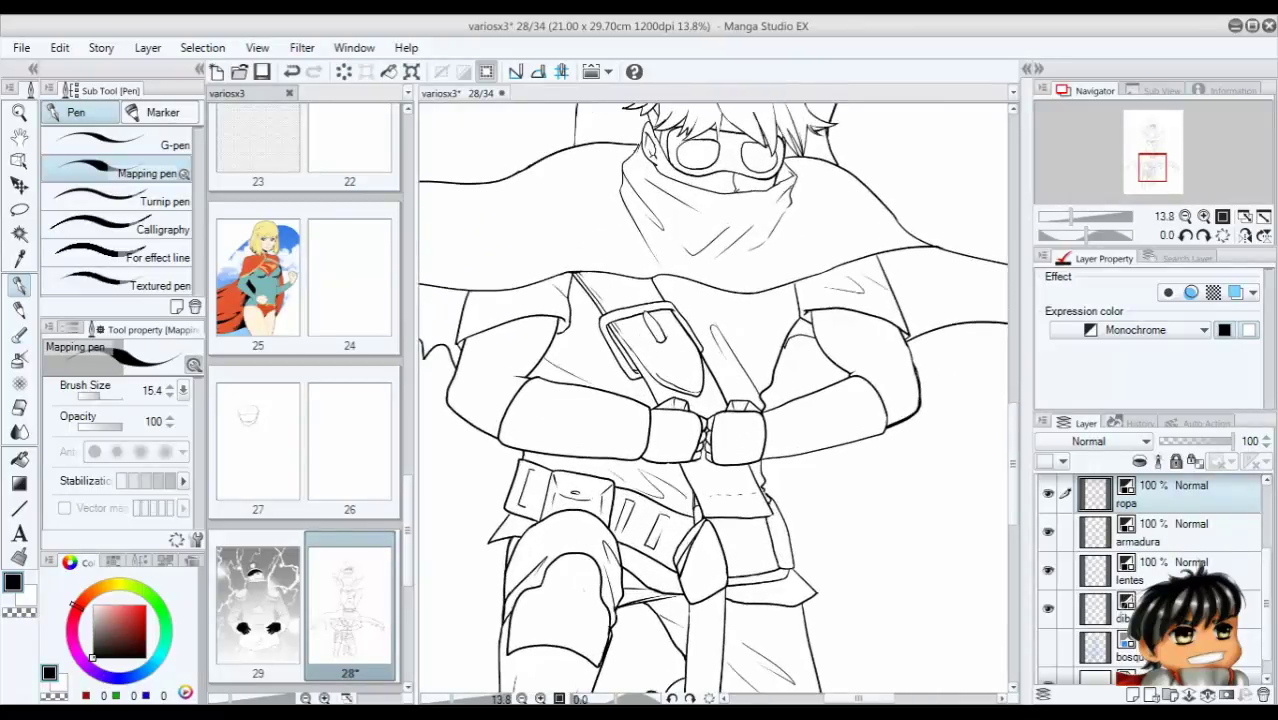
On armadura, ink a rounded guard over the hero's right forearm and elbow, and clear the arm lines beneath it.
{"action": "left_click", "coordinate": [1190, 532]}
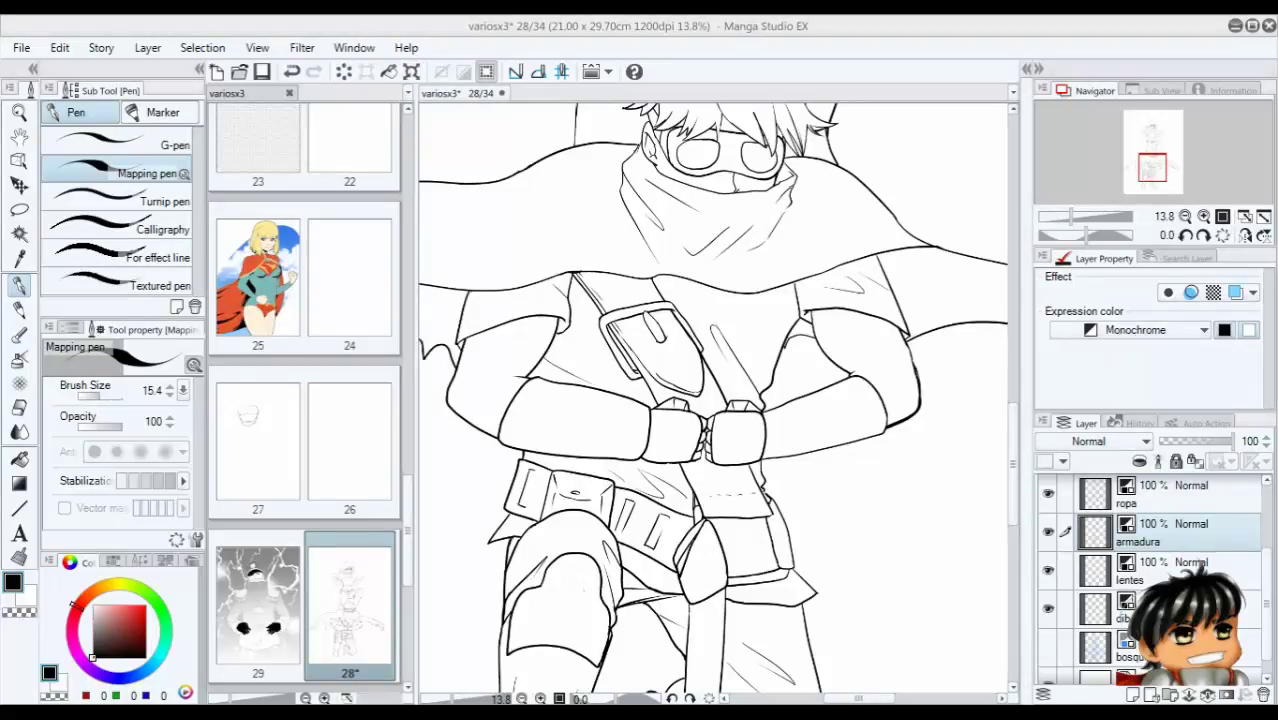
{"action": "mouse_move", "coordinate": [570, 394]}
{"action": "left_mouse_down"}
{"action": "mouse_move", "coordinate": [504, 403]}
{"action": "mouse_move", "coordinate": [500, 418]}
{"action": "mouse_move", "coordinate": [516, 410]}
{"action": "mouse_move", "coordinate": [521, 460]}
{"action": "mouse_move", "coordinate": [562, 405]}
{"action": "left_mouse_up"}
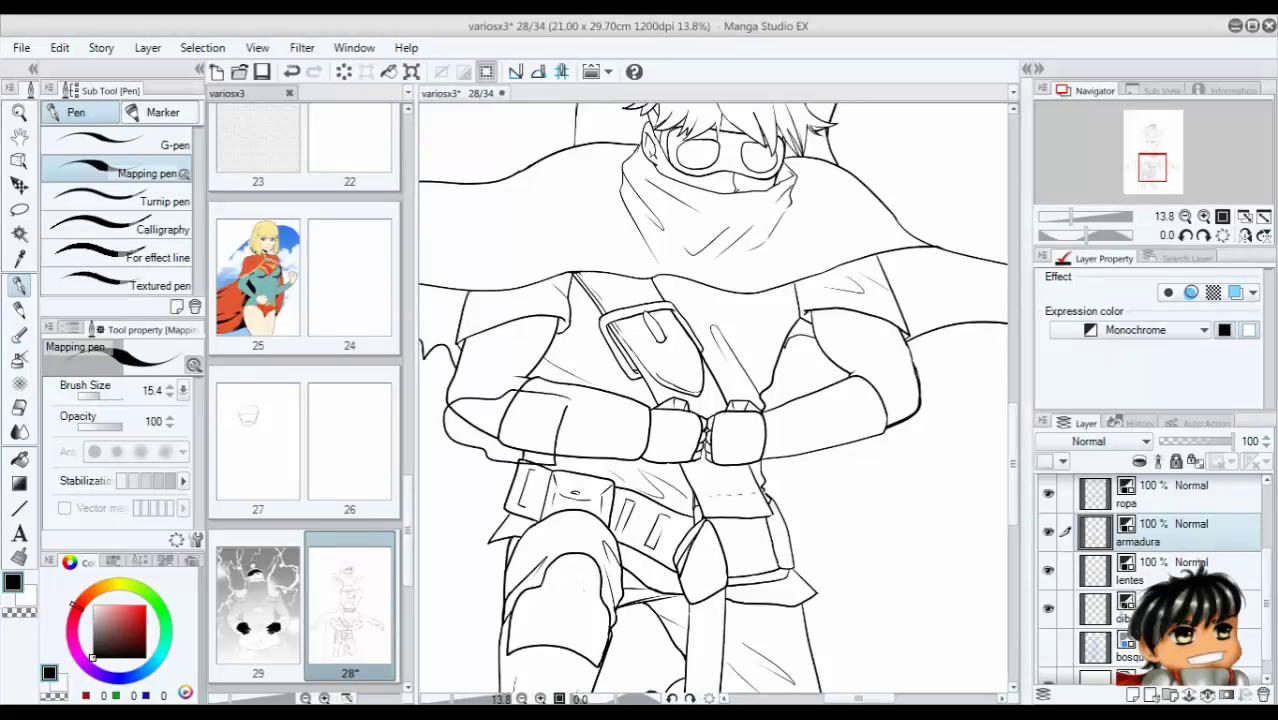
{"action": "key", "text": "ctrl+z"}
{"action": "left_click", "coordinate": [1095, 608]}
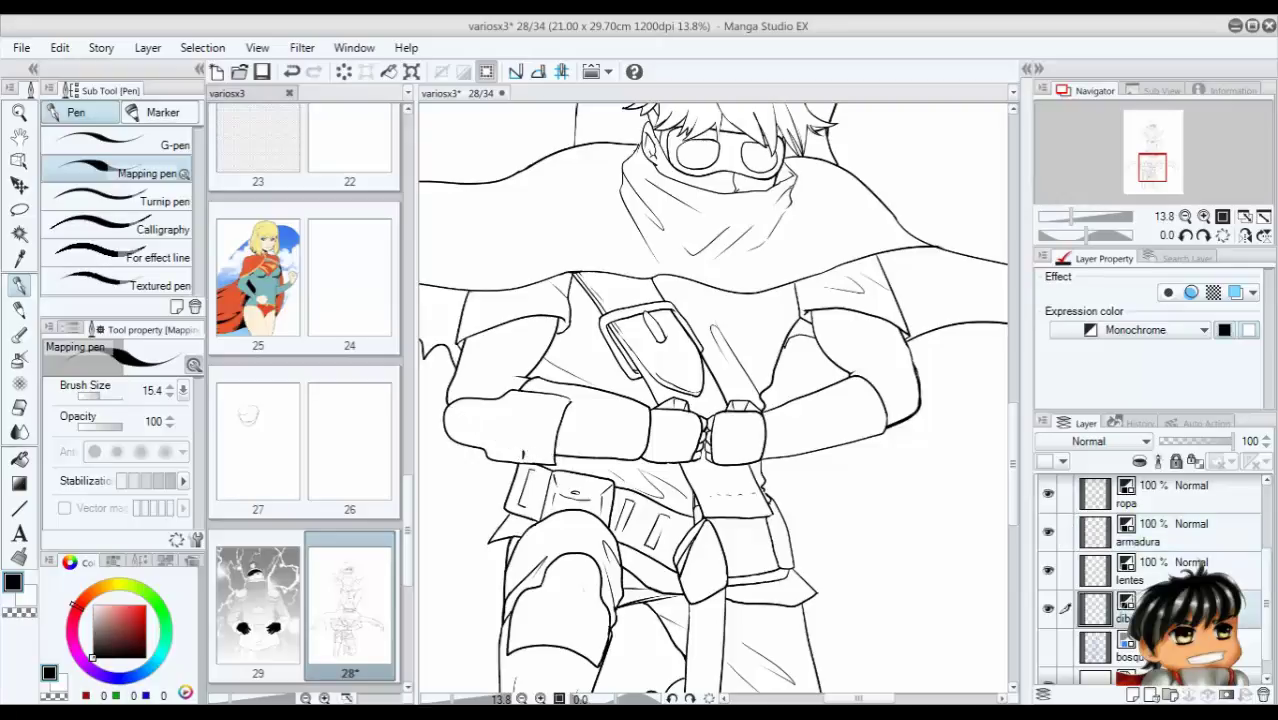
{"action": "left_click", "coordinate": [1095, 492]}
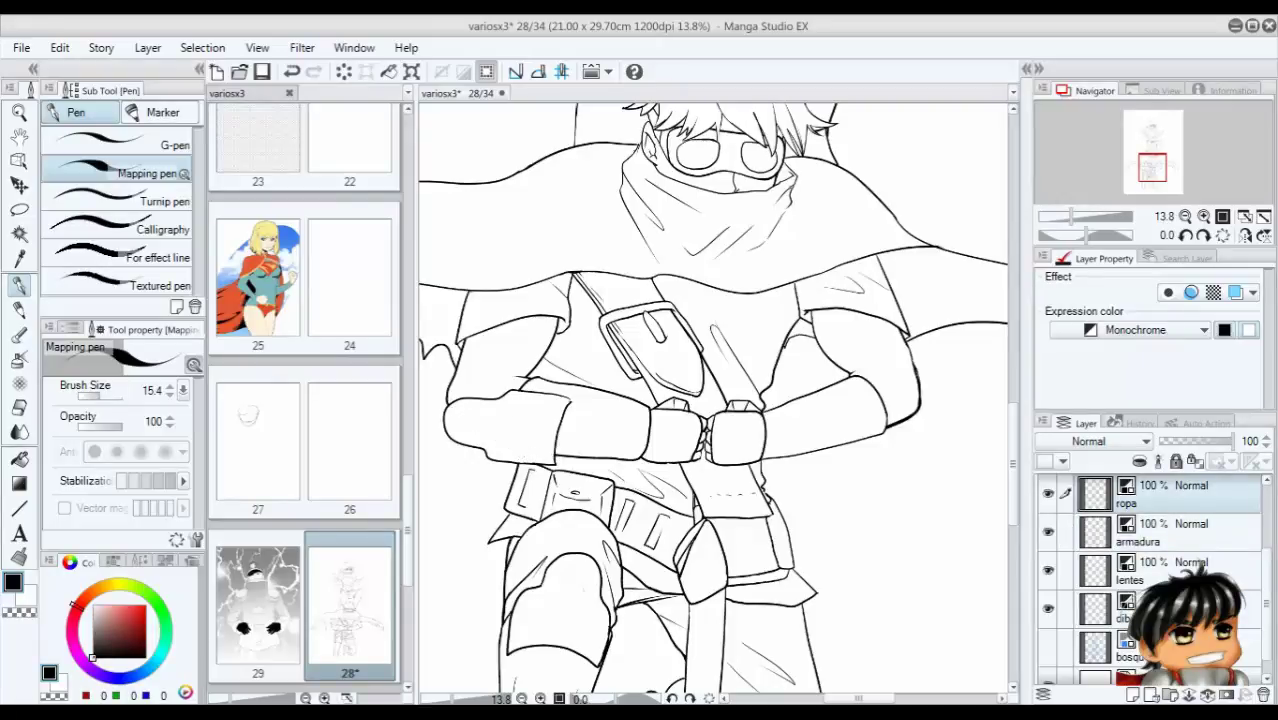
Ink a matching guard over the hero's left forearm and elbow on armadura, and clear the arm contour inside it.
{"action": "left_click", "coordinate": [1095, 530]}
{"action": "mouse_move", "coordinate": [838, 404]}
{"action": "left_mouse_down"}
{"action": "mouse_move", "coordinate": [836, 464]}
{"action": "mouse_move", "coordinate": [874, 381]}
{"action": "mouse_move", "coordinate": [926, 428]}
{"action": "mouse_move", "coordinate": [834, 464]}
{"action": "left_mouse_up"}
{"action": "key", "text": "ctrl+z"}
{"action": "key", "text": "ctrl+z"}
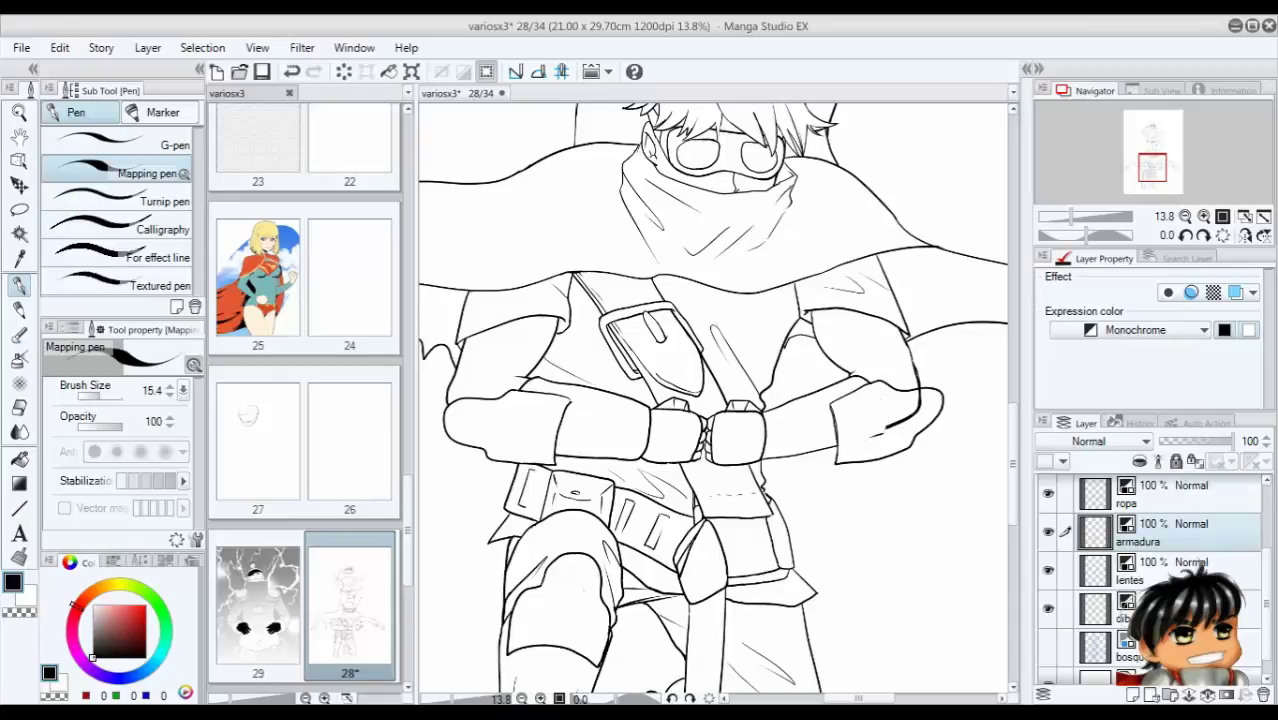
{"action": "left_click", "coordinate": [1095, 605]}
{"action": "key", "text": "ctrl+z"}
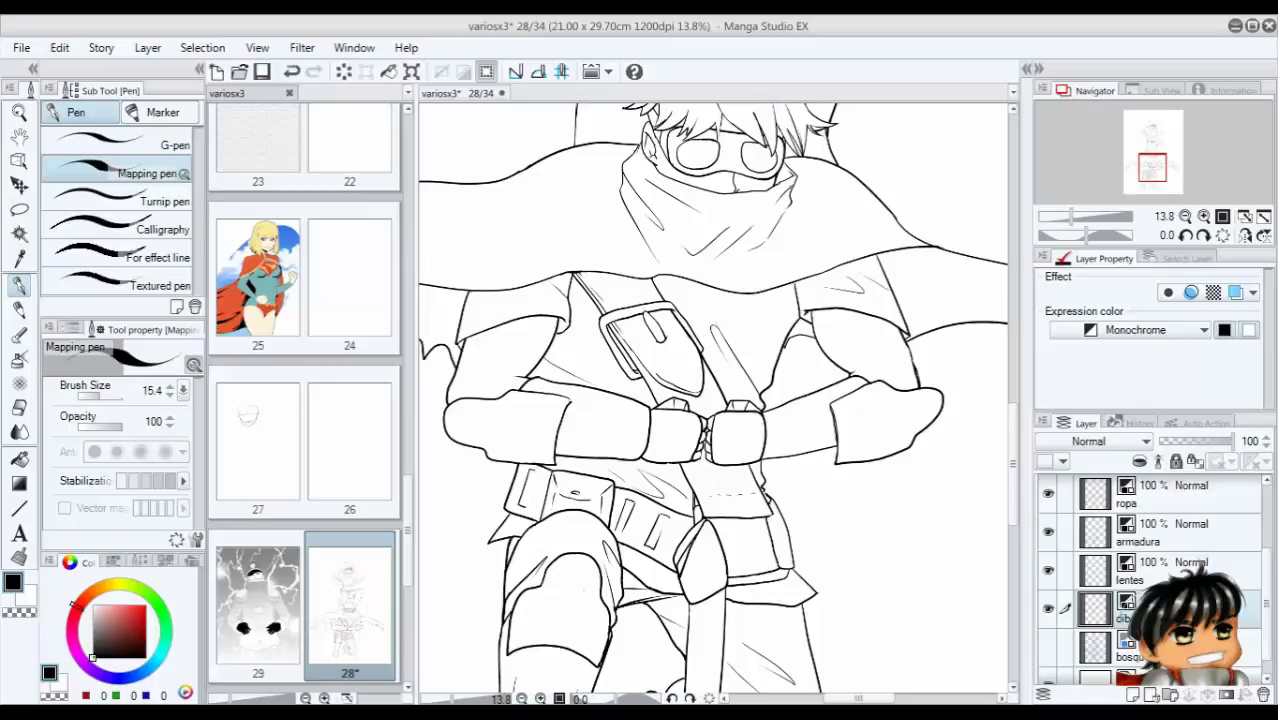
{"action": "left_click", "coordinate": [1150, 493]}
{"action": "left_click", "coordinate": [1150, 531]}
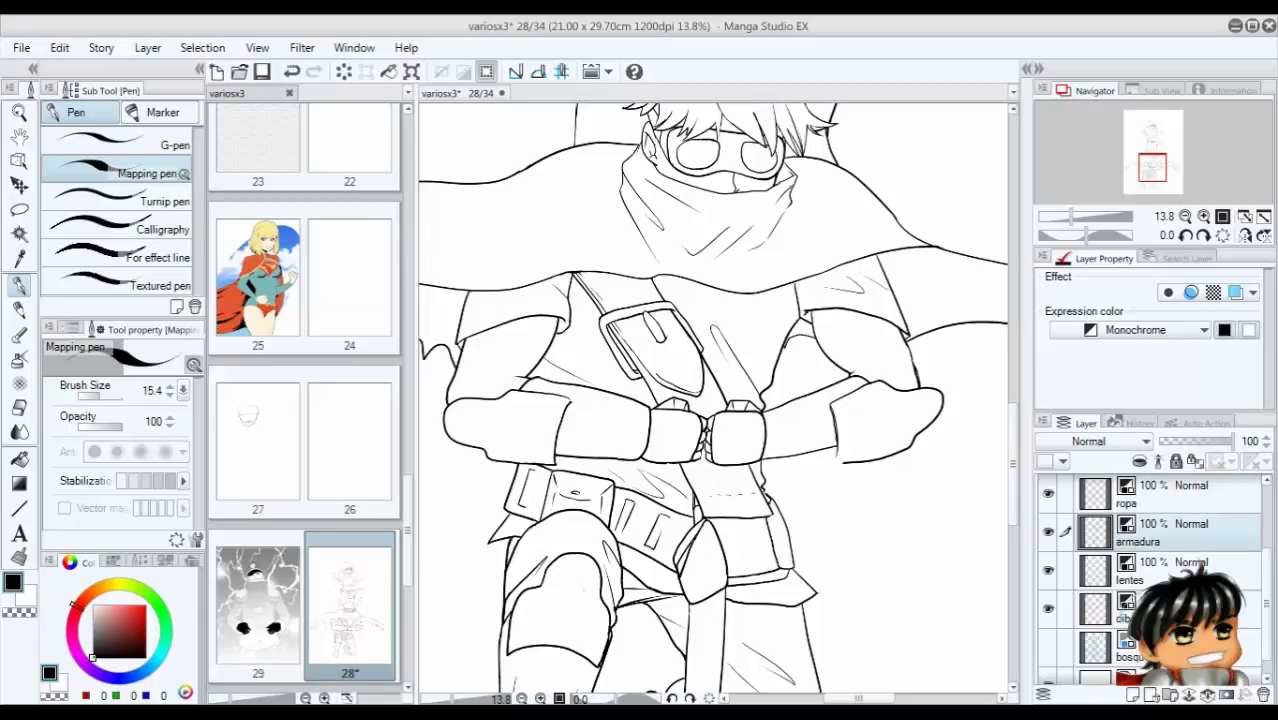
Close the gap at the front upper corner of the hero's right forearm guard on armadura.
{"action": "key", "text": "ctrl+plus"}
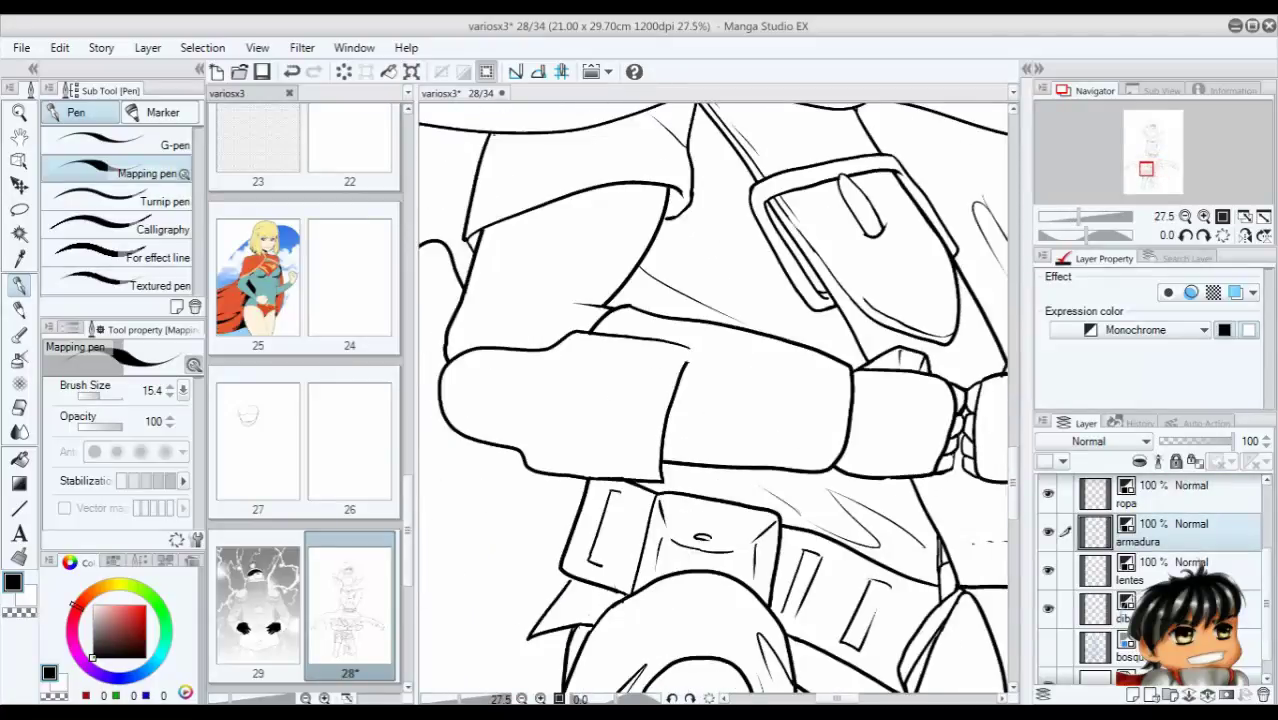
{"action": "mouse_move", "coordinate": [666, 340]}
{"action": "left_mouse_down"}
{"action": "mouse_move", "coordinate": [686, 372]}
{"action": "mouse_move", "coordinate": [664, 414]}
{"action": "left_mouse_up"}
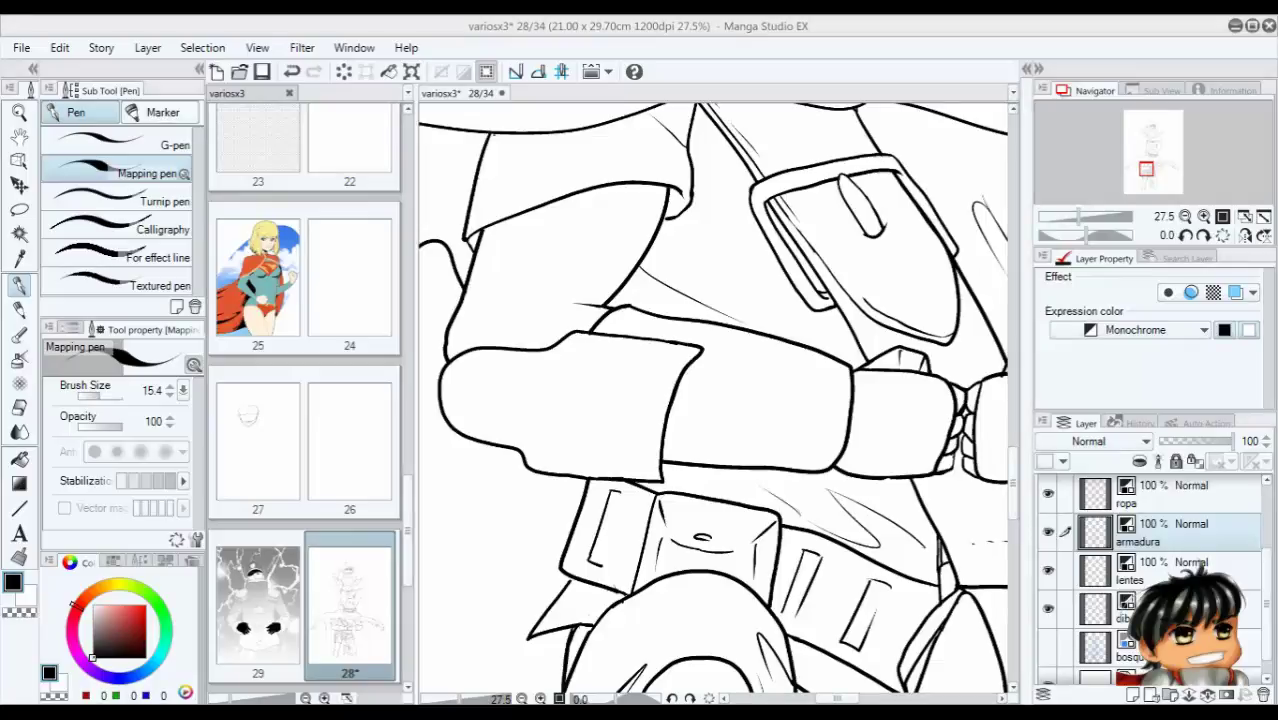
{"action": "key", "text": "ctrl+minus"}
{"action": "key", "text": "ctrl+minus"}
{"action": "key", "text": "ctrl+minus"}
{"action": "key", "text": "ctrl+minus"}
{"action": "key", "text": "ctrl+minus"}
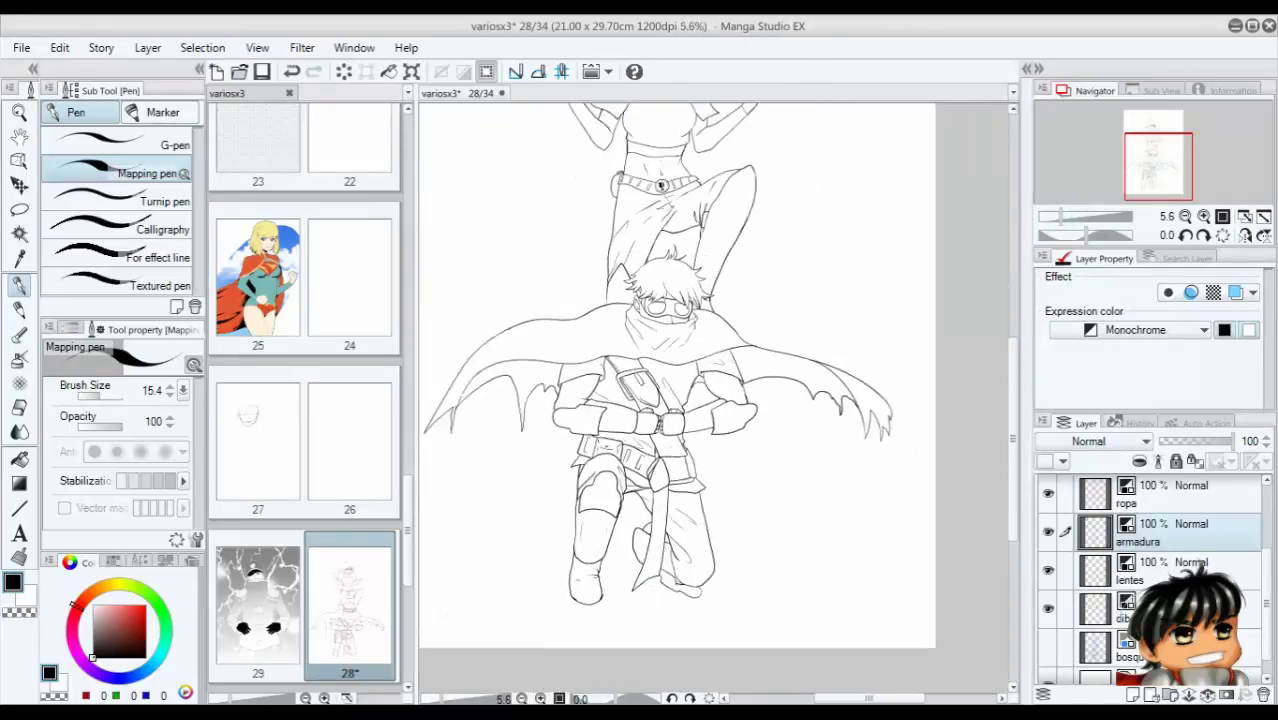
{"action": "key", "text": "ctrl+plus"}
{"action": "key", "text": "ctrl+plus"}
{"action": "key", "text": "ctrl+plus"}
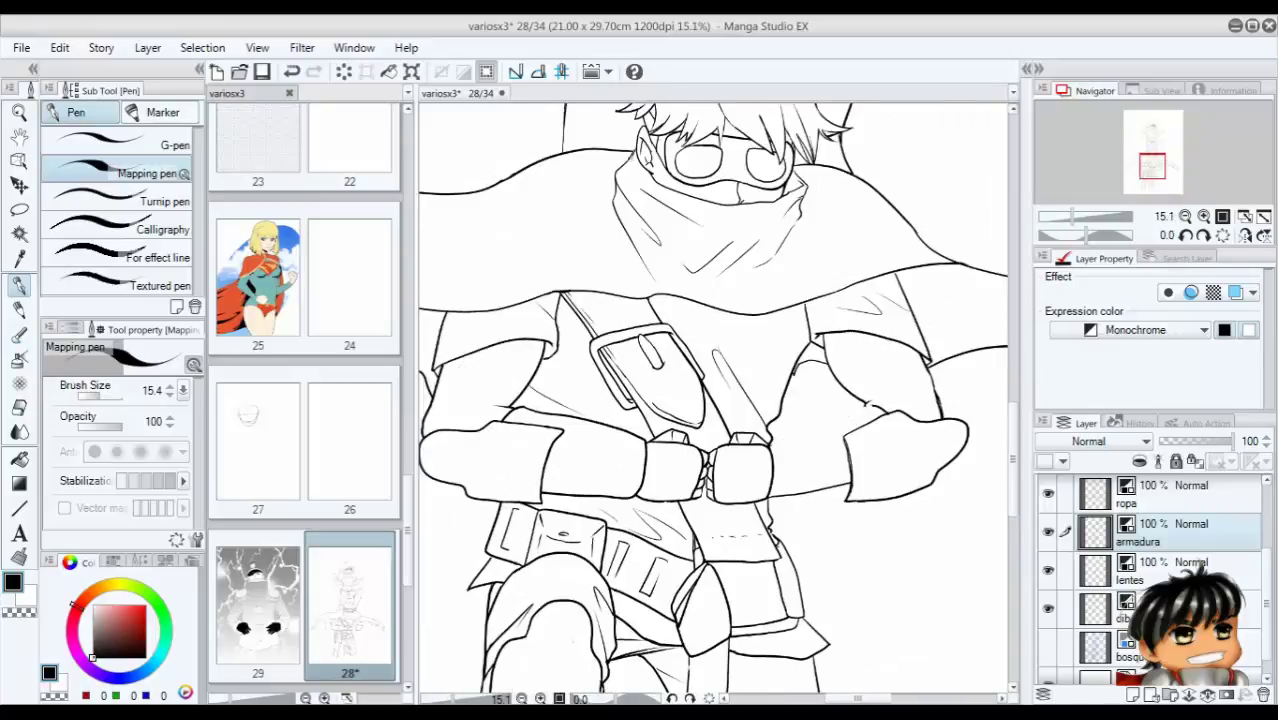
Ink the upper contour of the hero's left forearm between the fist and the forearm guard.
{"action": "left_click_drag", "start_coordinate": [858, 403], "coordinate": [782, 438]}
{"action": "left_click", "coordinate": [1180, 493]}
{"action": "left_click", "coordinate": [1180, 531]}
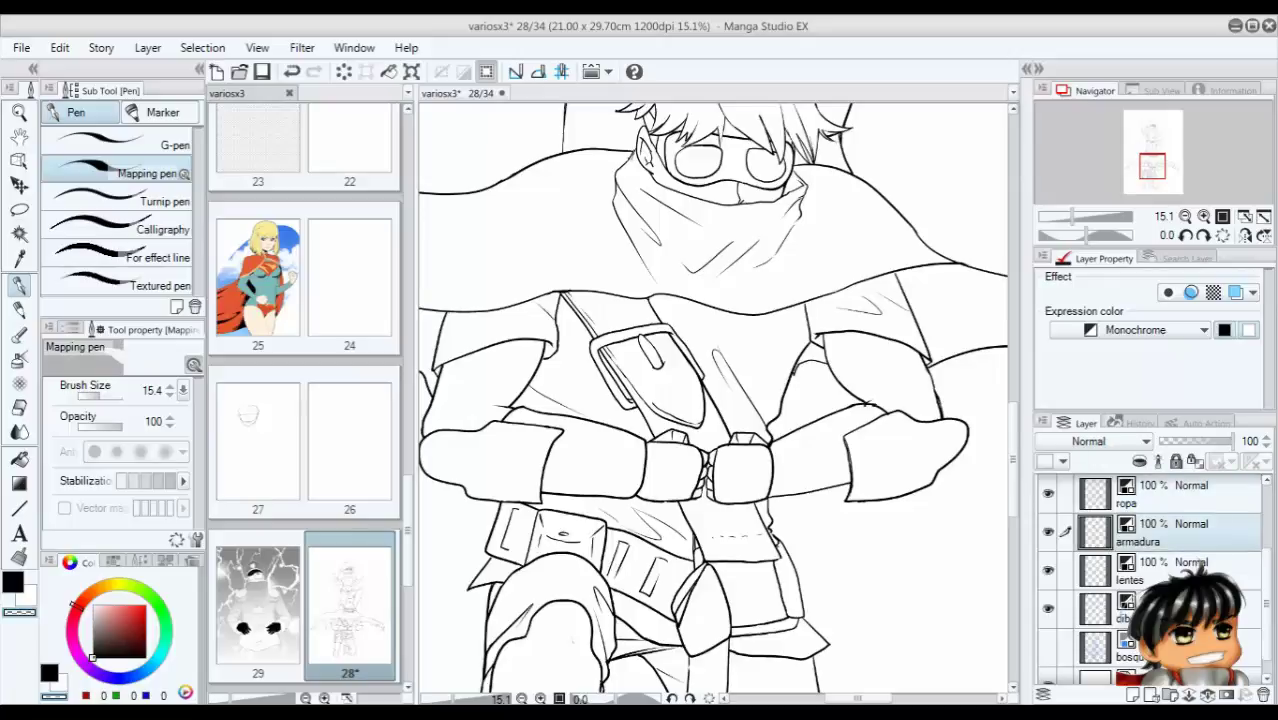
Close the gap where the hero's left forearm contour meets the guard, and save the page.
{"action": "key", "text": "ctrl+plus"}
{"action": "key", "text": "ctrl+plus"}
{"action": "key", "text": "ctrl+plus"}
{"action": "left_click", "coordinate": [1180, 607]}
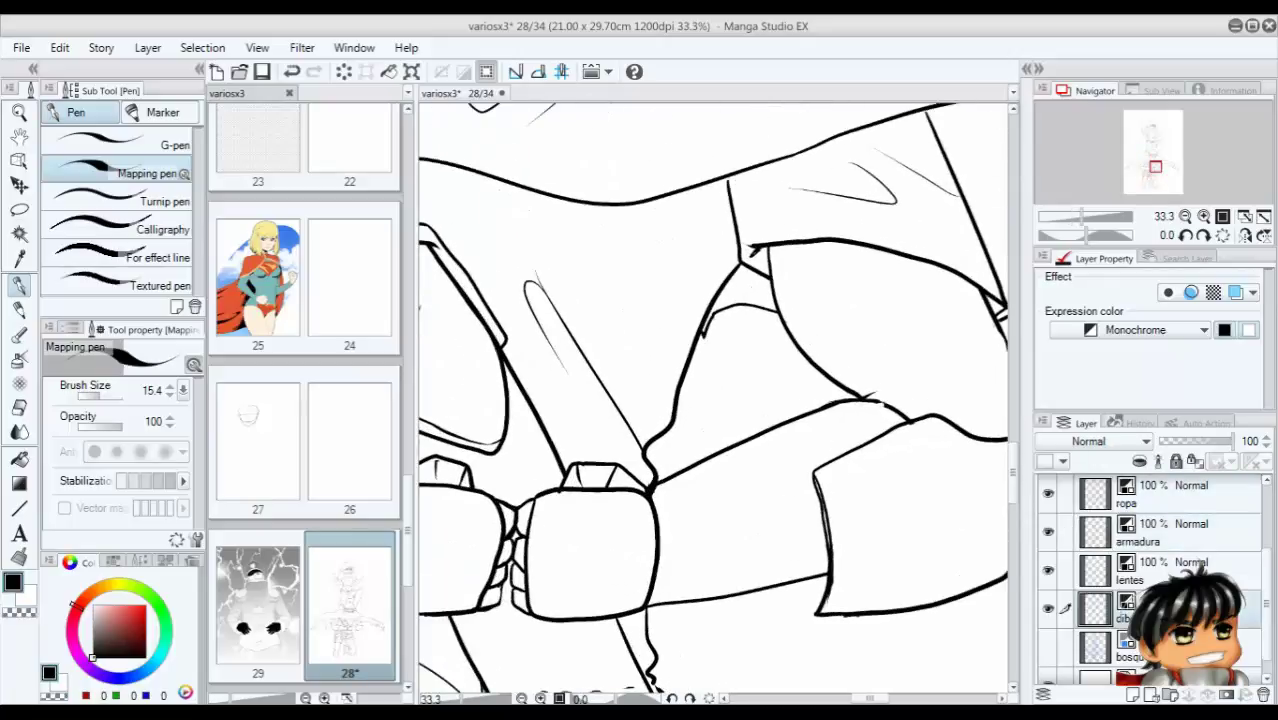
{"action": "left_click", "coordinate": [1180, 493]}
{"action": "left_click_drag", "start_coordinate": [896, 415], "coordinate": [936, 425]}
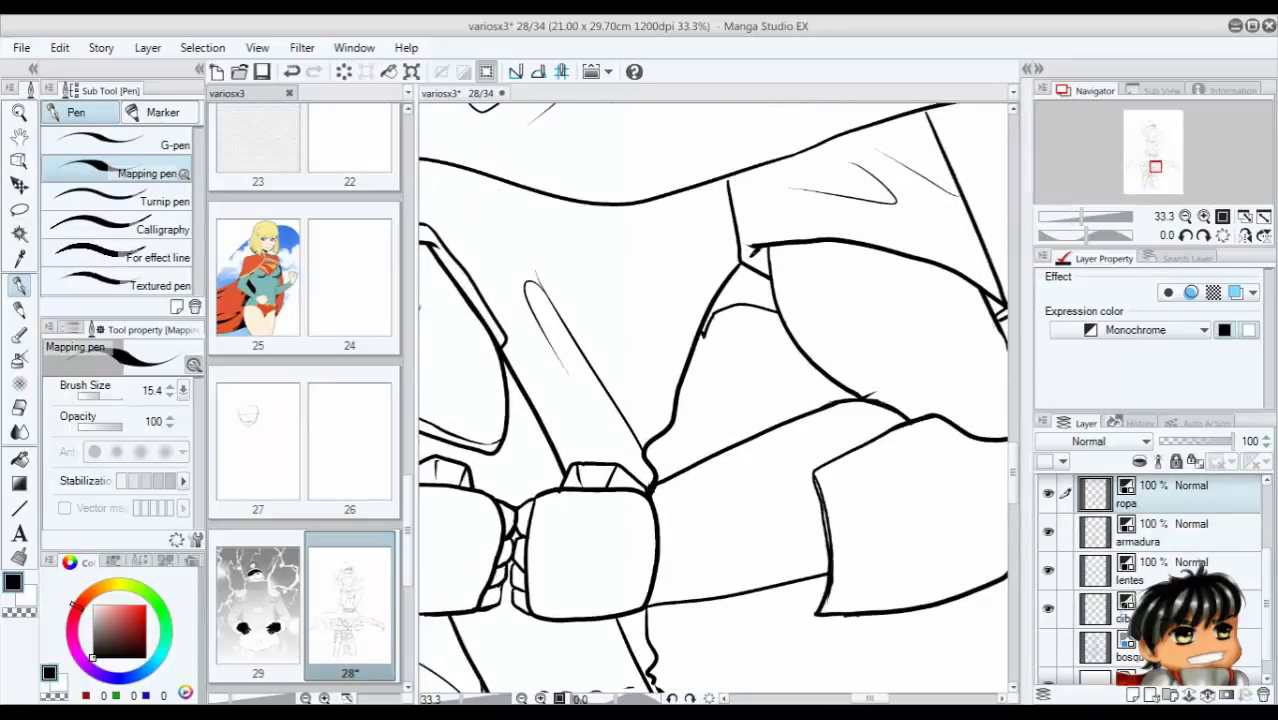
{"action": "key", "text": "ctrl+s"}
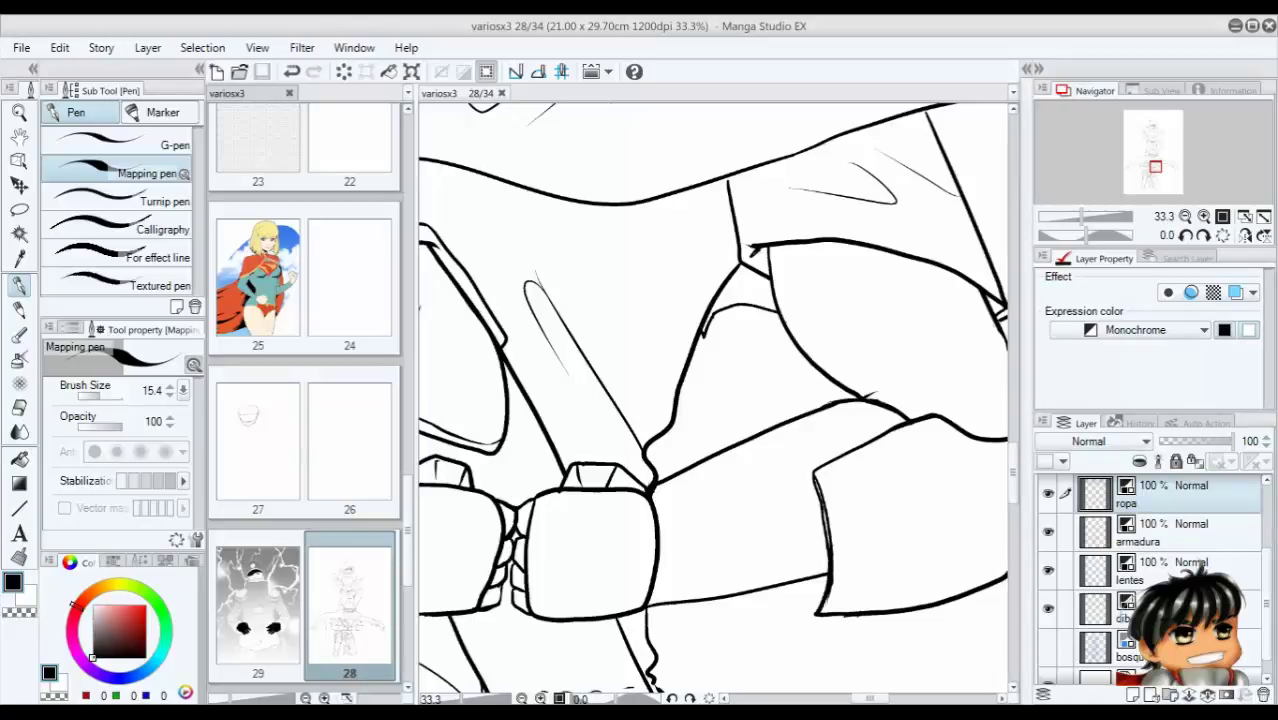
Show the blue sketch and re-ink the upper end of the rear boot between the hero's legs as a smooth curve on ropa.
{"action": "scroll", "coordinate": [712, 400], "scroll_direction": "down", "scroll_amount": 5}
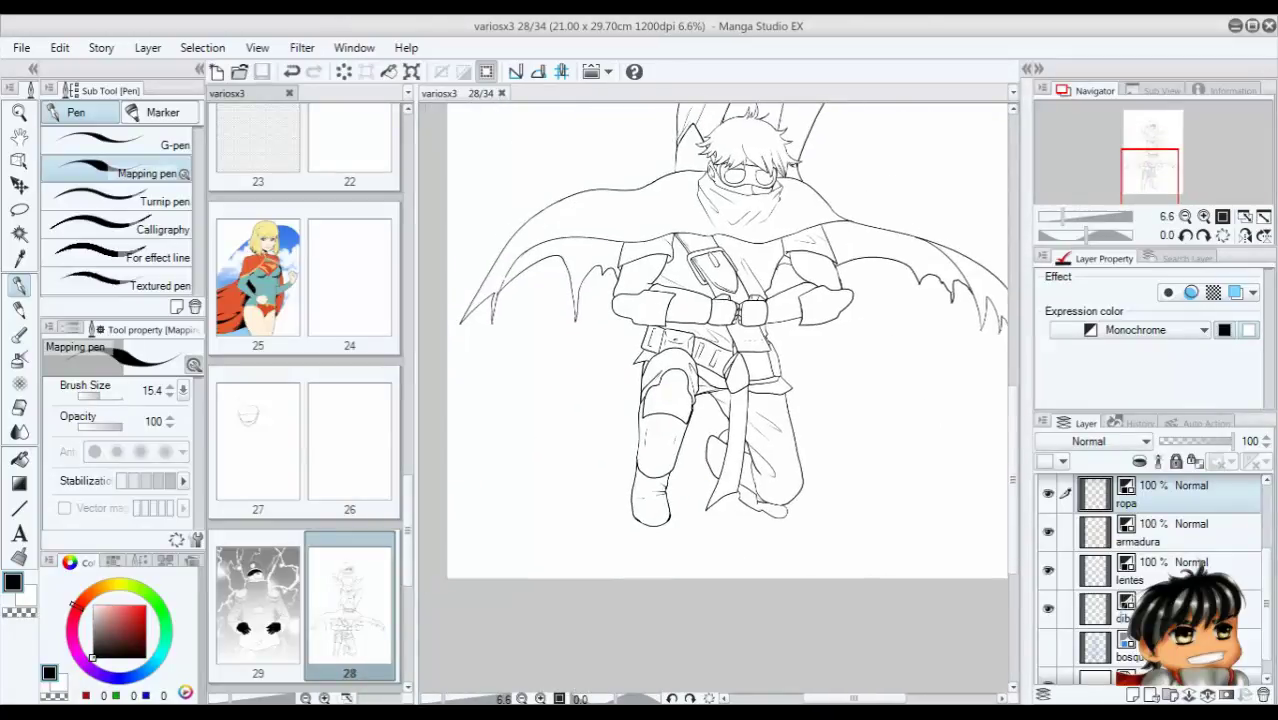
{"action": "scroll", "coordinate": [712, 400], "scroll_direction": "up", "scroll_amount": 3}
{"action": "mouse_move", "coordinate": [780, 398]}
{"action": "left_mouse_down"}
{"action": "mouse_move", "coordinate": [722, 379]}
{"action": "mouse_move", "coordinate": [675, 404]}
{"action": "mouse_move", "coordinate": [650, 507]}
{"action": "mouse_move", "coordinate": [742, 604]}
{"action": "left_mouse_up"}
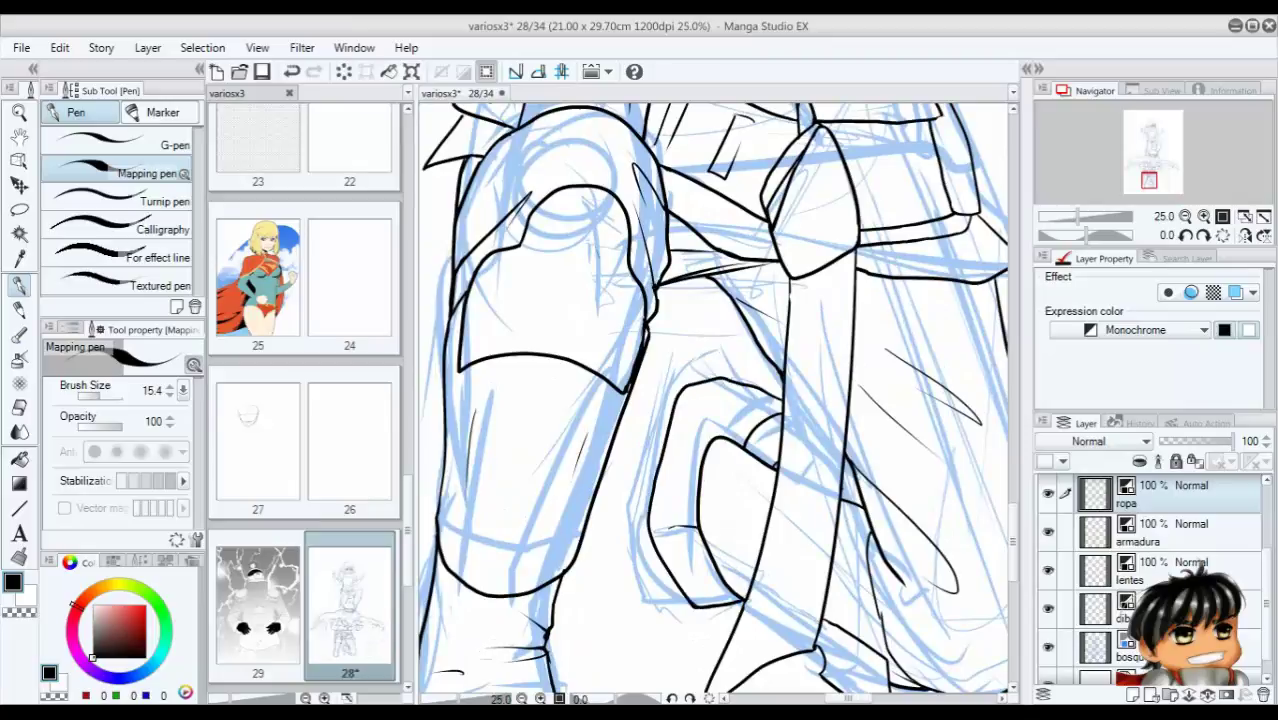
{"action": "left_click_drag", "start_coordinate": [706, 420], "coordinate": [690, 445]}
{"action": "left_click_drag", "start_coordinate": [722, 376], "coordinate": [782, 394]}
{"action": "key", "text": "minus"}
{"action": "key", "text": "minus"}
{"action": "key", "text": "minus"}
{"action": "key", "text": "minus"}
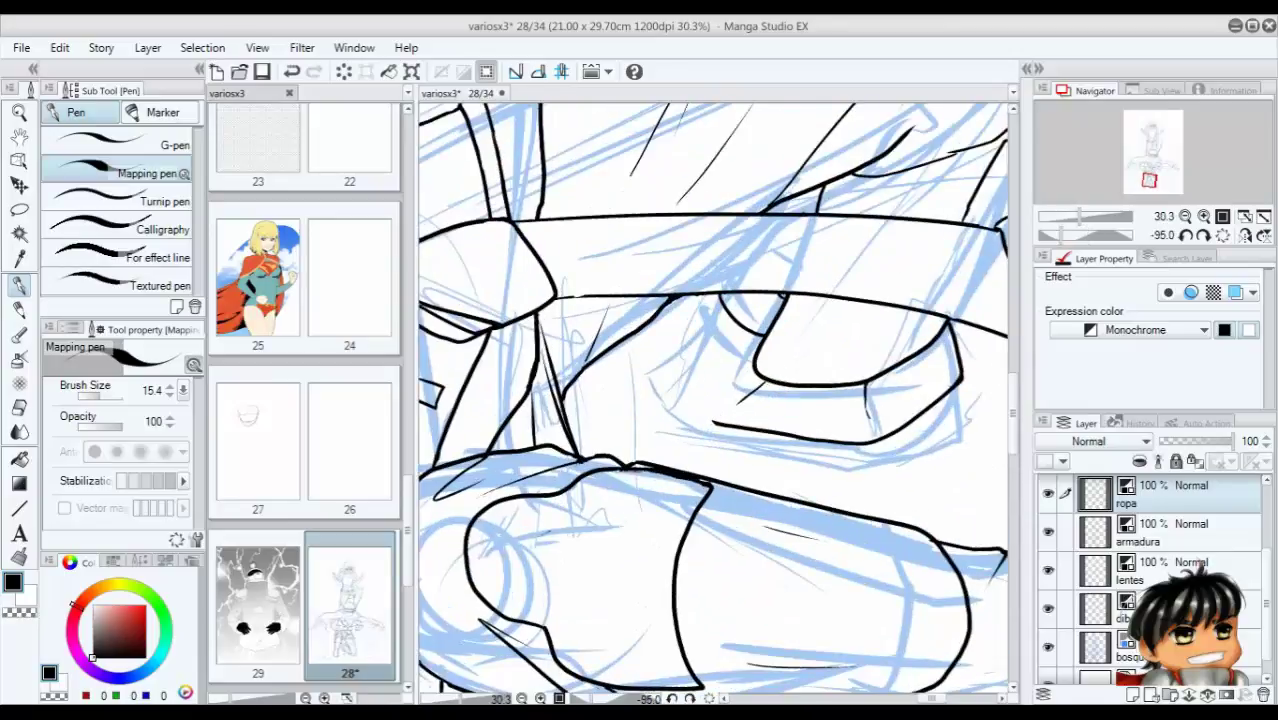
{"action": "left_click_drag", "start_coordinate": [696, 298], "coordinate": [690, 400]}
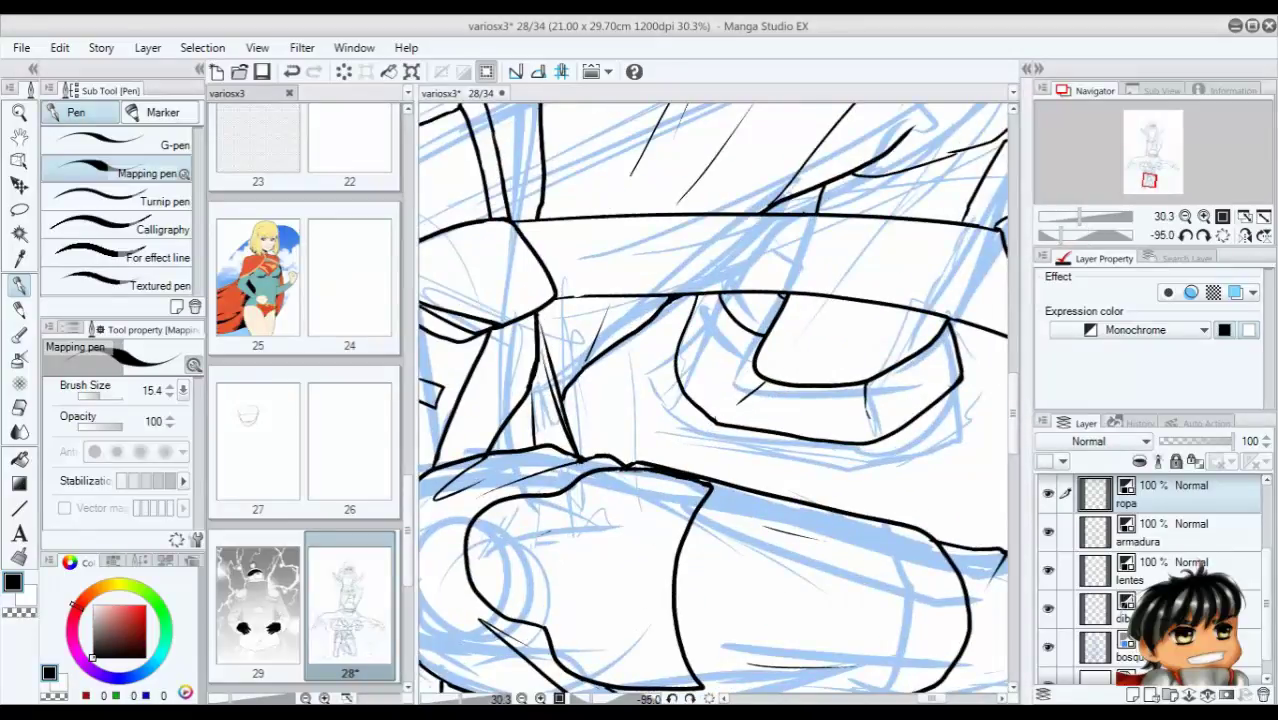
Round off the rear boot's lower end and ink a parallel sole line along its outer edge.
{"action": "left_click_drag", "start_coordinate": [957, 390], "coordinate": [951, 322]}
{"action": "key", "text": "ctrl+z"}
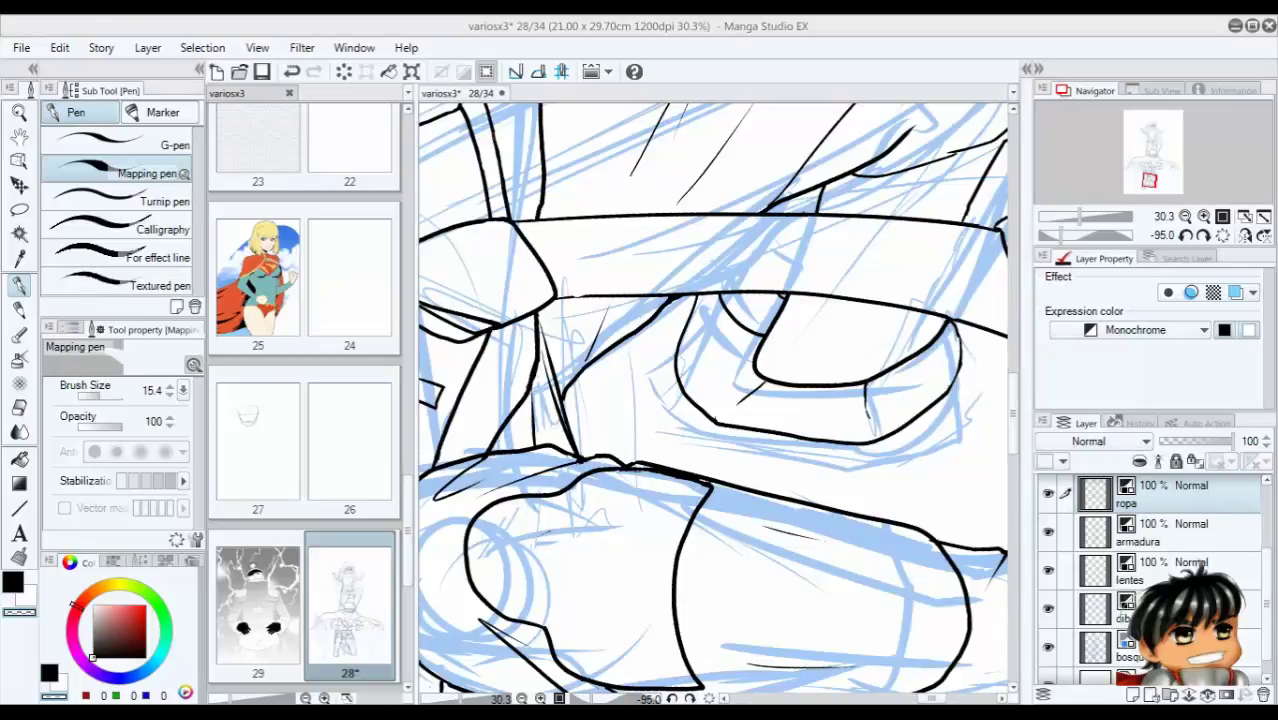
{"action": "mouse_move", "coordinate": [956, 320]}
{"action": "left_mouse_down"}
{"action": "mouse_move", "coordinate": [954, 360]}
{"action": "mouse_move", "coordinate": [890, 432]}
{"action": "left_mouse_up"}
{"action": "left_click_drag", "start_coordinate": [957, 320], "coordinate": [892, 454]}
{"action": "key", "text": "ctrl+z"}
{"action": "mouse_move", "coordinate": [670, 368]}
{"action": "left_mouse_down"}
{"action": "mouse_move", "coordinate": [834, 456]}
{"action": "mouse_move", "coordinate": [956, 382]}
{"action": "left_mouse_up"}
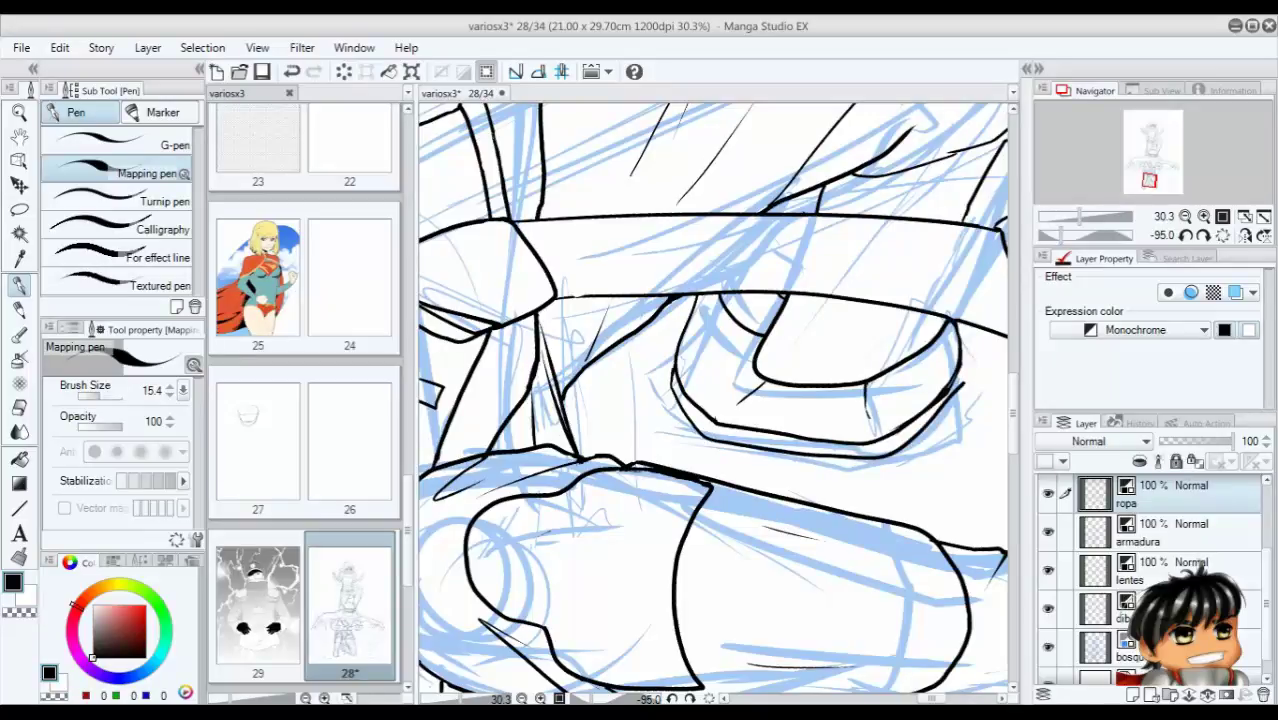
Rework the rear boot's outer sole line so it wraps around the lower end, and clean up its ends.
{"action": "left_click_drag", "start_coordinate": [966, 324], "coordinate": [942, 408]}
{"action": "key", "text": "x"}
{"action": "left_click_drag", "start_coordinate": [962, 358], "coordinate": [912, 436]}
{"action": "mouse_move", "coordinate": [970, 326]}
{"action": "left_mouse_down"}
{"action": "mouse_move", "coordinate": [962, 372]}
{"action": "mouse_move", "coordinate": [920, 440]}
{"action": "mouse_move", "coordinate": [880, 456]}
{"action": "mouse_move", "coordinate": [934, 414]}
{"action": "left_mouse_up"}
{"action": "key", "text": "x"}
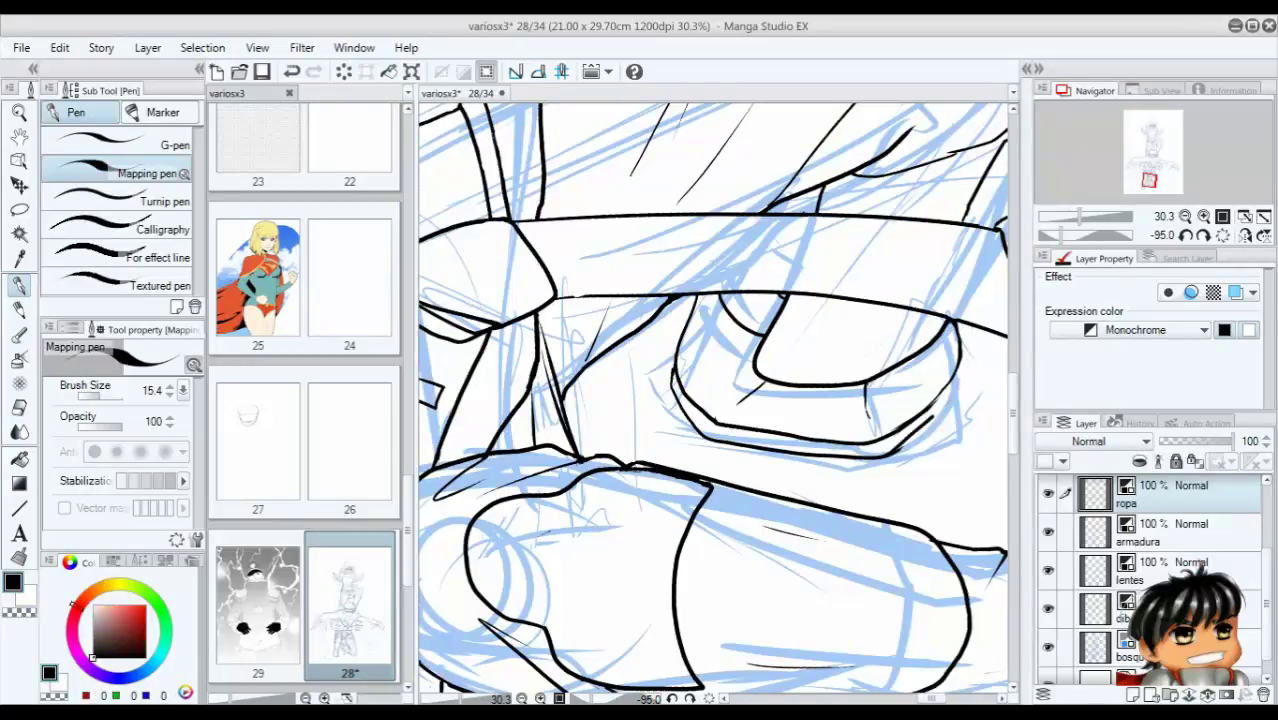
{"action": "key", "text": "ctrl+z"}
{"action": "mouse_move", "coordinate": [880, 458]}
{"action": "left_mouse_down"}
{"action": "mouse_move", "coordinate": [926, 432]}
{"action": "mouse_move", "coordinate": [972, 324]}
{"action": "left_mouse_up"}
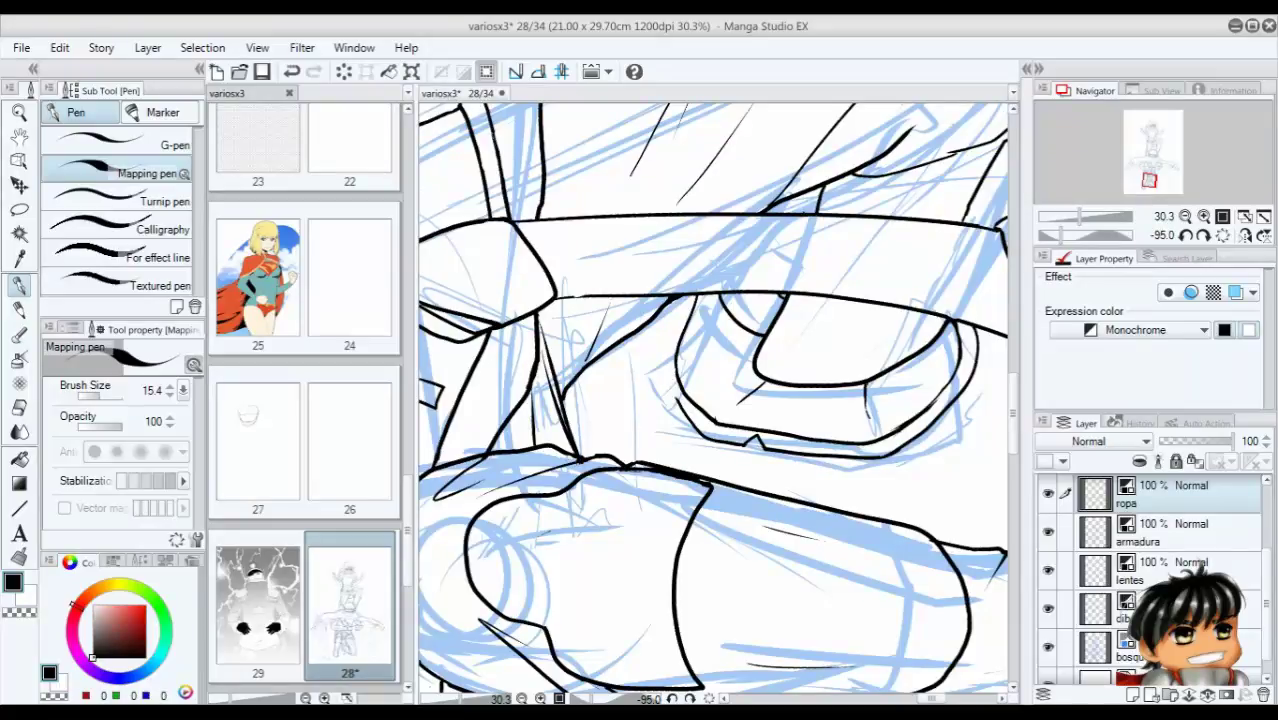
{"action": "left_click_drag", "start_coordinate": [676, 346], "coordinate": [682, 414]}
{"action": "left_click_drag", "start_coordinate": [973, 326], "coordinate": [968, 390]}
{"action": "mouse_move", "coordinate": [972, 326]}
{"action": "left_mouse_down"}
{"action": "mouse_move", "coordinate": [962, 392]}
{"action": "mouse_move", "coordinate": [930, 406]}
{"action": "left_mouse_up"}
Ink a curved sole line across the toe of the hero's front boot on ropa.
{"action": "scroll", "coordinate": [712, 400], "scroll_direction": "down", "scroll_amount": 5}
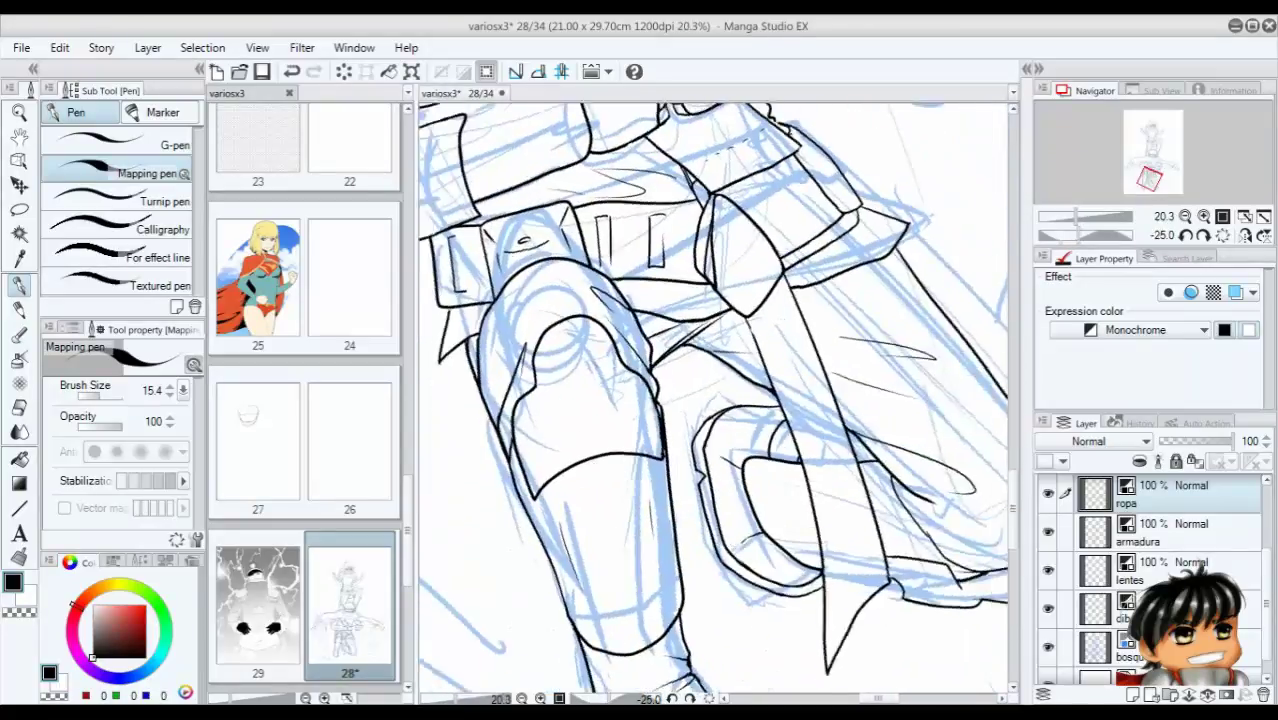
{"action": "scroll", "coordinate": [712, 400], "scroll_direction": "up", "scroll_amount": 5}
{"action": "left_click_drag", "start_coordinate": [692, 484], "coordinate": [632, 504]}
{"action": "key", "text": "ctrl+z"}
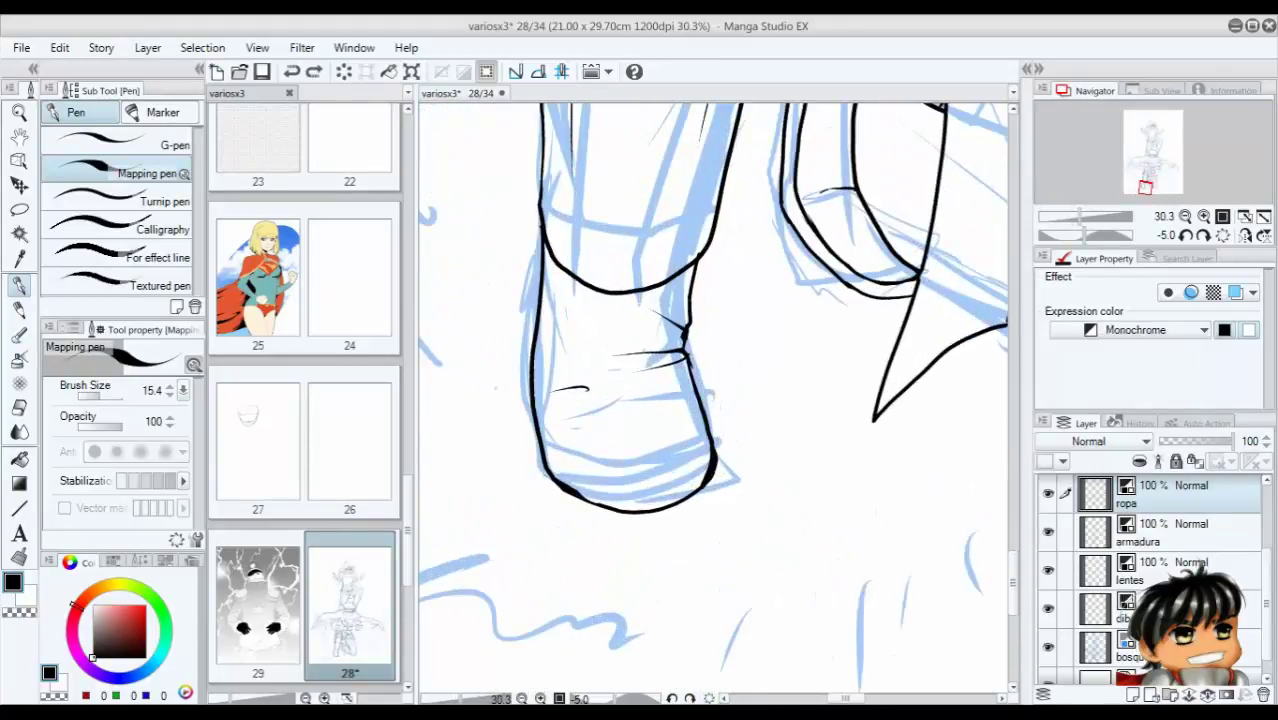
{"action": "left_click_drag", "start_coordinate": [708, 458], "coordinate": [584, 490]}
Hide the blue sketch layer to leave only the inked line art of both figures.
{"action": "scroll", "coordinate": [712, 400], "scroll_direction": "down", "scroll_amount": 8}
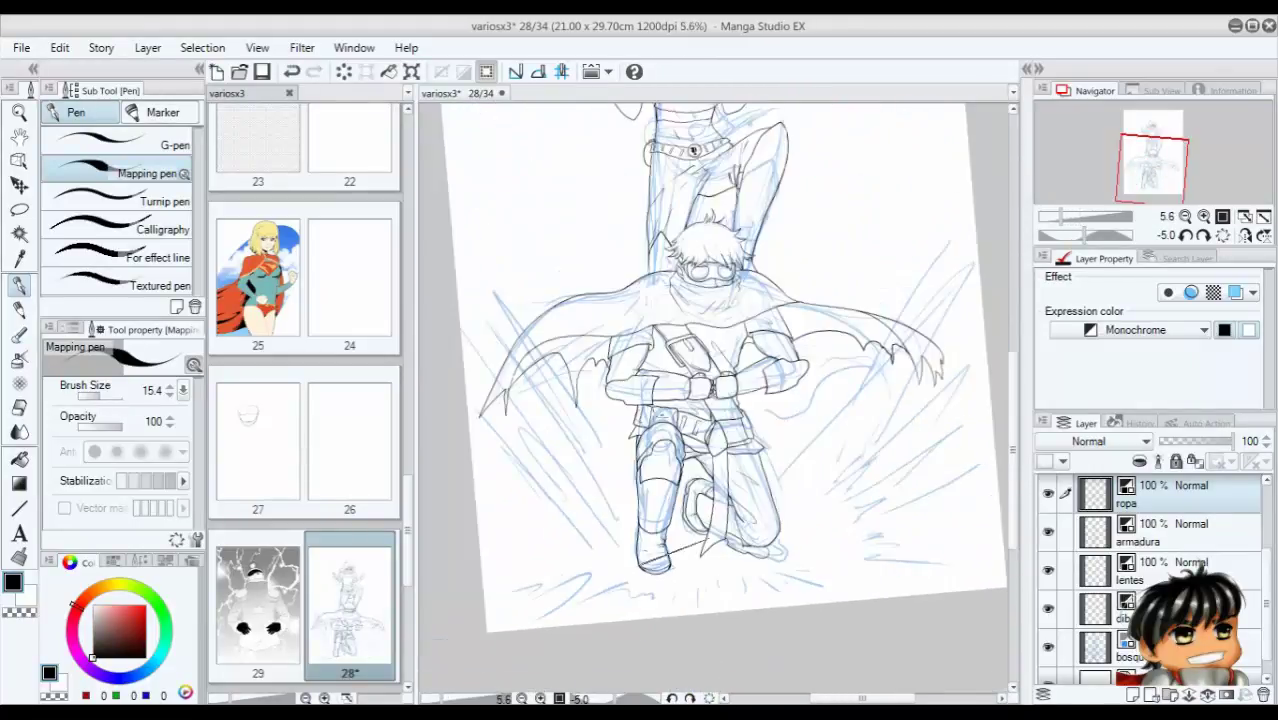
{"action": "key", "text": "Tab"}
{"action": "key", "text": "Tab"}
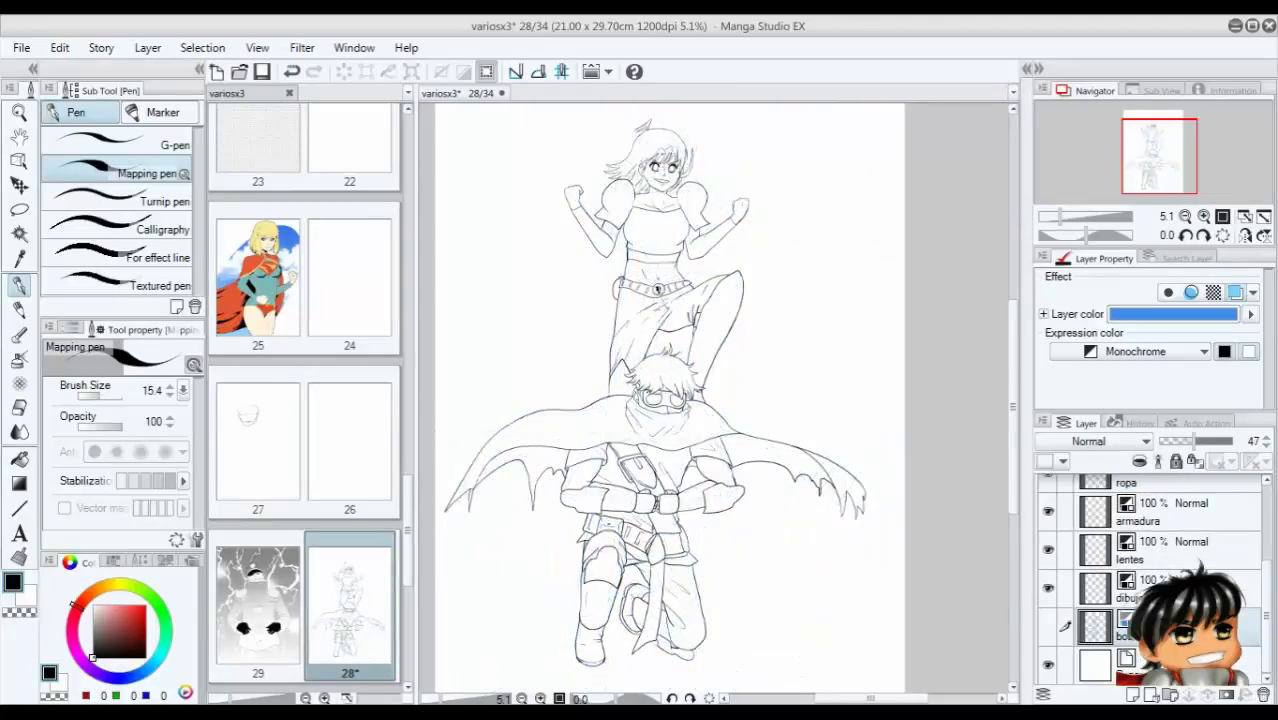